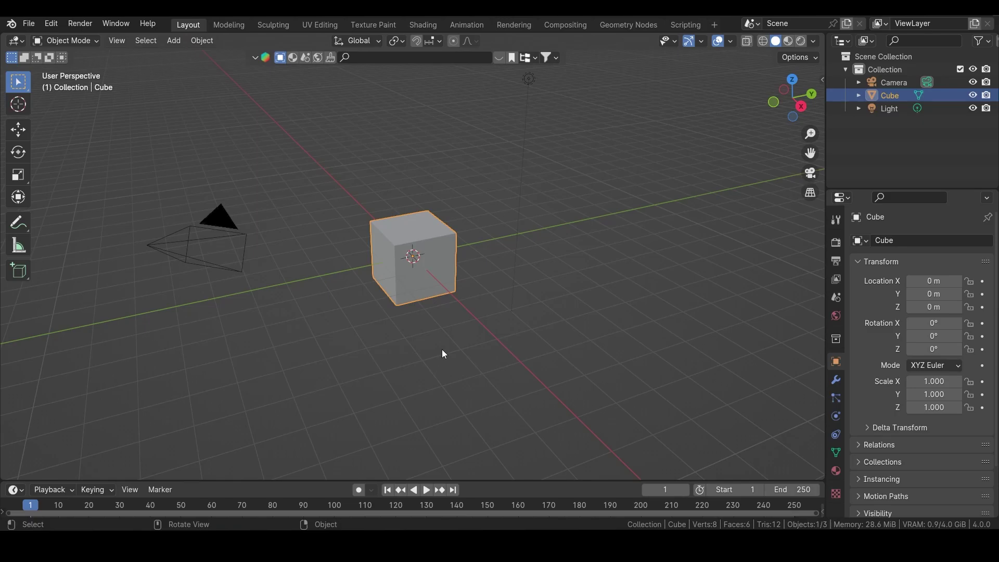
- Delete all the default objects from the scene
{"action": "key", "text": "a"}
{"action": "key", "text": "x"}
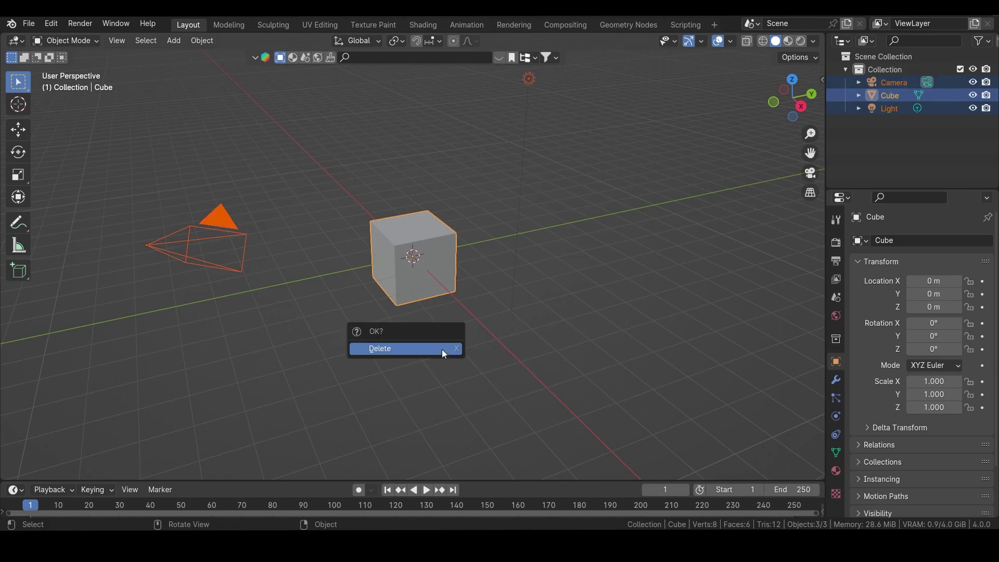
{"action": "left_click", "coordinate": [443, 351]}
- Add the serum bottle picture as a reference image aligned to the front view
{"action": "key", "text": "grave"}
{"action": "left_click", "coordinate": [328, 261]}
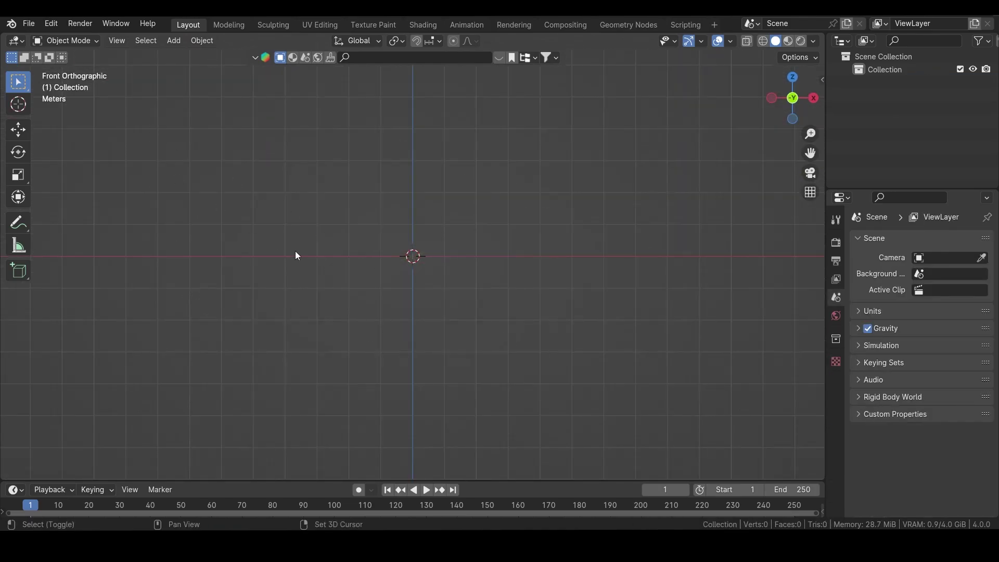
{"action": "key", "text": "shift+a"}
{"action": "mouse_move", "coordinate": [273, 408]}
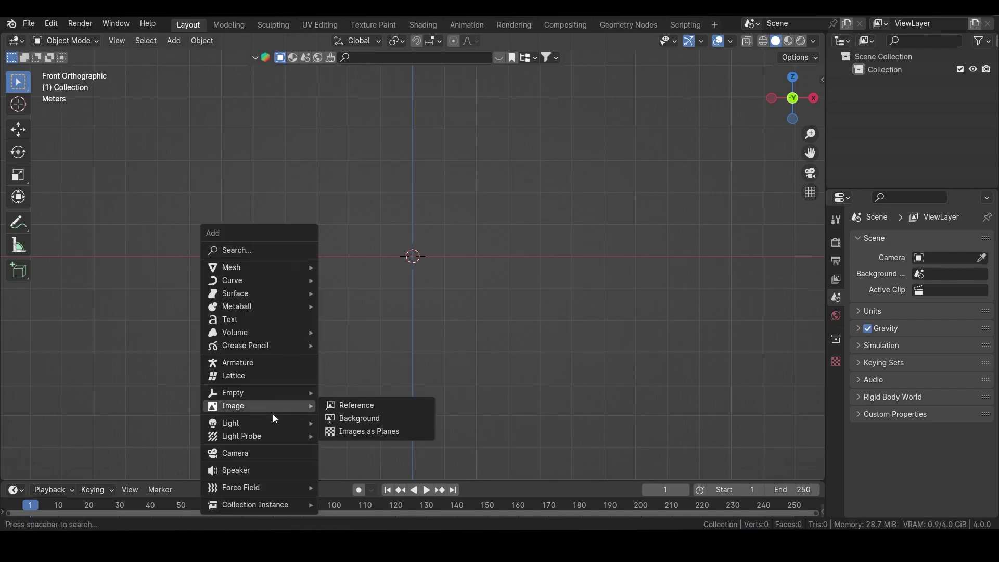
{"action": "left_click", "coordinate": [359, 405]}
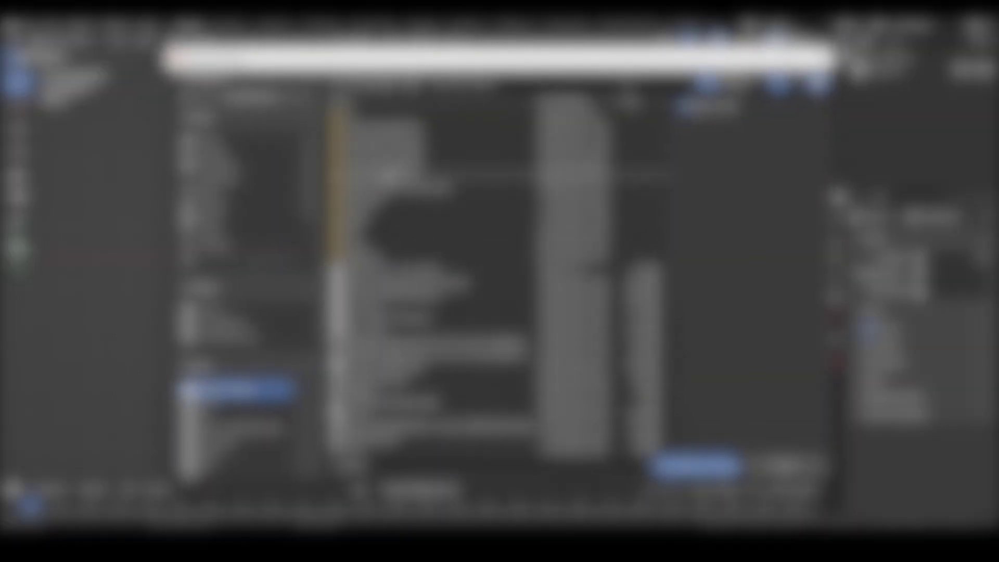
{"action": "double_click", "coordinate": [390, 163]}
{"action": "double_click", "coordinate": [375, 114]}
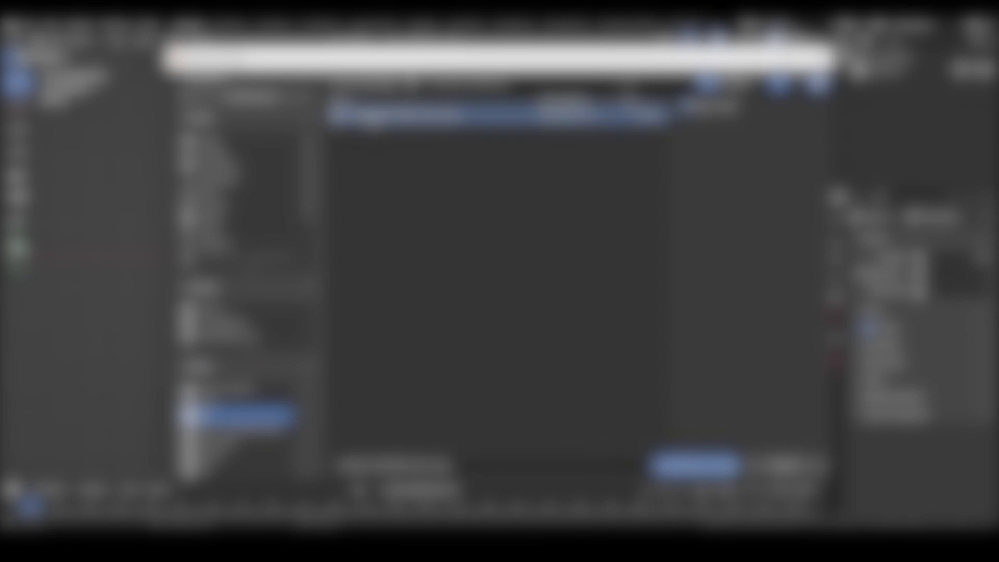
{"action": "middle_click_drag", "start_coordinate": [448, 246], "coordinate": [447, 263], "text": "shift"}
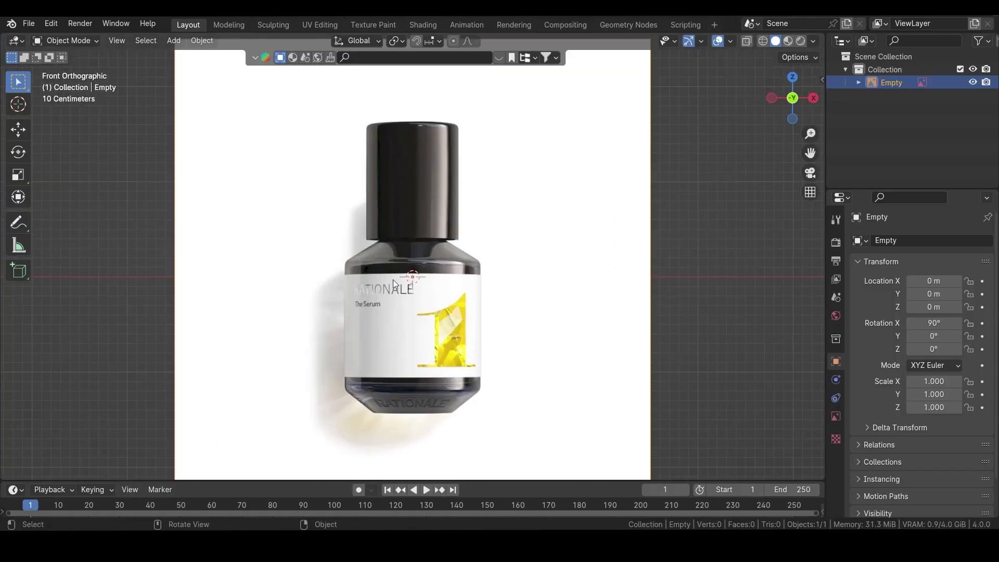
- Add a cylinder mesh at the origin and set its vertices to 8
{"action": "key", "text": "shift+a"}
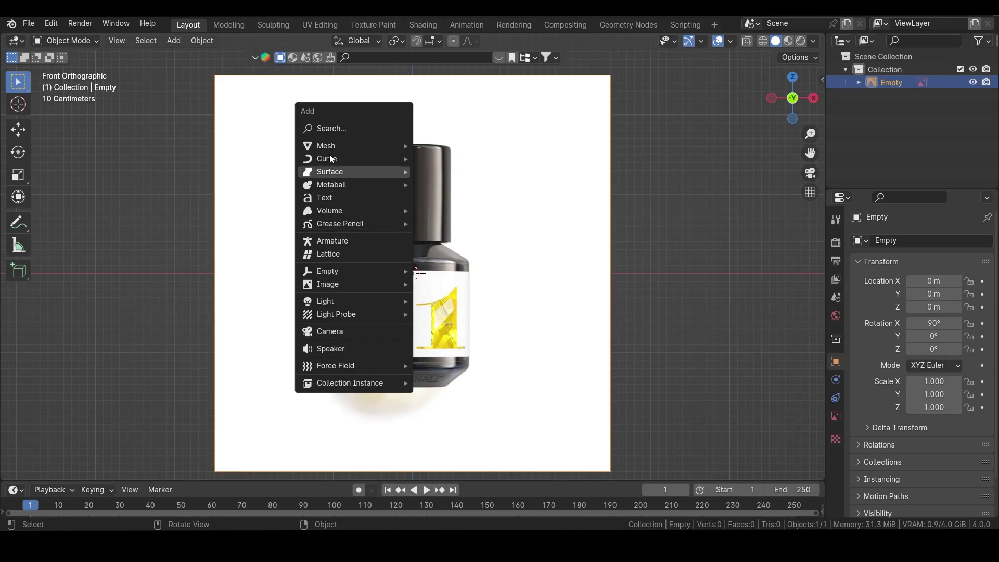
{"action": "mouse_move", "coordinate": [332, 146]}
{"action": "left_click", "coordinate": [466, 211]}
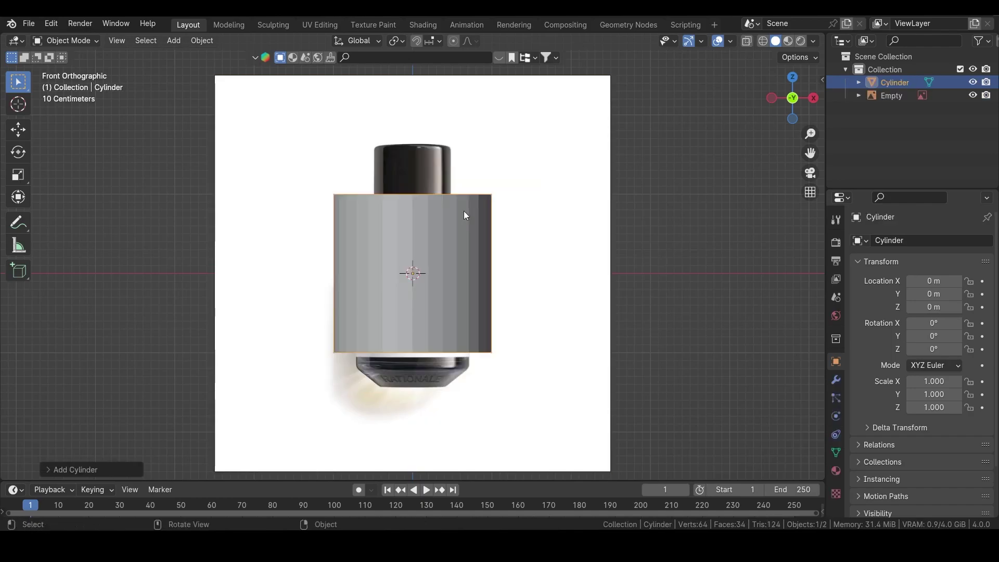
{"action": "left_click", "coordinate": [48, 470]}
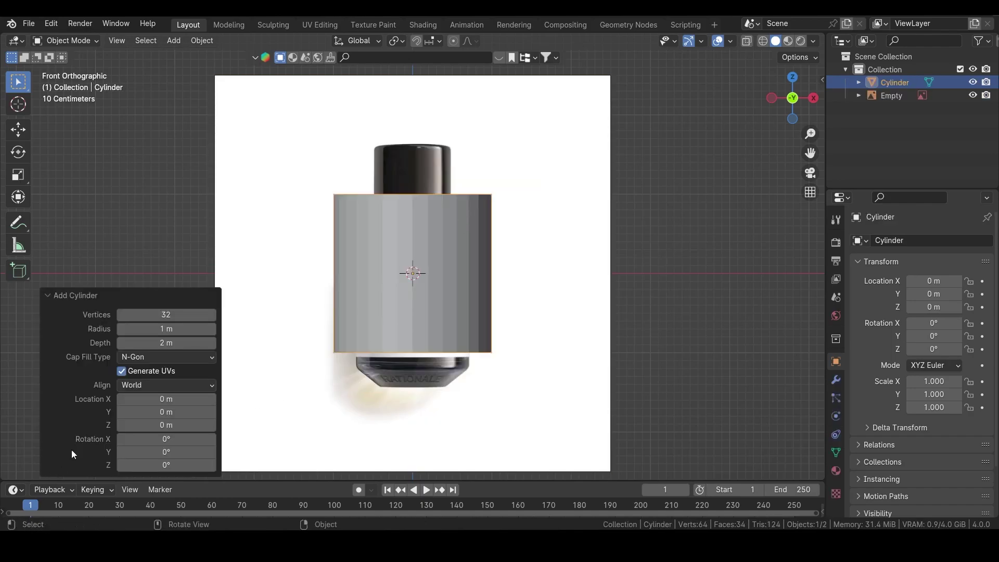
{"action": "left_click", "coordinate": [172, 315]}
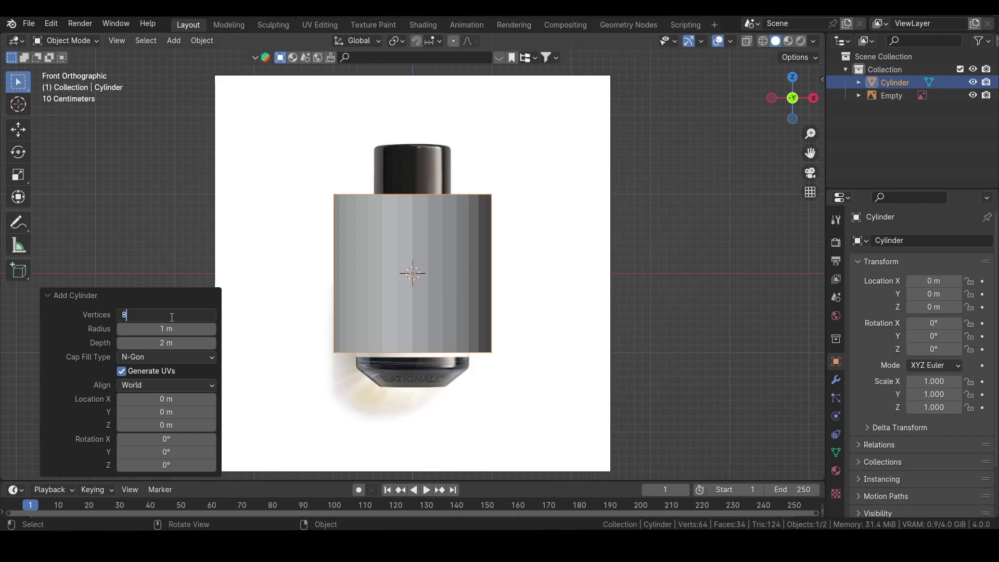
{"action": "key", "text": "Return"}
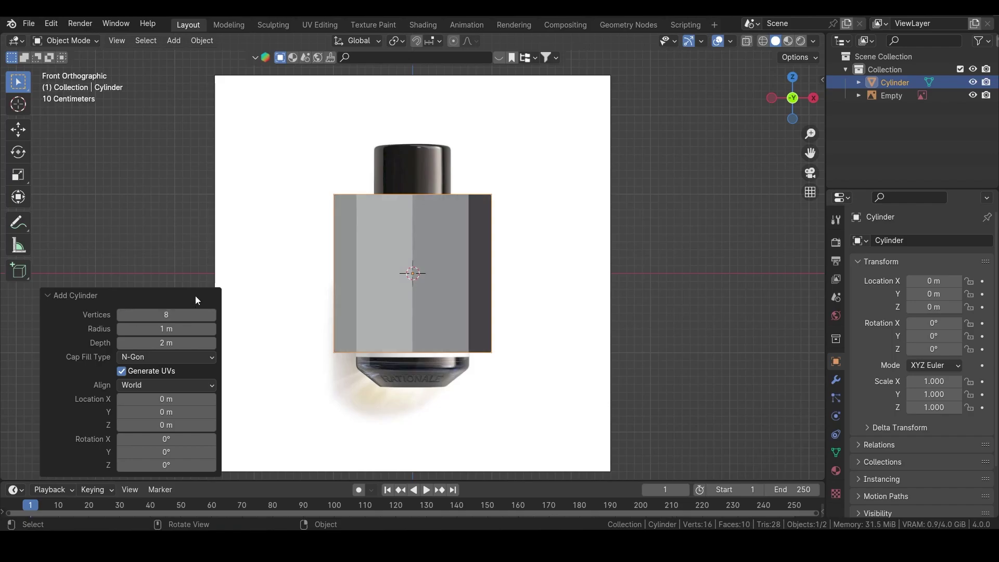
{"action": "left_click", "coordinate": [140, 237]}
{"action": "scroll", "coordinate": [445, 312], "scroll_direction": "up", "scroll_amount": 1}
{"action": "left_click", "coordinate": [445, 308]}
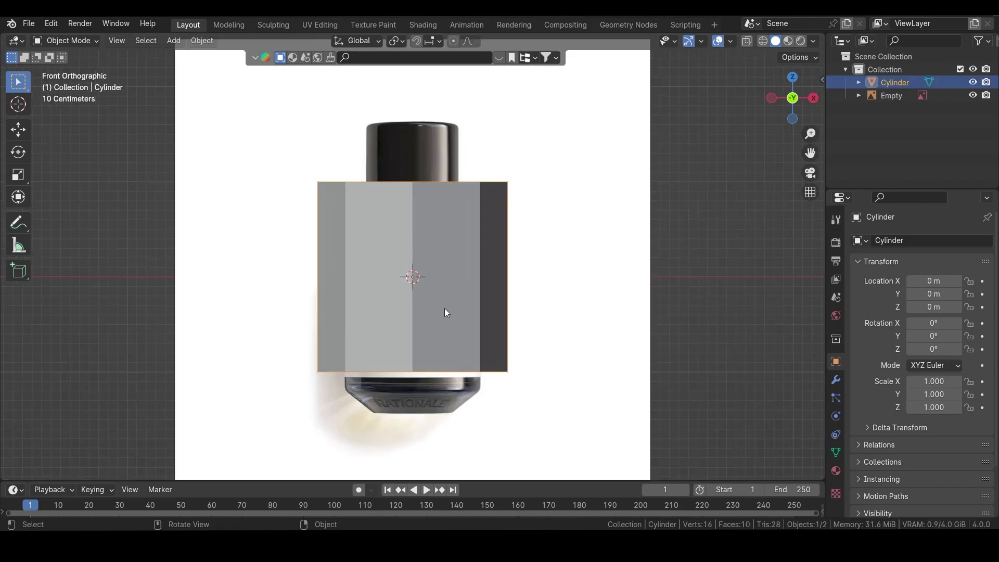
- Make the cylinder see-through and scale its whole mesh in Edit Mode to match the width of the reference bottle's body
{"action": "key", "text": "alt+z"}
{"action": "key", "text": "Tab"}
{"action": "key", "text": "s"}
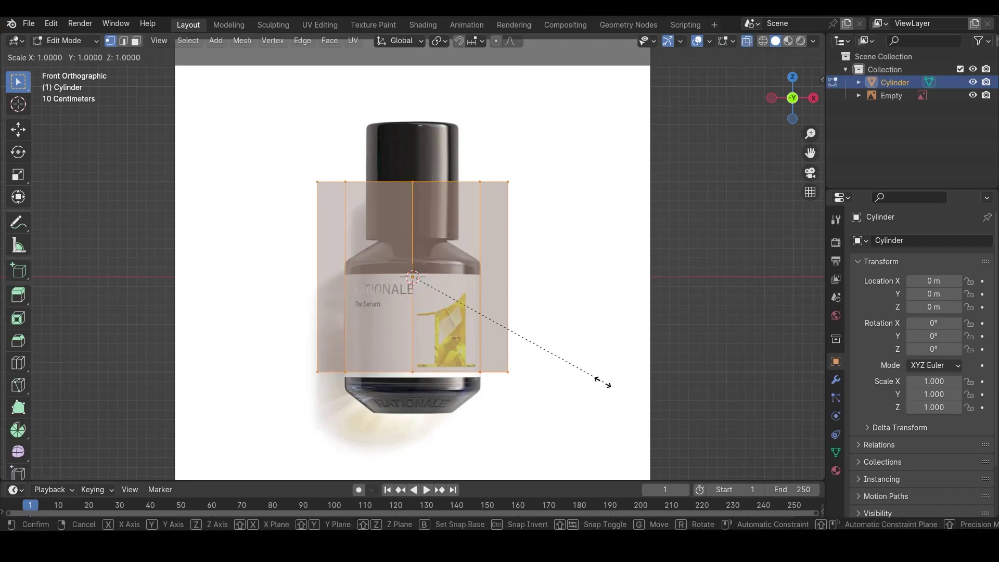
{"action": "left_click", "coordinate": [549, 352]}
- Move the cylinder's bottom vertices down about 0.48 m along Z to the lower edge of the bottle's straight body
{"action": "left_click_drag", "start_coordinate": [527, 325], "coordinate": [292, 354]}
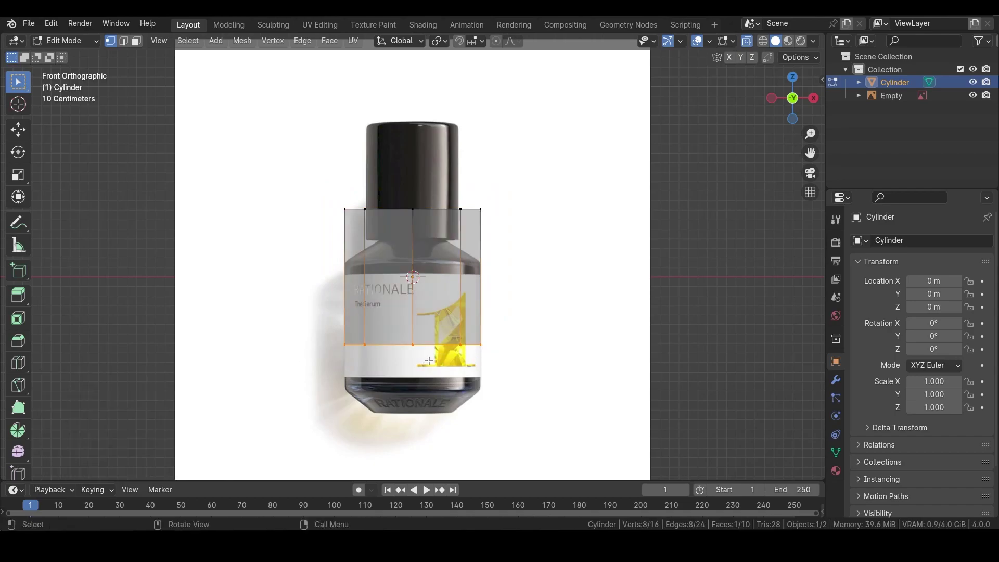
{"action": "key", "text": "g"}
{"action": "key", "text": "z"}
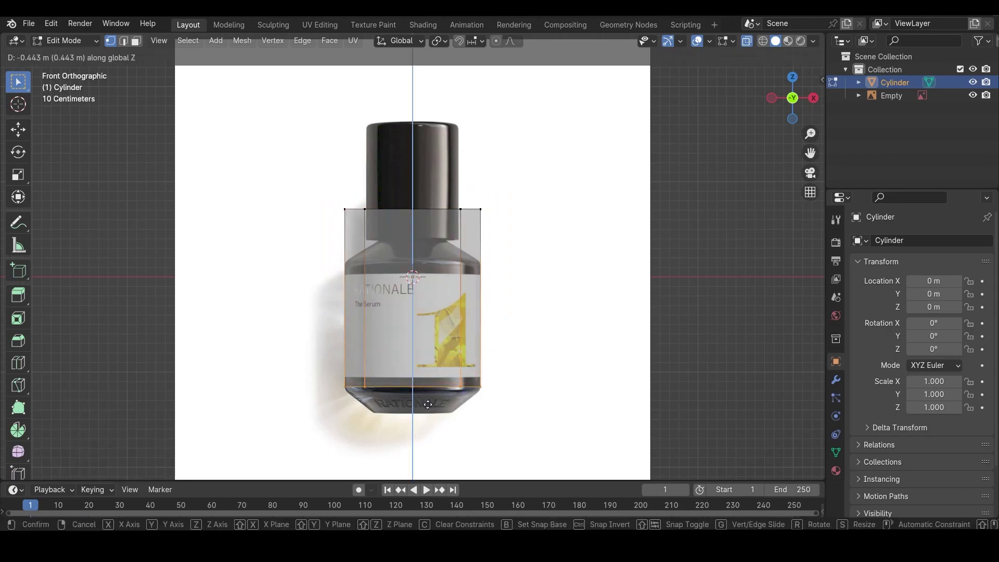
{"action": "left_click", "coordinate": [427, 400]}
- Extrude the bottom down about 0.25 m along Z, scale it to 0.58, and align it with the reference bottle's base
{"action": "key", "text": "e"}
{"action": "key", "text": "z"}
{"action": "key", "text": "z"}
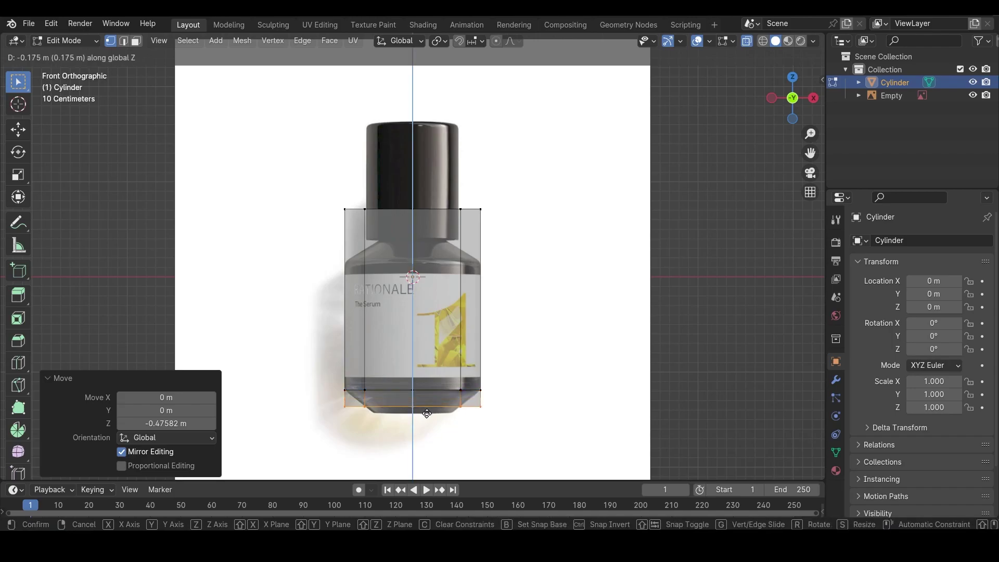
{"action": "left_click", "coordinate": [427, 418]}
{"action": "key", "text": "s"}
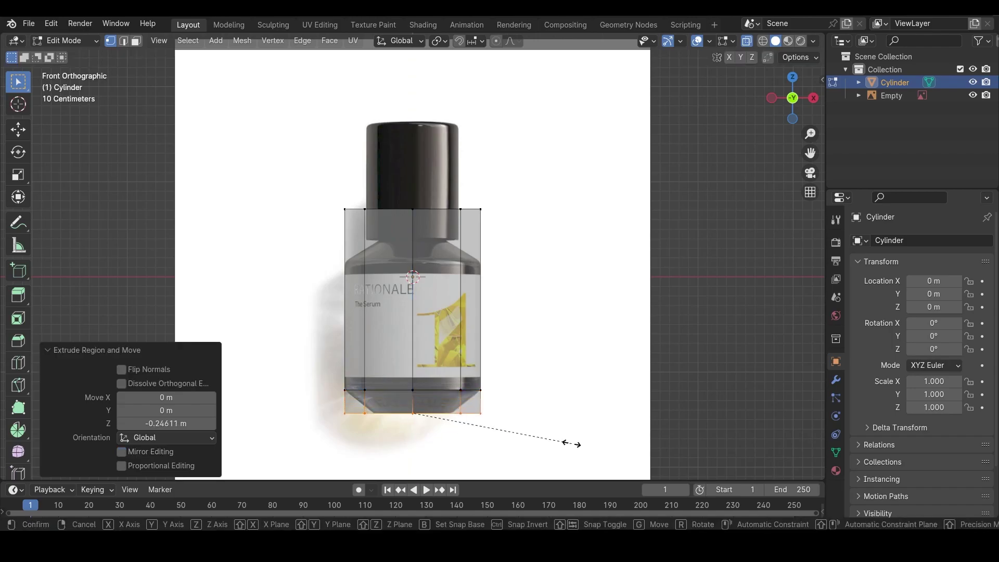
{"action": "left_click", "coordinate": [491, 435]}
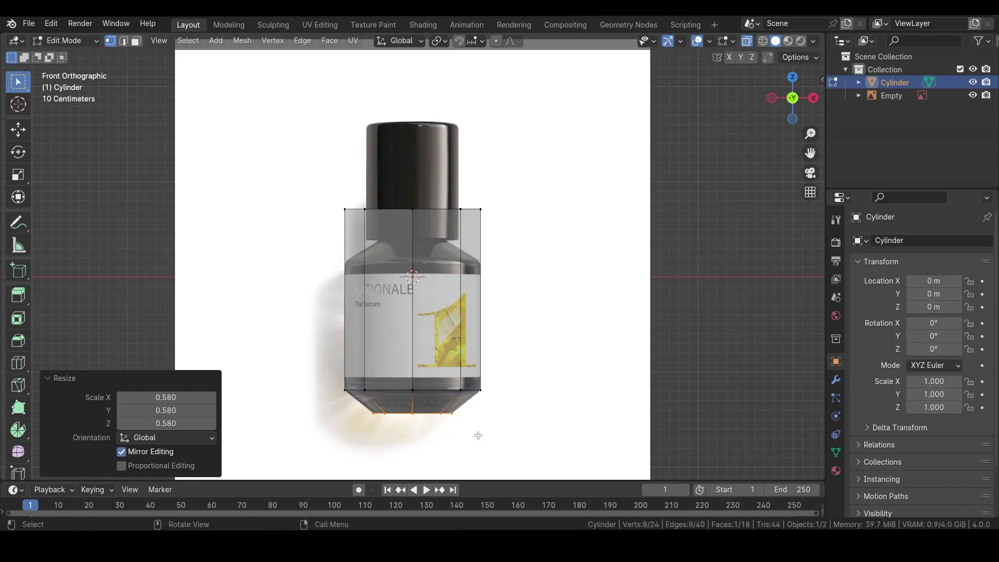
{"action": "key", "text": "g"}
{"action": "key", "text": "z"}
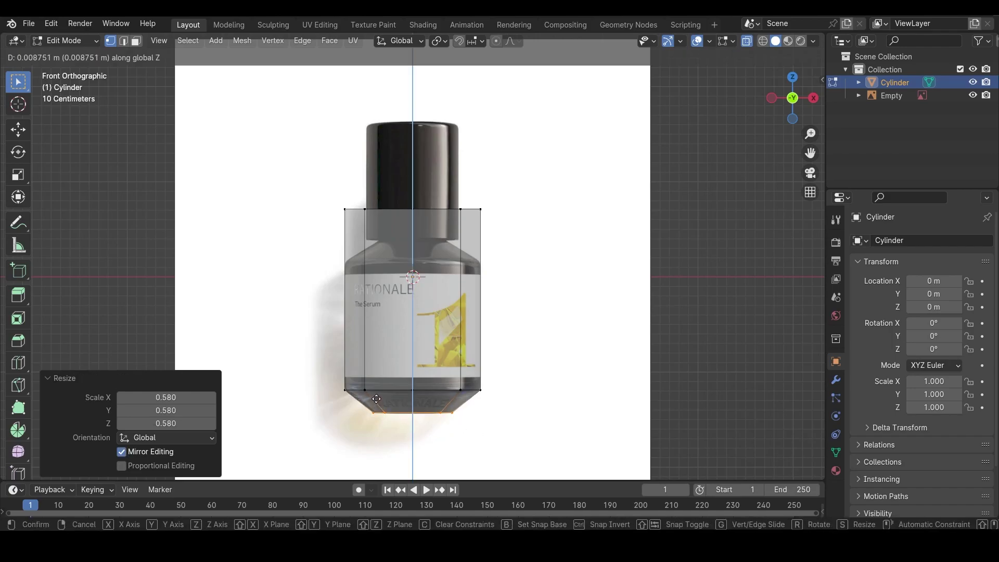
{"action": "left_click", "coordinate": [376, 405]}
- Lower the cylinder's top vertices about 0.56 m along Z to the start of the bottle's shoulder
{"action": "left_click_drag", "start_coordinate": [305, 162], "coordinate": [560, 231]}
{"action": "key", "text": "g"}
{"action": "key", "text": "z"}
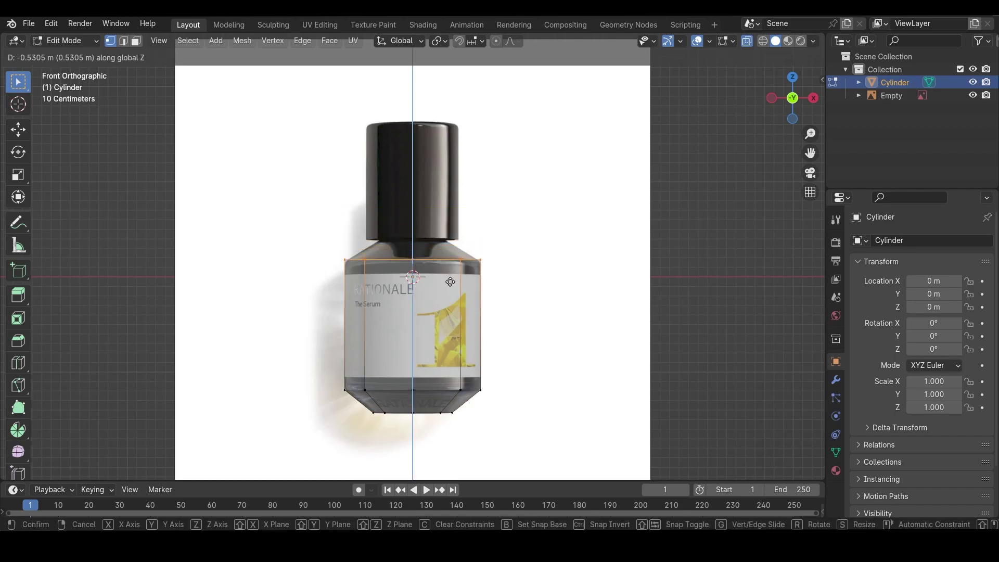
{"action": "left_click", "coordinate": [450, 285]}
- Extrude the top up about 0.26 m along Z and scale it to 0.418 to form the tapered shoulder
{"action": "key", "text": "e"}
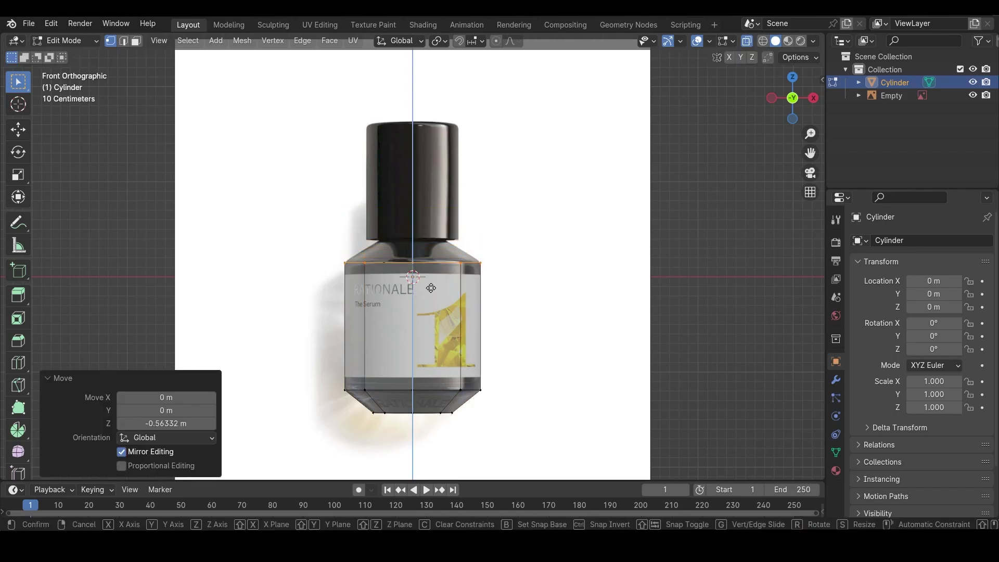
{"action": "key", "text": "z"}
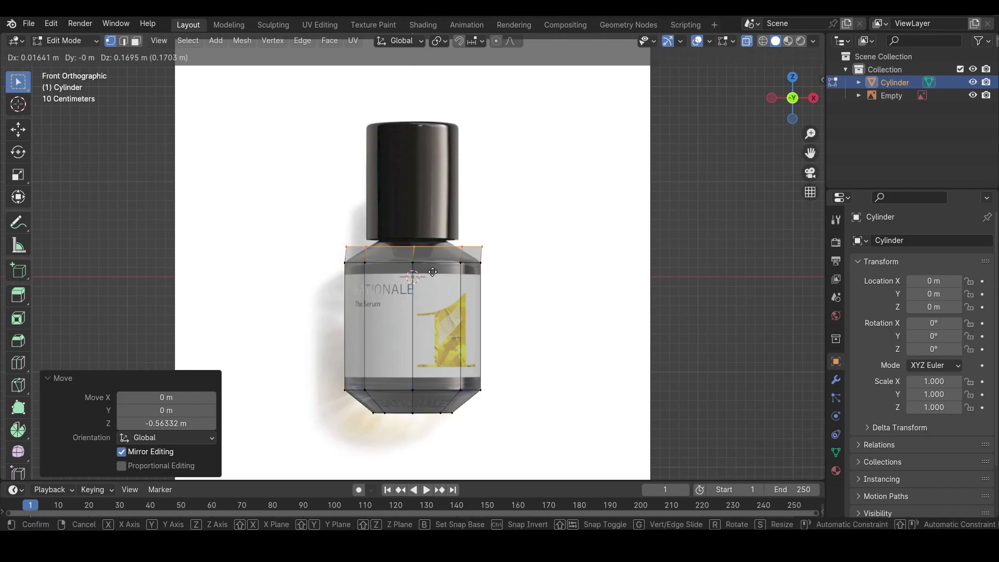
{"action": "key", "text": "z"}
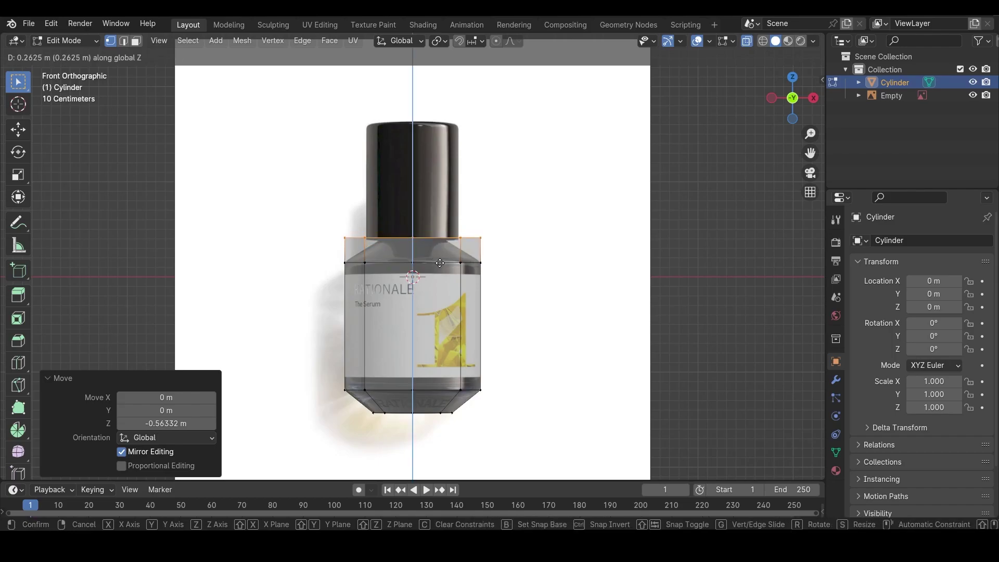
{"action": "left_click", "coordinate": [440, 263]}
{"action": "key", "text": "s"}
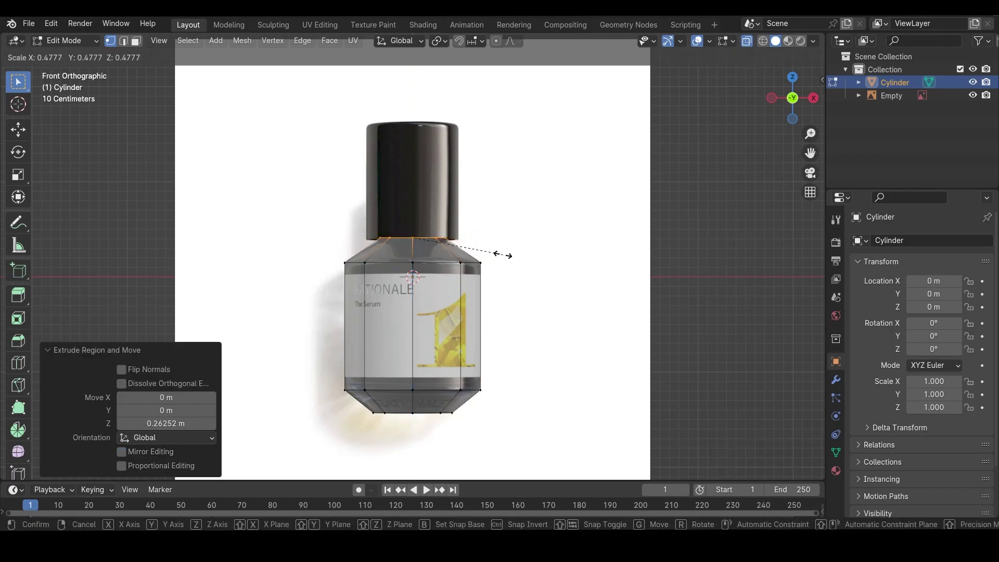
{"action": "left_click", "coordinate": [492, 251]}
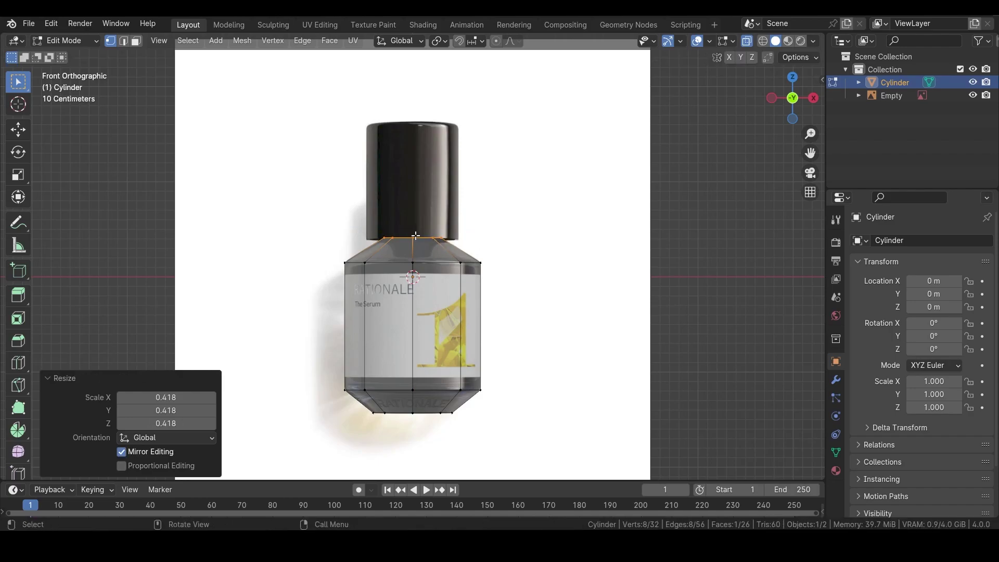
- Extrude the neck up about 0.4 m inside the cap area and delete its top face to open the bottle
{"action": "key", "text": "e"}
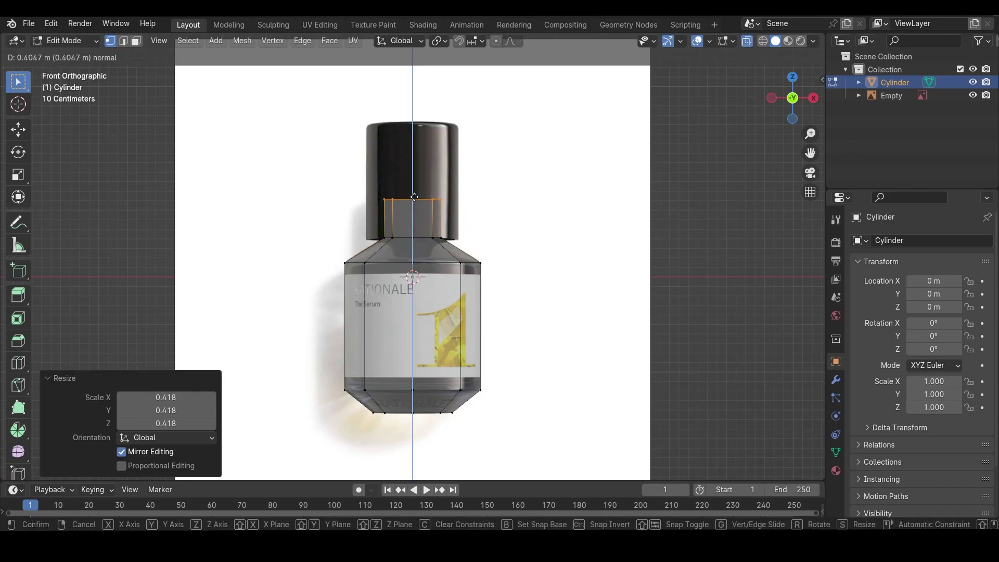
{"action": "left_click", "coordinate": [415, 197]}
{"action": "middle_click_drag", "start_coordinate": [414, 197], "coordinate": [413, 282]}
{"action": "key", "text": "alt+z"}
{"action": "middle_click_drag", "start_coordinate": [430, 359], "coordinate": [445, 335]}
{"action": "key", "text": "3"}
{"action": "key", "text": "x"}
{"action": "left_click", "coordinate": [421, 281]}
- Inset the bottle's bottom face twice, the first time by about 0.153 m, and delete the small inner face
{"action": "left_click", "coordinate": [434, 417]}
{"action": "middle_click_drag", "start_coordinate": [518, 445], "coordinate": [516, 417]}
{"action": "key", "text": "i"}
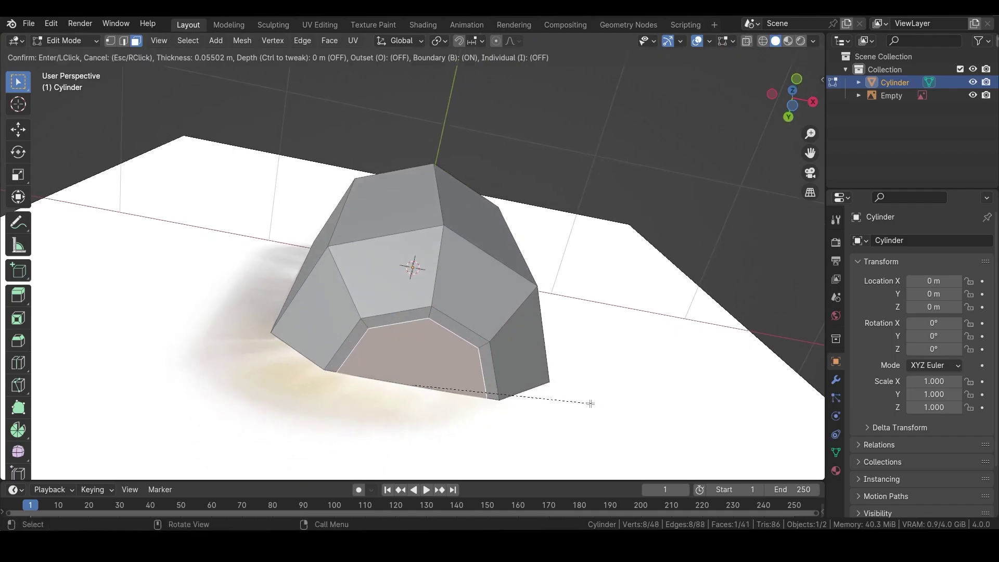
{"action": "left_click", "coordinate": [571, 404]}
{"action": "key", "text": "i"}
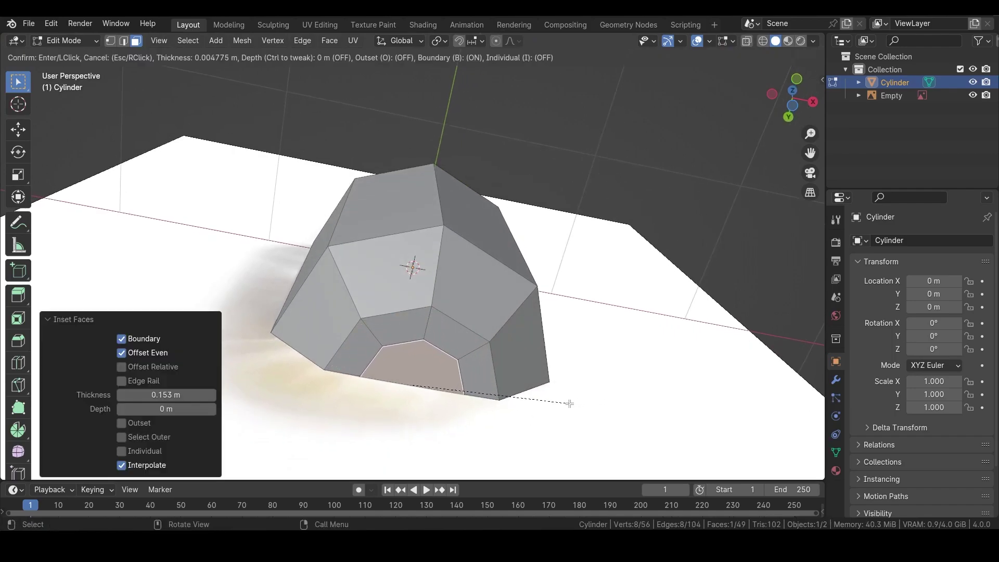
{"action": "left_click", "coordinate": [538, 404]}
{"action": "key", "text": "x"}
{"action": "left_click", "coordinate": [411, 394]}
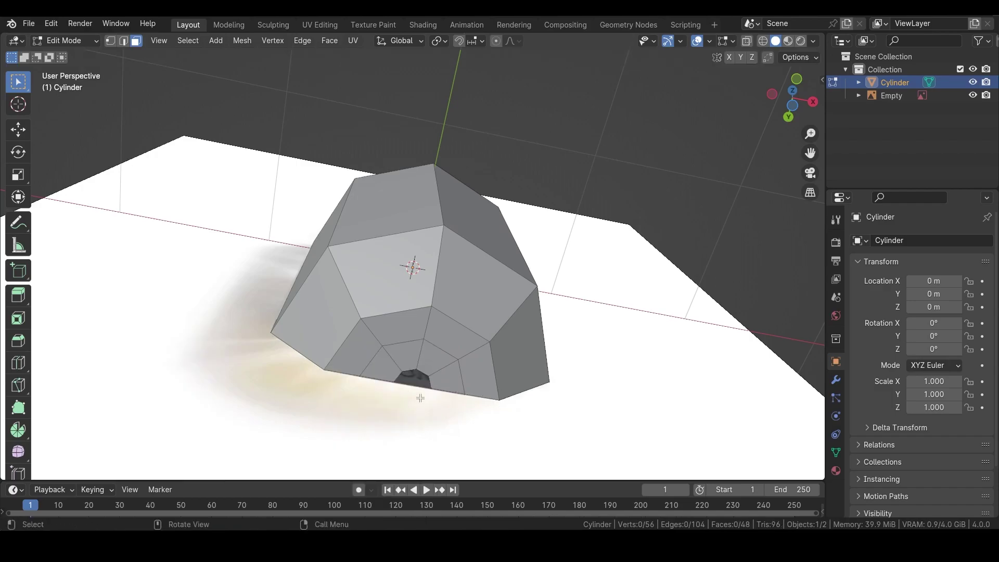
- Isolate the bottle in local view and close the edge loop of the bottom hole with Grid Fill
{"action": "key", "text": "2"}
{"action": "key", "text": "slash"}
{"action": "middle_click_drag", "start_coordinate": [395, 325], "coordinate": [414, 350]}
{"action": "scroll", "coordinate": [432, 385], "scroll_direction": "up", "scroll_amount": 2}
{"action": "middle_click_drag", "start_coordinate": [431, 384], "coordinate": [471, 307]}
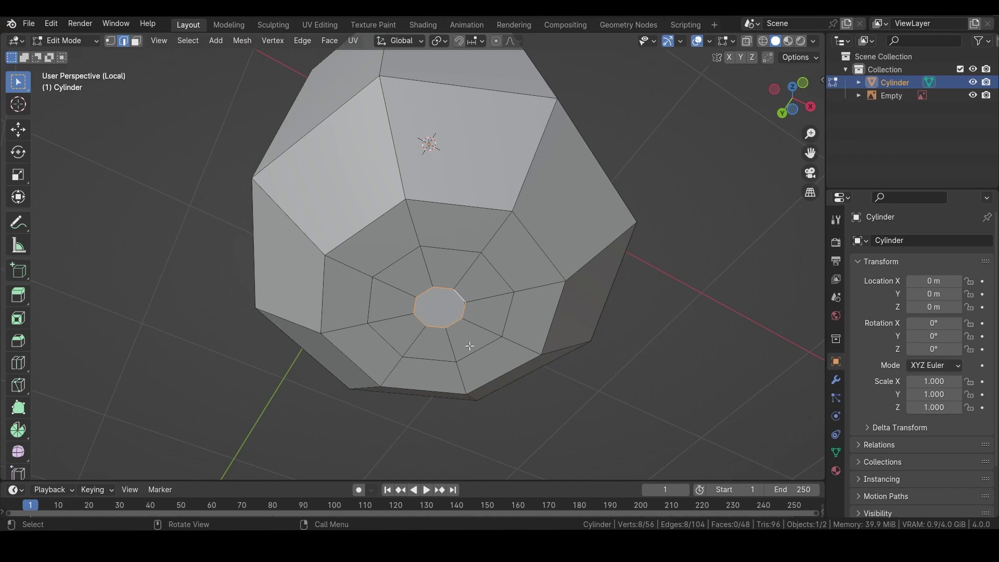
{"action": "scroll", "coordinate": [467, 332], "scroll_direction": "up", "scroll_amount": 2}
{"action": "scroll", "coordinate": [461, 318], "scroll_direction": "down", "scroll_amount": 2}
{"action": "key", "text": "F3"}
{"action": "type", "text": "grid"}
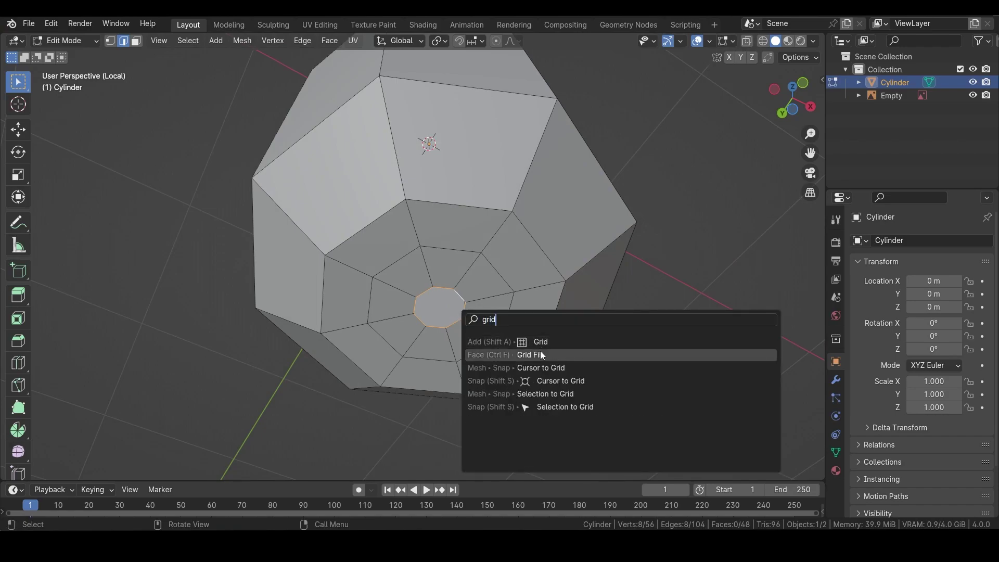
{"action": "left_click", "coordinate": [536, 354]}
- Return to Object Mode in front view and add a Subdivision Surface modifier with viewport and render levels of 3
{"action": "middle_click_drag", "start_coordinate": [452, 281], "coordinate": [390, 304]}
{"action": "key", "text": "grave"}
{"action": "left_click", "coordinate": [332, 259]}
{"action": "scroll", "coordinate": [422, 222], "scroll_direction": "down", "scroll_amount": 2}
{"action": "scroll", "coordinate": [421, 222], "scroll_direction": "up", "scroll_amount": 2}
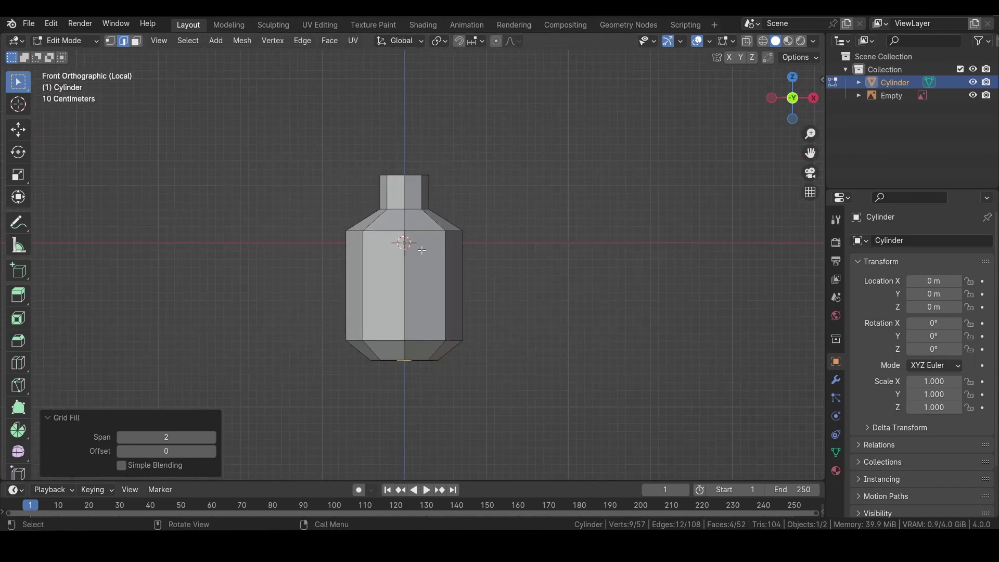
{"action": "key", "text": "Tab"}
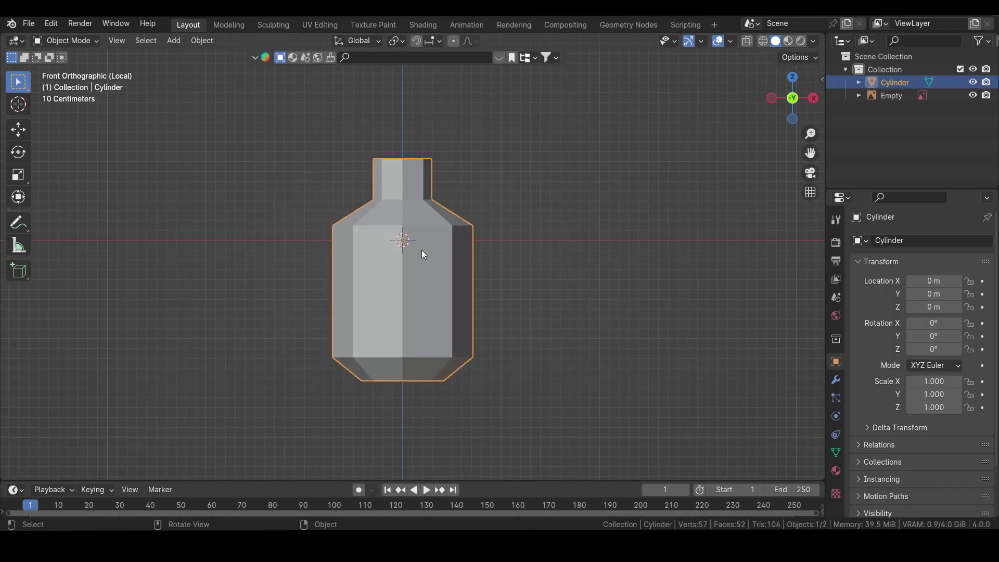
{"action": "left_click", "coordinate": [836, 380]}
{"action": "left_click", "coordinate": [903, 243]}
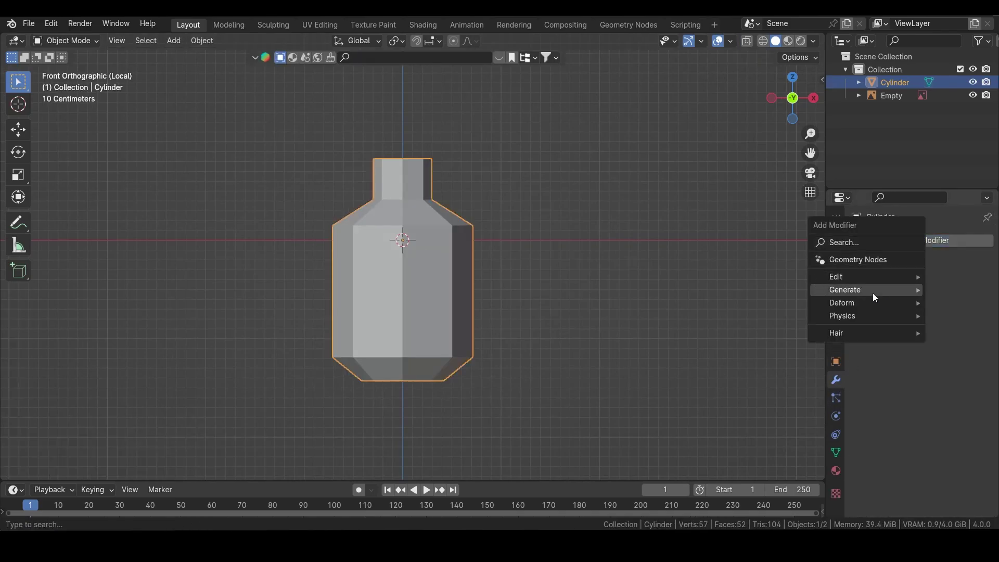
{"action": "mouse_move", "coordinate": [873, 293]}
{"action": "left_click", "coordinate": [794, 238]}
{"action": "scroll", "coordinate": [432, 256], "scroll_direction": "up", "scroll_amount": 2}
{"action": "scroll", "coordinate": [478, 255], "scroll_direction": "down", "scroll_amount": 2}
{"action": "left_click", "coordinate": [970, 298]}
{"action": "left_click", "coordinate": [971, 298]}
{"action": "left_click", "coordinate": [970, 310]}
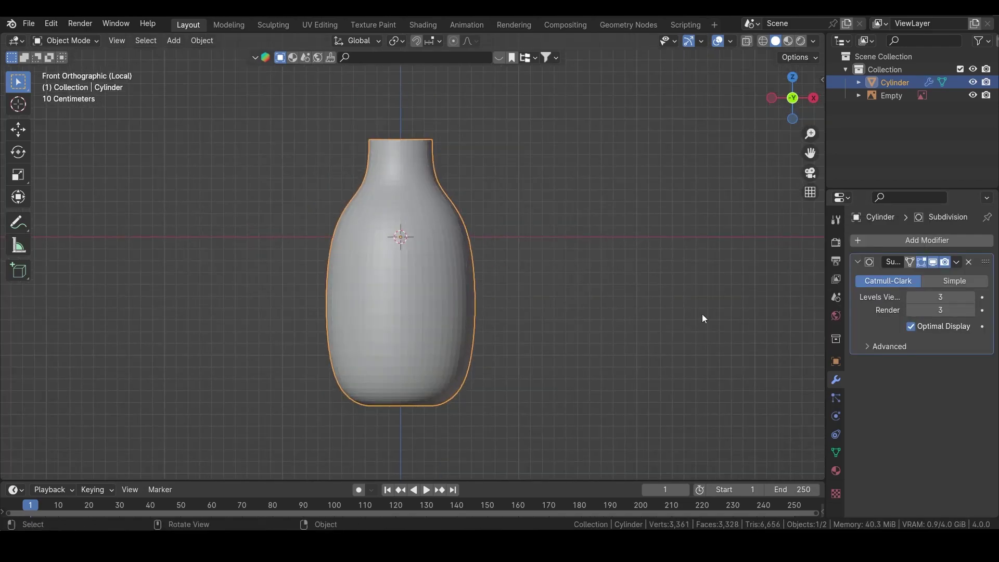
- Add two edge loops to the bottle's straight body, slid to its upper edge (factor about -0.98) and lower edge (about 0.973)
{"action": "key", "text": "Tab"}
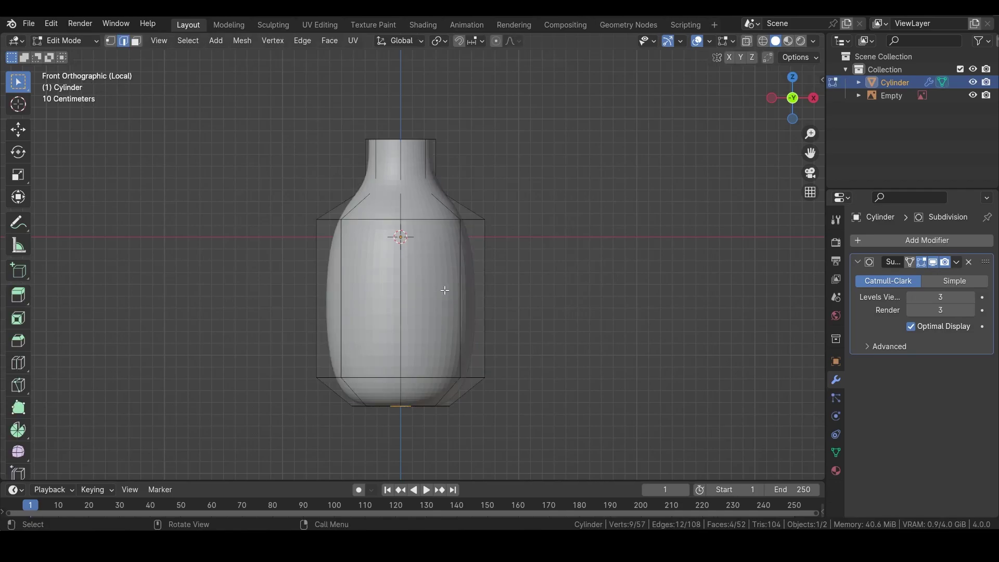
{"action": "key", "text": "ctrl+r"}
{"action": "left_click", "coordinate": [445, 290]}
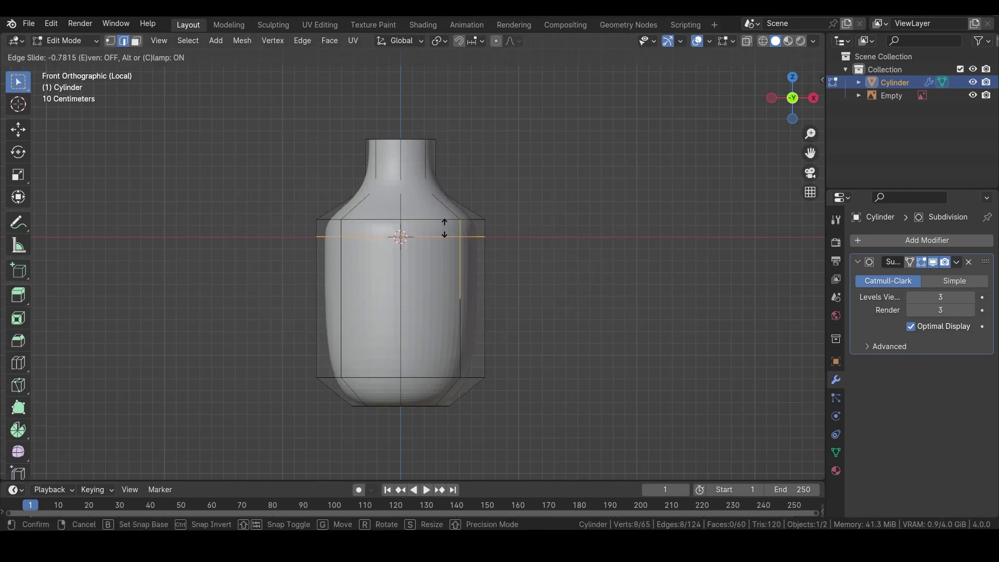
{"action": "left_click", "coordinate": [442, 217]}
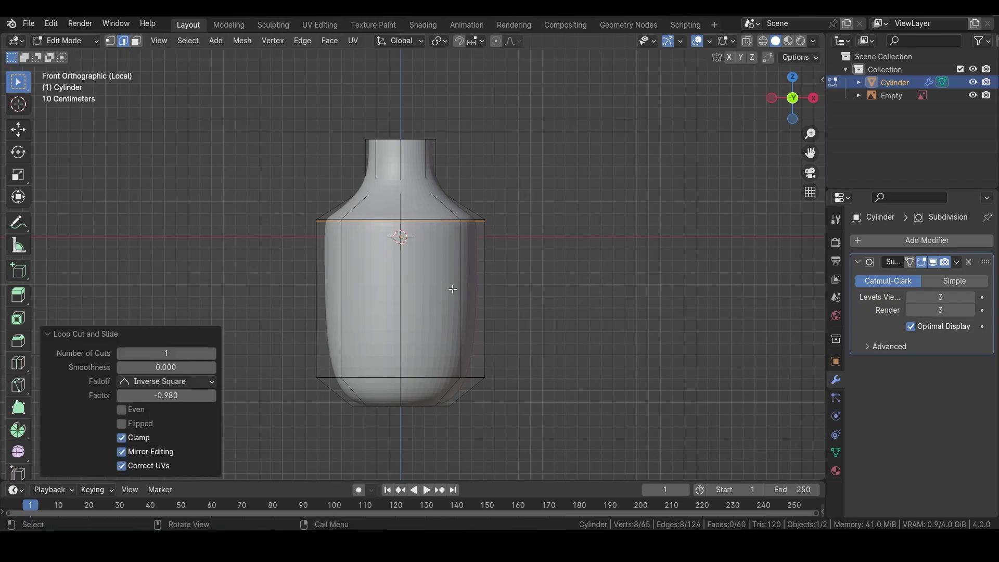
{"action": "key", "text": "ctrl+r"}
{"action": "left_click", "coordinate": [453, 294]}
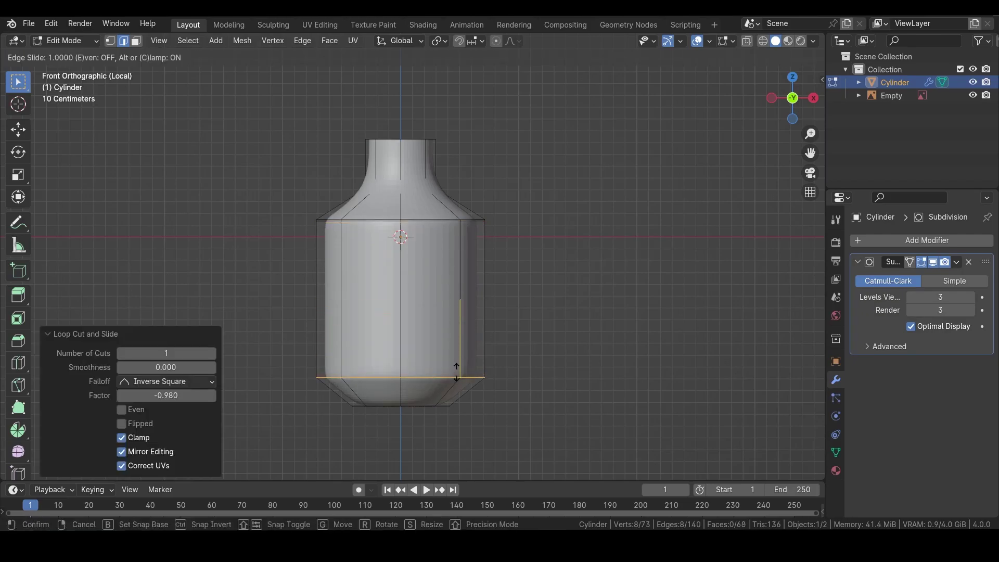
{"action": "left_click", "coordinate": [460, 379]}
- Add two edge loops to the sloped base section, slid to its upper edge (factor about 0.908) and lower edge (about -0.884)
{"action": "key", "text": "ctrl+r"}
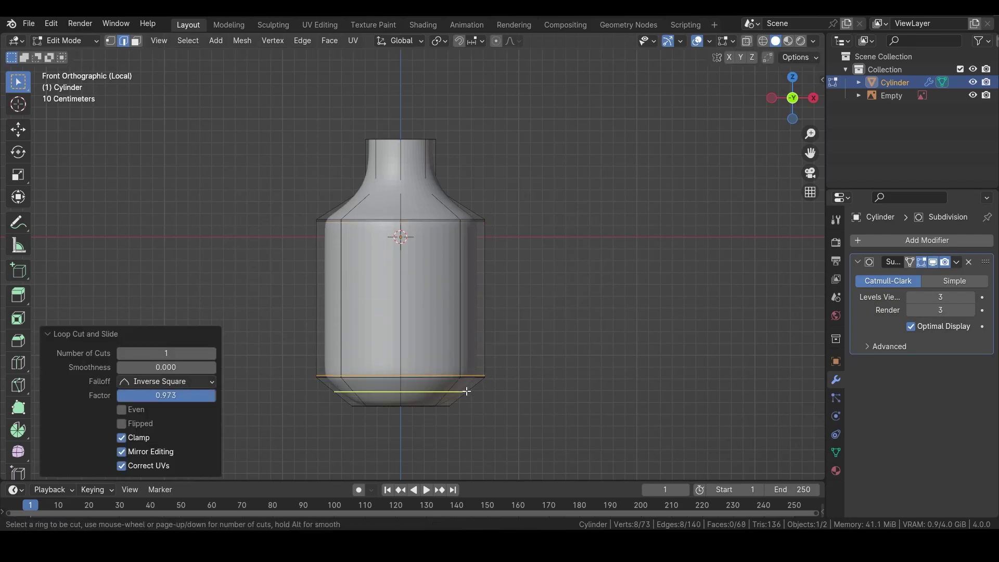
{"action": "left_click", "coordinate": [464, 391]}
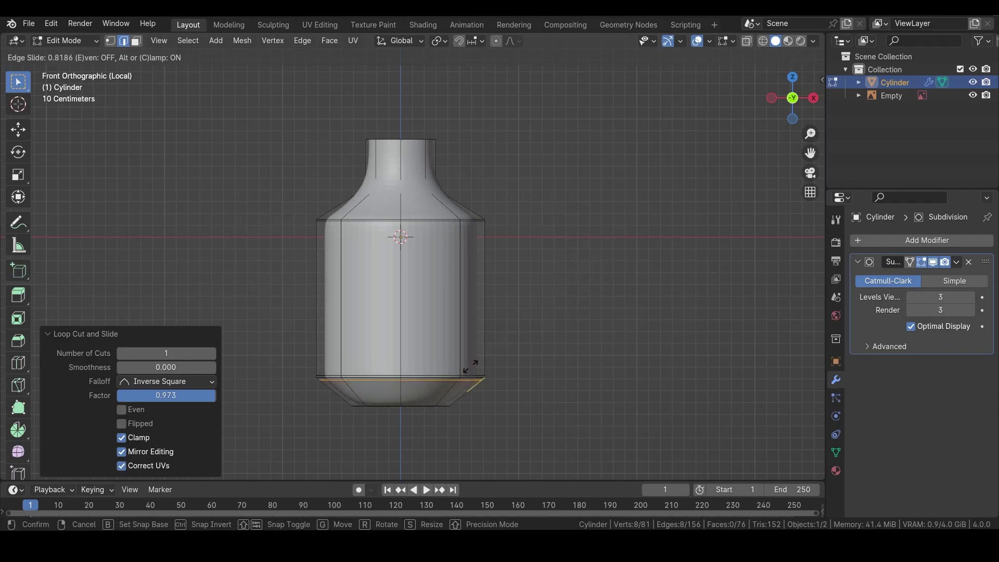
{"action": "left_click", "coordinate": [452, 396]}
{"action": "key", "text": "ctrl+r"}
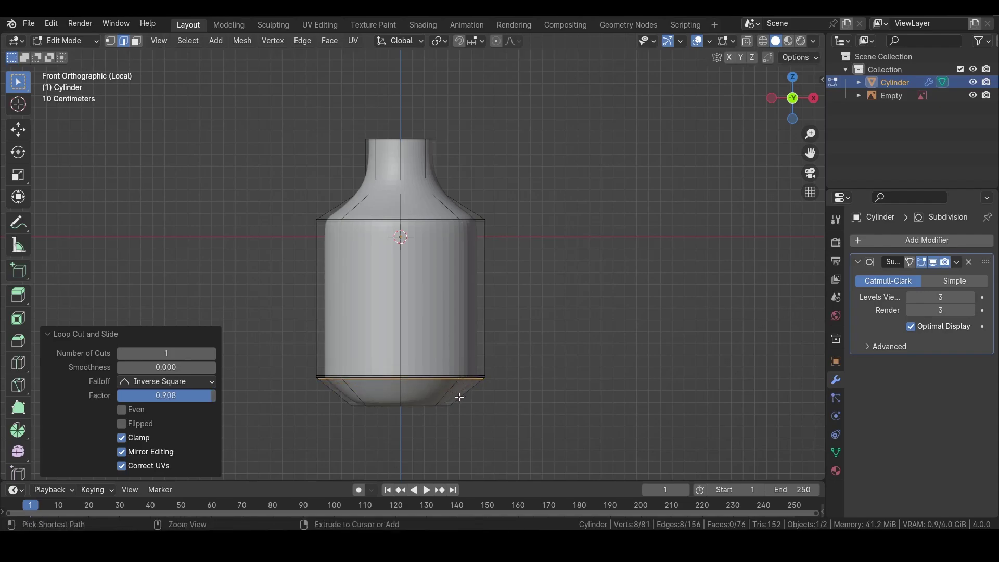
{"action": "left_click", "coordinate": [453, 397]}
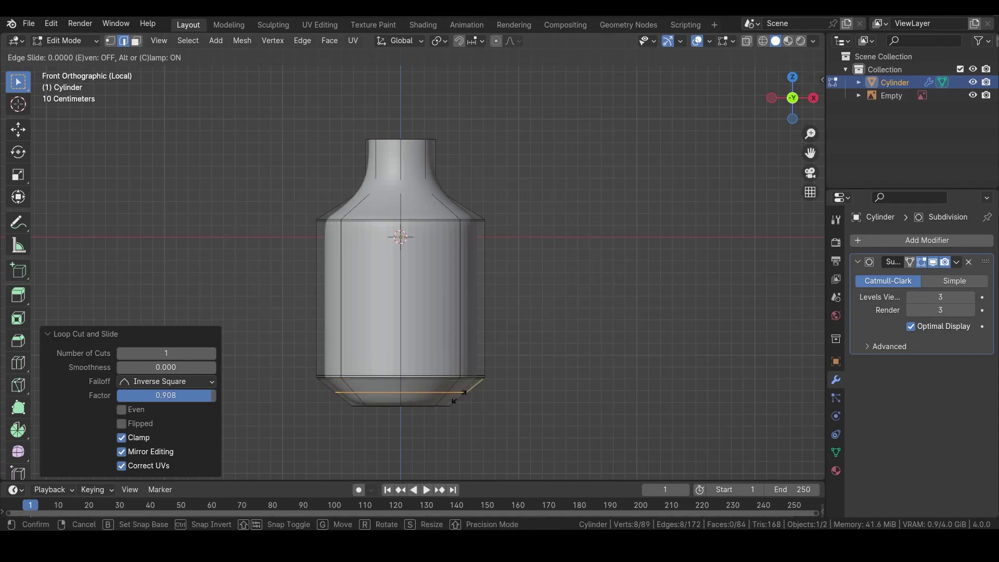
{"action": "left_click", "coordinate": [456, 423]}
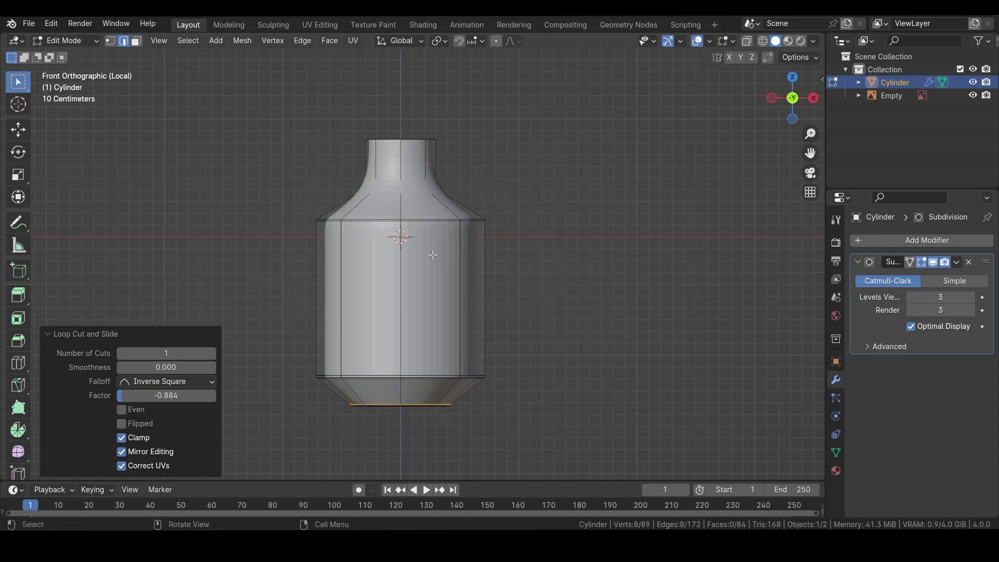
- Add an edge loop near the shoulder's lower edge (factor about 0.816) and another at the base of the neck (about 0.98)
{"action": "key", "text": "ctrl+r"}
{"action": "left_click", "coordinate": [455, 206]}
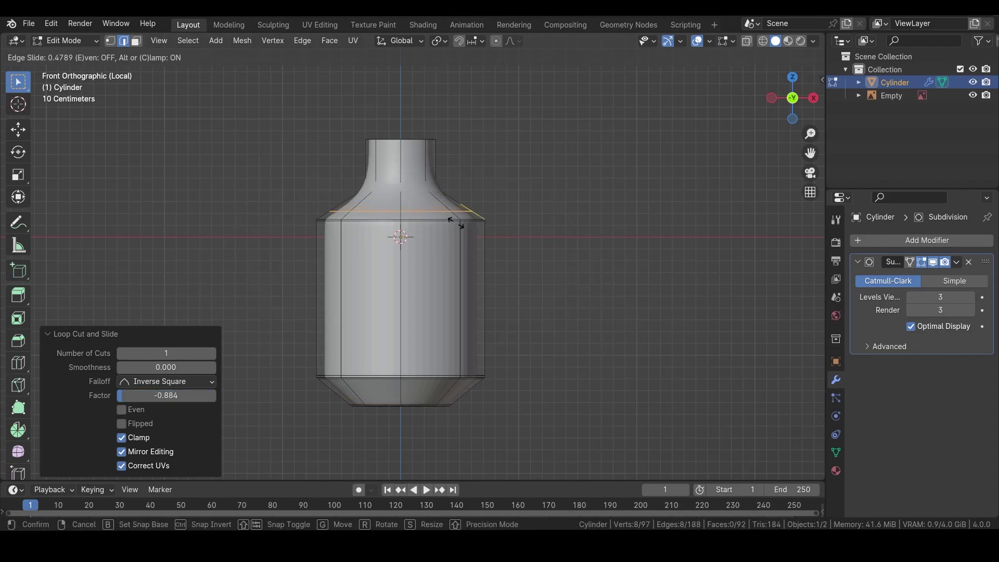
{"action": "left_click", "coordinate": [458, 236]}
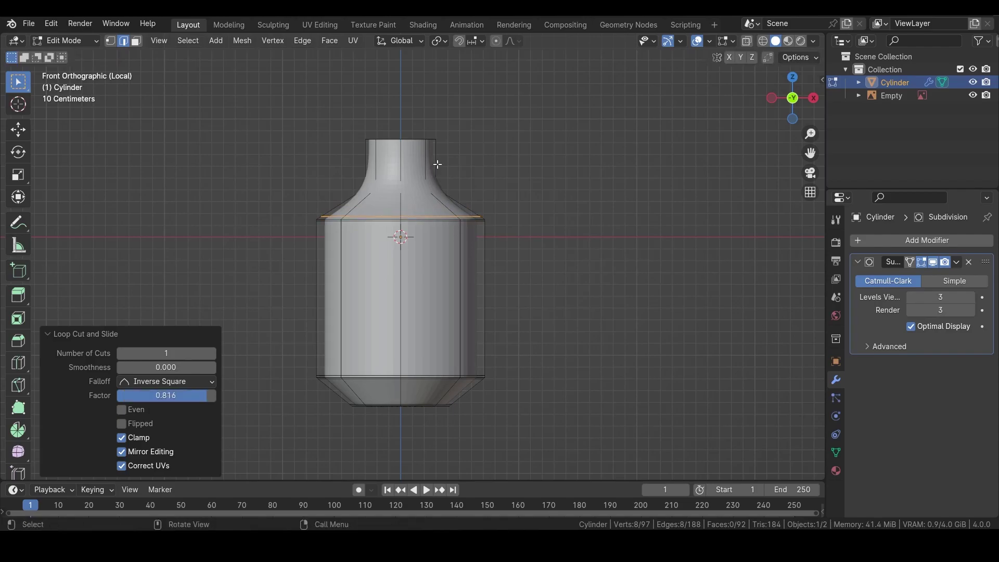
{"action": "key", "text": "ctrl+r"}
{"action": "left_click", "coordinate": [436, 161]}
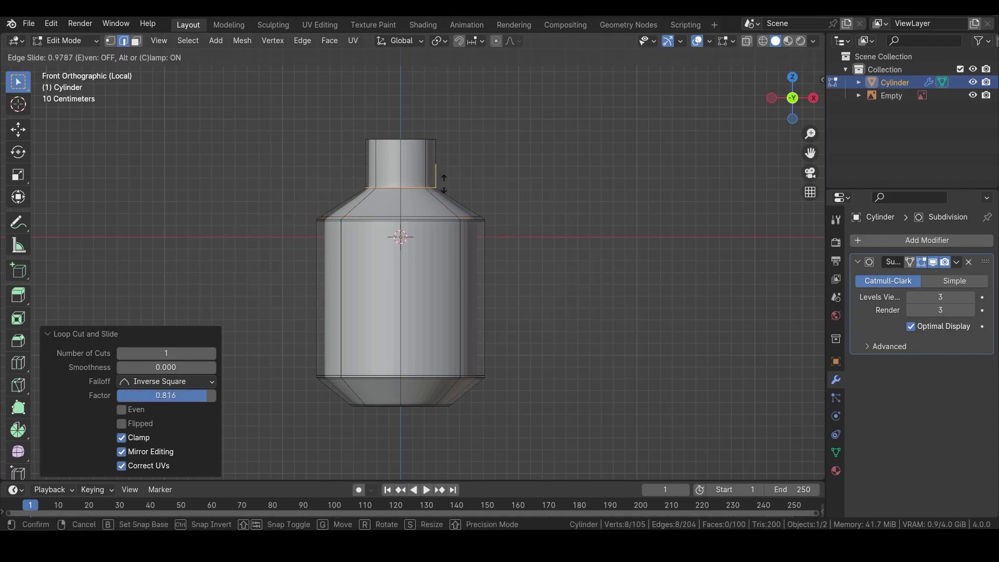
{"action": "left_click", "coordinate": [444, 181]}
- Show the reference in front view with X-ray on and scale the whole bottle mesh by about 1.113 in X and Y only
{"action": "middle_click_drag", "start_coordinate": [417, 157], "coordinate": [471, 246]}
{"action": "key", "text": "Tab"}
{"action": "key", "text": "KP_Divide"}
{"action": "key", "text": "grave"}
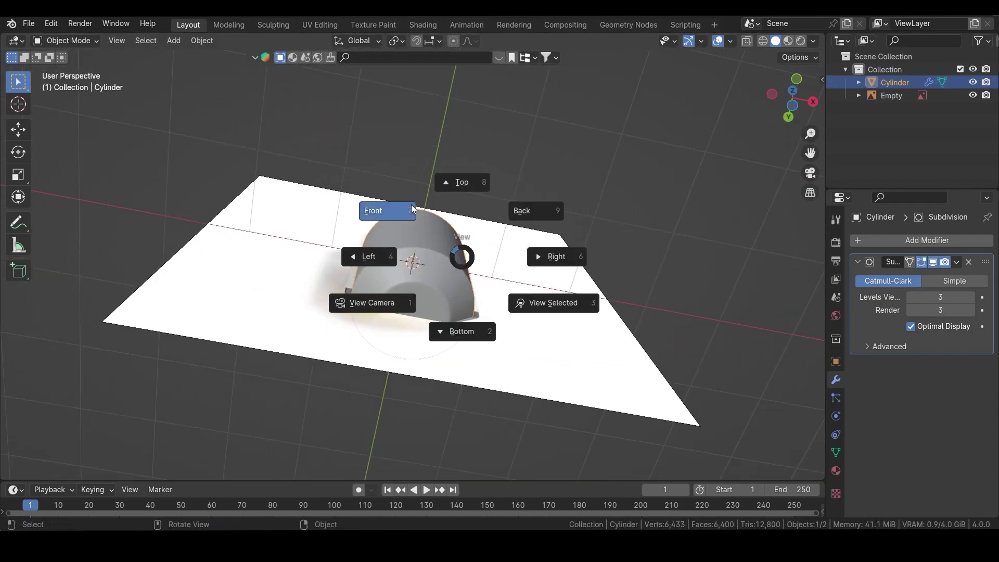
{"action": "left_click", "coordinate": [412, 208]}
{"action": "key", "text": "Tab"}
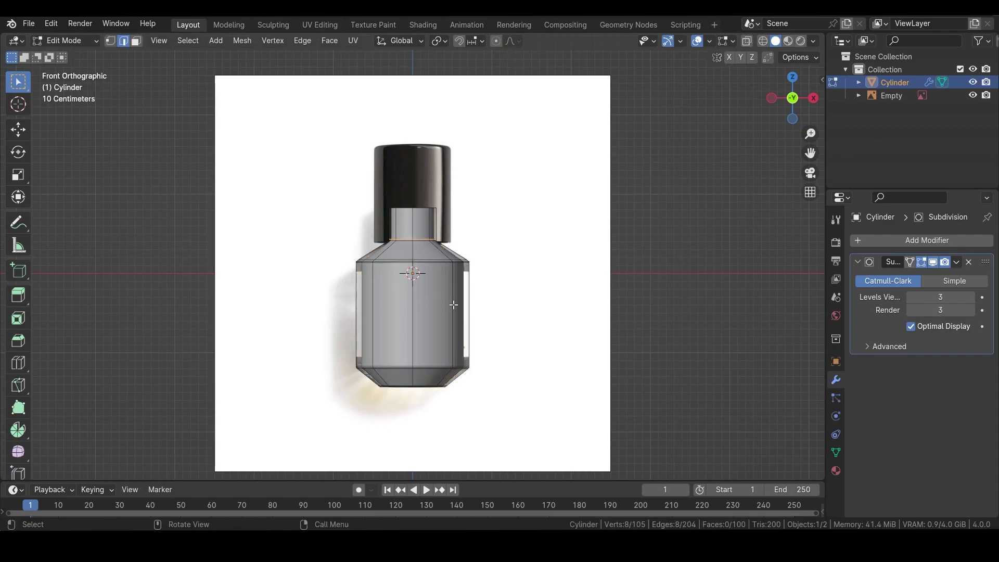
{"action": "key", "text": "alt+z"}
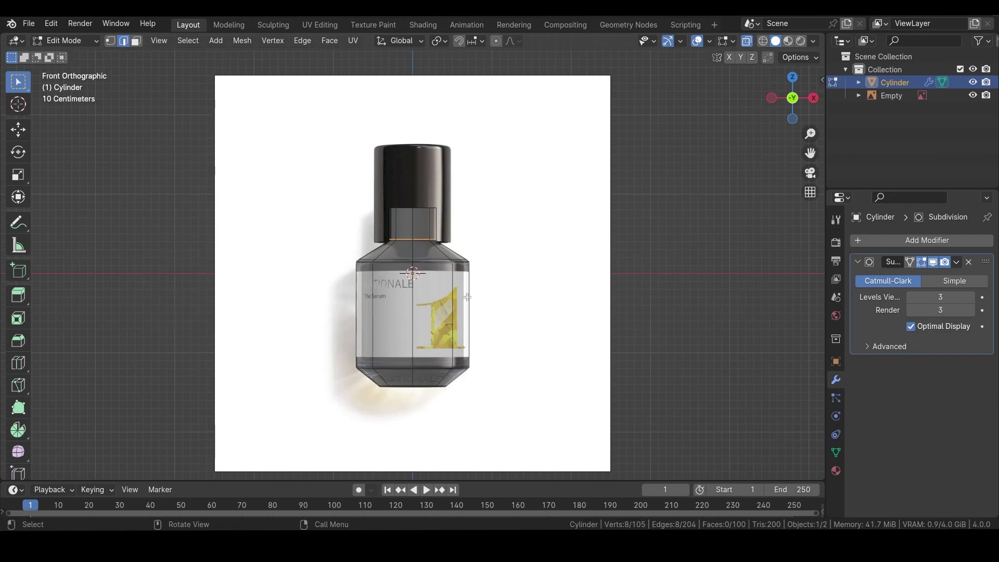
{"action": "key", "text": "a"}
{"action": "key", "text": "s"}
{"action": "key", "text": "shift+z"}
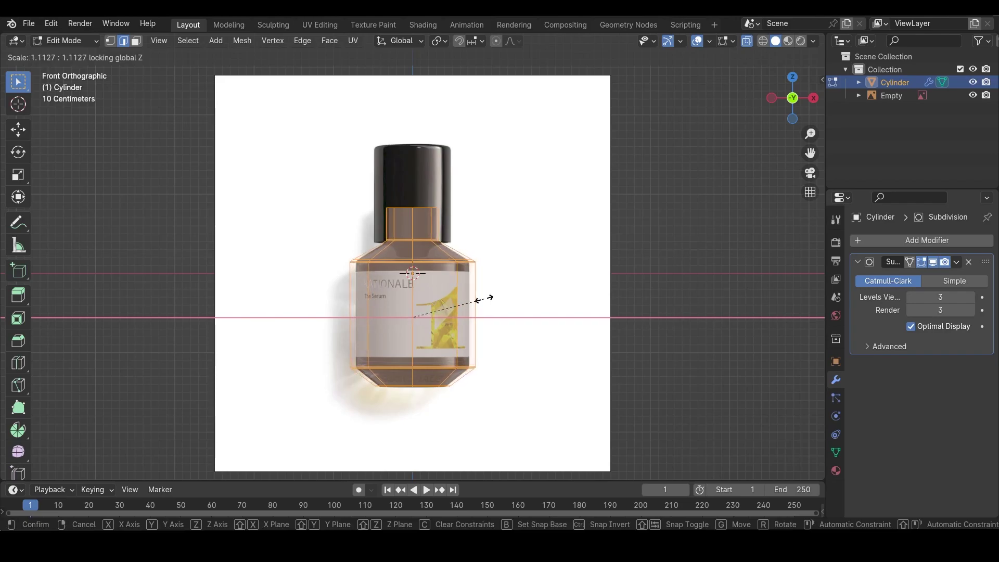
{"action": "left_click", "coordinate": [482, 299]}
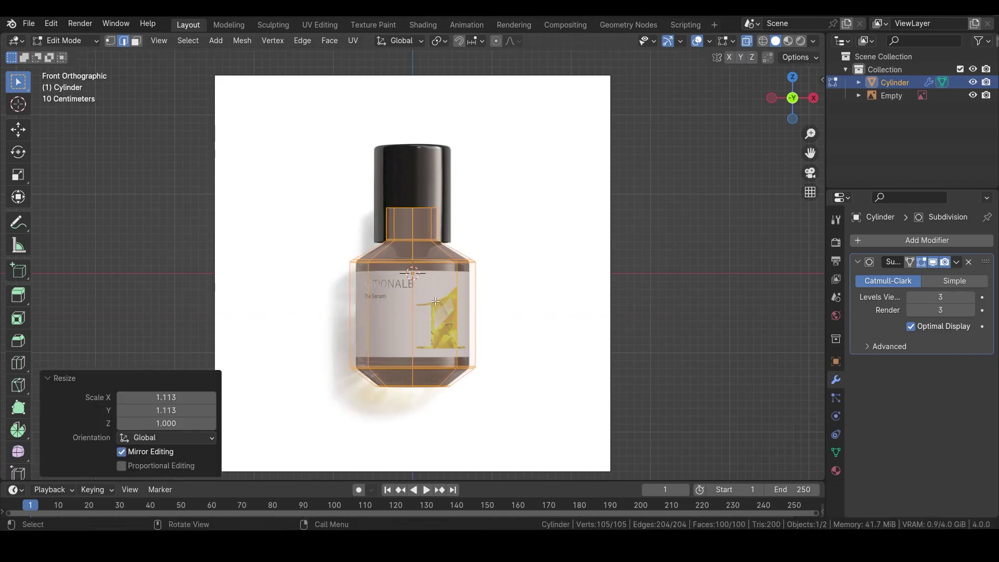
- Return to Object Mode, isolate the bottle in local view and shade it smooth
{"action": "key", "text": "Tab"}
{"action": "middle_click_drag", "start_coordinate": [377, 283], "coordinate": [419, 217]}
{"action": "key", "text": "KP_Divide"}
{"action": "middle_click_drag", "start_coordinate": [439, 301], "coordinate": [437, 271]}
{"action": "right_click", "coordinate": [452, 230]}
{"action": "left_click", "coordinate": [445, 226]}
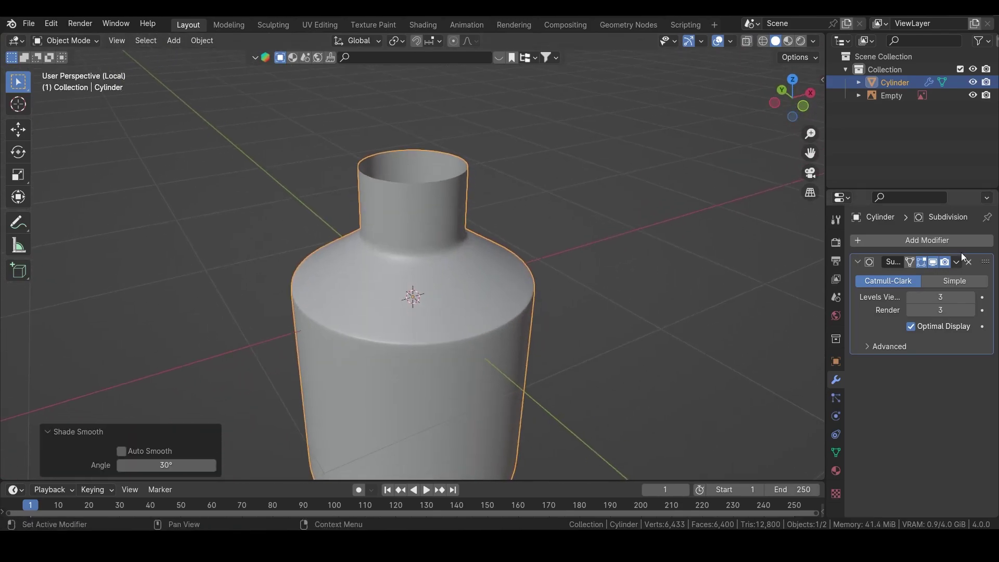
- Add a Solidify modifier to the bottle and place it above the Subdivision modifier in the stack
{"action": "left_click", "coordinate": [908, 241]}
{"action": "mouse_move", "coordinate": [908, 242]}
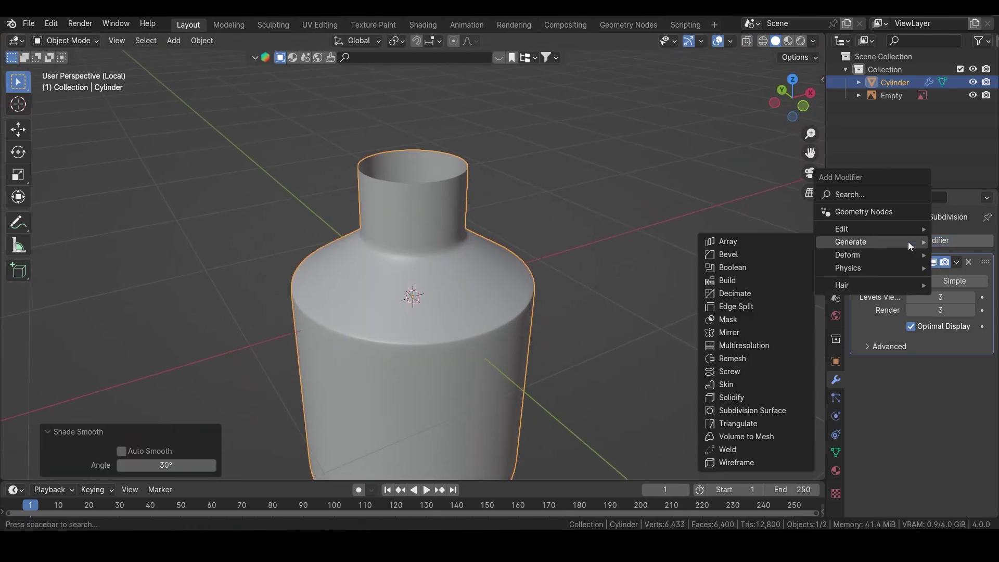
{"action": "left_click", "coordinate": [739, 395]}
{"action": "middle_click_drag", "start_coordinate": [343, 188], "coordinate": [330, 170]}
{"action": "middle_click_drag", "start_coordinate": [331, 165], "coordinate": [333, 165]}
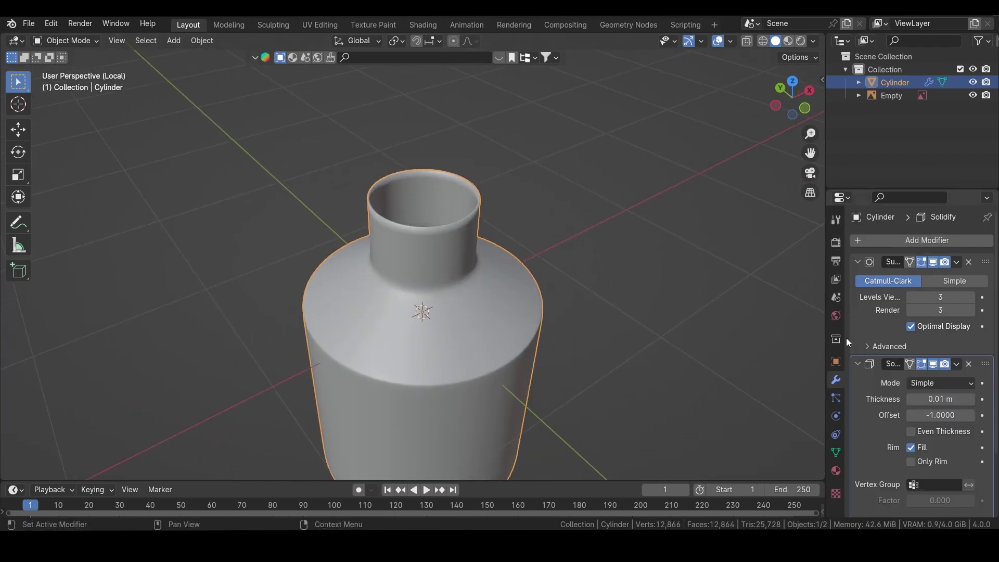
{"action": "left_click", "coordinate": [858, 363]}
{"action": "left_click_drag", "start_coordinate": [985, 364], "coordinate": [970, 259]}
{"action": "middle_click_drag", "start_coordinate": [457, 196], "coordinate": [502, 244]}
{"action": "scroll", "coordinate": [502, 245], "scroll_direction": "up", "scroll_amount": 2}
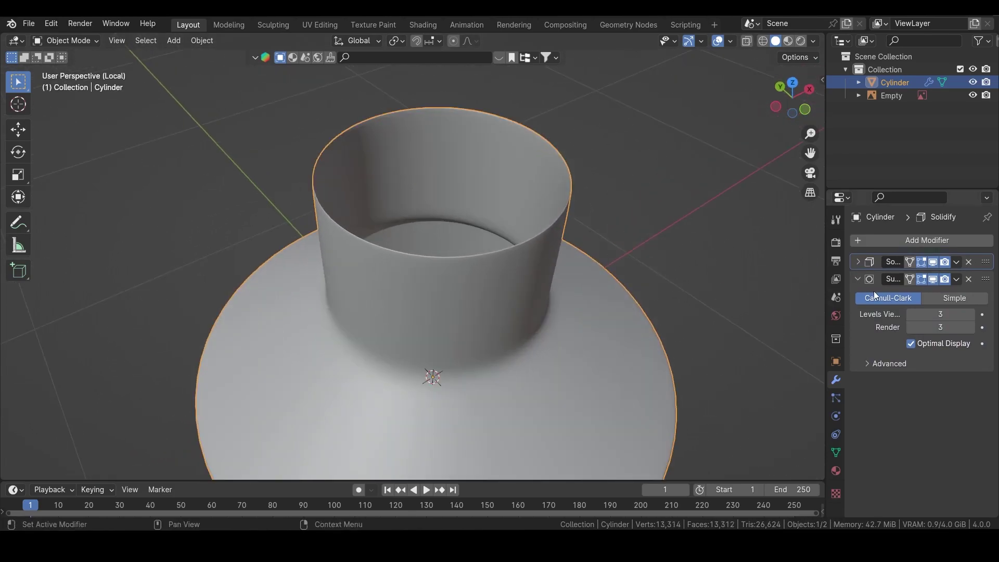
- Set the Solidify thickness to about 0.043 m and apply smooth shading to the bottle again
{"action": "left_click", "coordinate": [858, 261]}
{"action": "left_click_drag", "start_coordinate": [941, 297], "coordinate": [958, 297]}
{"action": "right_click", "coordinate": [497, 251]}
{"action": "left_click", "coordinate": [488, 253]}
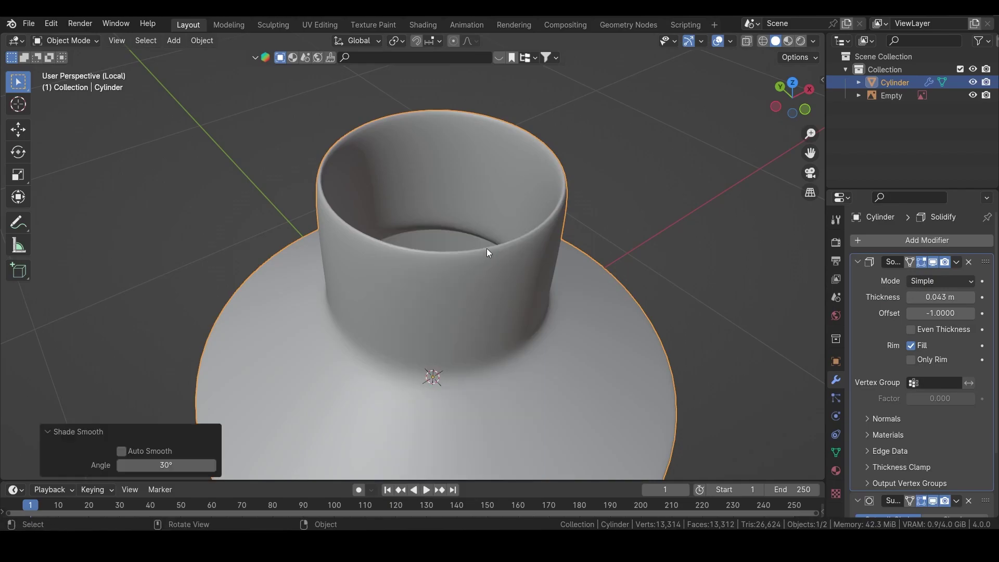
- Add an edge loop around the neck in Edit Mode, slid close to the rim with a factor of about -0.892
{"action": "middle_click_drag", "start_coordinate": [504, 308], "coordinate": [489, 285]}
{"action": "key", "text": "grave"}
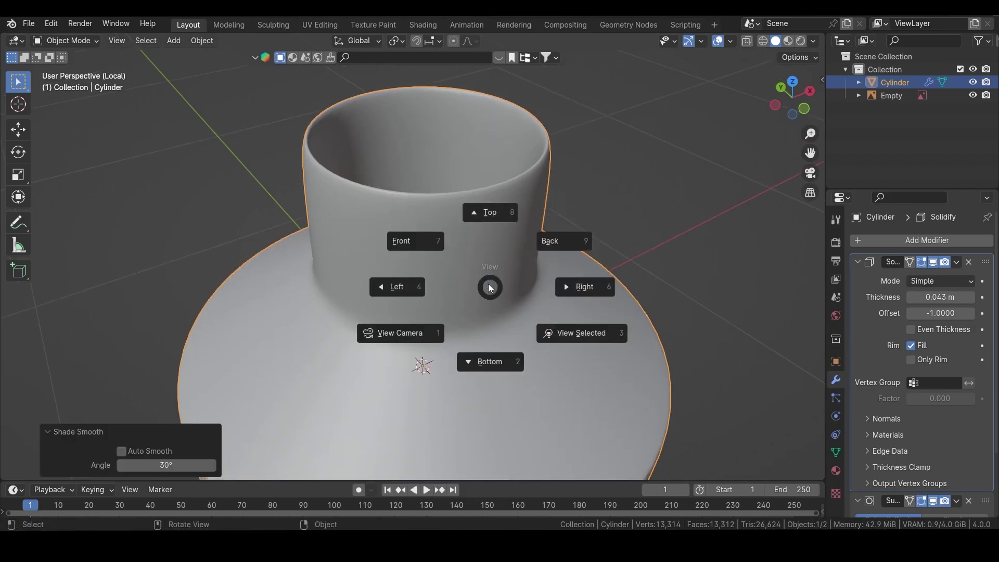
{"action": "key", "text": "Escape"}
{"action": "key", "text": "Tab"}
{"action": "key", "text": "ctrl+r"}
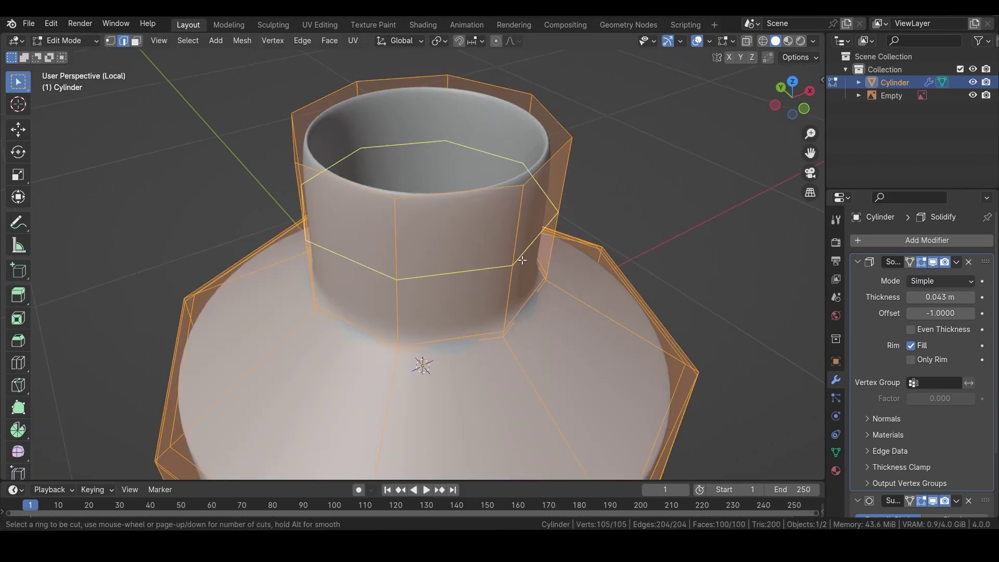
{"action": "left_click", "coordinate": [518, 259]}
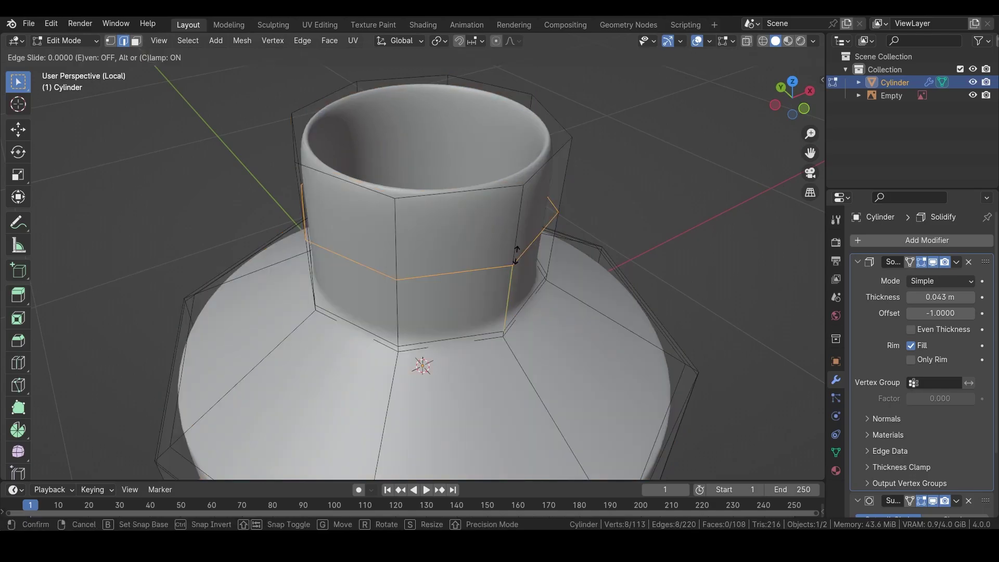
{"action": "left_click", "coordinate": [514, 197]}
- Set the Solidify thickness to about 0.019 m and return to Object Mode
{"action": "left_click_drag", "start_coordinate": [937, 296], "coordinate": [916, 297]}
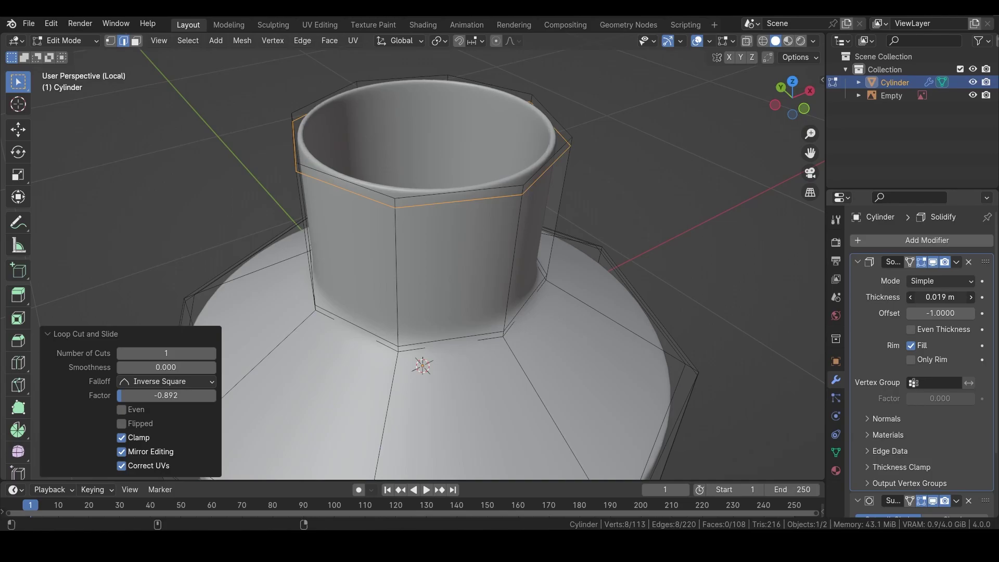
{"action": "key", "text": "grave"}
{"action": "key", "text": "Escape"}
{"action": "key", "text": "Tab"}
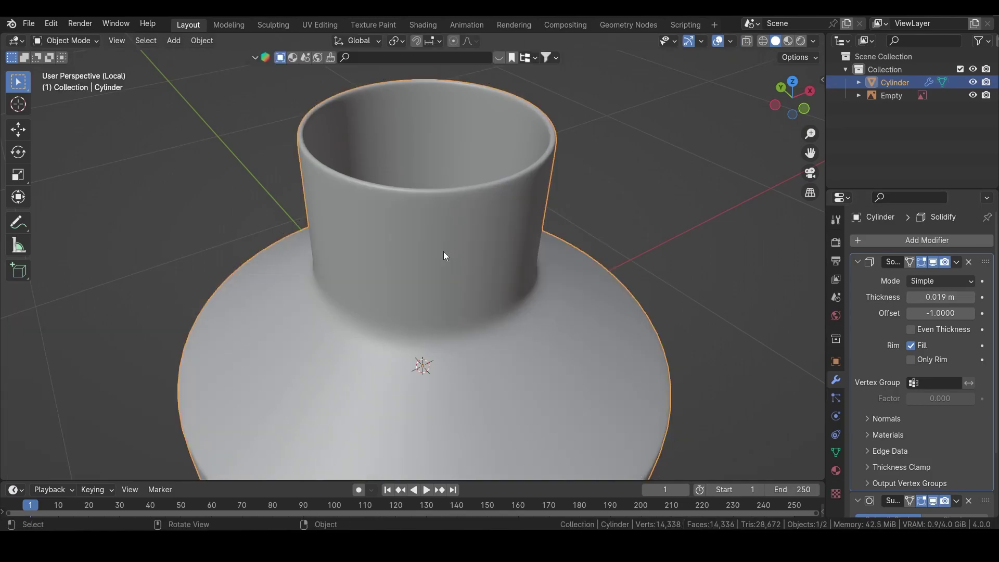
- Leave local view and examine the bottle's shape against the reference image from several angles
{"action": "middle_click_drag", "start_coordinate": [444, 251], "coordinate": [426, 167]}
{"action": "key", "text": "KP_1"}
{"action": "key", "text": "KP_Divide"}
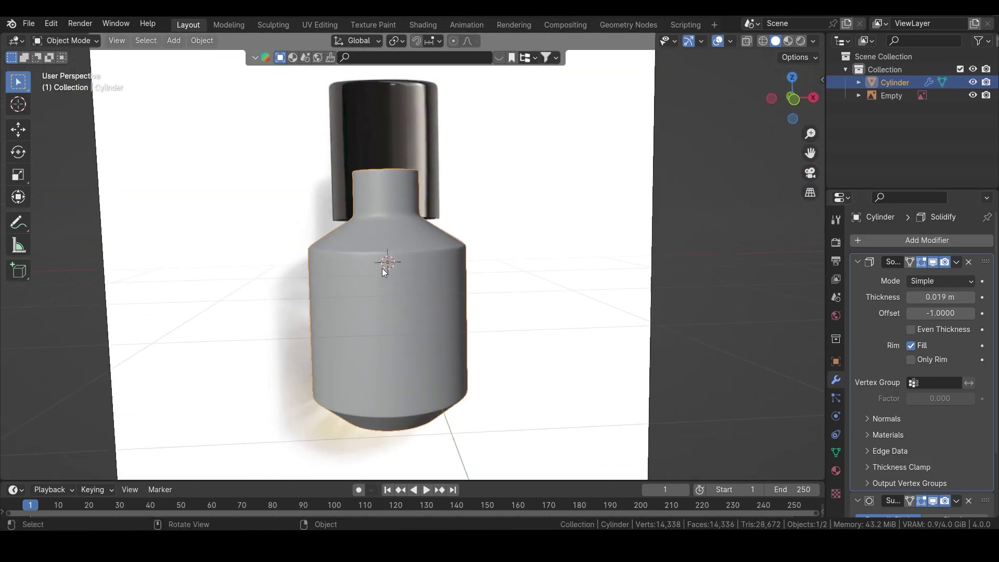
{"action": "middle_click_drag", "start_coordinate": [458, 288], "coordinate": [324, 272]}
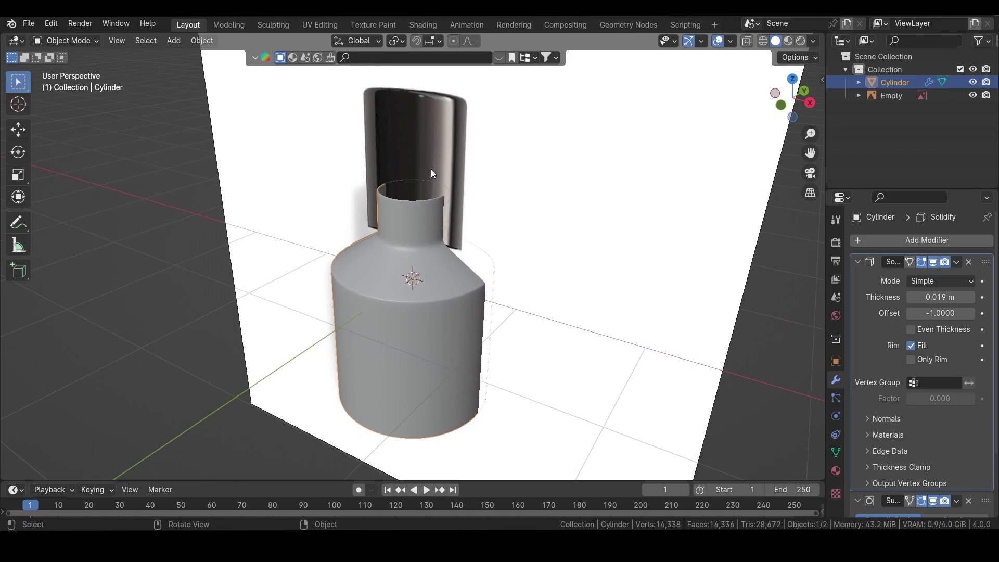
{"action": "key", "text": "ctrl+KP_3"}
{"action": "middle_click_drag", "start_coordinate": [471, 249], "coordinate": [392, 245]}
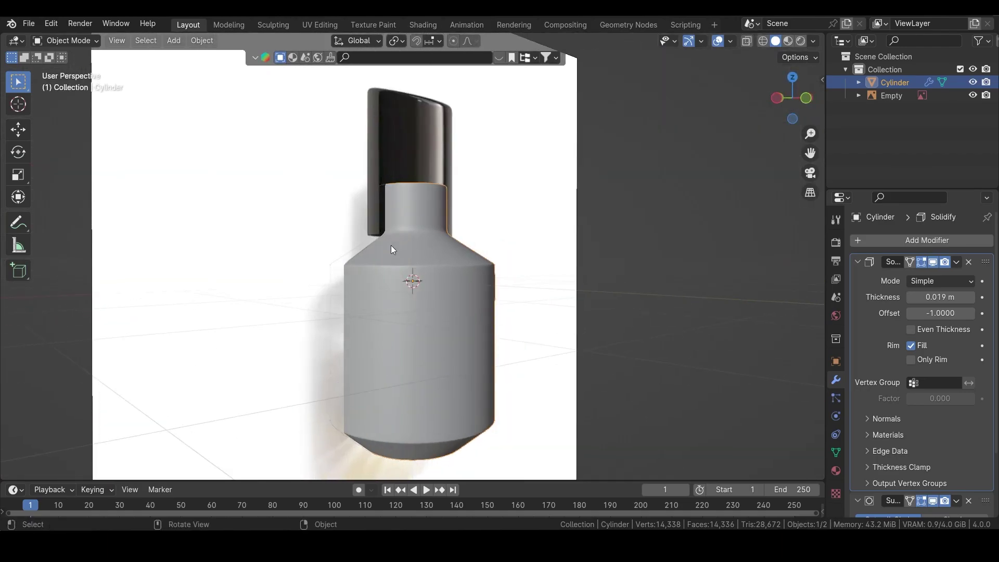
{"action": "middle_click_drag", "start_coordinate": [379, 200], "coordinate": [418, 233]}
- Isolate the bottle in local view and add an Archemedean curve spiral at the world origin
{"action": "key", "text": "KP_Divide"}
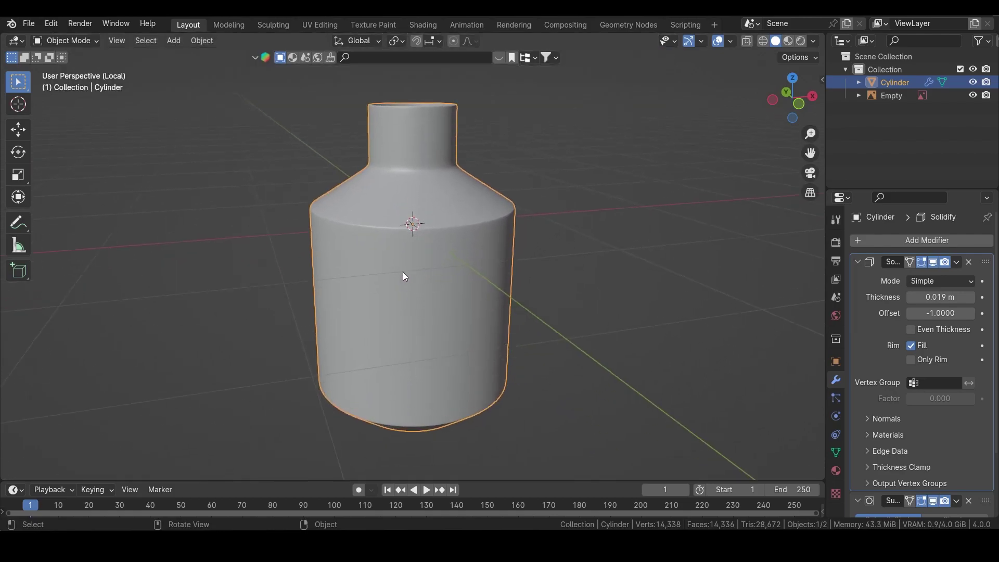
{"action": "middle_click_drag", "start_coordinate": [410, 272], "coordinate": [428, 239]}
{"action": "key", "text": "shift+a"}
{"action": "mouse_move", "coordinate": [417, 250]}
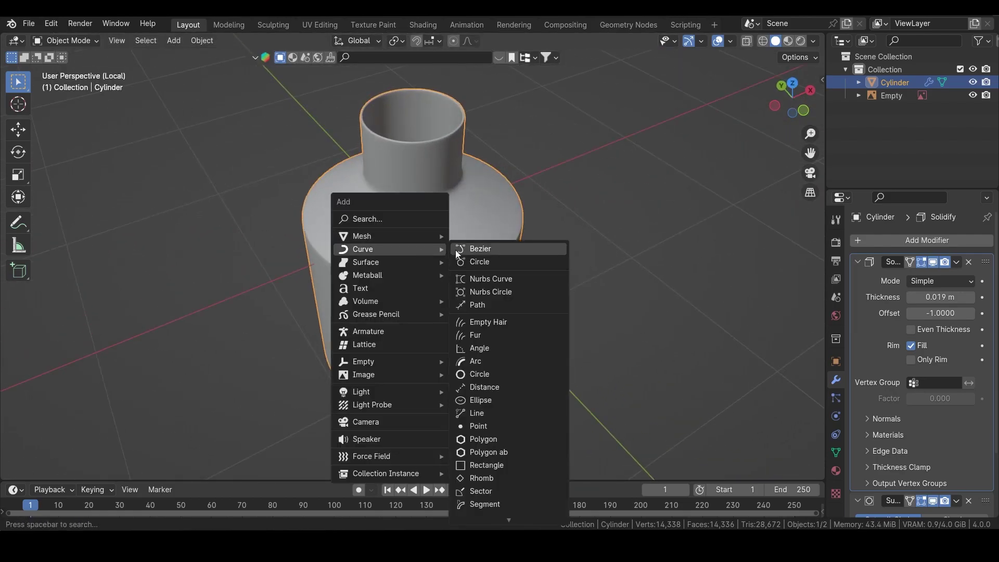
{"action": "mouse_move", "coordinate": [509, 525]}
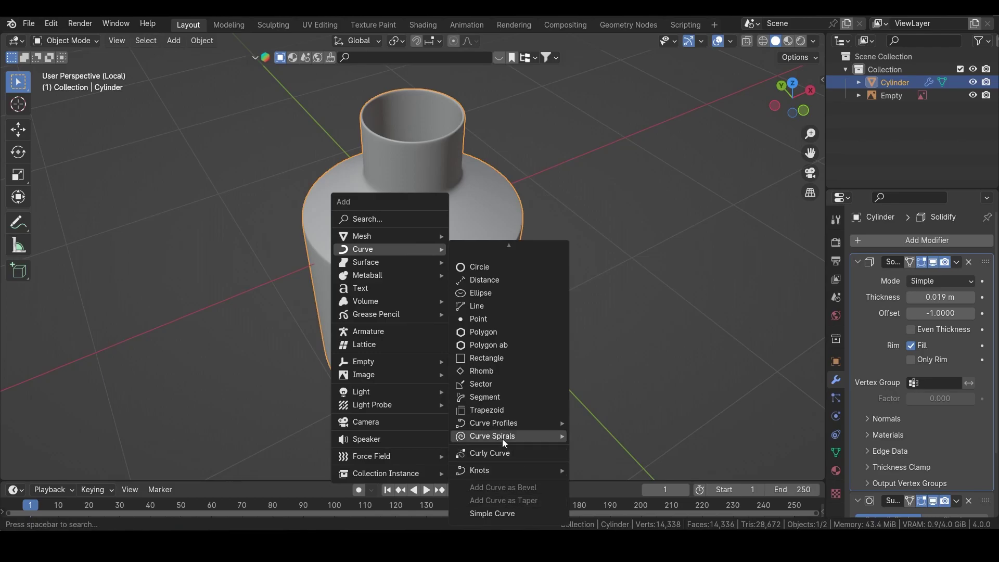
{"action": "mouse_move", "coordinate": [502, 438]}
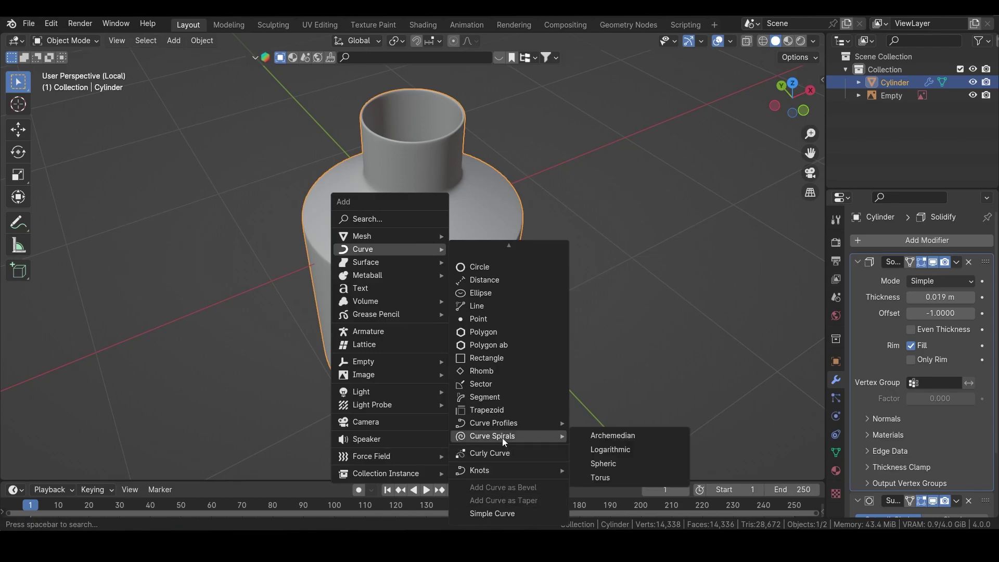
{"action": "left_click", "coordinate": [620, 436]}
{"action": "scroll", "coordinate": [419, 317], "scroll_direction": "down", "scroll_amount": 2}
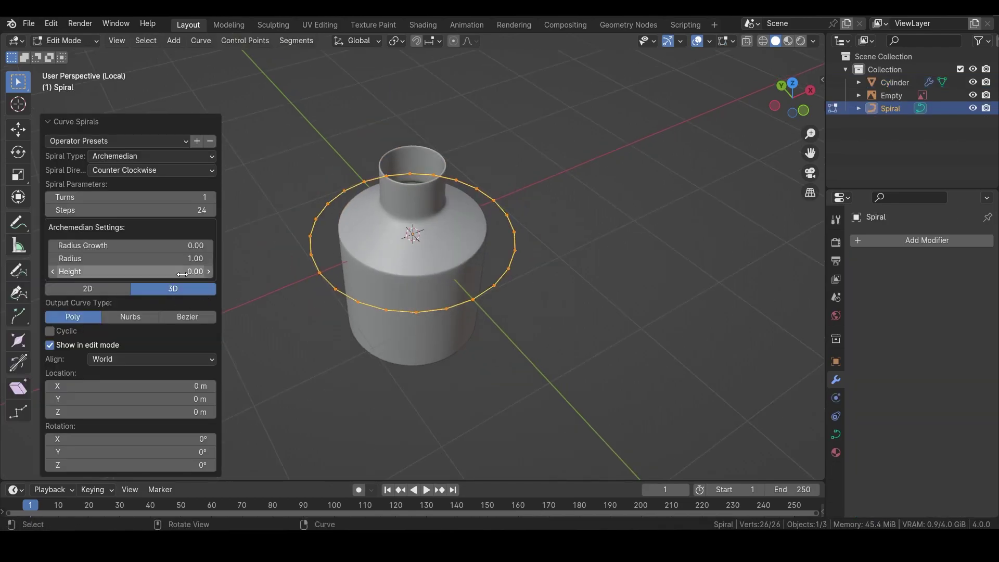
- Set the spiral's height to 0.48 so that it rises as a 3D helix
{"action": "left_click_drag", "start_coordinate": [180, 272], "coordinate": [250, 272]}
{"action": "middle_click_drag", "start_coordinate": [252, 281], "coordinate": [176, 227]}
{"action": "left_click_drag", "start_coordinate": [201, 271], "coordinate": [389, 250]}
{"action": "middle_click_drag", "start_coordinate": [390, 251], "coordinate": [462, 229]}
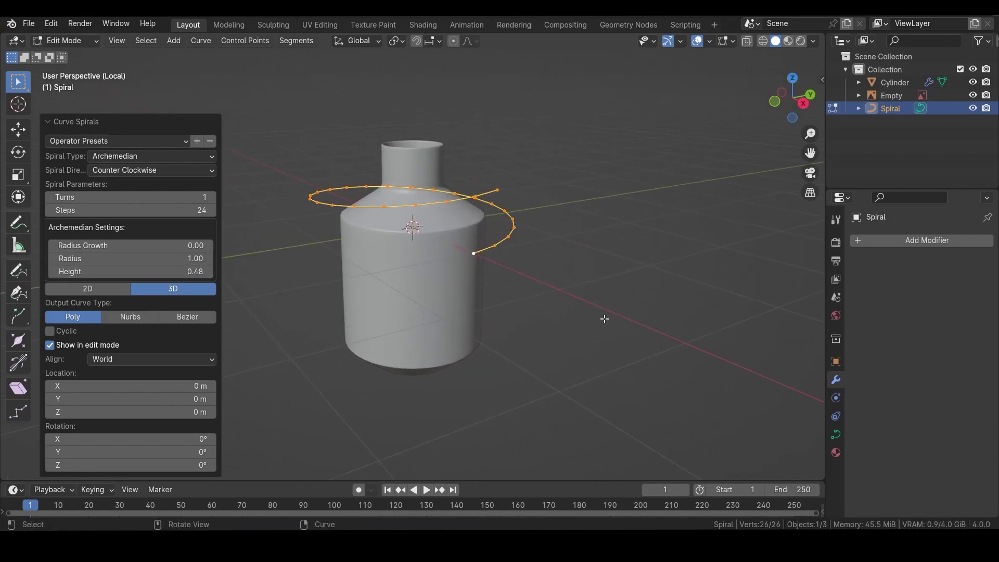
- Scale the spiral down to about the neck's width and position it on the bottle neck in front view
{"action": "key", "text": "s"}
{"action": "left_click", "coordinate": [452, 225]}
{"action": "key", "text": "grave"}
{"action": "left_click", "coordinate": [385, 185]}
{"action": "key", "text": "g"}
{"action": "key", "text": "z"}
{"action": "left_click", "coordinate": [427, 157]}
{"action": "key", "text": "g"}
{"action": "key", "text": "x"}
{"action": "left_click", "coordinate": [415, 157]}
- Scale the spiral up by about 1.605, shift it about 0.013 m along X to wrap the neck, and return to Object Mode
{"action": "key", "text": "s"}
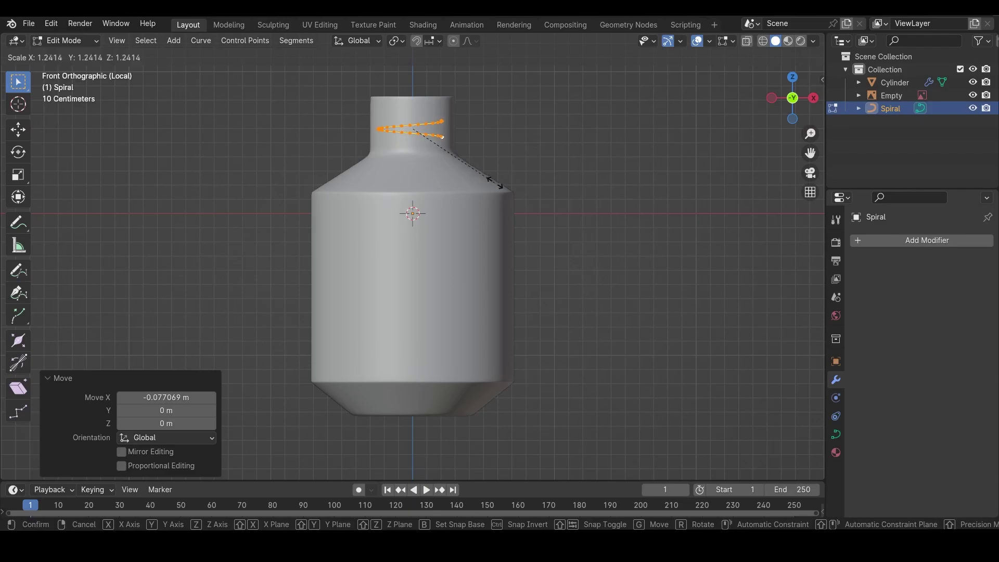
{"action": "left_click", "coordinate": [523, 190]}
{"action": "key", "text": "g"}
{"action": "key", "text": "x"}
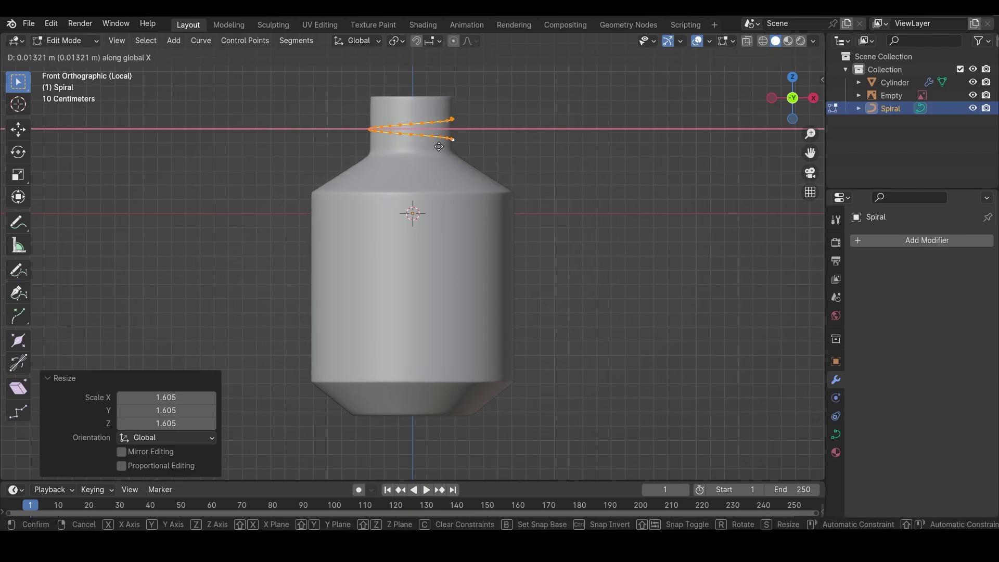
{"action": "left_click", "coordinate": [439, 146]}
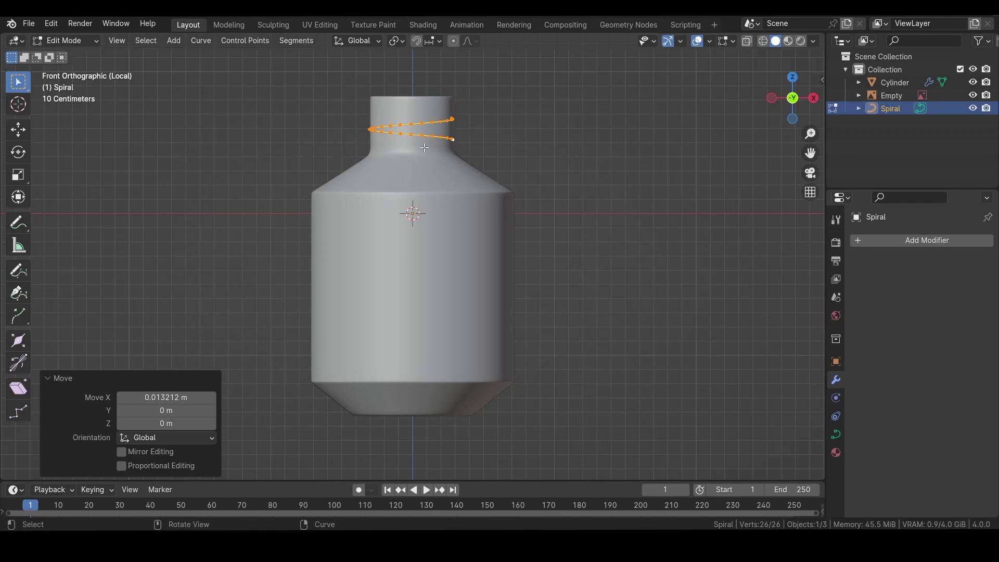
{"action": "key", "text": "g"}
{"action": "key", "text": "x"}
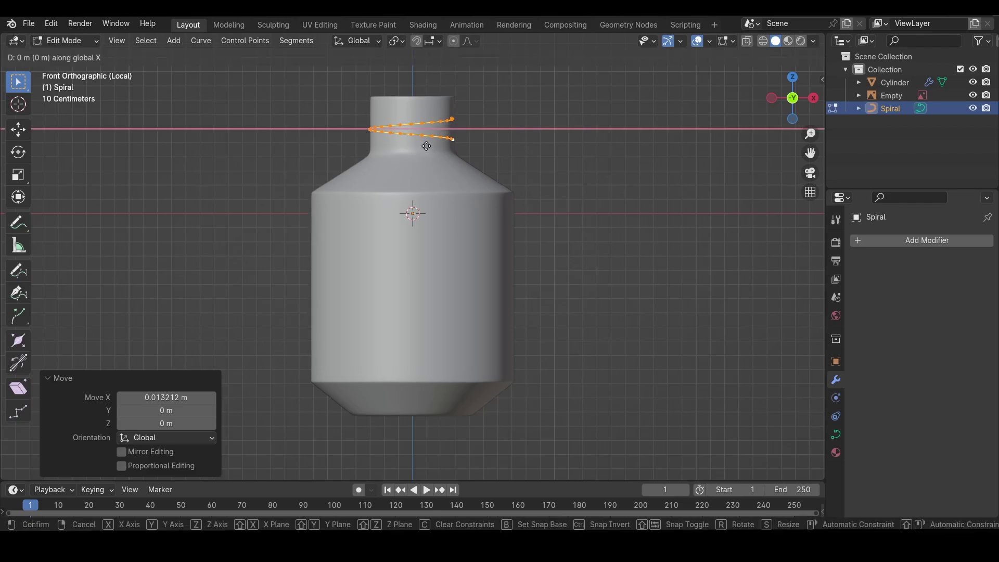
{"action": "left_click", "coordinate": [427, 146], "text": "shift"}
{"action": "key", "text": "Tab"}
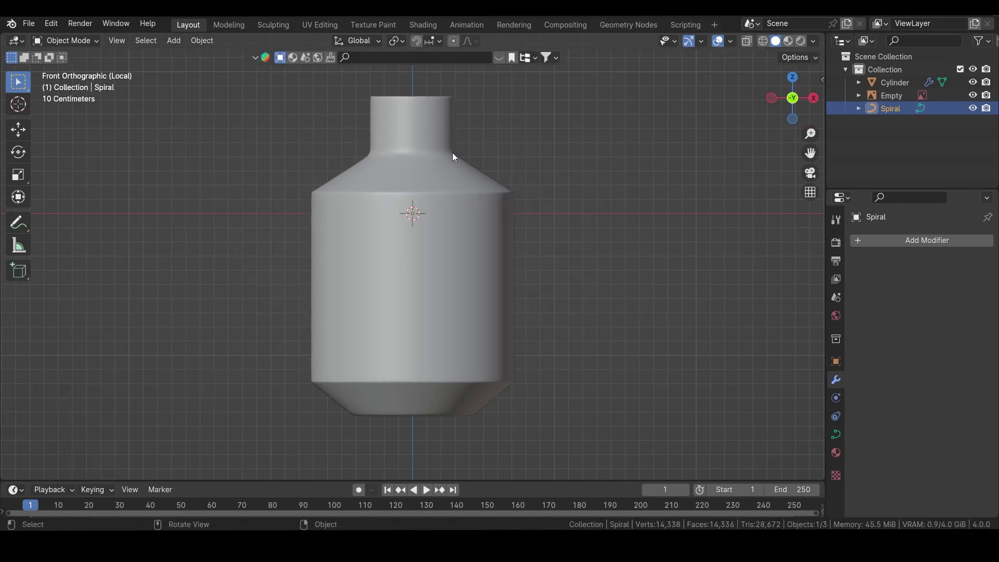
- Give the spiral curve a round bevel with a depth of about 0.023 m
{"action": "left_click", "coordinate": [835, 437]}
{"action": "scroll", "coordinate": [909, 364], "scroll_direction": "down", "scroll_amount": 3}
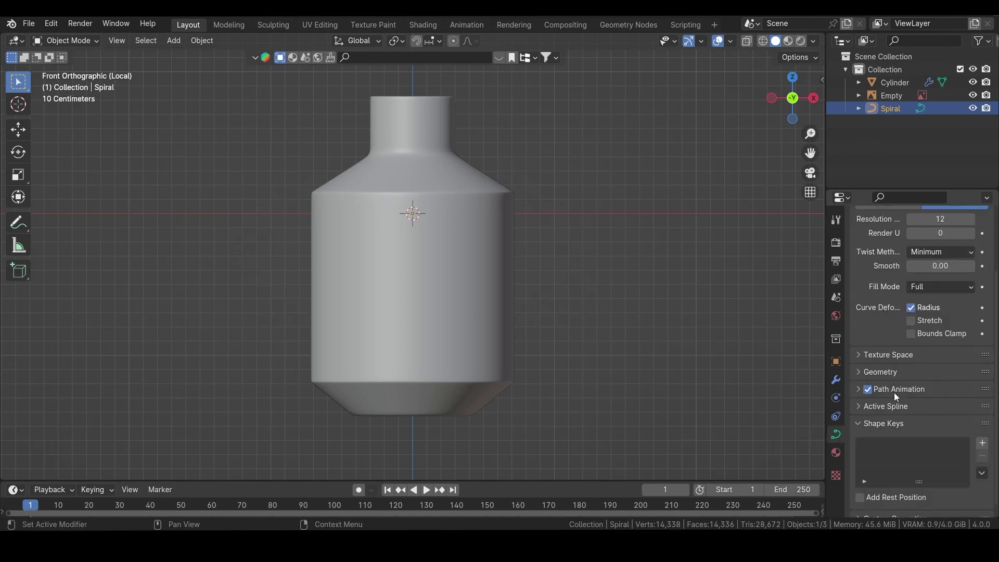
{"action": "left_click", "coordinate": [854, 373]}
{"action": "scroll", "coordinate": [916, 385], "scroll_direction": "down", "scroll_amount": 5}
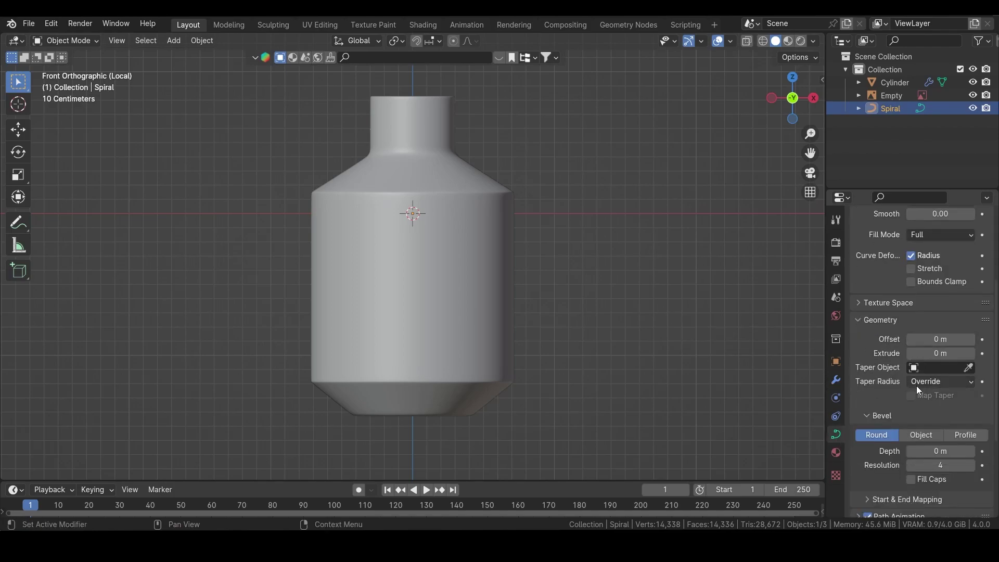
{"action": "left_click_drag", "start_coordinate": [937, 374], "coordinate": [945, 373]}
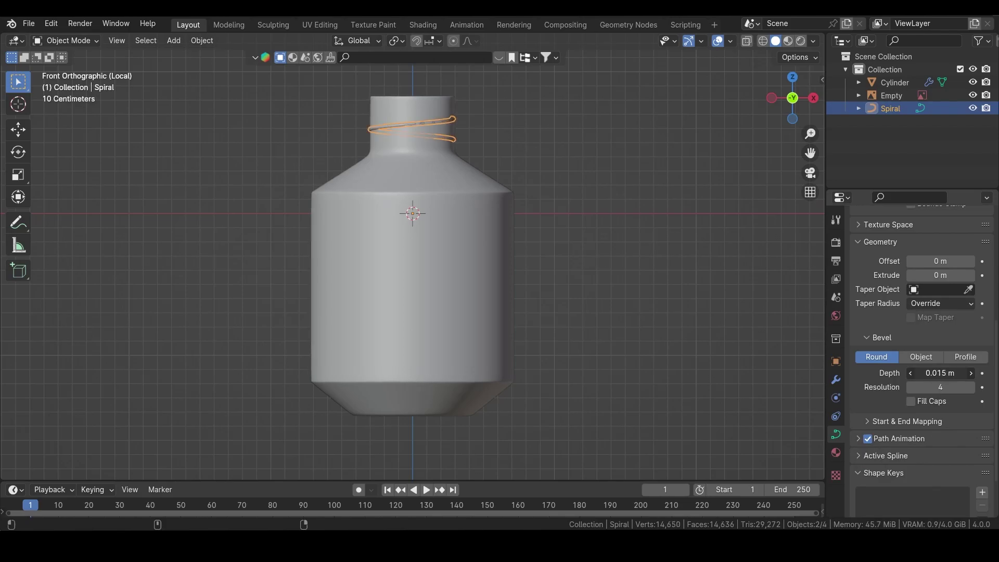
- Raise the spiral thread about 0.048 m along Z and nudge it along Y to centre it on the neck
{"action": "middle_click_drag", "start_coordinate": [521, 174], "coordinate": [351, 230]}
{"action": "left_click", "coordinate": [525, 145]}
{"action": "middle_click_drag", "start_coordinate": [465, 162], "coordinate": [433, 139]}
{"action": "left_click", "coordinate": [433, 139]}
{"action": "key", "text": "g"}
{"action": "key", "text": "z"}
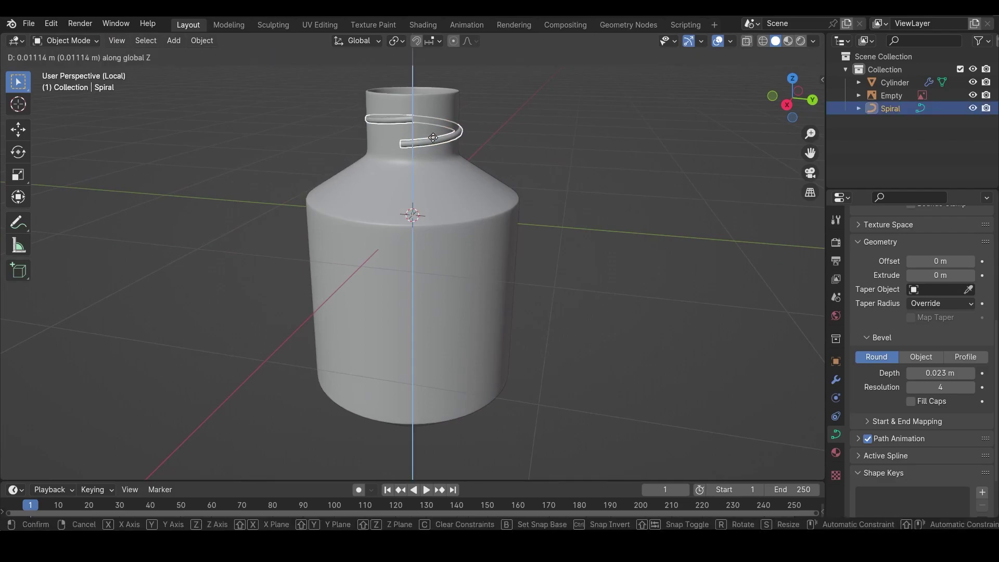
{"action": "left_click", "coordinate": [433, 133]}
{"action": "key", "text": "g"}
{"action": "key", "text": "y"}
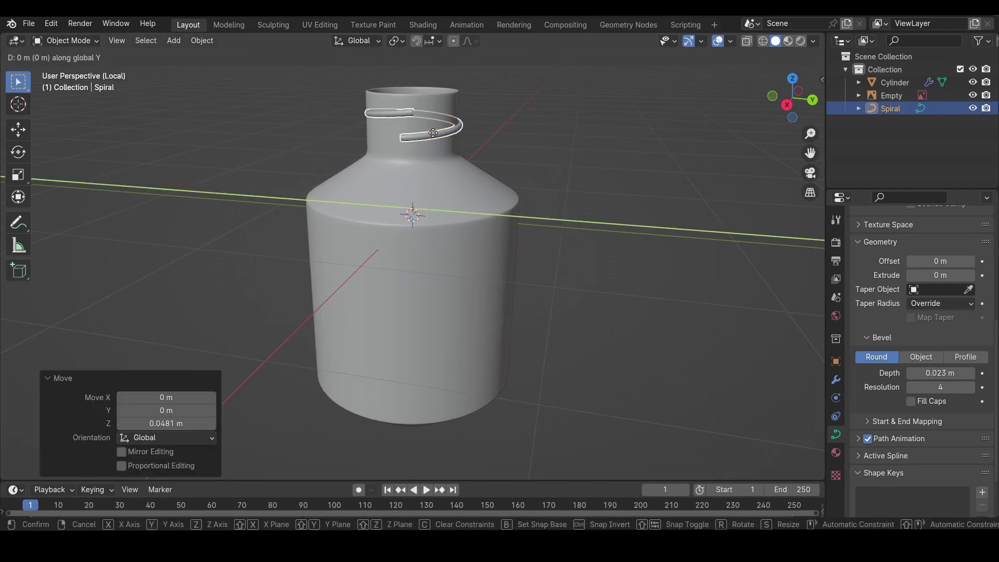
{"action": "left_click", "coordinate": [424, 134]}
{"action": "left_click", "coordinate": [548, 128]}
- Add a Subdivision Surface modifier to the spiral with viewport and render levels both set to 1
{"action": "middle_click_drag", "start_coordinate": [409, 177], "coordinate": [436, 220]}
{"action": "scroll", "coordinate": [438, 159], "scroll_direction": "up", "scroll_amount": 1}
{"action": "middle_click_drag", "start_coordinate": [438, 154], "coordinate": [411, 201]}
{"action": "left_click", "coordinate": [410, 193]}
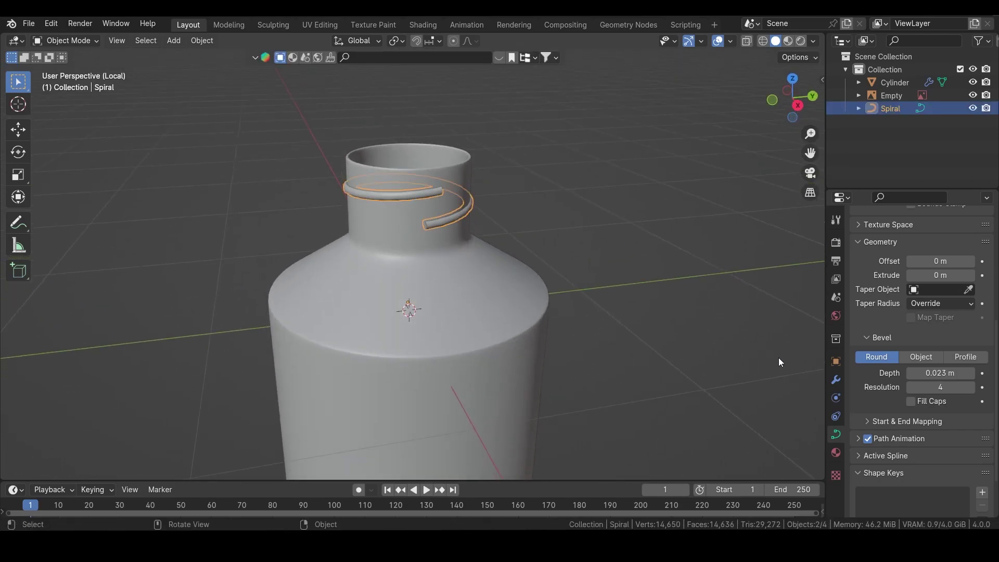
{"action": "left_click", "coordinate": [834, 380]}
{"action": "left_click", "coordinate": [897, 248]}
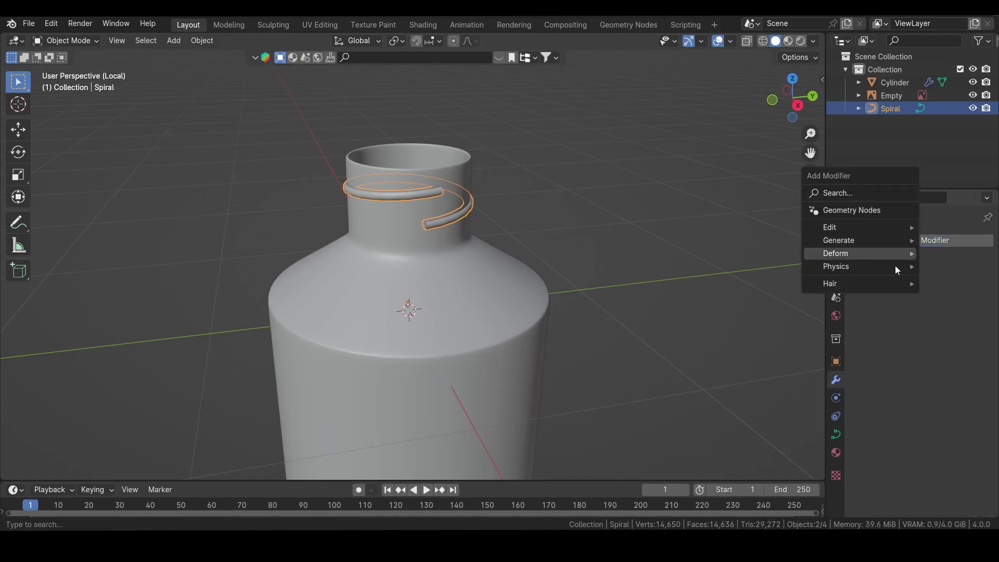
{"action": "left_click", "coordinate": [885, 241]}
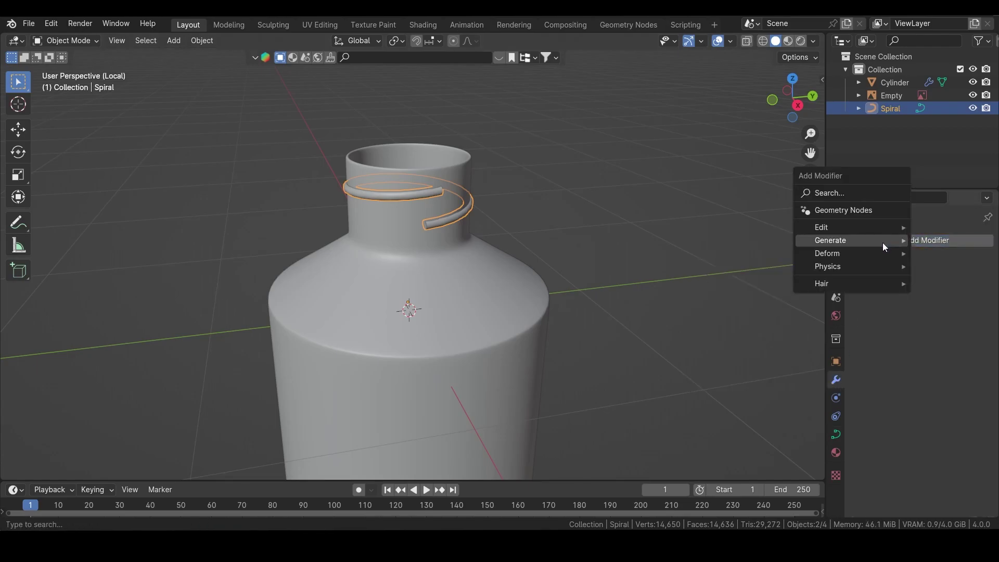
{"action": "mouse_move", "coordinate": [855, 249]}
{"action": "left_click", "coordinate": [742, 358]}
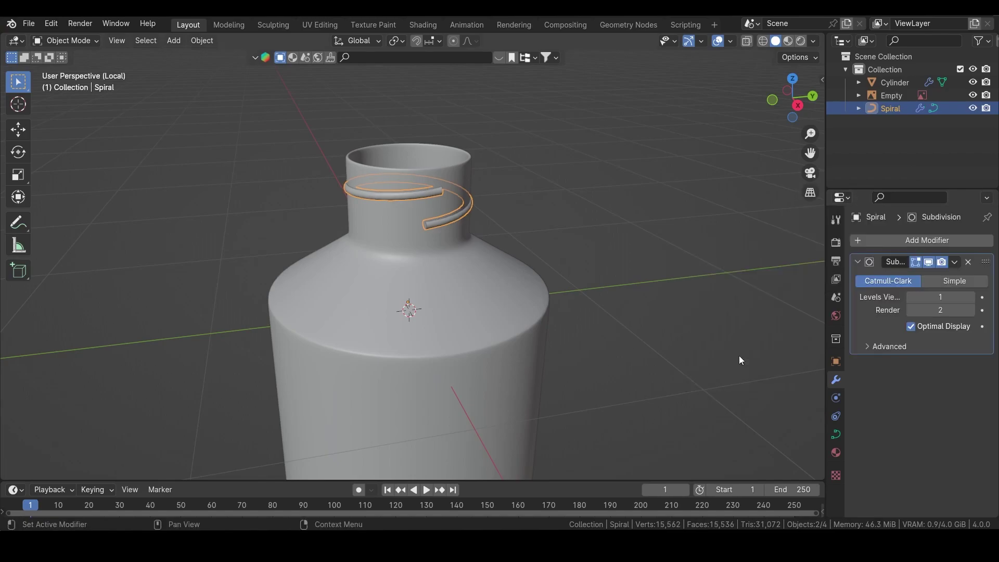
{"action": "left_click", "coordinate": [970, 297]}
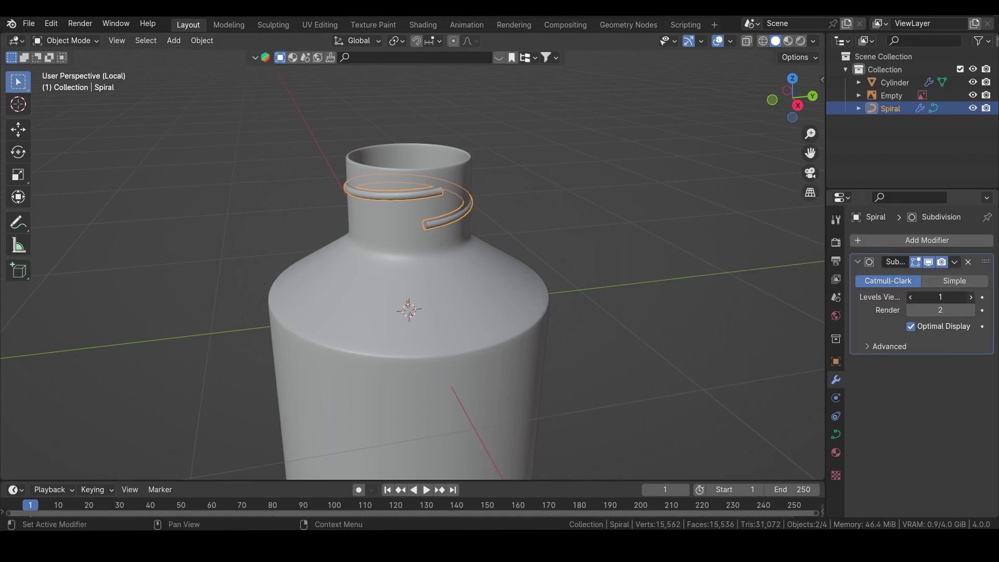
{"action": "scroll", "coordinate": [390, 191], "scroll_direction": "up", "scroll_amount": 4}
{"action": "middle_click_drag", "start_coordinate": [451, 169], "coordinate": [447, 264], "text": "shift"}
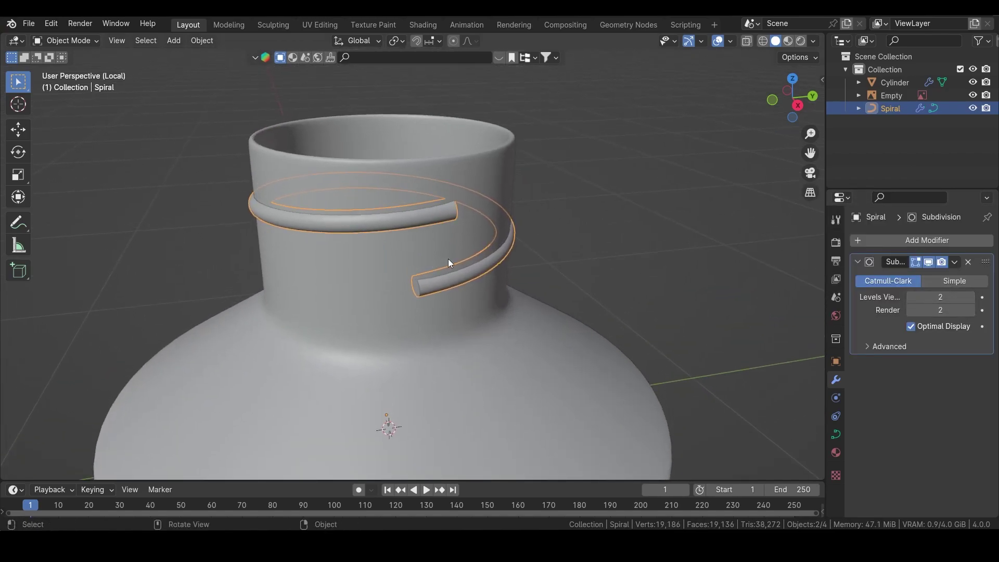
{"action": "left_click_drag", "start_coordinate": [941, 297], "coordinate": [924, 311]}
- Move the upper end point of the spiral inward along X so the thread's end sinks into the neck
{"action": "key", "text": "Tab"}
{"action": "middle_click_drag", "start_coordinate": [372, 241], "coordinate": [349, 377]}
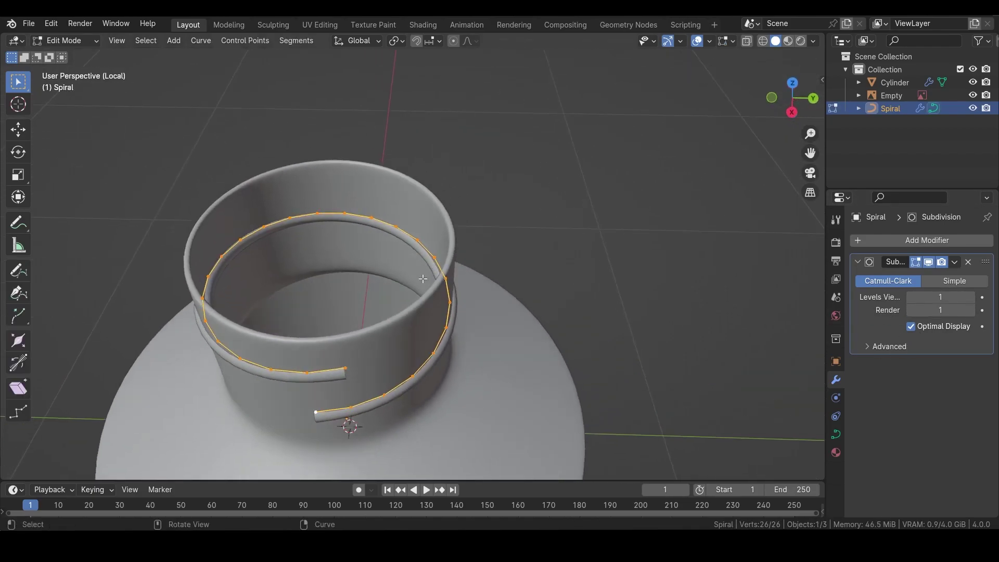
{"action": "left_click", "coordinate": [346, 370]}
{"action": "key", "text": "g"}
{"action": "key", "text": "y"}
{"action": "key", "text": "x"}
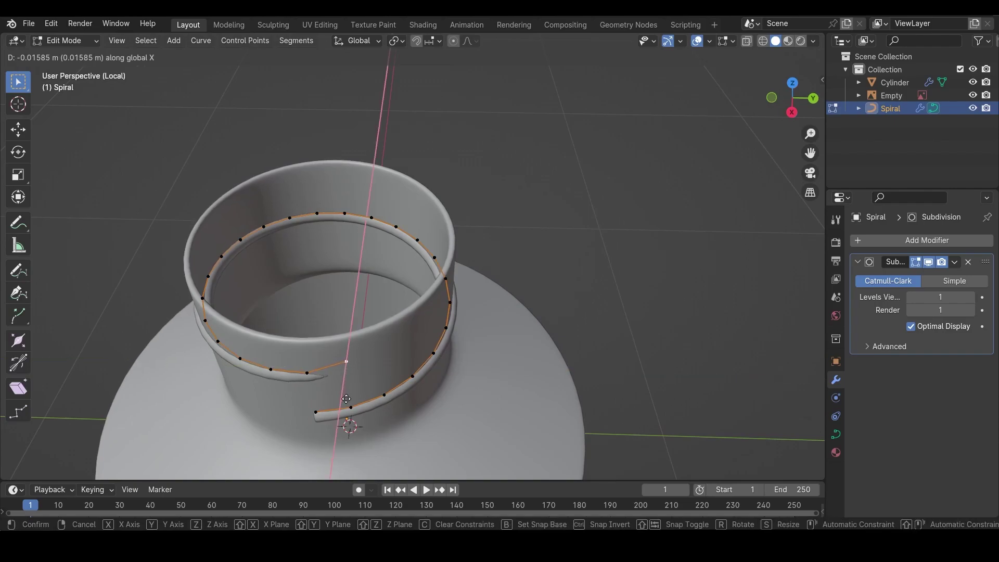
{"action": "left_click", "coordinate": [346, 411]}
- Move the spiral's lower end point about -0.011 m along X into the neck and return to Object Mode
{"action": "left_click", "coordinate": [315, 416]}
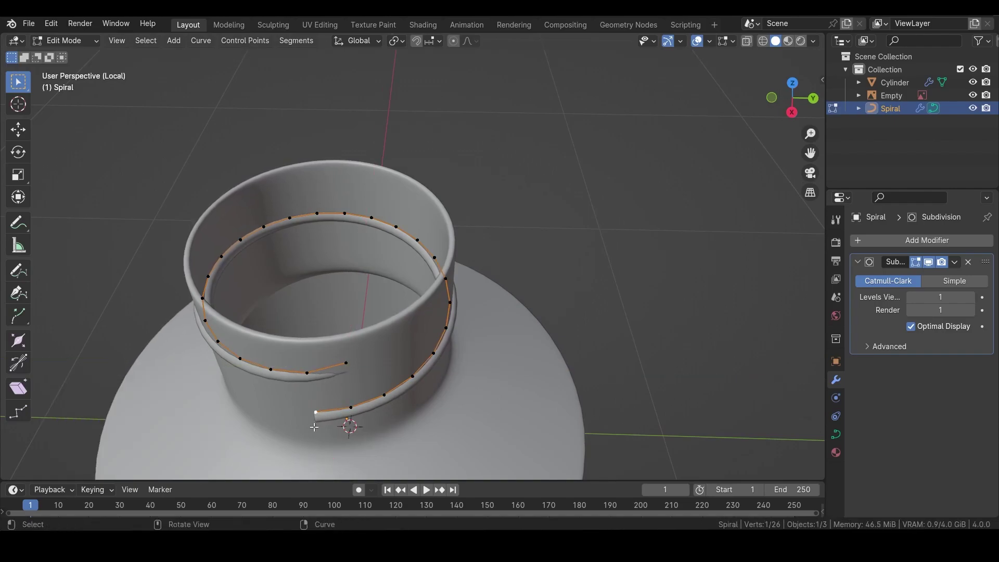
{"action": "key", "text": "g"}
{"action": "key", "text": "y"}
{"action": "key", "text": "x"}
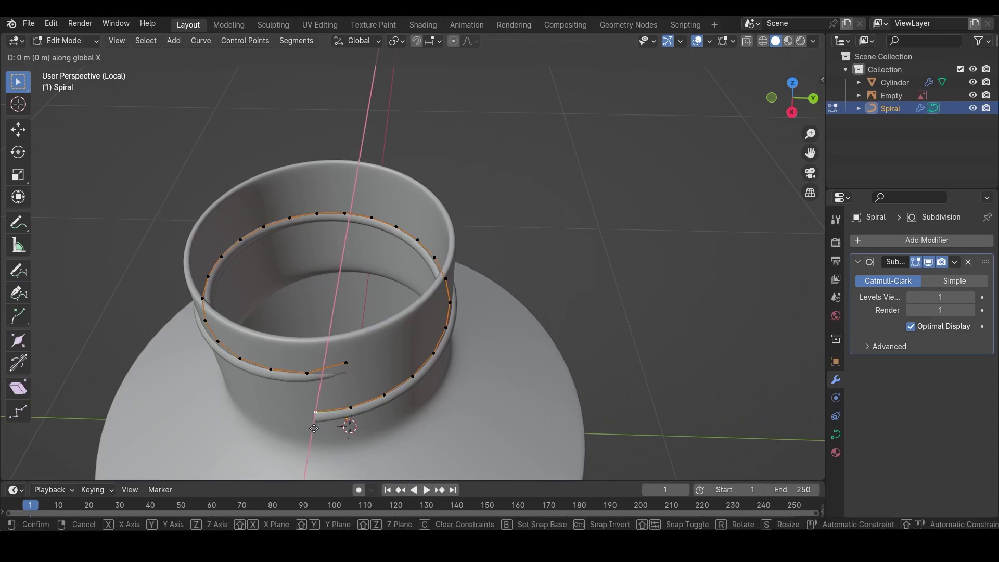
{"action": "left_click", "coordinate": [314, 383]}
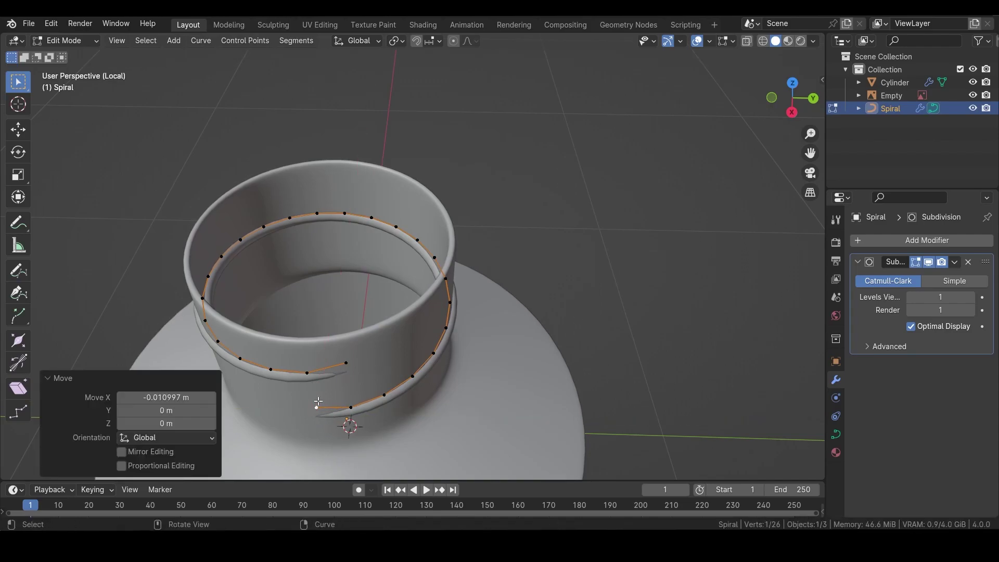
{"action": "key", "text": "Tab"}
- Leave local view, switch to front view and add an 8-vertex cylinder with 1 m radius and 2 m depth at the origin
{"action": "middle_click_drag", "start_coordinate": [324, 382], "coordinate": [416, 288]}
{"action": "key", "text": "grave"}
{"action": "left_click", "coordinate": [323, 246]}
{"action": "key", "text": "slash"}
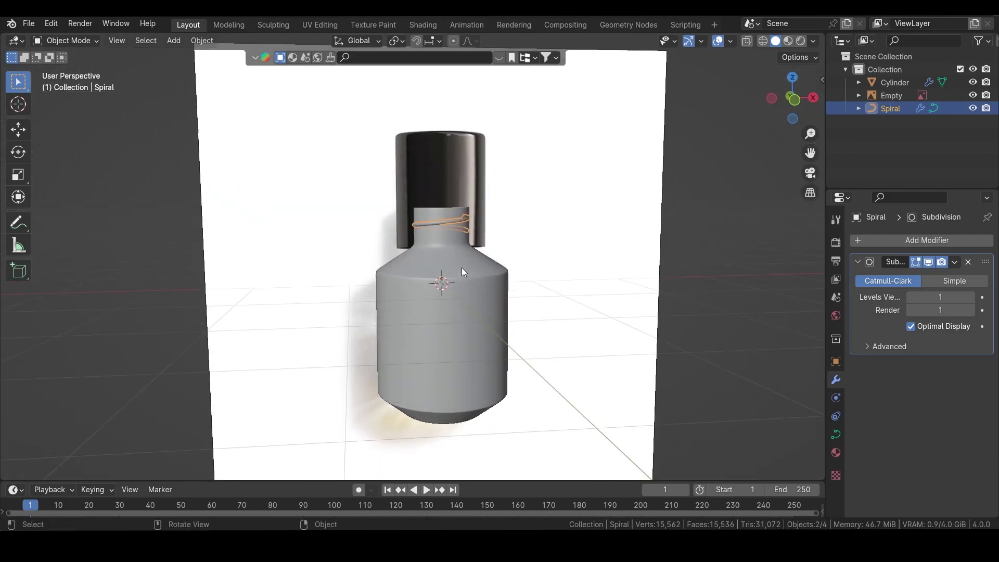
{"action": "key", "text": "grave"}
{"action": "left_click", "coordinate": [385, 199]}
{"action": "scroll", "coordinate": [420, 228], "scroll_direction": "down", "scroll_amount": 2}
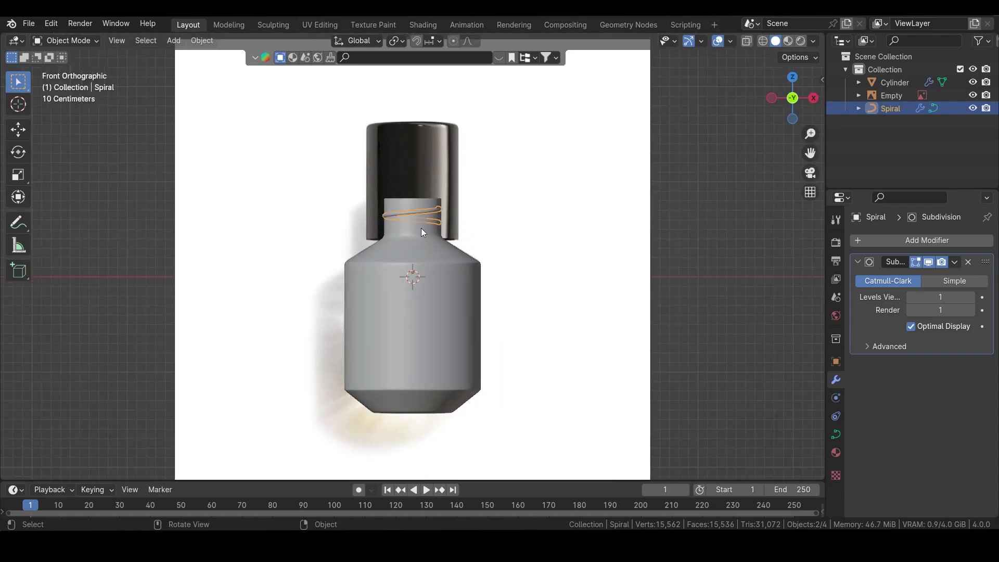
{"action": "key", "text": "shift+a"}
{"action": "mouse_move", "coordinate": [427, 232]}
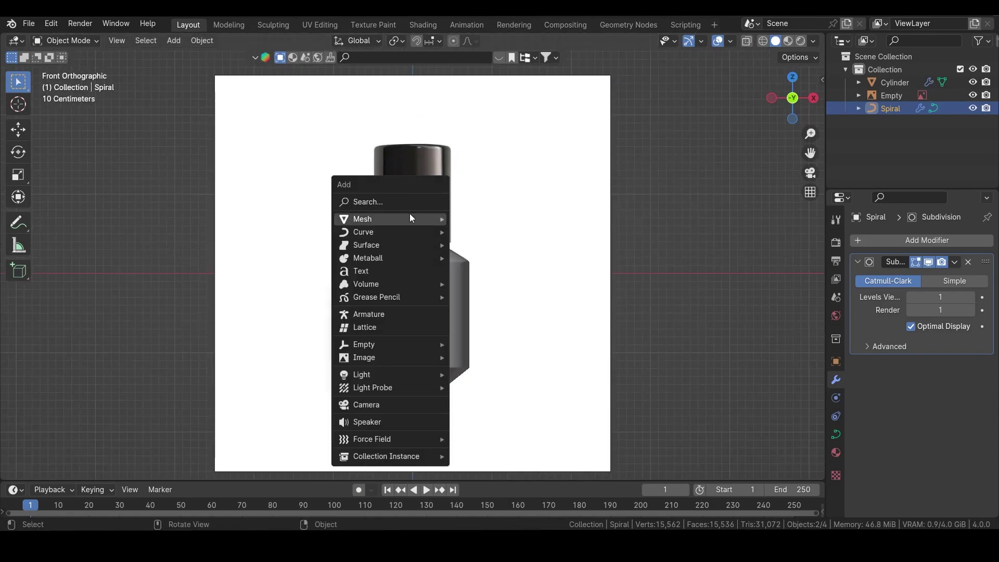
{"action": "mouse_move", "coordinate": [411, 218]}
{"action": "left_click", "coordinate": [512, 280]}
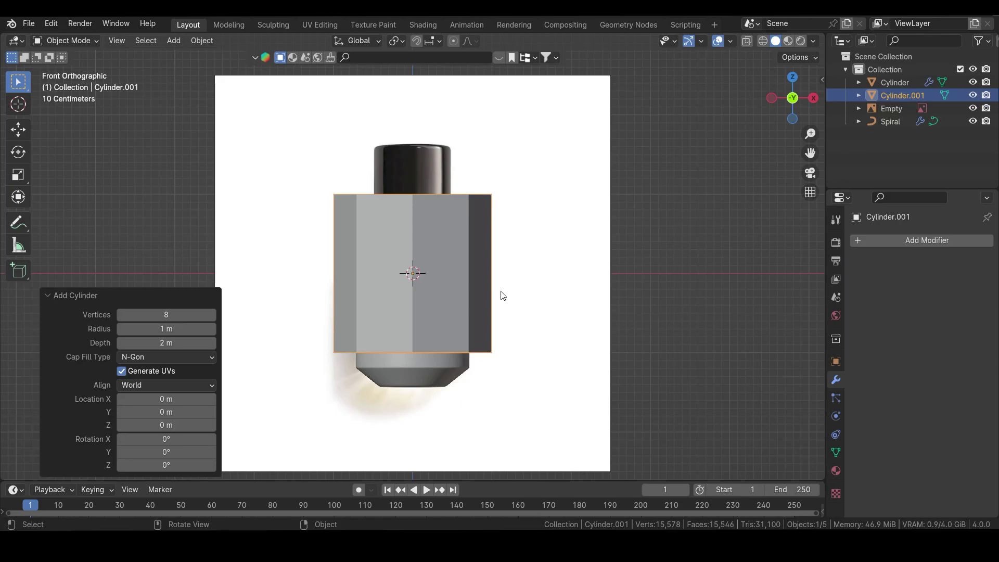
- Scale the new cylinder to 0.488 and raise it along Z over the black cap in the reference image
{"action": "key", "text": "s"}
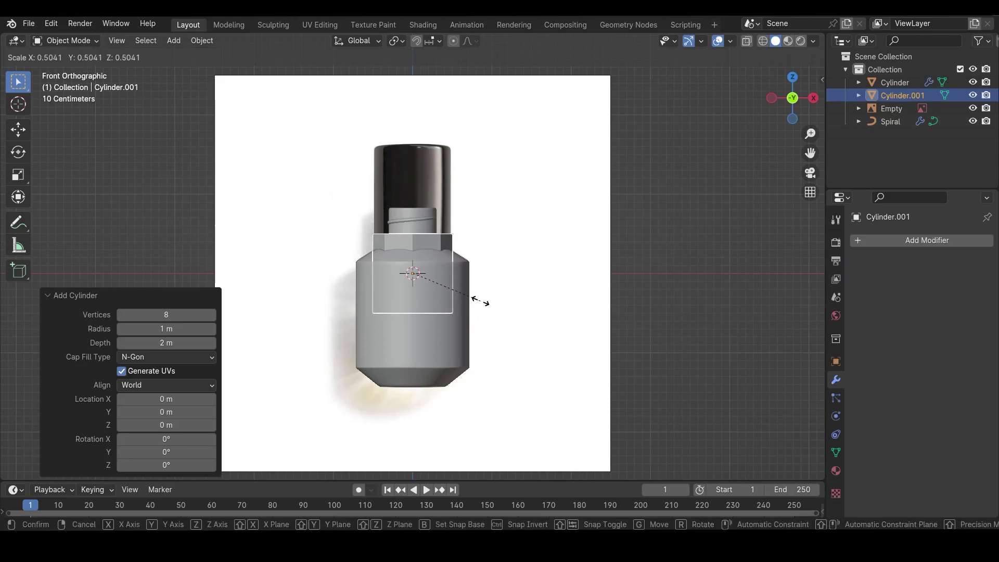
{"action": "left_click", "coordinate": [481, 303]}
{"action": "key", "text": "g"}
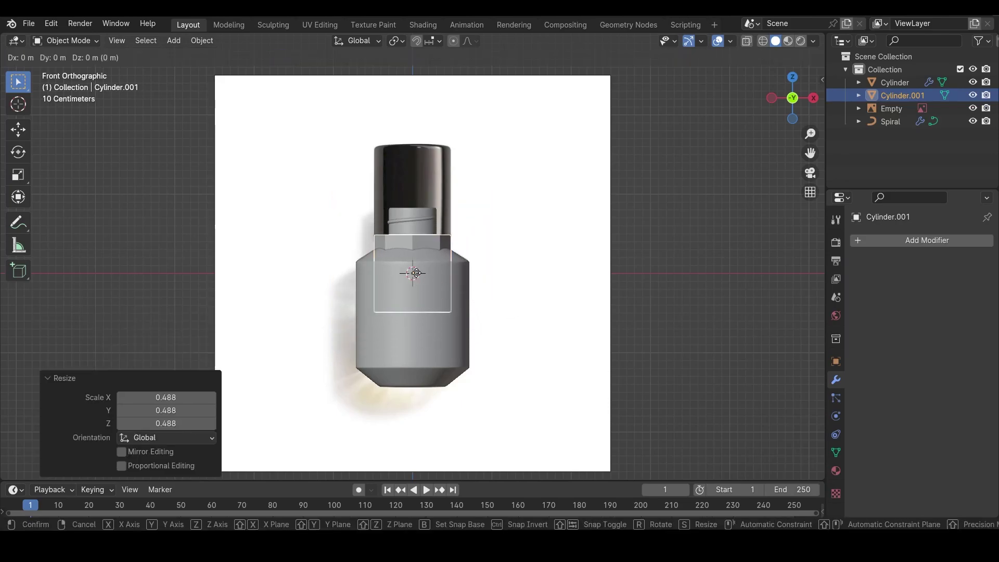
{"action": "key", "text": "z"}
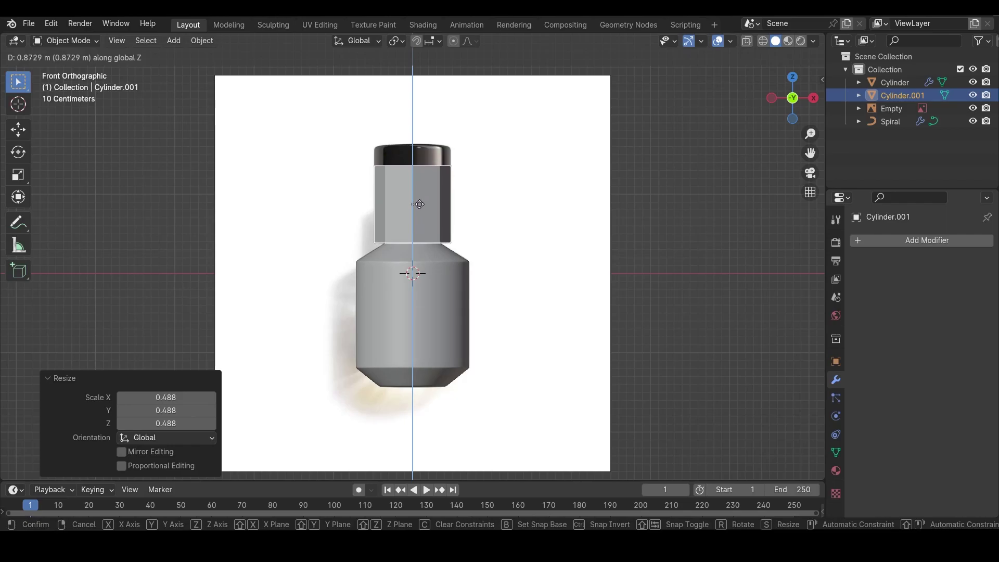
{"action": "left_click", "coordinate": [421, 209]}
- In Edit Mode, raise the cylinder's top edge loop along Z to match the top of the reference cap
{"action": "key", "text": "Tab"}
{"action": "left_click", "coordinate": [422, 166], "text": "alt"}
{"action": "key", "text": "g"}
{"action": "key", "text": "z"}
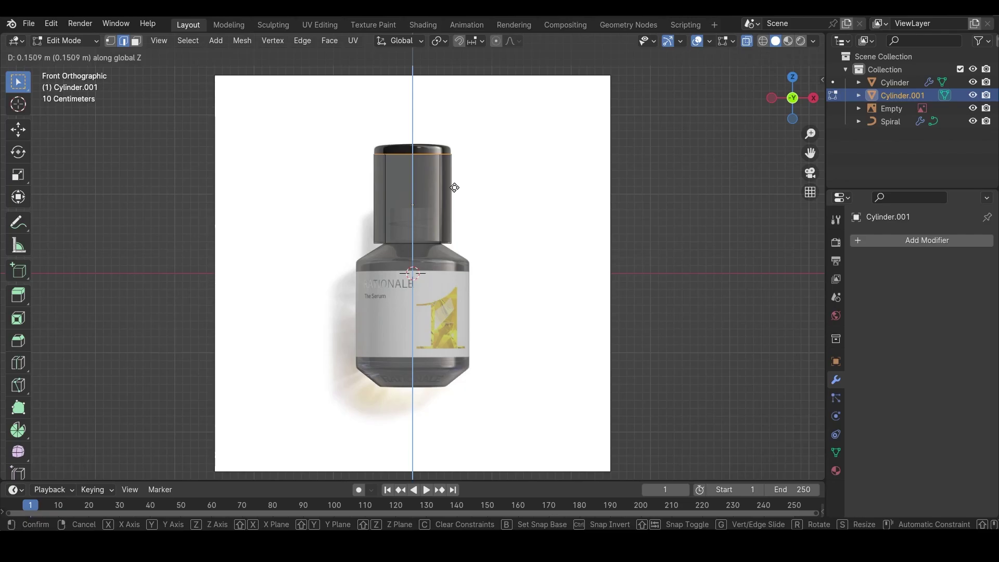
{"action": "left_click", "coordinate": [454, 179]}
- Isolate the cap cylinder in local view and delete its bottom face
{"action": "key", "text": "3"}
{"action": "middle_click_drag", "start_coordinate": [439, 213], "coordinate": [428, 230]}
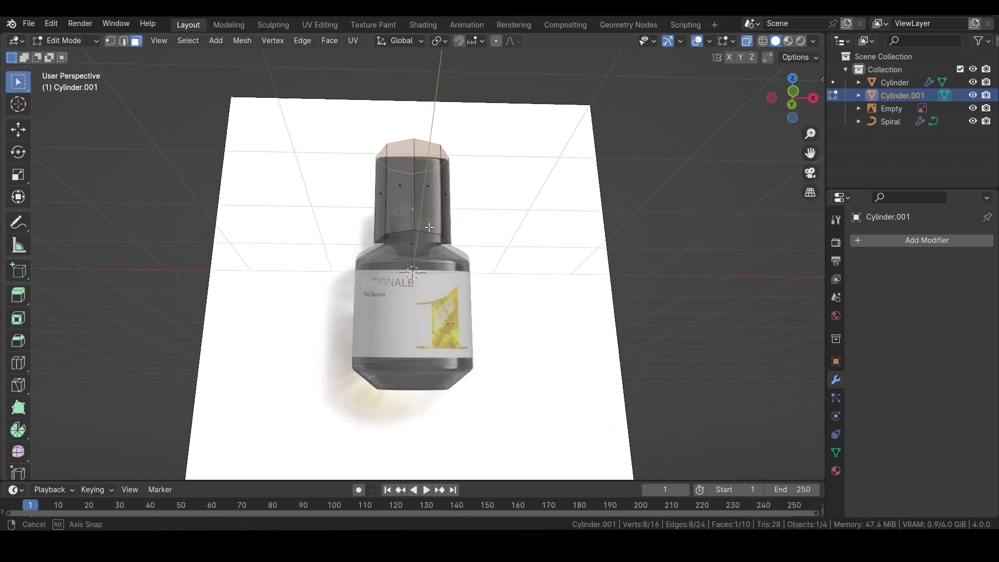
{"action": "key", "text": "KP_Divide"}
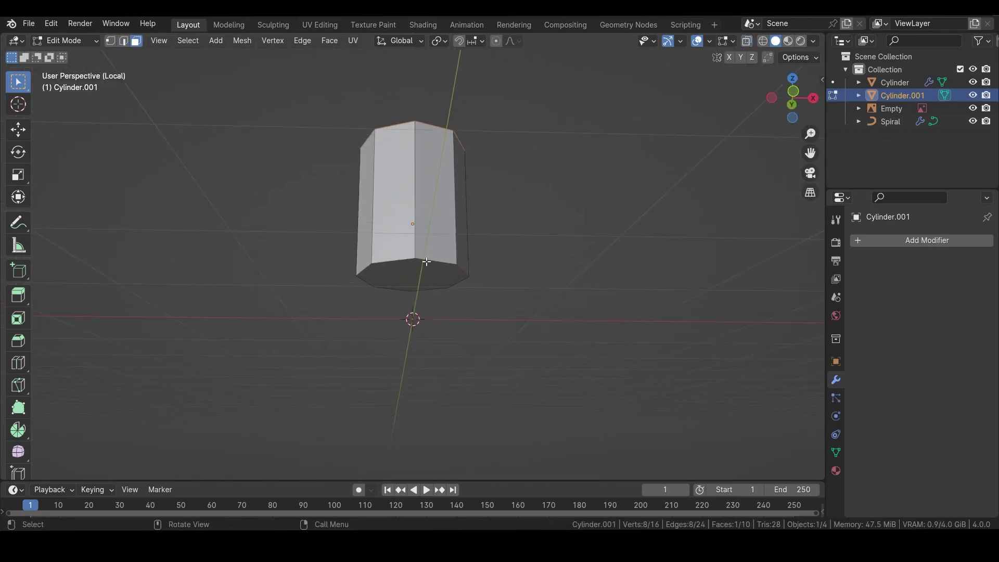
{"action": "middle_click_drag", "start_coordinate": [442, 286], "coordinate": [453, 239]}
{"action": "left_click", "coordinate": [443, 349]}
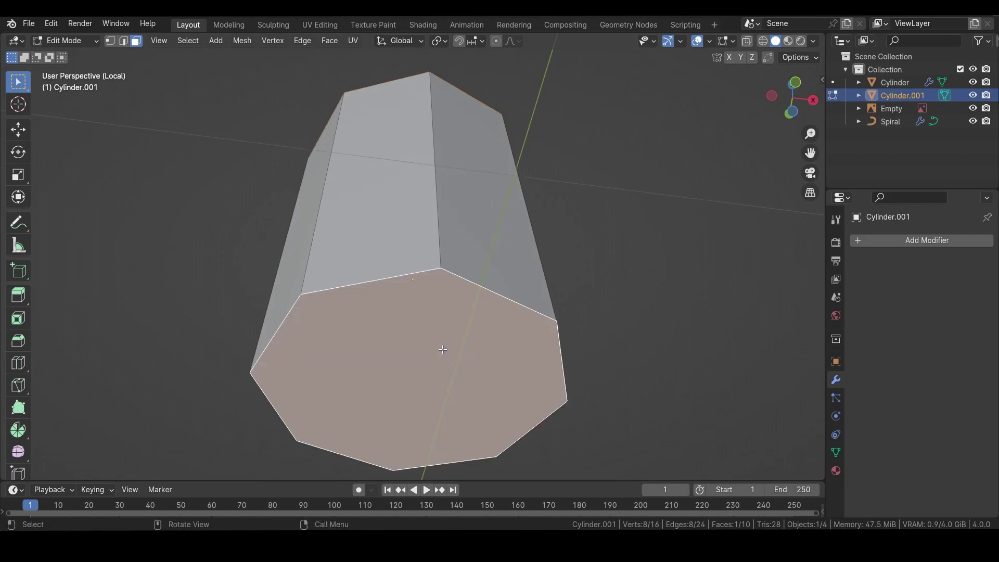
{"action": "scroll", "coordinate": [440, 347], "scroll_direction": "down", "scroll_amount": 3}
{"action": "key", "text": "x"}
{"action": "left_click", "coordinate": [438, 350]}
{"action": "middle_click_drag", "start_coordinate": [438, 350], "coordinate": [474, 158]}
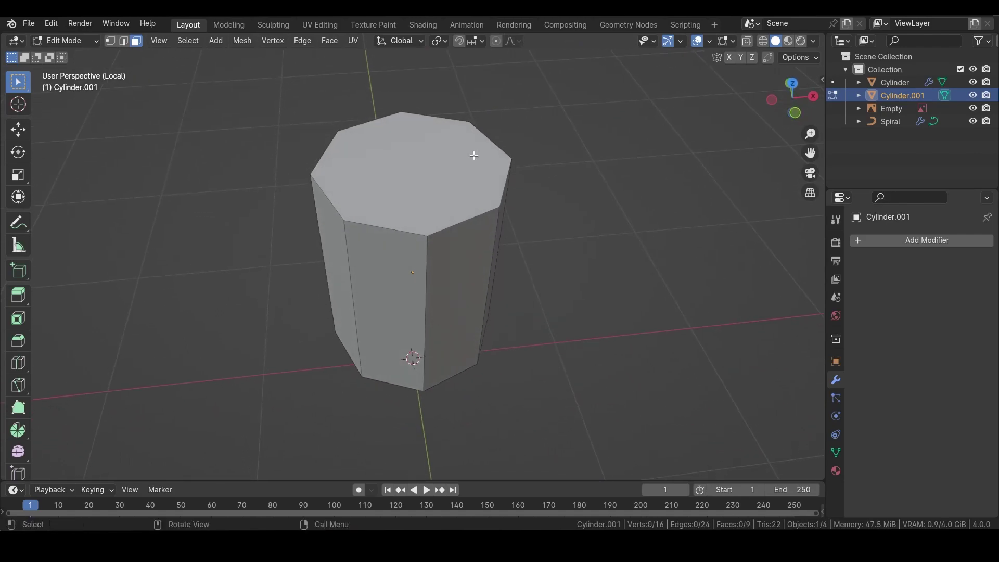
- Inset the cap's top face twice and delete the innermost face
{"action": "left_click", "coordinate": [469, 183]}
{"action": "key", "text": "i"}
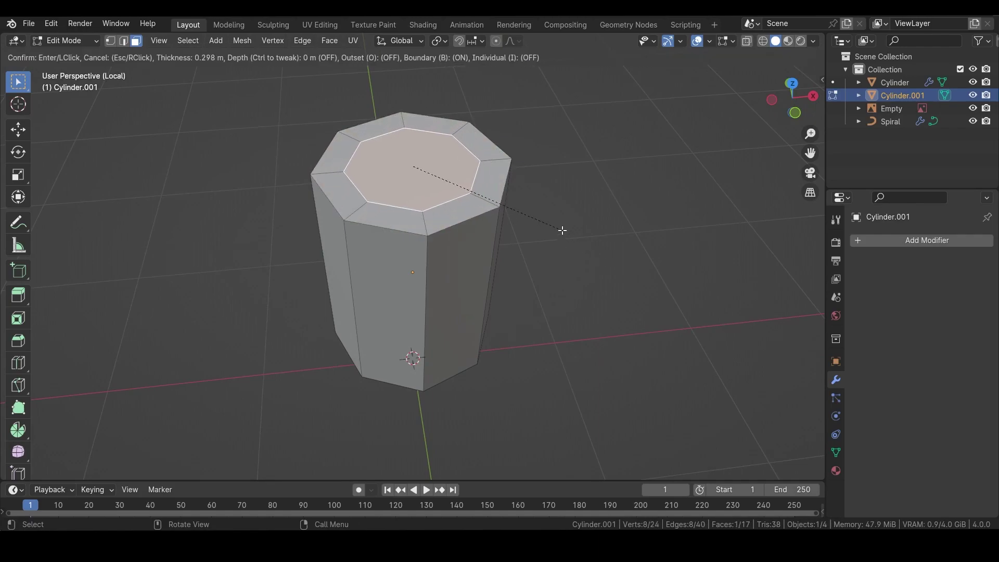
{"action": "left_click", "coordinate": [561, 230]}
{"action": "key", "text": "i"}
{"action": "left_click", "coordinate": [531, 208]}
{"action": "key", "text": "x"}
{"action": "left_click", "coordinate": [430, 210]}
- Select the edge loop around the hole in the cap's top and close it with Grid Fill at span 2
{"action": "key", "text": "2"}
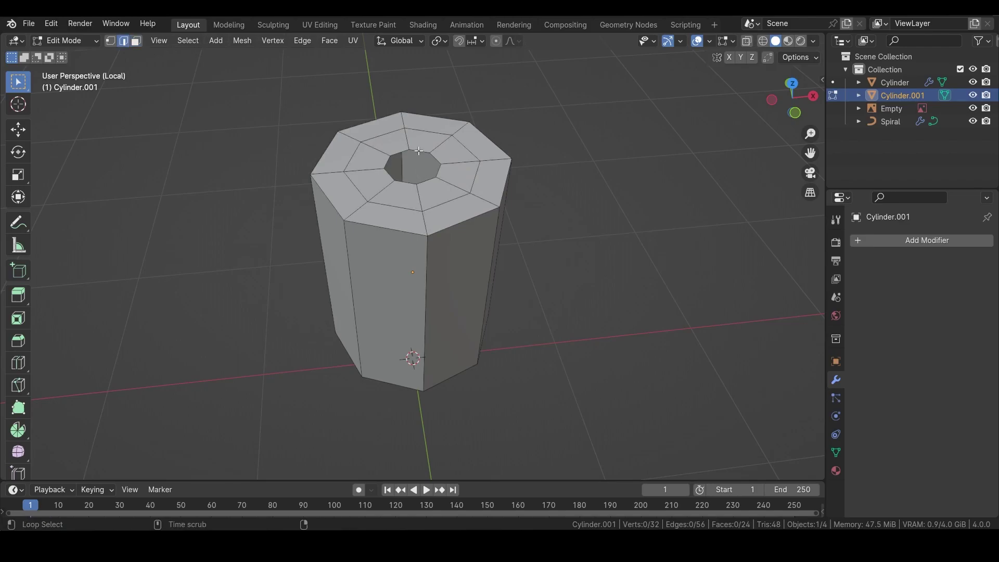
{"action": "key", "text": "F3"}
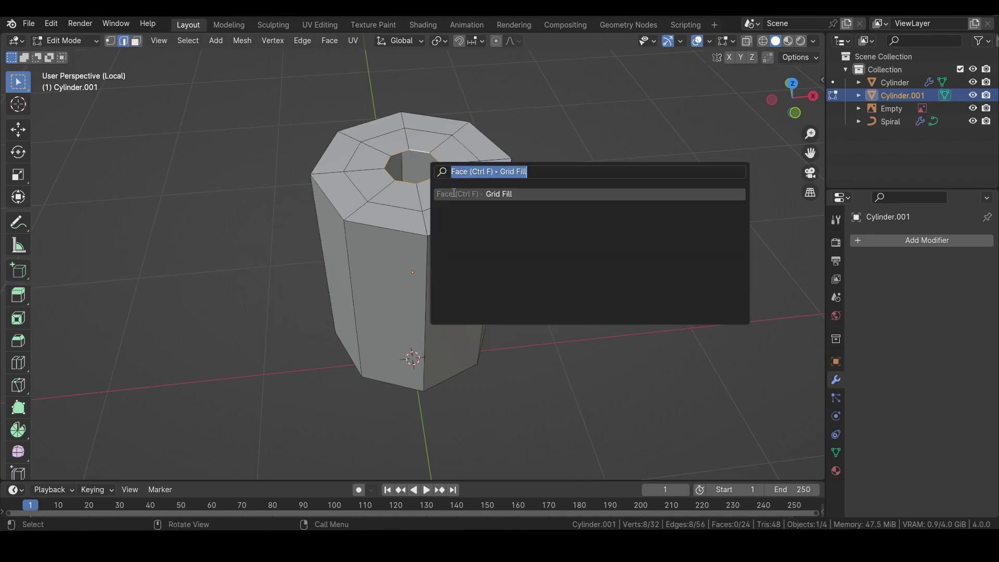
{"action": "left_click", "coordinate": [484, 198]}
{"action": "middle_click_drag", "start_coordinate": [415, 267], "coordinate": [428, 196]}
{"action": "middle_click_drag", "start_coordinate": [442, 312], "coordinate": [448, 268]}
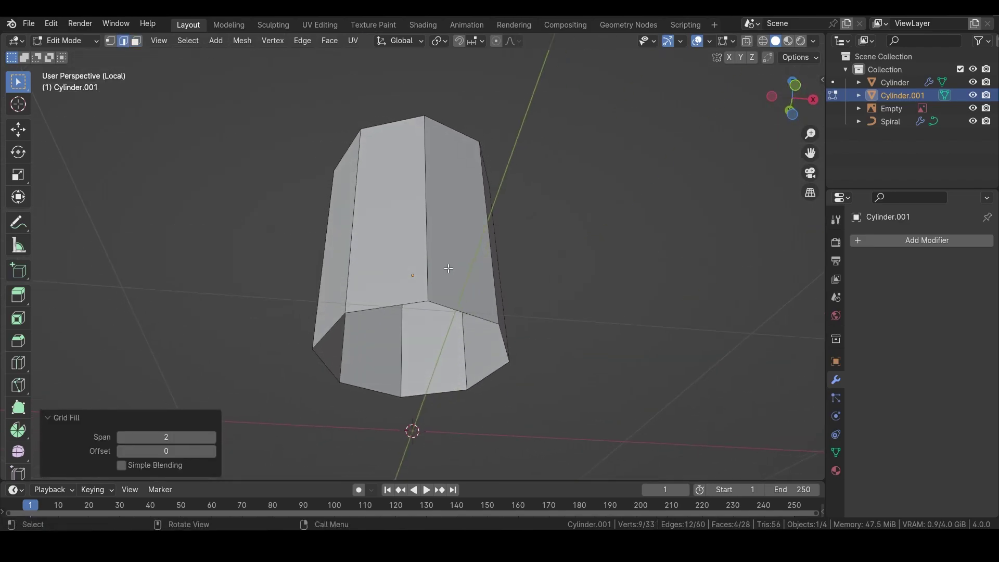
- In Object Mode, add a Subdivision Surface modifier to the cap with viewport level 2
{"action": "key", "text": "Tab"}
{"action": "left_click", "coordinate": [953, 243]}
{"action": "mouse_move", "coordinate": [926, 245]}
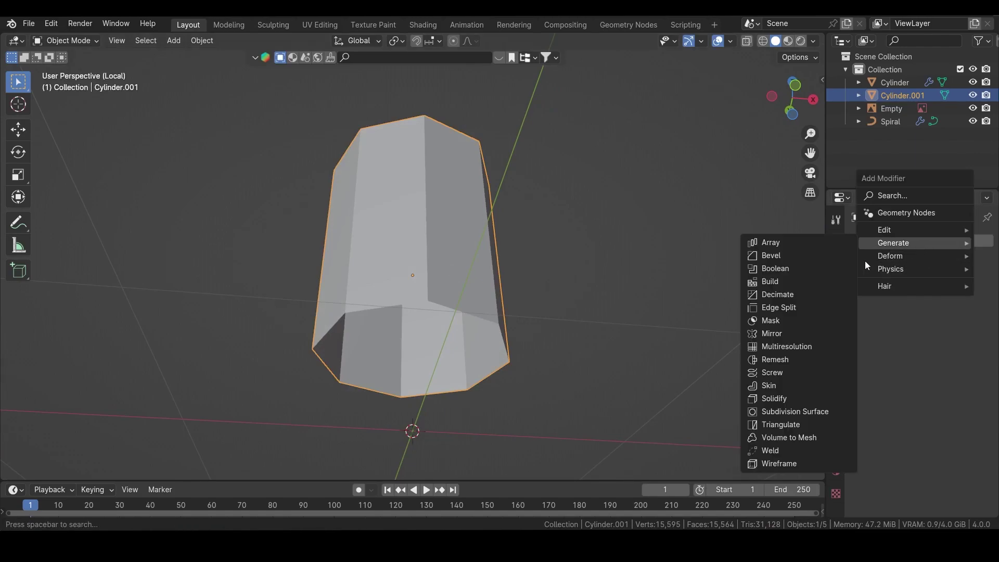
{"action": "left_click", "coordinate": [807, 414]}
{"action": "left_click", "coordinate": [971, 298]}
{"action": "middle_click_drag", "start_coordinate": [791, 316], "coordinate": [298, 267]}
- In Edit Mode, add a loop cut around the cap's side and slide it close to the top edge
{"action": "key", "text": "Tab"}
{"action": "key", "text": "ctrl+r"}
{"action": "left_click", "coordinate": [436, 249]}
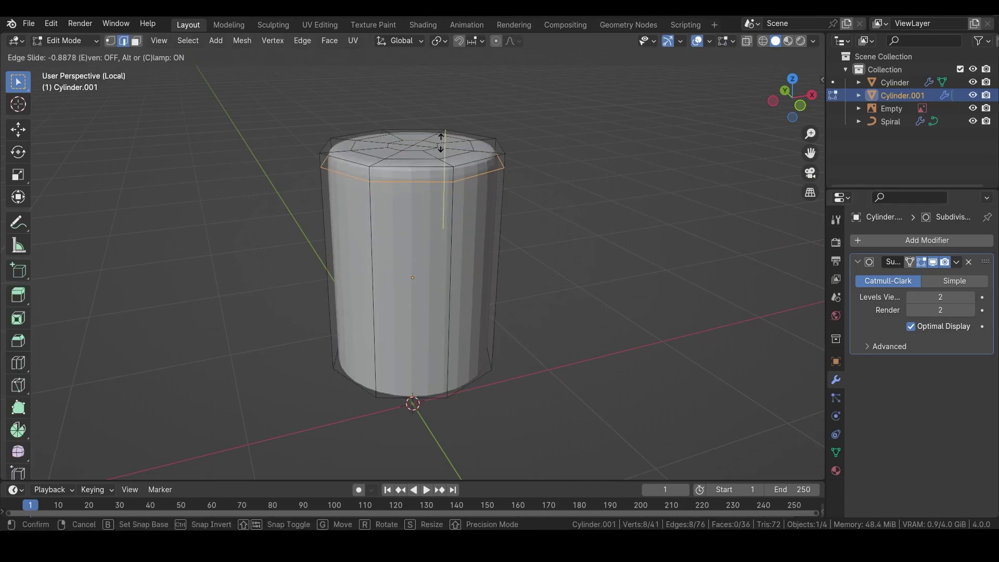
{"action": "left_click", "coordinate": [442, 139]}
- Return to Object Mode and shade the cap smooth
{"action": "key", "text": "Tab"}
{"action": "right_click", "coordinate": [434, 241]}
{"action": "left_click", "coordinate": [436, 248]}
{"action": "middle_click_drag", "start_coordinate": [436, 247], "coordinate": [417, 282]}
{"action": "key", "text": "grave"}
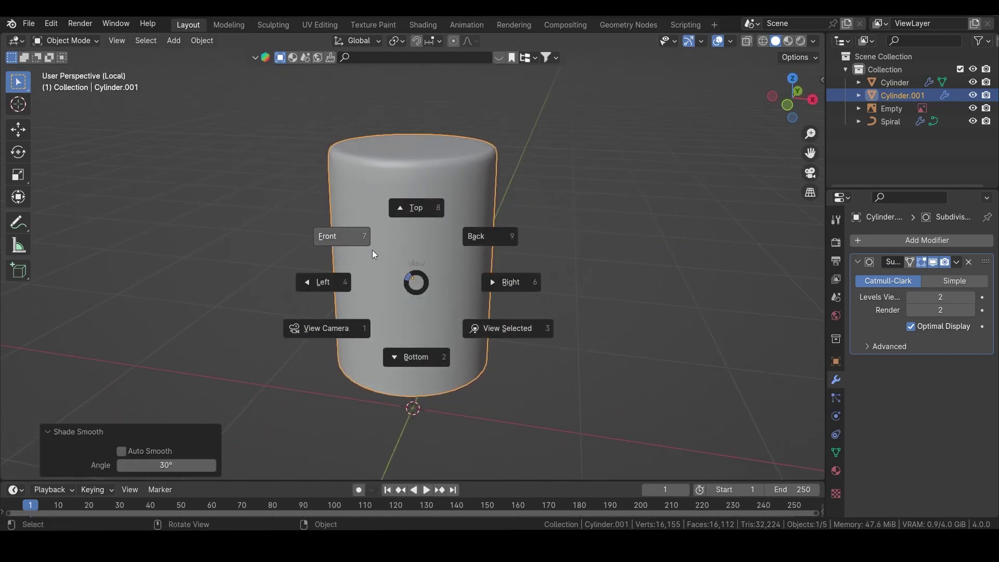
{"action": "left_click", "coordinate": [372, 244]}
{"action": "middle_click_drag", "start_coordinate": [445, 336], "coordinate": [451, 267]}
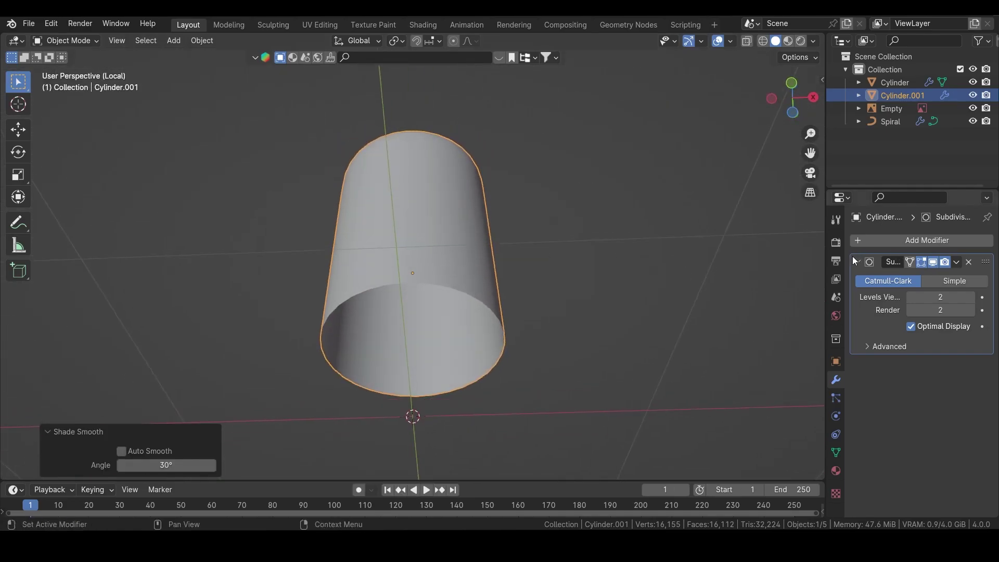
- Add a Solidify modifier to the cap with a thickness of 0.03 m
{"action": "left_click", "coordinate": [881, 240]}
{"action": "mouse_move", "coordinate": [838, 243]}
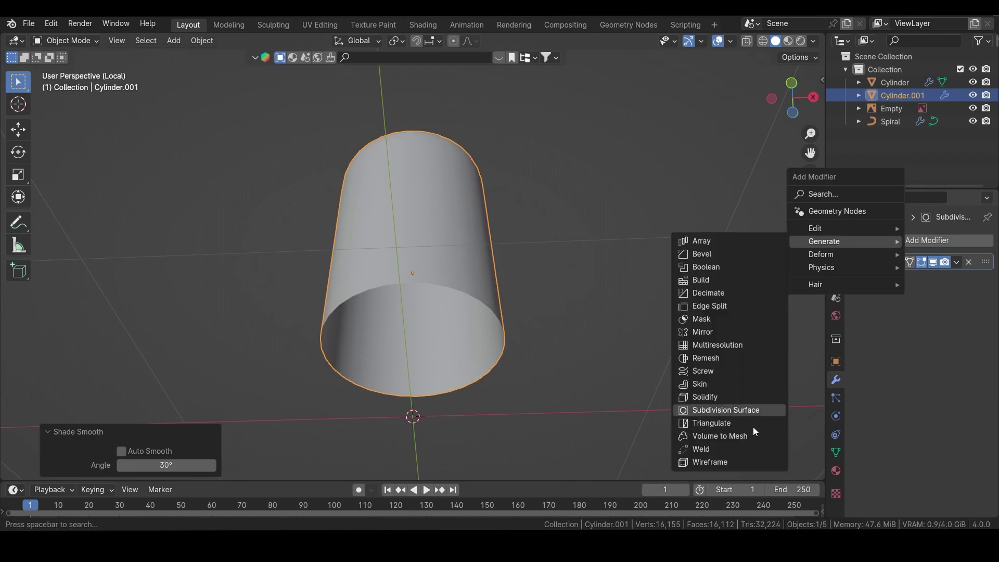
{"action": "left_click", "coordinate": [710, 397]}
{"action": "left_click_drag", "start_coordinate": [937, 314], "coordinate": [966, 314]}
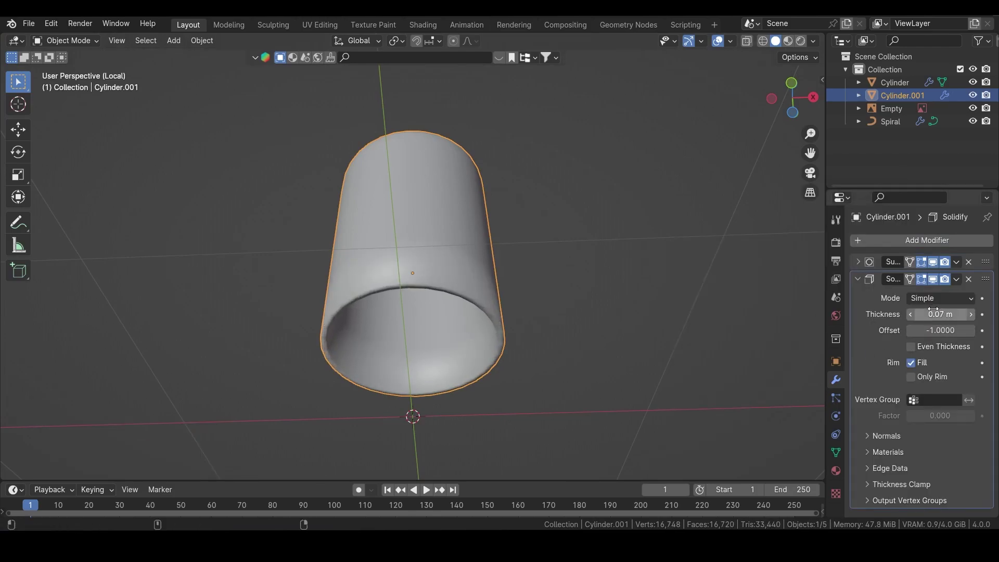
{"action": "mouse_move", "coordinate": [467, 252]}
{"action": "middle_mouse_down"}
{"action": "mouse_move", "coordinate": [457, 304]}
{"action": "mouse_move", "coordinate": [453, 251]}
{"action": "middle_mouse_up"}
{"action": "left_click_drag", "start_coordinate": [941, 314], "coordinate": [920, 315]}
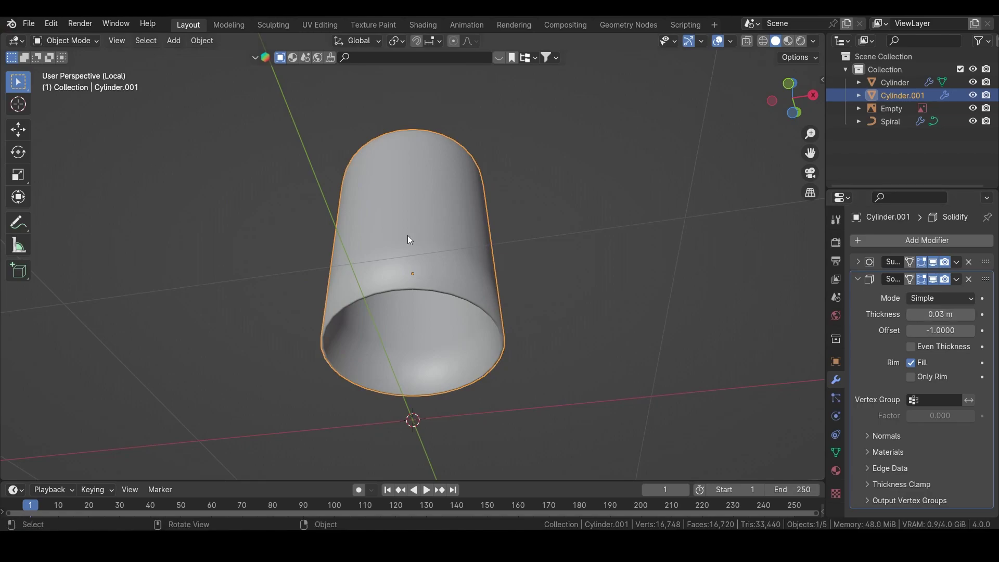
- Add a loop cut to the cap in Edit Mode, sliding it close to the open bottom rim with factor 0.945
{"action": "key", "text": "Tab"}
{"action": "middle_click_drag", "start_coordinate": [407, 235], "coordinate": [447, 253]}
{"action": "key", "text": "ctrl+r"}
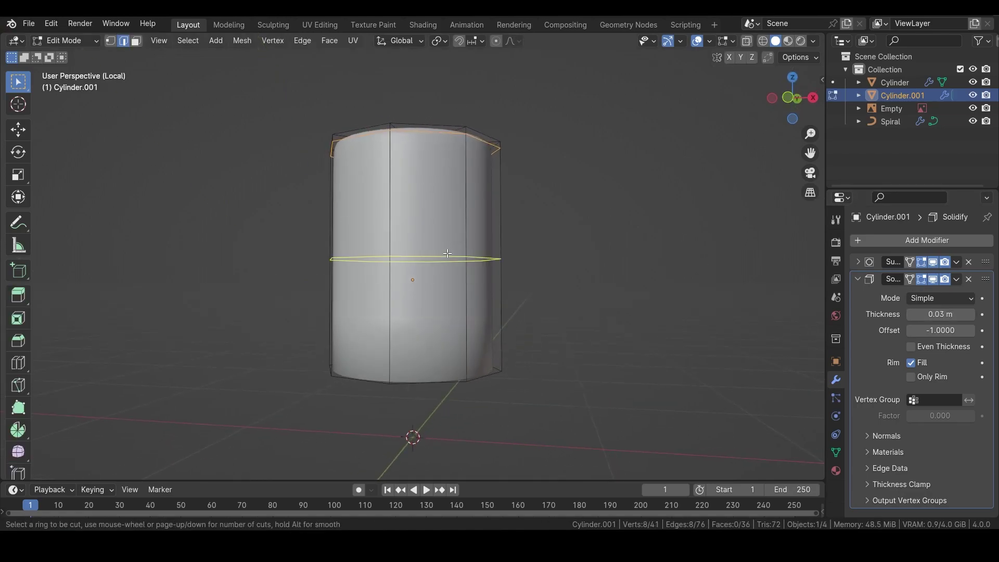
{"action": "left_click", "coordinate": [448, 253]}
{"action": "left_click", "coordinate": [472, 373]}
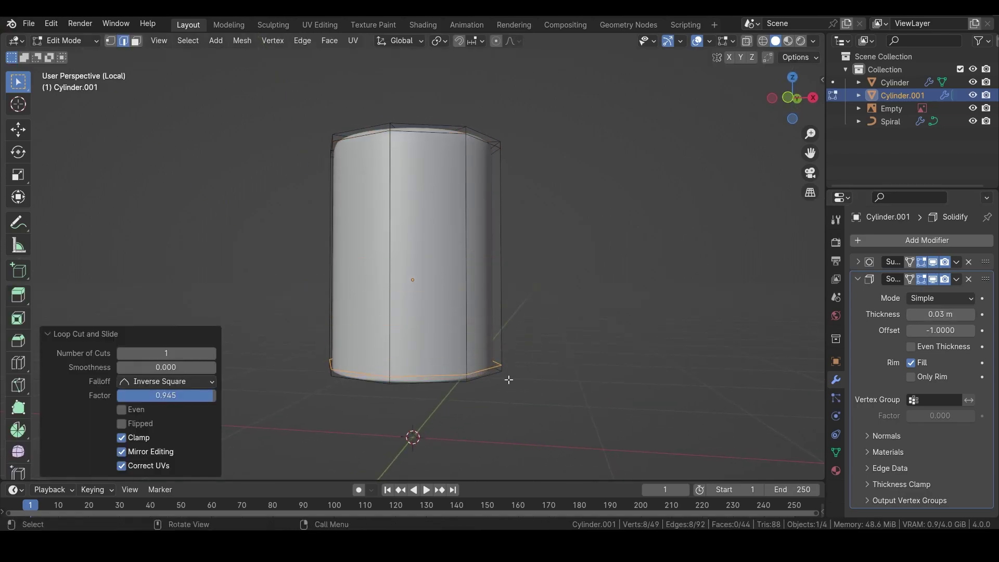
{"action": "key", "text": "Tab"}
{"action": "middle_click_drag", "start_coordinate": [517, 348], "coordinate": [499, 248]}
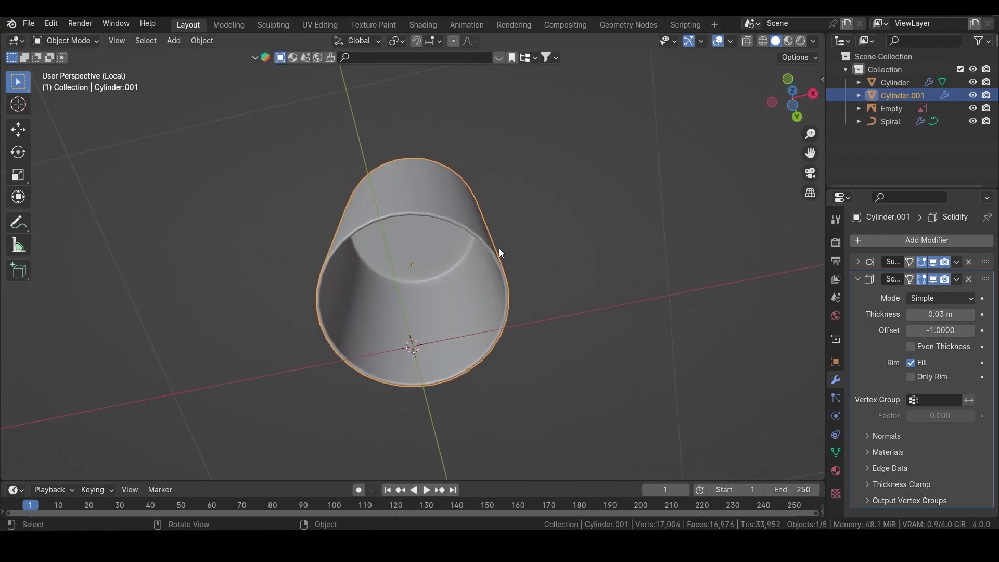
- Enable Auto Smooth at 30° in the cap mesh's normals settings
{"action": "left_click", "coordinate": [836, 454]}
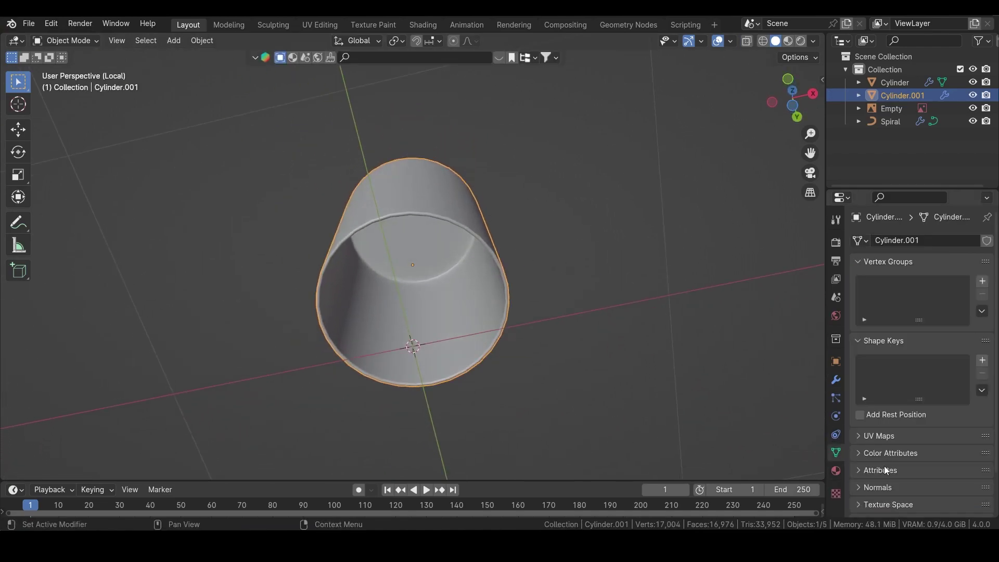
{"action": "scroll", "coordinate": [887, 444], "scroll_direction": "down", "scroll_amount": 2}
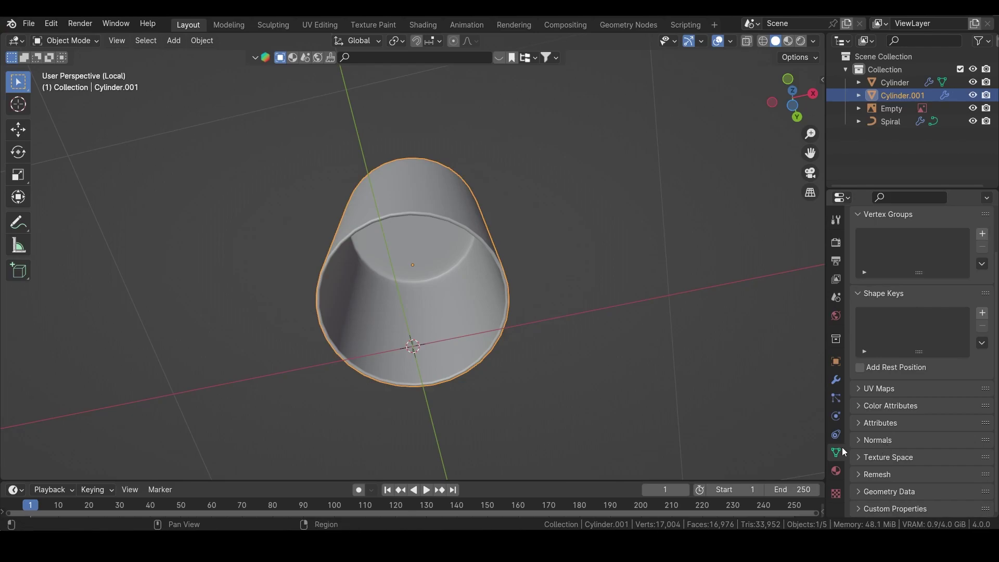
{"action": "left_click", "coordinate": [860, 441]}
{"action": "scroll", "coordinate": [917, 444], "scroll_direction": "down", "scroll_amount": 1}
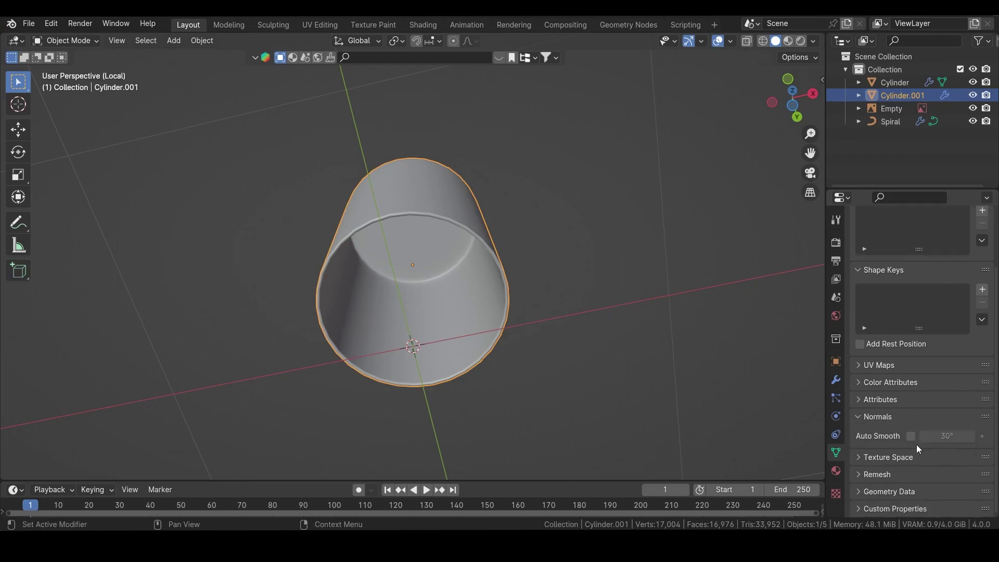
{"action": "left_click", "coordinate": [912, 436]}
{"action": "middle_click_drag", "start_coordinate": [365, 204], "coordinate": [334, 227]}
- Place the cap's Solidify modifier above Subdivision Surface and set the subdivision viewport level to 3
{"action": "left_click", "coordinate": [836, 381]}
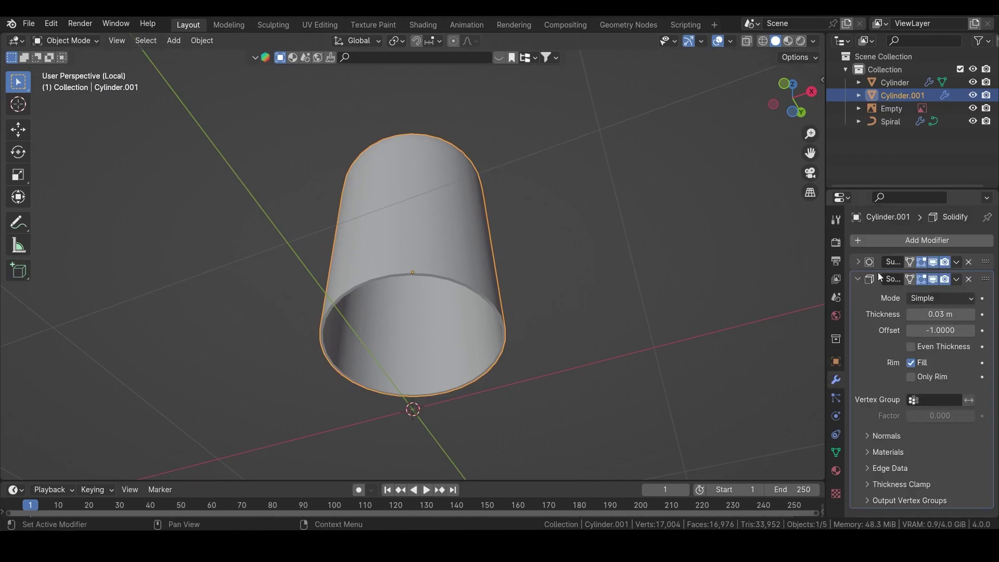
{"action": "left_click", "coordinate": [858, 279]}
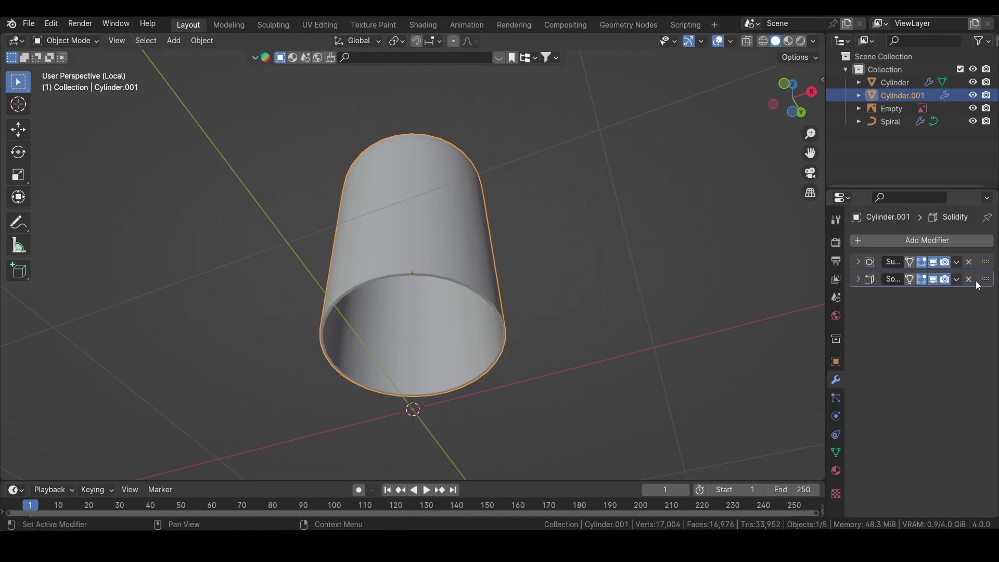
{"action": "left_click_drag", "start_coordinate": [986, 279], "coordinate": [985, 262]}
{"action": "middle_click_drag", "start_coordinate": [640, 282], "coordinate": [677, 271]}
{"action": "left_click", "coordinate": [858, 279]}
{"action": "left_click", "coordinate": [856, 279]}
{"action": "left_click", "coordinate": [858, 262]}
{"action": "left_click_drag", "start_coordinate": [940, 297], "coordinate": [953, 296]}
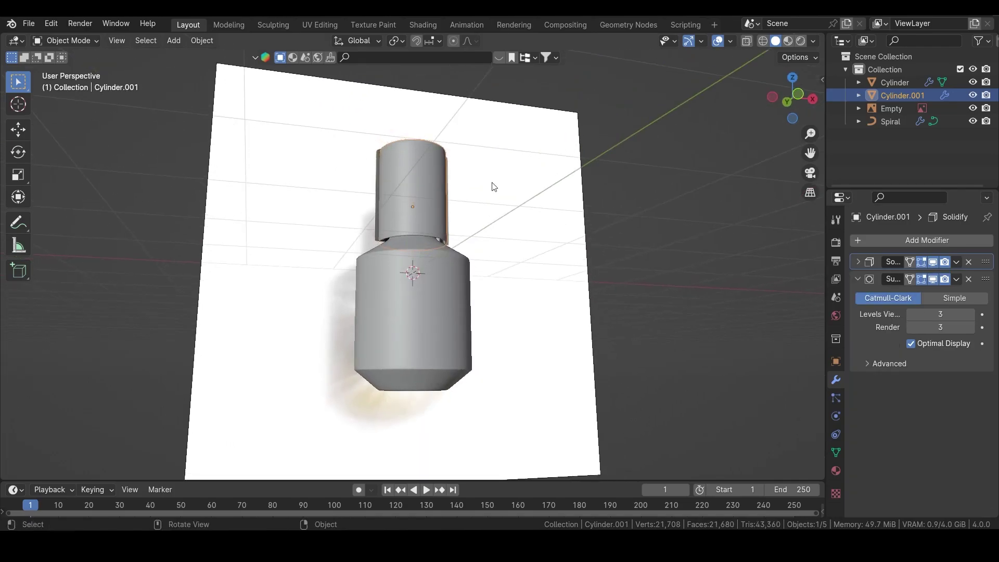
- Check the cap's fit on the bottle in front view, and isolate the cap in local view to inspect its inside
{"action": "middle_click_drag", "start_coordinate": [492, 185], "coordinate": [450, 207]}
{"action": "key", "text": "grave"}
{"action": "left_click", "coordinate": [386, 170]}
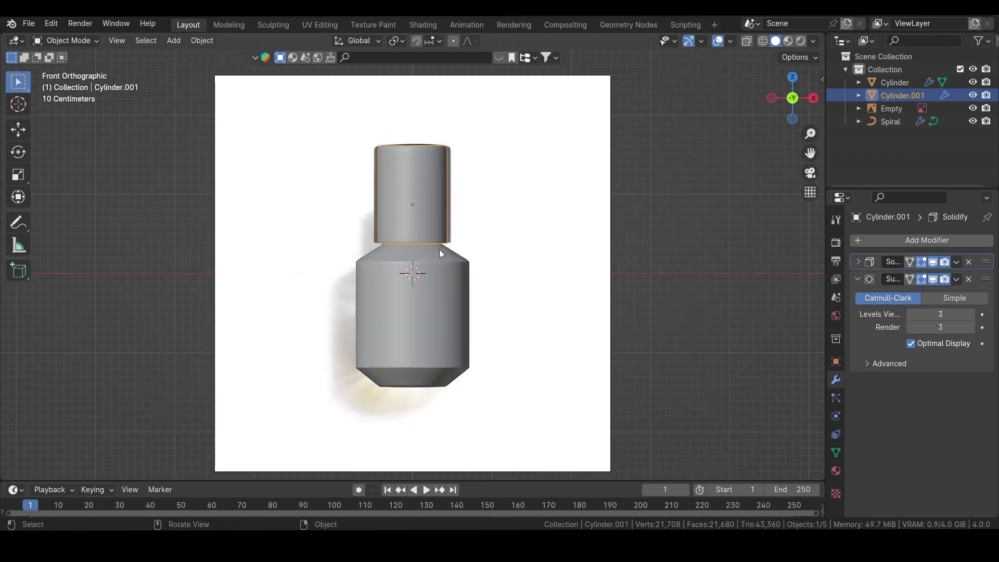
{"action": "key", "text": "KP_Divide"}
{"action": "middle_click_drag", "start_coordinate": [424, 261], "coordinate": [461, 252]}
{"action": "key", "text": "Tab"}
{"action": "key", "text": "Tab"}
{"action": "key", "text": "grave"}
{"action": "key", "text": "Escape"}
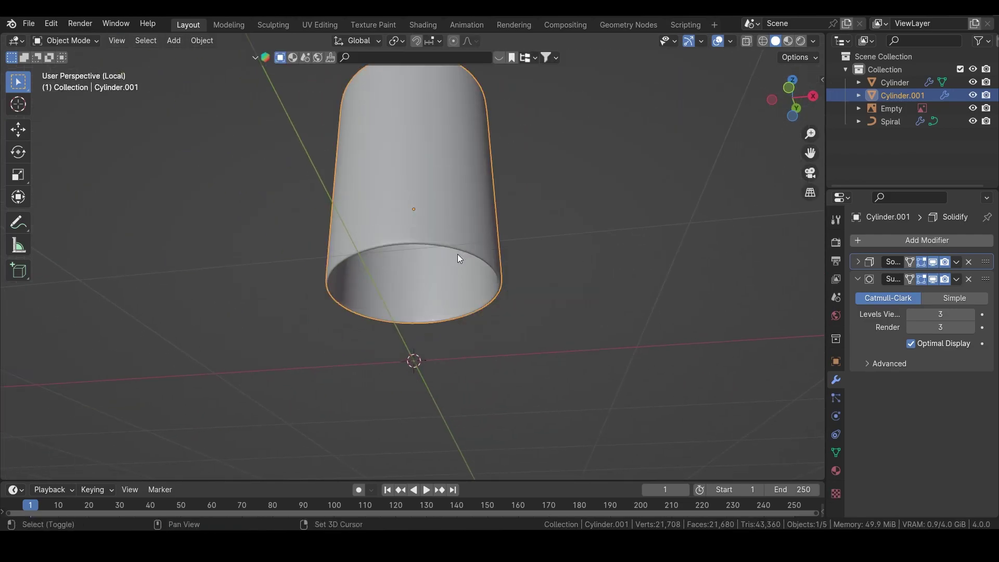
- Add an 8-vertex cylinder with 1 m radius and 2 m depth at the origin and scale it to 0.138
{"action": "key", "text": "shift+a"}
{"action": "mouse_move", "coordinate": [457, 255]}
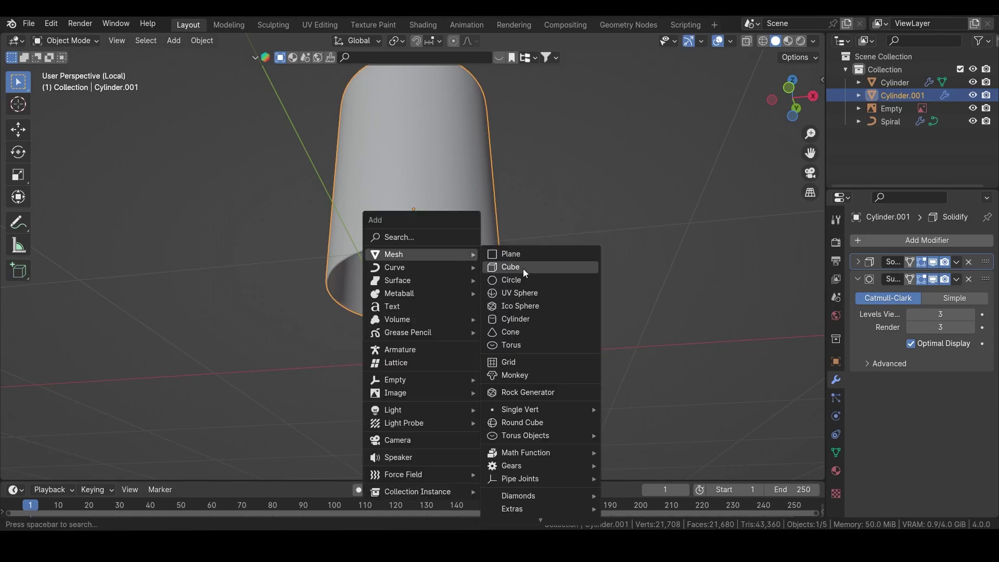
{"action": "left_click", "coordinate": [524, 320]}
{"action": "scroll", "coordinate": [524, 321], "scroll_direction": "down", "scroll_amount": 6}
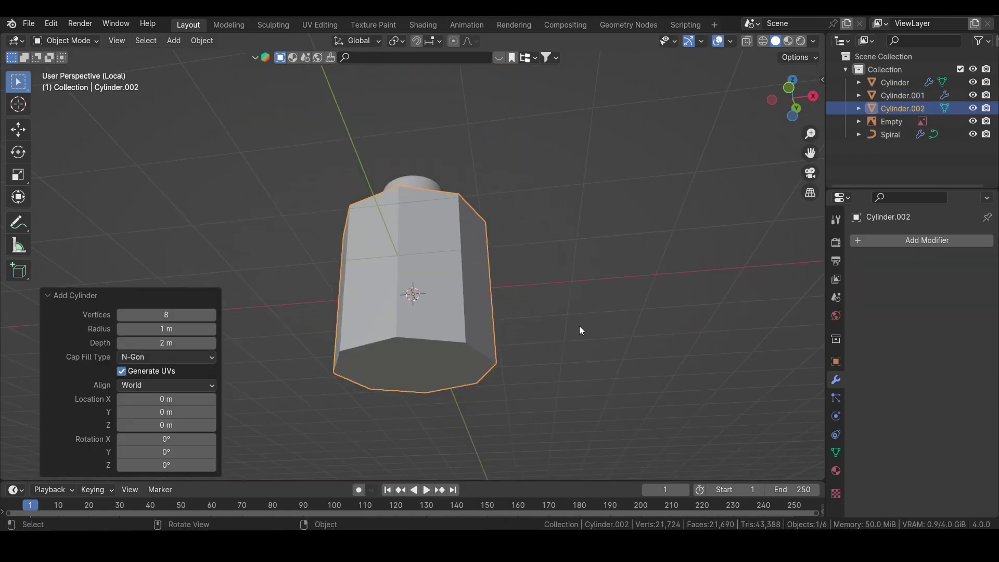
{"action": "key", "text": "s"}
{"action": "left_click", "coordinate": [435, 286]}
- In front view, raise the small cylinder about 0.72 m along Z into the cap and fine-tune its scale
{"action": "key", "text": "grave"}
{"action": "left_click", "coordinate": [362, 253]}
{"action": "key", "text": "g"}
{"action": "key", "text": "z"}
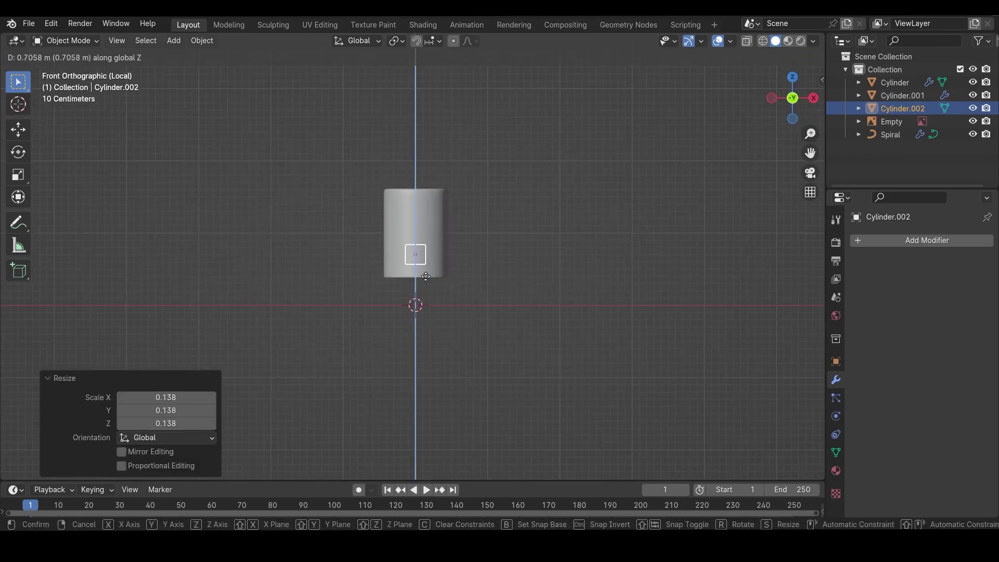
{"action": "left_click", "coordinate": [425, 276]}
{"action": "key", "text": "s"}
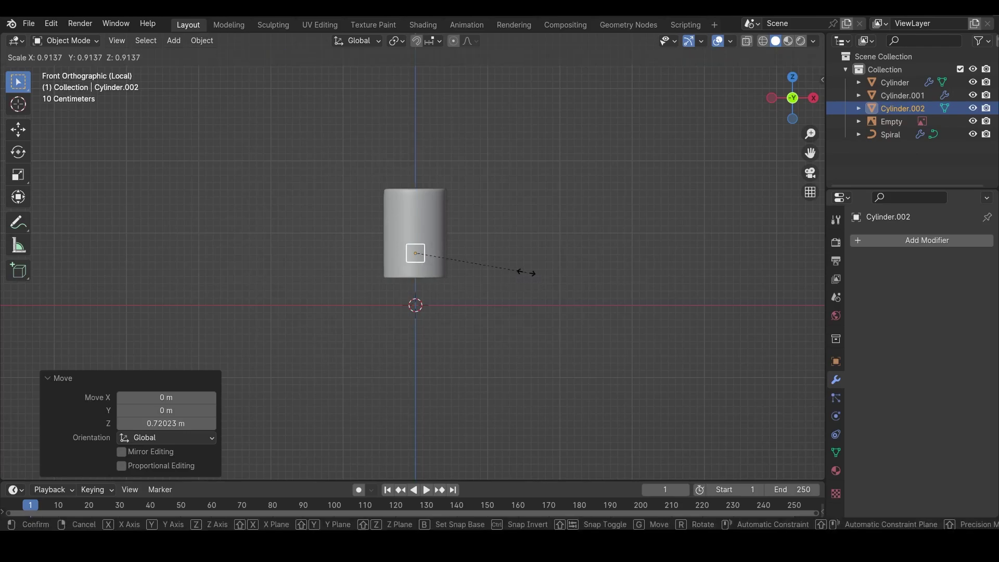
{"action": "left_click", "coordinate": [493, 274]}
{"action": "key", "text": "s"}
{"action": "left_click", "coordinate": [501, 277]}
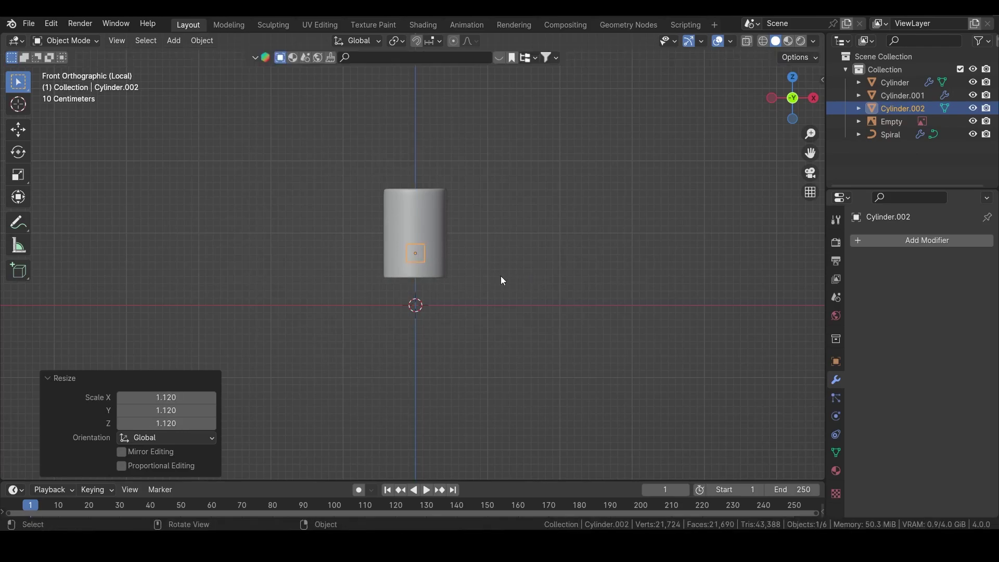
- In Edit Mode with X-ray, lower the small cylinder's bottom face along Z to form a long tube below the cap
{"action": "key", "text": "Tab"}
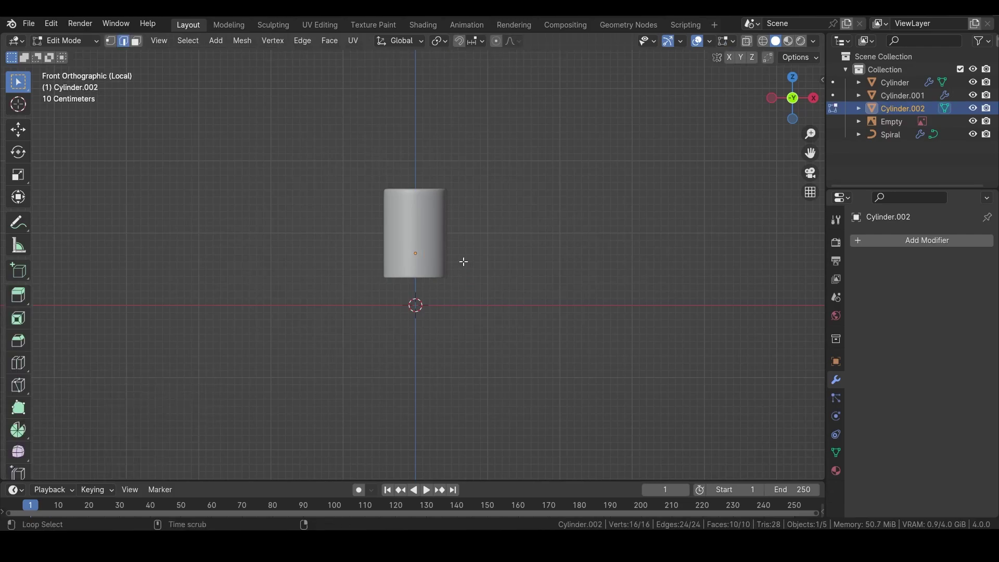
{"action": "key", "text": "g"}
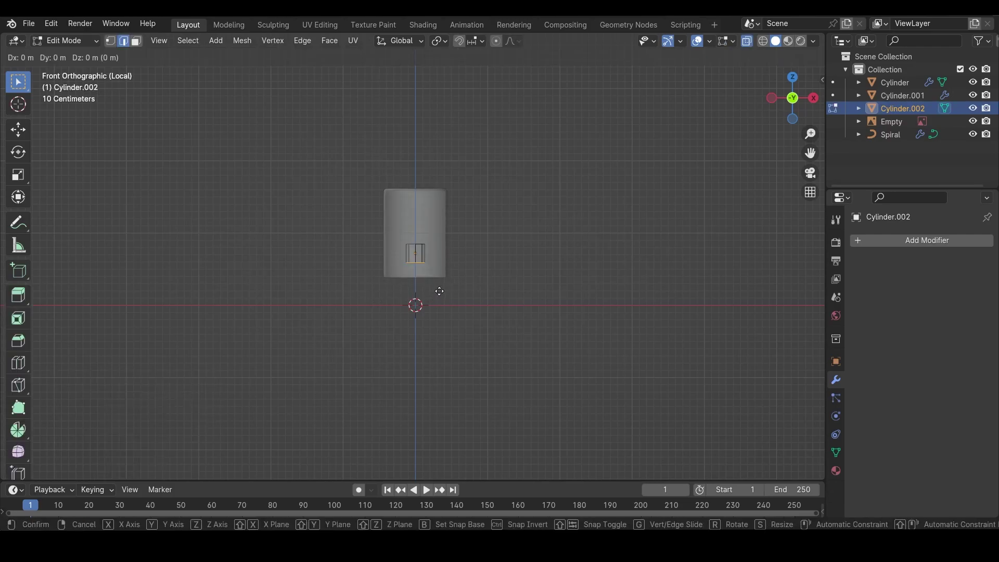
{"action": "key", "text": "z"}
{"action": "left_click", "coordinate": [438, 384]}
{"action": "middle_click_drag", "start_coordinate": [430, 336], "coordinate": [451, 229], "text": "shift"}
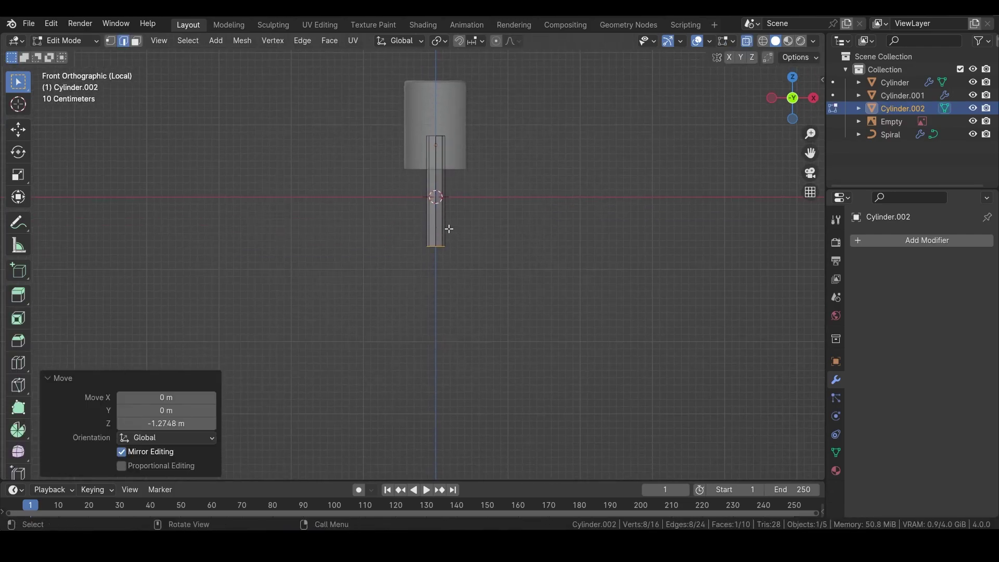
{"action": "key", "text": "g"}
{"action": "key", "text": "z"}
{"action": "left_click", "coordinate": [445, 258]}
- Extrude the tube's bottom face downward and scale the new end down into a taper
{"action": "key", "text": "e"}
{"action": "left_click", "coordinate": [446, 286]}
{"action": "key", "text": "s"}
{"action": "left_click", "coordinate": [503, 306]}
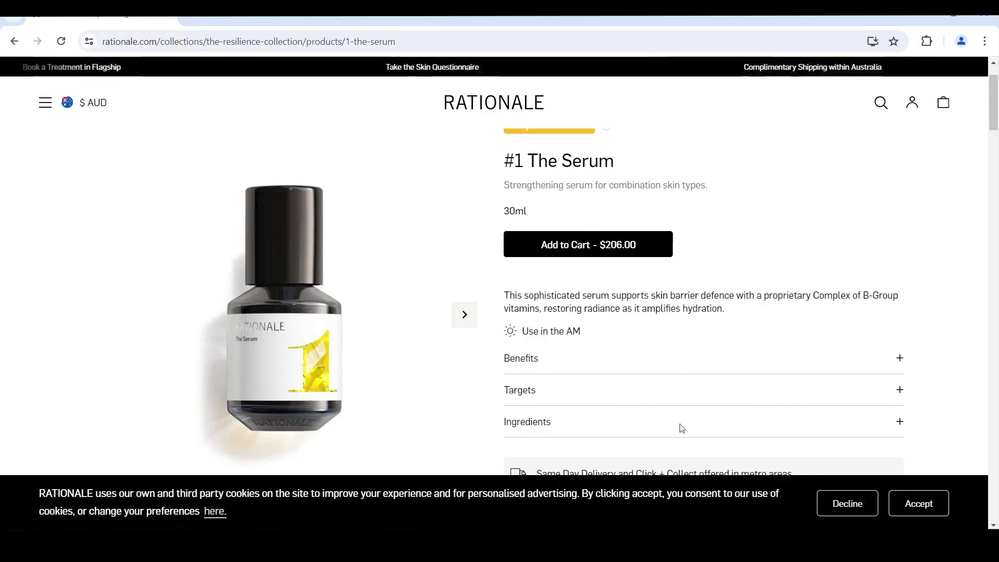
- Switch to the RATIONALE serum product page in the browser and examine the dropper's shape in The Ritual section
{"action": "scroll", "coordinate": [335, 180], "scroll_direction": "down", "scroll_amount": 5}
{"action": "scroll", "coordinate": [335, 182], "scroll_direction": "down", "scroll_amount": 5}
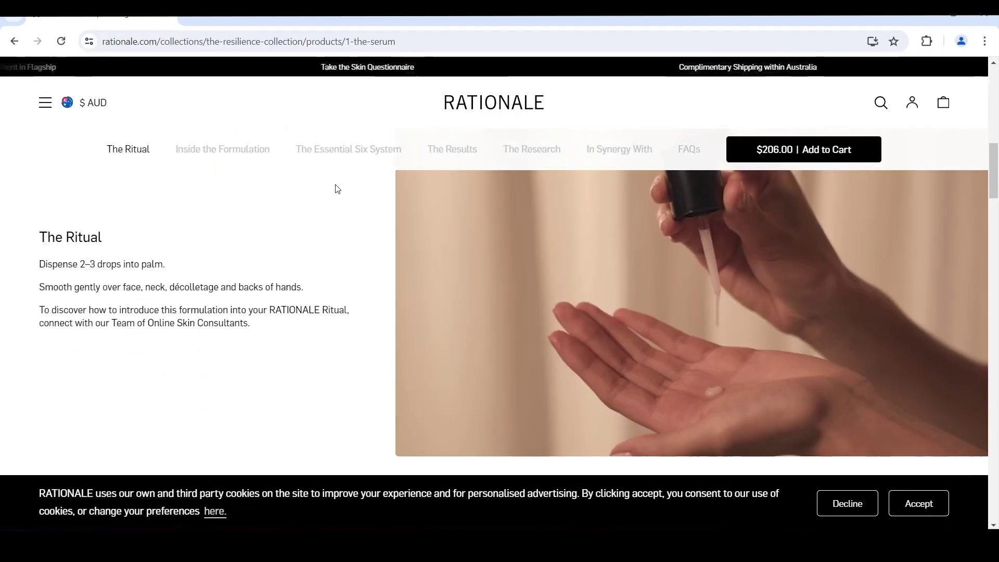
{"action": "scroll", "coordinate": [661, 243], "scroll_direction": "down", "scroll_amount": 3}
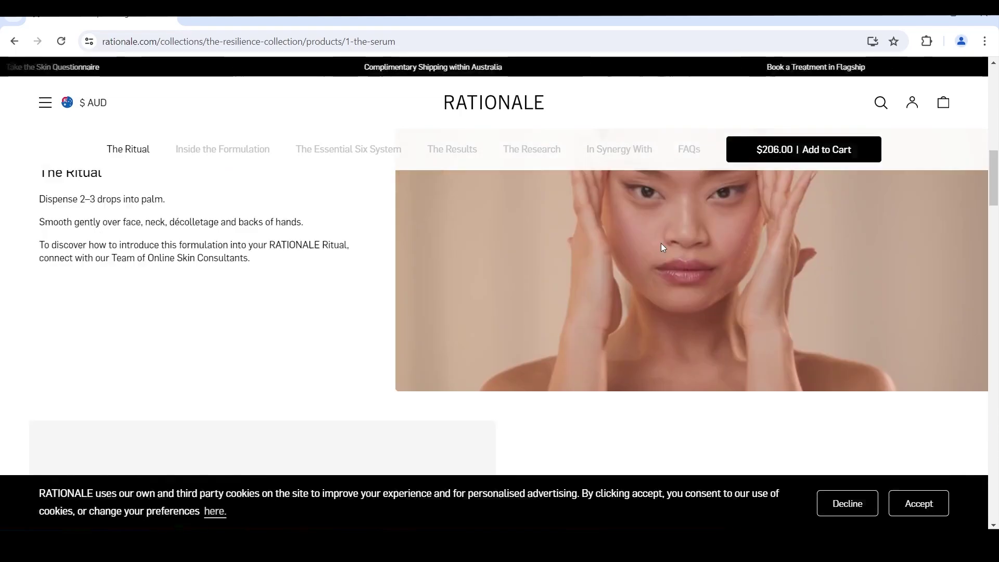
{"action": "scroll", "coordinate": [664, 250], "scroll_direction": "up", "scroll_amount": 4}
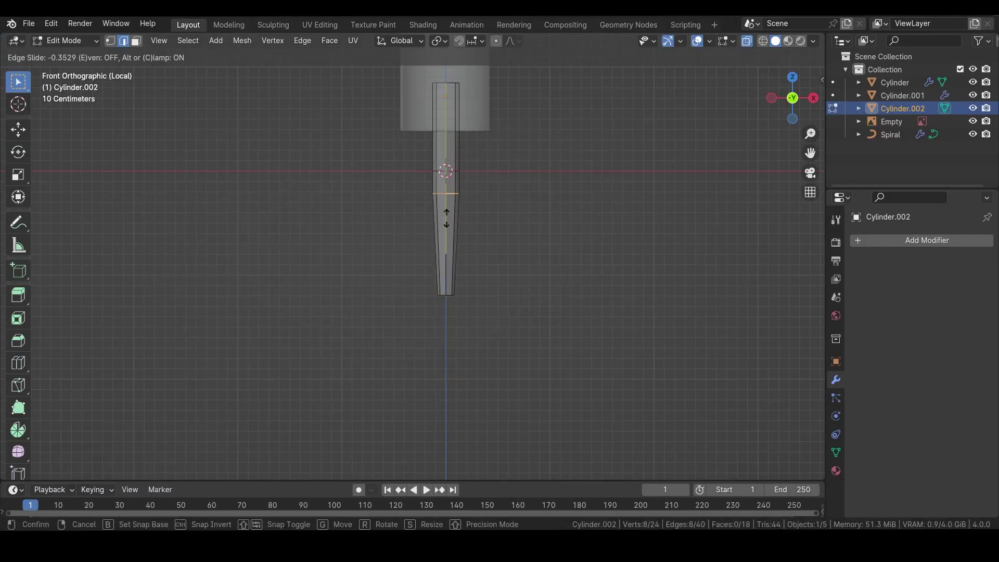
- Back in Blender, slide the edge loop above the taper up the tube and scale the bottom end narrower
{"action": "left_click", "coordinate": [446, 219]}
{"action": "scroll", "coordinate": [466, 296], "scroll_direction": "up", "scroll_amount": 2}
{"action": "left_click_drag", "start_coordinate": [515, 290], "coordinate": [403, 333]}
{"action": "key", "text": "s"}
{"action": "left_click", "coordinate": [530, 323]}
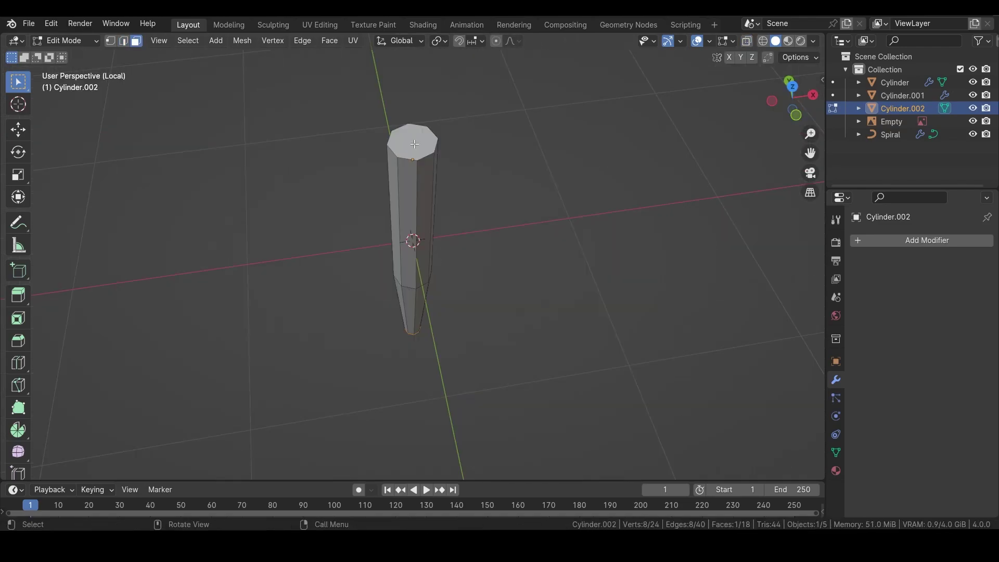
- Delete the dropper tube's top cap face so that its upper end is open
{"action": "left_click", "coordinate": [416, 144]}
{"action": "middle_click_drag", "start_coordinate": [463, 211], "coordinate": [458, 268]}
{"action": "key", "text": "x"}
{"action": "left_click", "coordinate": [456, 266]}
{"action": "middle_click_drag", "start_coordinate": [476, 346], "coordinate": [468, 224]}
- Inset the dropper tube's bottom face by 0.137 m, delete the inner face and return to Object Mode
{"action": "left_click", "coordinate": [409, 260]}
{"action": "key", "text": "i"}
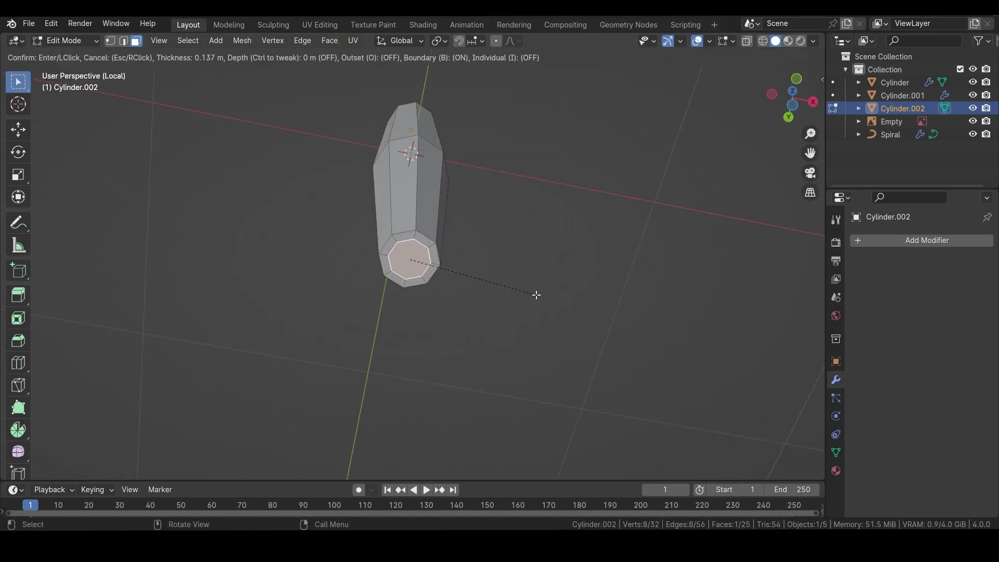
{"action": "left_click", "coordinate": [534, 293]}
{"action": "key", "text": "i"}
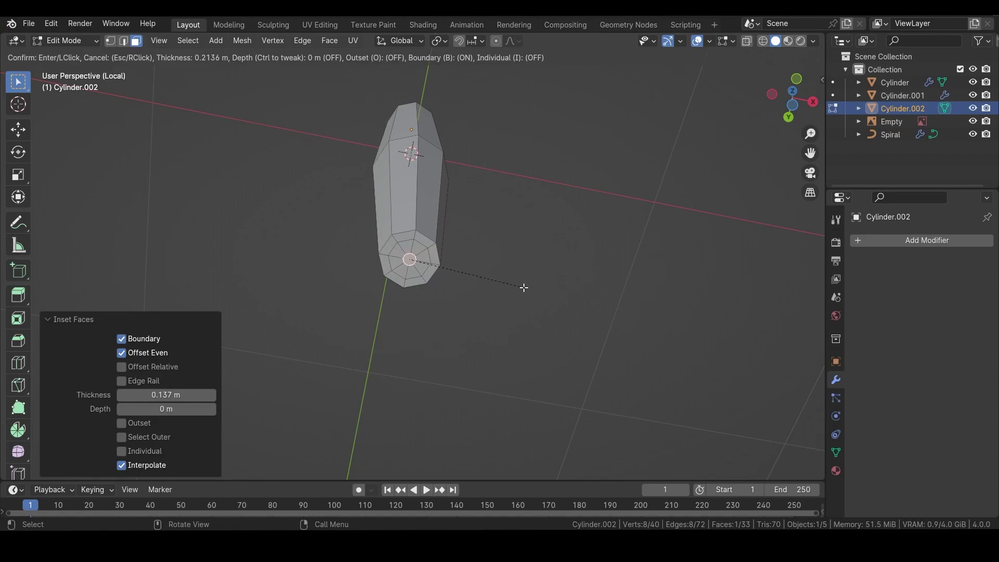
{"action": "right_click", "coordinate": [525, 286]}
{"action": "key", "text": "x"}
{"action": "left_click", "coordinate": [522, 288]}
{"action": "key", "text": "Tab"}
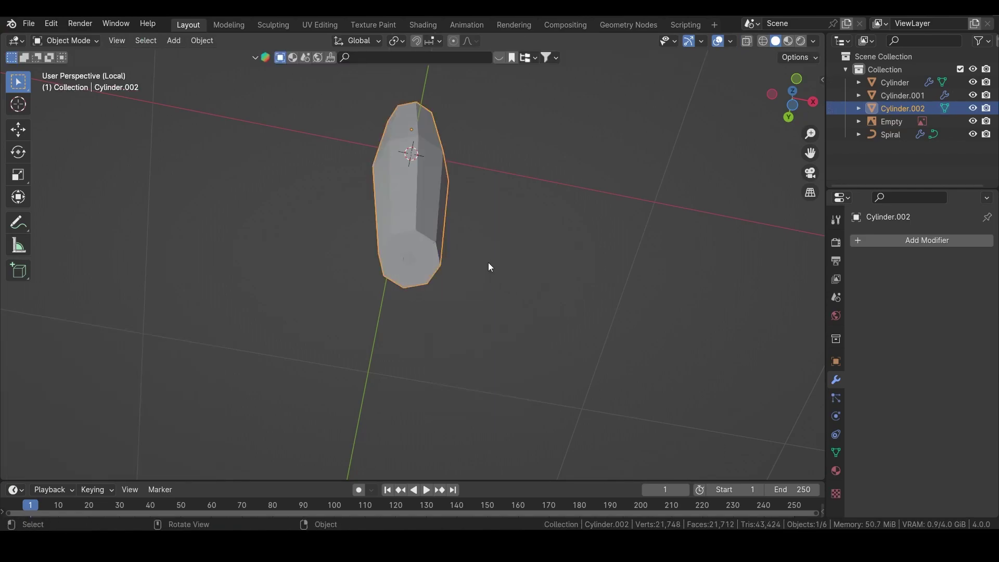
- Add a Subdivision Surface modifier with viewport level 2 to the dropper tube and shade it smooth
{"action": "middle_click_drag", "start_coordinate": [495, 270], "coordinate": [416, 263]}
{"action": "left_click", "coordinate": [921, 241]}
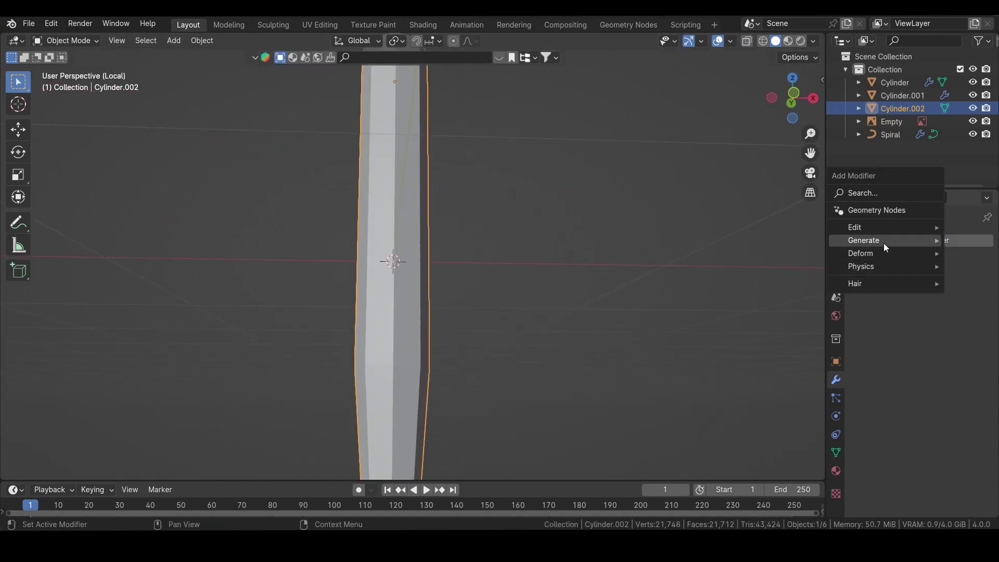
{"action": "mouse_move", "coordinate": [884, 242]}
{"action": "left_click", "coordinate": [775, 407]}
{"action": "left_click", "coordinate": [972, 296]}
{"action": "right_click", "coordinate": [423, 257]}
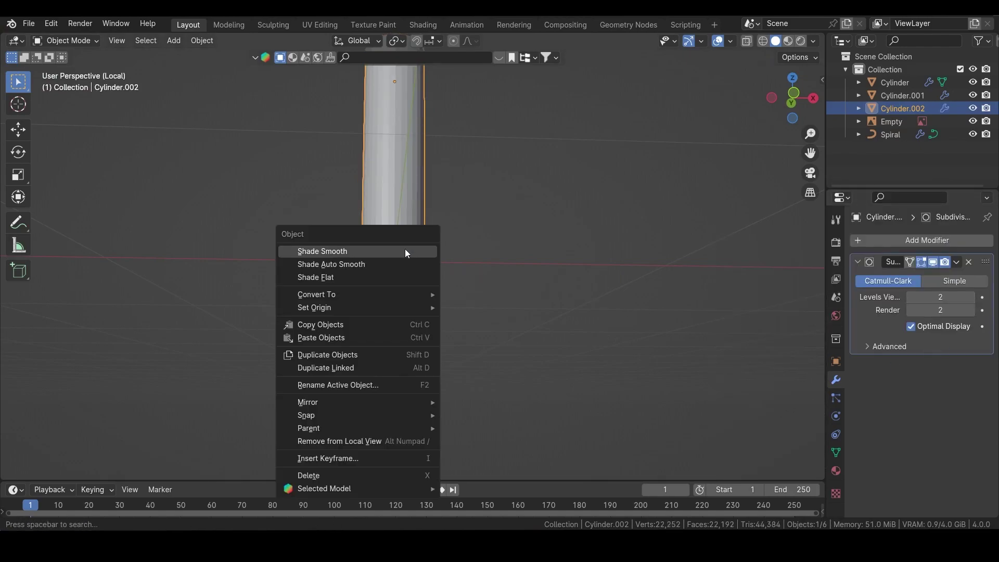
{"action": "left_click", "coordinate": [405, 249]}
- Leave local view and turn on X-ray to check the dropper tube inside the cap and bottle
{"action": "scroll", "coordinate": [395, 257], "scroll_direction": "down", "scroll_amount": 3}
{"action": "mouse_move", "coordinate": [396, 257]}
{"action": "middle_mouse_down"}
{"action": "mouse_move", "coordinate": [401, 297]}
{"action": "mouse_move", "coordinate": [401, 275]}
{"action": "middle_mouse_up"}
{"action": "key", "text": "KP_Divide"}
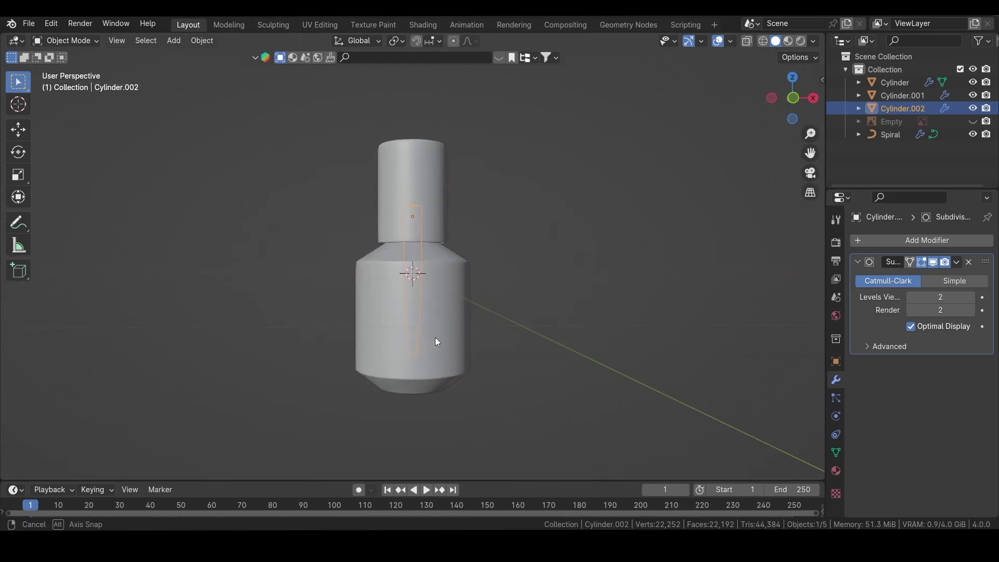
{"action": "middle_click_drag", "start_coordinate": [343, 320], "coordinate": [381, 291]}
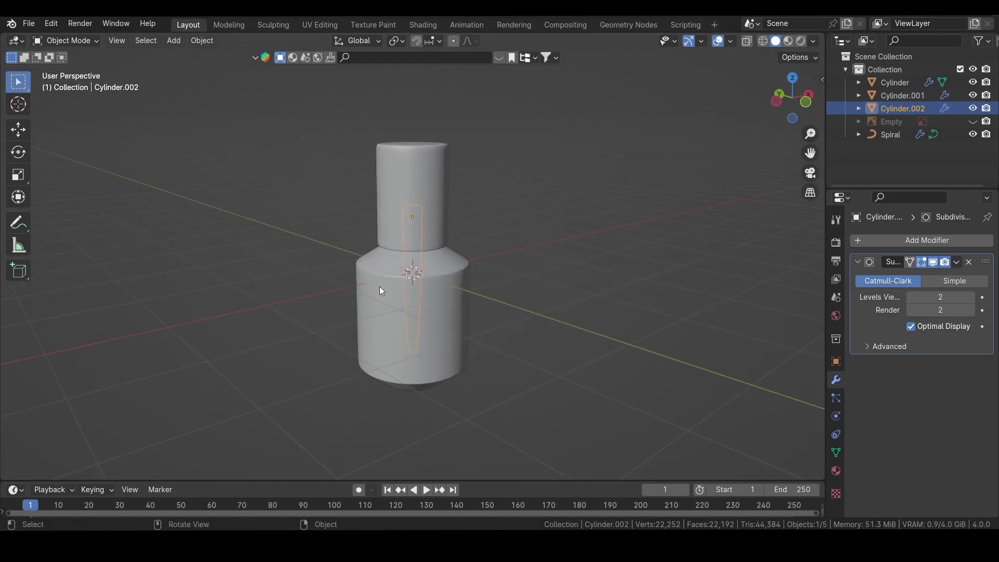
{"action": "left_click", "coordinate": [419, 209]}
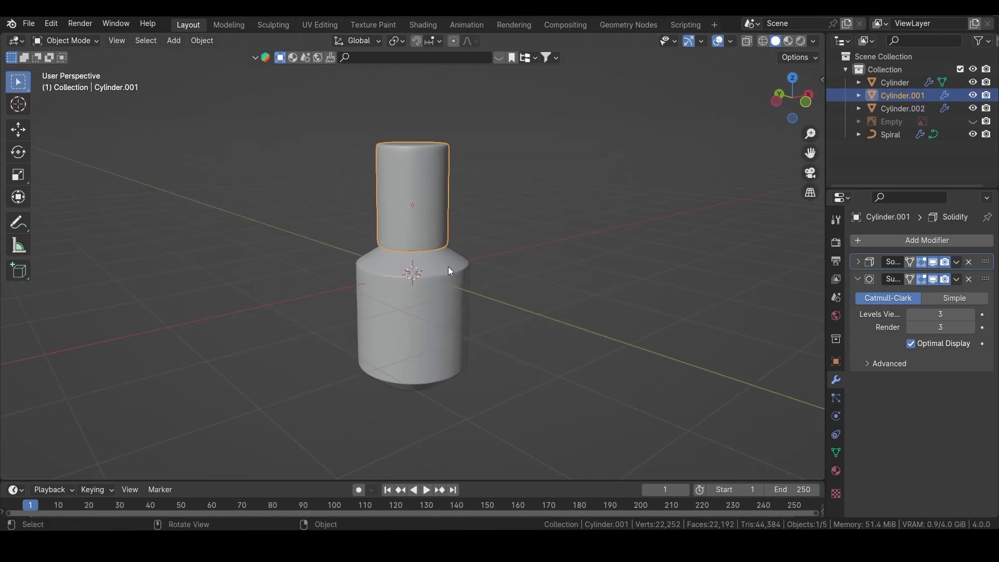
{"action": "middle_click_drag", "start_coordinate": [450, 270], "coordinate": [422, 249]}
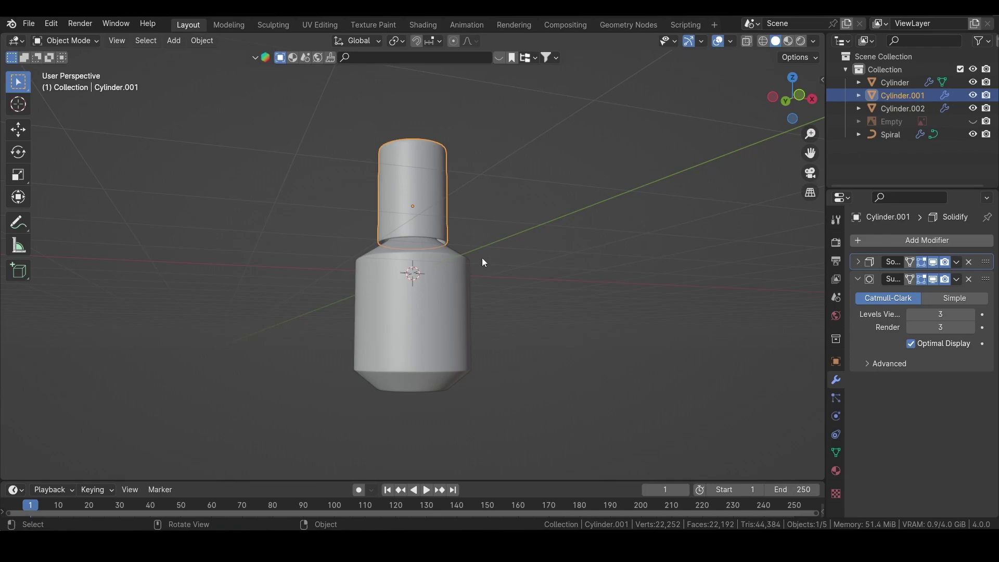
{"action": "left_click_drag", "start_coordinate": [478, 168], "coordinate": [355, 200]}
{"action": "key", "text": "alt+z"}
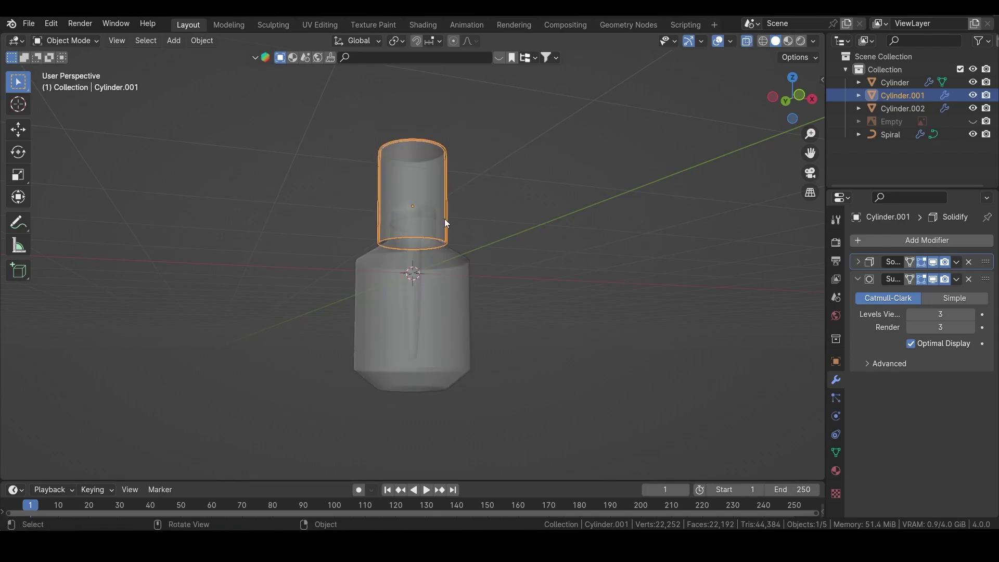
{"action": "key", "text": "Tab"}
{"action": "key", "text": "Tab"}
- In front view, parent the dropper tube to the cap with the Object (Keep Transform) option
{"action": "key", "text": "grave"}
{"action": "left_click", "coordinate": [301, 147]}
{"action": "left_click", "coordinate": [415, 299]}
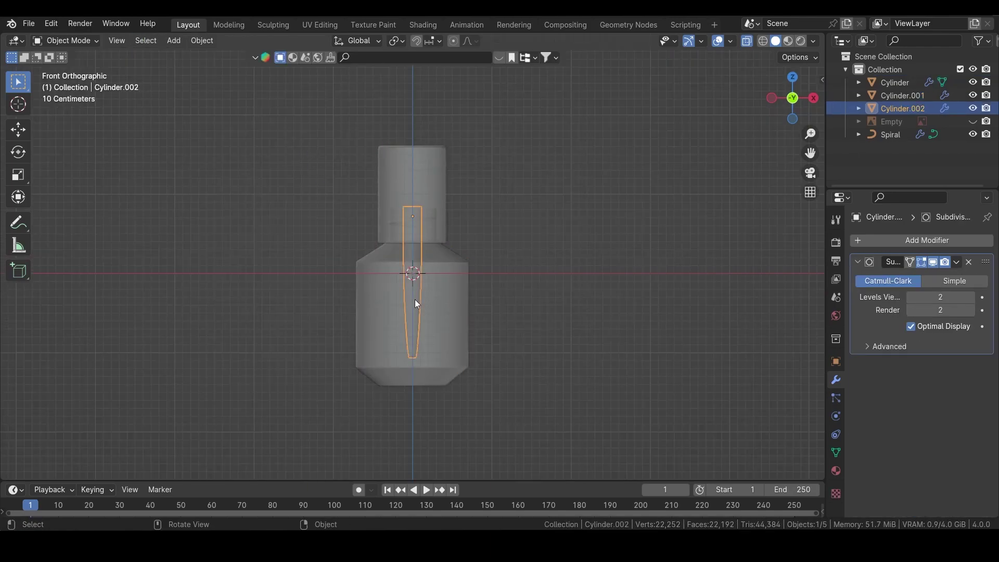
{"action": "left_click", "coordinate": [423, 169], "text": "shift"}
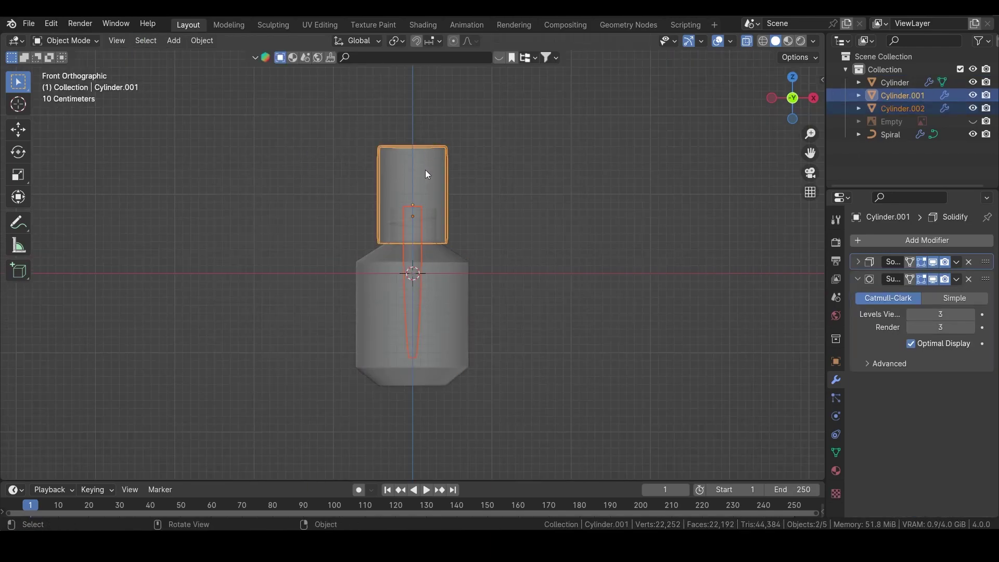
{"action": "key", "text": "ctrl+p"}
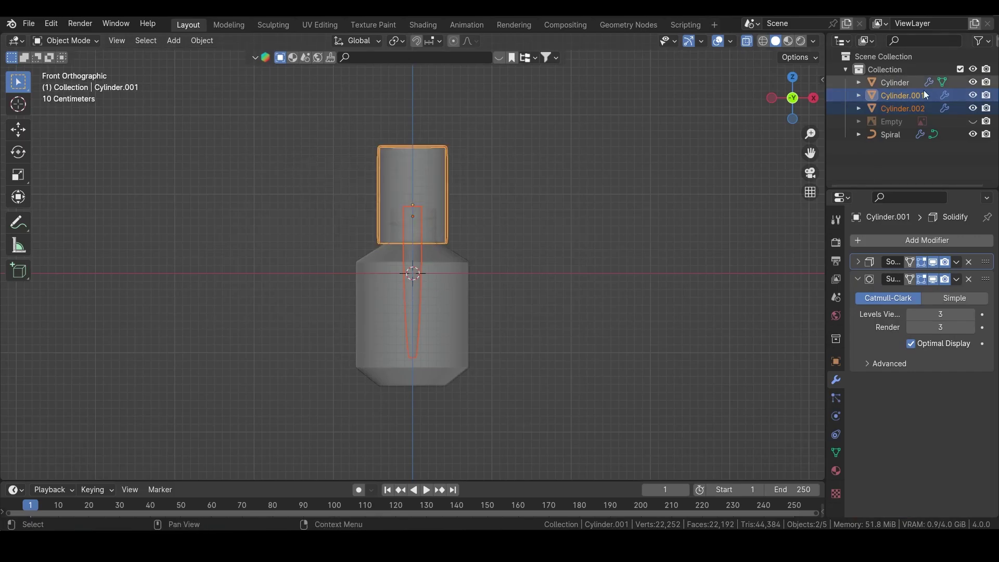
{"action": "left_click", "coordinate": [904, 114]}
{"action": "left_click", "coordinate": [904, 95], "text": "ctrl"}
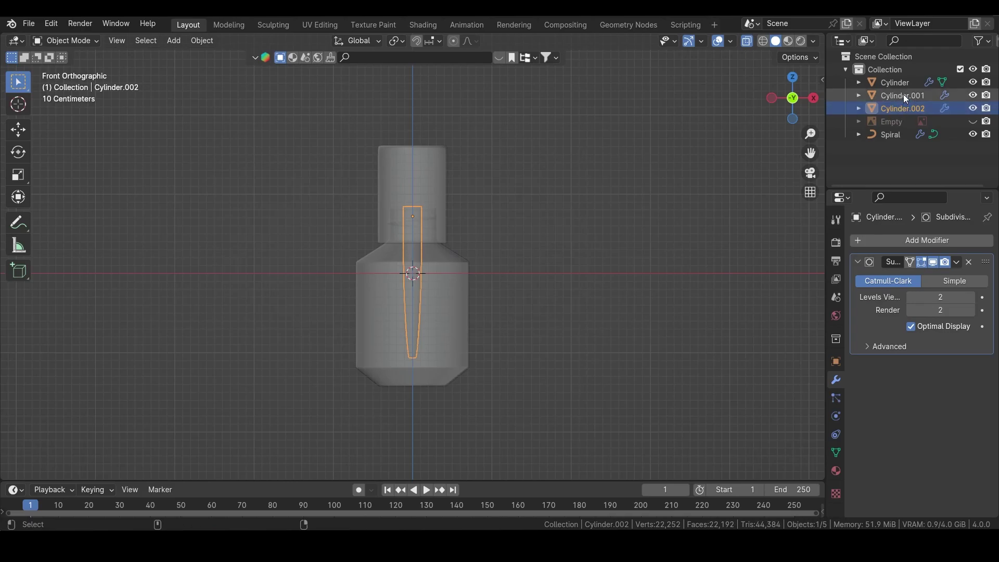
{"action": "key", "text": "ctrl+p"}
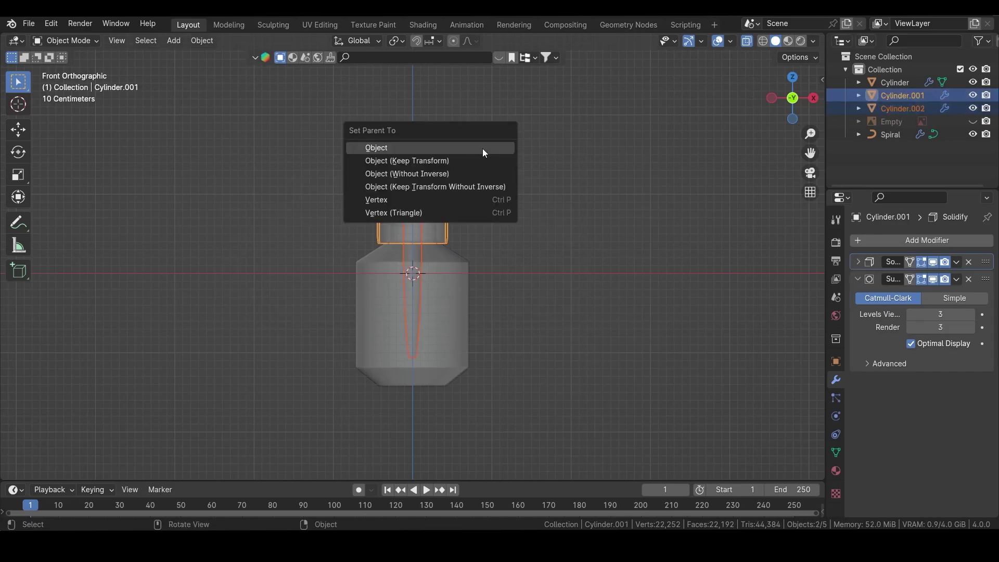
{"action": "left_click", "coordinate": [483, 161]}
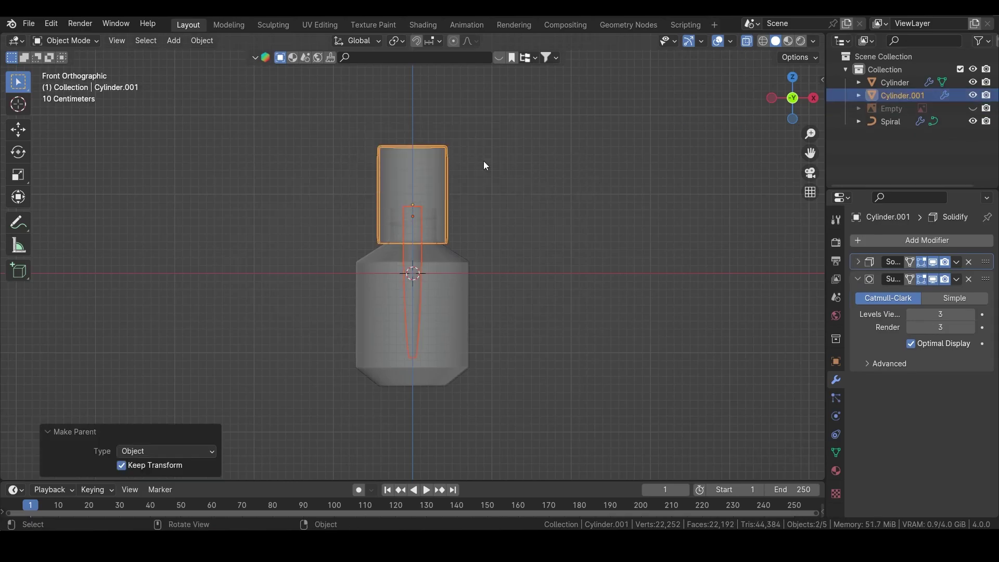
- With X-ray off, lift the cap along Z to check that the dropper tube follows, and return it to its place
{"action": "left_click", "coordinate": [595, 199]}
{"action": "left_click", "coordinate": [426, 175]}
{"action": "key", "text": "g"}
{"action": "right_click", "coordinate": [427, 175]}
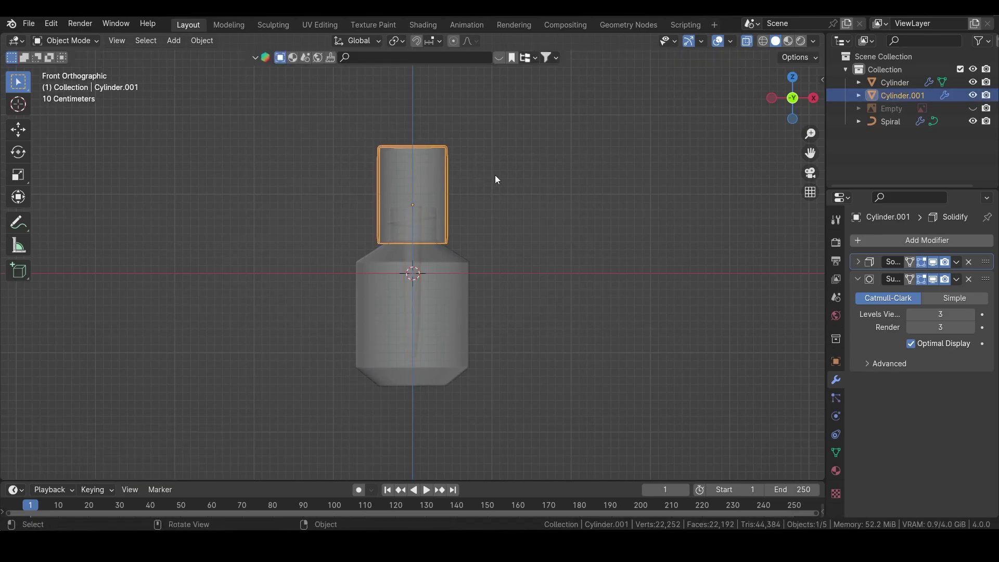
{"action": "key", "text": "alt+z"}
{"action": "key", "text": "g"}
{"action": "key", "text": "z"}
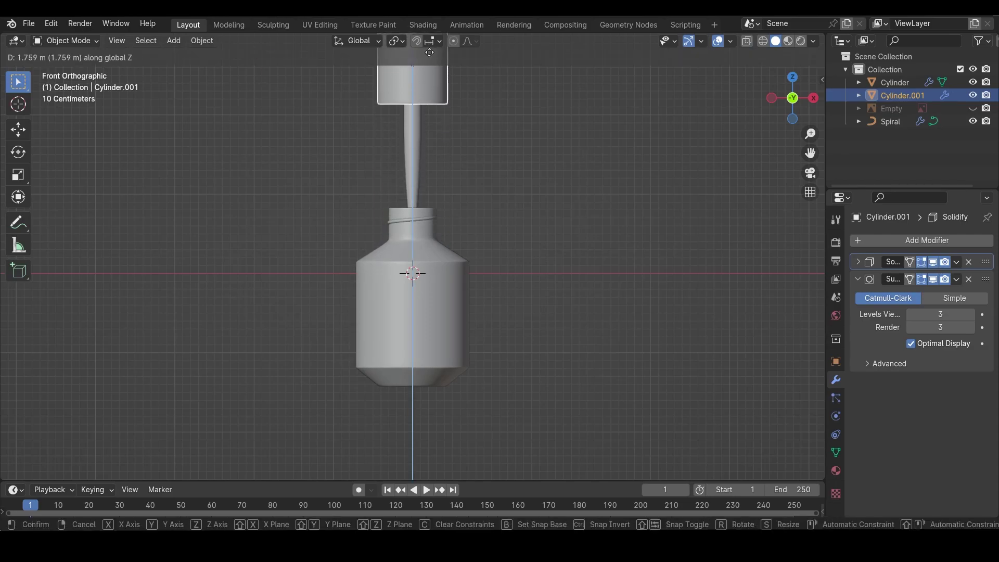
{"action": "left_click", "coordinate": [434, 140]}
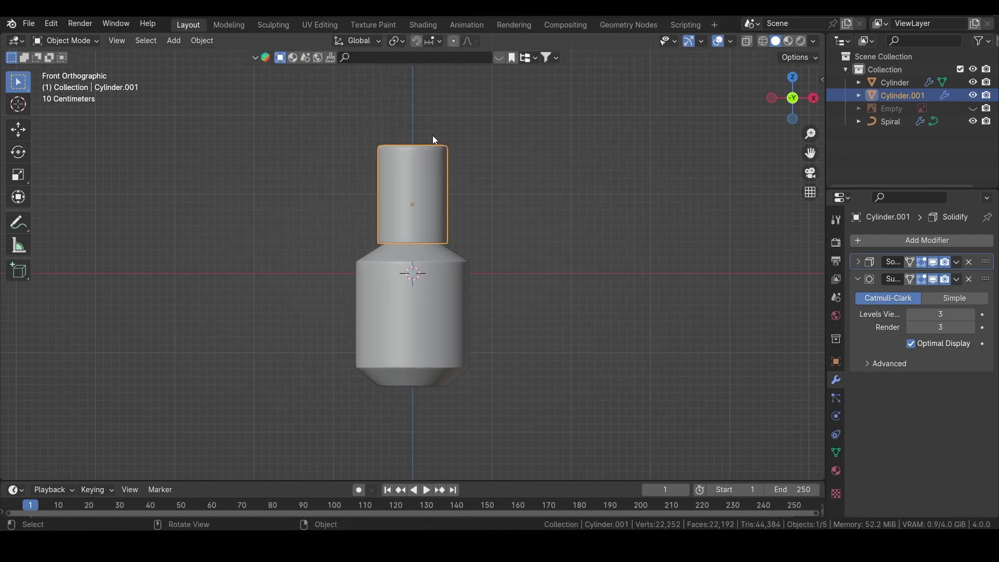
- Switch to the browser and examine the RATIONALE serum product page above The Ritual section
{"action": "scroll", "coordinate": [404, 305], "scroll_direction": "down", "scroll_amount": 1}
{"action": "left_click", "coordinate": [446, 295]}
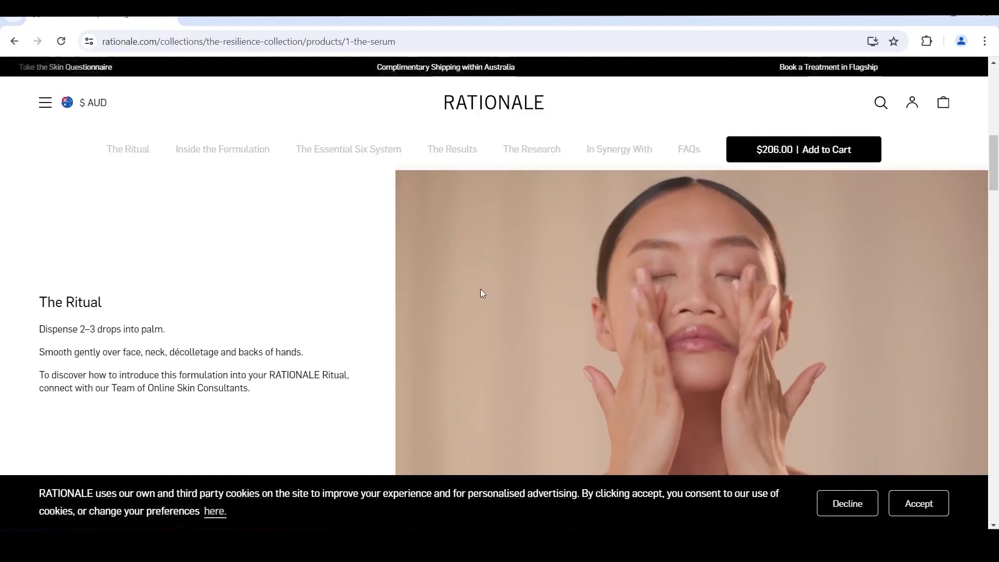
{"action": "scroll", "coordinate": [473, 290], "scroll_direction": "up", "scroll_amount": 4}
{"action": "scroll", "coordinate": [474, 290], "scroll_direction": "up", "scroll_amount": 4}
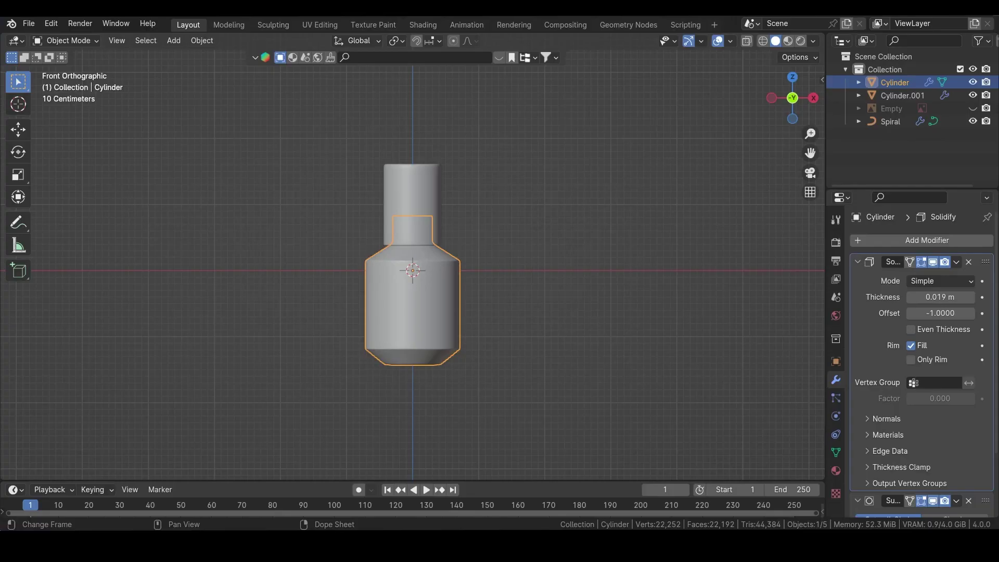
- Back in Blender, duplicate the bottle body's full ring of straight side faces in place and separate it into its own object
{"action": "scroll", "coordinate": [417, 310], "scroll_direction": "up", "scroll_amount": 2}
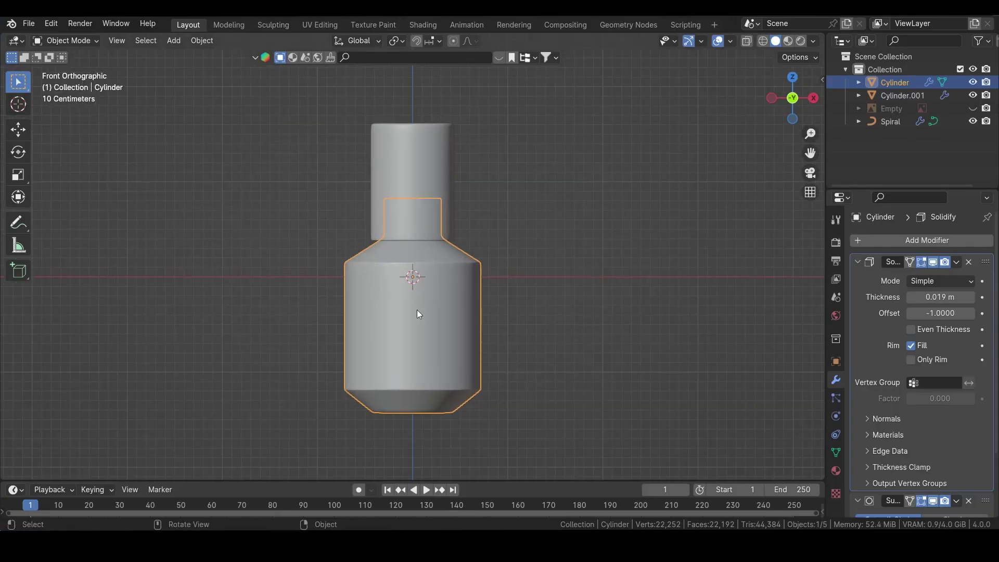
{"action": "key", "text": "Tab"}
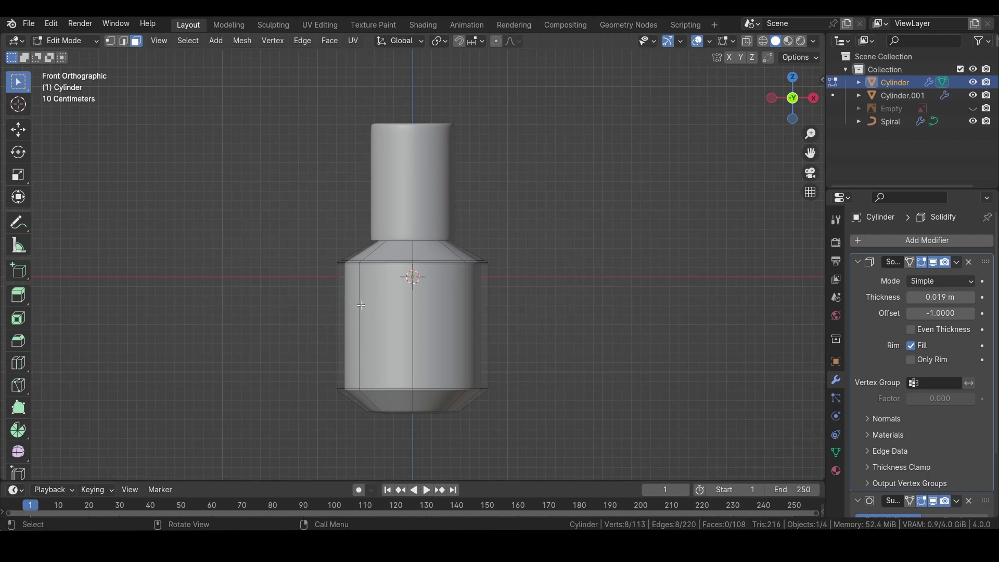
{"action": "left_click_drag", "start_coordinate": [291, 288], "coordinate": [542, 342]}
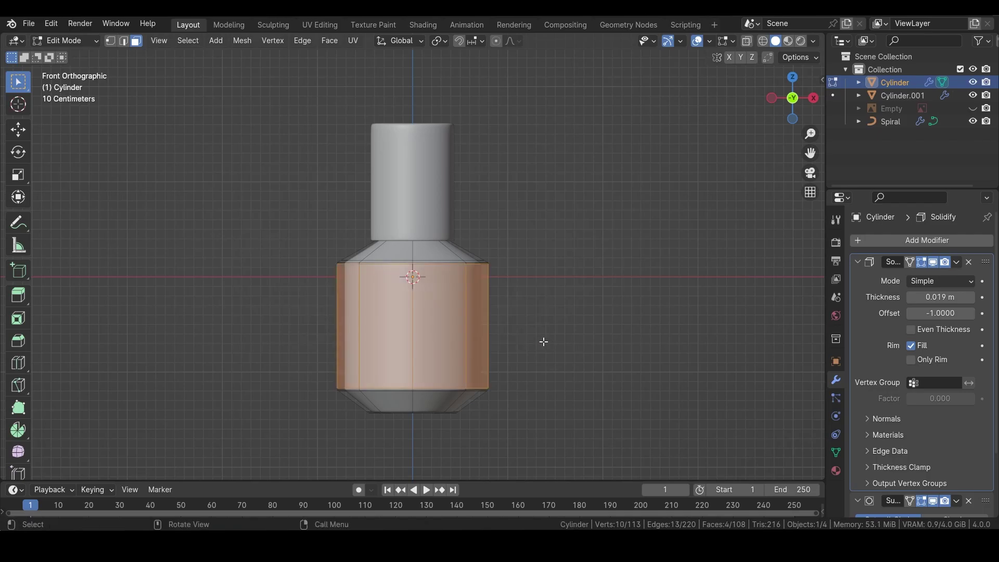
{"action": "key", "text": "alt+z"}
{"action": "left_click_drag", "start_coordinate": [288, 298], "coordinate": [570, 345]}
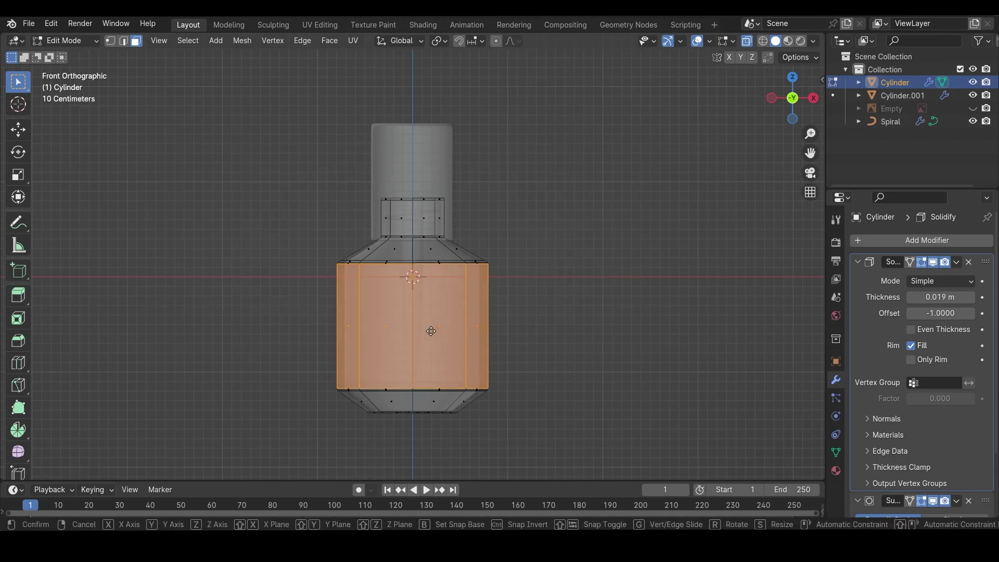
{"action": "key", "text": "shift+d"}
{"action": "right_click", "coordinate": [442, 302]}
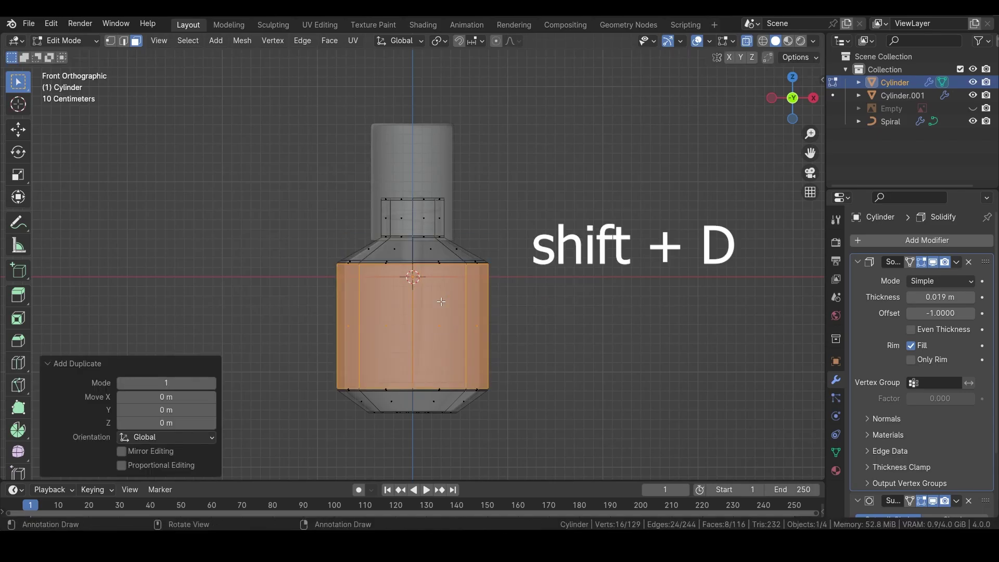
{"action": "key", "text": "p"}
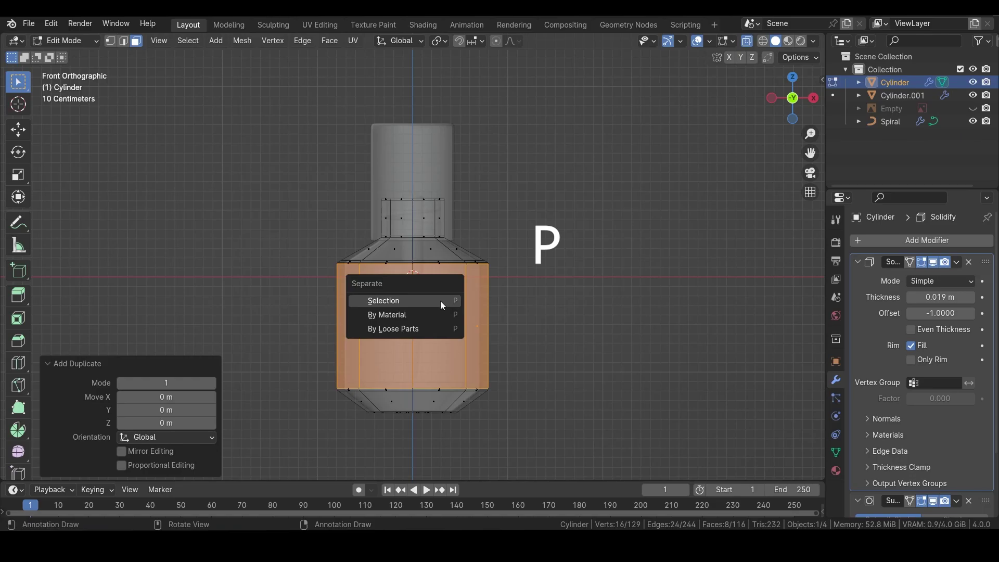
{"action": "left_click", "coordinate": [426, 301]}
{"action": "key", "text": "Tab"}
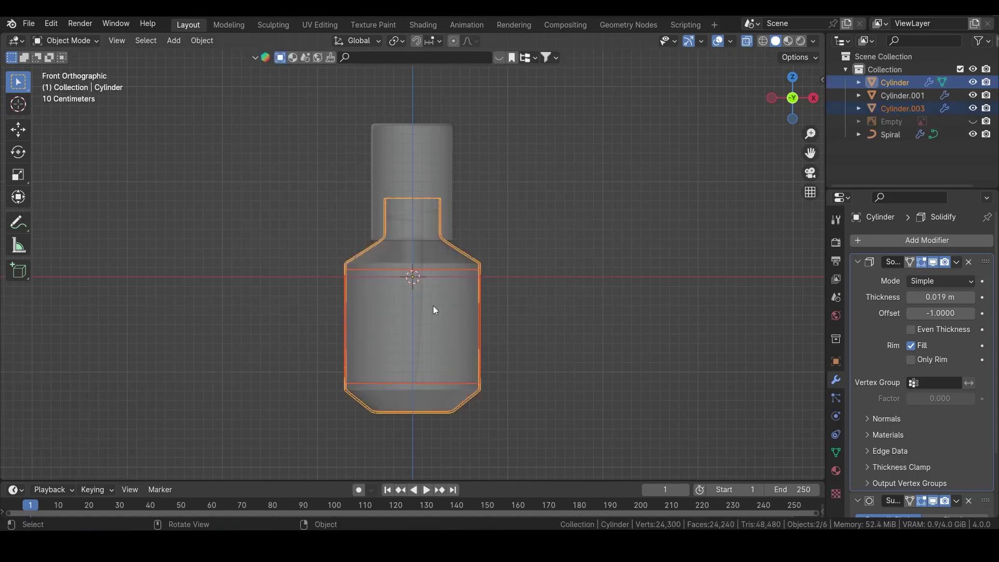
- Remove the Solidify modifier from the separated label band and turn off X-ray
{"action": "left_click", "coordinate": [457, 312]}
{"action": "left_click", "coordinate": [857, 262]}
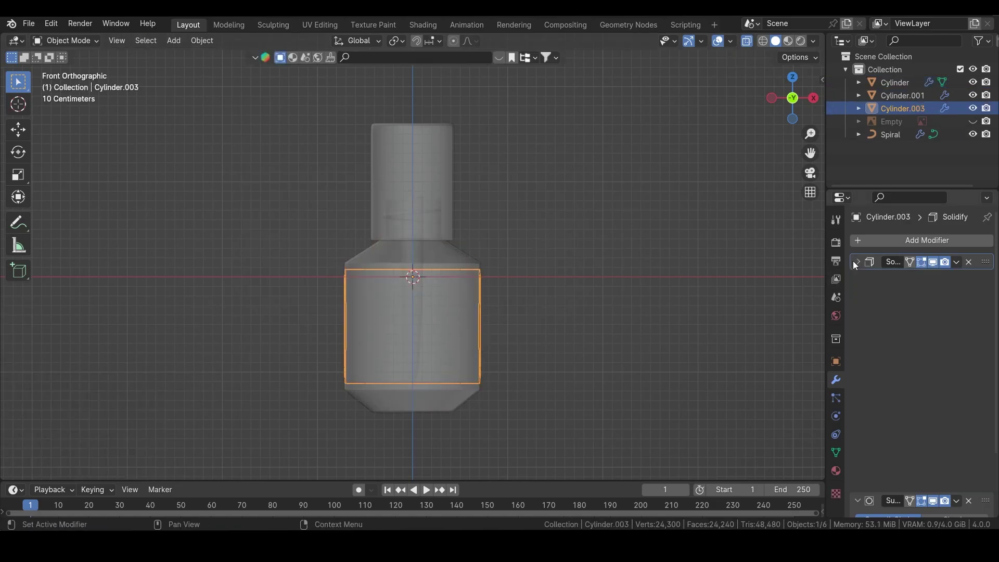
{"action": "left_click", "coordinate": [969, 262]}
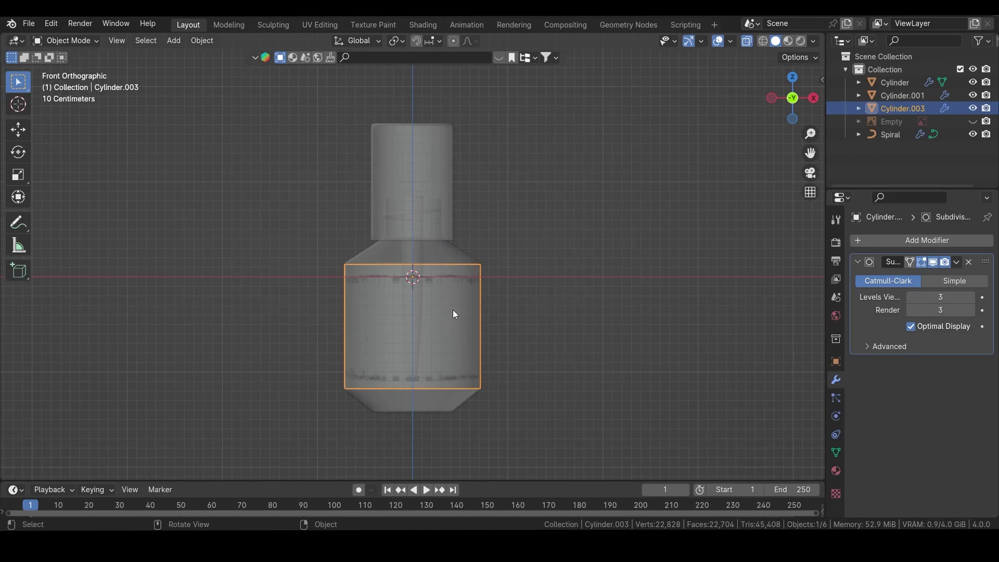
{"action": "key", "text": "alt+z"}
{"action": "key", "text": "Tab"}
{"action": "key", "text": "Tab"}
- Set the label band's origin to its geometry and scale the band by 1.010
{"action": "right_click", "coordinate": [436, 318]}
{"action": "mouse_move", "coordinate": [445, 334]}
{"action": "left_click", "coordinate": [527, 348]}
{"action": "key", "text": "s"}
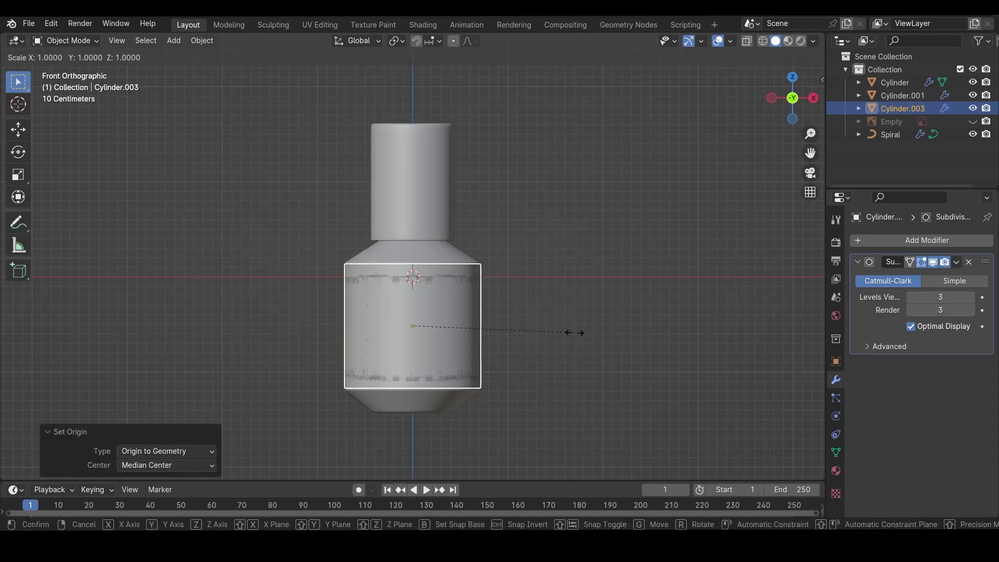
{"action": "left_click", "coordinate": [591, 332]}
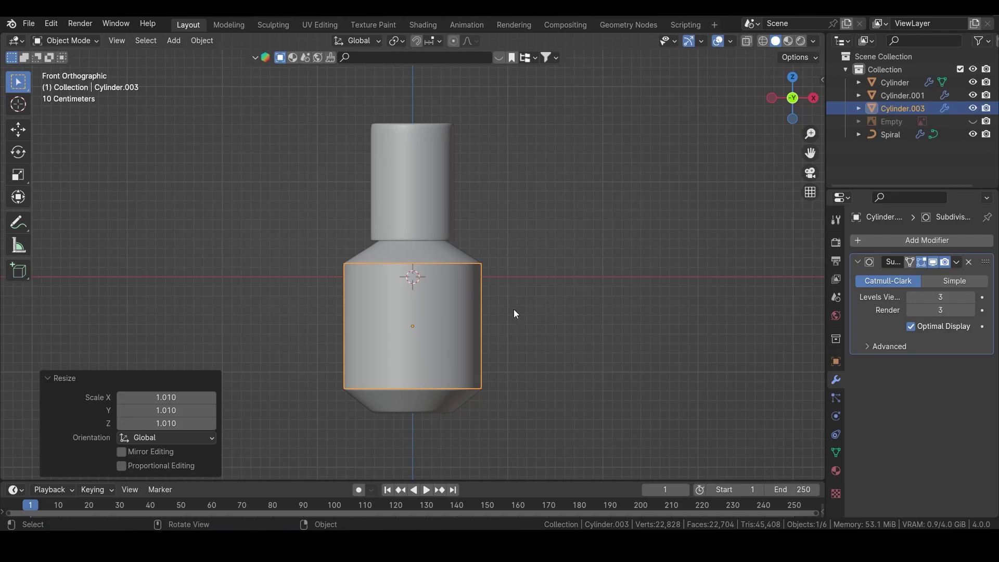
- In Edit Mode with X-ray, lower the label band's top vertices slightly along Z
{"action": "key", "text": "Tab"}
{"action": "key", "text": "alt+z"}
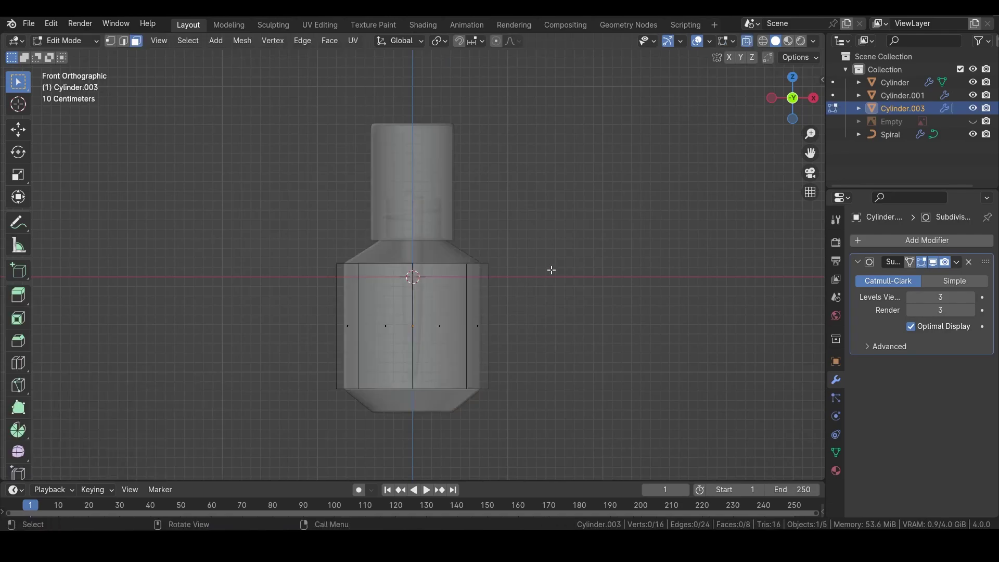
{"action": "key", "text": "1"}
{"action": "left_click_drag", "start_coordinate": [574, 228], "coordinate": [111, 304]}
{"action": "key", "text": "g"}
{"action": "key", "text": "z"}
{"action": "left_click", "coordinate": [376, 307]}
- Raise the label band's bottom vertices about 0.093 m along Z and show the reference image for comparison
{"action": "left_click_drag", "start_coordinate": [545, 361], "coordinate": [254, 410]}
{"action": "key", "text": "g"}
{"action": "key", "text": "z"}
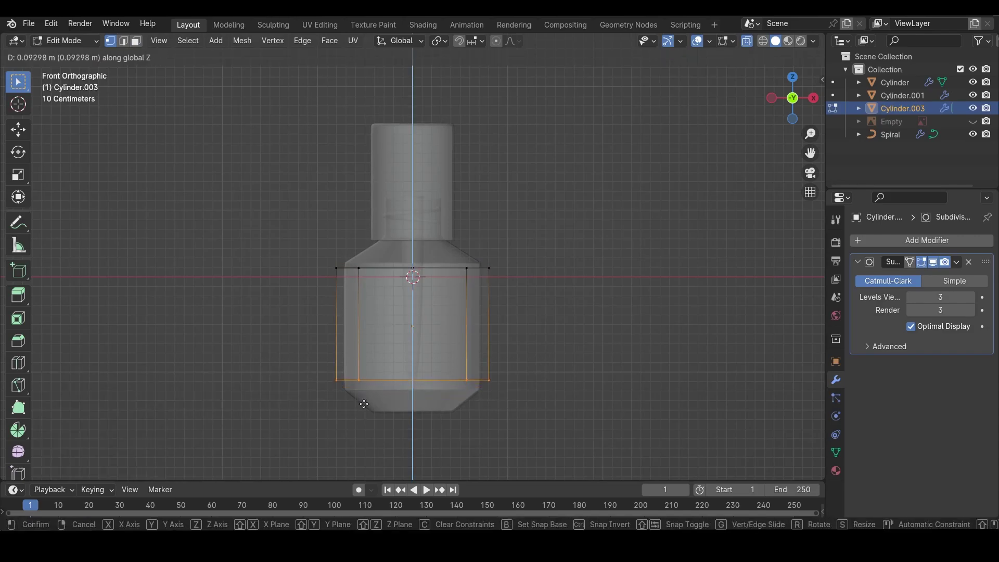
{"action": "left_click", "coordinate": [365, 401]}
{"action": "left_click", "coordinate": [973, 122]}
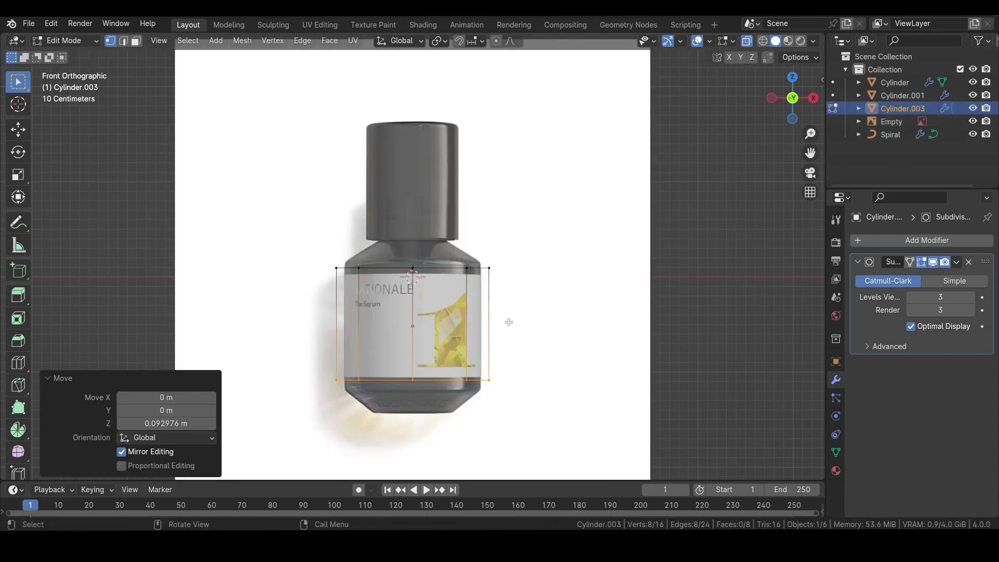
- Raise the label band's bottom vertices about 0.027 m and lower its top vertices to fit the reference label, leaving Edit Mode
{"action": "key", "text": "g"}
{"action": "key", "text": "z"}
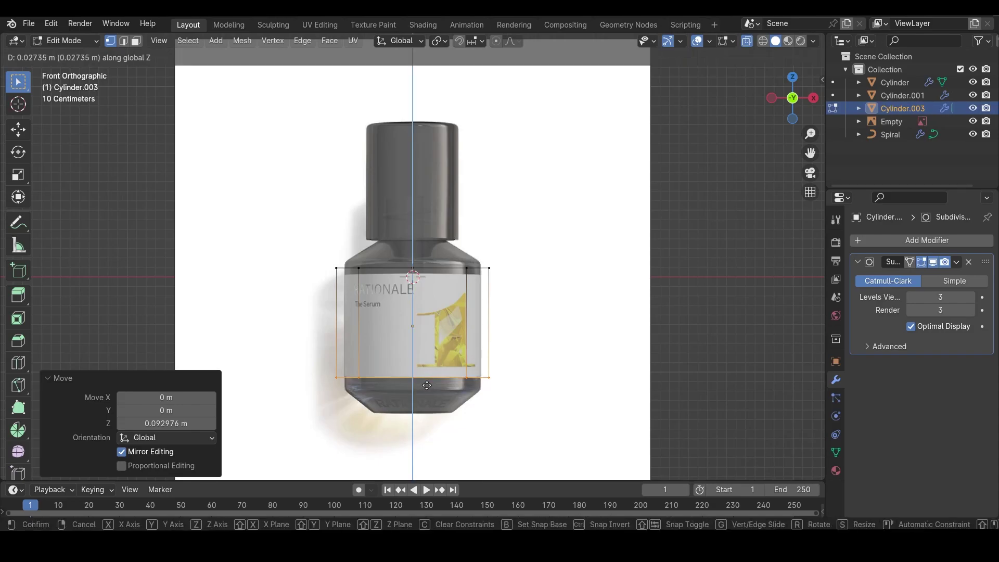
{"action": "left_click", "coordinate": [427, 385]}
{"action": "left_click_drag", "start_coordinate": [282, 242], "coordinate": [617, 292]}
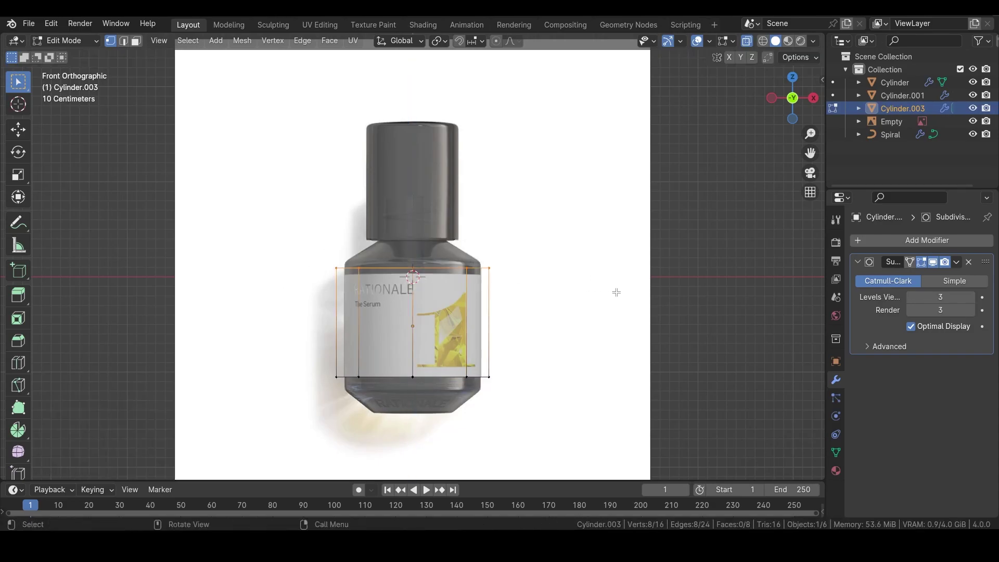
{"action": "key", "text": "g"}
{"action": "key", "text": "z"}
{"action": "left_click", "coordinate": [463, 302]}
{"action": "key", "text": "Tab"}
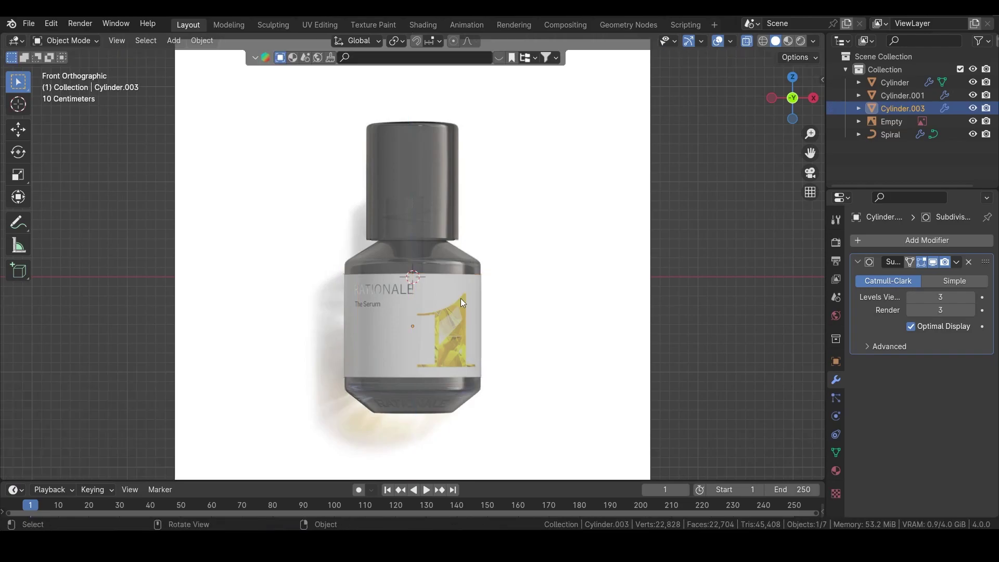
{"action": "middle_click_drag", "start_coordinate": [449, 350], "coordinate": [468, 292]}
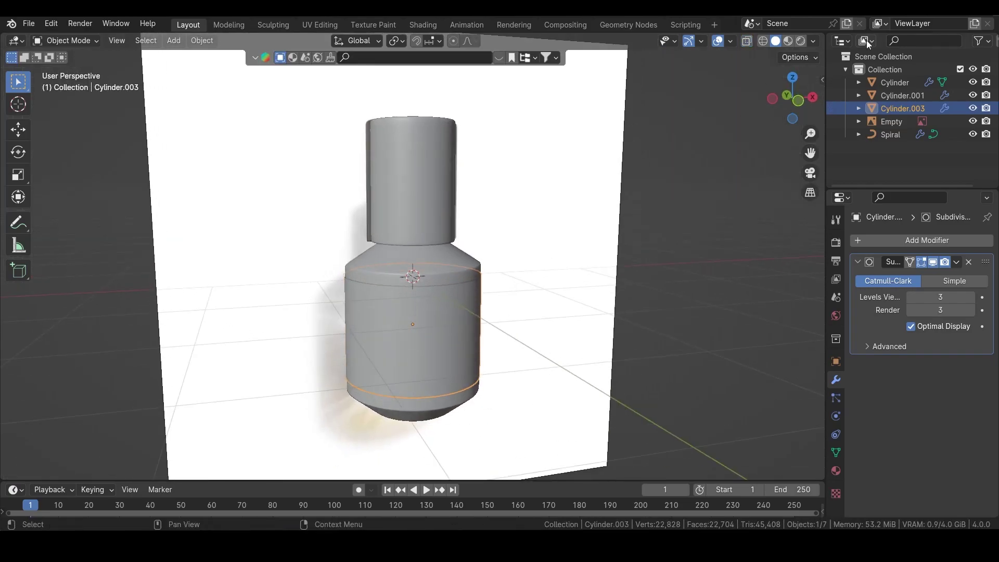
- Set the viewport object colour to Random and hide the reference image
{"action": "left_click", "coordinate": [812, 41]}
{"action": "left_click", "coordinate": [804, 248]}
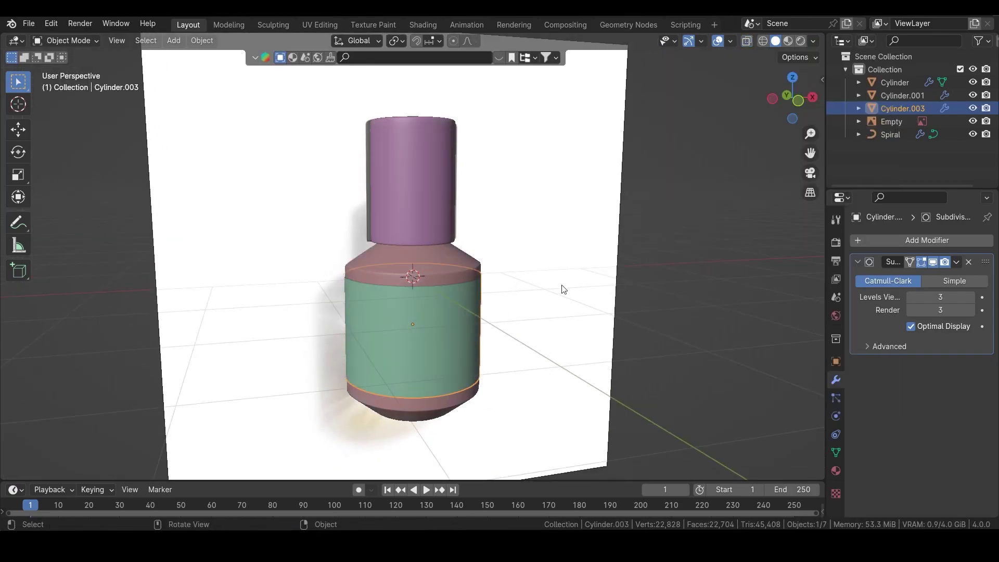
{"action": "scroll", "coordinate": [679, 249], "scroll_direction": "down", "scroll_amount": 1}
{"action": "left_click", "coordinate": [679, 248]}
{"action": "left_click", "coordinate": [973, 121]}
{"action": "middle_click_drag", "start_coordinate": [573, 156], "coordinate": [405, 235]}
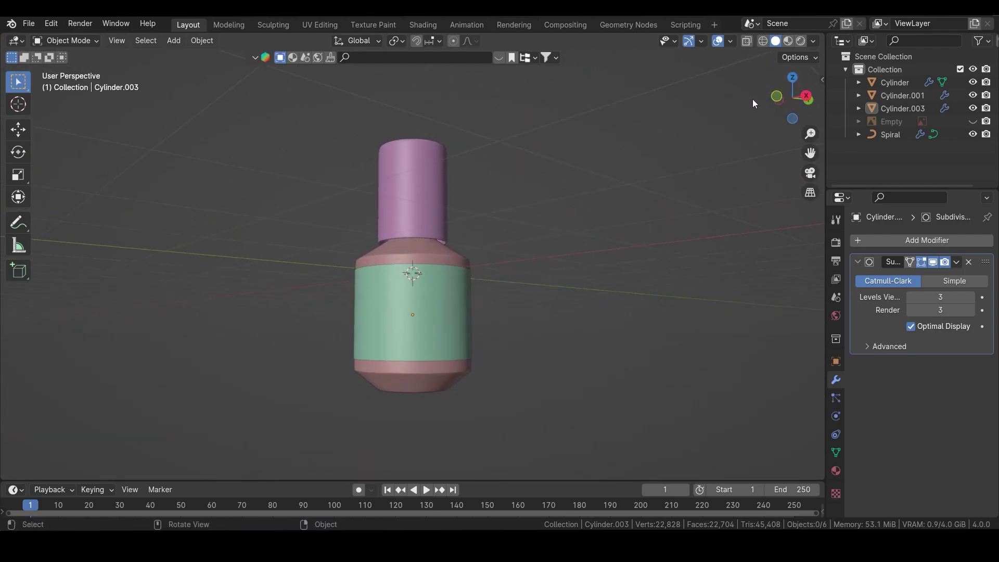
- Split the viewport into Material Preview and a Shader Editor with its sidebar hidden
{"action": "left_click_drag", "start_coordinate": [821, 33], "coordinate": [468, 234]}
{"action": "scroll", "coordinate": [259, 251], "scroll_direction": "up", "scroll_amount": 4}
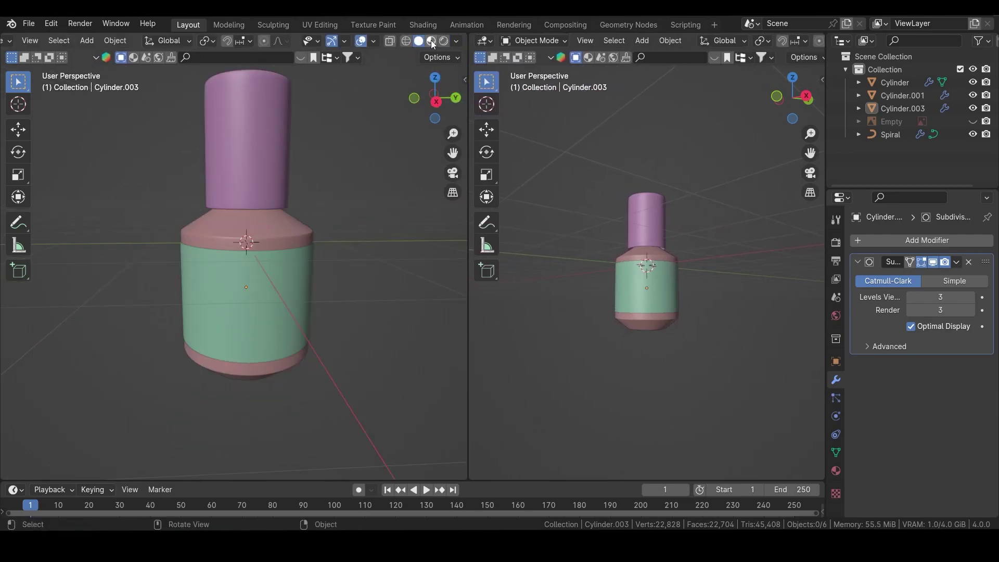
{"action": "left_click", "coordinate": [431, 41]}
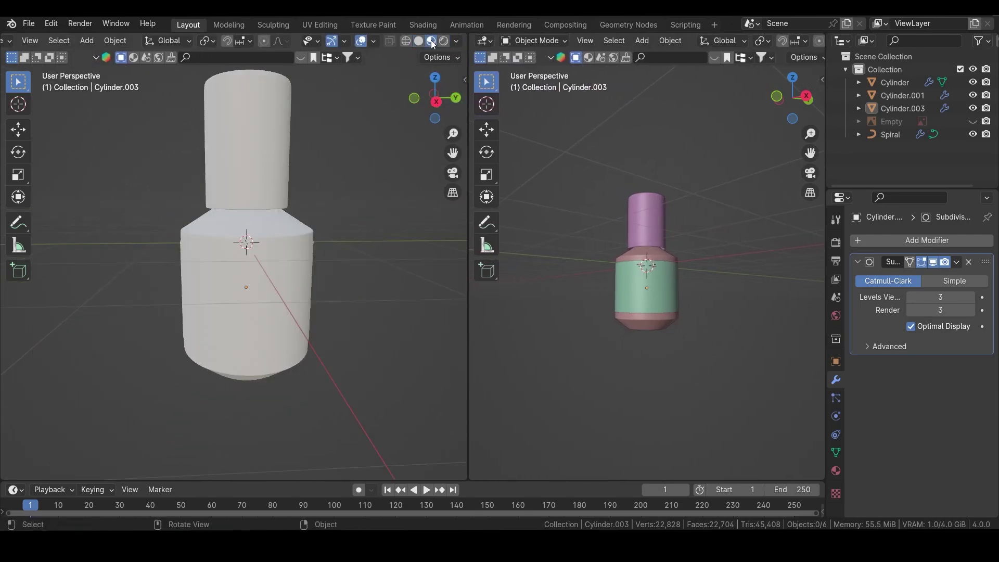
{"action": "left_click", "coordinate": [485, 40]}
{"action": "left_click", "coordinate": [527, 163]}
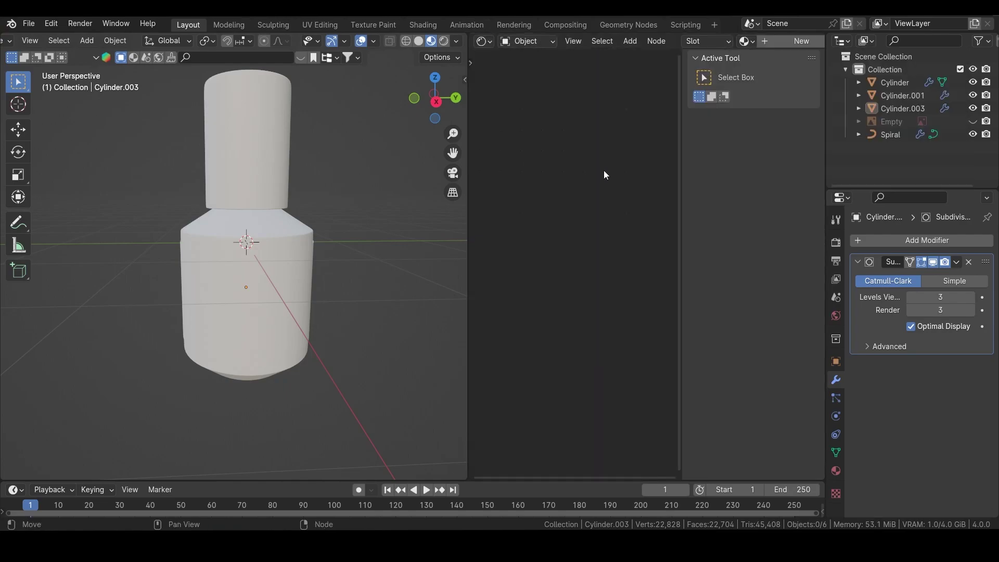
{"action": "key", "text": "n"}
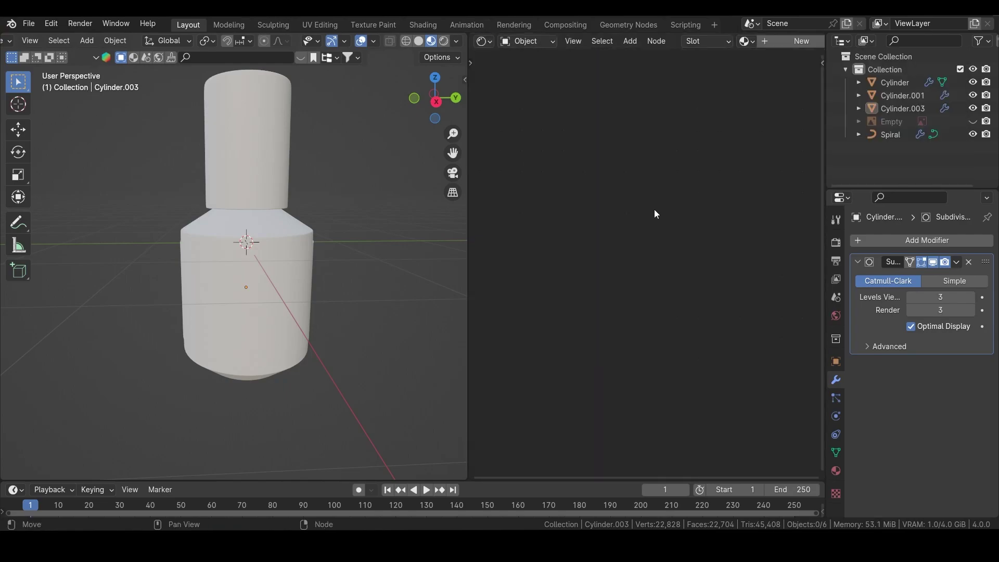
{"action": "scroll", "coordinate": [308, 213], "scroll_direction": "up", "scroll_amount": 2}
{"action": "scroll", "coordinate": [308, 212], "scroll_direction": "down", "scroll_amount": 3}
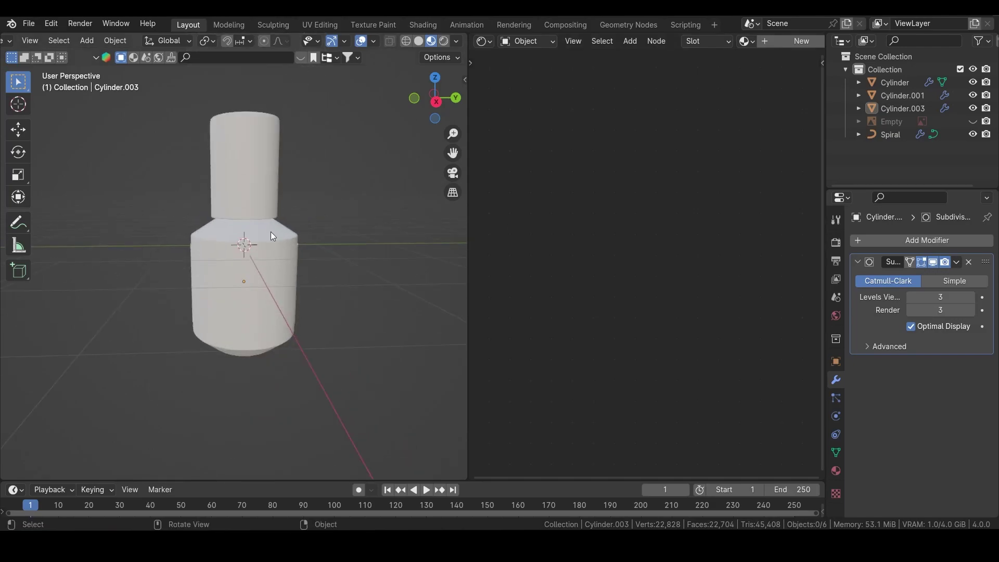
- Create a new material on the bottle body and set its Base Color to near black, value 0.007
{"action": "left_click", "coordinate": [271, 233]}
{"action": "left_click", "coordinate": [778, 42]}
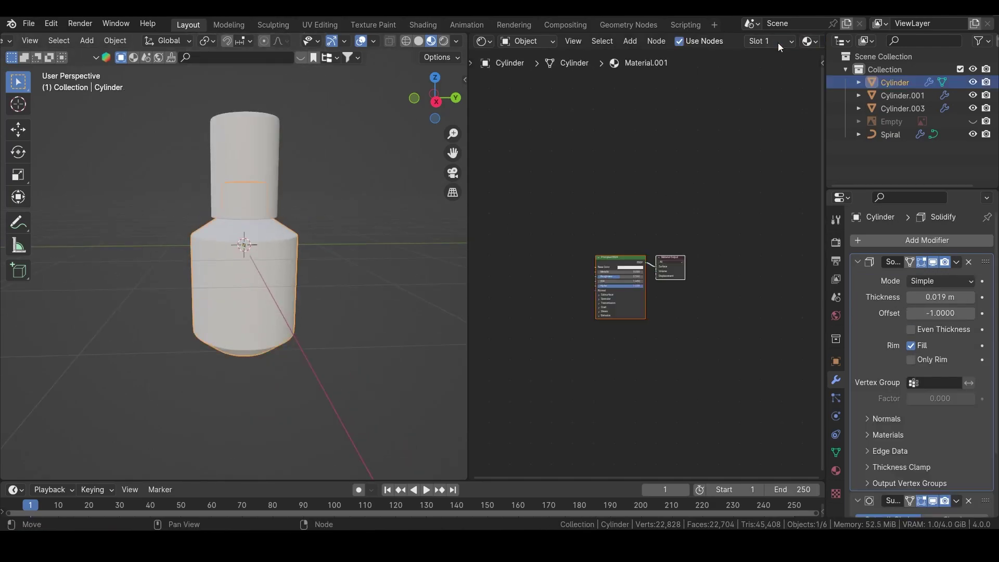
{"action": "scroll", "coordinate": [669, 339], "scroll_direction": "up", "scroll_amount": 3}
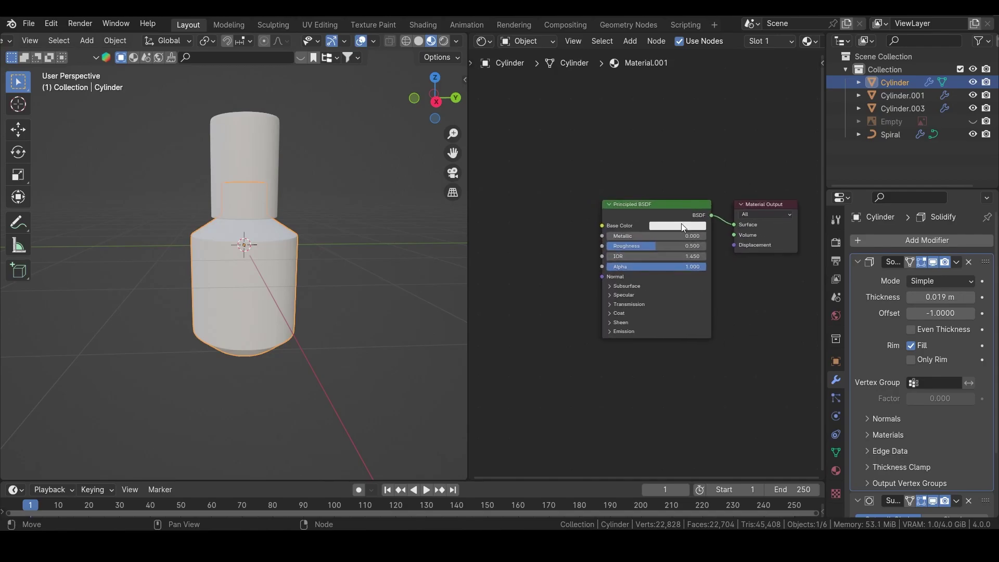
{"action": "left_click", "coordinate": [693, 225]}
{"action": "left_click_drag", "start_coordinate": [744, 129], "coordinate": [741, 159]}
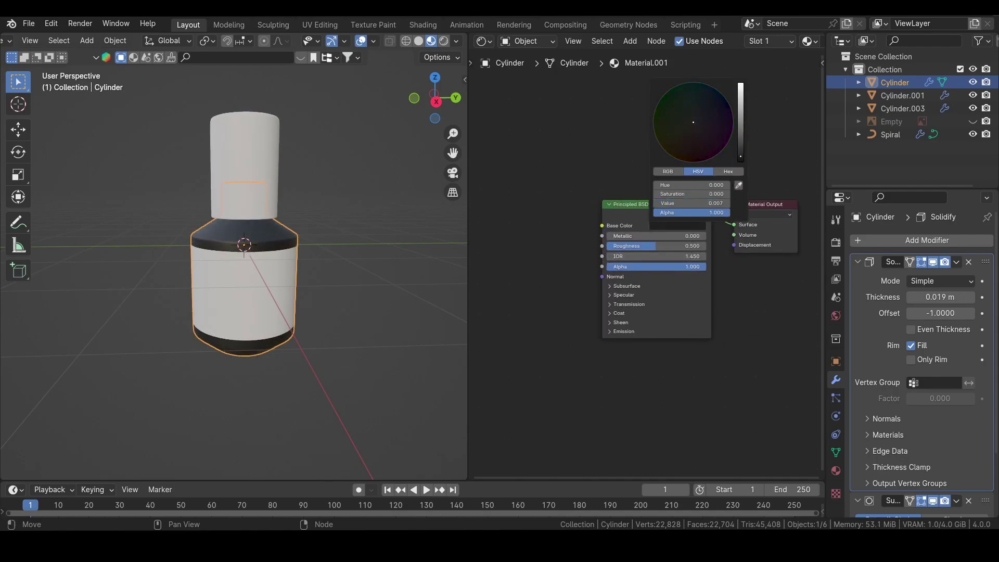
{"action": "scroll", "coordinate": [292, 302], "scroll_direction": "up", "scroll_amount": 2}
{"action": "middle_click_drag", "start_coordinate": [292, 302], "coordinate": [214, 272]}
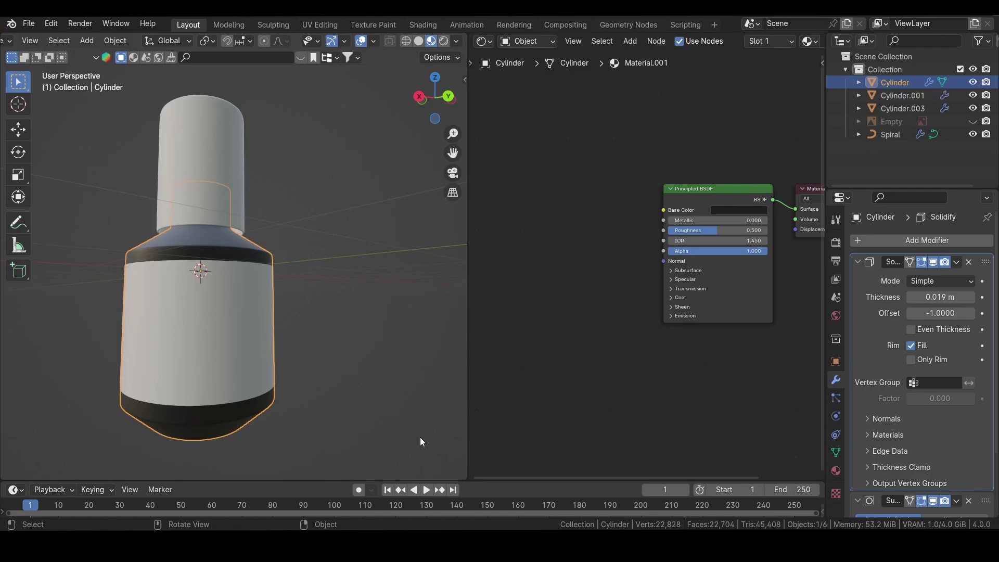
- Import imperfection_0002_roughness_2k.jpg as an image node and link its Color to the Principled BSDF's Roughness
{"action": "left_click_drag", "start_coordinate": [439, 498], "coordinate": [505, 192]}
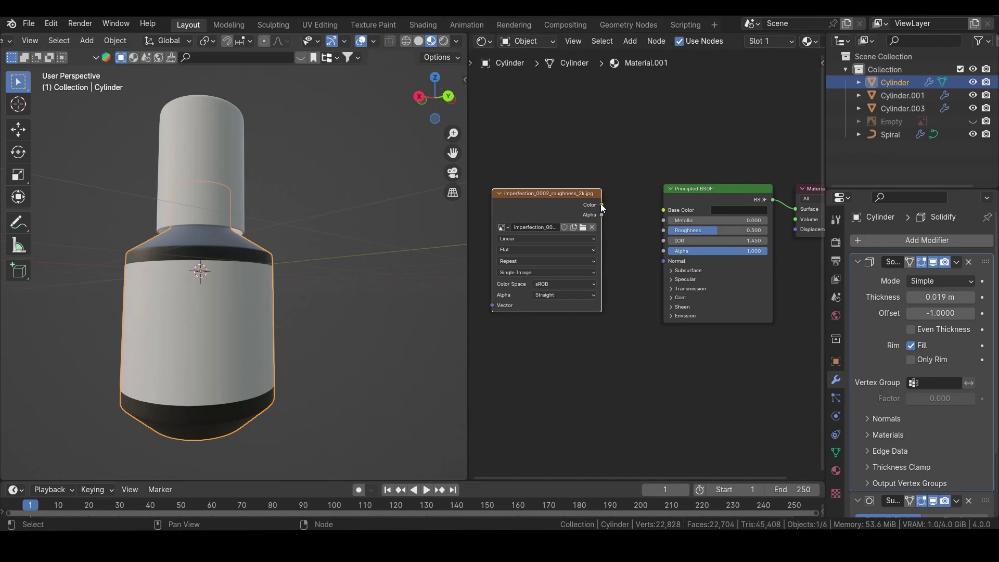
{"action": "left_click_drag", "start_coordinate": [602, 204], "coordinate": [664, 230]}
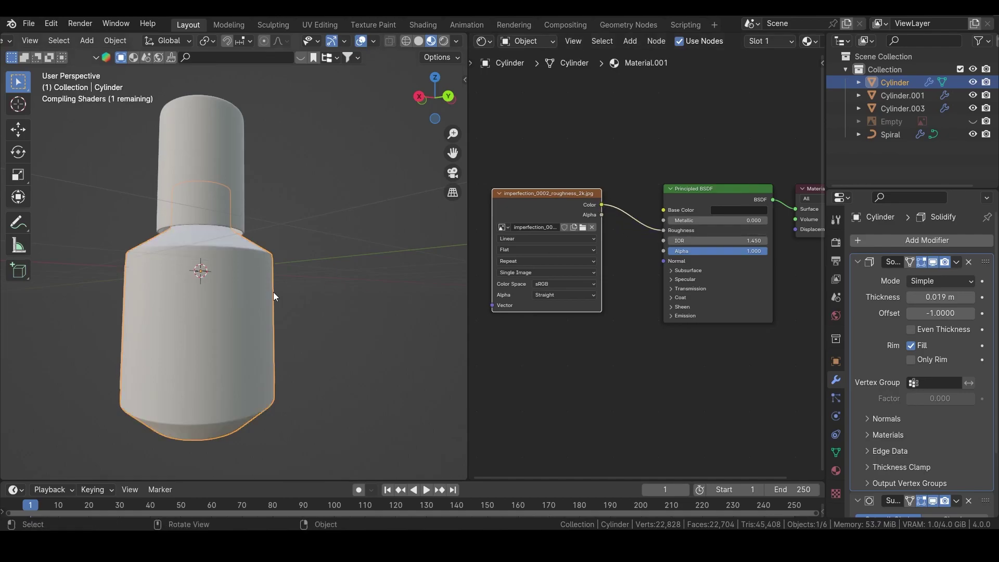
{"action": "middle_click_drag", "start_coordinate": [145, 272], "coordinate": [238, 300]}
{"action": "scroll", "coordinate": [207, 289], "scroll_direction": "up", "scroll_amount": 4}
{"action": "left_click_drag", "start_coordinate": [523, 217], "coordinate": [524, 281]}
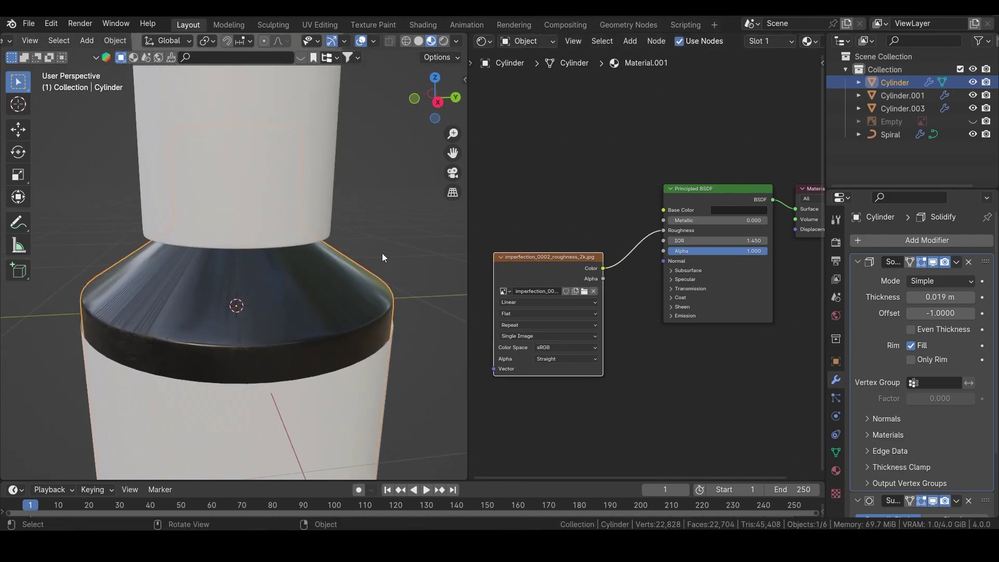
- Add an Image Texture node, link it to Base Color and create a new image for it with generated type UV Grid
{"action": "key", "text": "shift+a"}
{"action": "left_click", "coordinate": [532, 196]}
{"action": "type", "text": "IMAGE"}
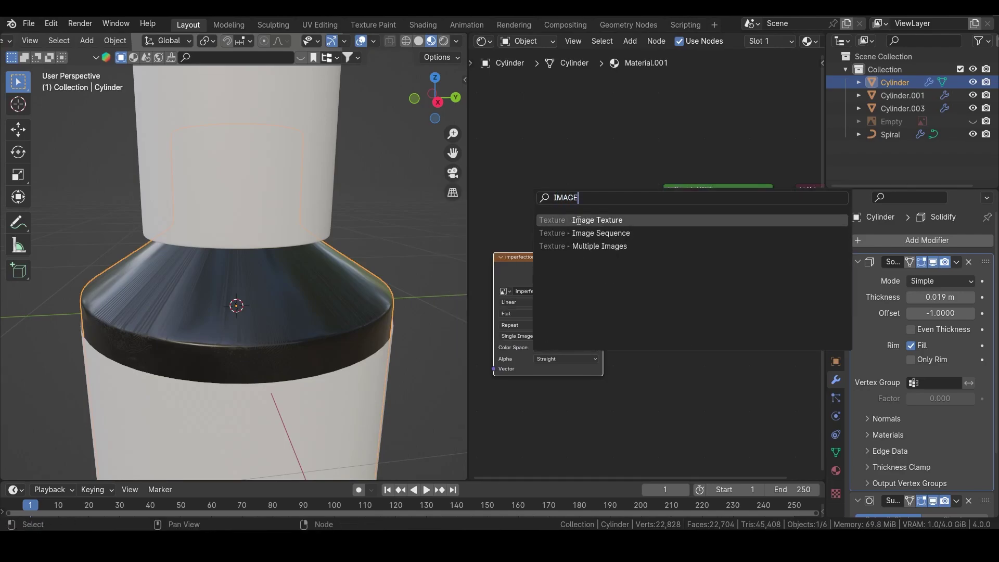
{"action": "key", "text": "Return"}
{"action": "left_click", "coordinate": [583, 158]}
{"action": "left_click_drag", "start_coordinate": [603, 163], "coordinate": [665, 210]}
{"action": "left_click", "coordinate": [541, 186]}
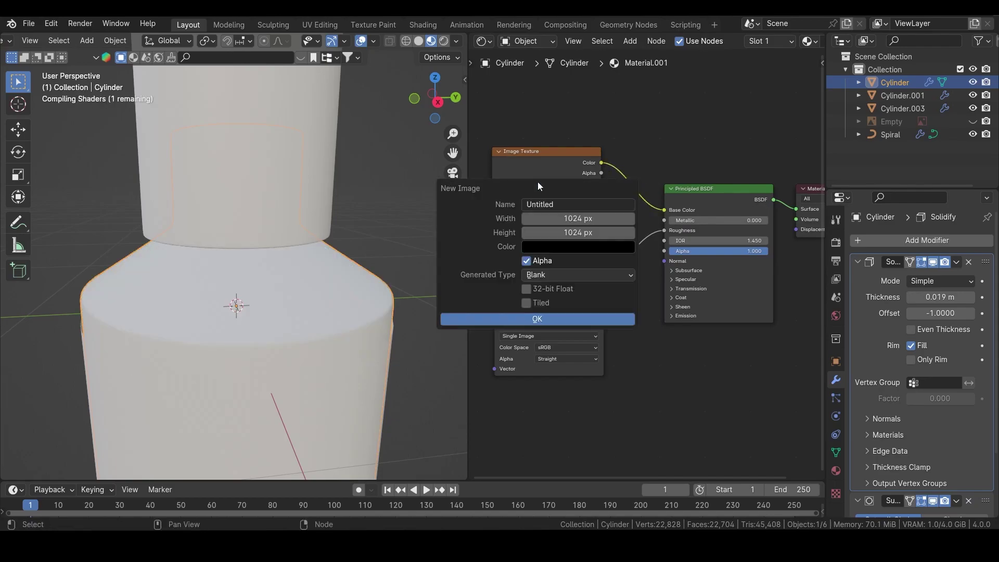
{"action": "left_click", "coordinate": [551, 275]}
{"action": "left_click", "coordinate": [550, 304]}
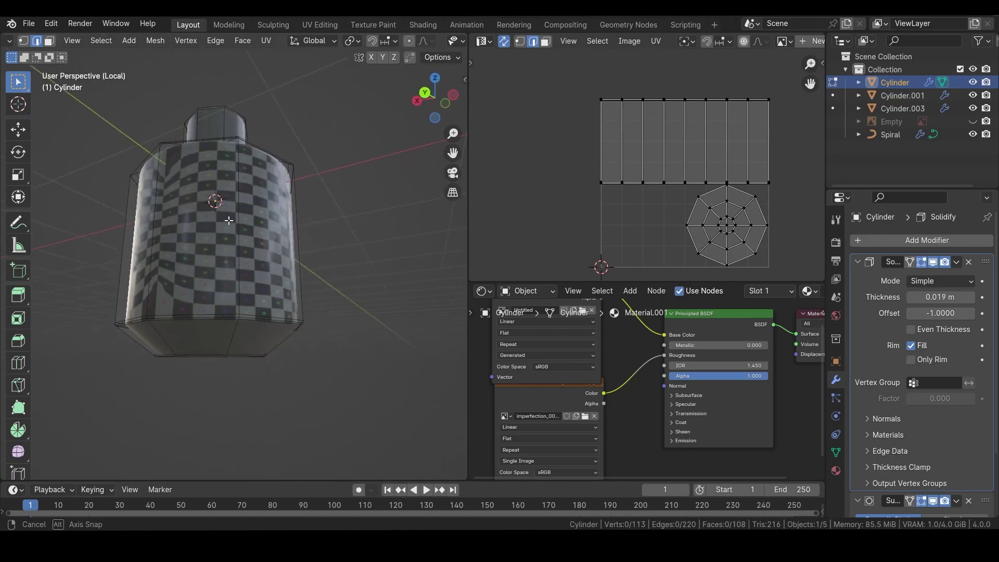
- Mark the vertical edge line down the back of the bottle body, from the neck to the base, as a seam
{"action": "middle_click_drag", "start_coordinate": [228, 220], "coordinate": [278, 271]}
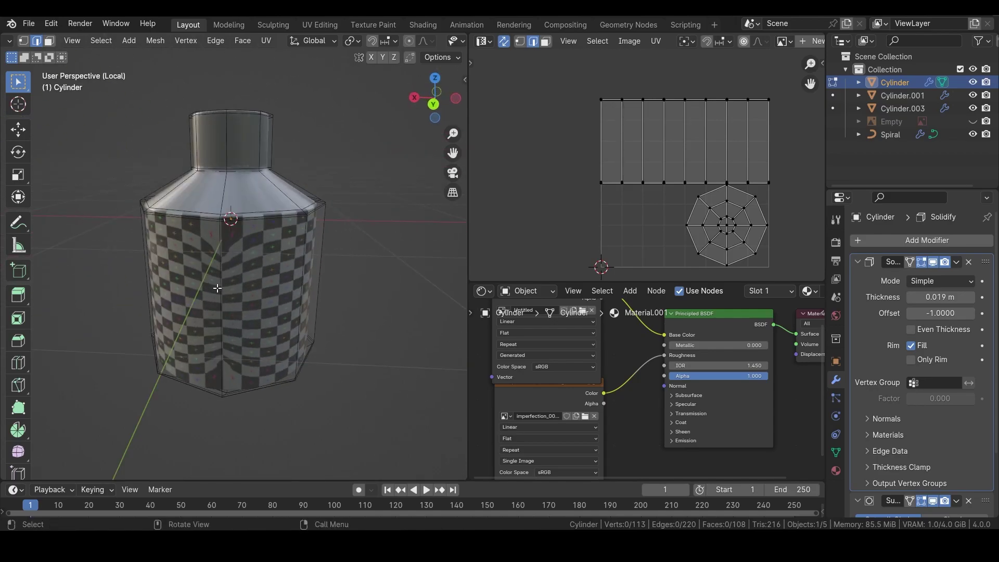
{"action": "middle_click_drag", "start_coordinate": [232, 304], "coordinate": [230, 372]}
{"action": "key", "text": "grave"}
{"action": "left_click", "coordinate": [201, 269]}
{"action": "left_click", "coordinate": [302, 314], "text": "alt"}
{"action": "left_click_drag", "start_coordinate": [158, 272], "coordinate": [278, 376], "text": "ctrl"}
{"action": "middle_click_drag", "start_coordinate": [124, 354], "coordinate": [238, 283]}
{"action": "left_click", "coordinate": [244, 298], "text": "shift"}
{"action": "middle_click_drag", "start_coordinate": [246, 323], "coordinate": [148, 356]}
{"action": "left_click_drag", "start_coordinate": [187, 125], "coordinate": [252, 262], "text": "ctrl"}
{"action": "middle_click_drag", "start_coordinate": [253, 264], "coordinate": [292, 296]}
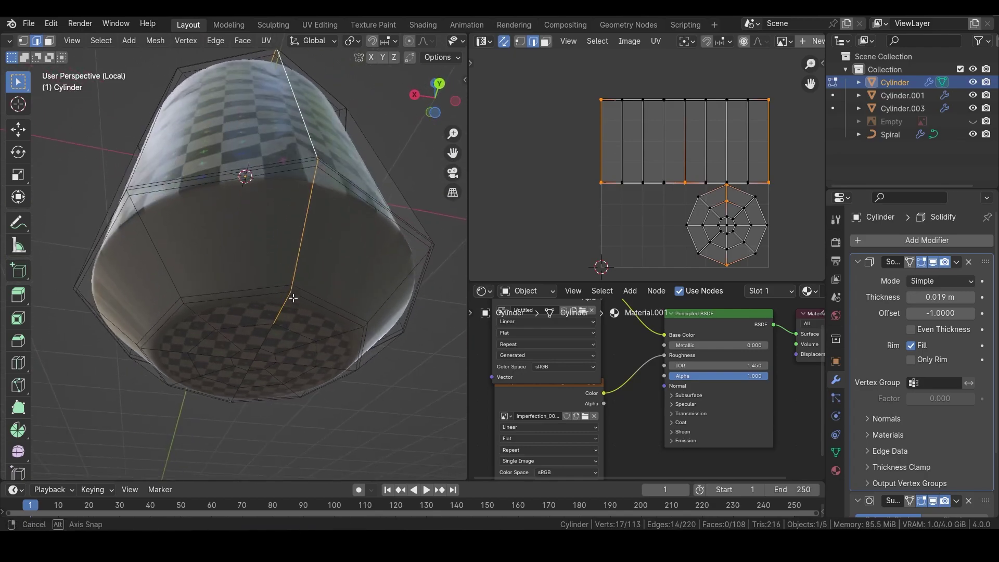
{"action": "scroll", "coordinate": [359, 156], "scroll_direction": "down", "scroll_amount": 5}
{"action": "middle_click_drag", "start_coordinate": [337, 180], "coordinate": [311, 274]}
{"action": "key", "text": "ctrl"}
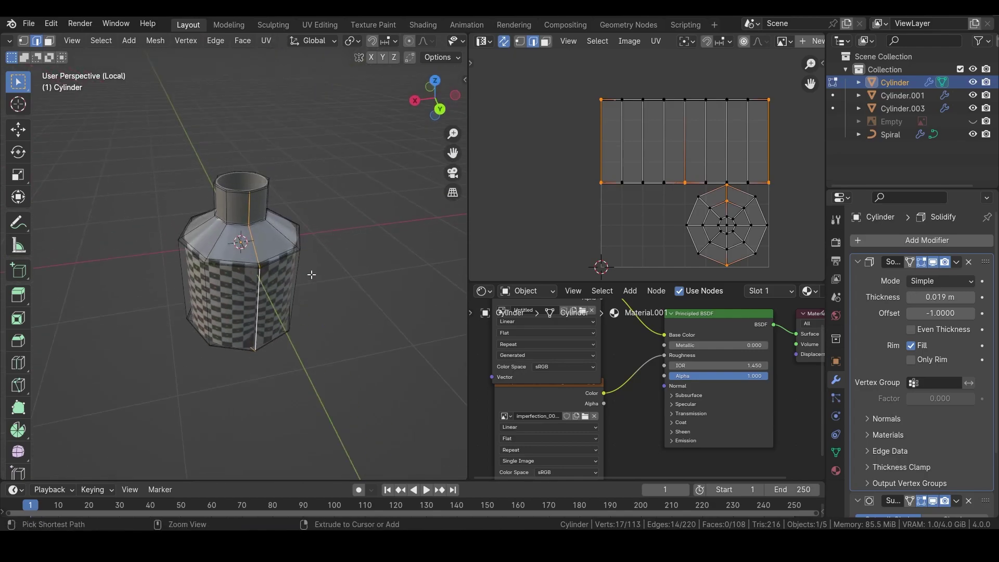
{"action": "key", "text": "ctrl+e"}
{"action": "left_click", "coordinate": [311, 273]}
- Mark the inner edge loop on the underside of the bottle as a seam
{"action": "middle_click_drag", "start_coordinate": [313, 313], "coordinate": [292, 214]}
{"action": "scroll", "coordinate": [265, 281], "scroll_direction": "up", "scroll_amount": 4}
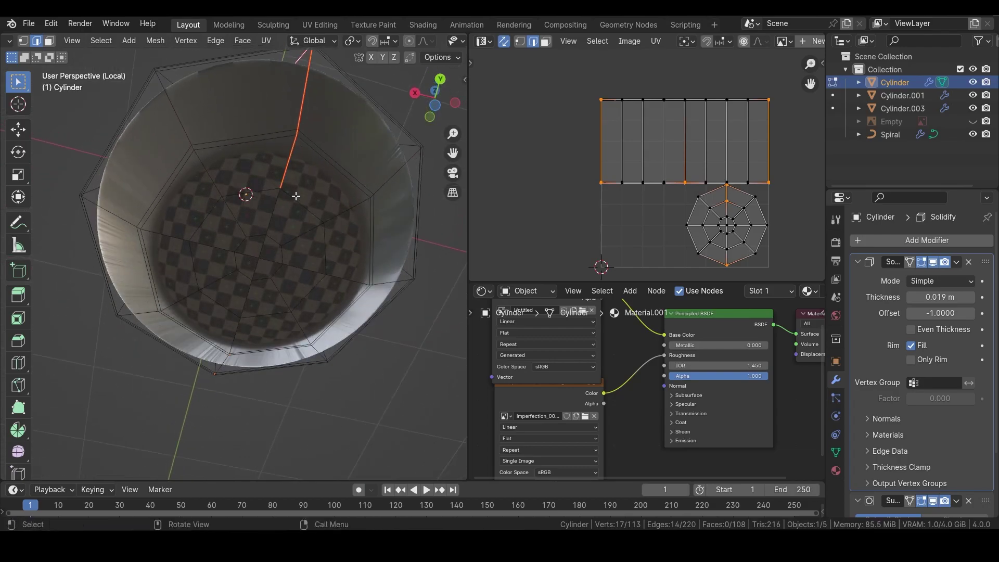
{"action": "left_click", "coordinate": [296, 196], "text": "alt"}
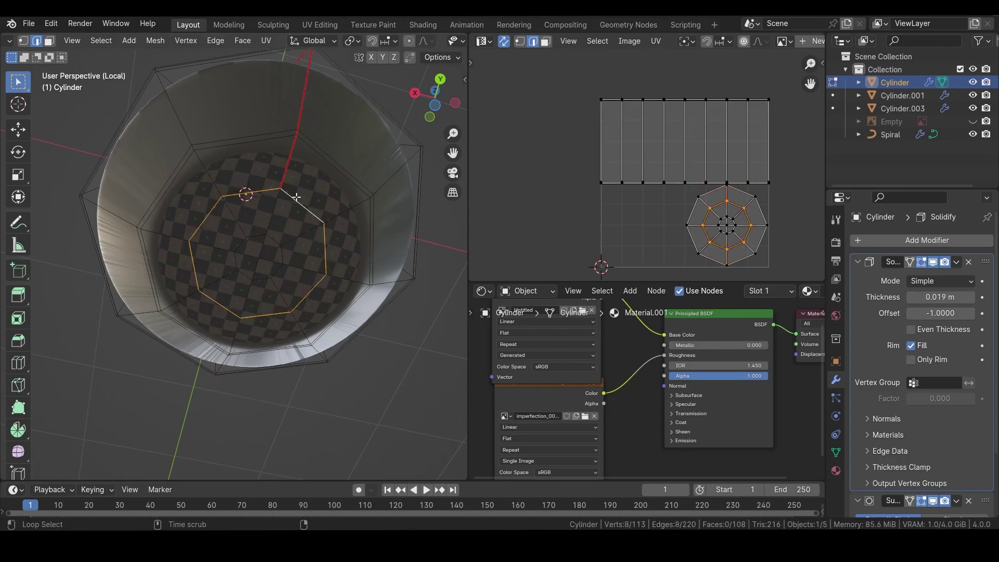
{"action": "key", "text": "ctrl+e"}
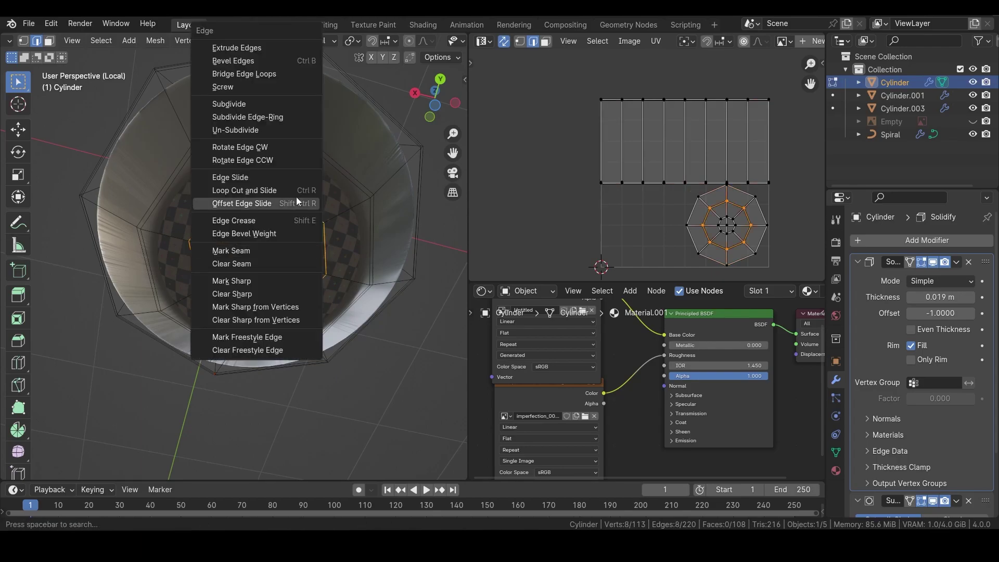
{"action": "left_click", "coordinate": [266, 253]}
- Select the whole bottle mesh and unwrap its UVs
{"action": "scroll", "coordinate": [266, 253], "scroll_direction": "down", "scroll_amount": 3}
{"action": "middle_click_drag", "start_coordinate": [310, 167], "coordinate": [287, 212]}
{"action": "key", "text": "a"}
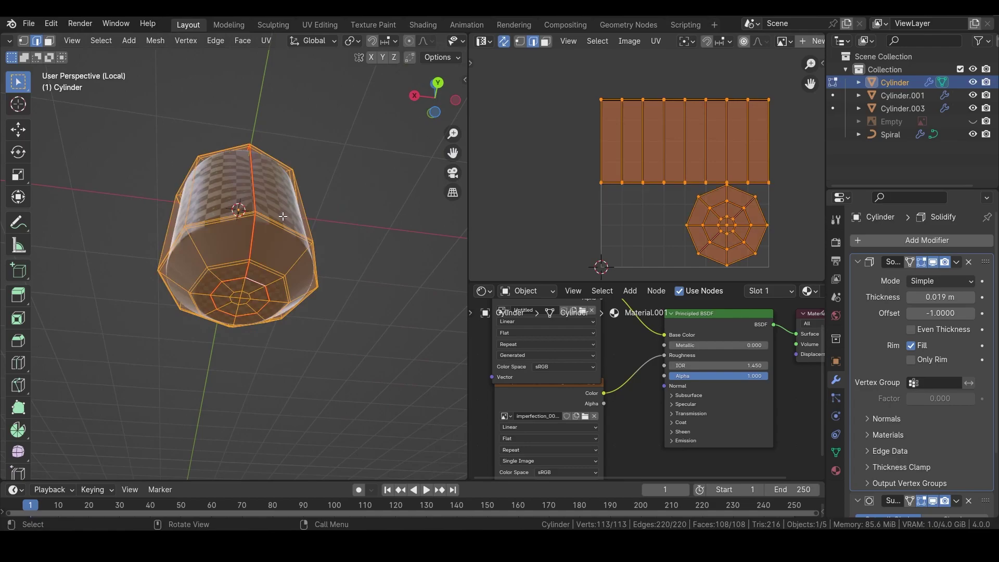
{"action": "key", "text": "u"}
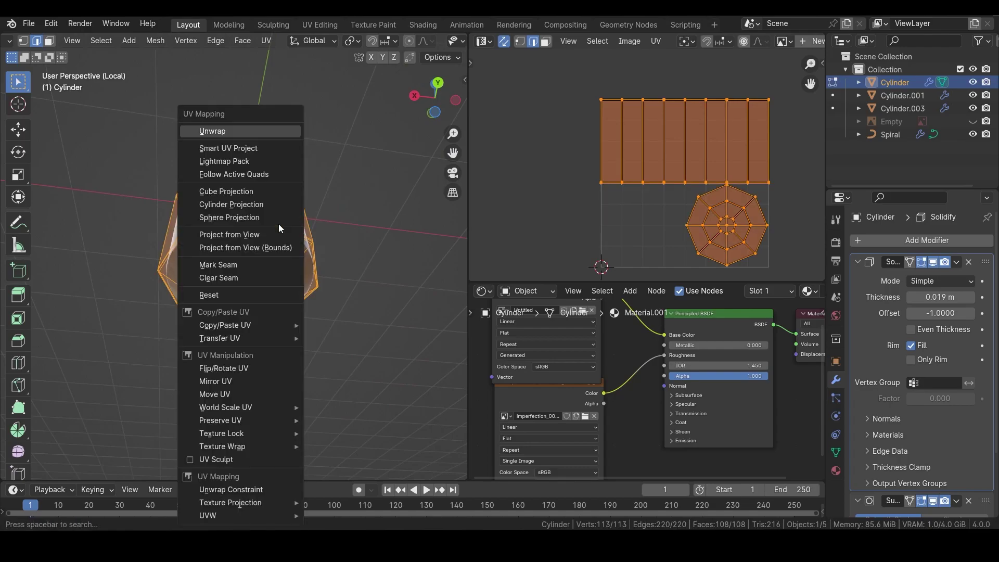
{"action": "left_click", "coordinate": [250, 129]}
- Examine the checker pattern on the bottle from the front and back for distortion along the seam
{"action": "middle_click_drag", "start_coordinate": [255, 168], "coordinate": [245, 247]}
{"action": "key", "text": "grave"}
{"action": "left_click", "coordinate": [175, 211]}
{"action": "key", "text": "grave"}
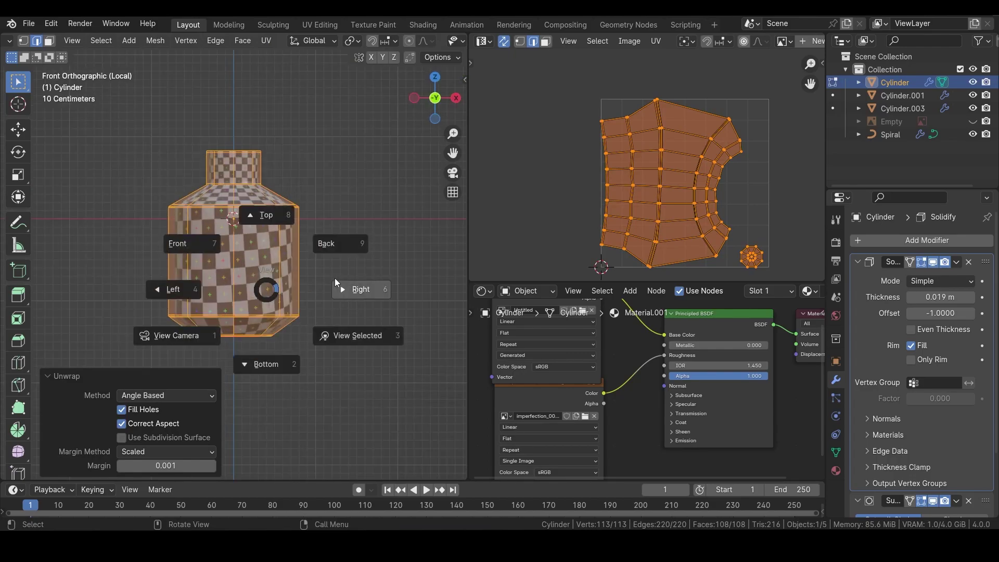
{"action": "left_click", "coordinate": [336, 248]}
{"action": "scroll", "coordinate": [278, 302], "scroll_direction": "up", "scroll_amount": 5}
{"action": "scroll", "coordinate": [277, 291], "scroll_direction": "down", "scroll_amount": 1}
{"action": "scroll", "coordinate": [276, 281], "scroll_direction": "up", "scroll_amount": 1}
{"action": "scroll", "coordinate": [276, 273], "scroll_direction": "down", "scroll_amount": 1}
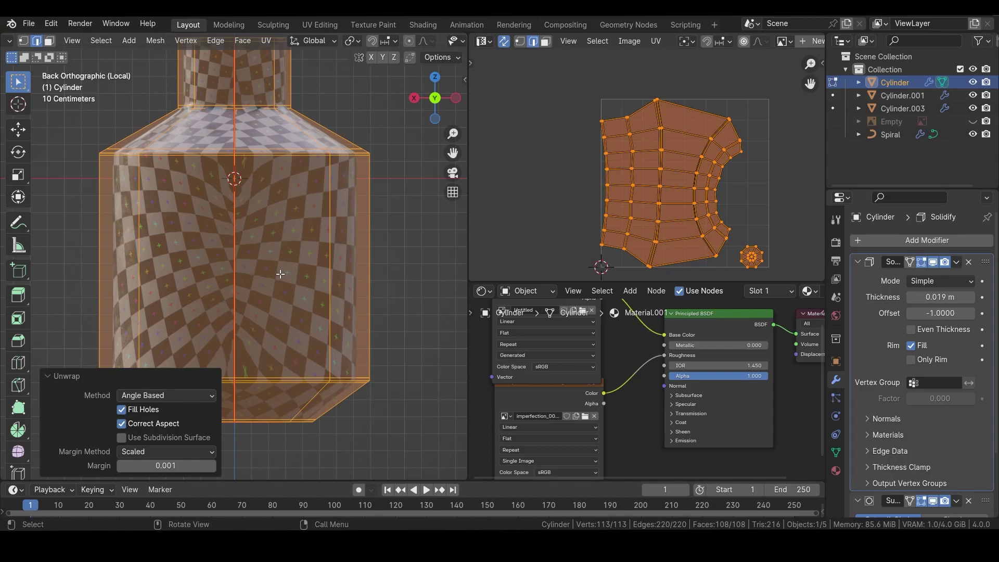
- Add two horizontal loop cuts around the bottle's straight body section
{"action": "key", "text": "ctrl+r"}
{"action": "scroll", "coordinate": [242, 272], "scroll_direction": "up", "scroll_amount": 1}
{"action": "left_click", "coordinate": [242, 273]}
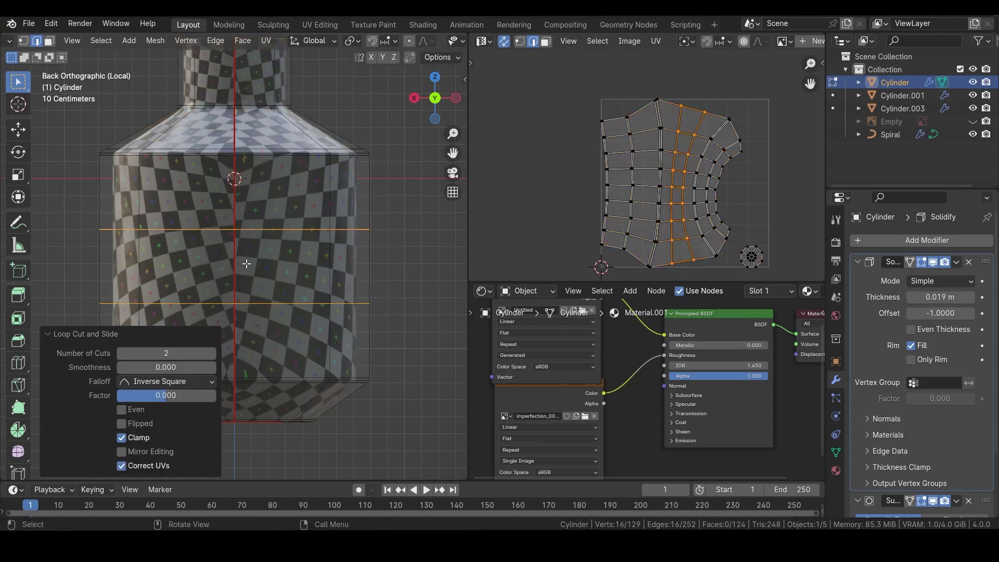
- Slide the upper of the two new body edge loops toward the shoulder by a factor of -0.423
{"action": "left_click", "coordinate": [256, 229], "text": "alt"}
{"action": "key", "text": "g"}
{"action": "key", "text": "g"}
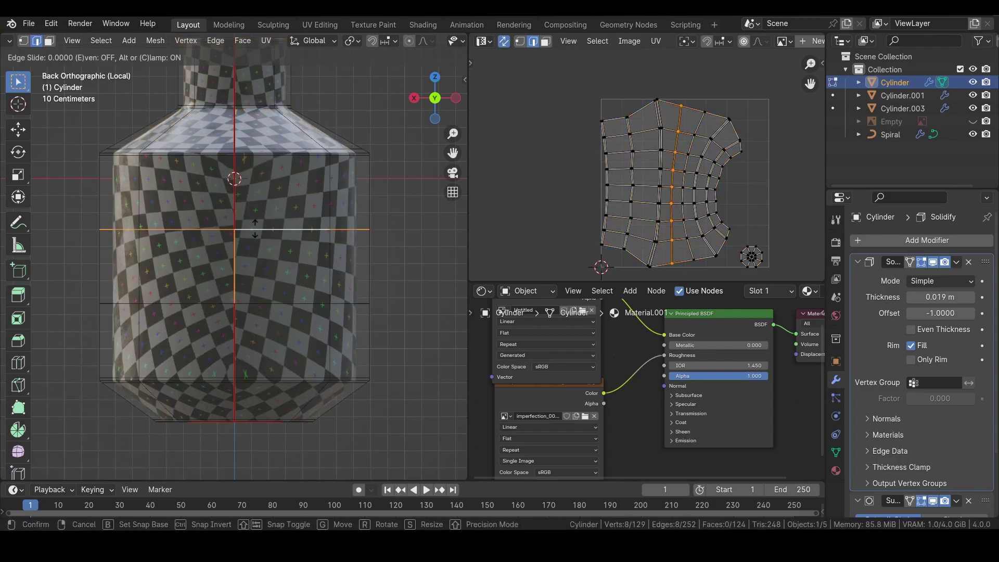
{"action": "left_click", "coordinate": [259, 205]}
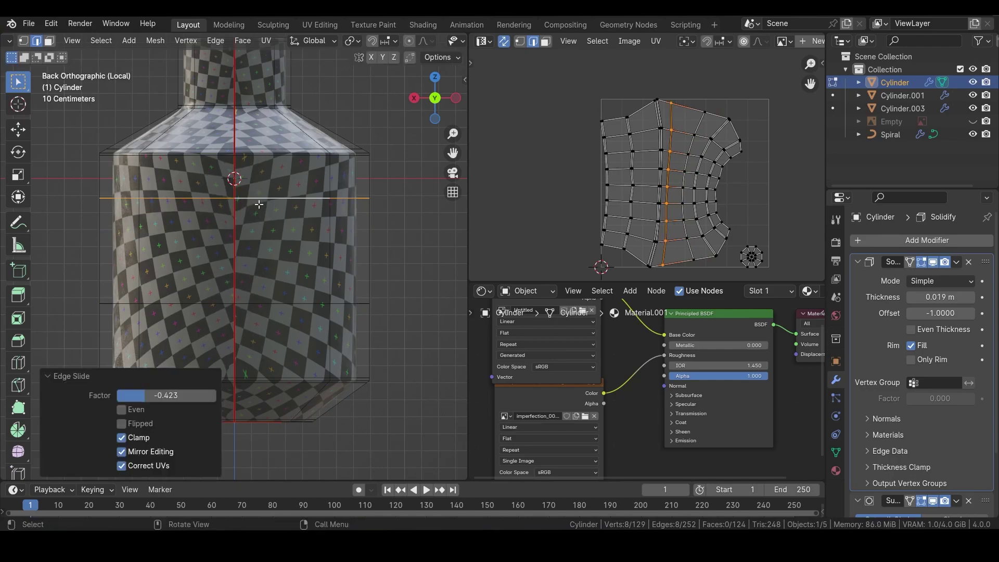
- Slide the lower new body edge loop toward the base by a factor of 0.267
{"action": "left_click", "coordinate": [257, 302], "text": "alt"}
{"action": "key", "text": "g"}
{"action": "key", "text": "g"}
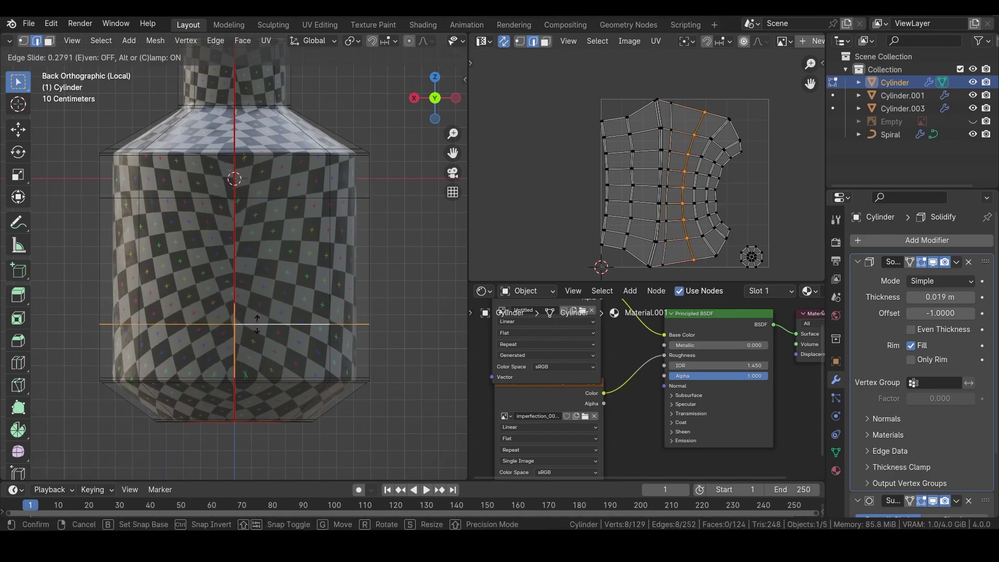
{"action": "left_click", "coordinate": [259, 323]}
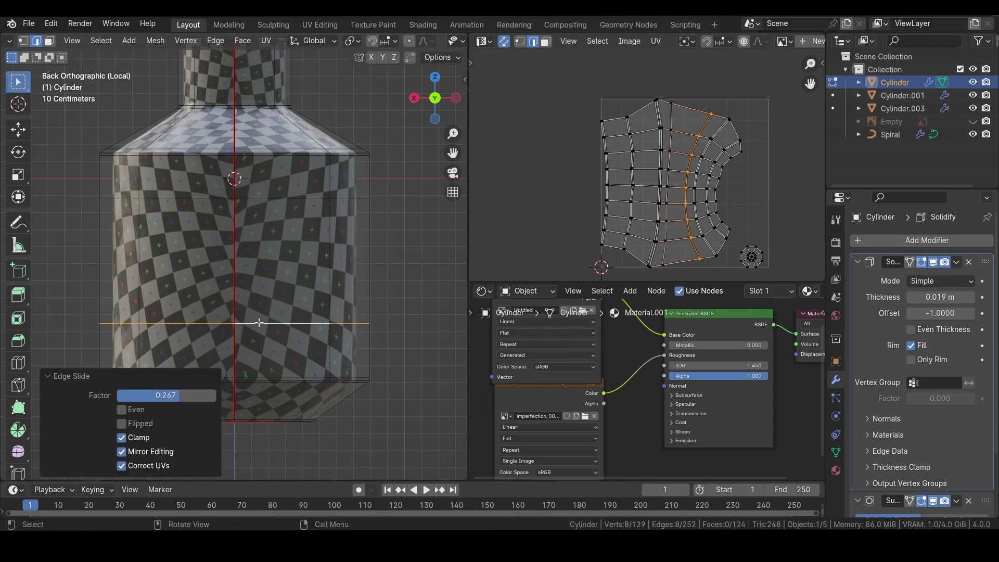
{"action": "key", "text": "Tab"}
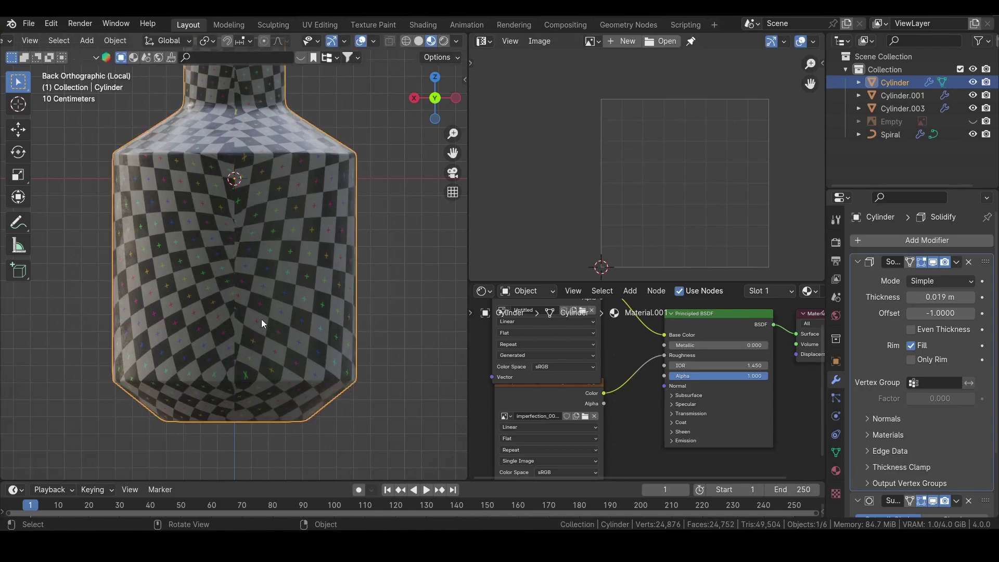
{"action": "key", "text": "Tab"}
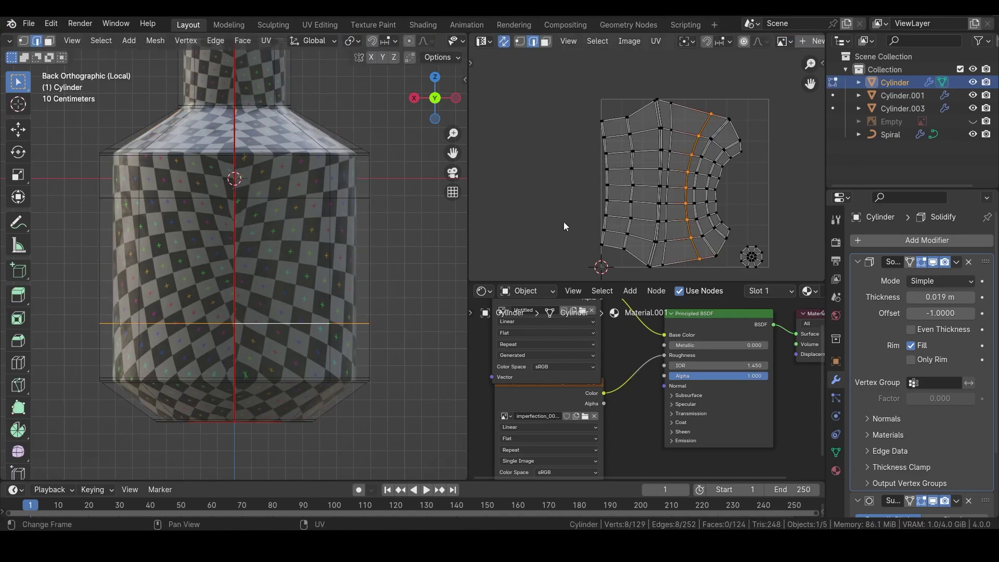
- Straighten the upper edge of a central quad in the UV layout by scaling its two vertices to 0 along Y
{"action": "scroll", "coordinate": [660, 189], "scroll_direction": "up", "scroll_amount": 3}
{"action": "scroll", "coordinate": [673, 193], "scroll_direction": "down", "scroll_amount": 2}
{"action": "scroll", "coordinate": [664, 194], "scroll_direction": "up", "scroll_amount": 4}
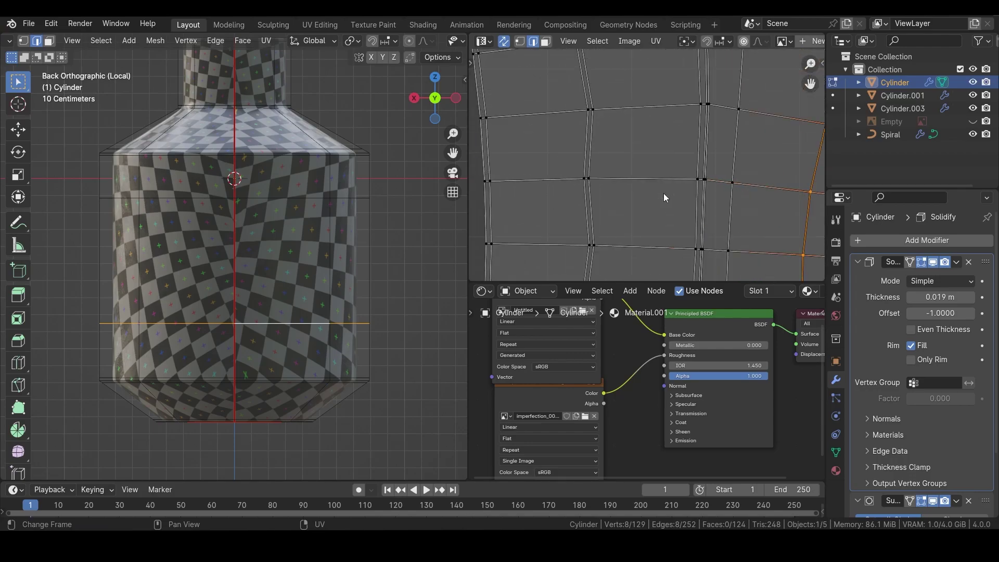
{"action": "scroll", "coordinate": [756, 234], "scroll_direction": "down", "scroll_amount": 3}
{"action": "left_click", "coordinate": [624, 183]}
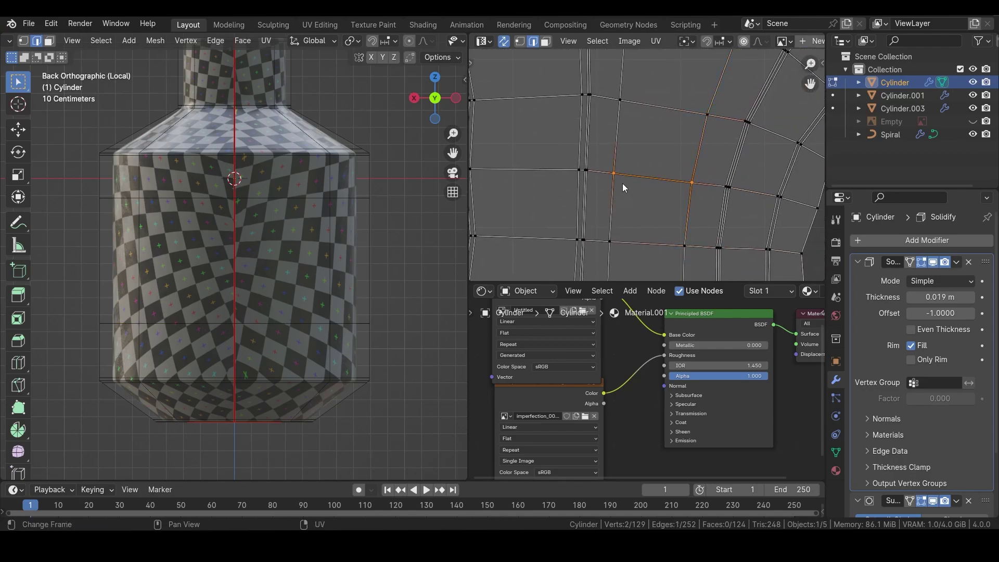
{"action": "scroll", "coordinate": [637, 187], "scroll_direction": "down", "scroll_amount": 3}
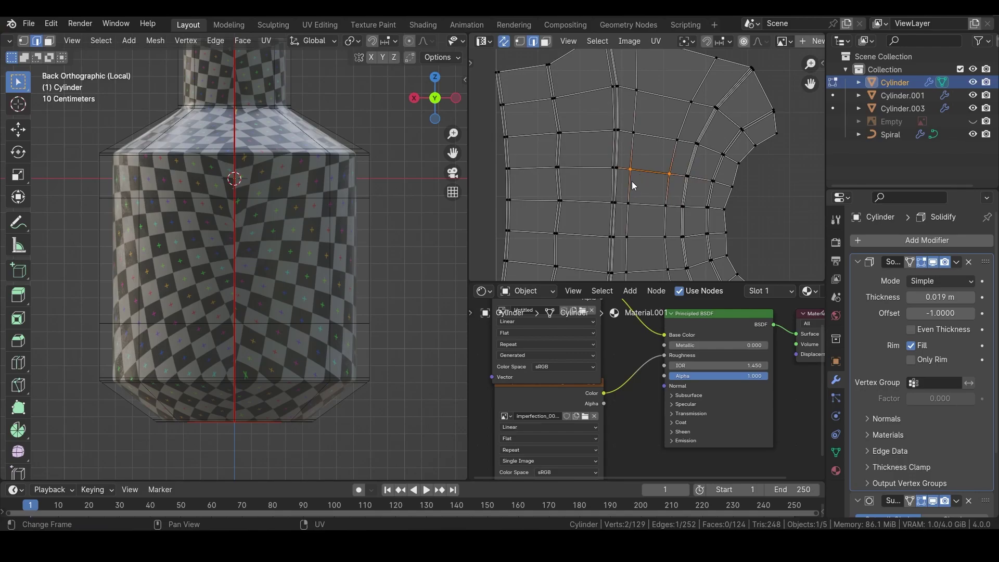
{"action": "key", "text": "1"}
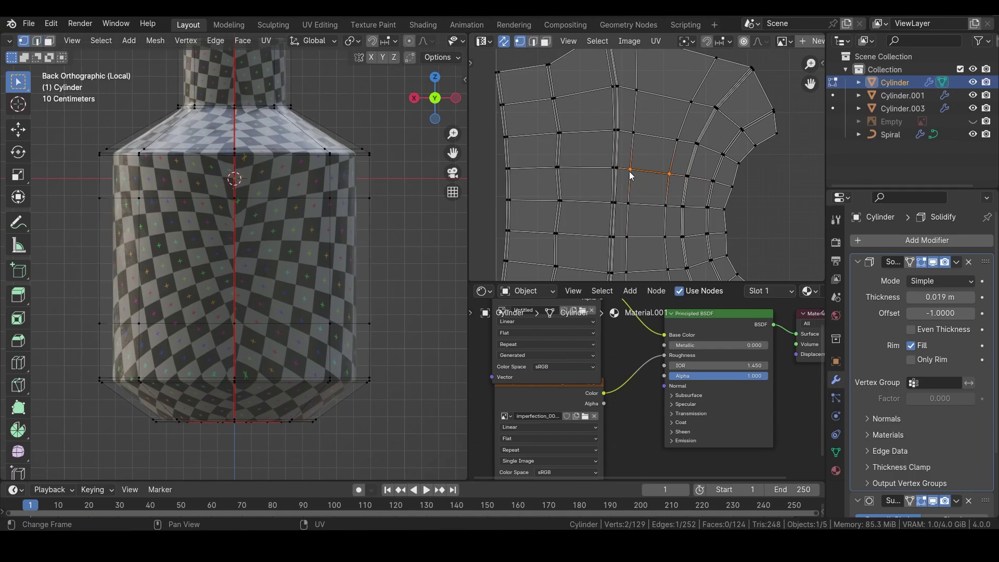
{"action": "left_click", "coordinate": [670, 173], "text": "shift"}
{"action": "key", "text": "g"}
{"action": "key", "text": "s"}
{"action": "key", "text": "y"}
{"action": "key", "text": "0"}
{"action": "key", "text": "Return"}
- Flatten the lower edge of the same UV quad by scaling its two vertices to 0 along Y
{"action": "left_click", "coordinate": [629, 204]}
{"action": "left_click", "coordinate": [666, 205], "text": "shift"}
{"action": "key", "text": "s"}
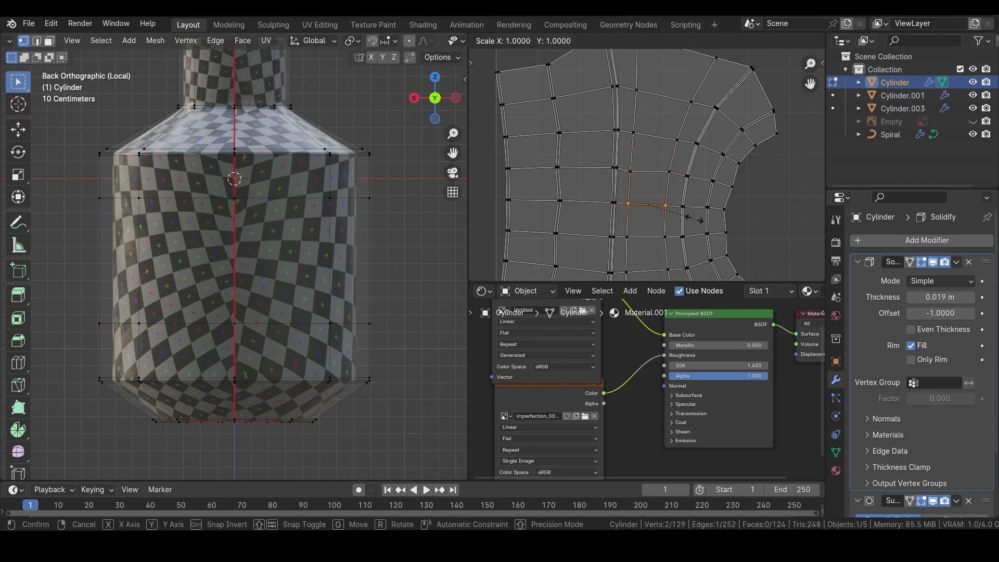
{"action": "key", "text": "y"}
{"action": "key", "text": "0"}
{"action": "key", "text": "Return"}
- Align the left edge of the UV quad vertically by scaling its two vertices to 0 along X
{"action": "left_click", "coordinate": [631, 204]}
{"action": "left_click", "coordinate": [631, 172], "text": "shift"}
{"action": "key", "text": "s"}
{"action": "key", "text": "x"}
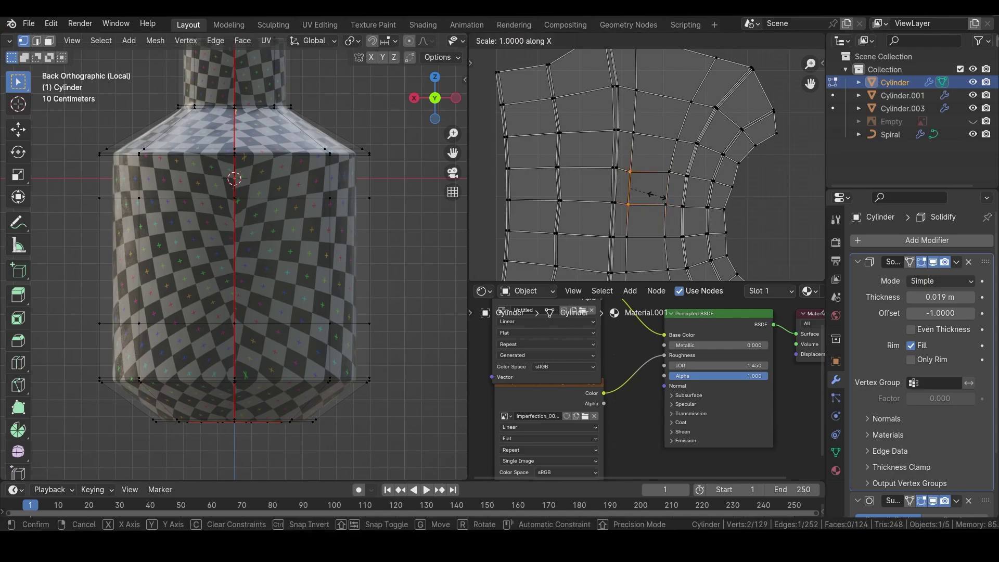
{"action": "key", "text": "0"}
{"action": "key", "text": "Return"}
- Align the right edge of the UV quad vertically by scaling its two vertices to 0 along X
{"action": "left_click", "coordinate": [666, 205]}
{"action": "left_click", "coordinate": [669, 172], "text": "shift"}
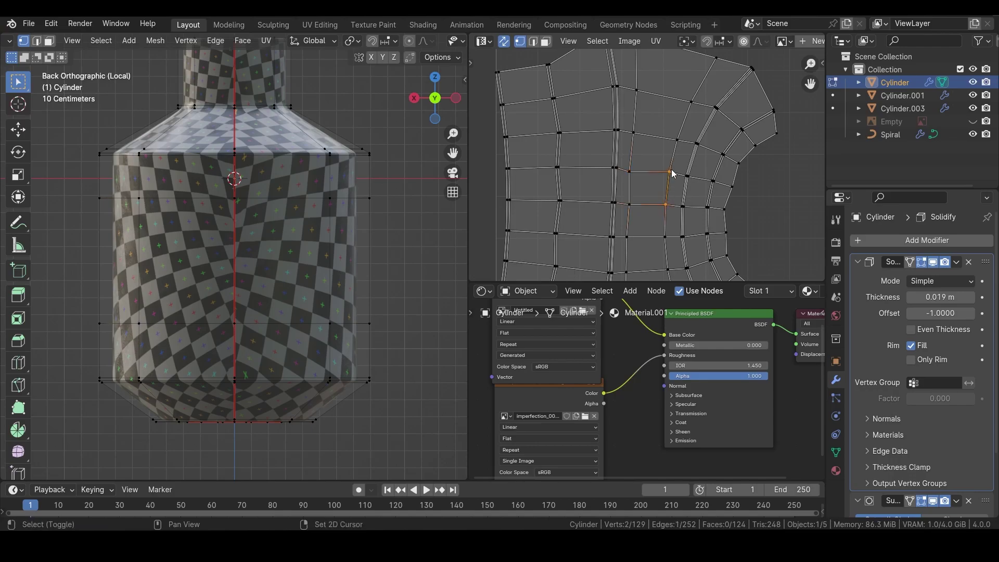
{"action": "key", "text": "s"}
{"action": "key", "text": "x"}
{"action": "key", "text": "0"}
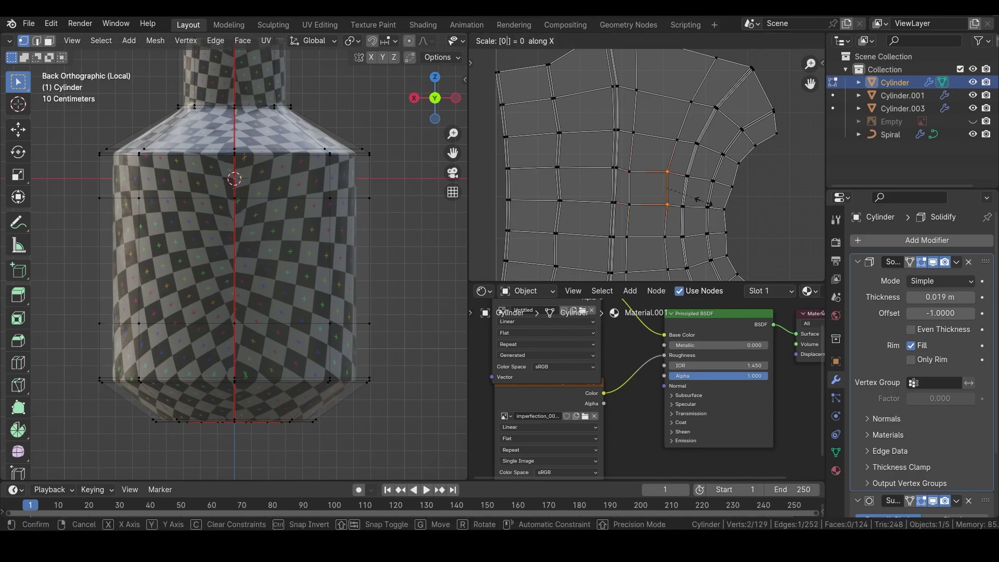
{"action": "key", "text": "Return"}
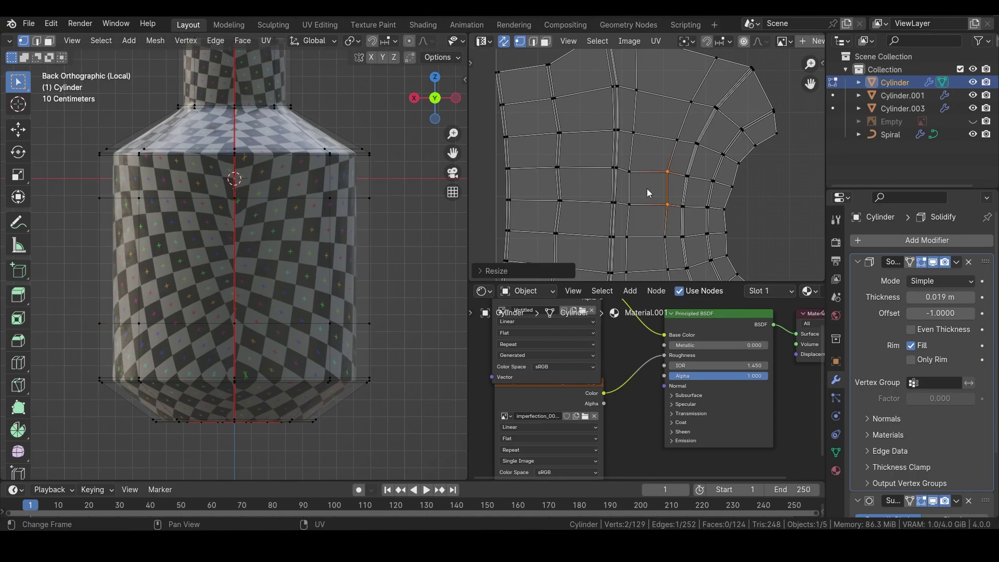
- Select the whole body UV island with the squared quad active and unwrap it with Follow Active Quads
{"action": "key", "text": "3"}
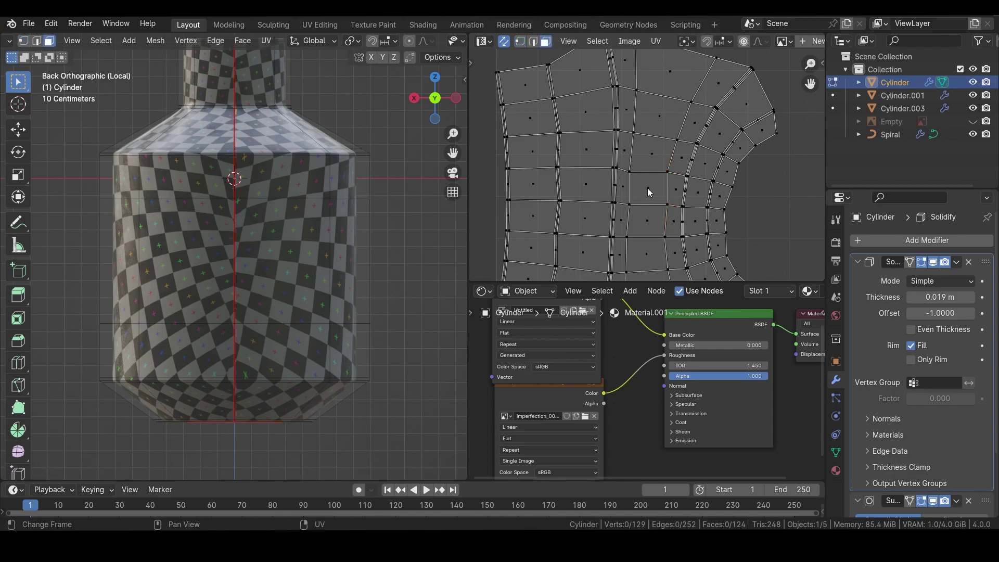
{"action": "key", "text": "l"}
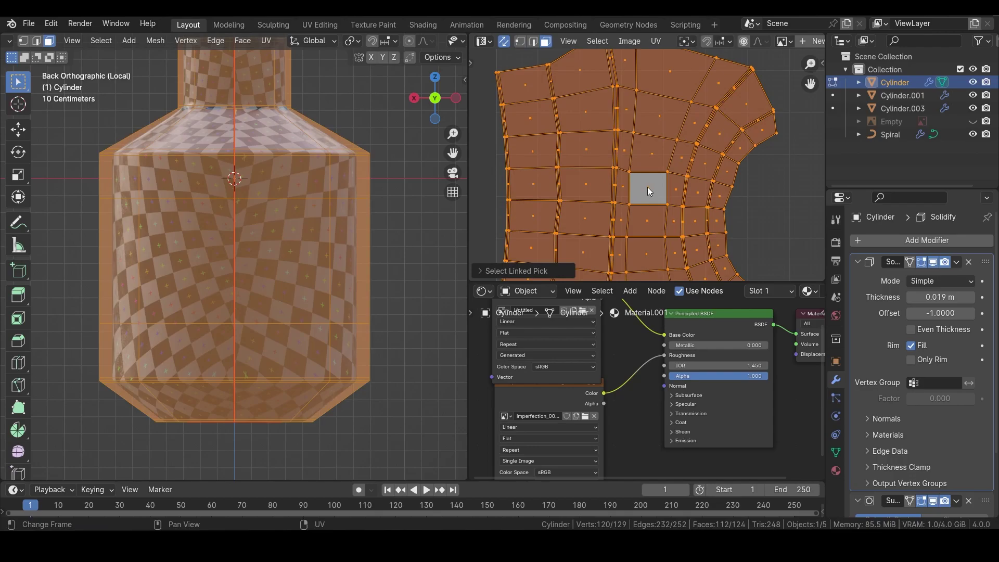
{"action": "key", "text": "u"}
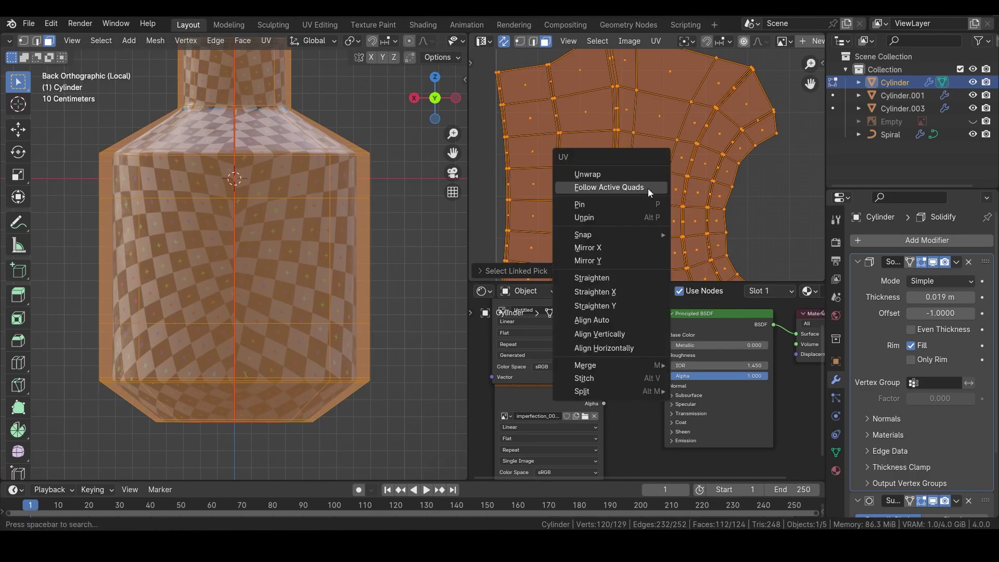
{"action": "left_click", "coordinate": [648, 188]}
{"action": "scroll", "coordinate": [212, 231], "scroll_direction": "down", "scroll_amount": 1}
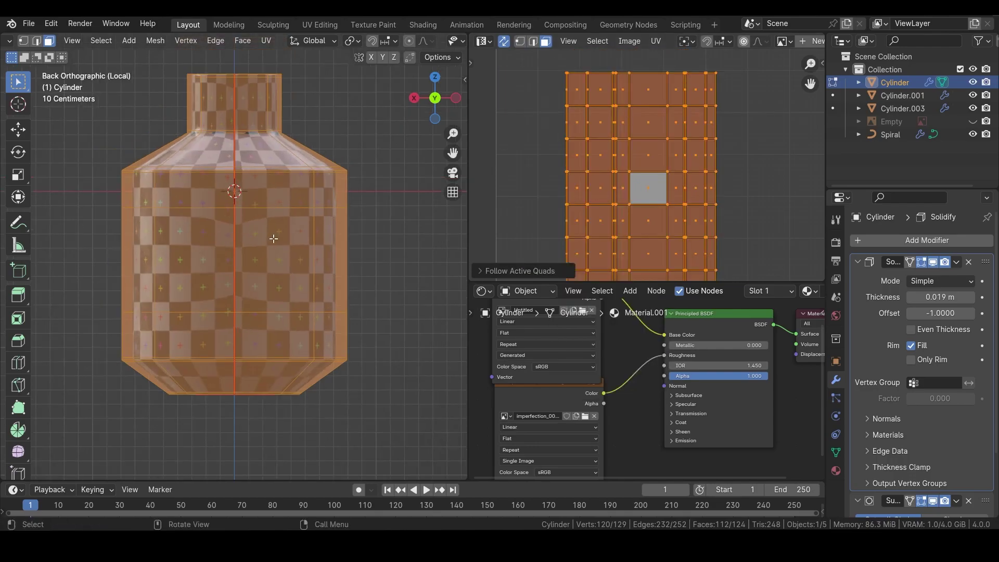
- Scale the body UV island uniformly and shift it along Y to fit the full height of the UV square
{"action": "scroll", "coordinate": [636, 191], "scroll_direction": "down", "scroll_amount": 3}
{"action": "key", "text": "s"}
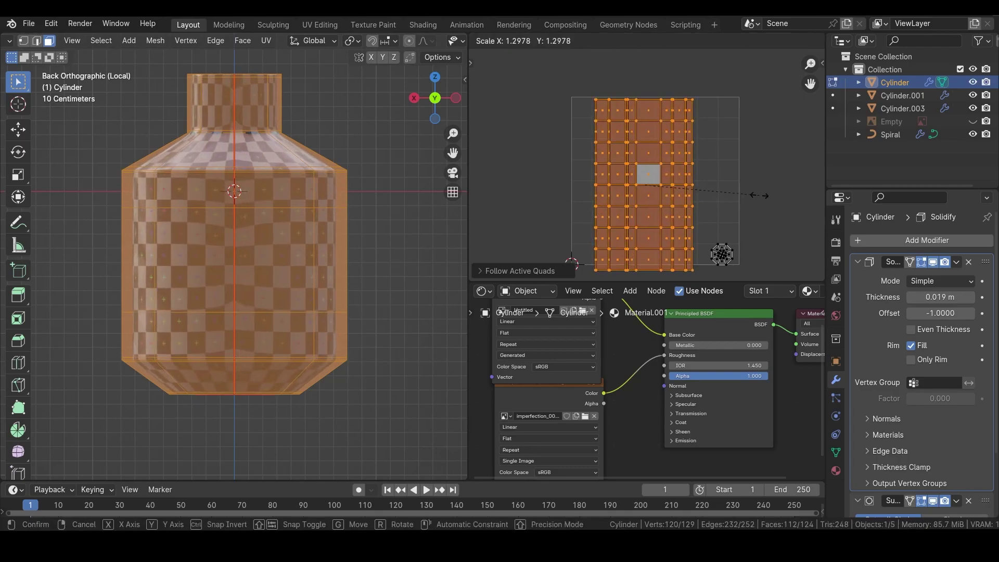
{"action": "left_click", "coordinate": [692, 202]}
{"action": "key", "text": "s"}
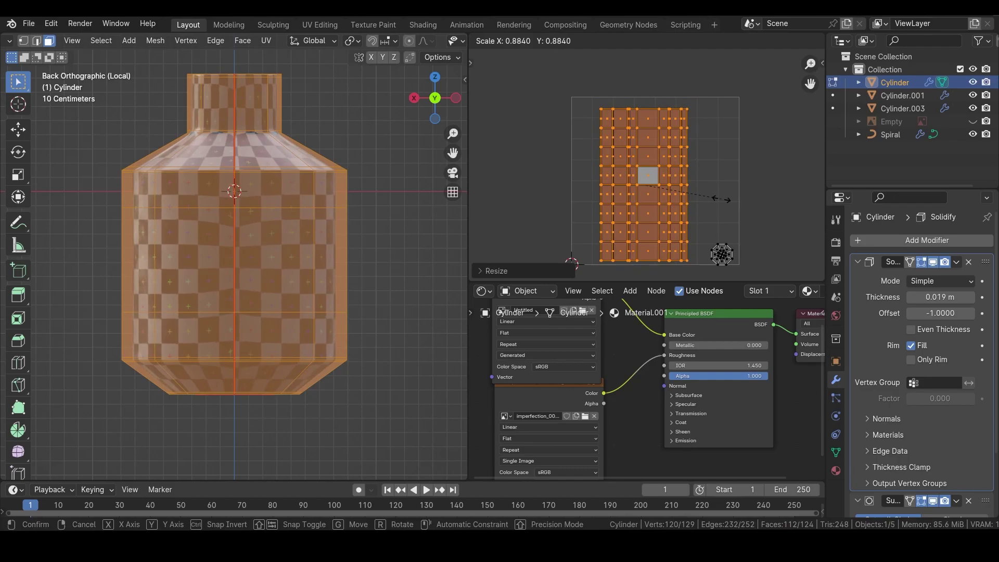
{"action": "left_click", "coordinate": [650, 204]}
{"action": "key", "text": "g"}
{"action": "key", "text": "y"}
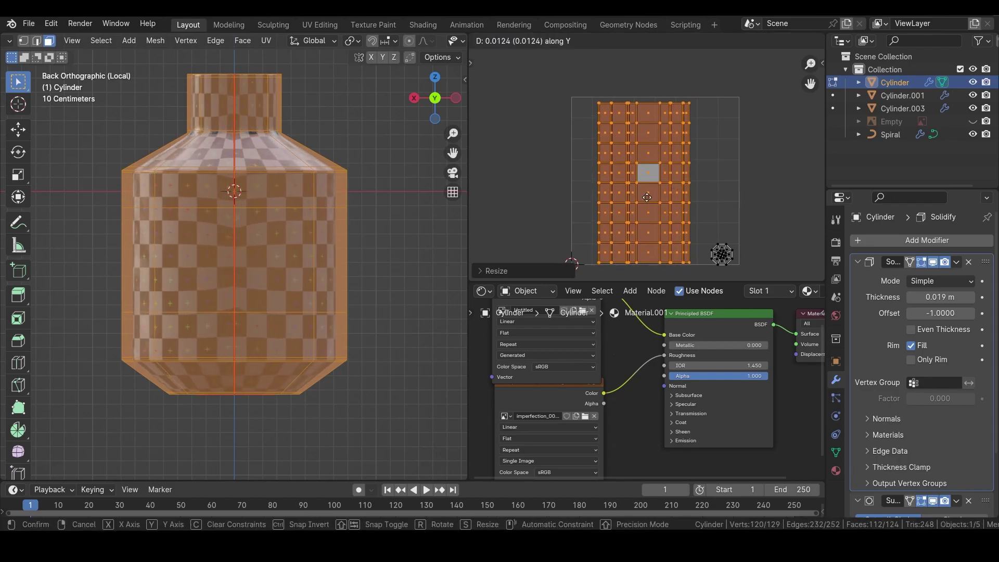
{"action": "key", "text": "s"}
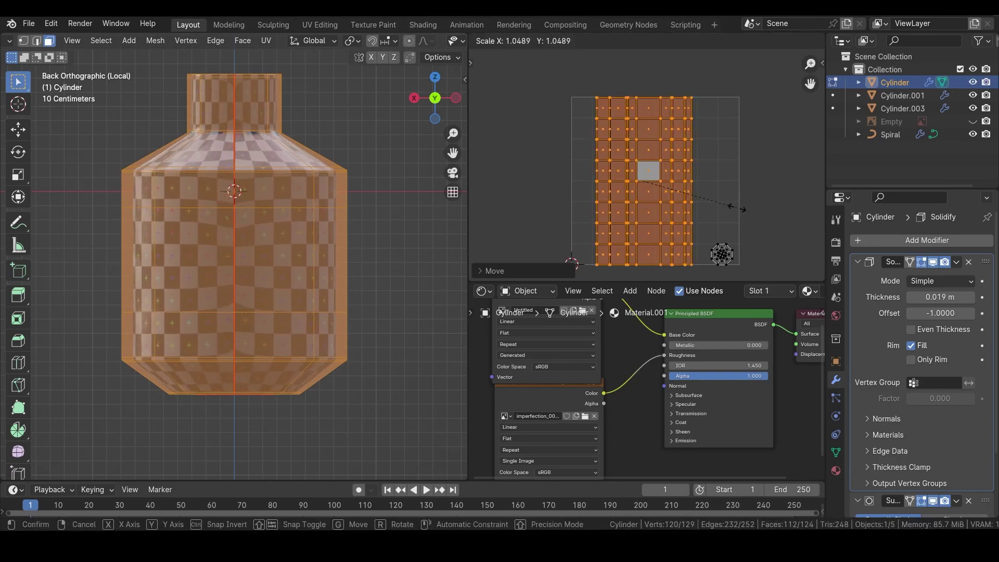
- Stretch the body UV island along X and shift it to fill the full width of the UV square
{"action": "key", "text": "x"}
{"action": "left_click", "coordinate": [755, 182]}
{"action": "key", "text": "g"}
{"action": "key", "text": "x"}
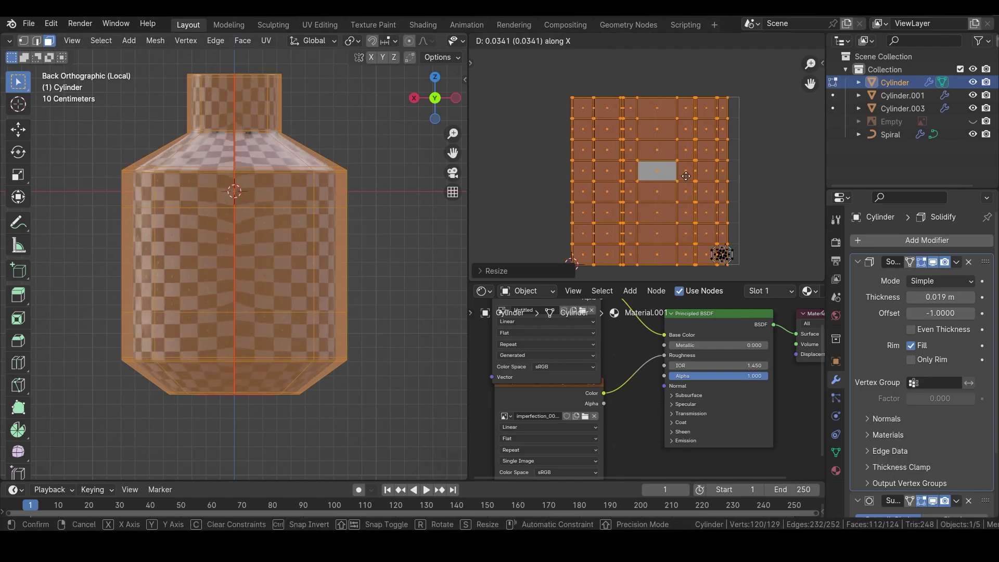
{"action": "left_click", "coordinate": [754, 177]}
{"action": "key", "text": "x"}
{"action": "left_click", "coordinate": [816, 187]}
{"action": "key", "text": "g"}
{"action": "key", "text": "x"}
{"action": "left_click", "coordinate": [817, 187]}
{"action": "key", "text": "Tab"}
{"action": "key", "text": "Tab"}
- Slide the upper body edge loop and the loop just below the shoulder downward to even out the checkers
{"action": "left_click", "coordinate": [257, 210]}
{"action": "key", "text": "2"}
{"action": "key", "text": "z"}
{"action": "left_click", "coordinate": [263, 208], "text": "alt"}
{"action": "key", "text": "g"}
{"action": "key", "text": "g"}
{"action": "left_click", "coordinate": [259, 220]}
{"action": "left_click", "coordinate": [259, 173], "text": "alt"}
{"action": "key", "text": "g"}
{"action": "key", "text": "g"}
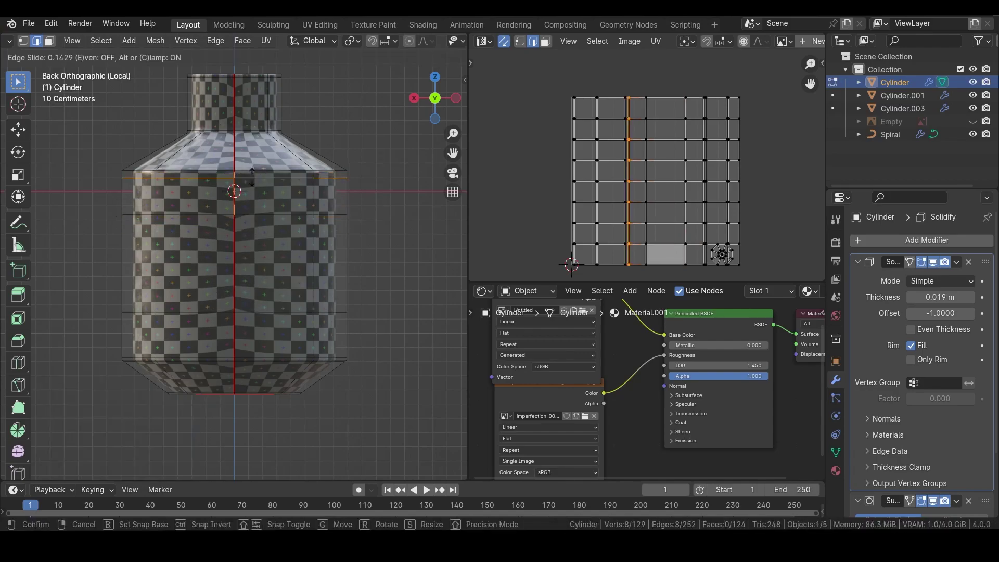
{"action": "left_click", "coordinate": [259, 183]}
- Slide the edge loop just above the base bevel and the lower body loop upward to even out the checkers
{"action": "left_click", "coordinate": [256, 357], "text": "alt"}
{"action": "key", "text": "g"}
{"action": "key", "text": "g"}
{"action": "left_click", "coordinate": [255, 344]}
{"action": "left_click", "coordinate": [255, 313], "text": "alt"}
{"action": "key", "text": "g"}
{"action": "key", "text": "g"}
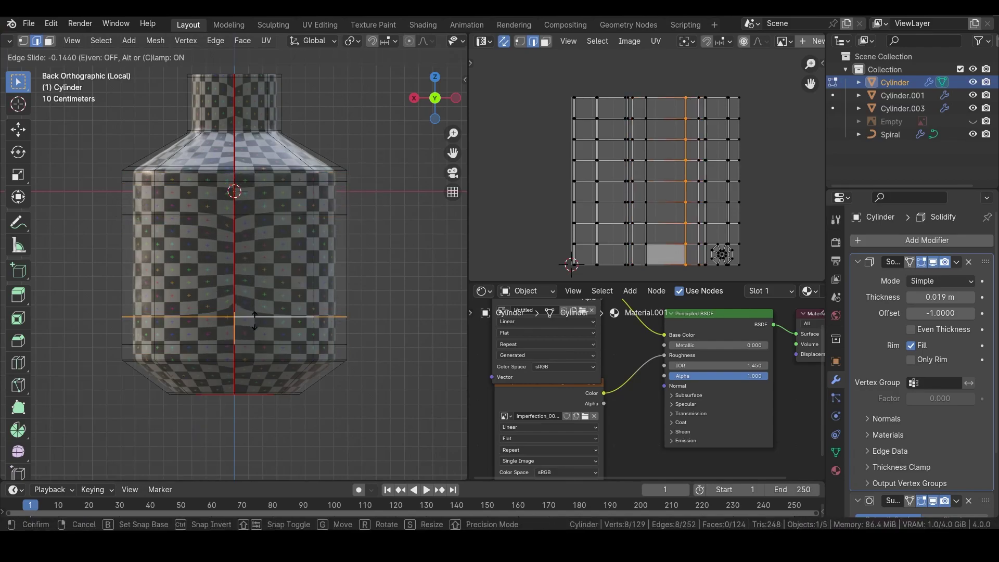
{"action": "left_click", "coordinate": [253, 289]}
- Slide the loop at the base corner slightly down and the loop at the shoulder corner slightly up, and leave Edit Mode
{"action": "left_click", "coordinate": [243, 367], "text": "alt"}
{"action": "key", "text": "g"}
{"action": "key", "text": "g"}
{"action": "left_click", "coordinate": [244, 374]}
{"action": "left_click", "coordinate": [245, 167], "text": "alt"}
{"action": "key", "text": "g"}
{"action": "key", "text": "g"}
{"action": "left_click", "coordinate": [245, 163]}
{"action": "key", "text": "Tab"}
- Disconnect the checker image texture from the Principled BSDF's Base Color and view the dark bottle body
{"action": "middle_click_drag", "start_coordinate": [229, 291], "coordinate": [195, 273]}
{"action": "scroll", "coordinate": [194, 292], "scroll_direction": "down", "scroll_amount": 3}
{"action": "middle_click_drag", "start_coordinate": [194, 312], "coordinate": [370, 317]}
{"action": "middle_click_drag", "start_coordinate": [379, 306], "coordinate": [582, 402]}
{"action": "scroll", "coordinate": [574, 354], "scroll_direction": "down", "scroll_amount": 4}
{"action": "left_click_drag", "start_coordinate": [587, 370], "coordinate": [564, 354]}
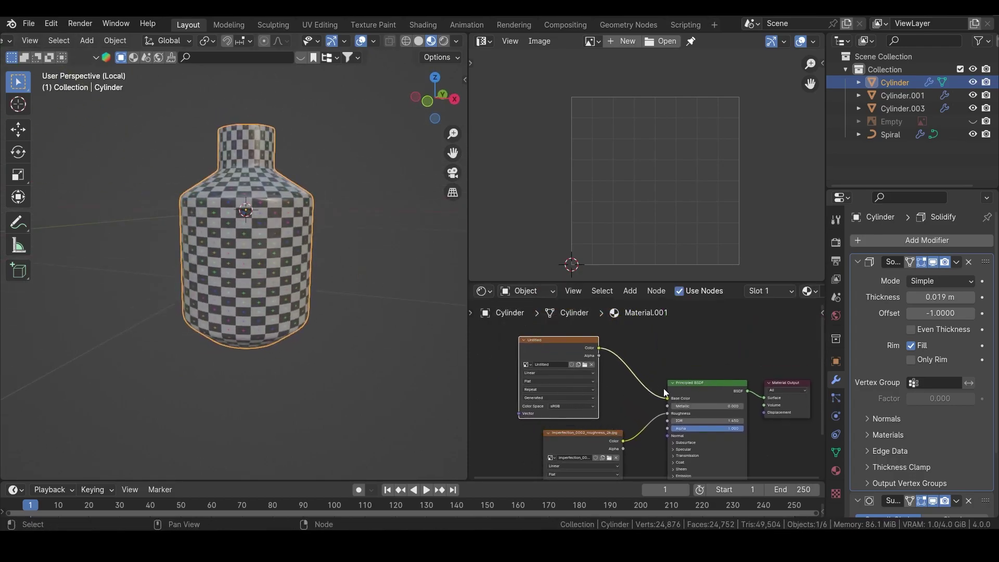
{"action": "left_click_drag", "start_coordinate": [667, 398], "coordinate": [630, 395]}
{"action": "scroll", "coordinate": [307, 274], "scroll_direction": "up", "scroll_amount": 4}
{"action": "middle_click_drag", "start_coordinate": [308, 274], "coordinate": [299, 344]}
- Move the checker and imperfection image texture nodes farther away from the Principled BSDF to make room
{"action": "scroll", "coordinate": [581, 398], "scroll_direction": "down", "scroll_amount": 5}
{"action": "middle_click_drag", "start_coordinate": [591, 409], "coordinate": [607, 387]}
{"action": "left_click_drag", "start_coordinate": [600, 399], "coordinate": [524, 398]}
{"action": "left_click_drag", "start_coordinate": [594, 336], "coordinate": [545, 342]}
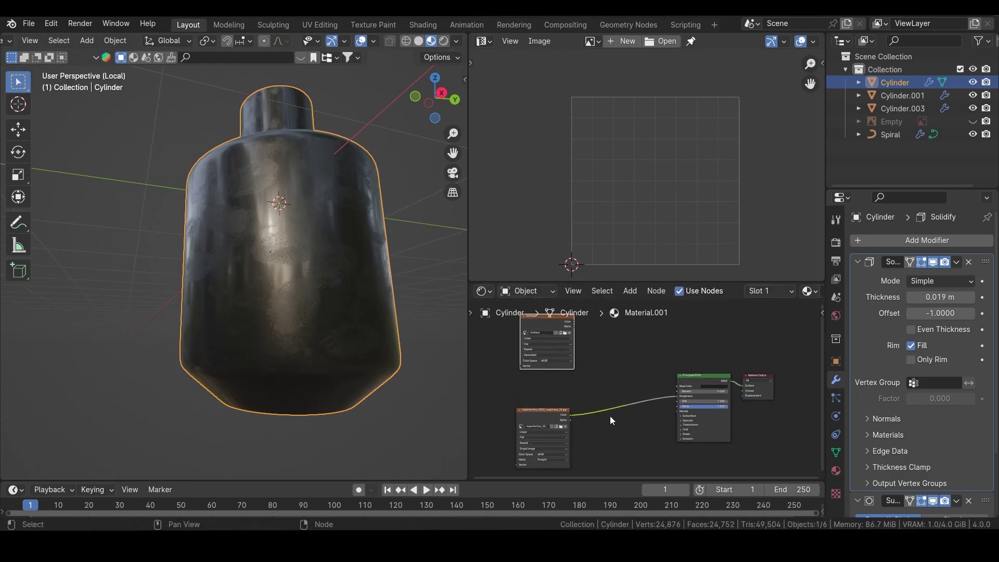
- Add a Color Ramp node on the link between the imperfection texture's Color and the Principled BSDF's Roughness
{"action": "scroll", "coordinate": [611, 417], "scroll_direction": "down", "scroll_amount": 2}
{"action": "middle_click_drag", "start_coordinate": [611, 416], "coordinate": [620, 396]}
{"action": "key", "text": "shift+a"}
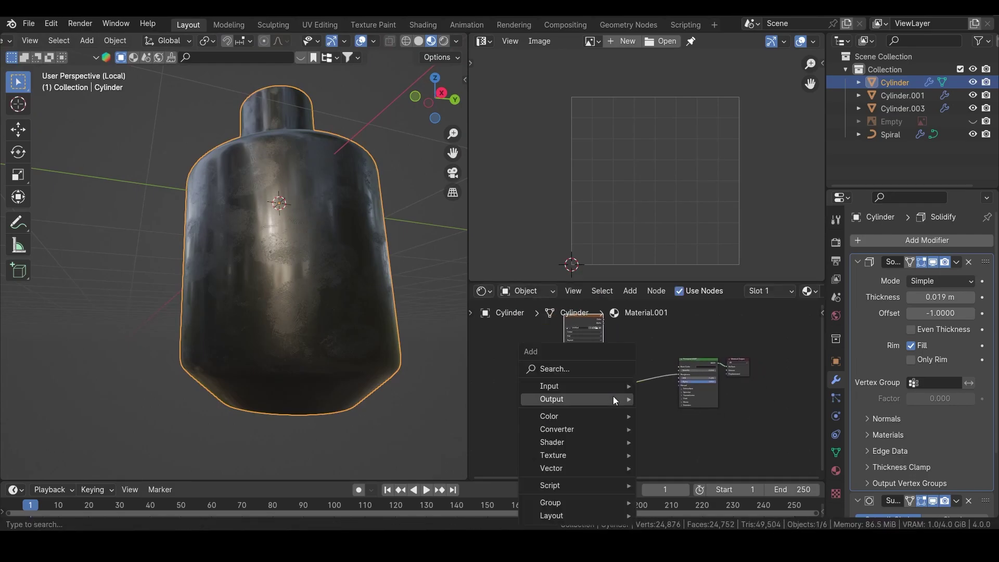
{"action": "left_click", "coordinate": [573, 370]}
{"action": "type", "text": "COLO"}
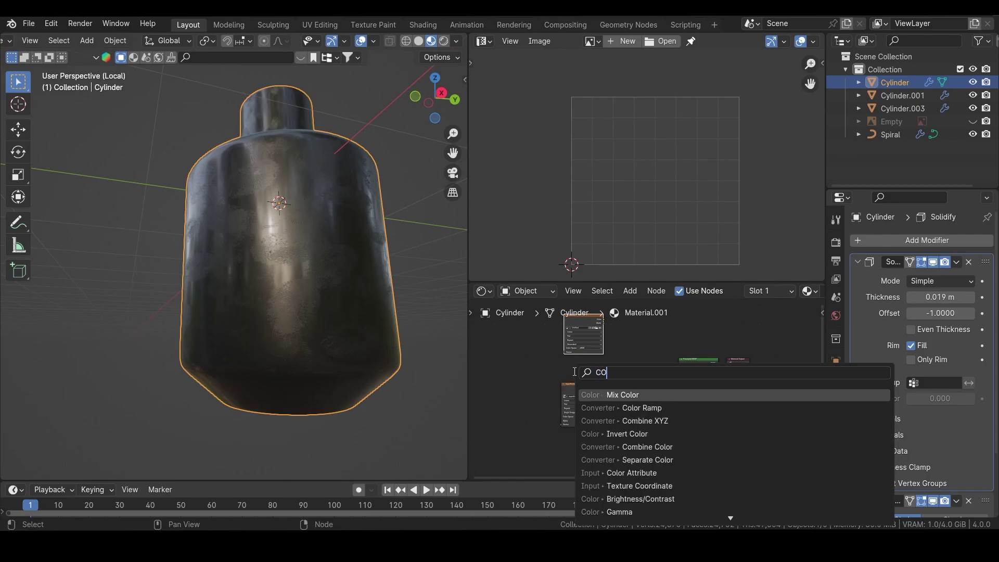
{"action": "left_click", "coordinate": [642, 408]}
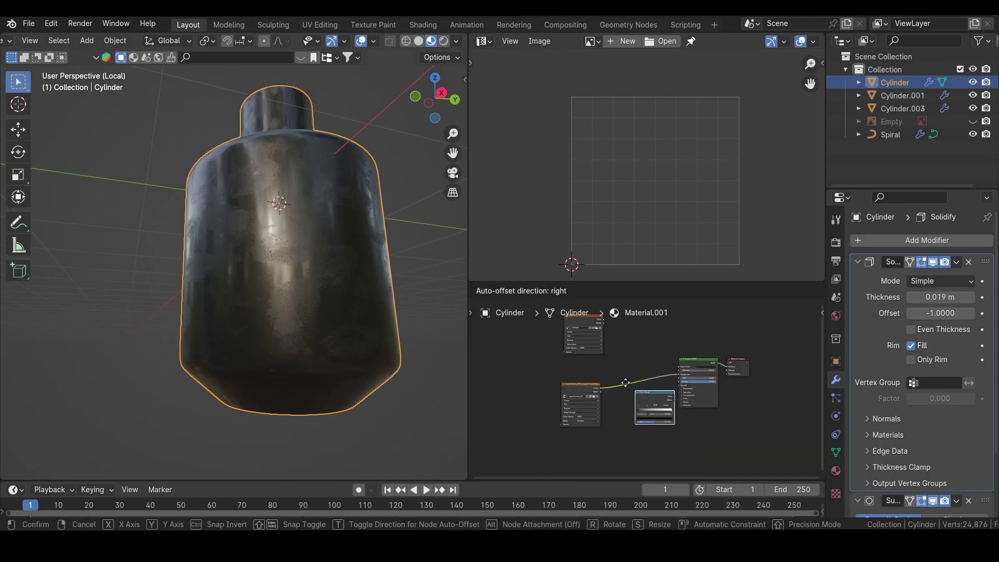
{"action": "left_click", "coordinate": [627, 375]}
- Enlarge the node editor, preview the Color Ramp output on the bottle, and move its black stop to position 0.207
{"action": "left_click_drag", "start_coordinate": [629, 282], "coordinate": [623, 126]}
{"action": "scroll", "coordinate": [630, 354], "scroll_direction": "up", "scroll_amount": 3}
{"action": "scroll", "coordinate": [631, 356], "scroll_direction": "up", "scroll_amount": 2}
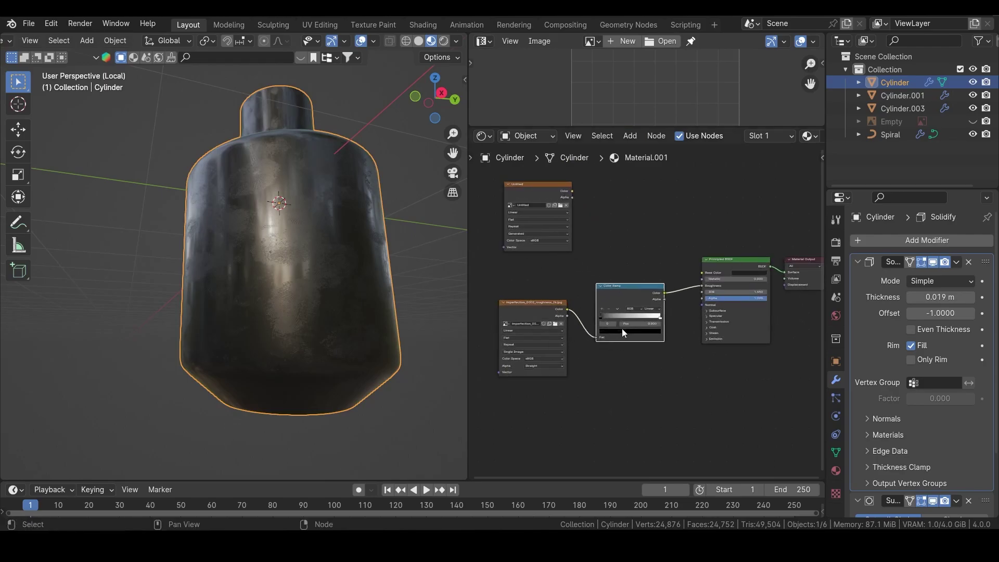
{"action": "left_click", "coordinate": [622, 296], "text": "ctrl+shift"}
{"action": "scroll", "coordinate": [253, 284], "scroll_direction": "up", "scroll_amount": 3}
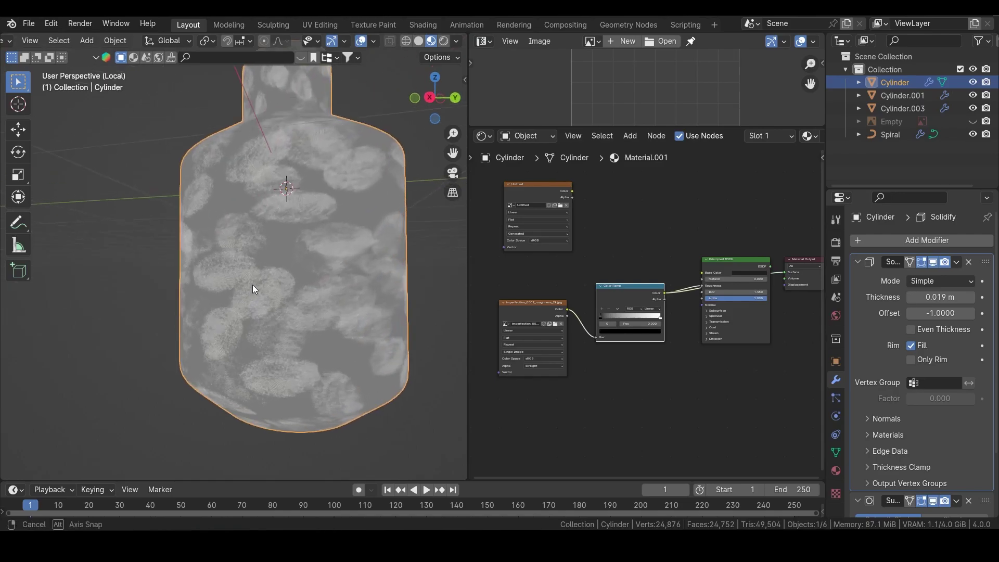
{"action": "middle_click_drag", "start_coordinate": [255, 286], "coordinate": [304, 243]}
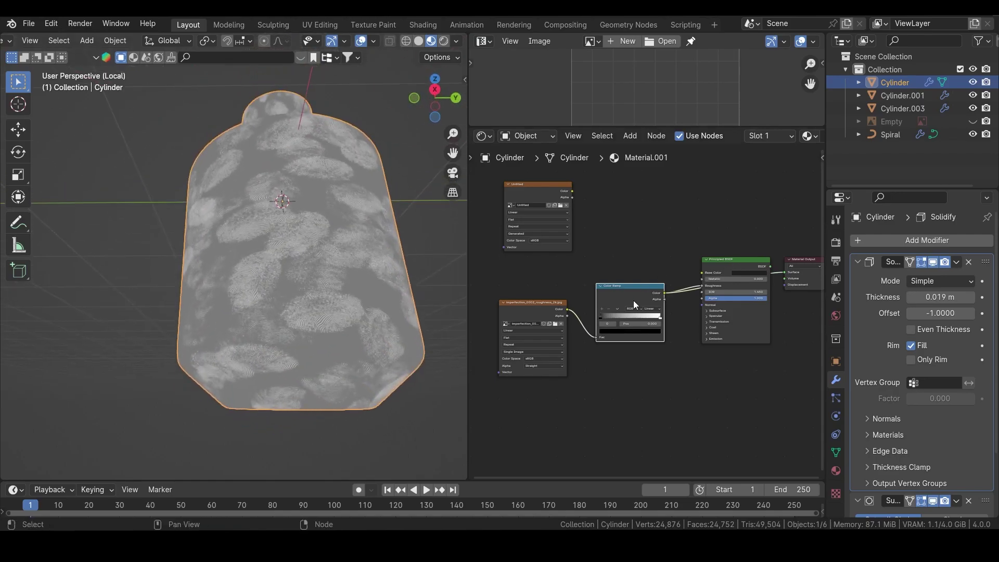
{"action": "scroll", "coordinate": [638, 305], "scroll_direction": "up", "scroll_amount": 3}
{"action": "left_click_drag", "start_coordinate": [570, 321], "coordinate": [605, 326]}
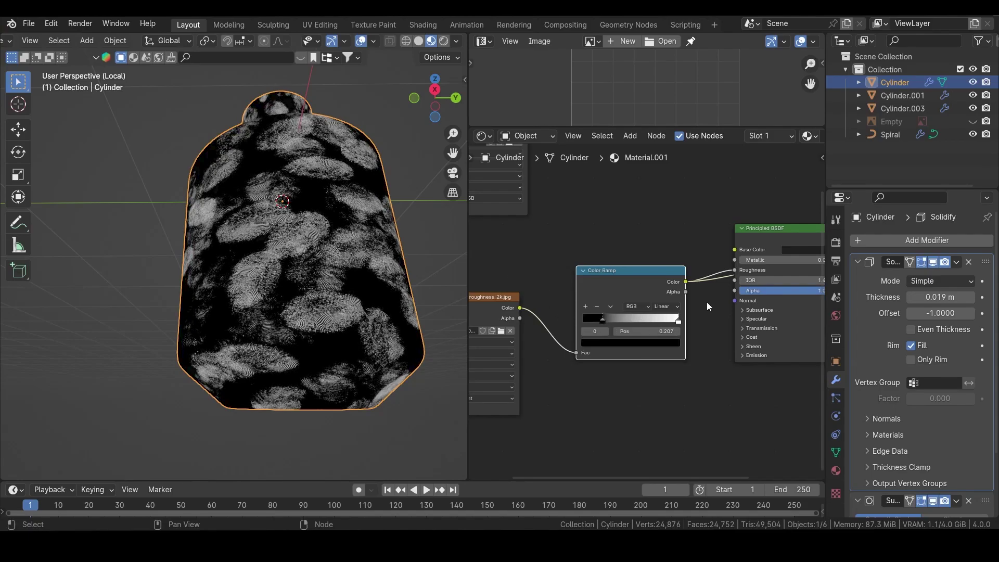
- Preview the Principled BSDF shader on the bottle instead of the Color Ramp output
{"action": "scroll", "coordinate": [707, 302], "scroll_direction": "down", "scroll_amount": 2}
{"action": "middle_click_drag", "start_coordinate": [688, 315], "coordinate": [609, 328]}
{"action": "left_click", "coordinate": [673, 267], "text": "ctrl+shift"}
- Examine the smudges and reflections on the bottle's surface from several angles and distances
{"action": "middle_click_drag", "start_coordinate": [411, 251], "coordinate": [281, 268]}
{"action": "scroll", "coordinate": [307, 322], "scroll_direction": "up", "scroll_amount": 4}
{"action": "scroll", "coordinate": [185, 264], "scroll_direction": "down", "scroll_amount": 4}
{"action": "middle_click_drag", "start_coordinate": [186, 263], "coordinate": [354, 276]}
{"action": "scroll", "coordinate": [270, 242], "scroll_direction": "up", "scroll_amount": 4}
{"action": "scroll", "coordinate": [264, 230], "scroll_direction": "down", "scroll_amount": 2}
{"action": "middle_click_drag", "start_coordinate": [266, 234], "coordinate": [277, 292]}
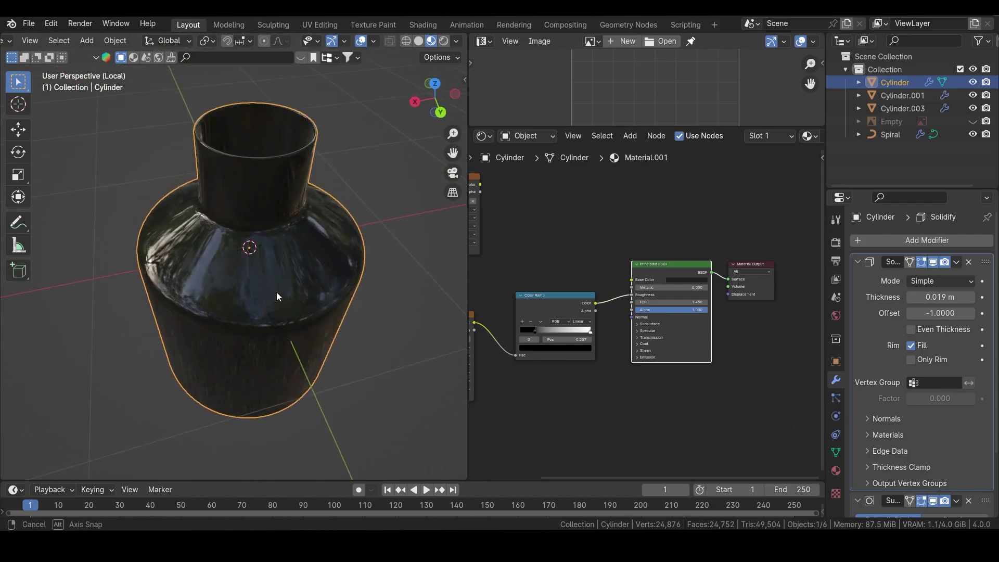
{"action": "middle_click_drag", "start_coordinate": [221, 274], "coordinate": [317, 221]}
{"action": "scroll", "coordinate": [283, 282], "scroll_direction": "up", "scroll_amount": 5}
{"action": "middle_click_drag", "start_coordinate": [306, 335], "coordinate": [308, 307]}
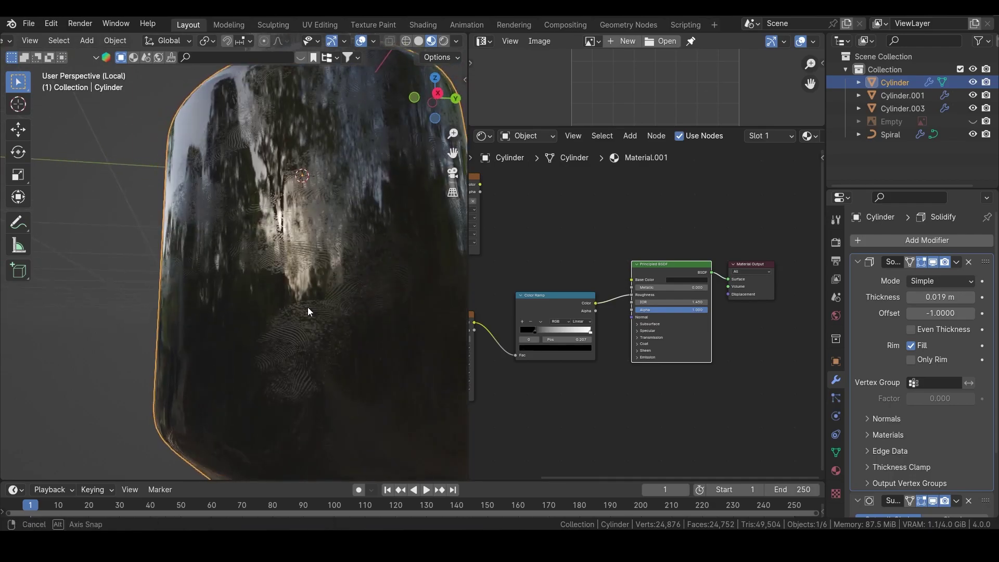
{"action": "middle_click_drag", "start_coordinate": [273, 384], "coordinate": [308, 352]}
{"action": "scroll", "coordinate": [299, 358], "scroll_direction": "down", "scroll_amount": 3}
{"action": "scroll", "coordinate": [299, 358], "scroll_direction": "down", "scroll_amount": 2}
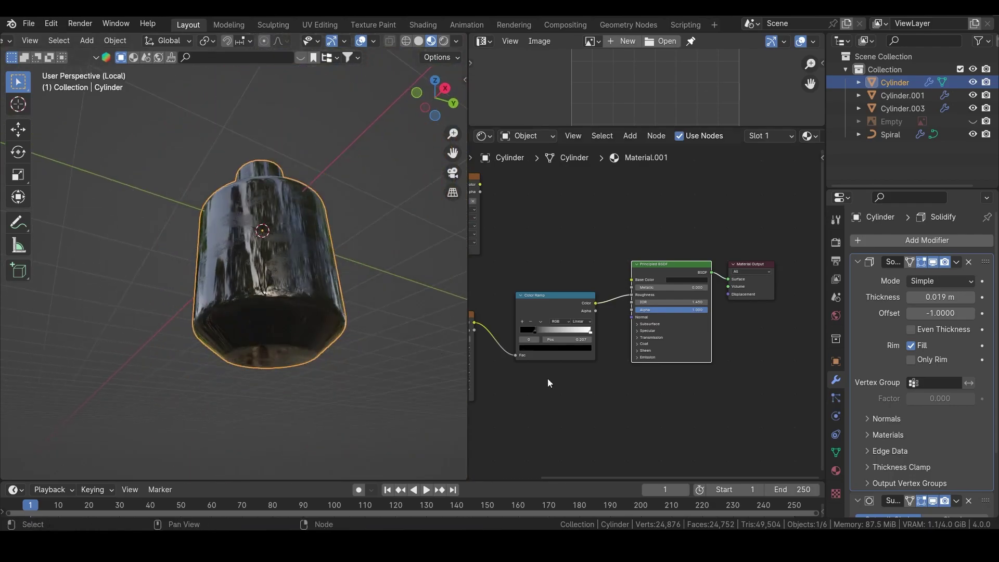
- Move the Material Output node farther from the Principled BSDF and place the vdekebbc_2K_Roughness.jpg image texture node below the Color Ramp
{"action": "scroll", "coordinate": [633, 388], "scroll_direction": "down", "scroll_amount": 2}
{"action": "middle_click_drag", "start_coordinate": [633, 389], "coordinate": [663, 377]}
{"action": "middle_click_drag", "start_coordinate": [754, 279], "coordinate": [677, 252]}
{"action": "left_click_drag", "start_coordinate": [691, 255], "coordinate": [727, 270]}
{"action": "left_click_drag", "start_coordinate": [727, 271], "coordinate": [735, 272]}
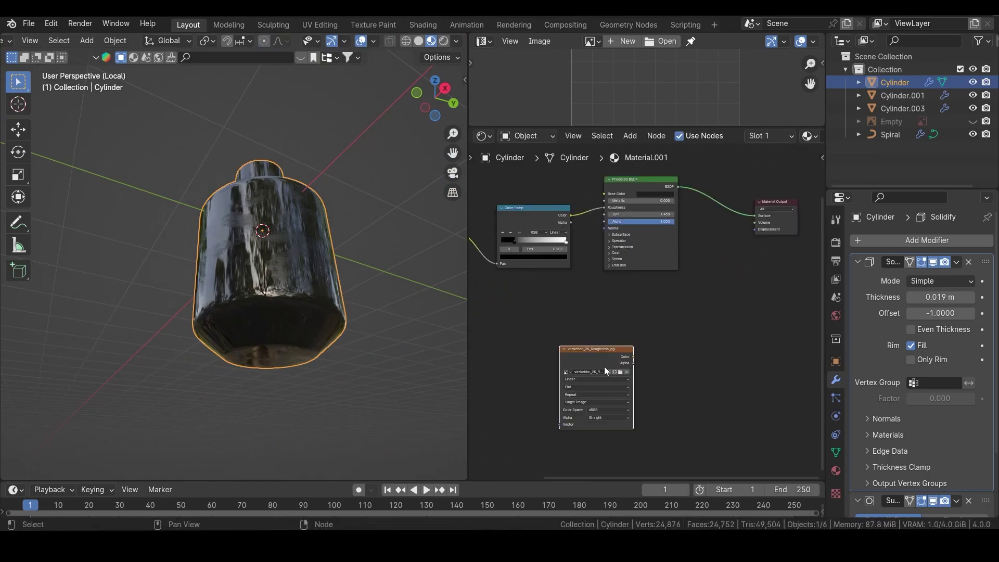
{"action": "left_click_drag", "start_coordinate": [593, 358], "coordinate": [538, 361]}
{"action": "middle_click_drag", "start_coordinate": [537, 361], "coordinate": [591, 356]}
{"action": "left_click_drag", "start_coordinate": [609, 358], "coordinate": [555, 359]}
- Add a Displacement node below the Principled BSDF
{"action": "scroll", "coordinate": [281, 255], "scroll_direction": "up", "scroll_amount": 3}
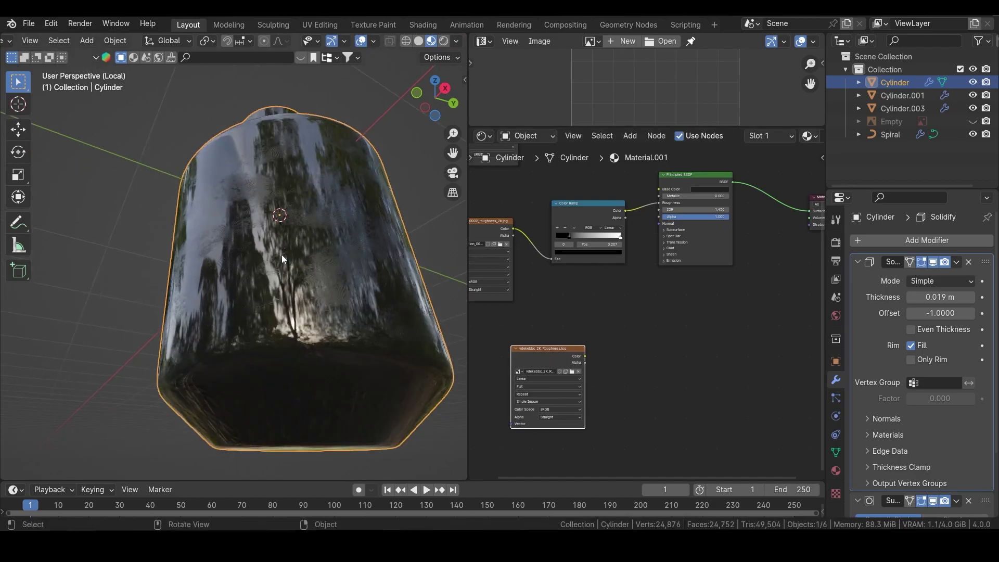
{"action": "scroll", "coordinate": [281, 254], "scroll_direction": "up", "scroll_amount": 3}
{"action": "middle_click_drag", "start_coordinate": [270, 258], "coordinate": [250, 282]}
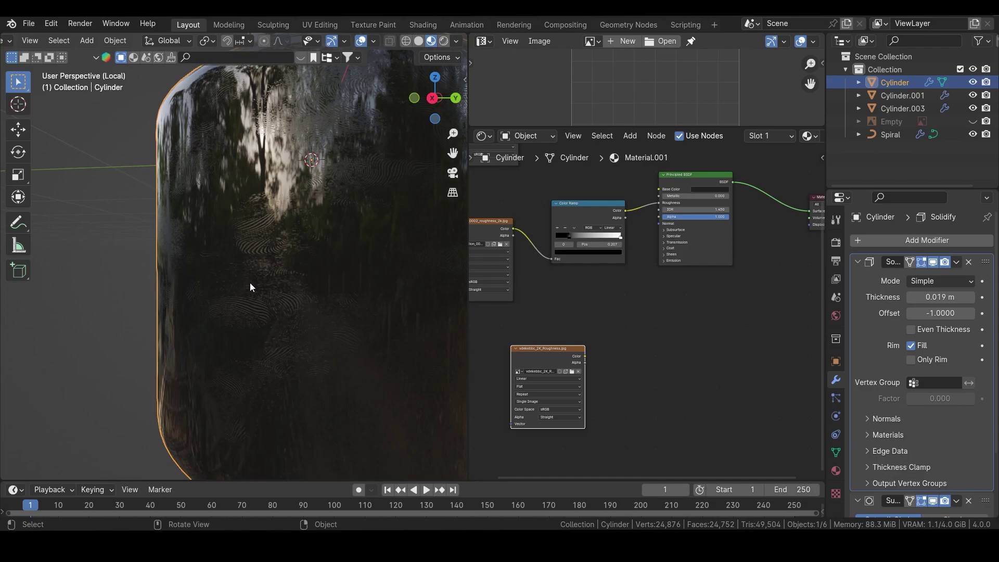
{"action": "scroll", "coordinate": [191, 204], "scroll_direction": "down", "scroll_amount": 5}
{"action": "middle_click_drag", "start_coordinate": [315, 223], "coordinate": [196, 249]}
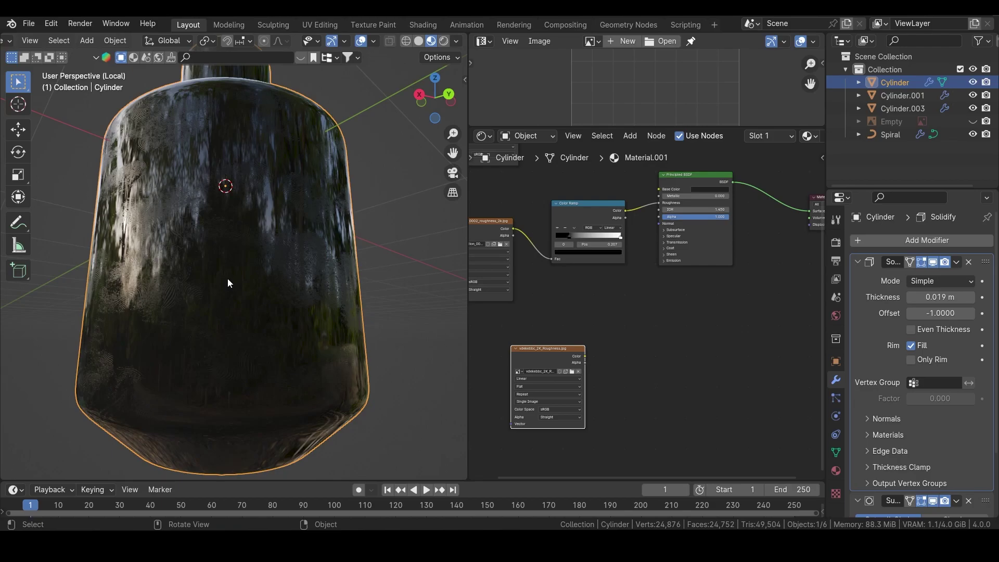
{"action": "key", "text": "shift+a"}
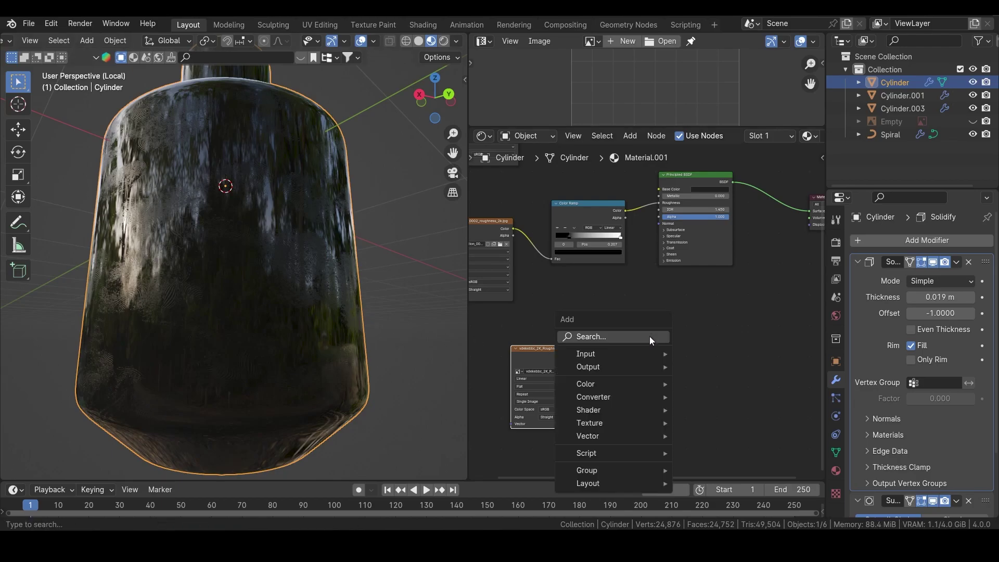
{"action": "left_click", "coordinate": [650, 336]}
{"action": "type", "text": "DI"}
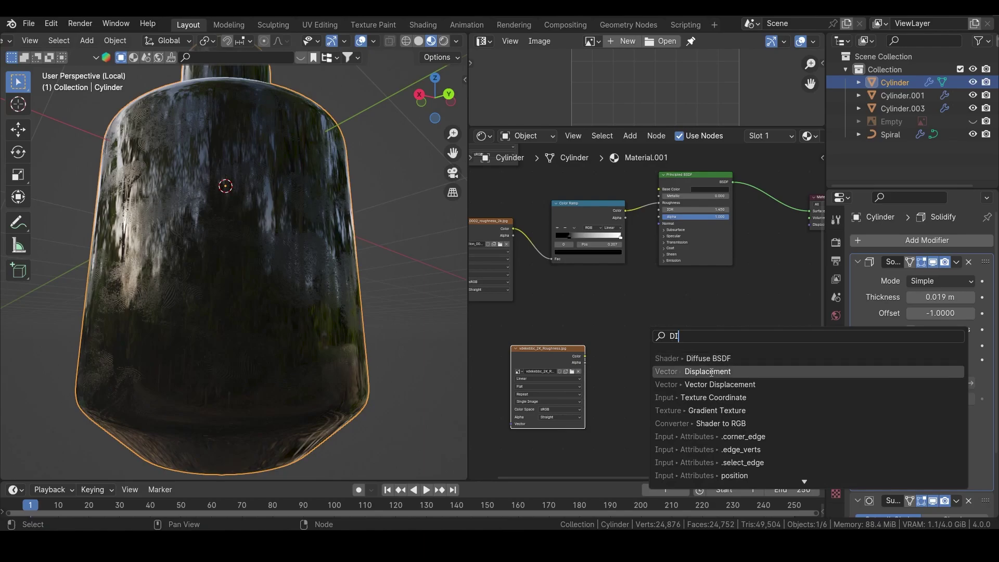
{"action": "left_click", "coordinate": [708, 372]}
{"action": "left_click", "coordinate": [737, 319]}
{"action": "middle_click_drag", "start_coordinate": [737, 318], "coordinate": [666, 326]}
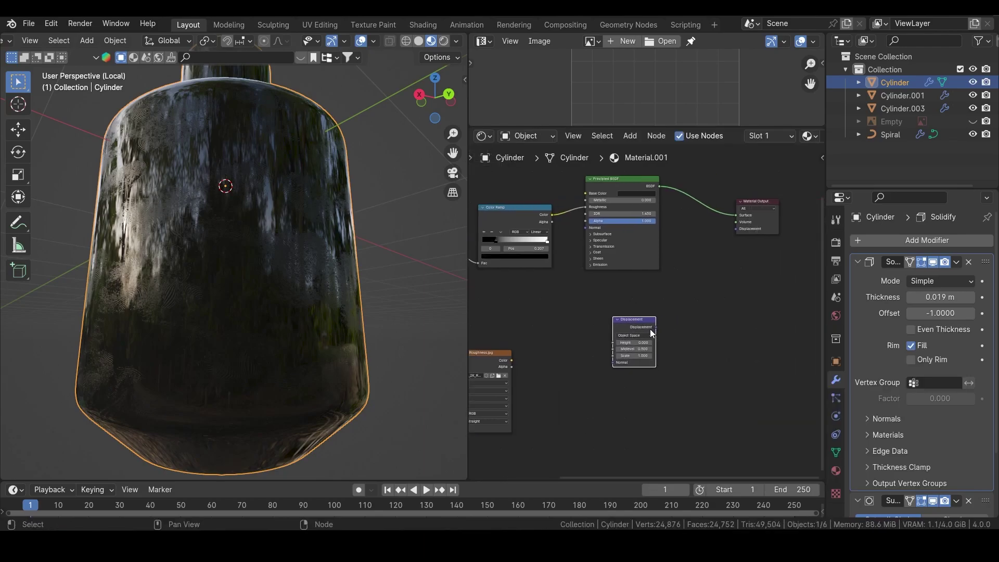
- Connect the vdekebbc texture's Color to the Displacement node's Height, and its output to the Material Output's Displacement
{"action": "left_click_drag", "start_coordinate": [655, 327], "coordinate": [736, 229]}
{"action": "middle_click_drag", "start_coordinate": [660, 373], "coordinate": [709, 357]}
{"action": "left_click_drag", "start_coordinate": [560, 346], "coordinate": [665, 329]}
- Examine the displacement texture on the bottle's surface up close and from different angles
{"action": "scroll", "coordinate": [221, 234], "scroll_direction": "down", "scroll_amount": 3}
{"action": "scroll", "coordinate": [230, 247], "scroll_direction": "up", "scroll_amount": 3}
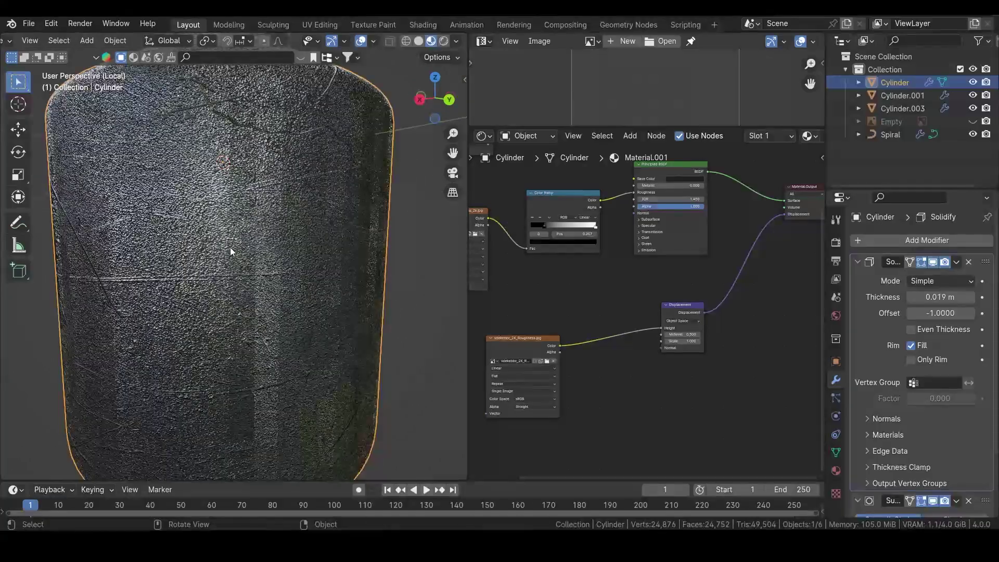
{"action": "middle_click_drag", "start_coordinate": [230, 300], "coordinate": [218, 221]}
{"action": "scroll", "coordinate": [196, 233], "scroll_direction": "up", "scroll_amount": 2}
{"action": "middle_click_drag", "start_coordinate": [259, 277], "coordinate": [249, 252]}
{"action": "scroll", "coordinate": [382, 359], "scroll_direction": "up", "scroll_amount": 7}
{"action": "scroll", "coordinate": [382, 359], "scroll_direction": "down", "scroll_amount": 9}
{"action": "middle_click_drag", "start_coordinate": [199, 231], "coordinate": [195, 285]}
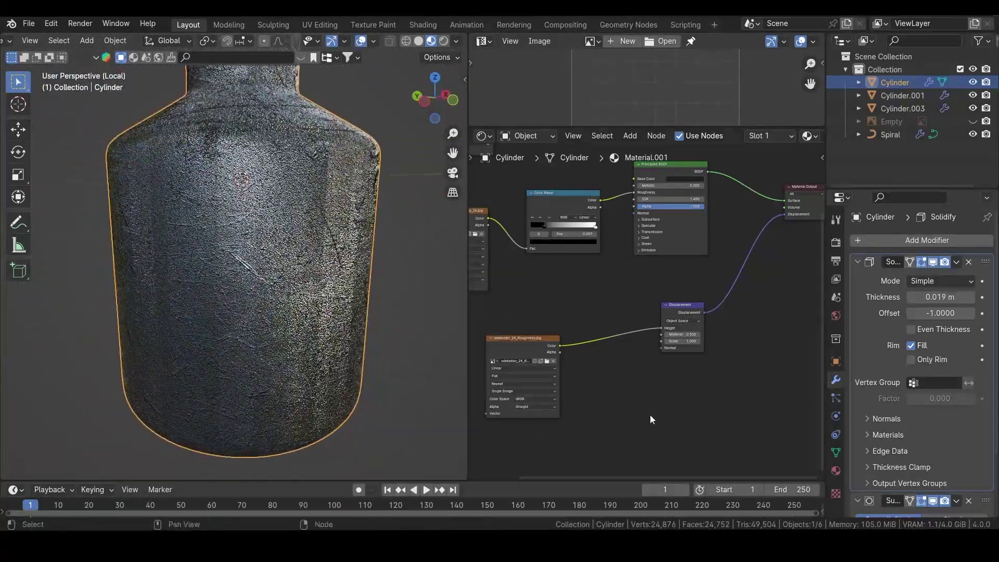
- Add a Color Ramp node on the link between the vdekebbc texture's Color and the Displacement node's Height
{"action": "key", "text": "shift+a"}
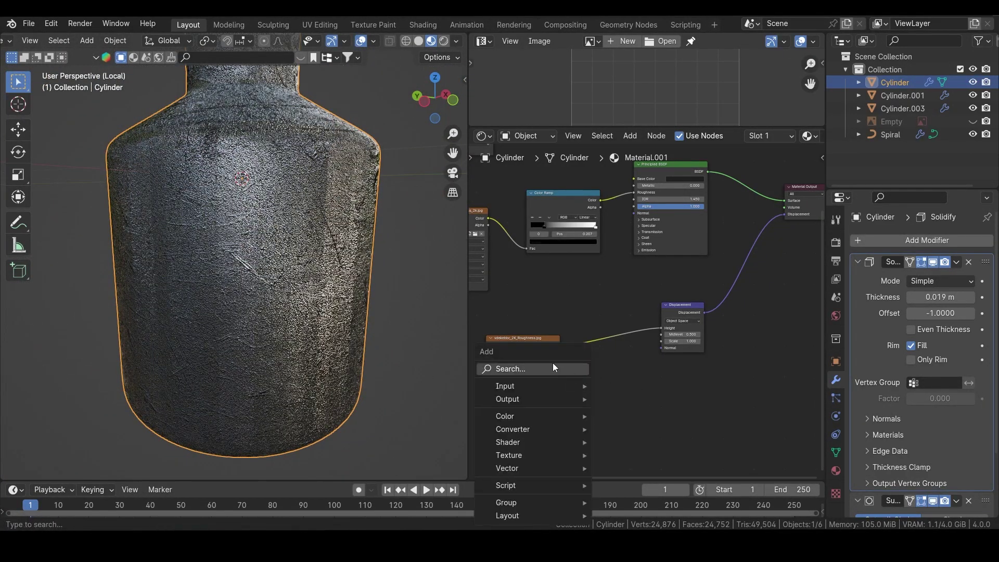
{"action": "type", "text": "co"}
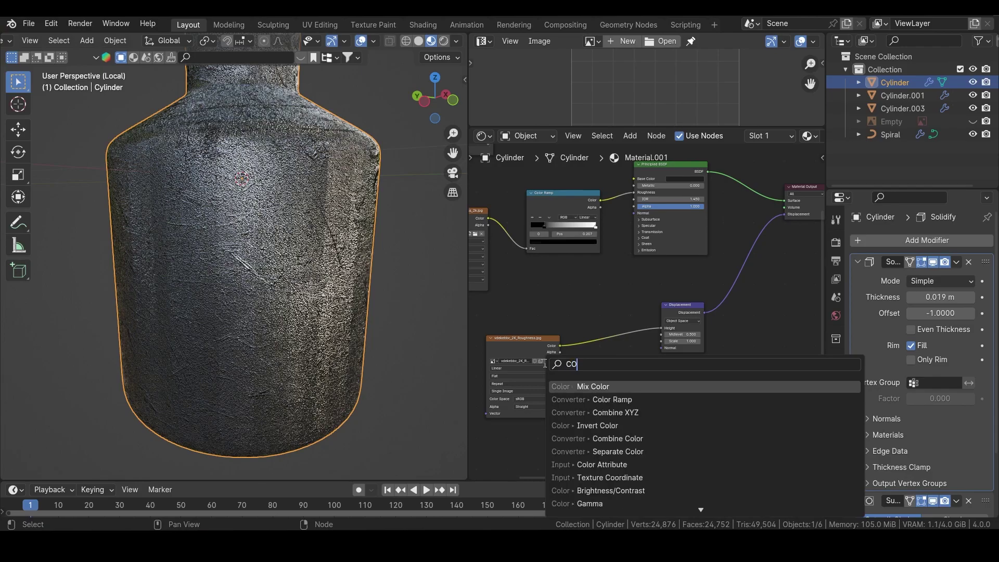
{"action": "left_click", "coordinate": [598, 399]}
{"action": "left_click", "coordinate": [582, 326]}
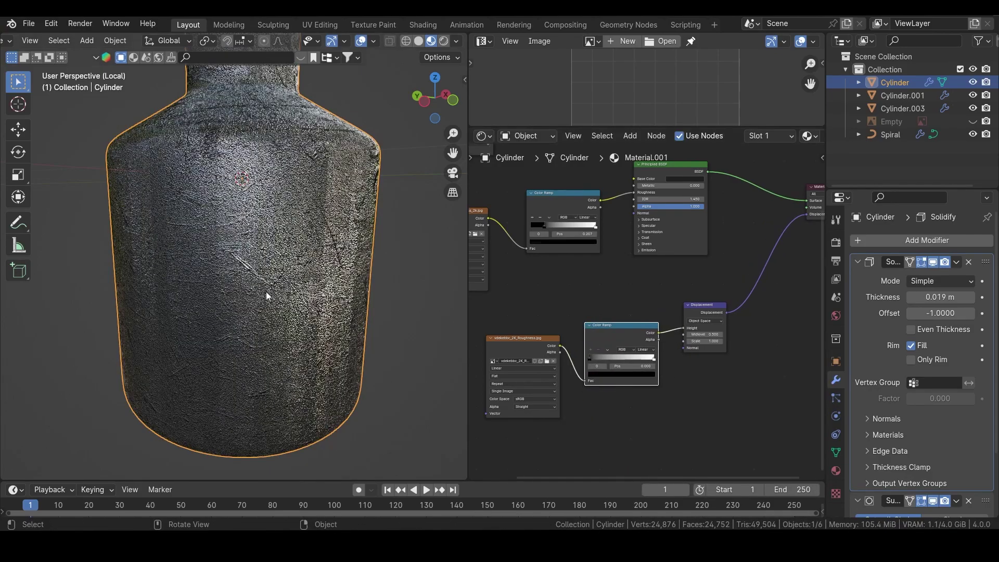
- Flip the Color Ramp that feeds the Displacement node's Height
{"action": "scroll", "coordinate": [714, 360], "scroll_direction": "up", "scroll_amount": 2}
{"action": "scroll", "coordinate": [314, 230], "scroll_direction": "up", "scroll_amount": 8}
{"action": "scroll", "coordinate": [311, 234], "scroll_direction": "down", "scroll_amount": 8}
{"action": "middle_click_drag", "start_coordinate": [312, 241], "coordinate": [268, 292]}
{"action": "middle_click_drag", "start_coordinate": [139, 218], "coordinate": [233, 229]}
{"action": "scroll", "coordinate": [623, 395], "scroll_direction": "up", "scroll_amount": 2}
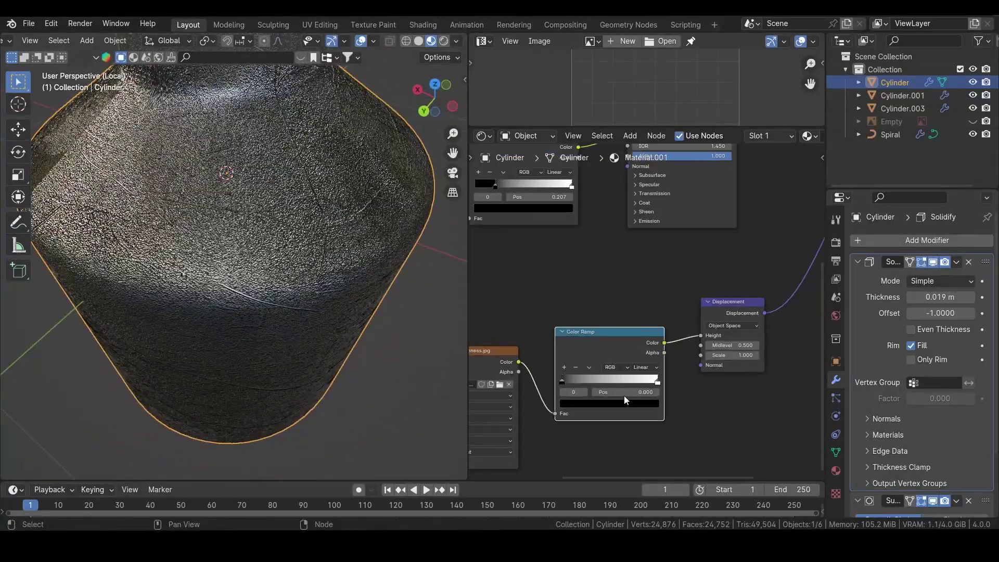
{"action": "left_click", "coordinate": [586, 373]}
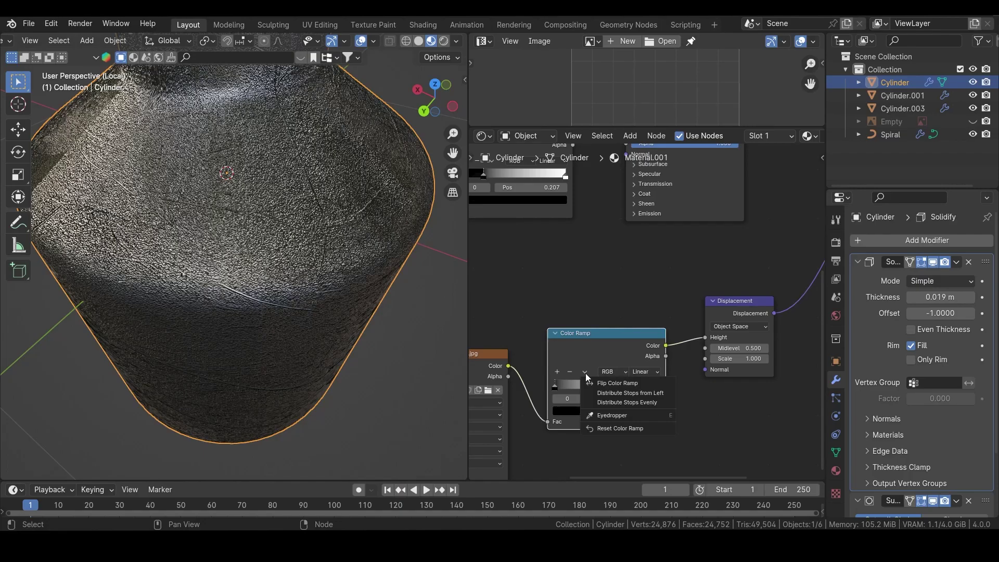
{"action": "left_click", "coordinate": [601, 382]}
{"action": "middle_click_drag", "start_coordinate": [247, 360], "coordinate": [210, 337]}
{"action": "scroll", "coordinate": [647, 307], "scroll_direction": "up", "scroll_amount": 1}
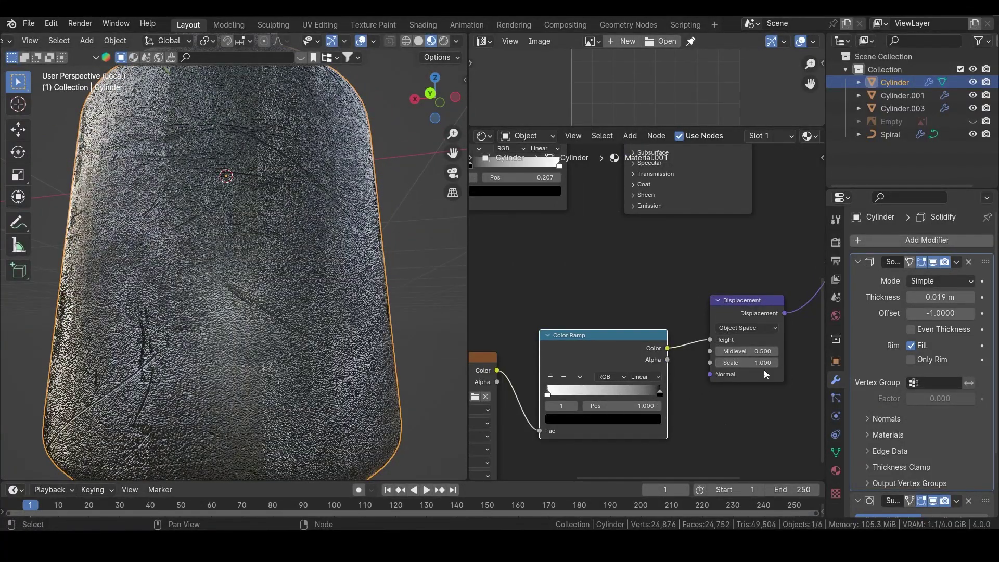
- Set the Displacement node's Scale to 0.010 and its Midlevel to 0.010
{"action": "left_click_drag", "start_coordinate": [761, 364], "coordinate": [745, 363], "text": "shift"}
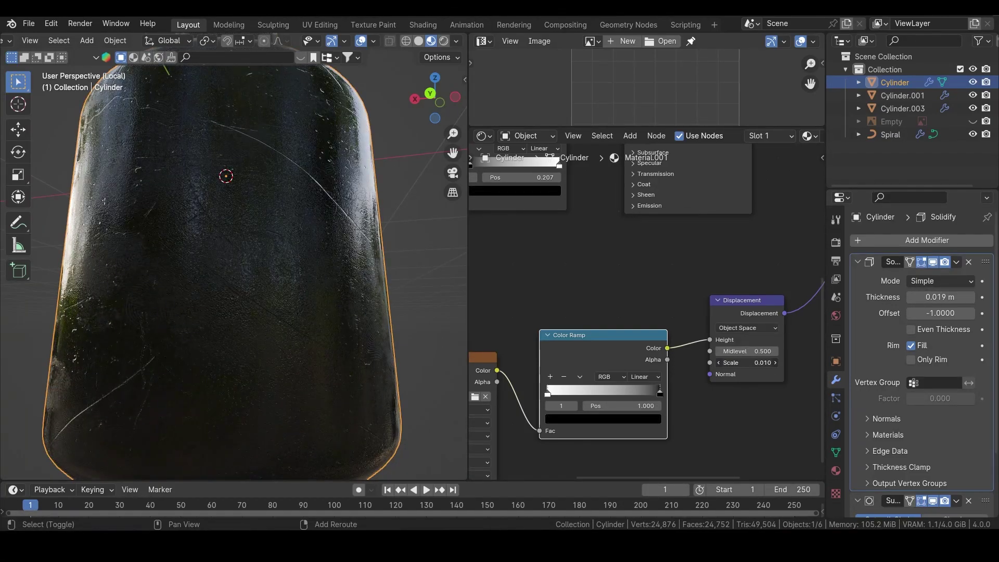
{"action": "middle_click_drag", "start_coordinate": [426, 344], "coordinate": [160, 290]}
{"action": "double_click", "coordinate": [749, 352]}
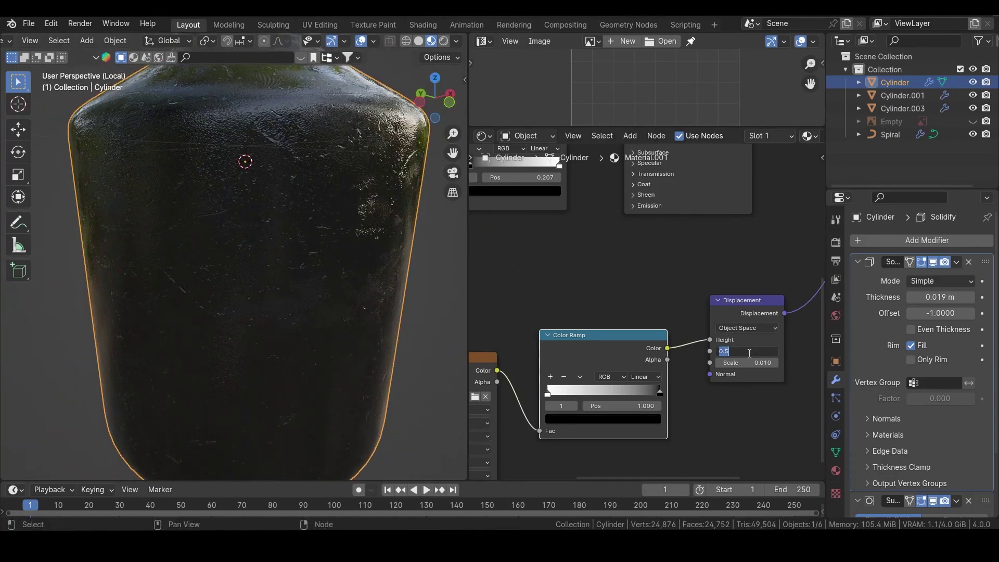
{"action": "type", "text": ".01"}
{"action": "key", "text": "Return"}
- Reduce the Displacement node's Scale to 0.001
{"action": "double_click", "coordinate": [750, 362]}
{"action": "type", "text": ".001"}
{"action": "key", "text": "Return"}
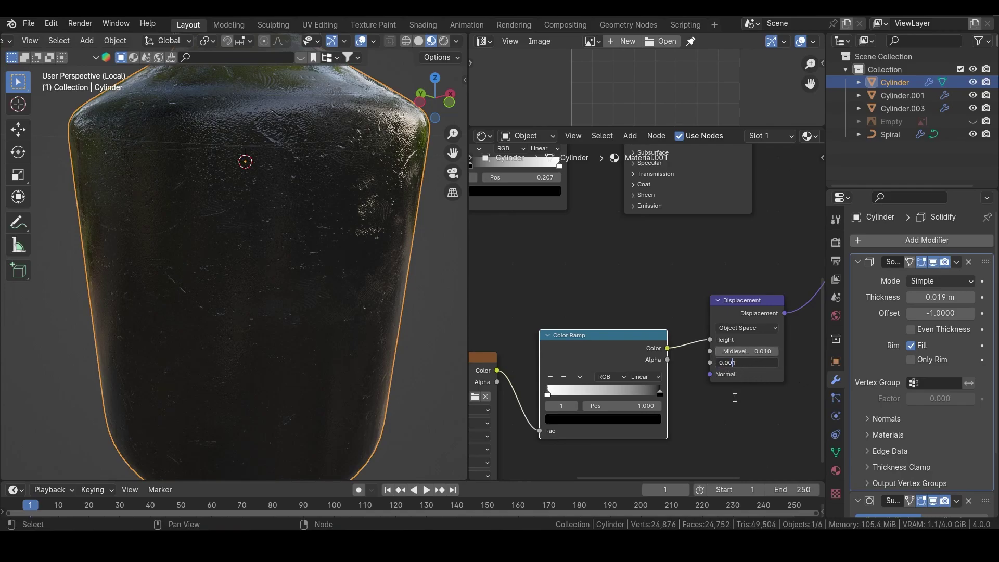
{"action": "middle_click_drag", "start_coordinate": [277, 255], "coordinate": [262, 219]}
- Try a Displacement Scale of 0.003 and check the scratches on the bottle's surface
{"action": "double_click", "coordinate": [743, 362]}
{"action": "key", "text": "BackSpace"}
{"action": "type", "text": "3"}
{"action": "key", "text": "Return"}
{"action": "scroll", "coordinate": [325, 292], "scroll_direction": "down", "scroll_amount": 5}
{"action": "middle_click_drag", "start_coordinate": [326, 292], "coordinate": [246, 320]}
{"action": "scroll", "coordinate": [246, 320], "scroll_direction": "up", "scroll_amount": 7}
{"action": "scroll", "coordinate": [247, 321], "scroll_direction": "down", "scroll_amount": 8}
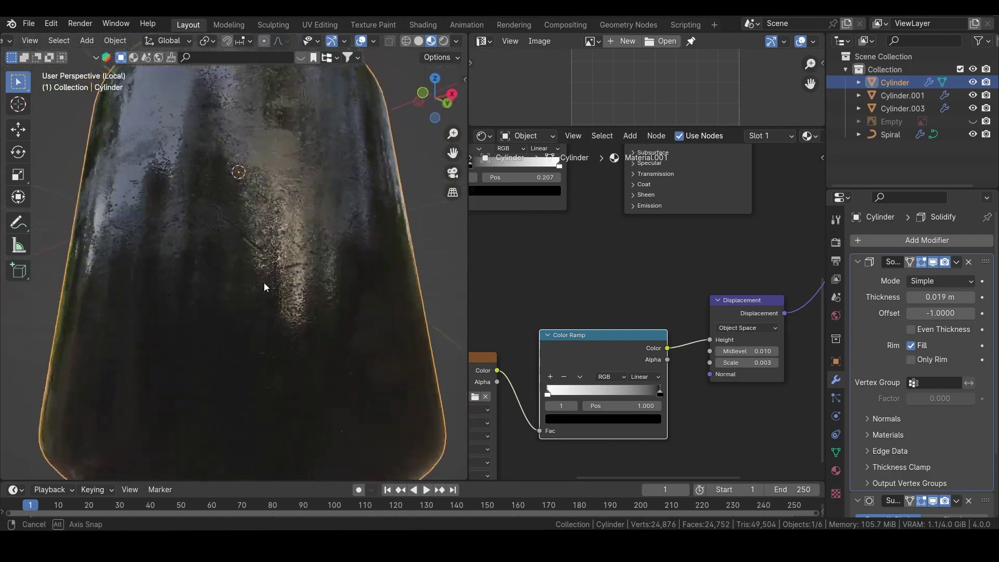
{"action": "scroll", "coordinate": [235, 287], "scroll_direction": "up", "scroll_amount": 4}
{"action": "scroll", "coordinate": [239, 307], "scroll_direction": "down", "scroll_amount": 1}
{"action": "middle_click_drag", "start_coordinate": [241, 317], "coordinate": [245, 285]}
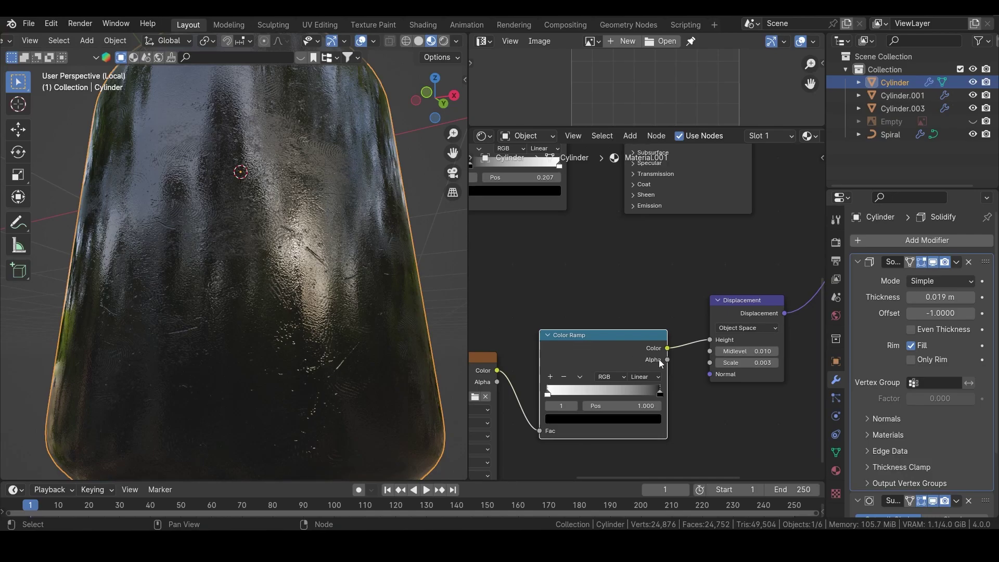
- Set the Displacement node's Scale back to 0.001 and leave local view to show the whole bottle
{"action": "double_click", "coordinate": [745, 363]}
{"action": "key", "text": "BackSpace"}
{"action": "type", "text": "1"}
{"action": "key", "text": "Return"}
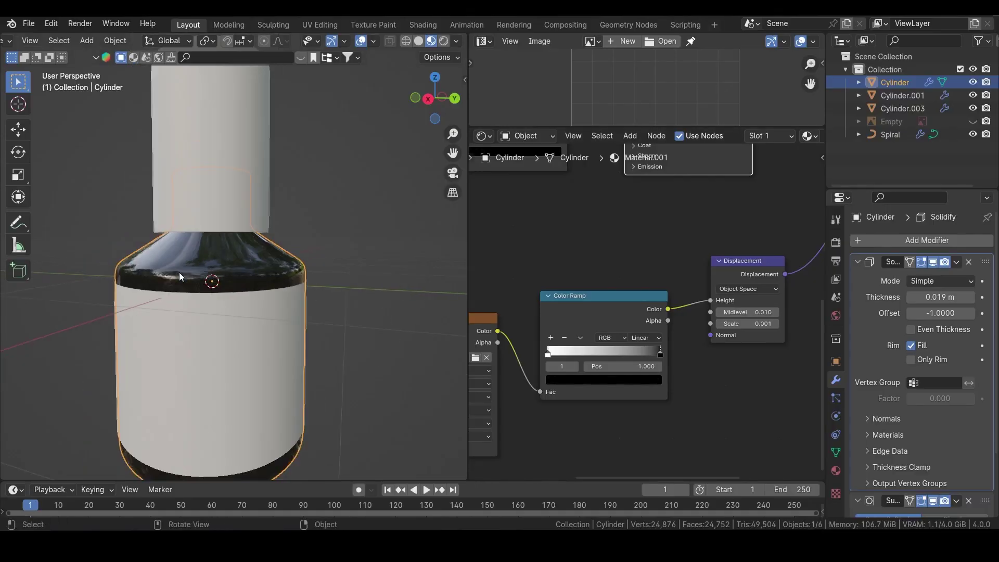
{"action": "scroll", "coordinate": [179, 273], "scroll_direction": "down", "scroll_amount": 3}
{"action": "middle_click_drag", "start_coordinate": [231, 307], "coordinate": [260, 305]}
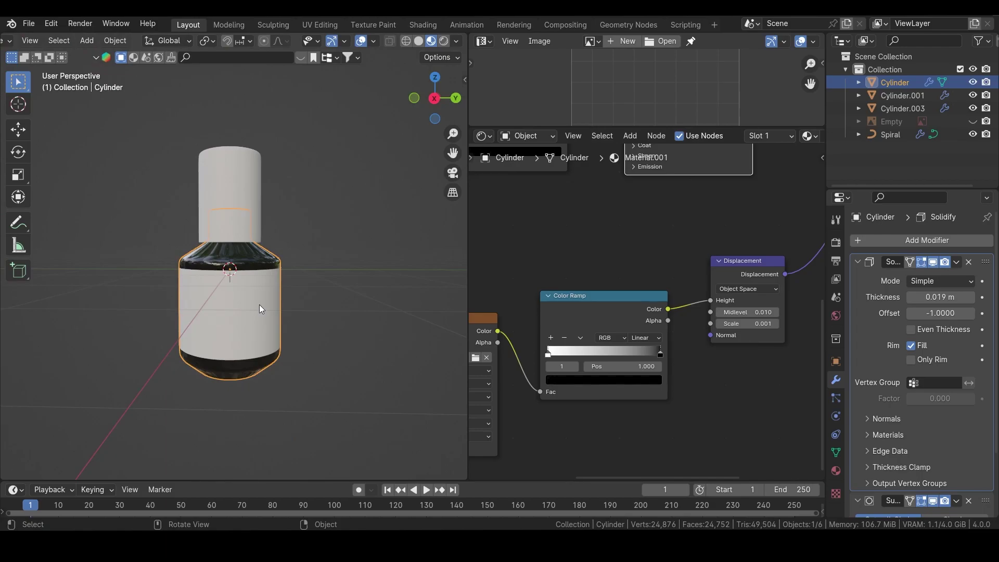
- Link the bottle body's material to the cap
{"action": "left_click", "coordinate": [240, 170], "text": "shift"}
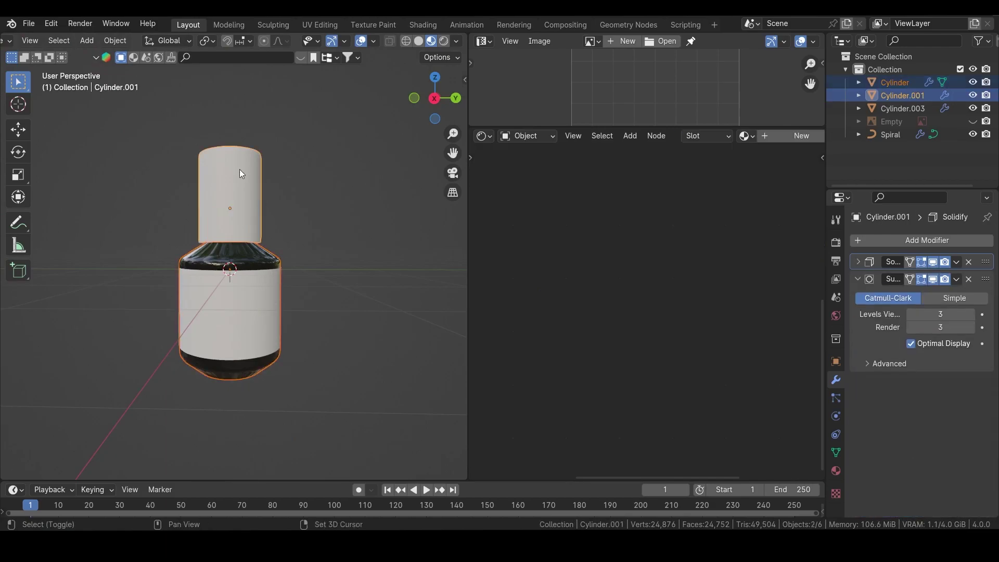
{"action": "left_click", "coordinate": [248, 254], "text": "shift"}
{"action": "left_click", "coordinate": [233, 190], "text": "shift"}
{"action": "left_click", "coordinate": [245, 257], "text": "shift"}
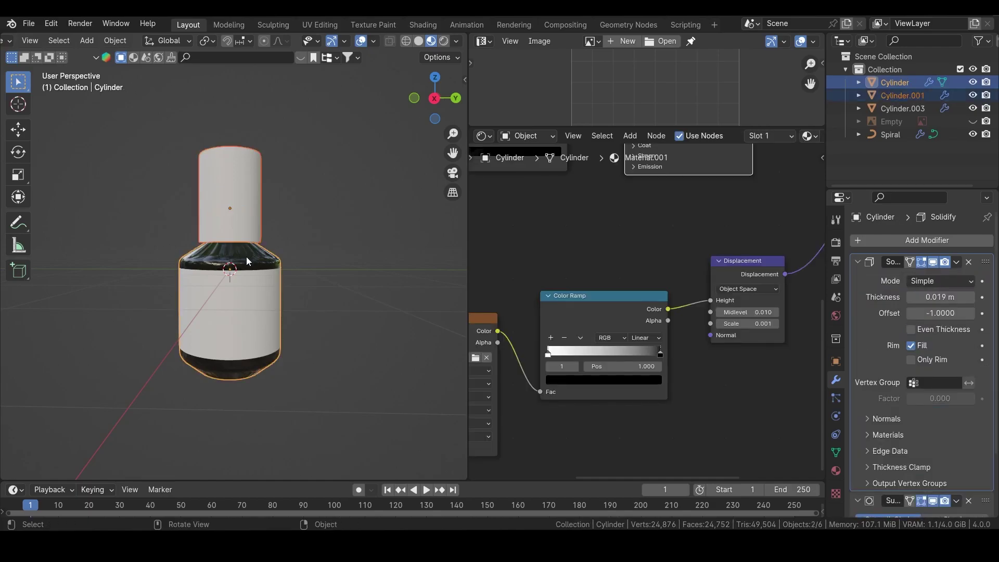
{"action": "key", "text": "ctrl+l"}
{"action": "left_click", "coordinate": [233, 289]}
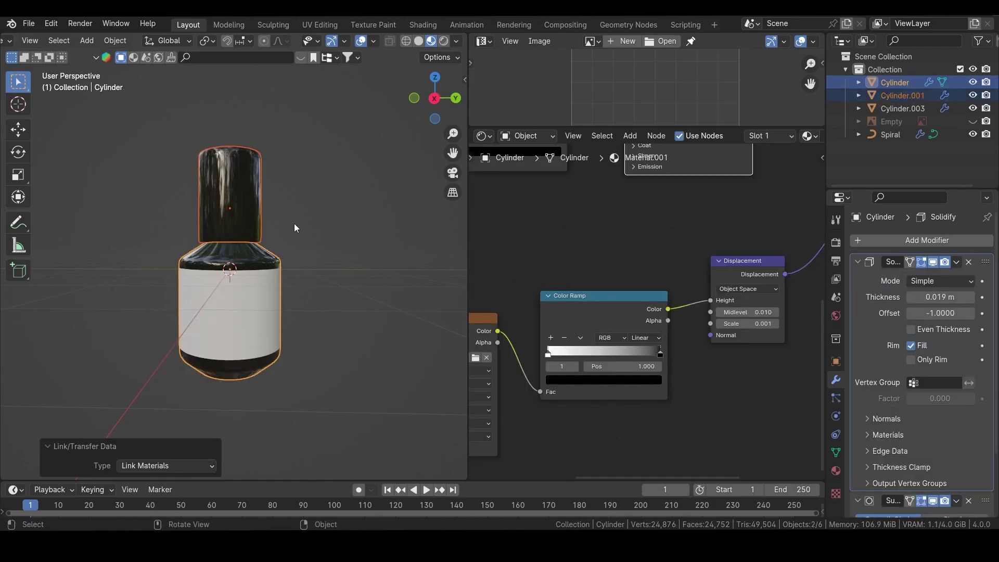
- Make the cap's material a separate single-user copy
{"action": "left_click", "coordinate": [235, 176]}
{"action": "left_click", "coordinate": [836, 470]}
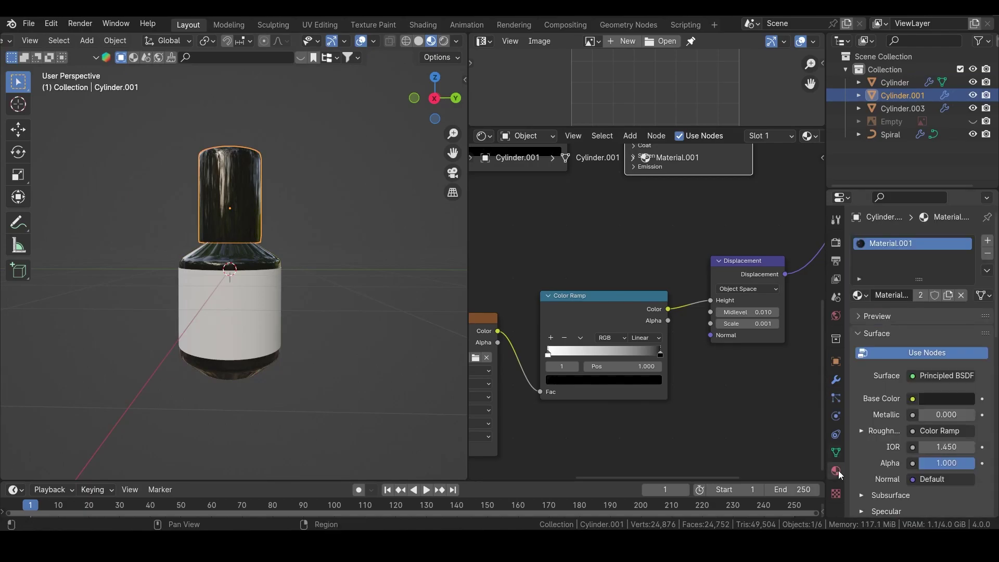
{"action": "left_click", "coordinate": [949, 295]}
- Move the black stop of the cap's roughness Color Ramp to position 0.138
{"action": "scroll", "coordinate": [626, 253], "scroll_direction": "down", "scroll_amount": 1}
{"action": "middle_click_drag", "start_coordinate": [526, 198], "coordinate": [576, 347]}
{"action": "scroll", "coordinate": [589, 323], "scroll_direction": "up", "scroll_amount": 1}
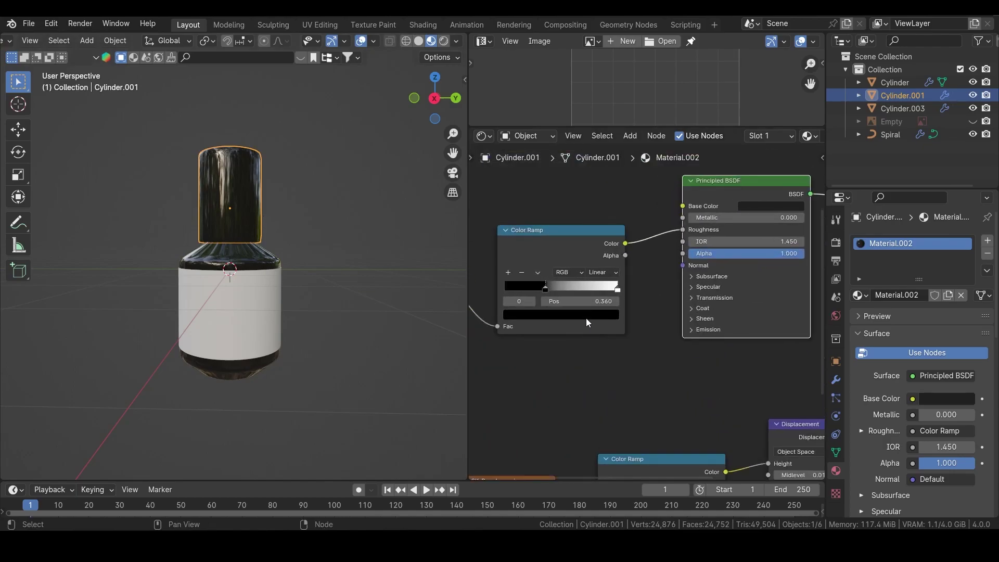
{"action": "left_click_drag", "start_coordinate": [547, 287], "coordinate": [520, 288]}
{"action": "scroll", "coordinate": [173, 198], "scroll_direction": "up", "scroll_amount": 3}
{"action": "scroll", "coordinate": [216, 214], "scroll_direction": "down", "scroll_amount": 1}
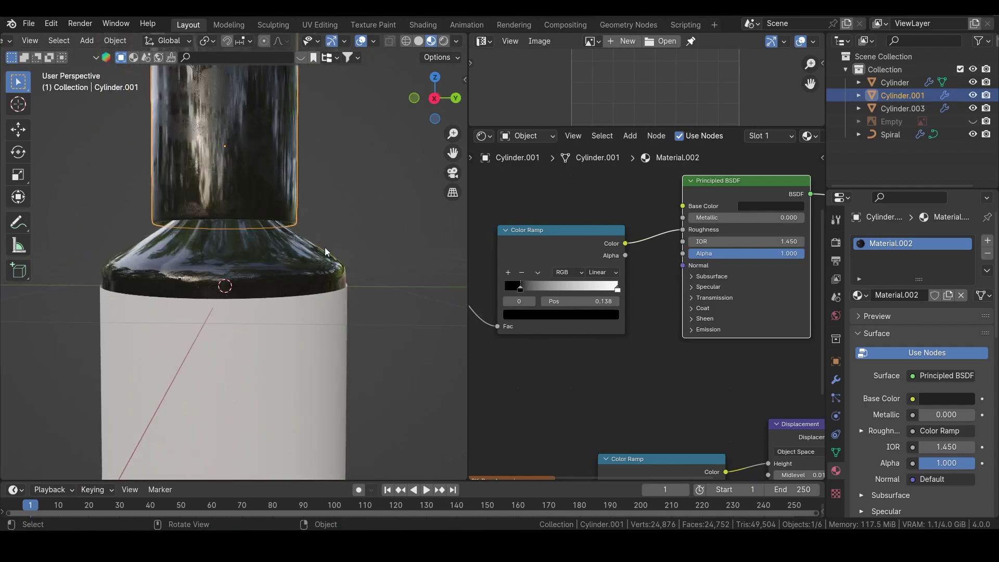
- Show the reference image 1_SERUM_CENTERED_800x.webp in an enlarged image editor and examine the cap's finish
{"action": "left_click", "coordinate": [591, 41]}
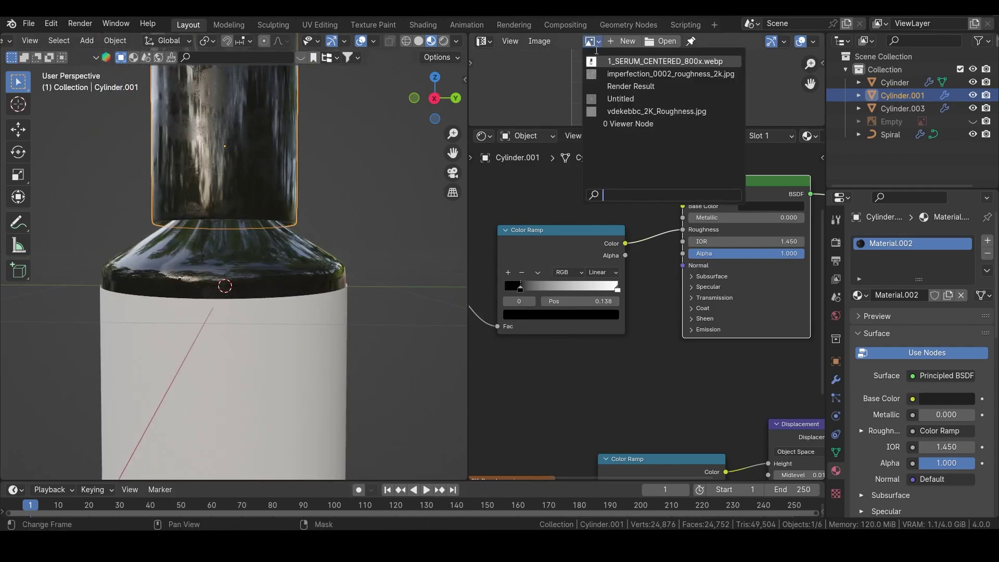
{"action": "left_click", "coordinate": [609, 61]}
{"action": "left_click_drag", "start_coordinate": [630, 128], "coordinate": [614, 359]}
{"action": "scroll", "coordinate": [662, 229], "scroll_direction": "down", "scroll_amount": 1}
{"action": "scroll", "coordinate": [682, 159], "scroll_direction": "up", "scroll_amount": 1}
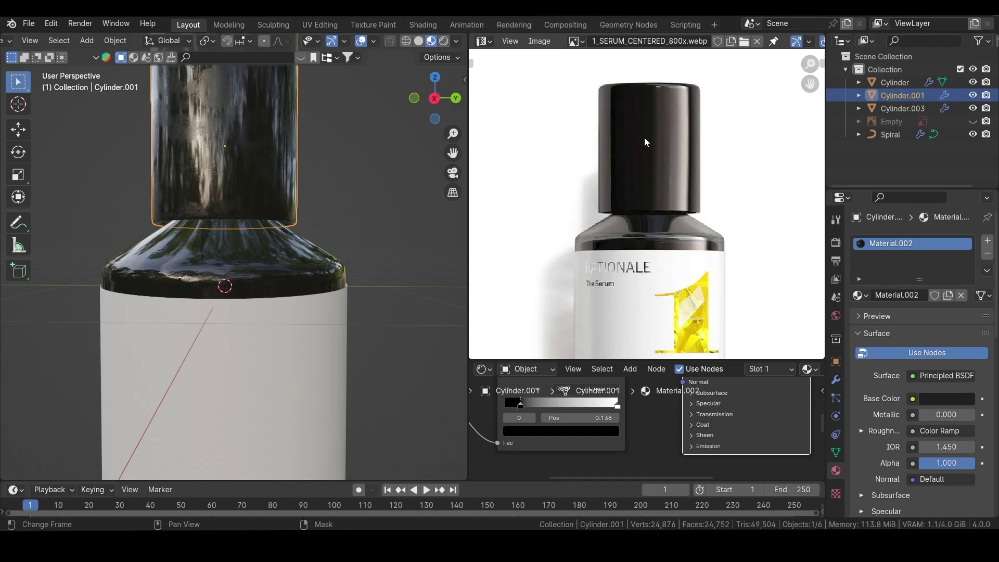
{"action": "scroll", "coordinate": [239, 177], "scroll_direction": "down", "scroll_amount": 3}
{"action": "scroll", "coordinate": [280, 169], "scroll_direction": "up", "scroll_amount": 3}
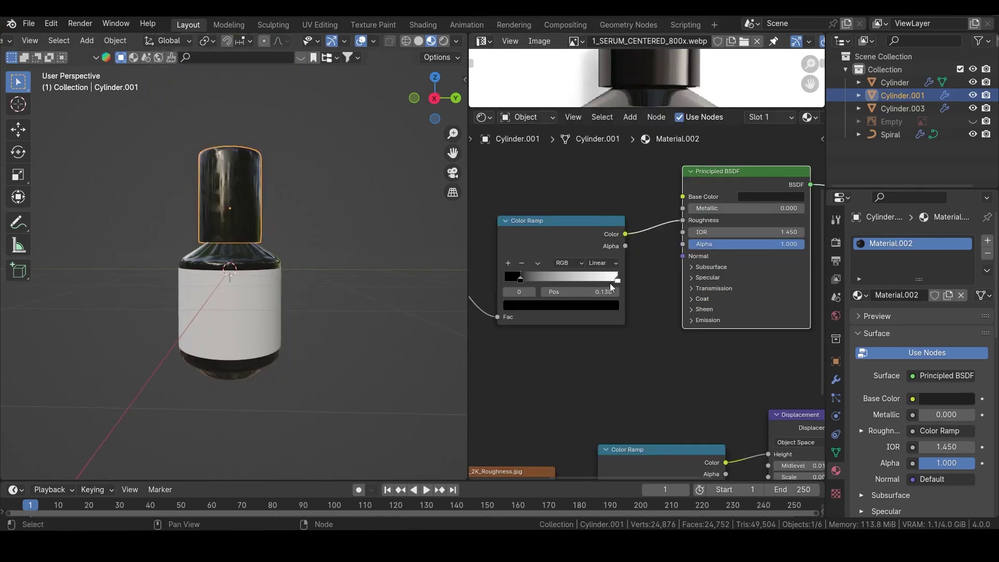
- Move the white stop of the cap's roughness Color Ramp slightly inward and the black stop to position 0.178
{"action": "mouse_move", "coordinate": [599, 279]}
{"action": "left_mouse_down"}
{"action": "mouse_move", "coordinate": [570, 278]}
{"action": "mouse_move", "coordinate": [611, 279]}
{"action": "left_mouse_up"}
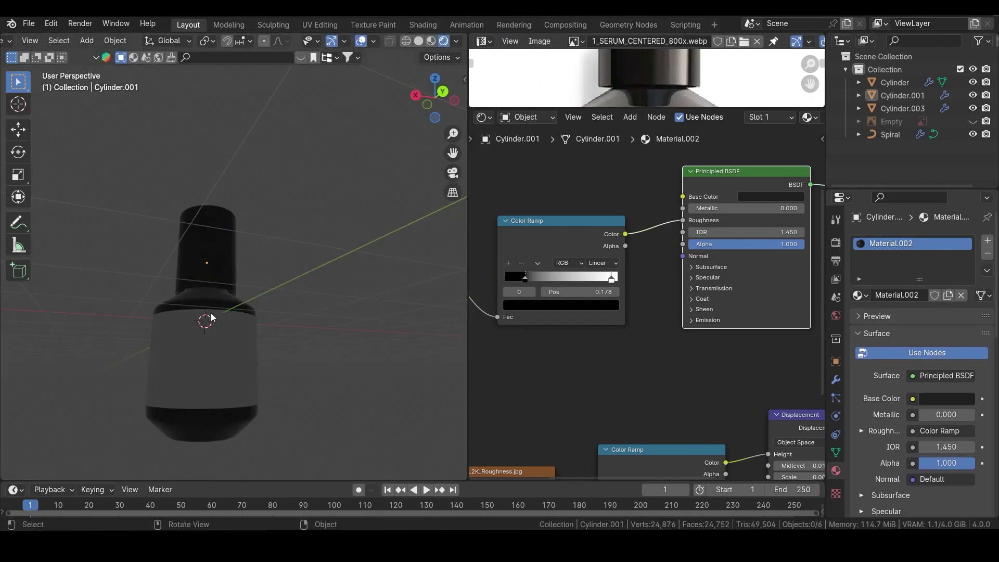
- Switch the render engine to Cycles and make the film background transparent
{"action": "left_click", "coordinate": [920, 239]}
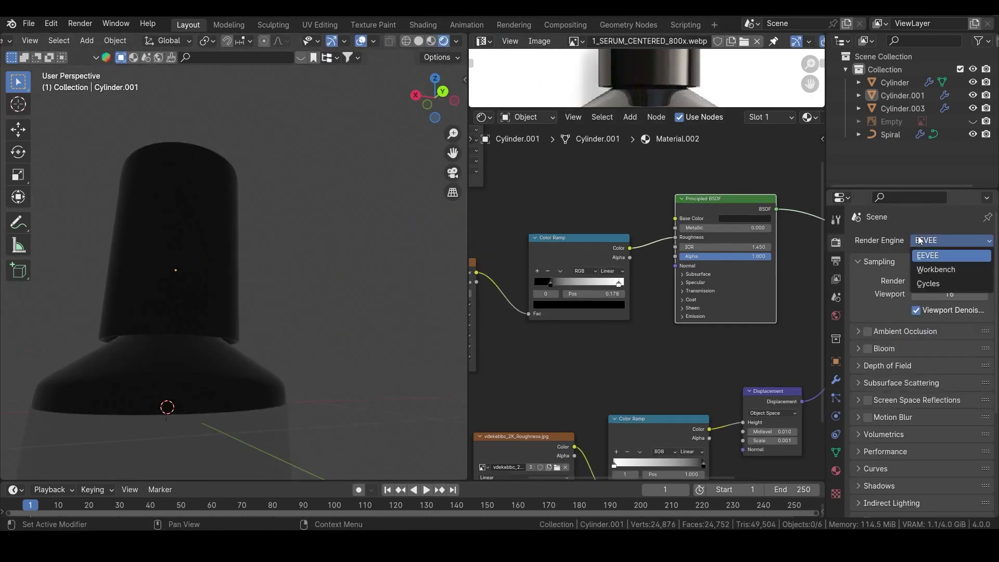
{"action": "left_click", "coordinate": [928, 283]}
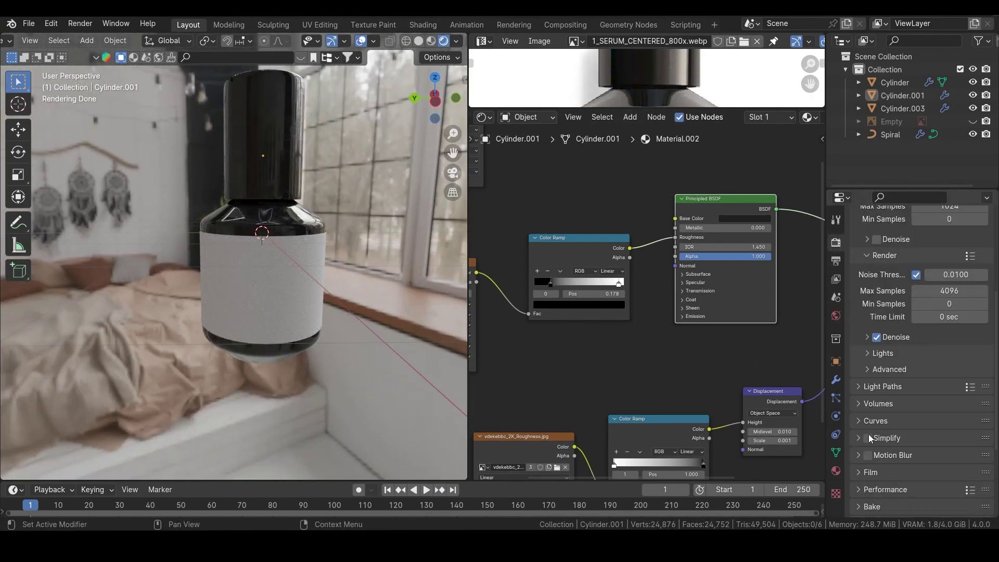
{"action": "middle_click_drag", "start_coordinate": [218, 156], "coordinate": [178, 148]}
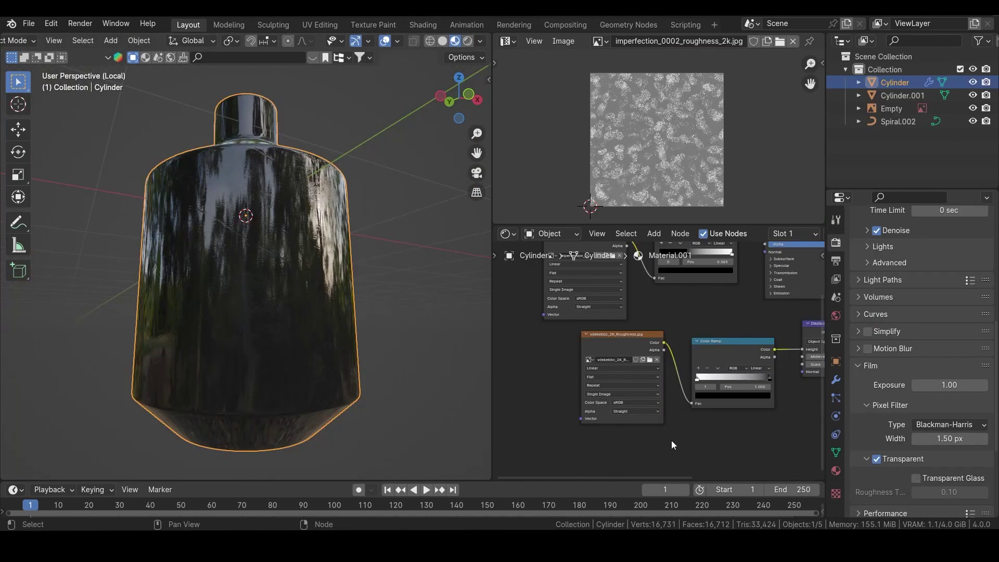
- Set the colour space of the body's vdekebbc_2K_Roughness.jpg and imperfection_0002_roughness_2k.jpg textures to Non-Color
{"action": "scroll", "coordinate": [671, 440], "scroll_direction": "up", "scroll_amount": 2}
{"action": "middle_click_drag", "start_coordinate": [671, 439], "coordinate": [688, 403]}
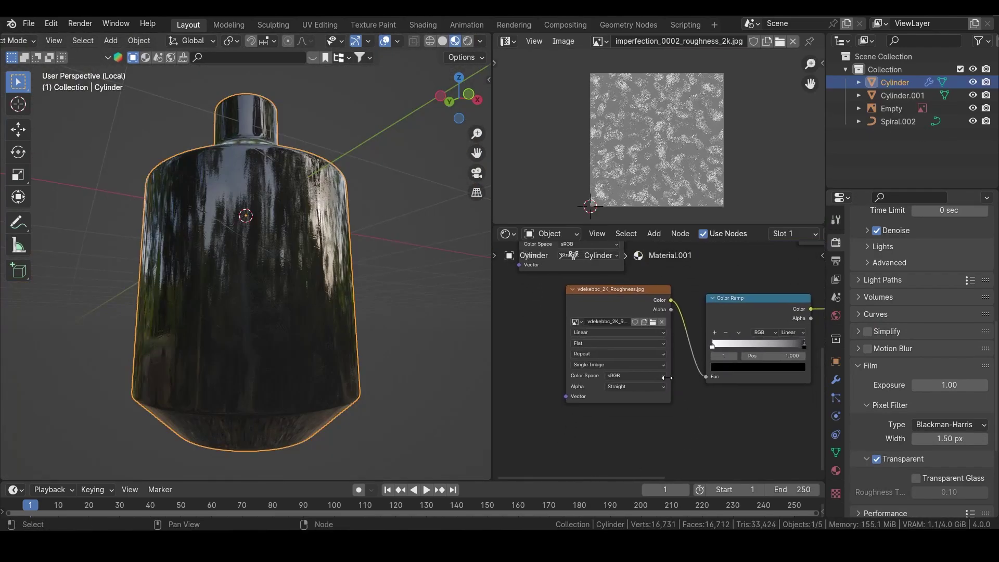
{"action": "left_click", "coordinate": [633, 377]}
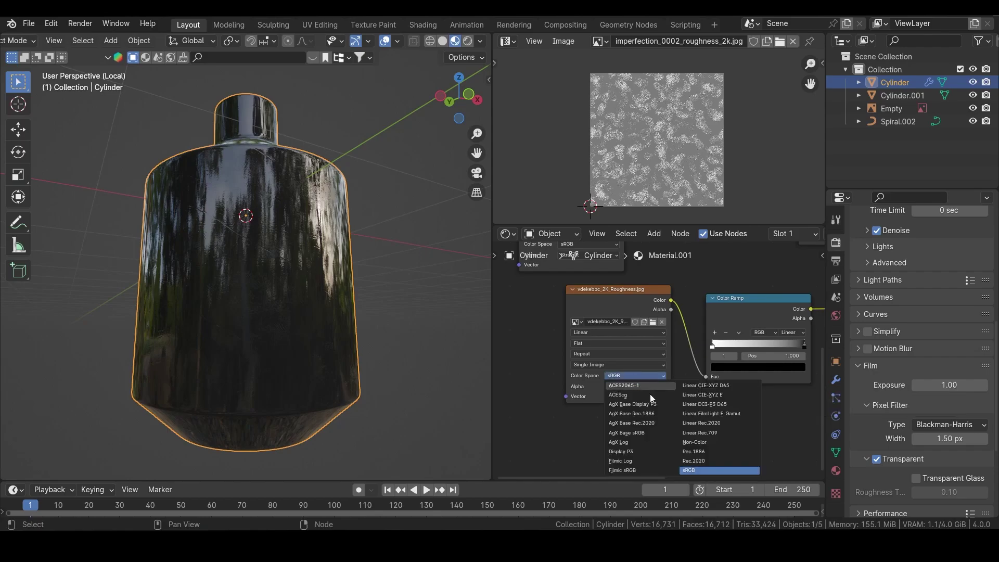
{"action": "left_click", "coordinate": [711, 443]}
{"action": "middle_click_drag", "start_coordinate": [618, 371], "coordinate": [677, 477]}
{"action": "middle_click_drag", "start_coordinate": [698, 432], "coordinate": [679, 414]}
{"action": "left_click", "coordinate": [633, 342]}
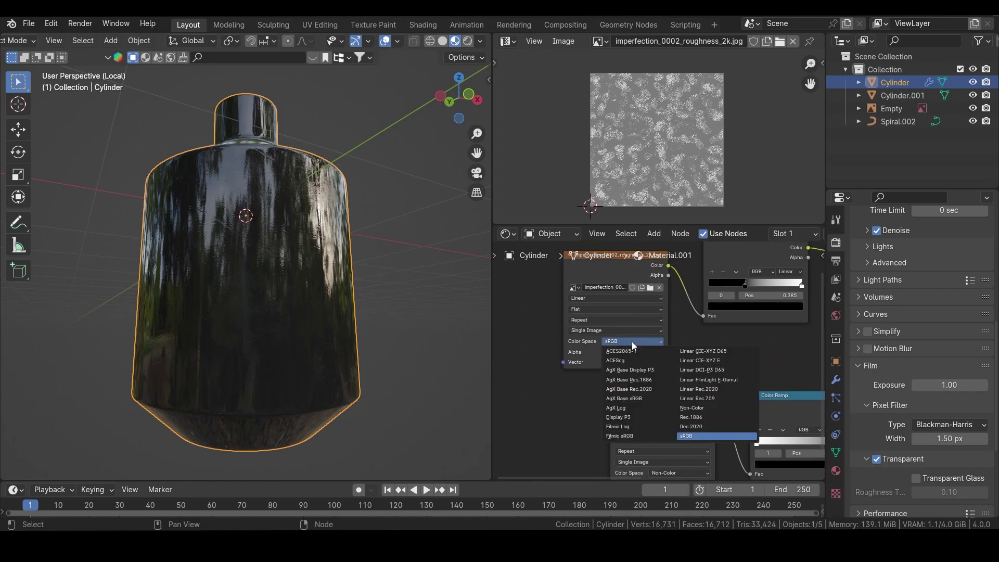
{"action": "left_click", "coordinate": [730, 408]}
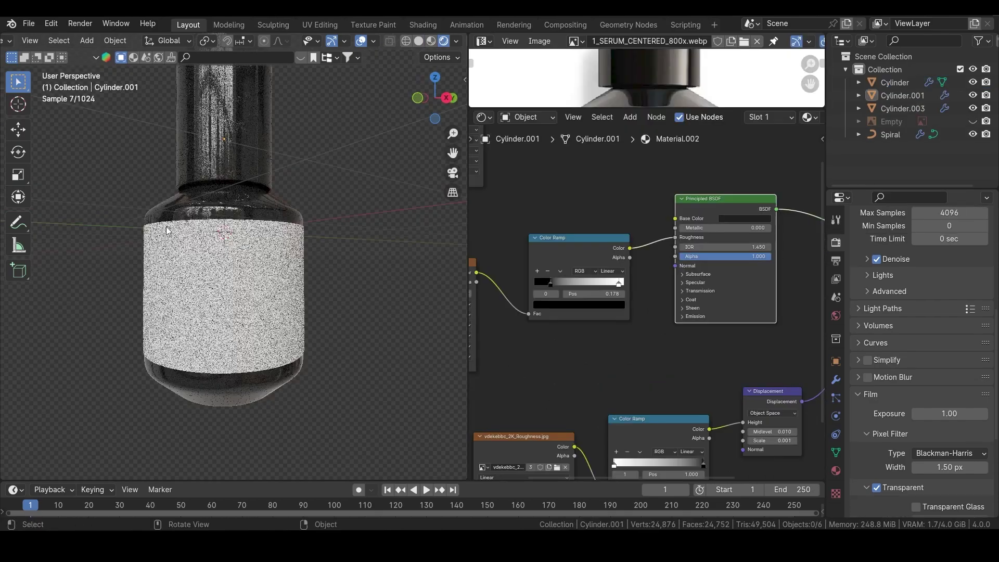
- Inspect the rendered bottle, select its white label, and enlarge the image editor to show the reference label
{"action": "scroll", "coordinate": [221, 196], "scroll_direction": "down", "scroll_amount": 3}
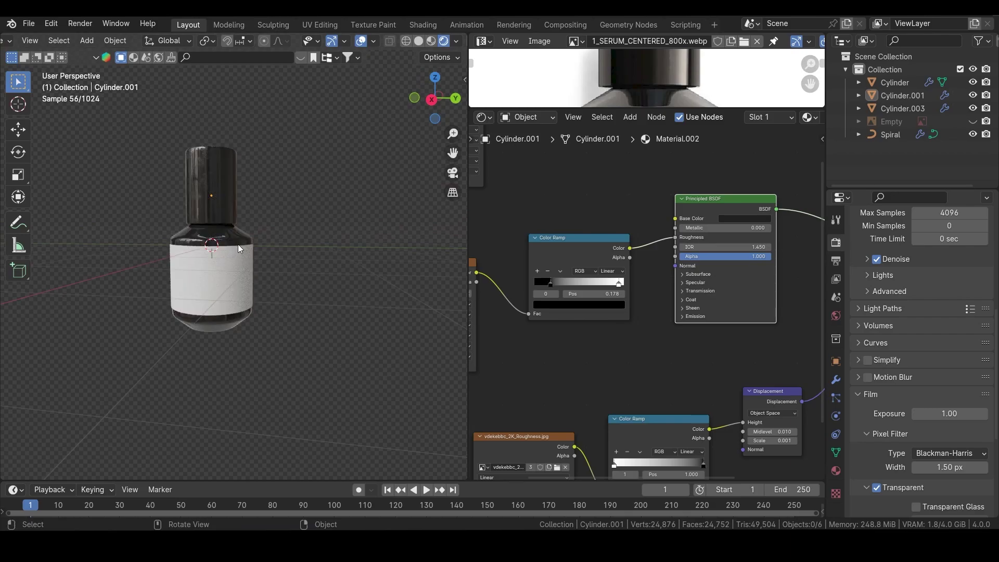
{"action": "scroll", "coordinate": [237, 245], "scroll_direction": "up", "scroll_amount": 5}
{"action": "middle_click_drag", "start_coordinate": [158, 201], "coordinate": [220, 206]}
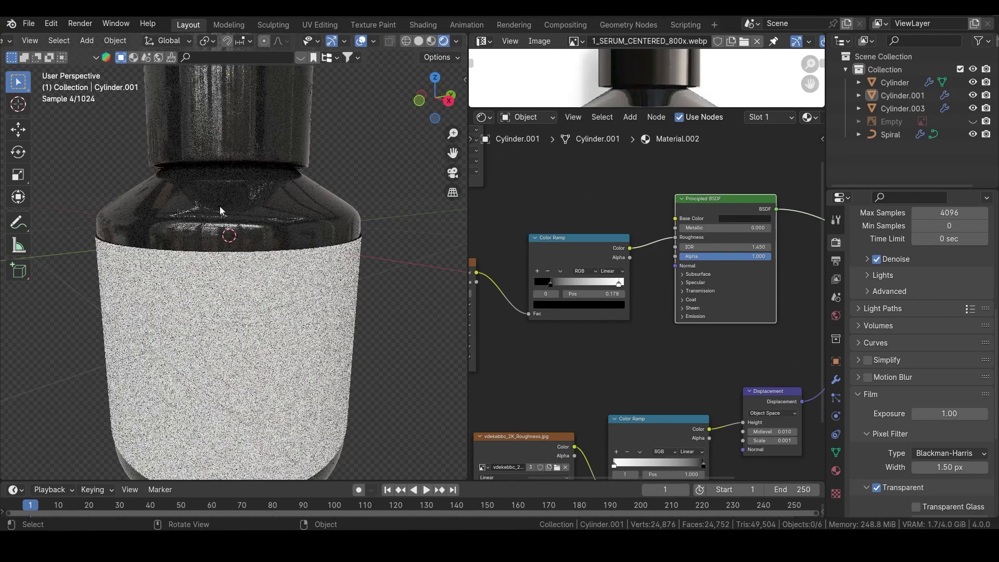
{"action": "scroll", "coordinate": [252, 310], "scroll_direction": "down", "scroll_amount": 3}
{"action": "middle_click_drag", "start_coordinate": [262, 317], "coordinate": [295, 264]}
{"action": "left_click", "coordinate": [254, 244]}
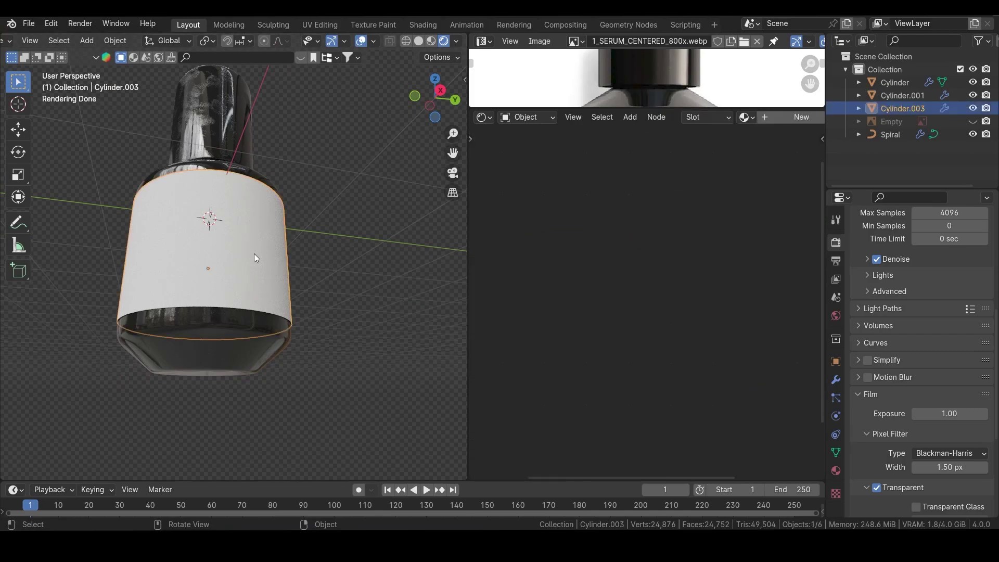
{"action": "left_click_drag", "start_coordinate": [619, 108], "coordinate": [618, 310]}
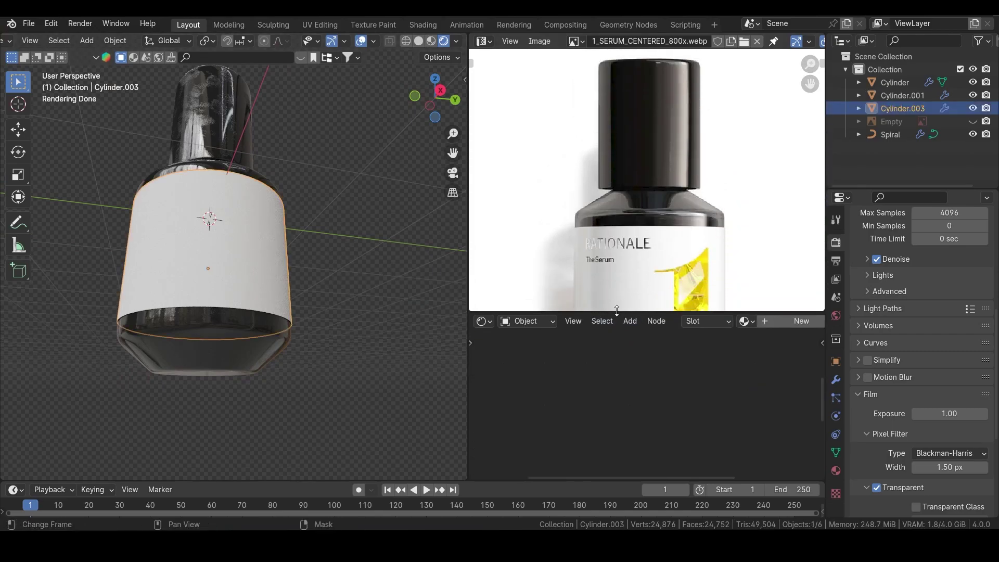
- Mark one vertical edge at the back of the label mesh as a UV seam
{"action": "middle_click_drag", "start_coordinate": [246, 239], "coordinate": [241, 263]}
{"action": "key", "text": "Tab"}
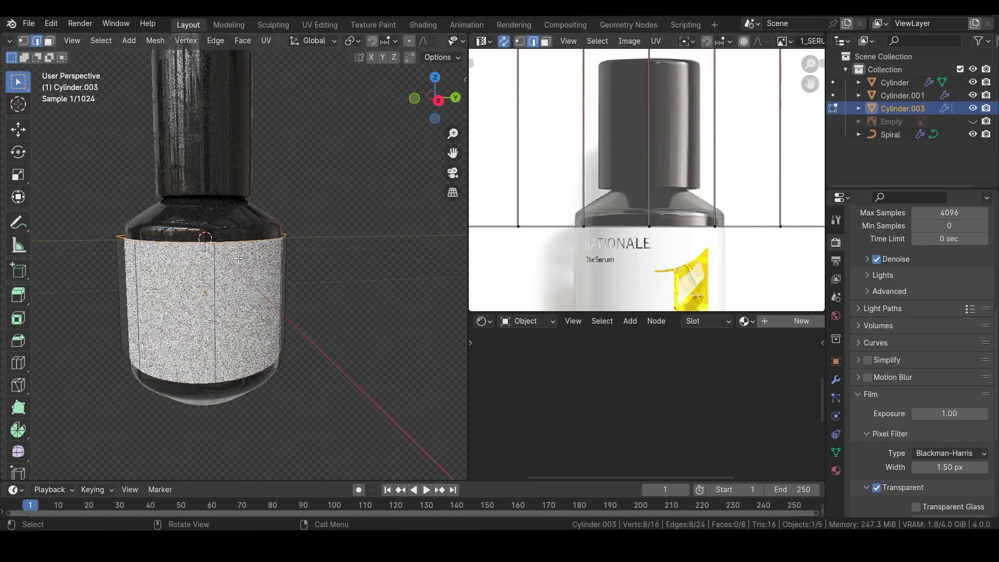
{"action": "scroll", "coordinate": [237, 258], "scroll_direction": "down", "scroll_amount": 3}
{"action": "middle_click_drag", "start_coordinate": [268, 276], "coordinate": [248, 271]}
{"action": "key", "text": "grave"}
{"action": "left_click", "coordinate": [196, 234]}
{"action": "left_click", "coordinate": [243, 302]}
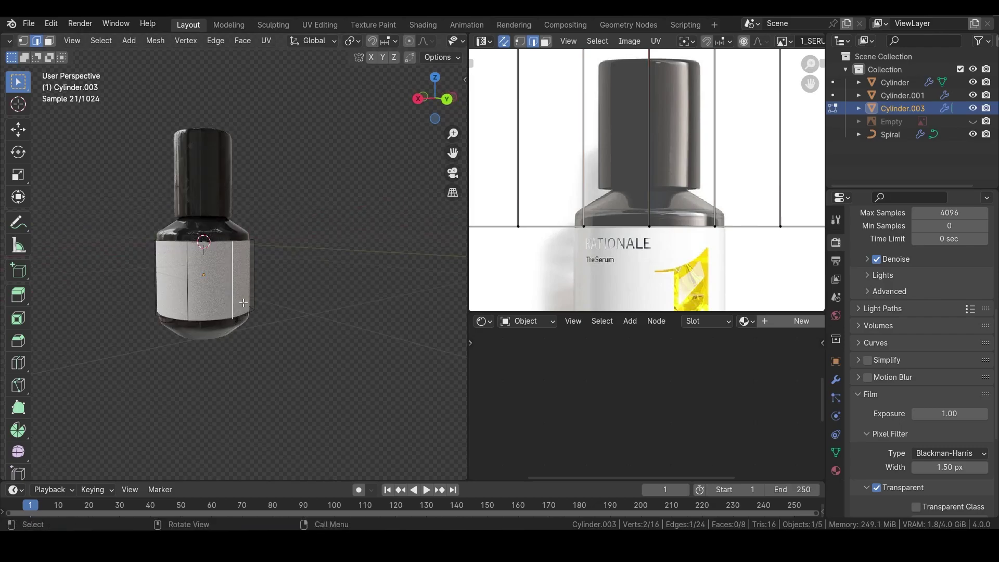
{"action": "key", "text": "ctrl+e"}
{"action": "left_click", "coordinate": [237, 299]}
- Unwrap all faces of the label mesh with the Angle Based method
{"action": "scroll", "coordinate": [274, 250], "scroll_direction": "down", "scroll_amount": 4}
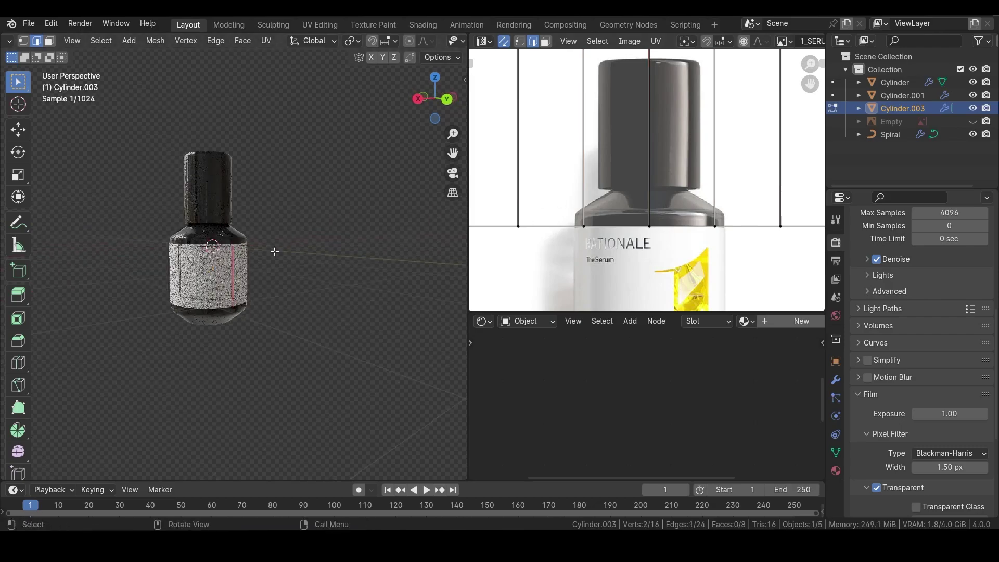
{"action": "key", "text": "a"}
{"action": "key", "text": "u"}
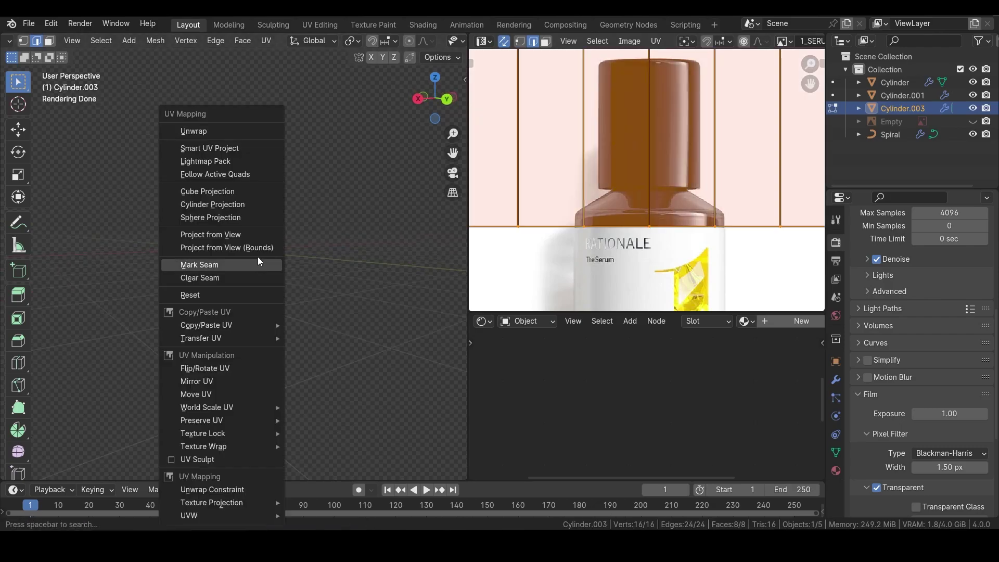
{"action": "left_click", "coordinate": [208, 129]}
{"action": "scroll", "coordinate": [597, 167], "scroll_direction": "down", "scroll_amount": 2}
{"action": "middle_click_drag", "start_coordinate": [597, 167], "coordinate": [632, 157]}
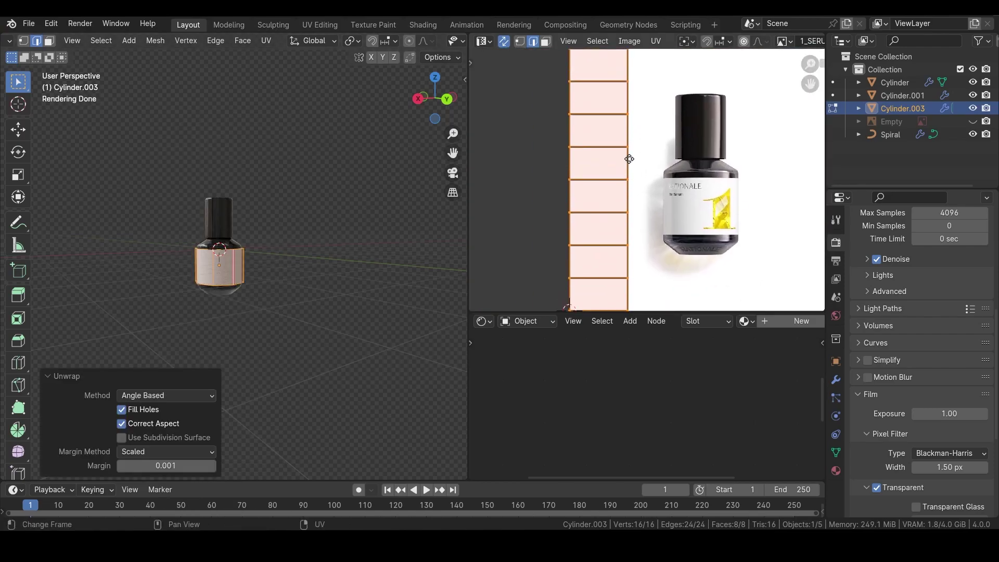
{"action": "scroll", "coordinate": [238, 280], "scroll_direction": "up", "scroll_amount": 4}
- Compare the bottle label.jpg artwork with the label's UV layout and return to object mode
{"action": "key", "text": "Tab"}
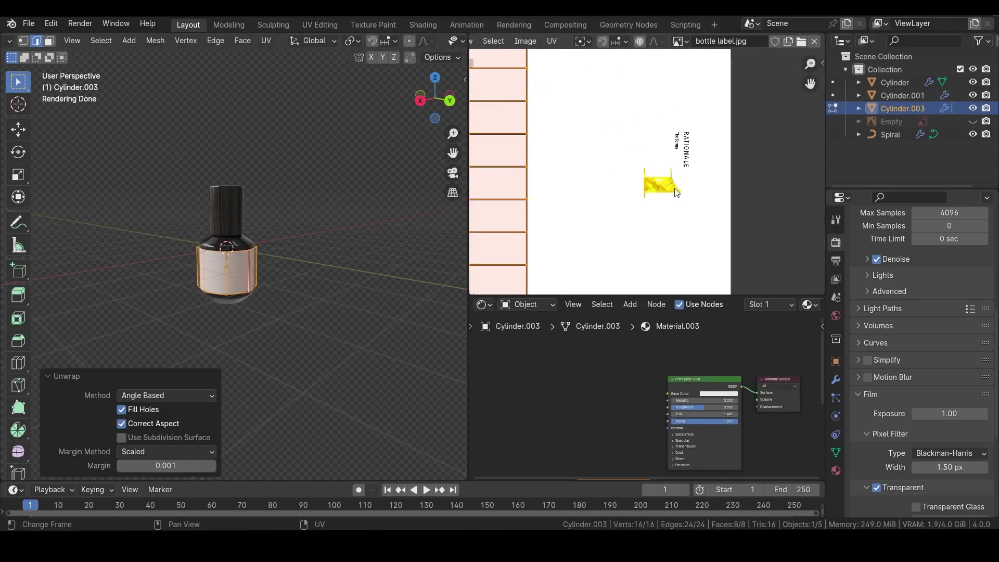
{"action": "scroll", "coordinate": [614, 171], "scroll_direction": "up", "scroll_amount": 2}
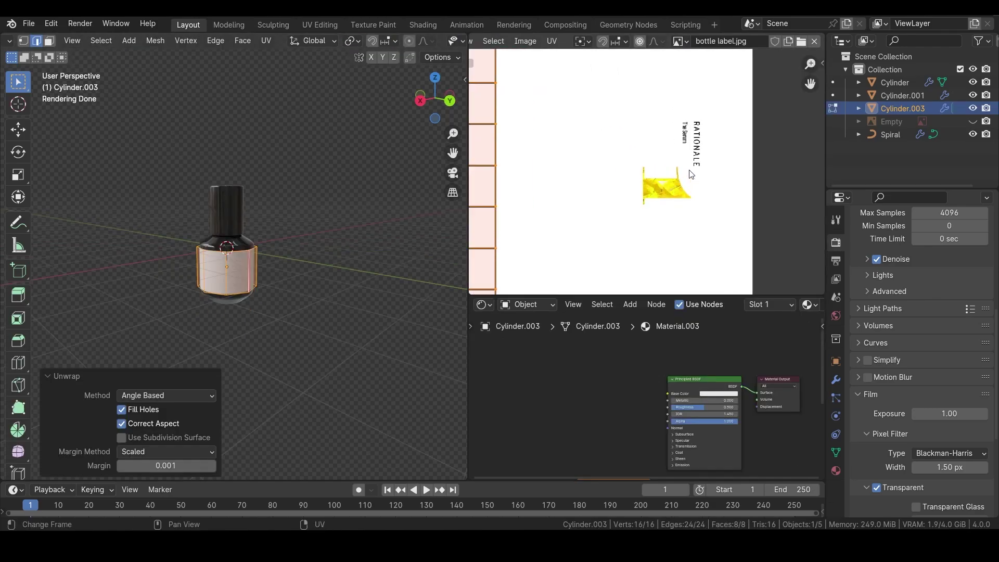
{"action": "scroll", "coordinate": [724, 172], "scroll_direction": "down", "scroll_amount": 3}
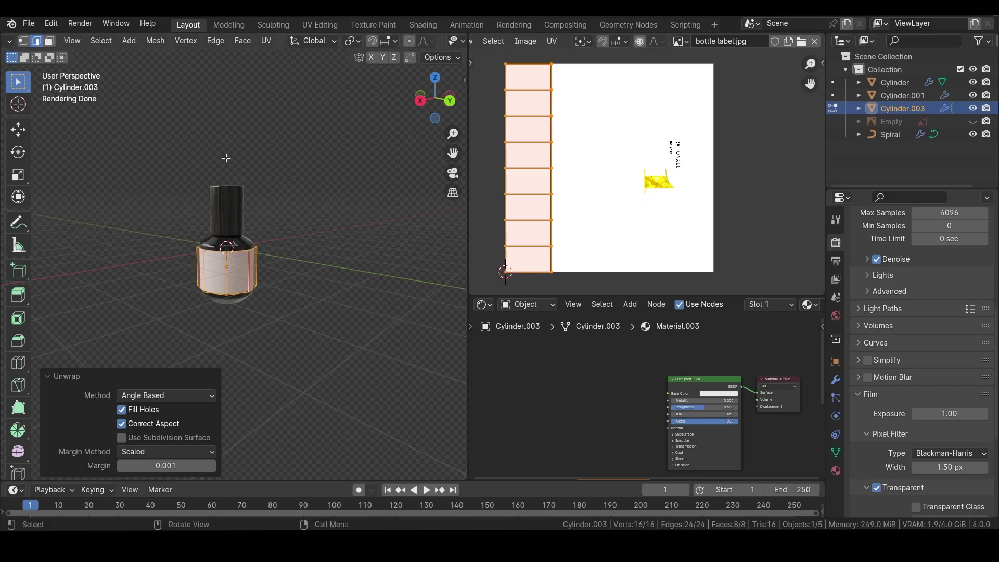
{"action": "key", "text": "Tab"}
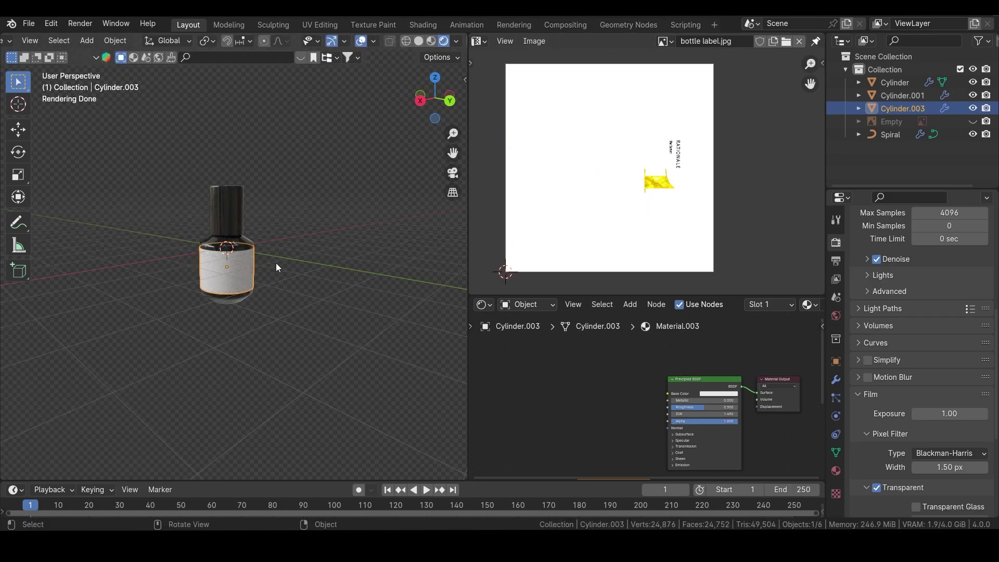
- Search the online asset library's materials for PAPER and apply the Paper material to the bottle's label
{"action": "scroll", "coordinate": [276, 263], "scroll_direction": "up", "scroll_amount": 6}
{"action": "middle_click_drag", "start_coordinate": [167, 236], "coordinate": [263, 236]}
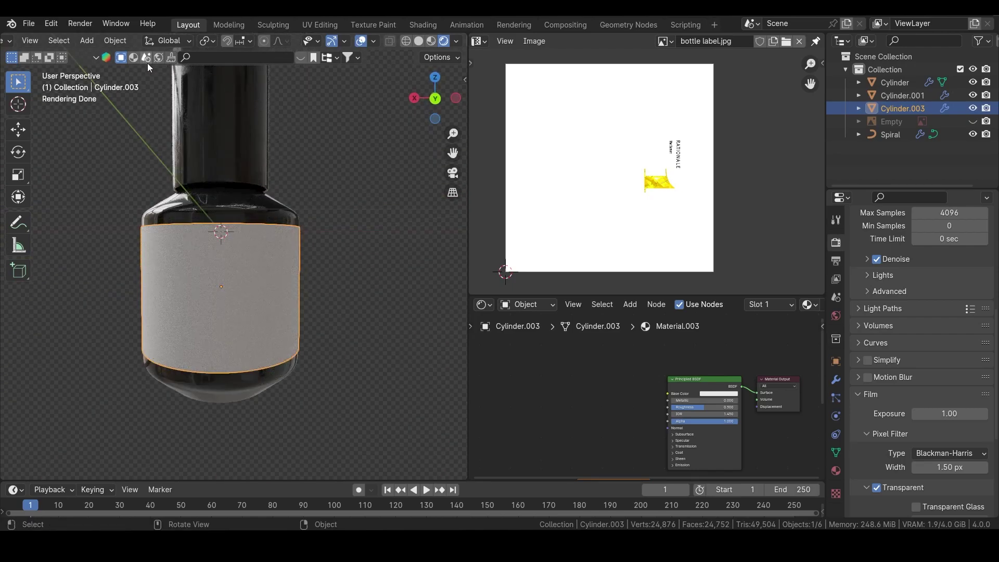
{"action": "left_click", "coordinate": [133, 58]}
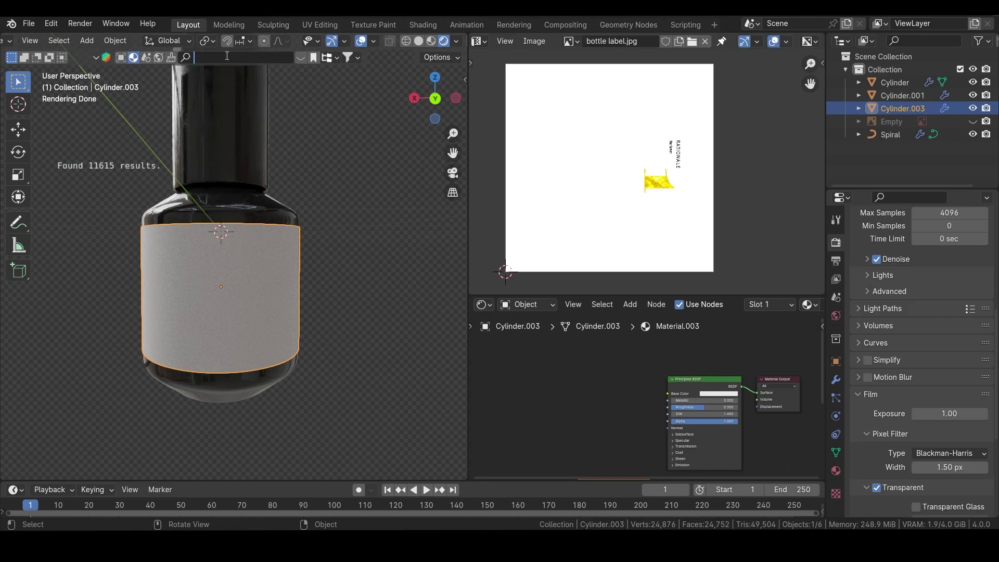
{"action": "key", "text": "Return"}
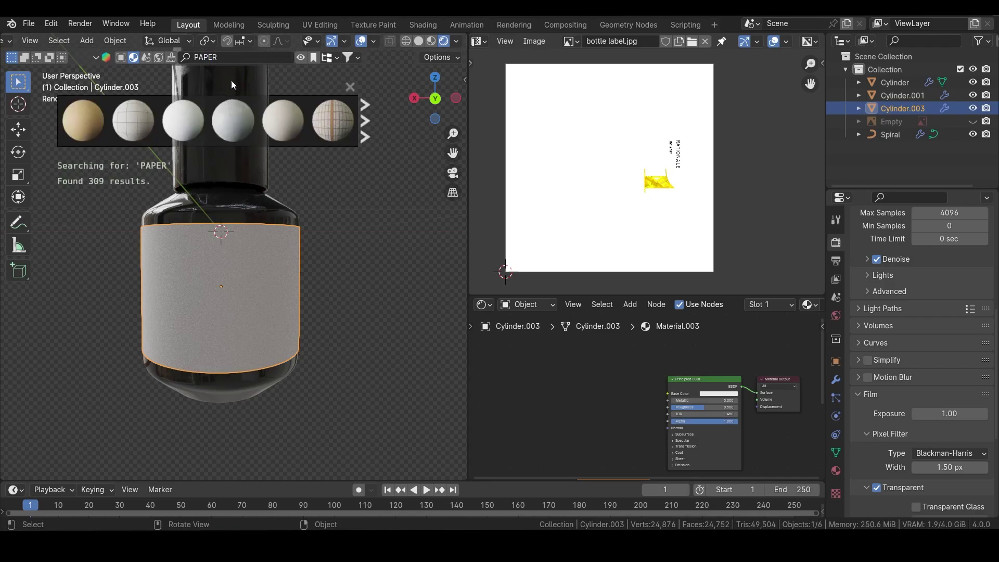
{"action": "mouse_move", "coordinate": [185, 129]}
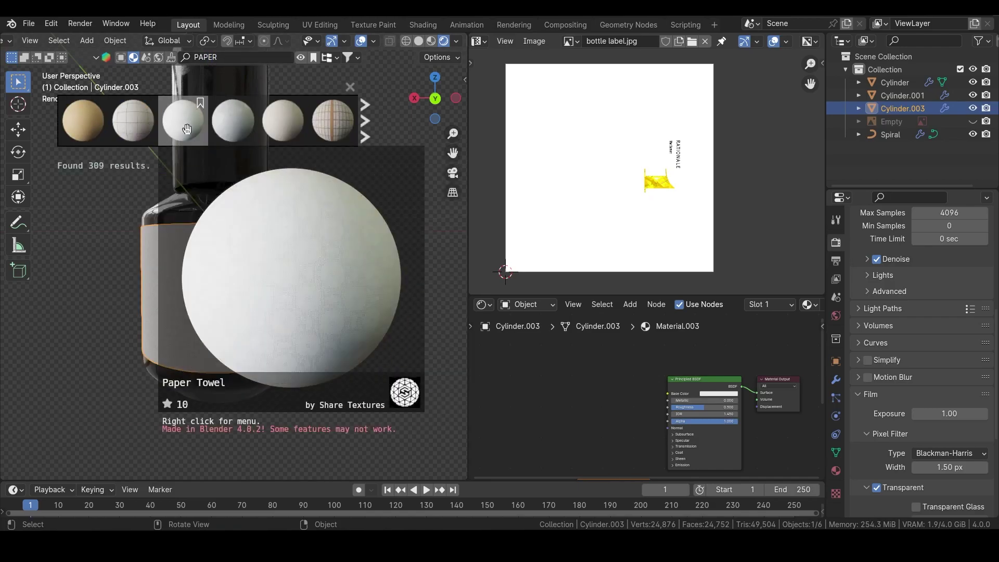
{"action": "mouse_move", "coordinate": [300, 132]}
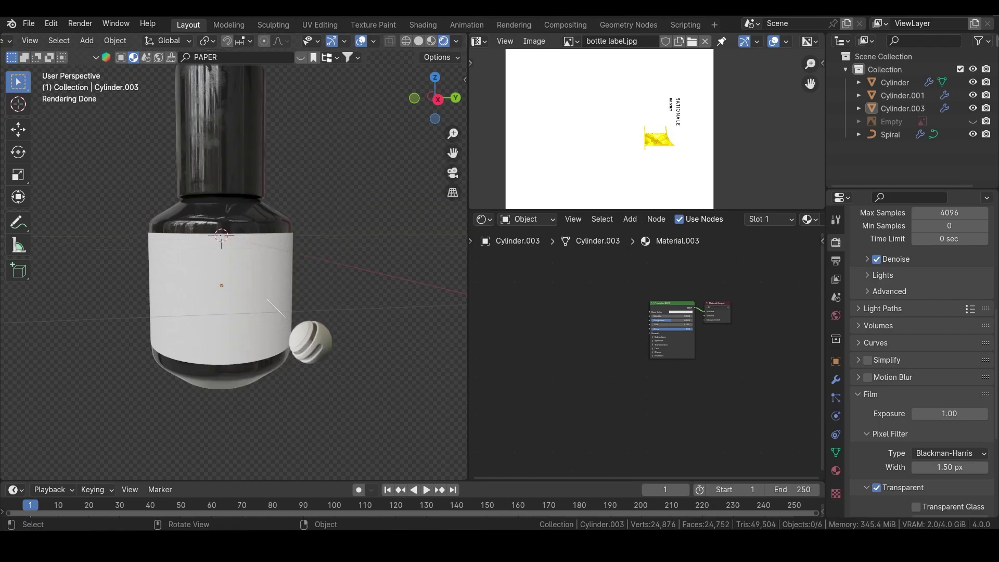
{"action": "left_click_drag", "start_coordinate": [268, 300], "coordinate": [224, 283]}
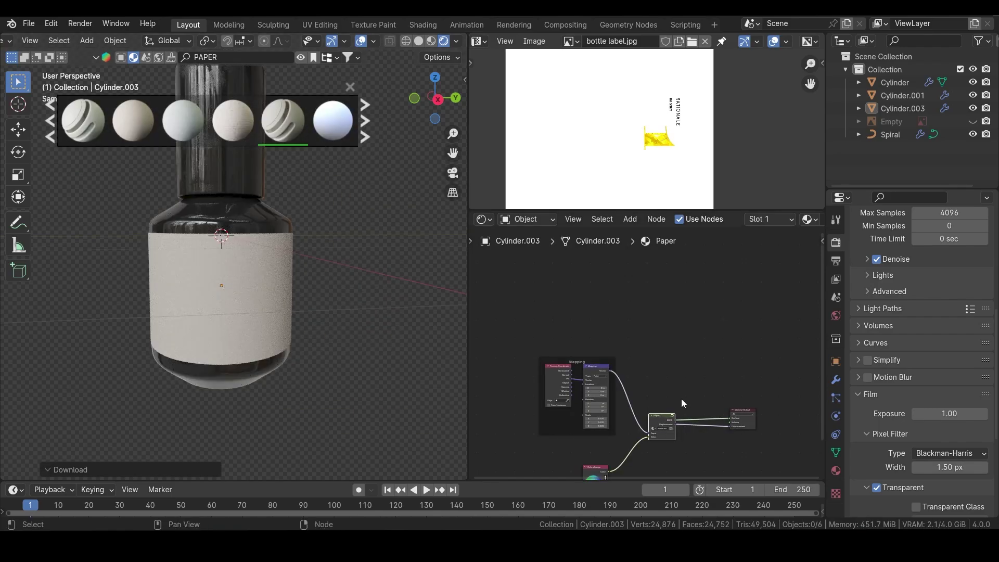
- Open the node group inside the label's Paper material and examine its texture and shader nodes
{"action": "scroll", "coordinate": [686, 340], "scroll_direction": "up", "scroll_amount": 5}
{"action": "left_click", "coordinate": [695, 349]}
{"action": "scroll", "coordinate": [695, 349], "scroll_direction": "down", "scroll_amount": 6}
{"action": "middle_click_drag", "start_coordinate": [649, 273], "coordinate": [667, 370]}
{"action": "scroll", "coordinate": [667, 370], "scroll_direction": "up", "scroll_amount": 6}
{"action": "middle_click_drag", "start_coordinate": [589, 325], "coordinate": [650, 336]}
{"action": "scroll", "coordinate": [649, 336], "scroll_direction": "down", "scroll_amount": 4}
{"action": "middle_click_drag", "start_coordinate": [653, 458], "coordinate": [625, 385]}
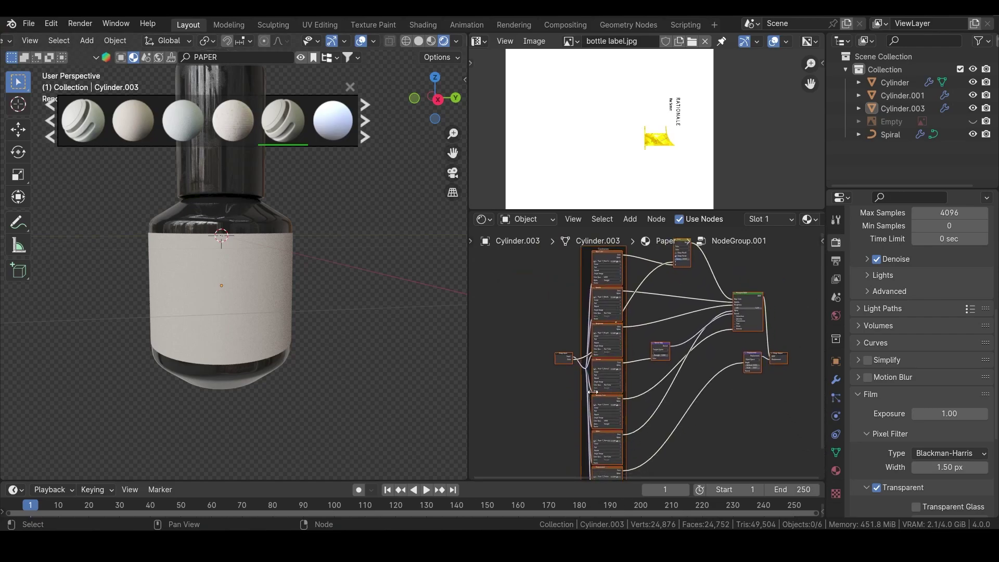
- Replace the image of the Base Color texture in the Paper node group with bottle label.jpg
{"action": "middle_click_drag", "start_coordinate": [625, 282], "coordinate": [618, 404]}
{"action": "scroll", "coordinate": [617, 404], "scroll_direction": "up", "scroll_amount": 5}
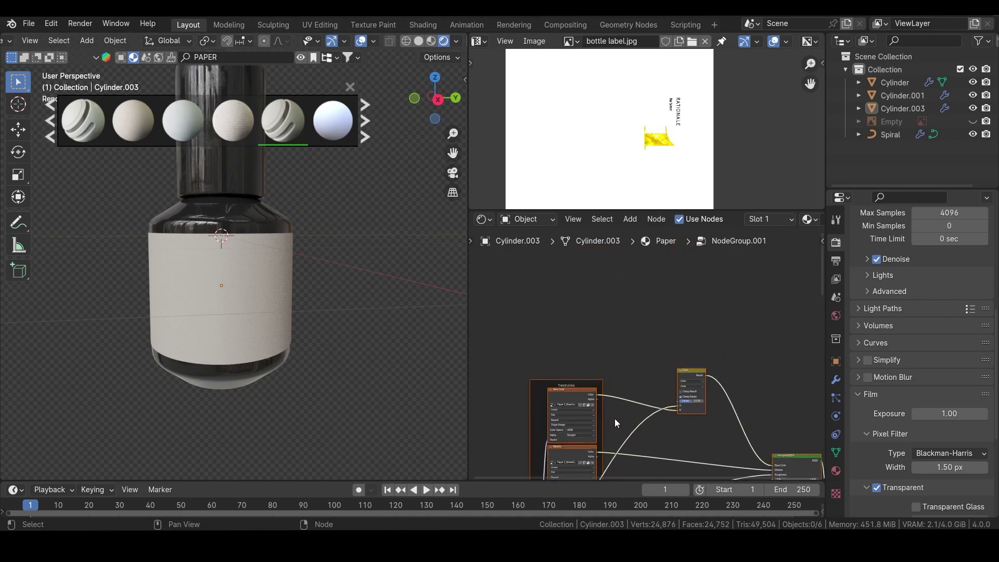
{"action": "middle_click_drag", "start_coordinate": [586, 435], "coordinate": [671, 339]}
{"action": "scroll", "coordinate": [644, 349], "scroll_direction": "up", "scroll_amount": 4}
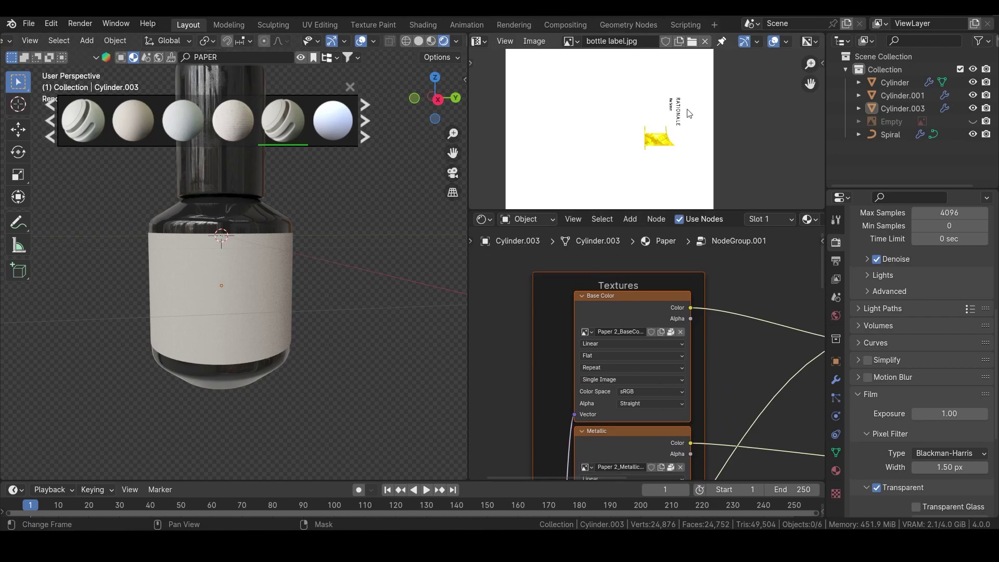
{"action": "left_click", "coordinate": [585, 332]}
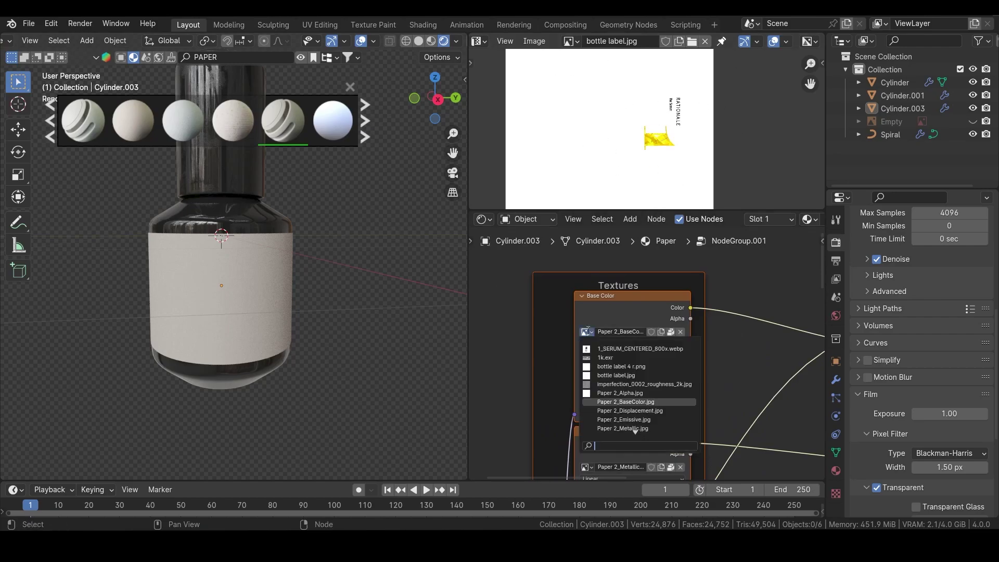
{"action": "left_click", "coordinate": [616, 376]}
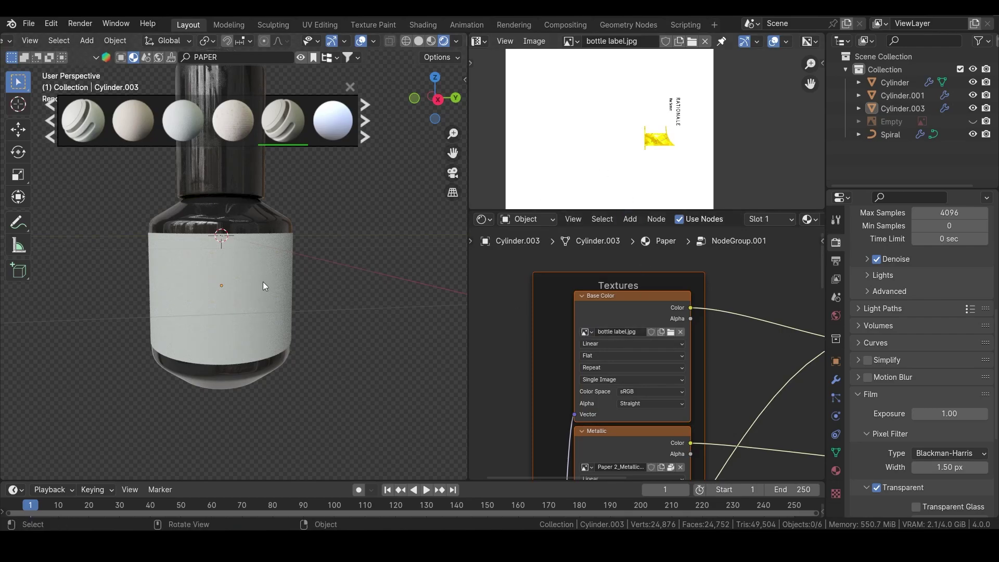
- Redo the Angle Based unwrap of the whole label mesh along its marked seam
{"action": "key", "text": "Tab"}
{"action": "scroll", "coordinate": [670, 112], "scroll_direction": "down", "scroll_amount": 6}
{"action": "scroll", "coordinate": [667, 127], "scroll_direction": "down", "scroll_amount": 7}
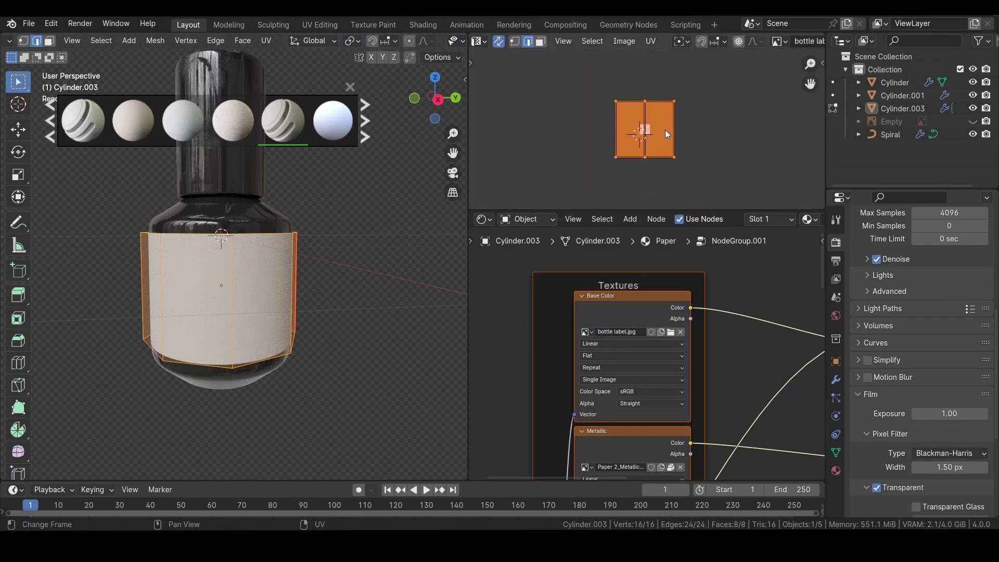
{"action": "scroll", "coordinate": [290, 310], "scroll_direction": "up", "scroll_amount": 2}
{"action": "scroll", "coordinate": [290, 310], "scroll_direction": "down", "scroll_amount": 3}
{"action": "key", "text": "u"}
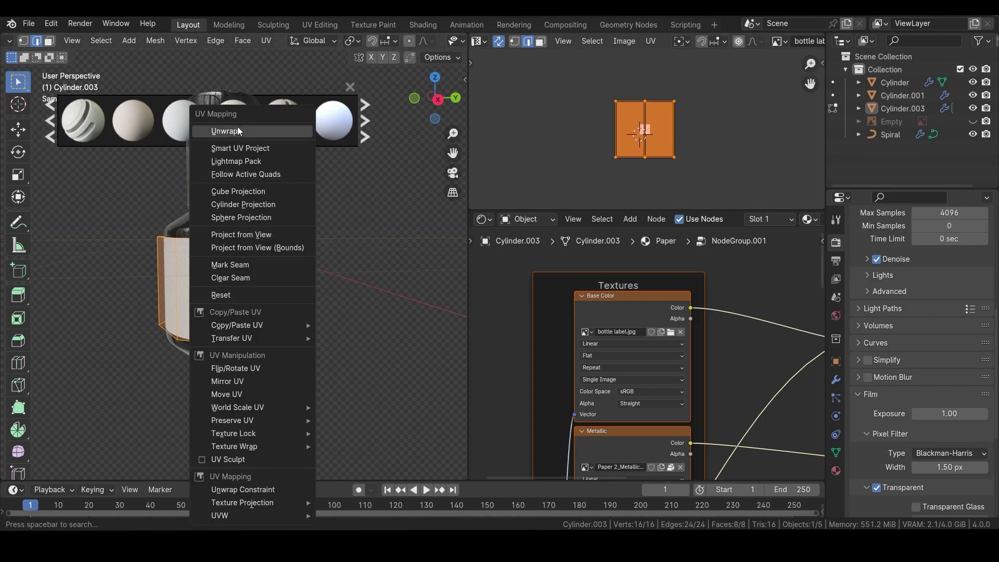
{"action": "left_click", "coordinate": [234, 131]}
{"action": "scroll", "coordinate": [621, 136], "scroll_direction": "up", "scroll_amount": 1}
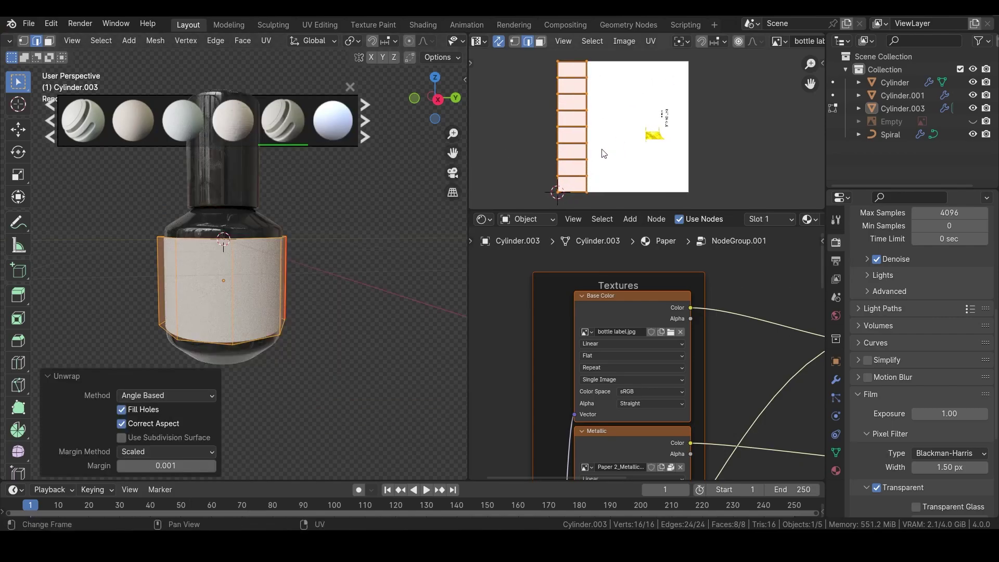
- Move the label's UV island along X onto the artwork in the bottle label image and check it from the front in Object Mode
{"action": "key", "text": "g"}
{"action": "key", "text": "x"}
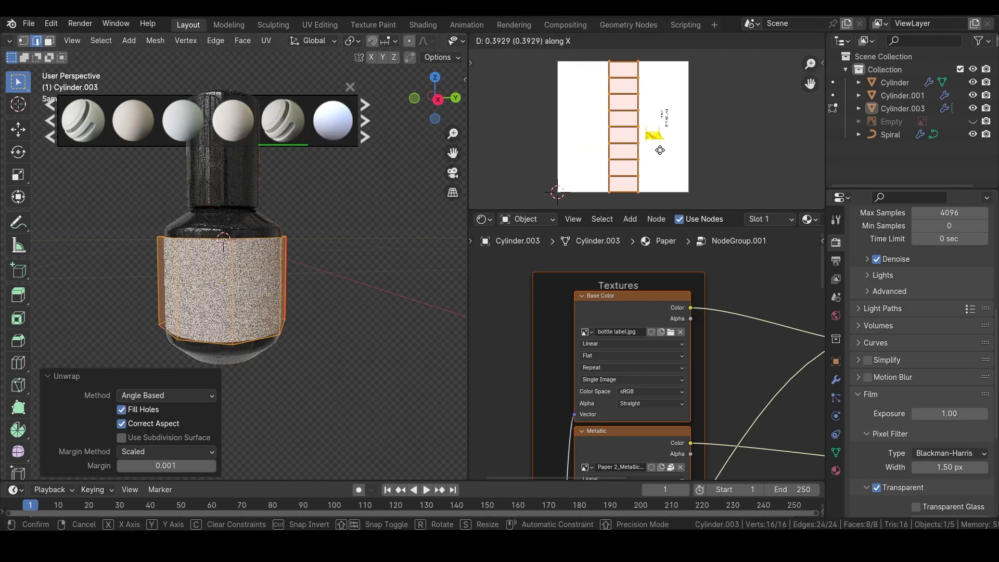
{"action": "left_click", "coordinate": [687, 154]}
{"action": "mouse_move", "coordinate": [286, 316]}
{"action": "middle_mouse_down"}
{"action": "mouse_move", "coordinate": [399, 306]}
{"action": "mouse_move", "coordinate": [290, 325]}
{"action": "middle_mouse_up"}
{"action": "key", "text": "grave"}
{"action": "left_click", "coordinate": [268, 301]}
{"action": "scroll", "coordinate": [269, 301], "scroll_direction": "up", "scroll_amount": 1}
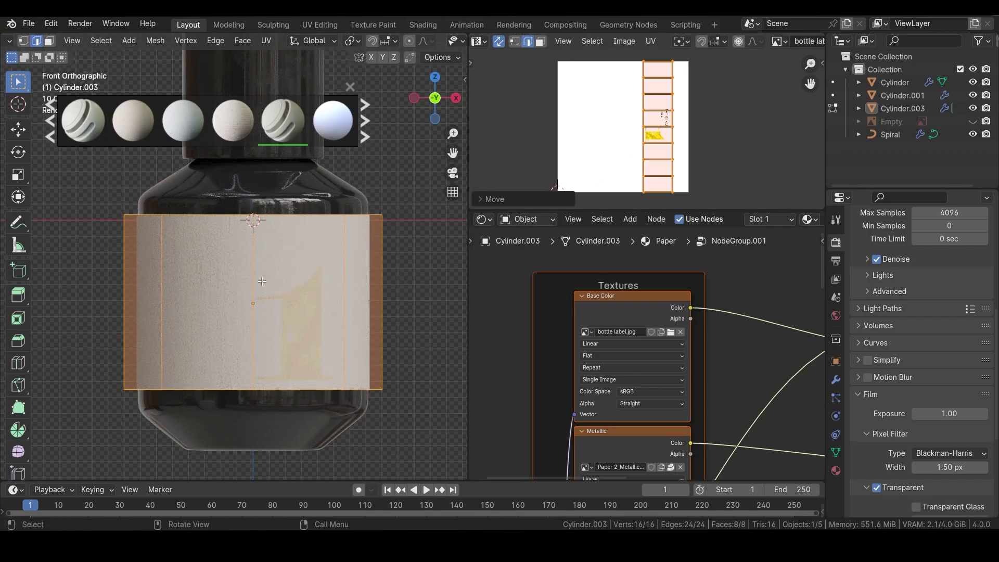
{"action": "key", "text": "Tab"}
{"action": "scroll", "coordinate": [262, 281], "scroll_direction": "up", "scroll_amount": 3}
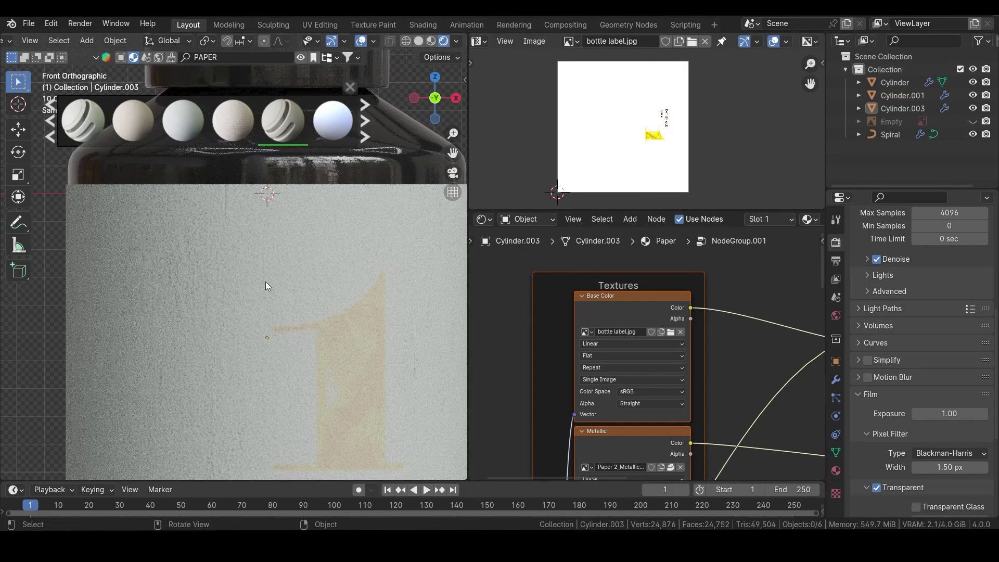
- Bypass the Mix node by linking the label texture's Color output directly to the Principled BSDF's Base Color, and check the label
{"action": "middle_click_drag", "start_coordinate": [753, 408], "coordinate": [550, 387]}
{"action": "scroll", "coordinate": [659, 361], "scroll_direction": "down", "scroll_amount": 4}
{"action": "middle_click_drag", "start_coordinate": [713, 360], "coordinate": [643, 364]}
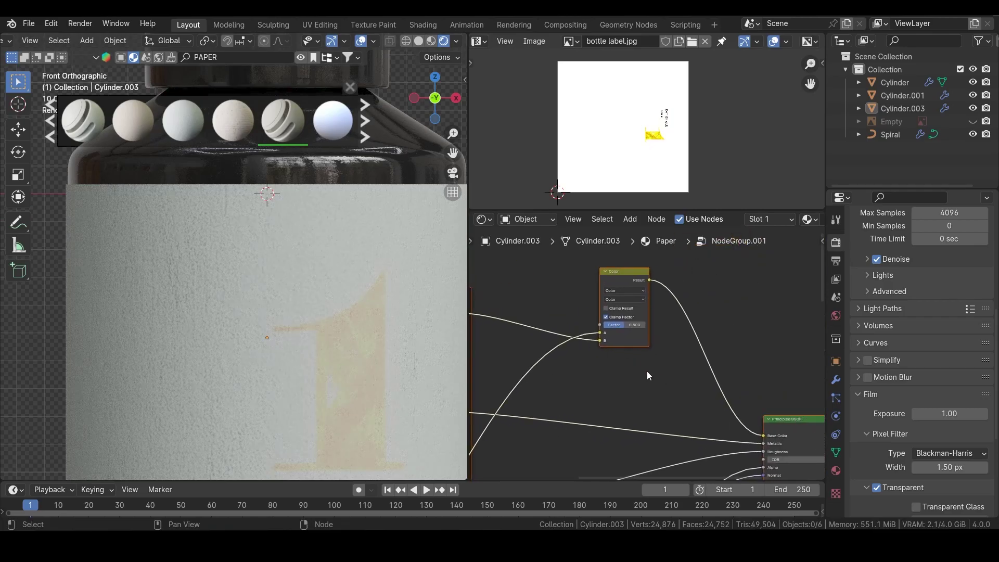
{"action": "left_click_drag", "start_coordinate": [765, 434], "coordinate": [488, 311]}
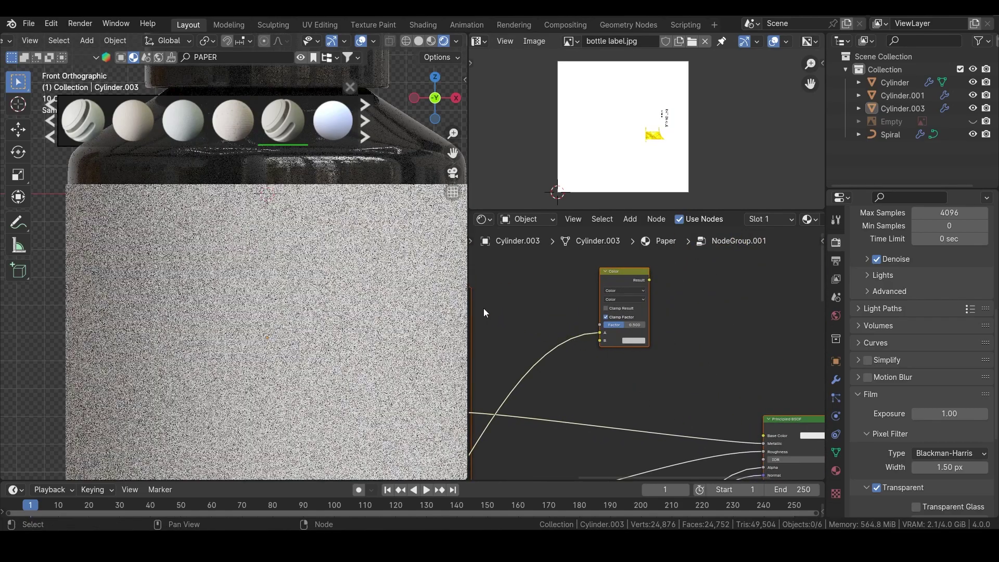
{"action": "middle_click_drag", "start_coordinate": [532, 315], "coordinate": [600, 316]}
{"action": "left_click_drag", "start_coordinate": [529, 314], "coordinate": [751, 439]}
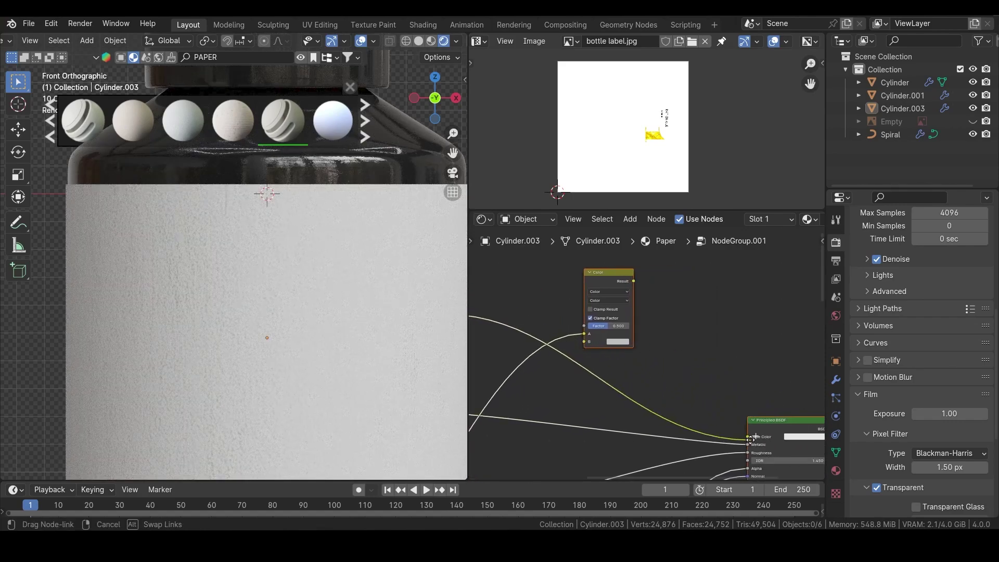
{"action": "scroll", "coordinate": [263, 325], "scroll_direction": "down", "scroll_amount": 4}
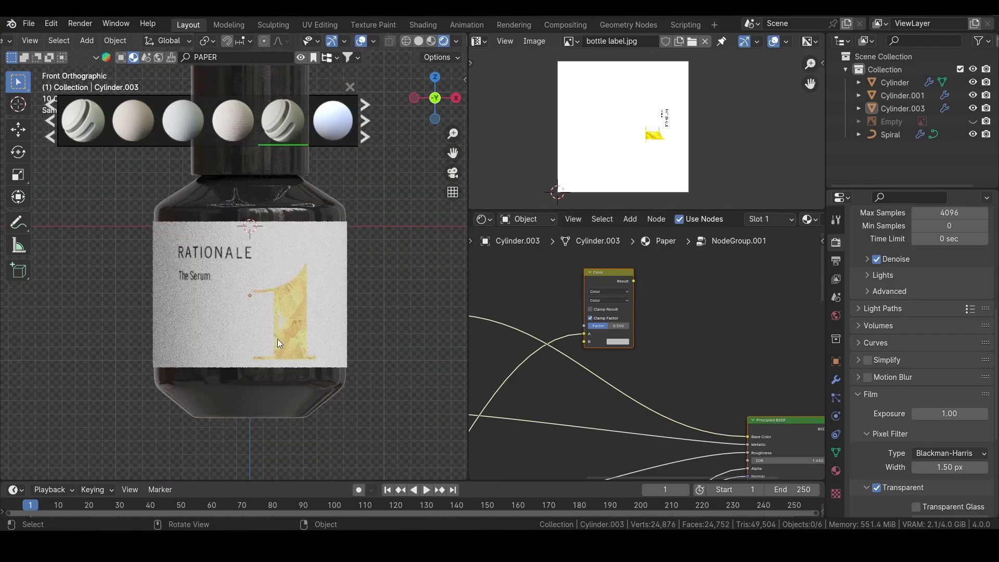
{"action": "scroll", "coordinate": [255, 335], "scroll_direction": "up", "scroll_amount": 5}
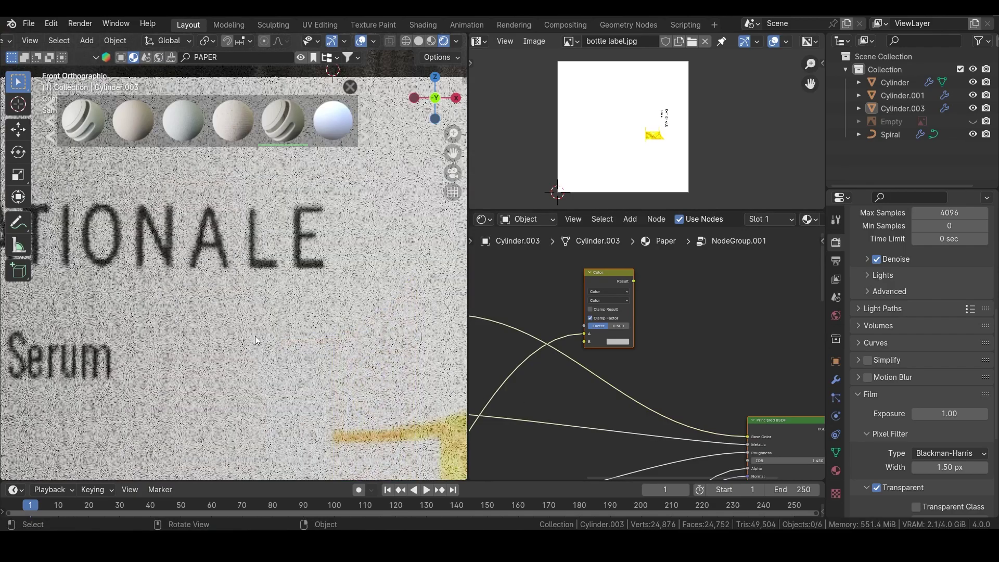
{"action": "scroll", "coordinate": [255, 336], "scroll_direction": "down", "scroll_amount": 5}
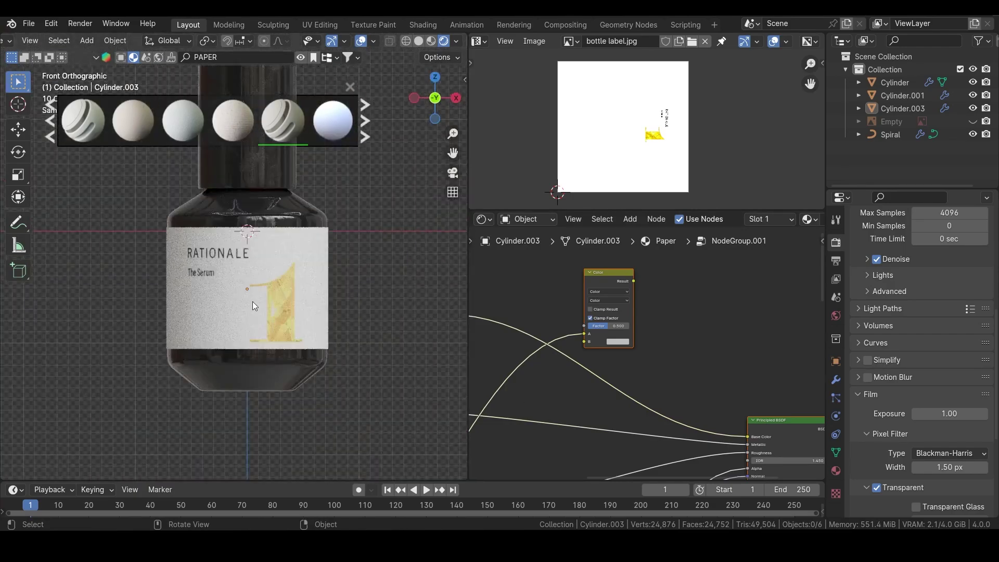
{"action": "key", "text": "Tab"}
{"action": "key", "text": "Tab"}
{"action": "scroll", "coordinate": [761, 361], "scroll_direction": "down", "scroll_amount": 4}
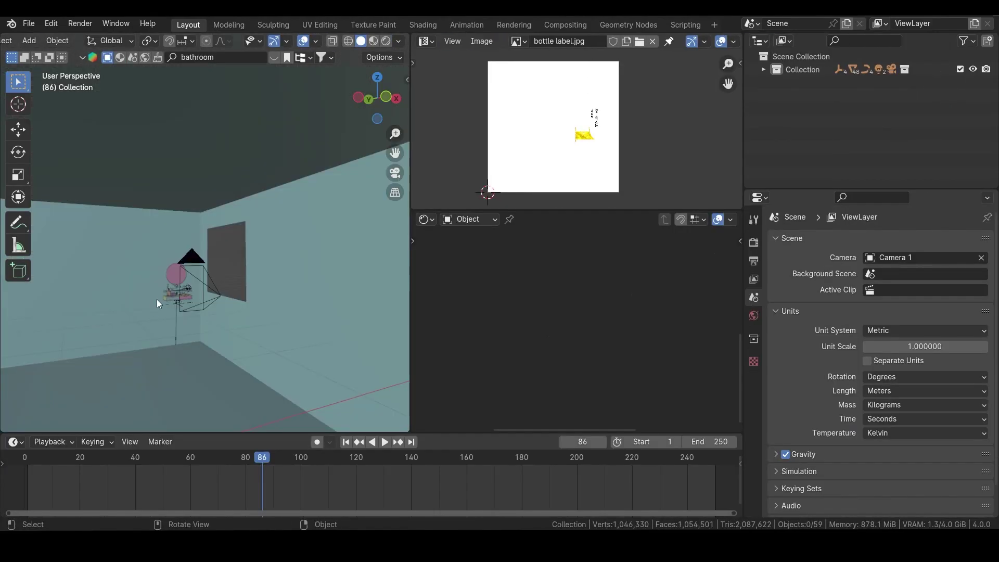
- Reveal all hidden objects in the bathroom scene and hide the Empty reference image
{"action": "scroll", "coordinate": [157, 299], "scroll_direction": "up", "scroll_amount": 3}
{"action": "middle_click_drag", "start_coordinate": [163, 308], "coordinate": [230, 267]}
{"action": "scroll", "coordinate": [230, 267], "scroll_direction": "up", "scroll_amount": 3}
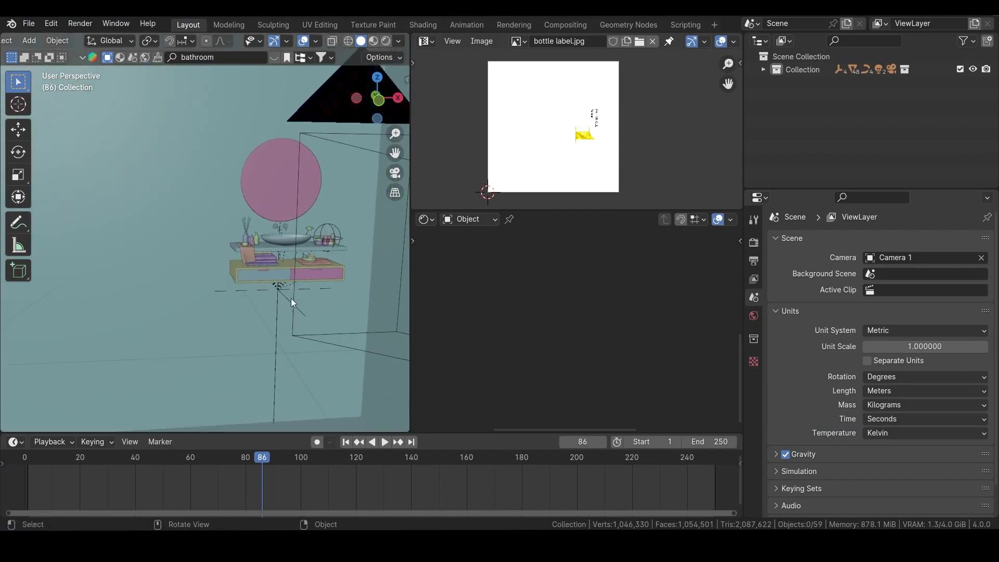
{"action": "middle_click_drag", "start_coordinate": [288, 258], "coordinate": [258, 264]}
{"action": "scroll", "coordinate": [267, 256], "scroll_direction": "down", "scroll_amount": 5}
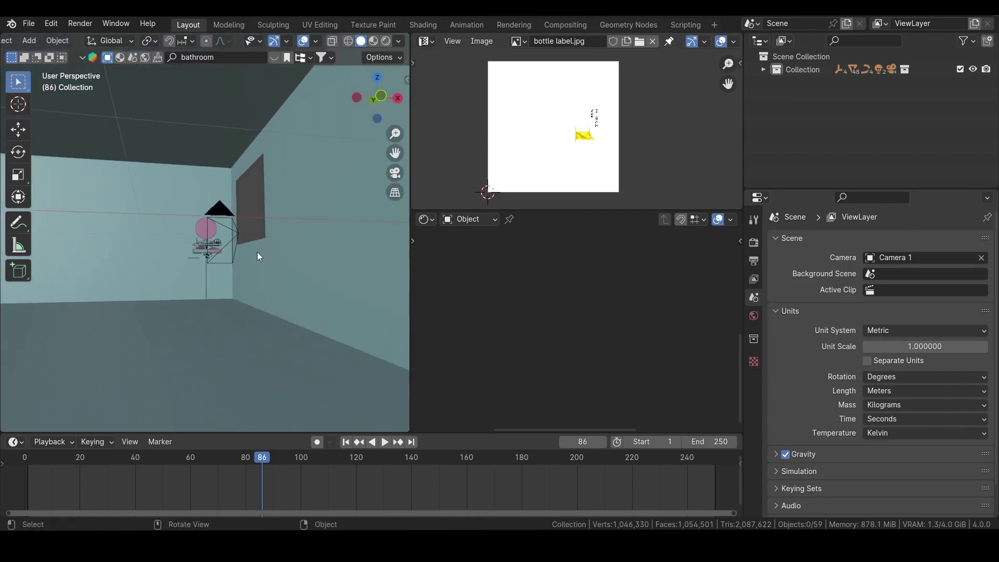
{"action": "key", "text": "alt+h"}
{"action": "scroll", "coordinate": [223, 251], "scroll_direction": "down", "scroll_amount": 2}
{"action": "middle_click_drag", "start_coordinate": [187, 252], "coordinate": [232, 270]}
{"action": "left_click", "coordinate": [130, 252]}
{"action": "key", "text": "Delete"}
{"action": "scroll", "coordinate": [232, 270], "scroll_direction": "up", "scroll_amount": 3}
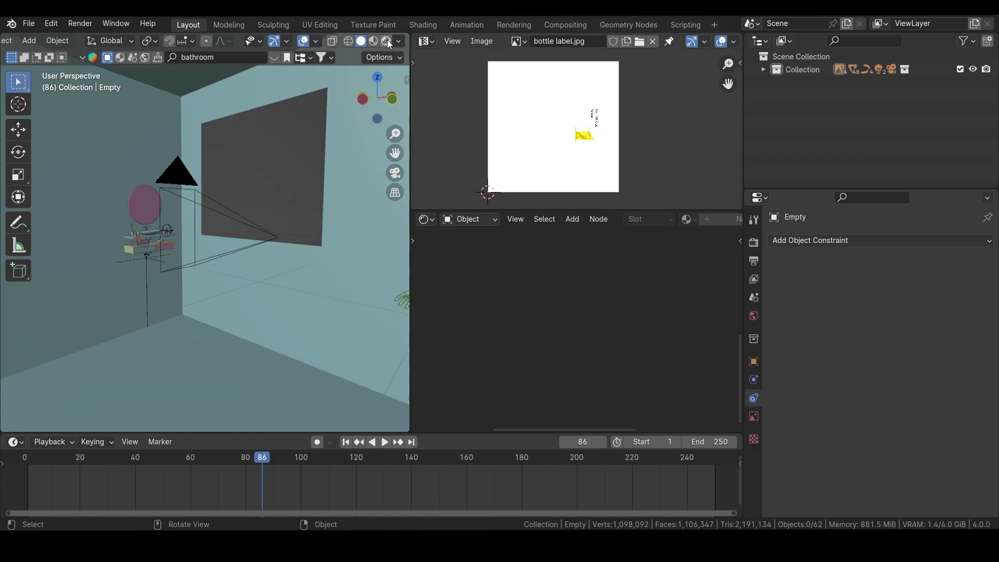
- Preview the bathroom scene in Rendered shading, return to Solid shading and inspect the standing human figure and the sink area
{"action": "key", "text": "z"}
{"action": "middle_click_drag", "start_coordinate": [258, 212], "coordinate": [226, 212]}
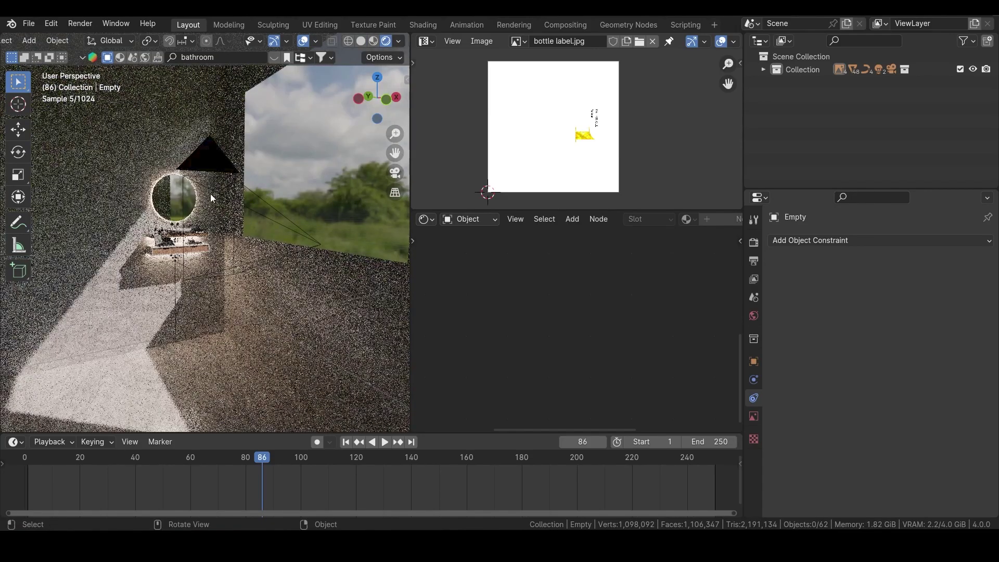
{"action": "scroll", "coordinate": [173, 253], "scroll_direction": "down", "scroll_amount": 5}
{"action": "middle_click_drag", "start_coordinate": [173, 252], "coordinate": [245, 208]}
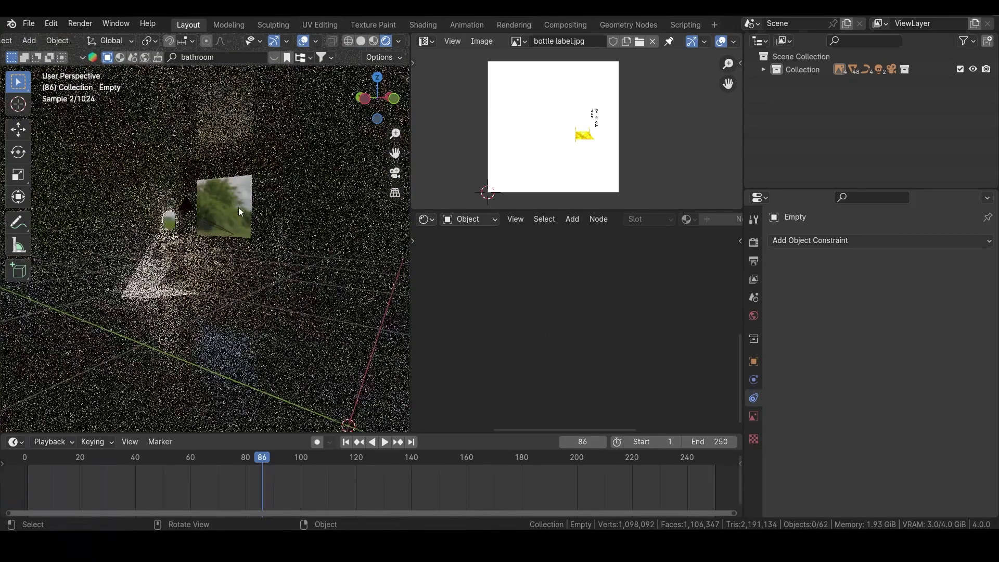
{"action": "left_click", "coordinate": [364, 45]}
{"action": "left_click", "coordinate": [279, 257]}
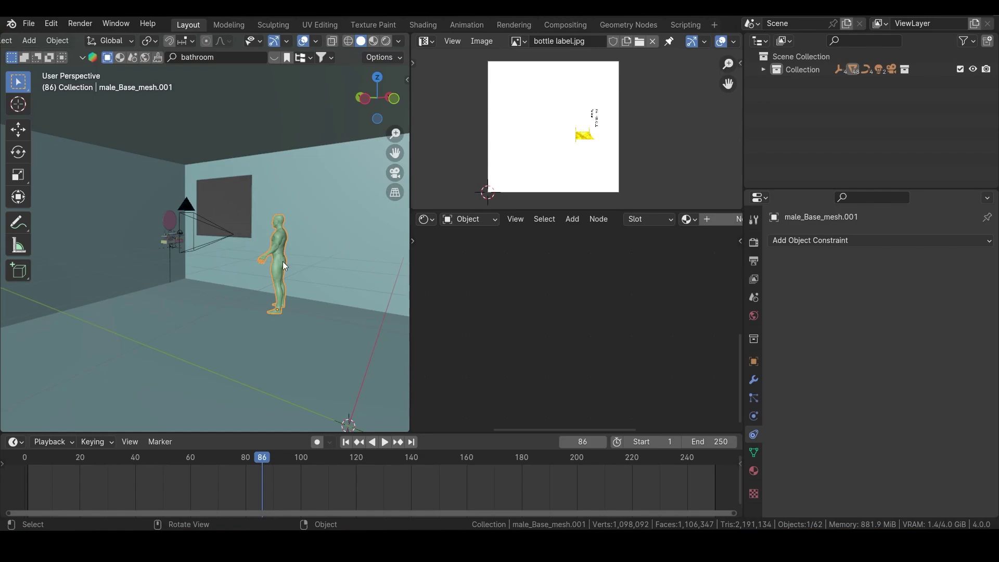
{"action": "middle_click_drag", "start_coordinate": [302, 267], "coordinate": [281, 271]}
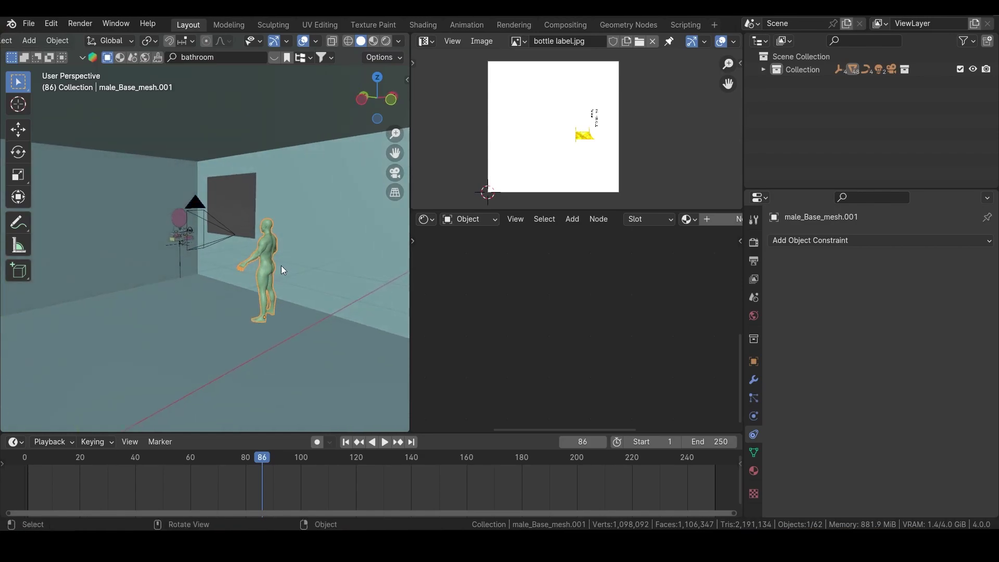
{"action": "mouse_move", "coordinate": [282, 283]}
{"action": "middle_mouse_down"}
{"action": "mouse_move", "coordinate": [205, 260]}
{"action": "mouse_move", "coordinate": [248, 271]}
{"action": "mouse_move", "coordinate": [289, 258]}
{"action": "mouse_move", "coordinate": [285, 273]}
{"action": "middle_mouse_up"}
{"action": "scroll", "coordinate": [191, 255], "scroll_direction": "up", "scroll_amount": 4}
{"action": "scroll", "coordinate": [145, 247], "scroll_direction": "up", "scroll_amount": 4}
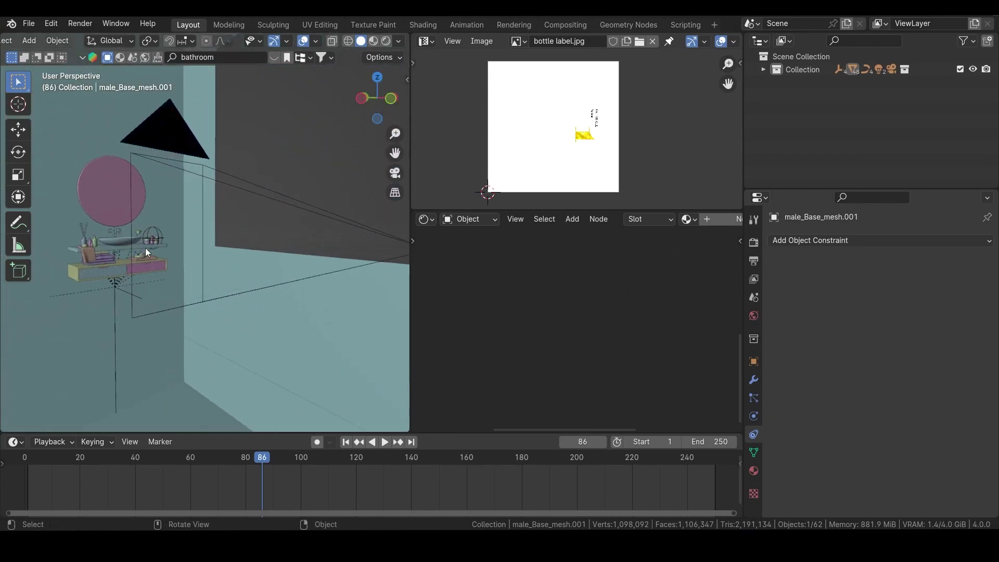
- Show the asset results for bathroom, view the Bathroom furniture Set preview and hide the results again
{"action": "left_click", "coordinate": [272, 59]}
{"action": "mouse_move", "coordinate": [230, 127]}
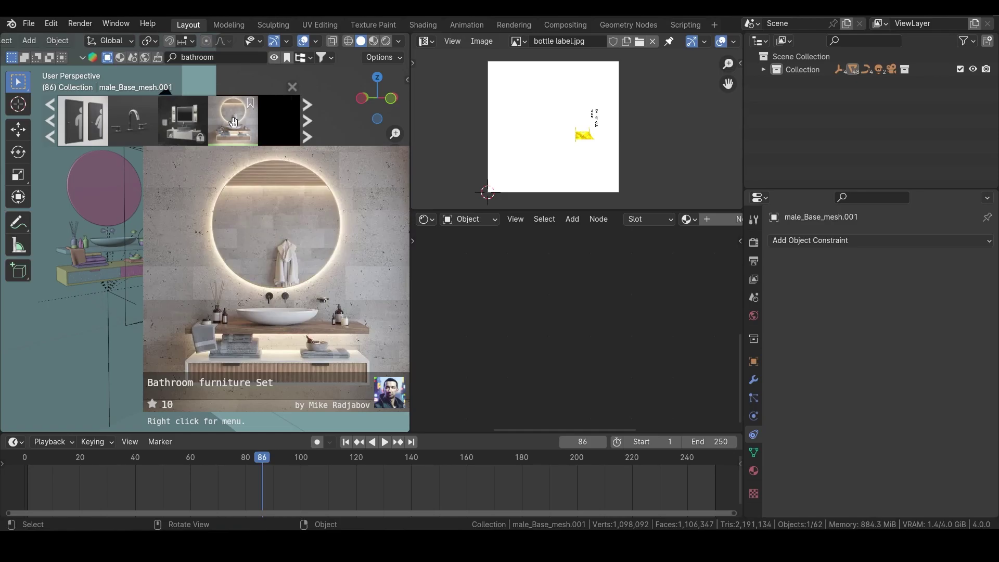
{"action": "scroll", "coordinate": [115, 244], "scroll_direction": "up", "scroll_amount": 4}
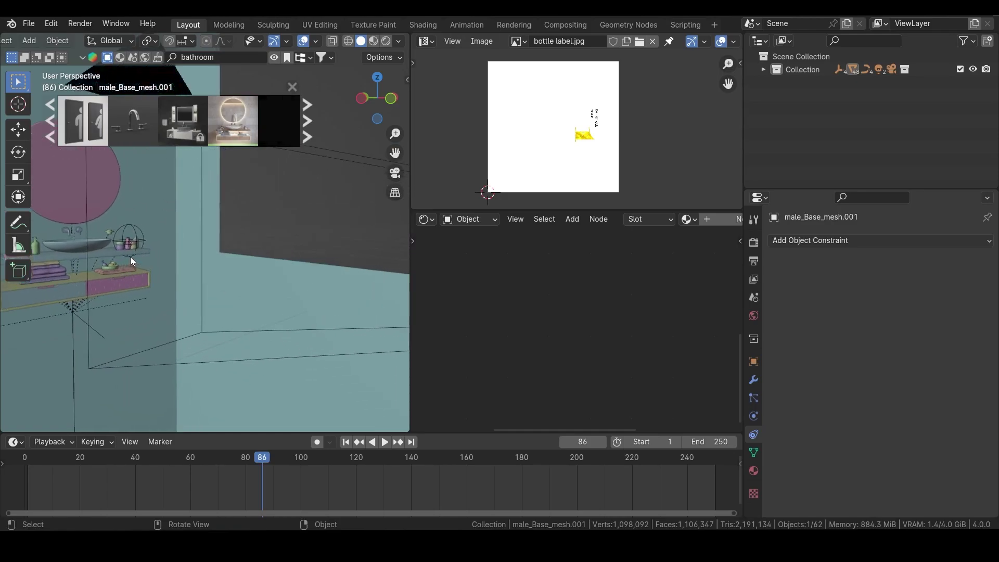
{"action": "left_click", "coordinate": [274, 57]}
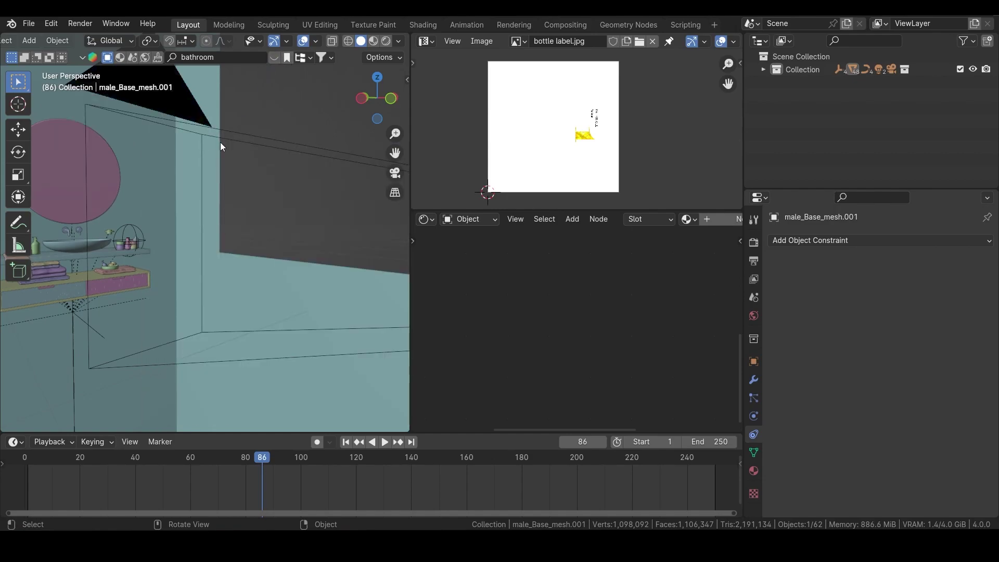
- Frame the FOCUS 1 empty around the cosmetic bottles, preview them in Rendered shading and return to Solid shading
{"action": "left_click", "coordinate": [130, 243]}
{"action": "key", "text": "KP_Decimal"}
{"action": "middle_click_drag", "start_coordinate": [186, 258], "coordinate": [170, 283]}
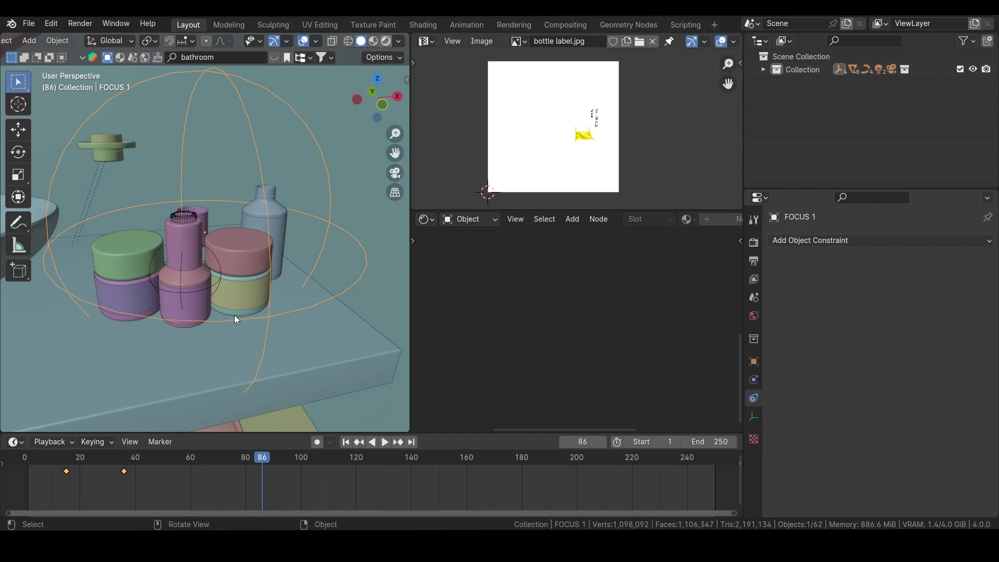
{"action": "middle_click_drag", "start_coordinate": [232, 316], "coordinate": [281, 293]}
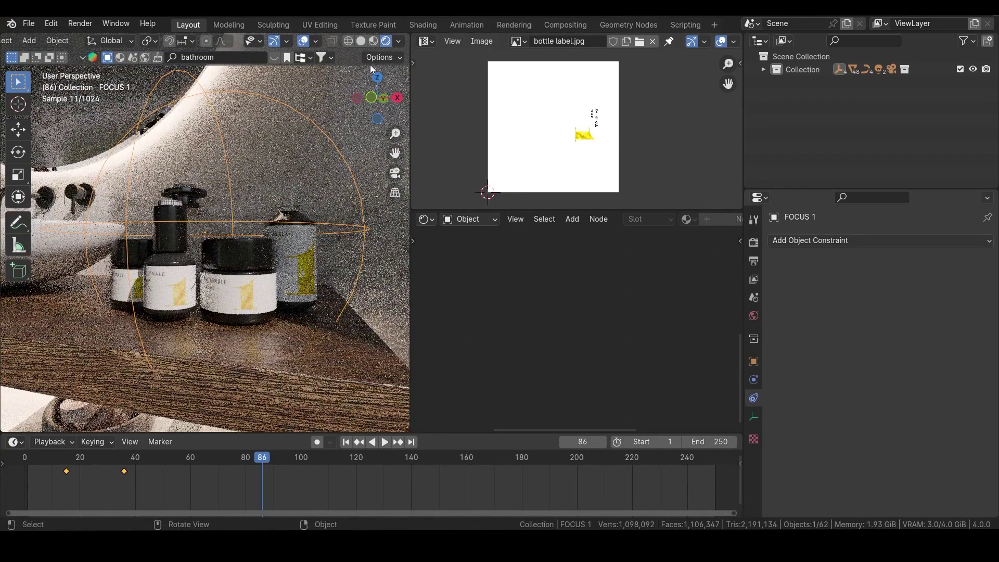
{"action": "left_click", "coordinate": [361, 42]}
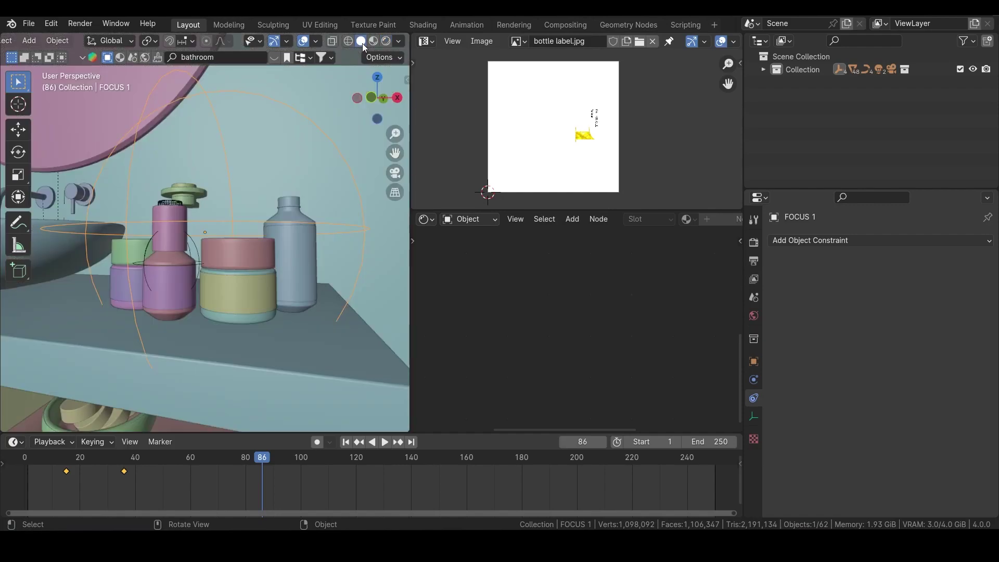
- Hide the standing human figure in the bathroom scene
{"action": "scroll", "coordinate": [79, 210], "scroll_direction": "down", "scroll_amount": 5}
{"action": "scroll", "coordinate": [189, 275], "scroll_direction": "down", "scroll_amount": 12}
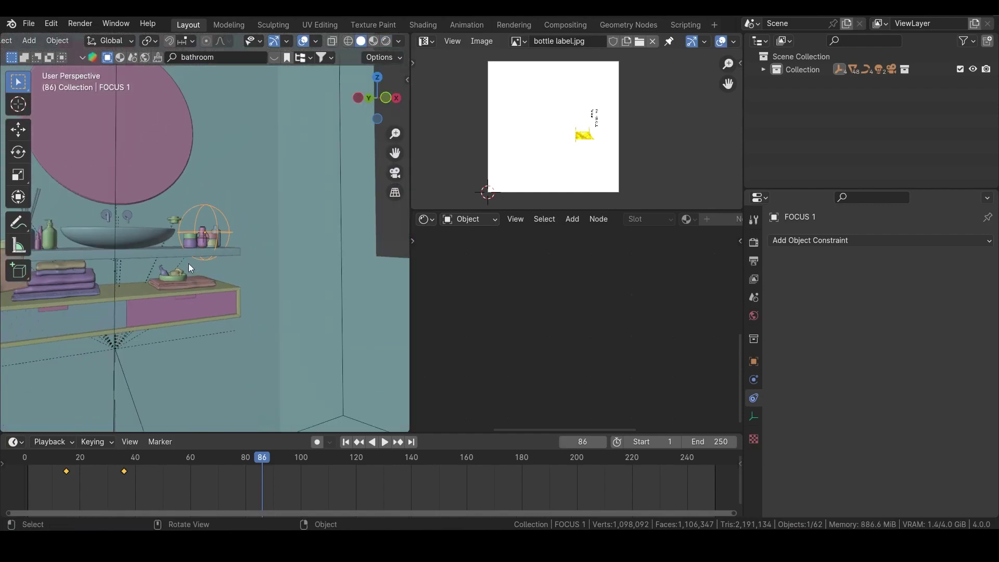
{"action": "left_click", "coordinate": [245, 244]}
{"action": "key", "text": "Delete"}
- Add a plane mesh at the 3D cursor in the room and isolate it in local view
{"action": "middle_click_drag", "start_coordinate": [202, 276], "coordinate": [240, 276]}
{"action": "scroll", "coordinate": [313, 281], "scroll_direction": "down", "scroll_amount": 4}
{"action": "scroll", "coordinate": [312, 271], "scroll_direction": "up", "scroll_amount": 4}
{"action": "middle_click_drag", "start_coordinate": [244, 292], "coordinate": [277, 304]}
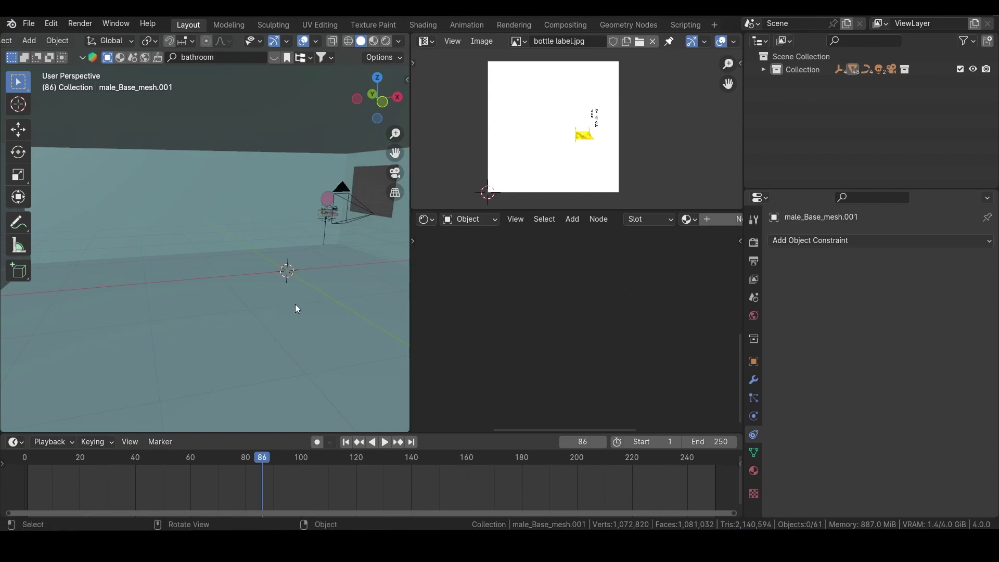
{"action": "key", "text": "shift+a"}
{"action": "mouse_move", "coordinate": [283, 277]}
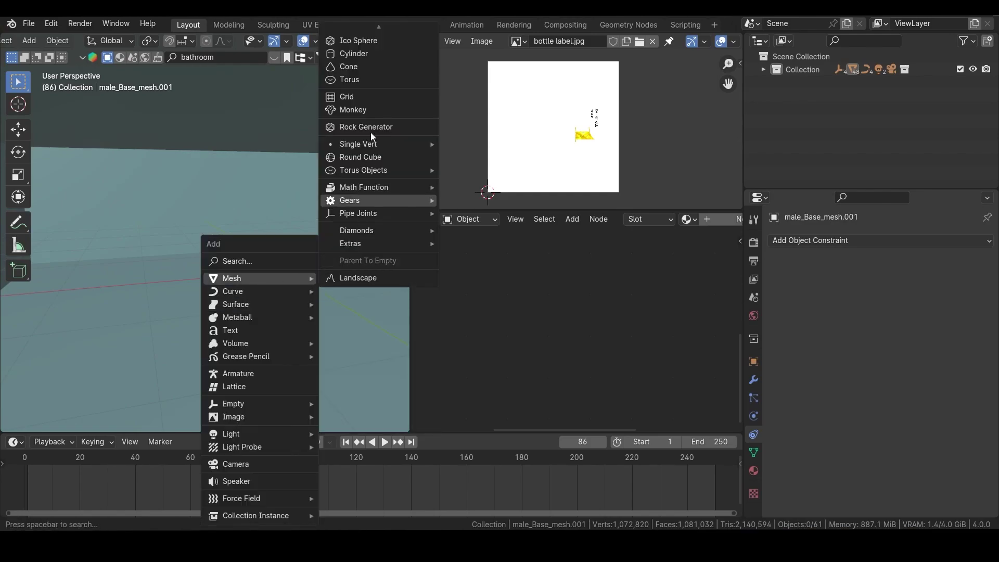
{"action": "left_click", "coordinate": [364, 33]}
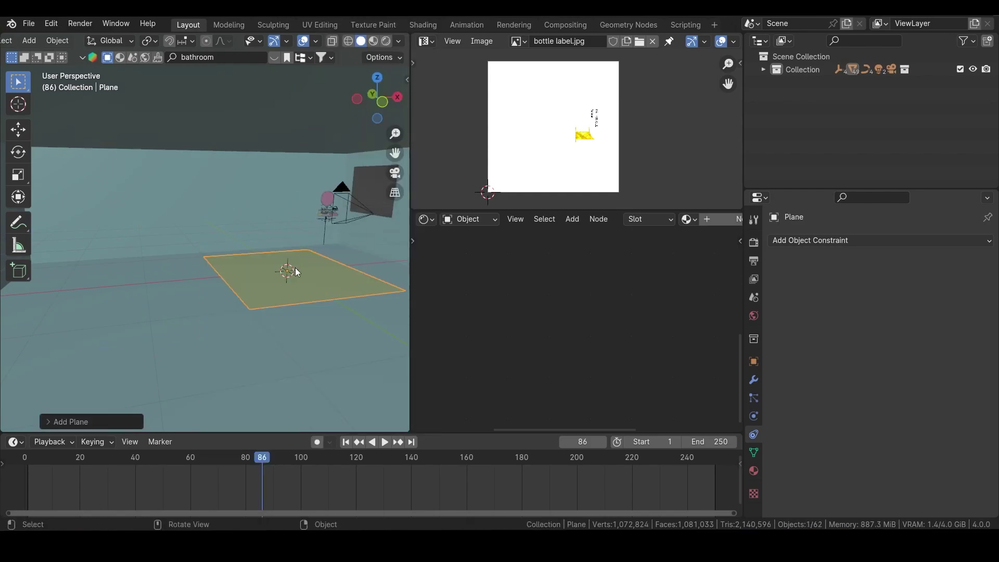
{"action": "key", "text": "KP_Divide"}
{"action": "scroll", "coordinate": [295, 270], "scroll_direction": "down", "scroll_amount": 1}
{"action": "middle_click_drag", "start_coordinate": [258, 226], "coordinate": [251, 307]}
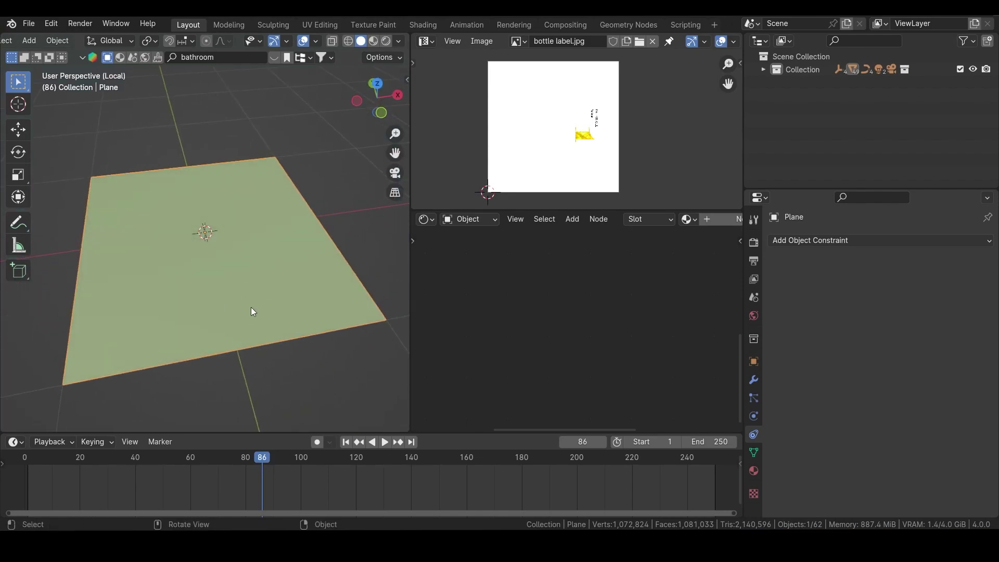
- Scale the plane along X to about half its width in the top view
{"action": "key", "text": "grave"}
{"action": "left_click", "coordinate": [251, 195]}
{"action": "scroll", "coordinate": [280, 268], "scroll_direction": "down", "scroll_amount": 5}
{"action": "scroll", "coordinate": [304, 240], "scroll_direction": "up", "scroll_amount": 1}
{"action": "key", "text": "s"}
{"action": "key", "text": "x"}
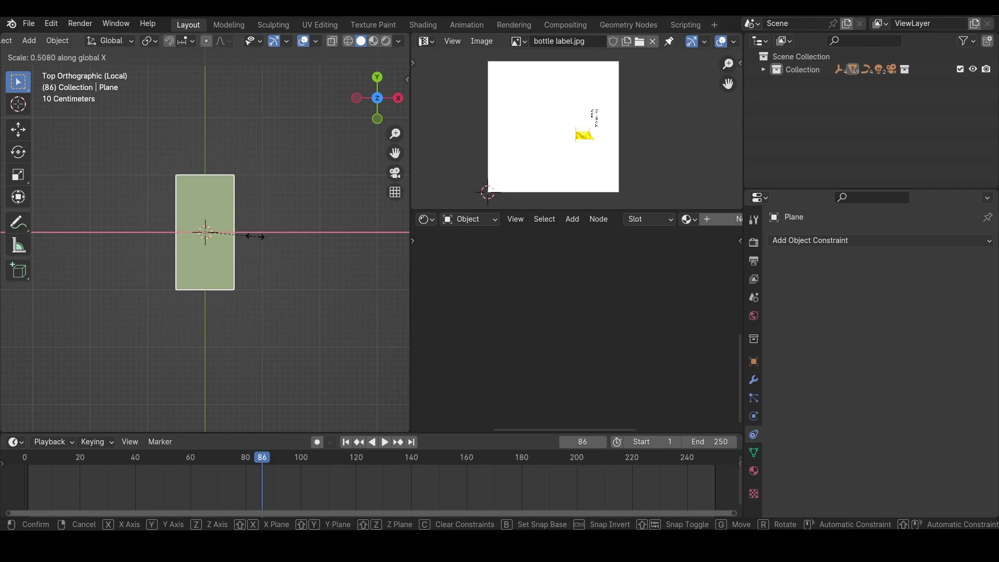
{"action": "left_click", "coordinate": [247, 235]}
- Subdivide the plane with 50 cuts, return to Object Mode and exit local view
{"action": "middle_click_drag", "start_coordinate": [216, 267], "coordinate": [245, 226]}
{"action": "key", "text": "Tab"}
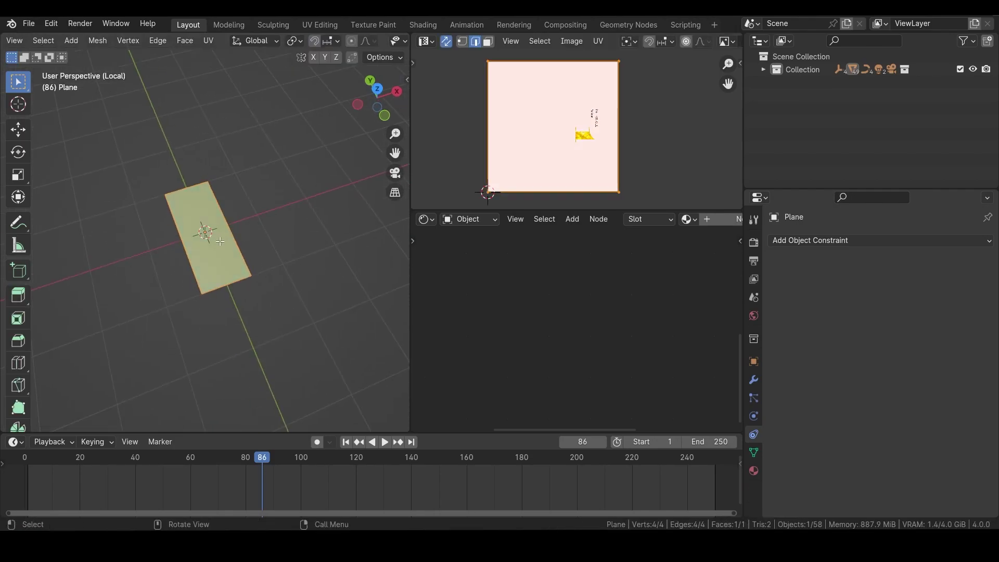
{"action": "right_click", "coordinate": [213, 240]}
{"action": "left_click", "coordinate": [165, 148]}
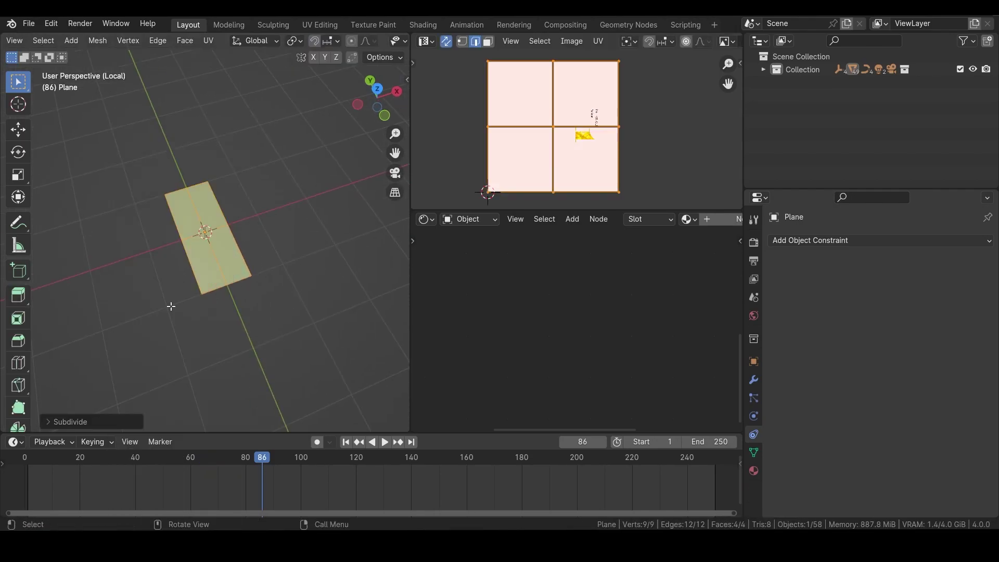
{"action": "left_click", "coordinate": [103, 423]}
{"action": "left_click", "coordinate": [166, 333]}
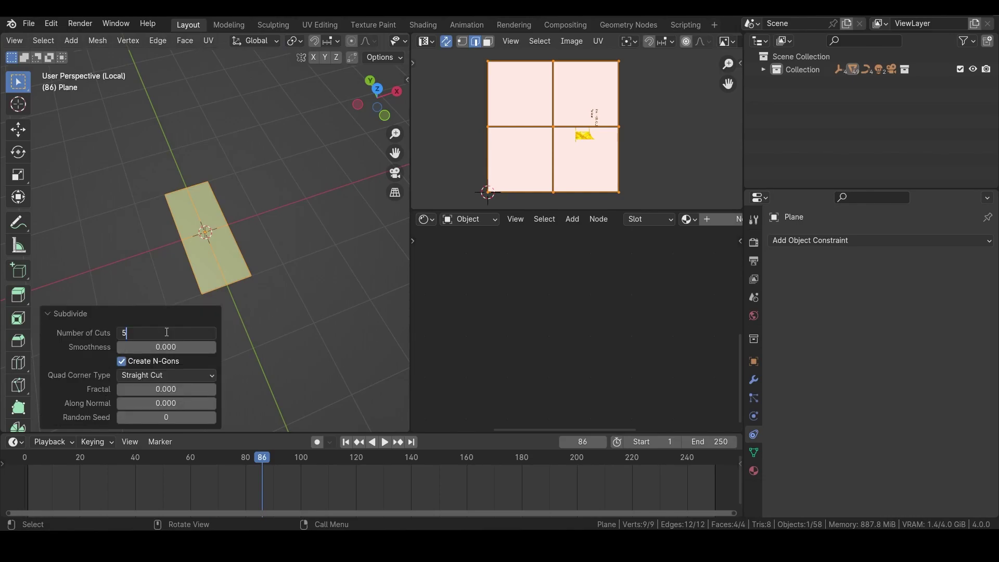
{"action": "type", "text": "50"}
{"action": "key", "text": "Return"}
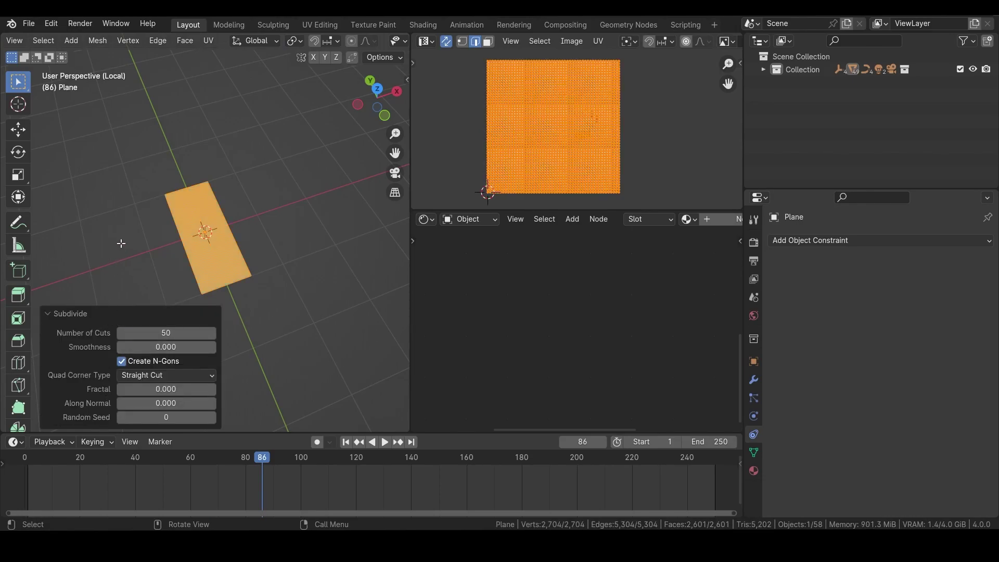
{"action": "key", "text": "Tab"}
{"action": "key", "text": "KP_Divide"}
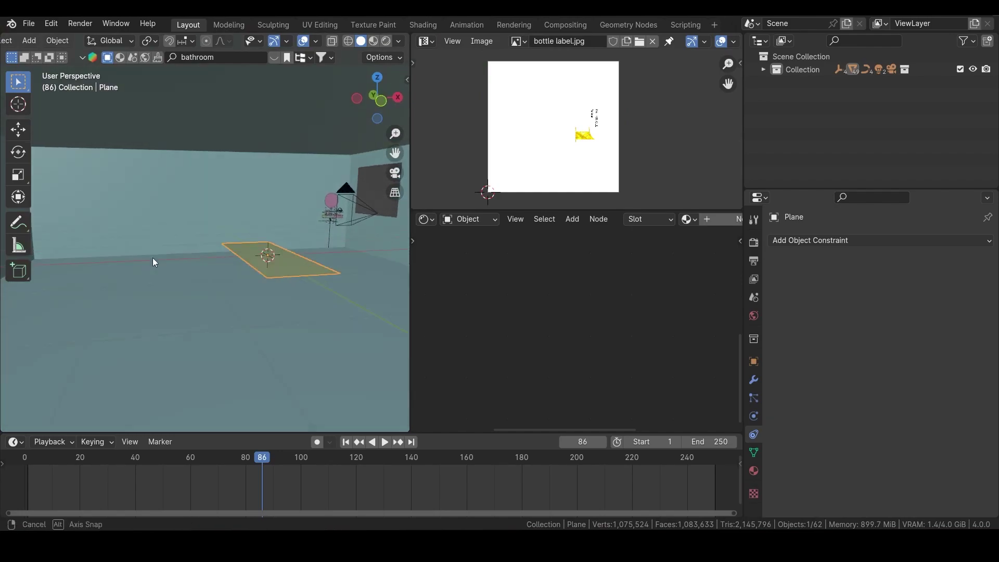
- Rotate the plane 90° around the global X axis and -90° around the global Z axis to stand it upright
{"action": "type", "text": "rx"}
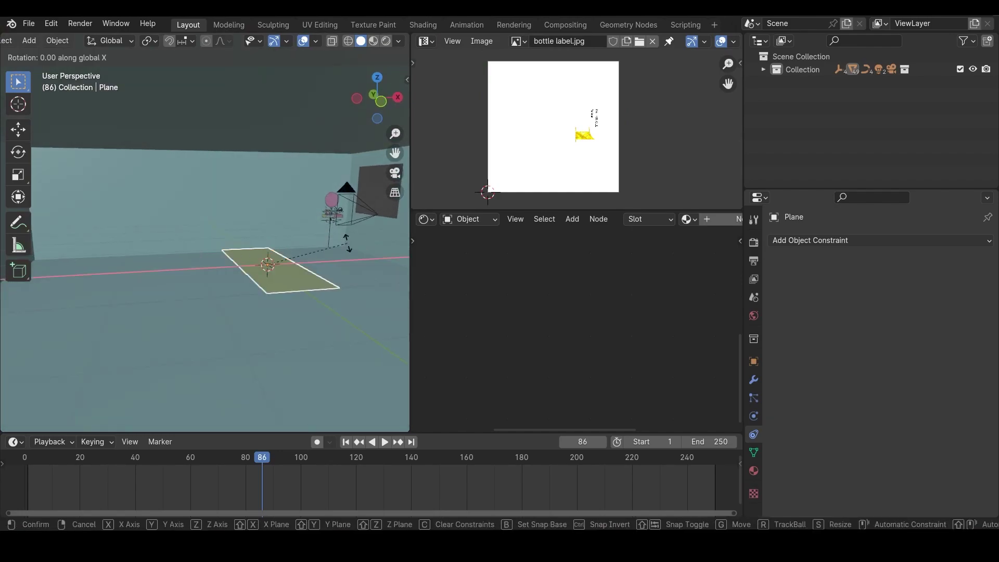
{"action": "type", "text": "90"}
{"action": "key", "text": "Return"}
{"action": "type", "text": "rz"}
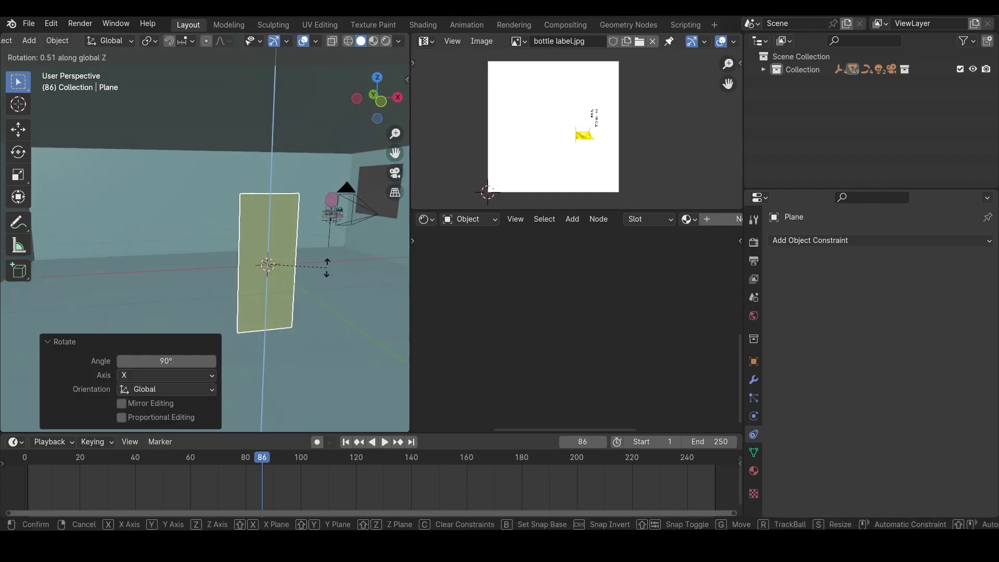
{"action": "type", "text": "-90"}
{"action": "key", "text": "Return"}
{"action": "scroll", "coordinate": [310, 269], "scroll_direction": "down", "scroll_amount": 2}
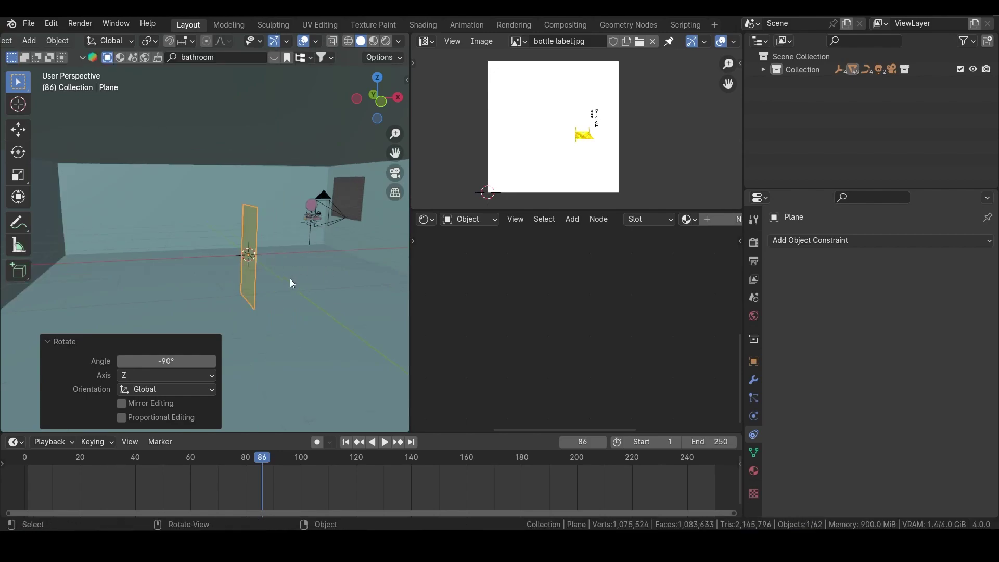
- Move the plane in the top view to the room wall that has the window opening
{"action": "key", "text": "grave"}
{"action": "left_click", "coordinate": [298, 204]}
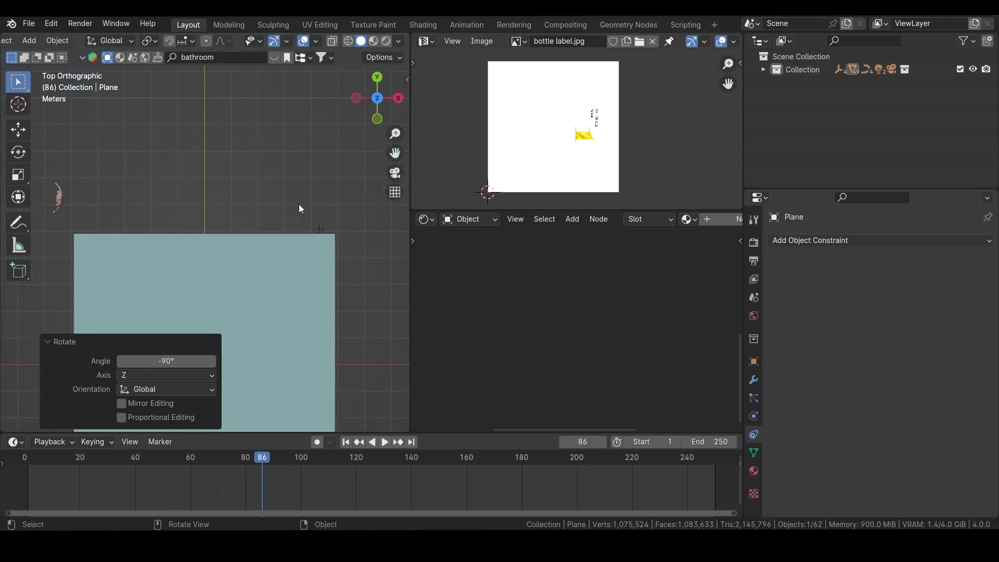
{"action": "scroll", "coordinate": [260, 286], "scroll_direction": "down", "scroll_amount": 4}
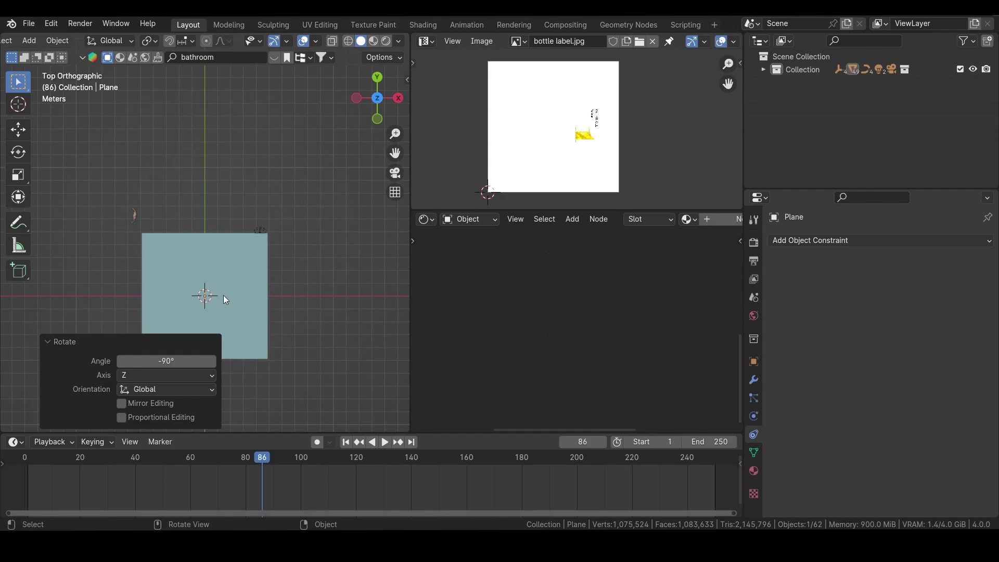
{"action": "key", "text": "g"}
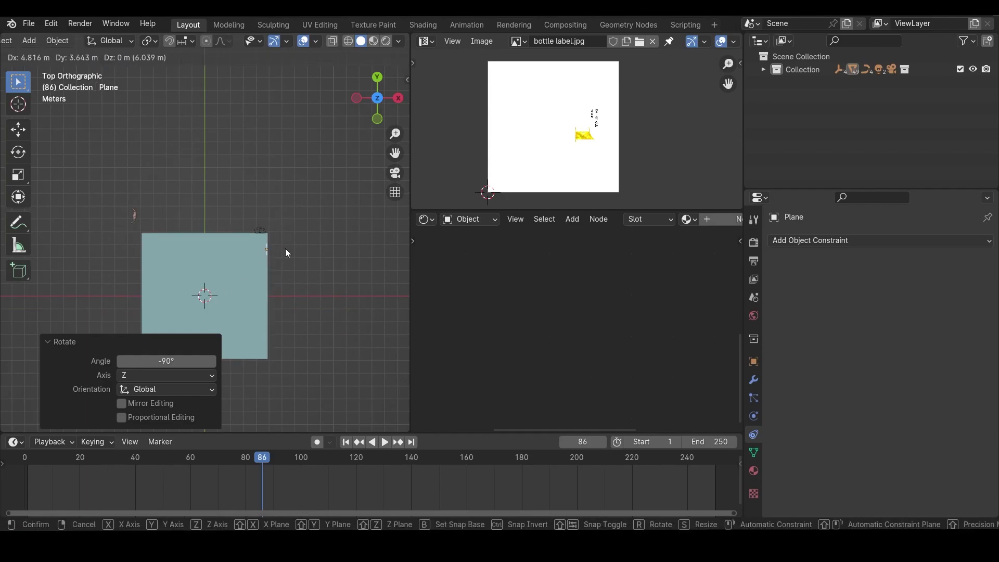
{"action": "left_click", "coordinate": [286, 248]}
- Adjust the plane's height along Z and shift it about 0.13 m along Y to hang over one side of the window
{"action": "middle_click_drag", "start_coordinate": [302, 319], "coordinate": [195, 232]}
{"action": "key", "text": "grave"}
{"action": "left_click", "coordinate": [143, 196]}
{"action": "key", "text": "grave"}
{"action": "left_click", "coordinate": [259, 209]}
{"action": "key", "text": "g"}
{"action": "left_click", "coordinate": [242, 163]}
{"action": "middle_click_drag", "start_coordinate": [242, 163], "coordinate": [239, 188]}
{"action": "key", "text": "g"}
{"action": "key", "text": "z"}
{"action": "left_click", "coordinate": [236, 199]}
{"action": "key", "text": "g"}
{"action": "key", "text": "y"}
{"action": "left_click", "coordinate": [251, 192]}
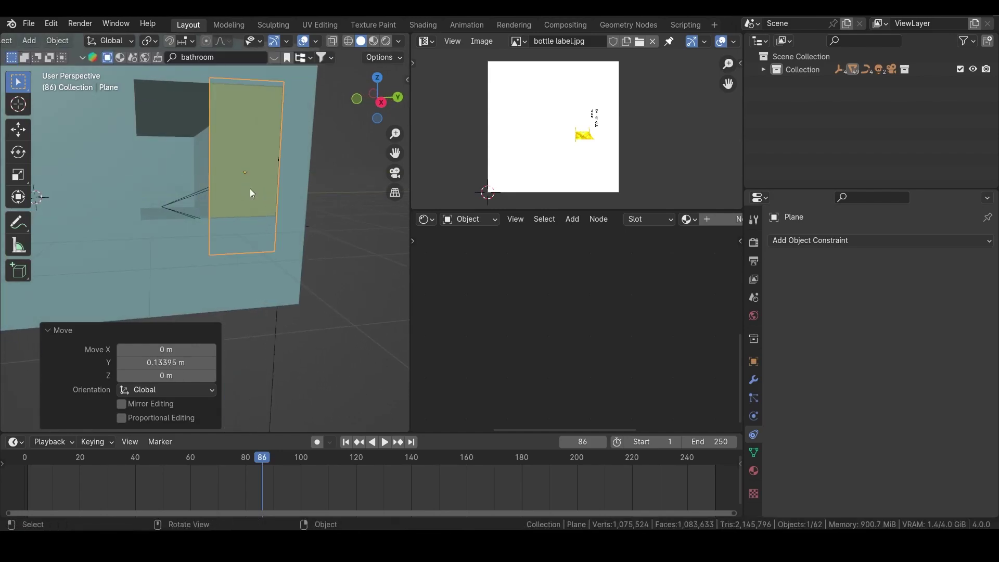
- Examine the upright plane's placement against the window from inside the room
{"action": "key", "text": "KP_0"}
{"action": "middle_click_drag", "start_coordinate": [229, 247], "coordinate": [265, 245]}
{"action": "scroll", "coordinate": [262, 257], "scroll_direction": "down", "scroll_amount": 2}
{"action": "scroll", "coordinate": [234, 247], "scroll_direction": "down", "scroll_amount": 1}
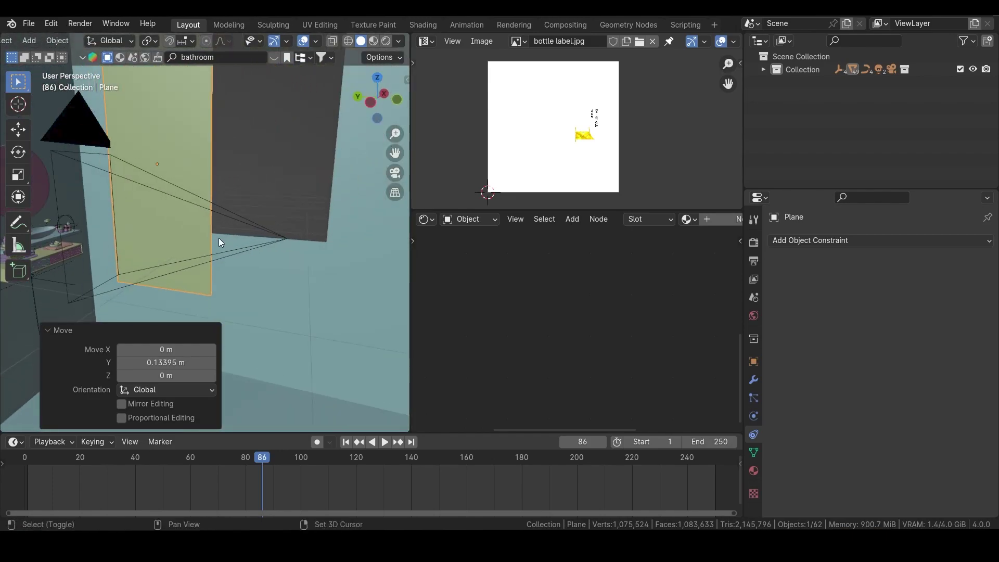
{"action": "scroll", "coordinate": [214, 225], "scroll_direction": "down", "scroll_amount": 4}
{"action": "mouse_move", "coordinate": [214, 226]}
{"action": "middle_mouse_down"}
{"action": "mouse_move", "coordinate": [242, 258]}
{"action": "mouse_move", "coordinate": [214, 233]}
{"action": "middle_mouse_up"}
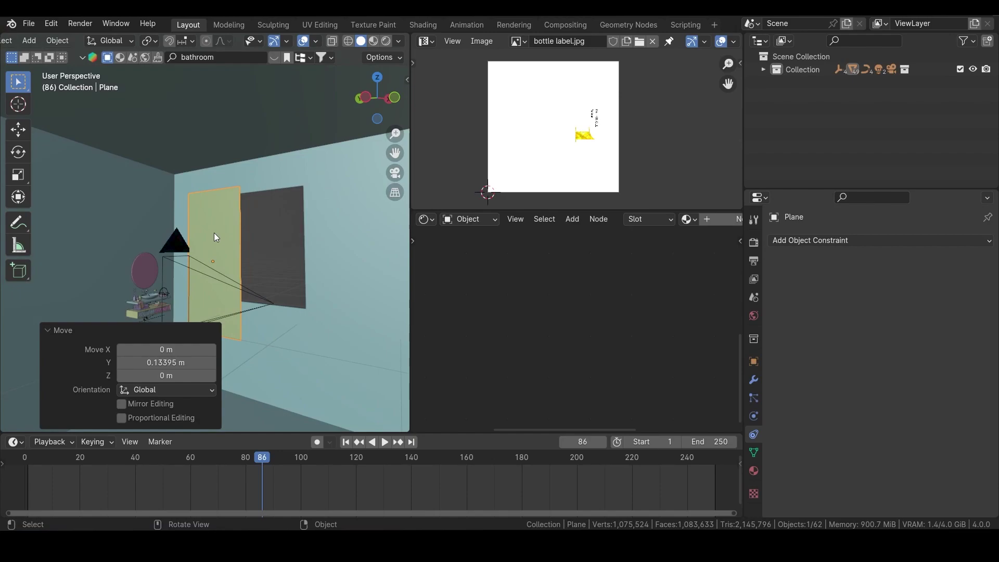
{"action": "key", "text": "Tab"}
{"action": "key", "text": "Tab"}
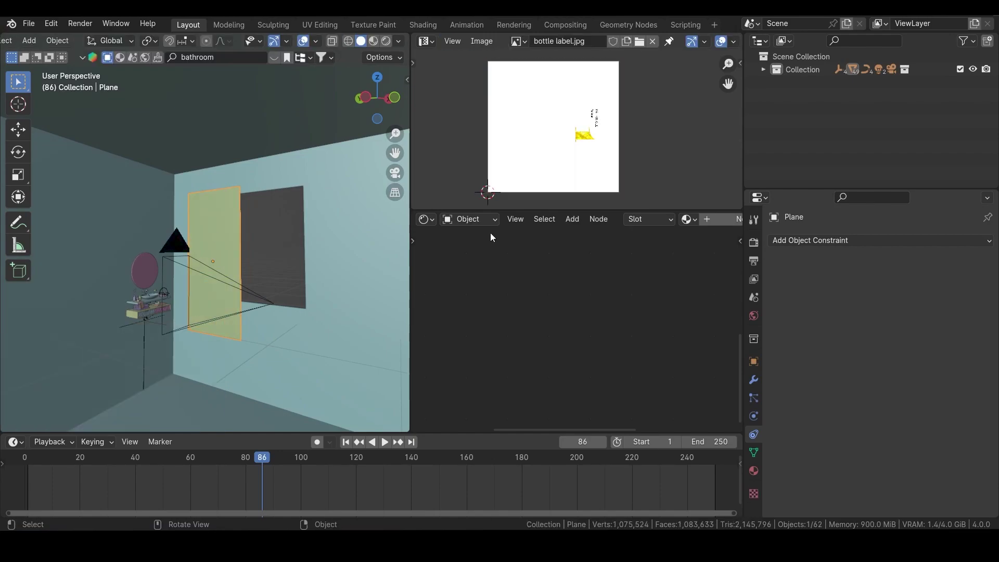
- Add cloth physics to the plane and apply the preset with 0.15 kg vertex mass, 5.0 tension and 0.05 bending stiffness
{"action": "left_click", "coordinate": [754, 416]}
{"action": "left_click", "coordinate": [829, 267]}
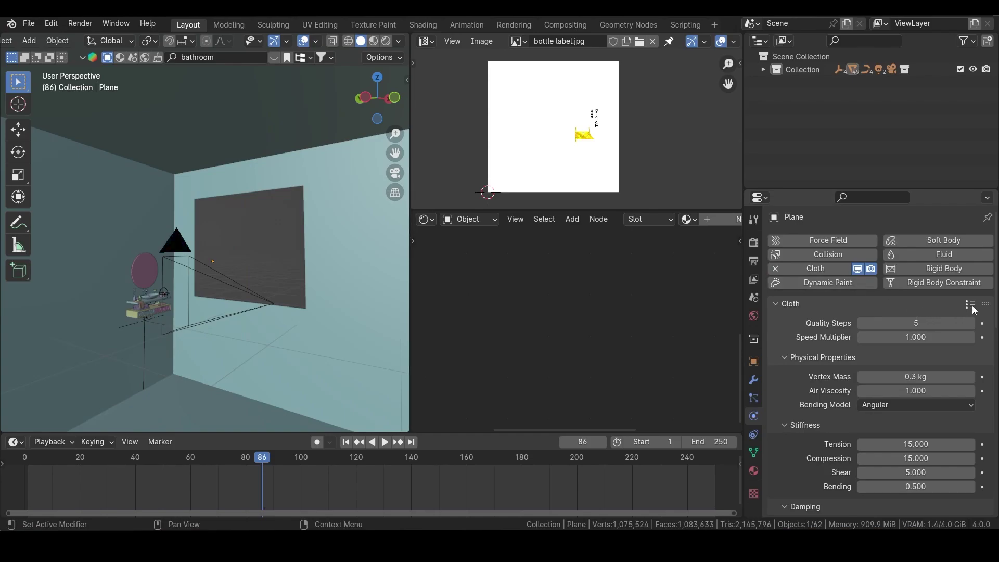
{"action": "left_click", "coordinate": [970, 304]}
{"action": "left_click", "coordinate": [918, 258]}
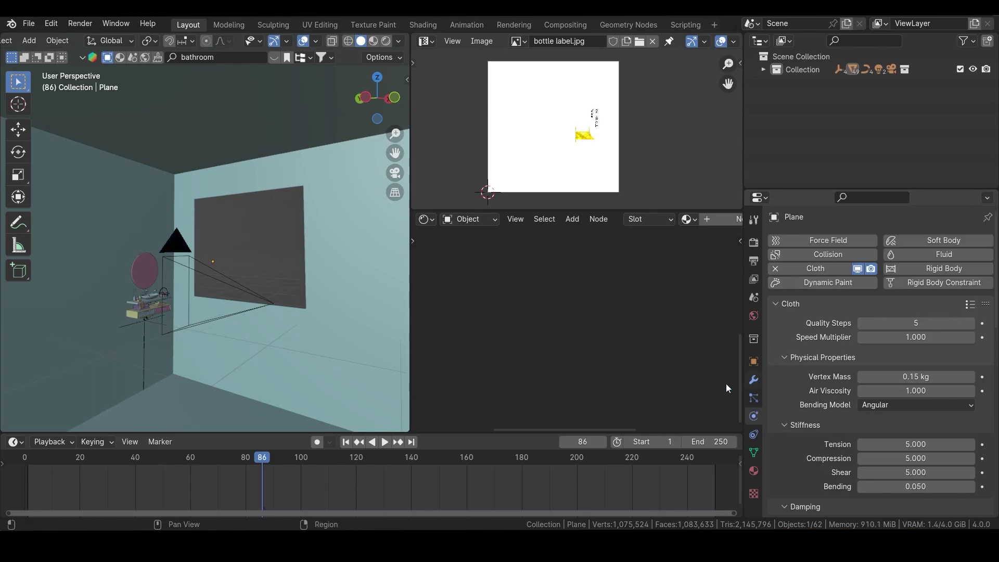
- Play the plane's cloth simulation from the first frame and return to frame 1
{"action": "left_click", "coordinate": [346, 443]}
{"action": "key", "text": "space"}
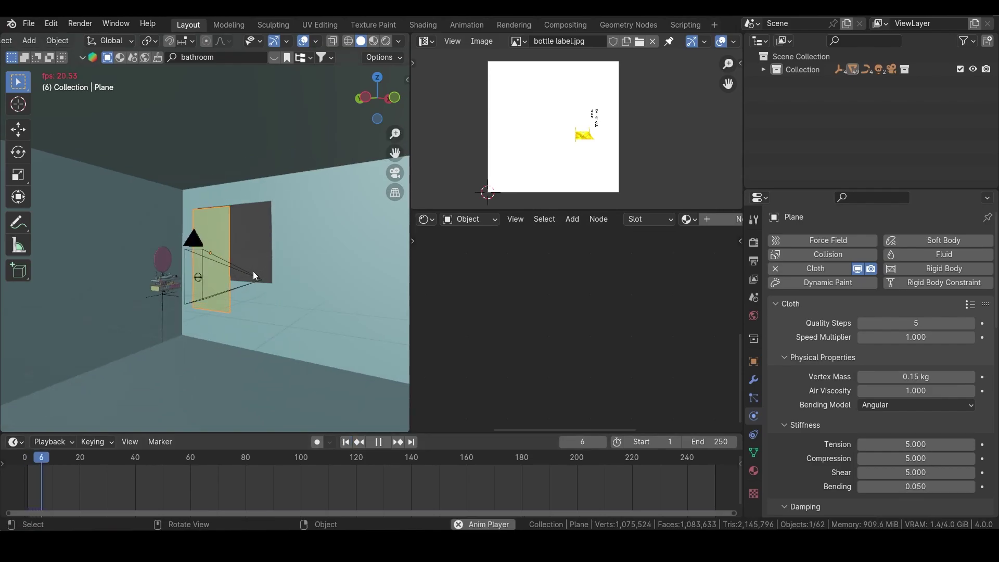
{"action": "left_click", "coordinate": [346, 442]}
{"action": "middle_click_drag", "start_coordinate": [289, 333], "coordinate": [254, 328]}
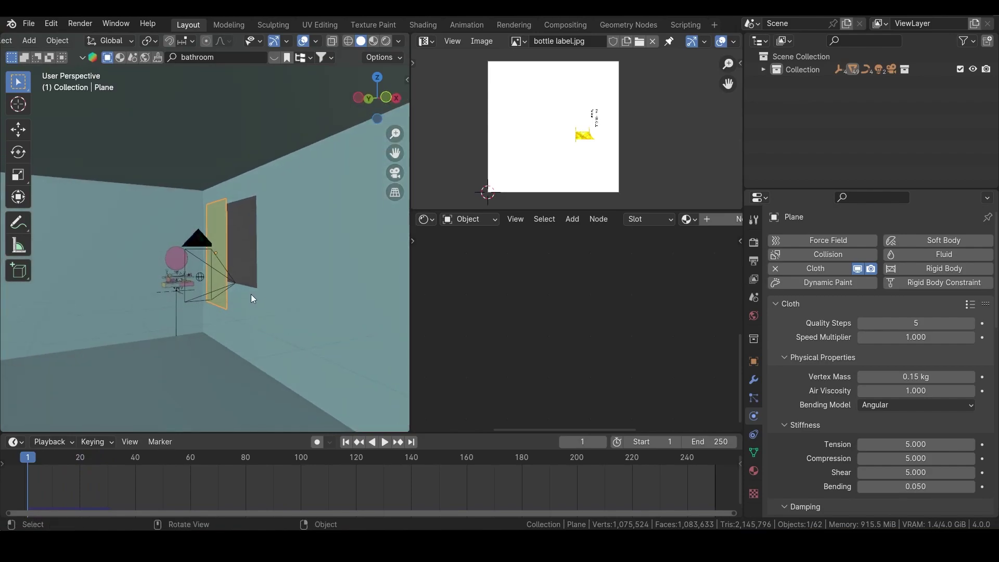
- Add a Wind force field at the 3D cursor and rotate it -90° around the global Y axis
{"action": "key", "text": "shift+a"}
{"action": "mouse_move", "coordinate": [262, 498]}
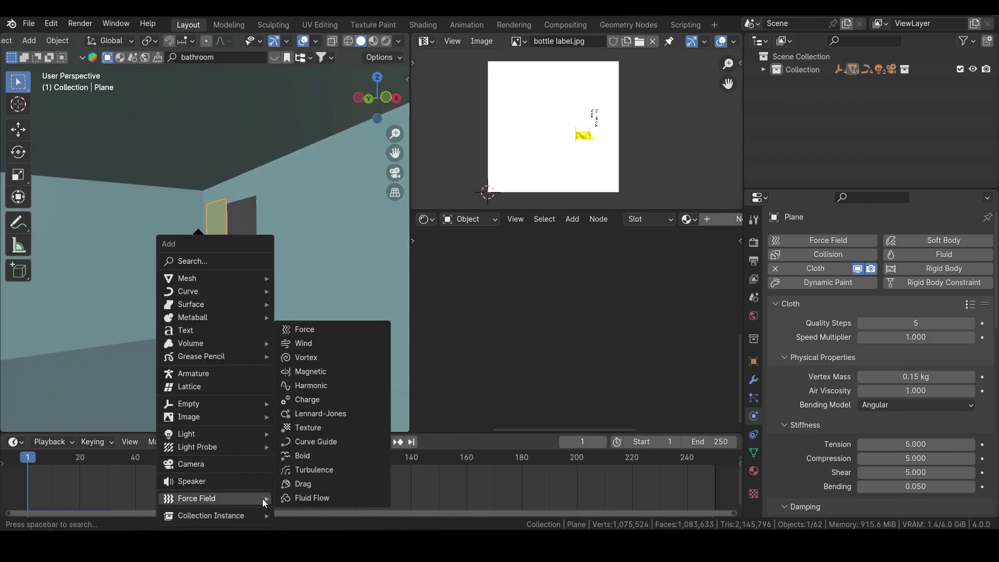
{"action": "left_click", "coordinate": [324, 344]}
{"action": "key", "text": "KP_Decimal"}
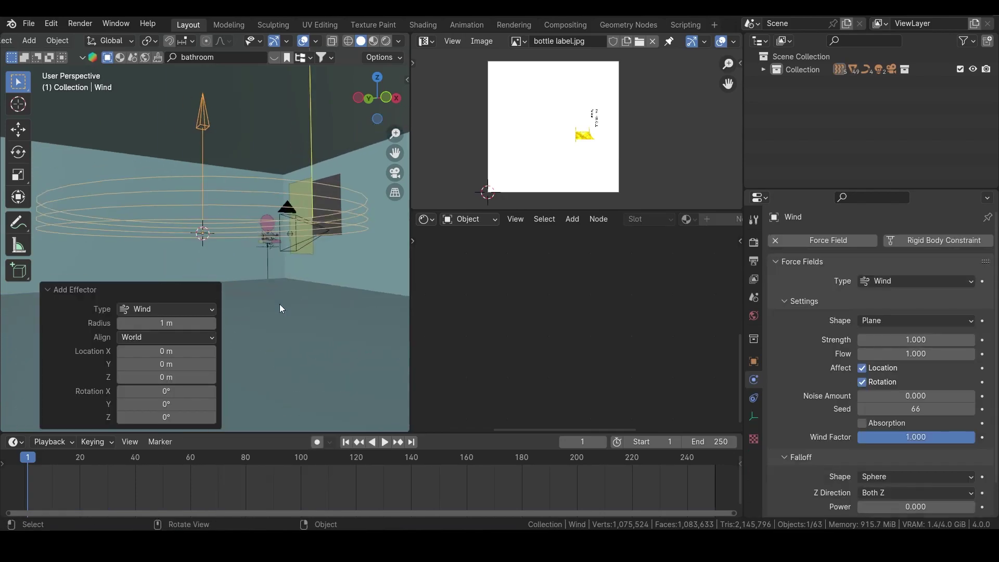
{"action": "key", "text": "r"}
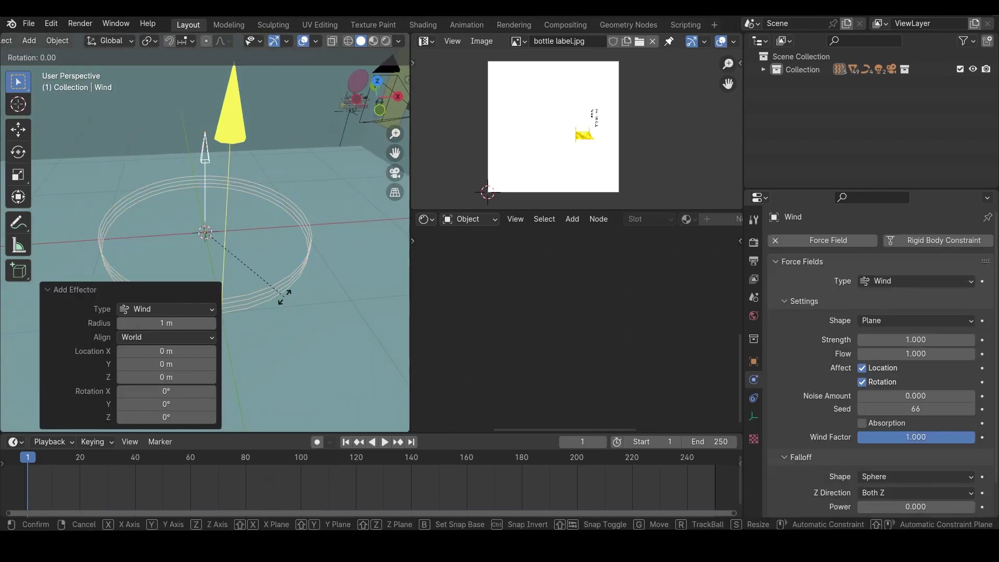
{"action": "type", "text": "y"}
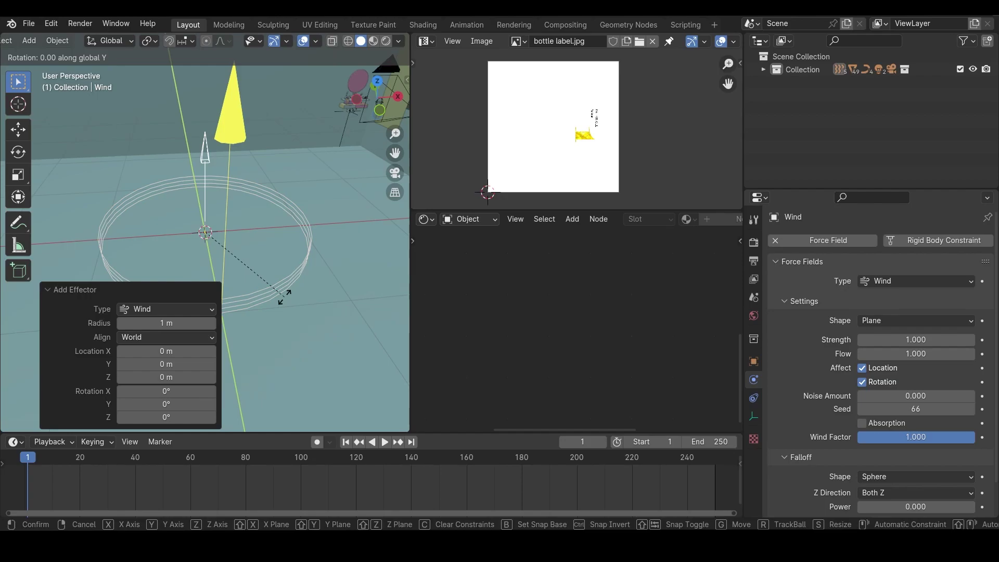
{"action": "type", "text": "-90"}
{"action": "key", "text": "Return"}
- Move the wind field in the top view about 5.68 m along X and 4.43 m along Y, outside the window
{"action": "scroll", "coordinate": [279, 290], "scroll_direction": "down", "scroll_amount": 3}
{"action": "key", "text": "grave"}
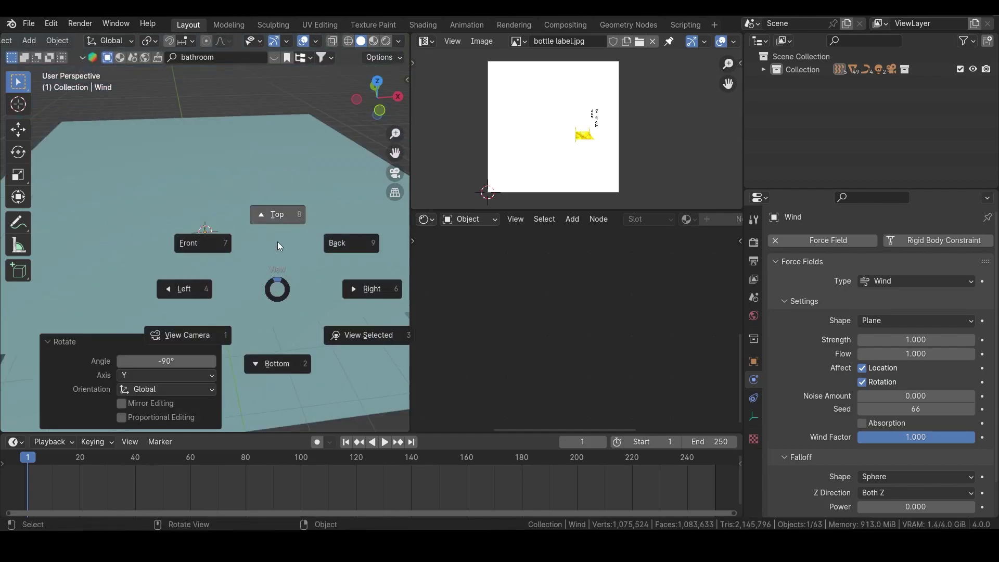
{"action": "left_click", "coordinate": [277, 241]}
{"action": "key", "text": "g"}
{"action": "left_click", "coordinate": [1, 204]}
{"action": "key", "text": "r"}
{"action": "right_click", "coordinate": [105, 220]}
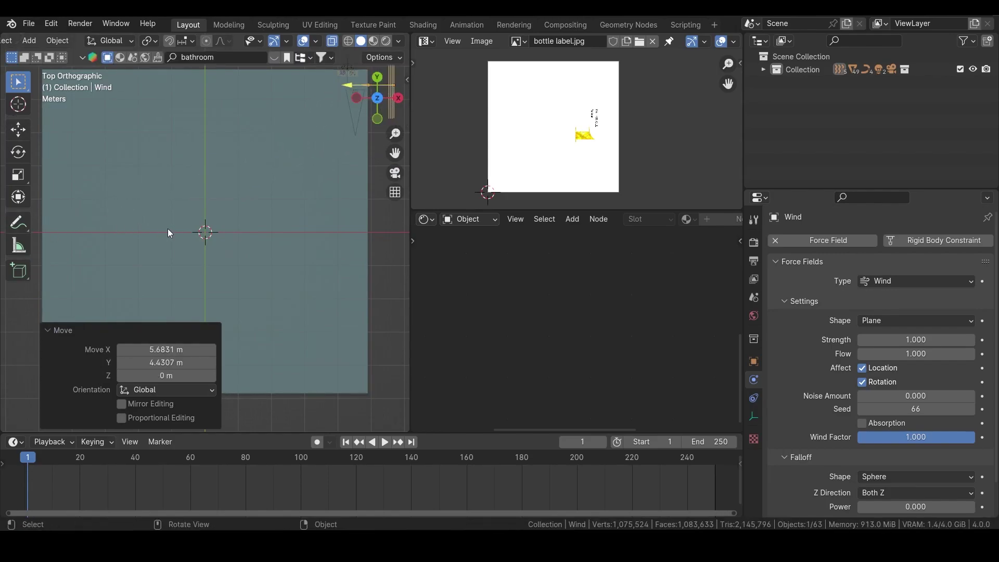
- Raise the wind field about 0.96 m and shift it about -0.28 m along Y in the right view
{"action": "key", "text": "grave"}
{"action": "left_click", "coordinate": [250, 229]}
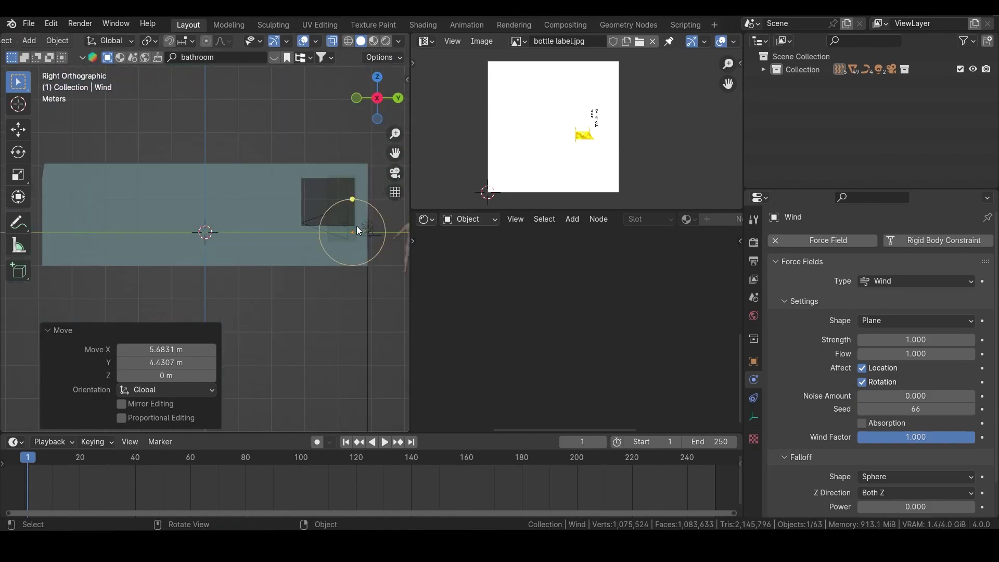
{"action": "key", "text": "g"}
{"action": "left_click", "coordinate": [347, 195]}
{"action": "middle_click_drag", "start_coordinate": [339, 200], "coordinate": [694, 299]}
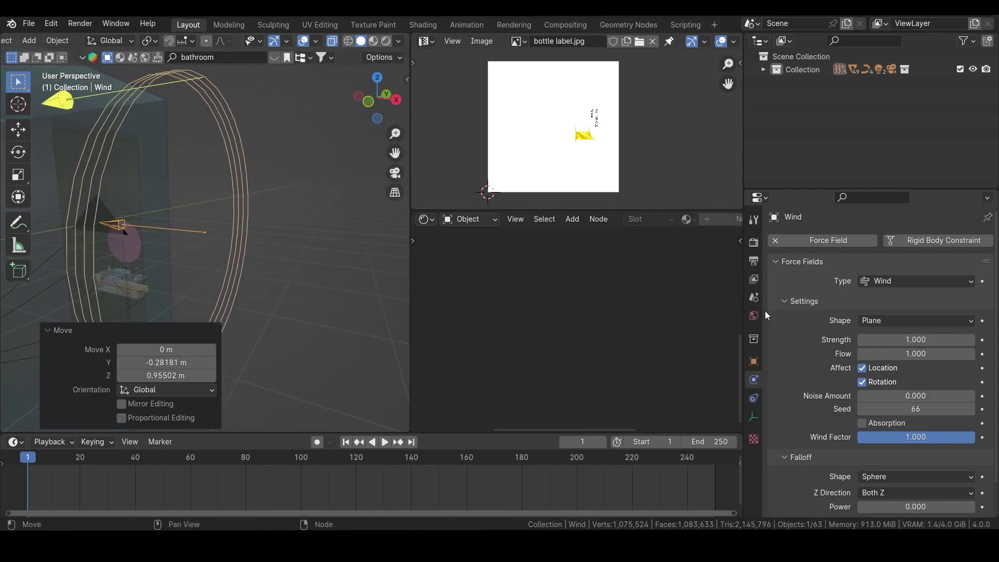
- Set the wind field's strength to 1000 and its flow to 3
{"action": "left_click", "coordinate": [917, 339]}
{"action": "type", "text": "100"}
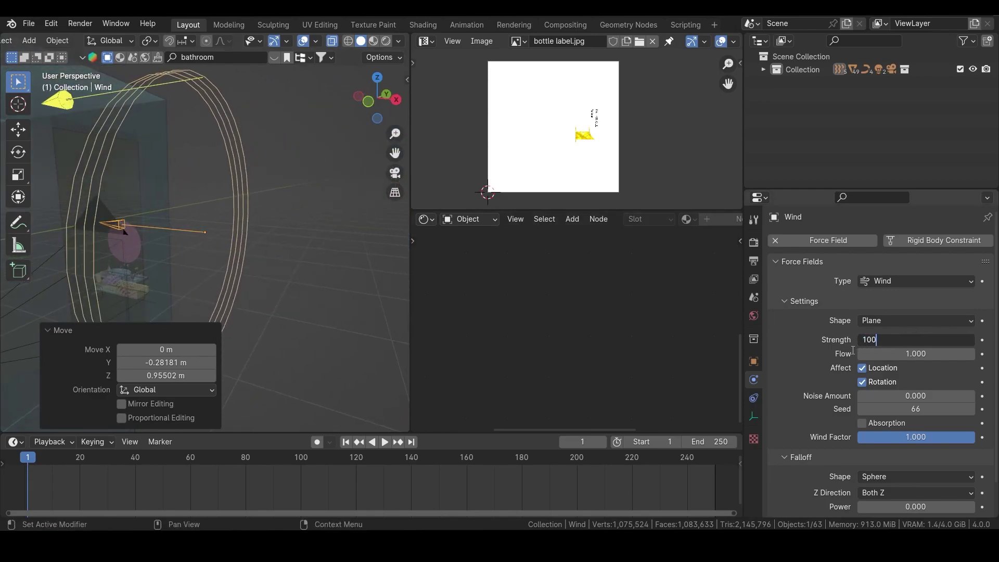
{"action": "type", "text": "0"}
{"action": "key", "text": "Return"}
{"action": "left_click", "coordinate": [885, 353]}
{"action": "type", "text": "3"}
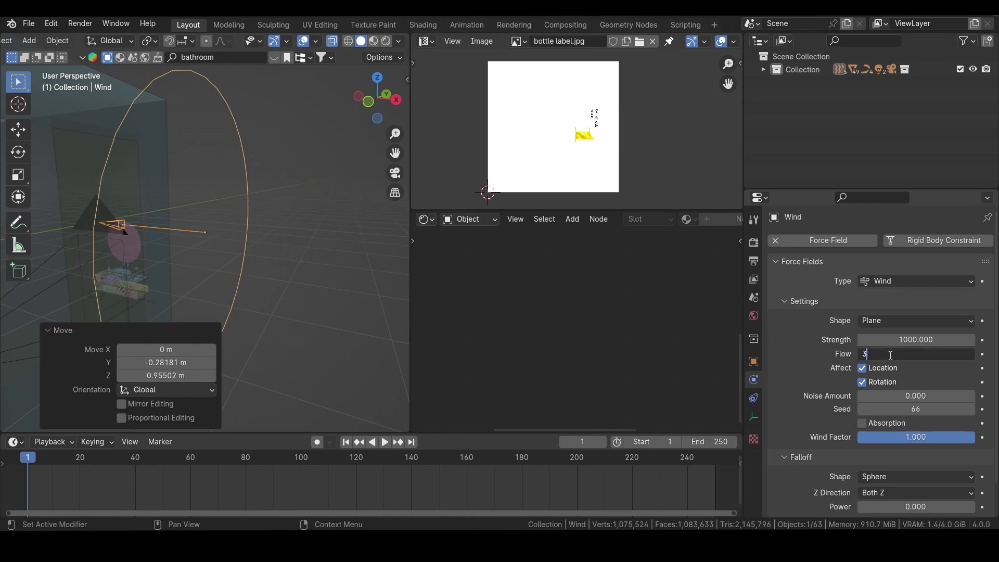
{"action": "key", "text": "Return"}
- Turn off X-ray display, play the cloth simulation with the wind twice and return to frame 1
{"action": "scroll", "coordinate": [192, 314], "scroll_direction": "down", "scroll_amount": 4}
{"action": "middle_click_drag", "start_coordinate": [192, 314], "coordinate": [258, 302]}
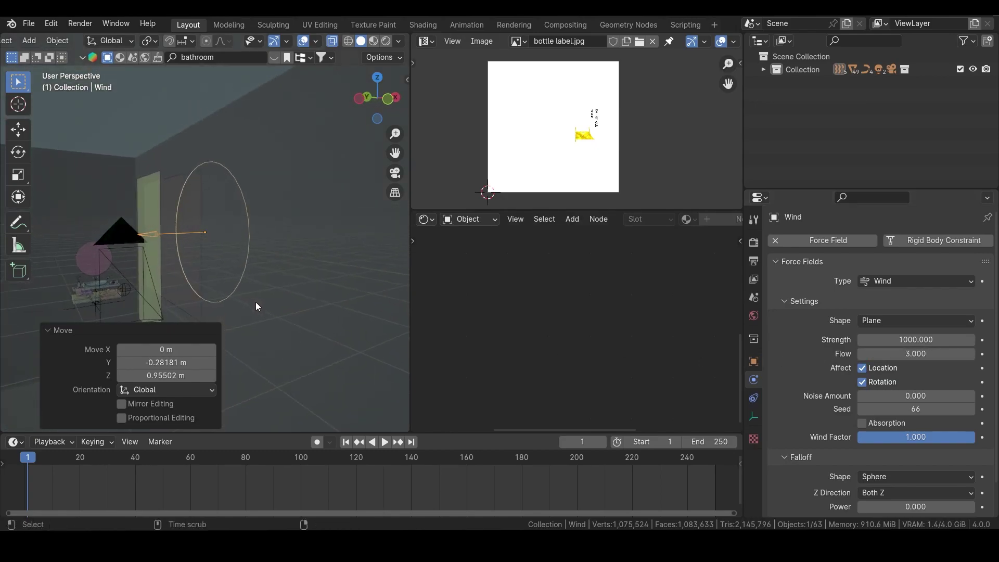
{"action": "key", "text": "alt+z"}
{"action": "middle_click_drag", "start_coordinate": [196, 294], "coordinate": [281, 280]}
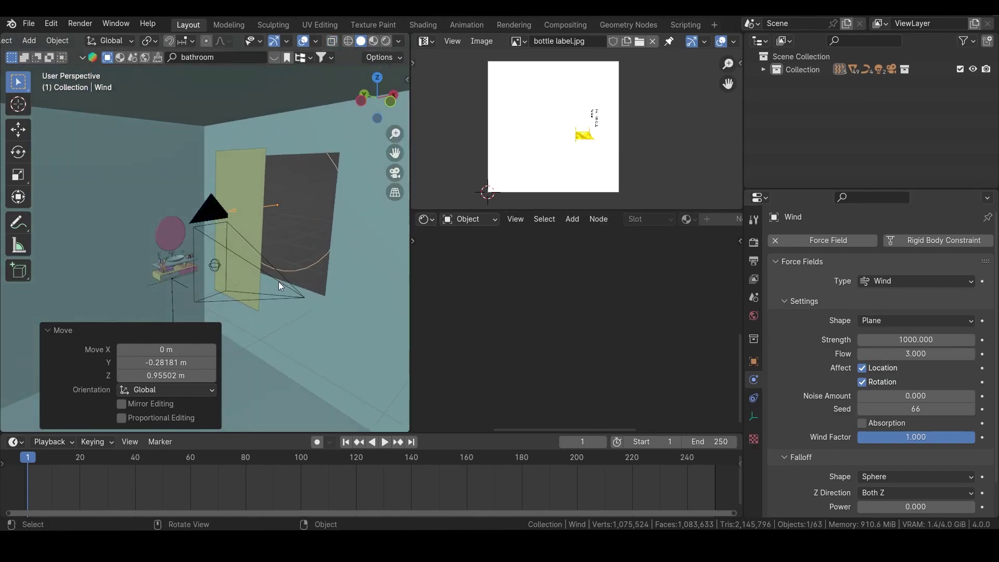
{"action": "key", "text": "space"}
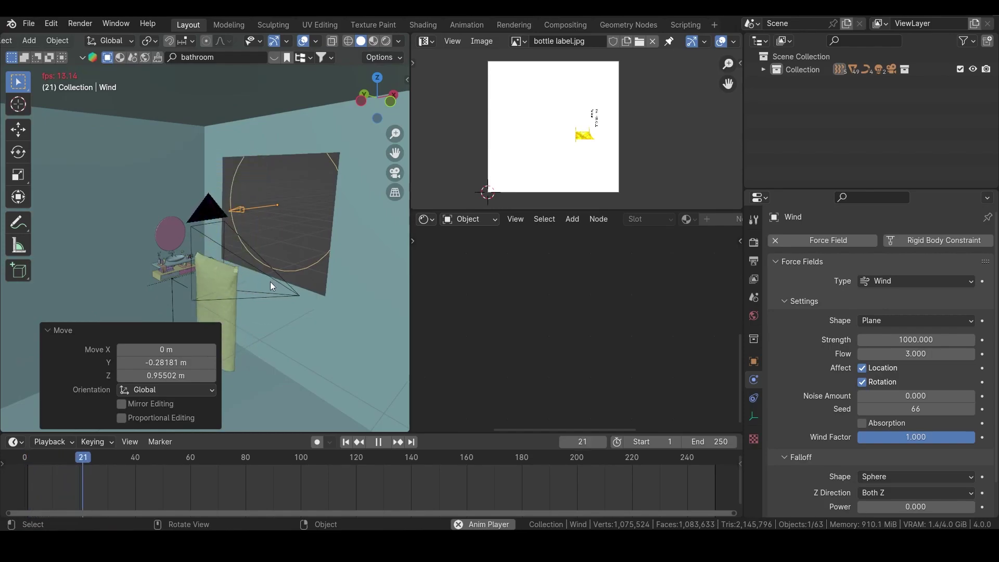
{"action": "key", "text": "space"}
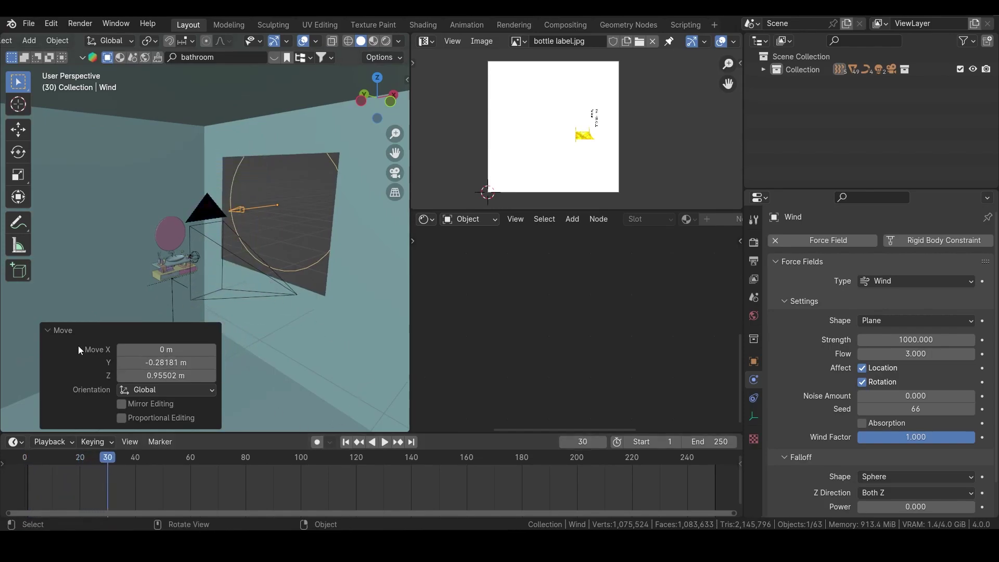
{"action": "left_click", "coordinate": [66, 331]}
{"action": "left_click", "coordinate": [345, 442]}
{"action": "key", "text": "space"}
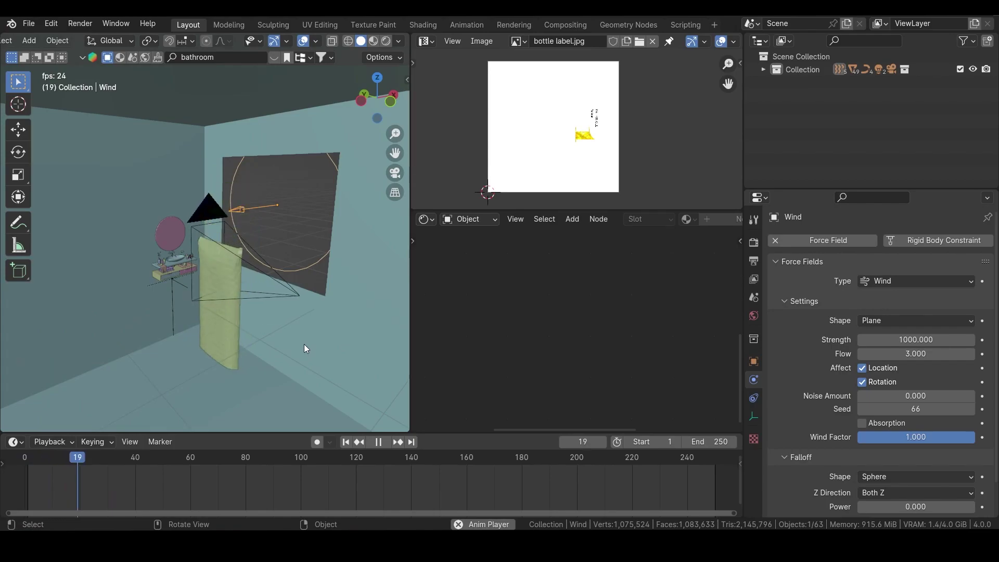
{"action": "key", "text": "space"}
{"action": "left_click", "coordinate": [346, 443]}
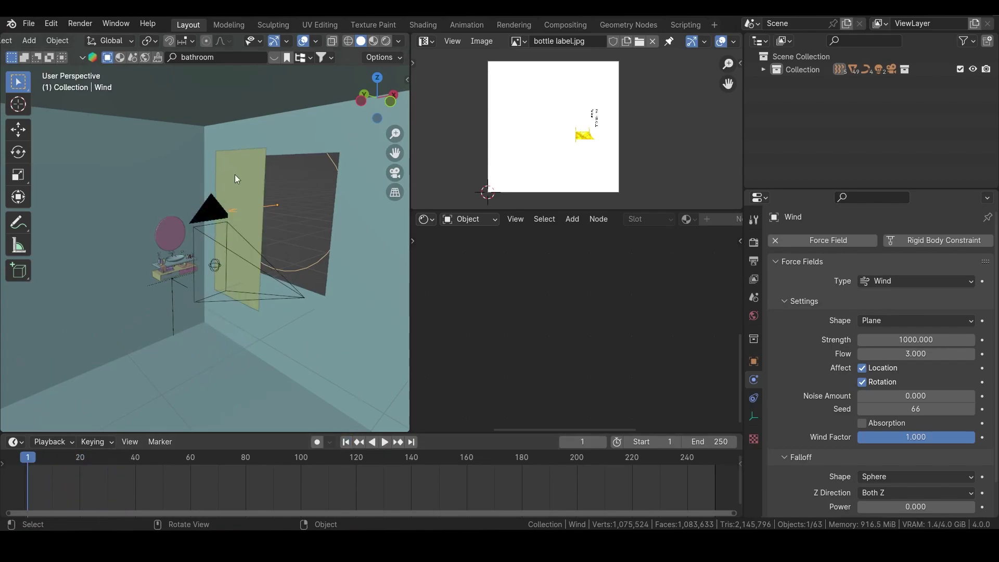
- Enter Edit Mode on the cloth plane and select the edge loop along its upper border
{"action": "left_click", "coordinate": [251, 174]}
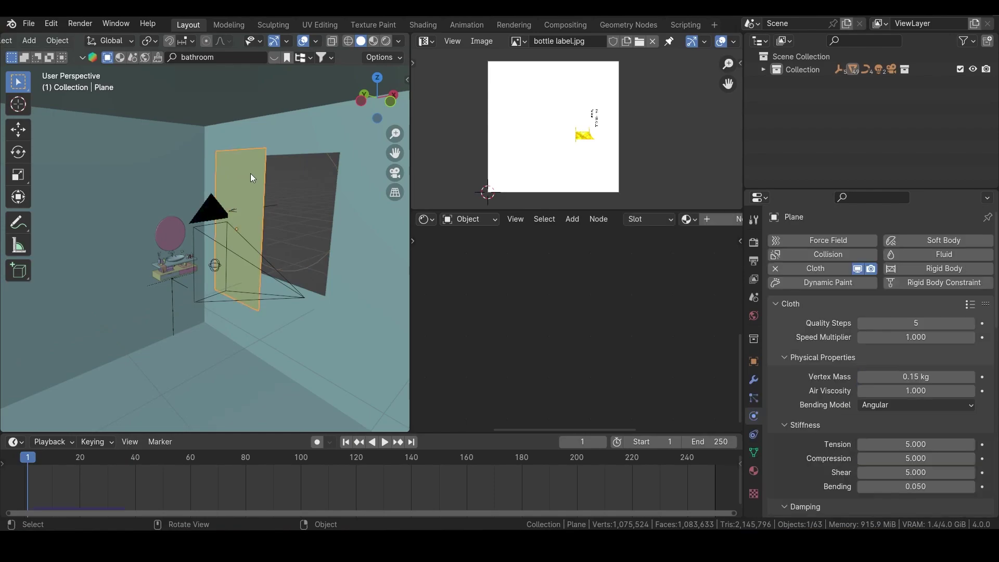
{"action": "key", "text": "Tab"}
{"action": "scroll", "coordinate": [216, 146], "scroll_direction": "up", "scroll_amount": 3}
{"action": "middle_click_drag", "start_coordinate": [216, 146], "coordinate": [259, 220]}
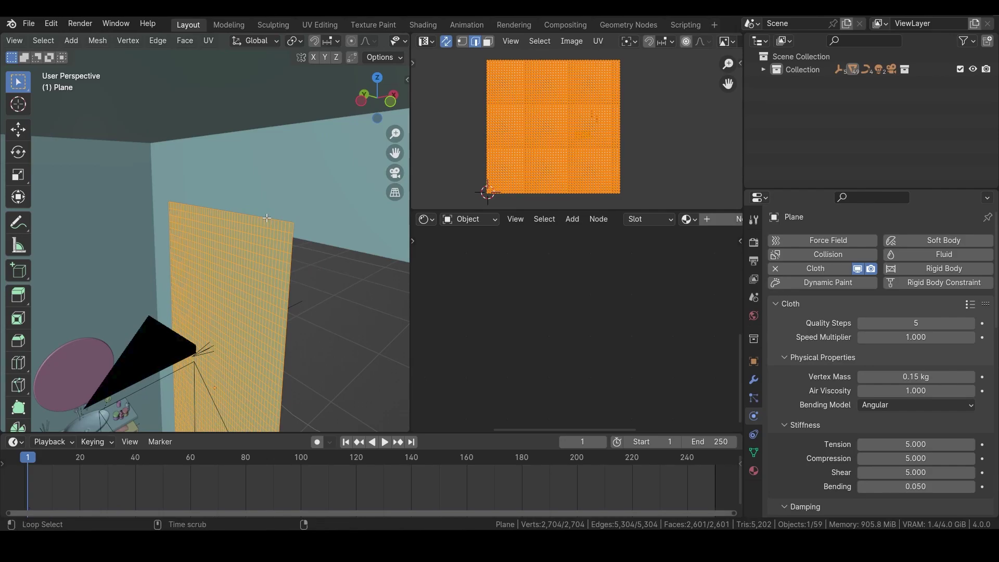
{"action": "left_click", "coordinate": [266, 217], "text": "alt"}
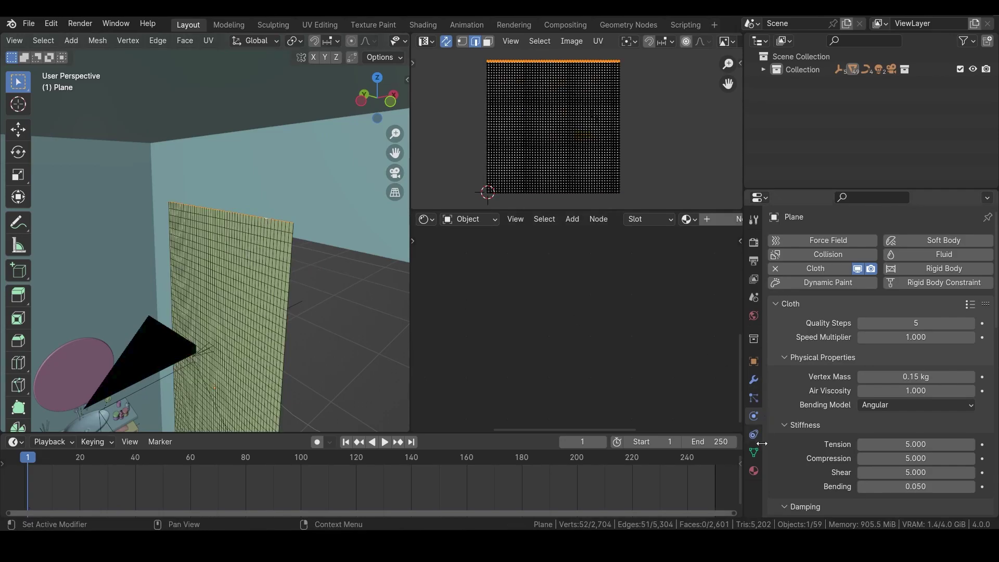
- Create a vertex group on the cloth plane and assign the selected upper edge loop to it with weight 1
{"action": "scroll", "coordinate": [801, 426], "scroll_direction": "down", "scroll_amount": 6}
{"action": "scroll", "coordinate": [801, 427], "scroll_direction": "down", "scroll_amount": 10}
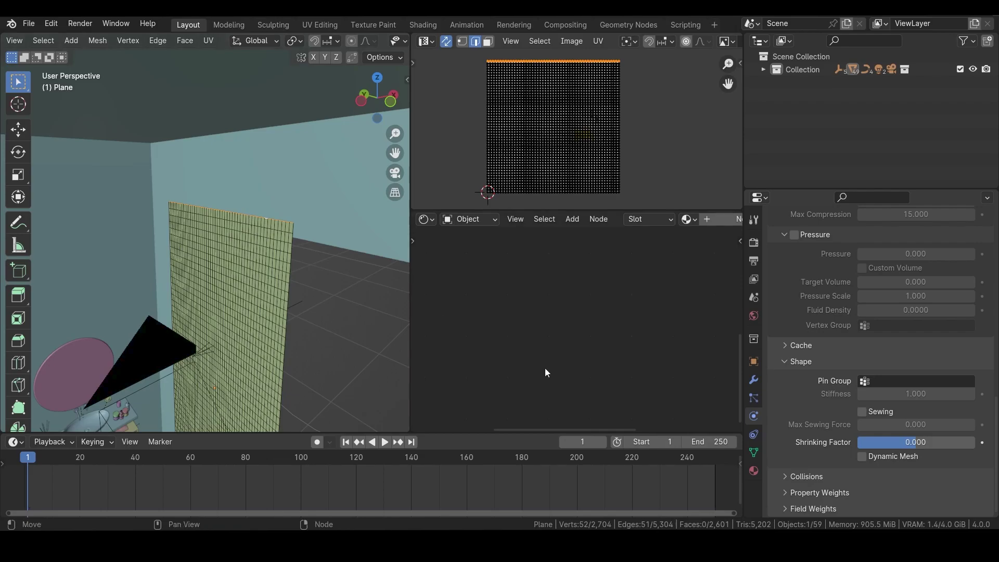
{"action": "left_click", "coordinate": [754, 455]}
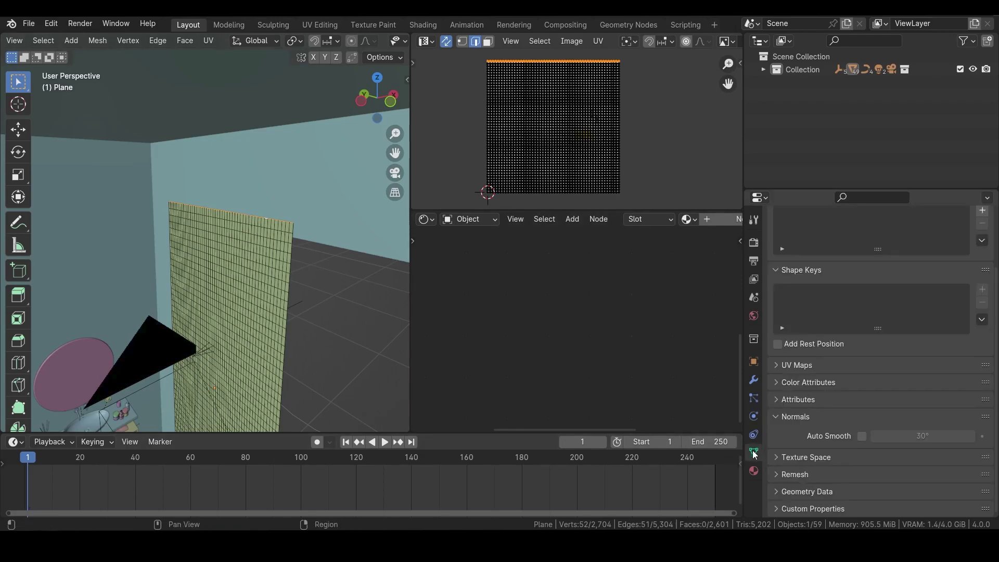
{"action": "scroll", "coordinate": [825, 351], "scroll_direction": "up", "scroll_amount": 3}
{"action": "left_click", "coordinate": [983, 282]}
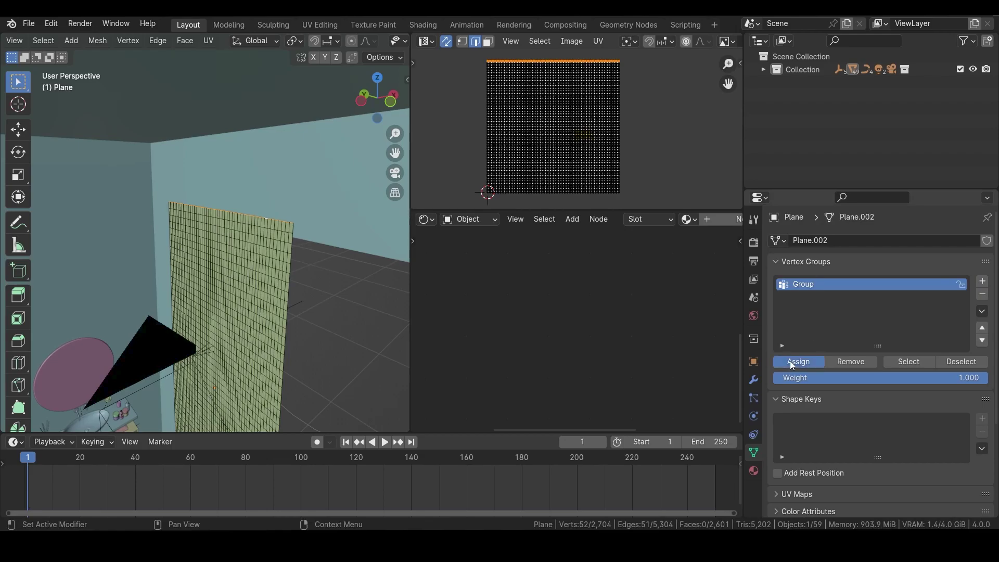
- Set the cloth's pin group to the vertex group Group and return to Object Mode
{"action": "left_click", "coordinate": [754, 416]}
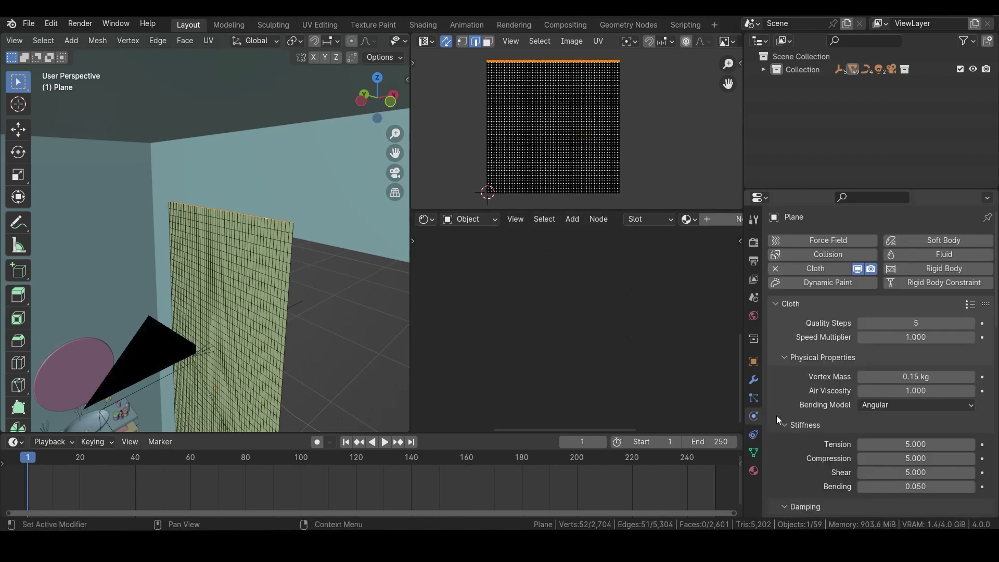
{"action": "scroll", "coordinate": [780, 420], "scroll_direction": "down", "scroll_amount": 15}
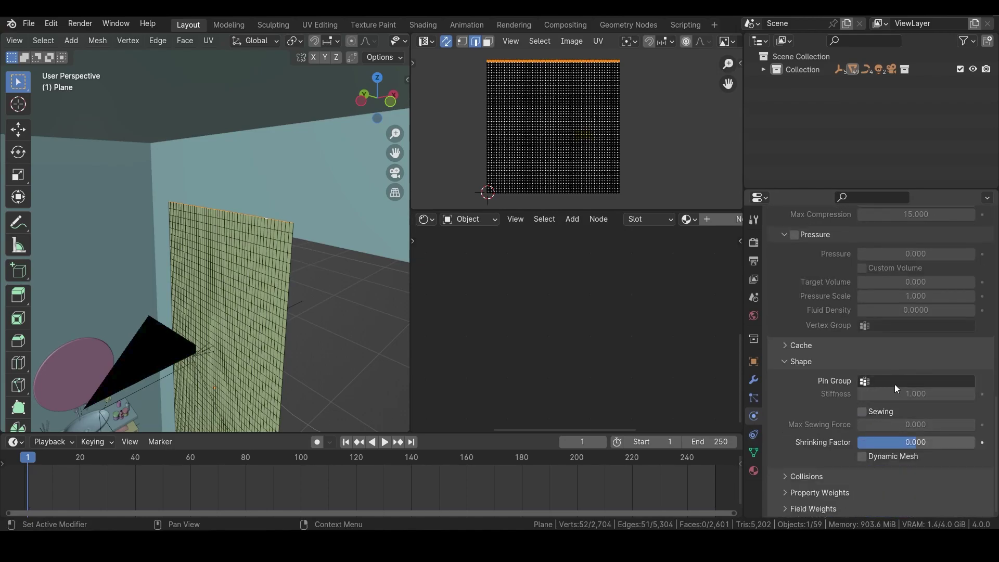
{"action": "left_click", "coordinate": [889, 384]}
{"action": "left_click", "coordinate": [883, 401]}
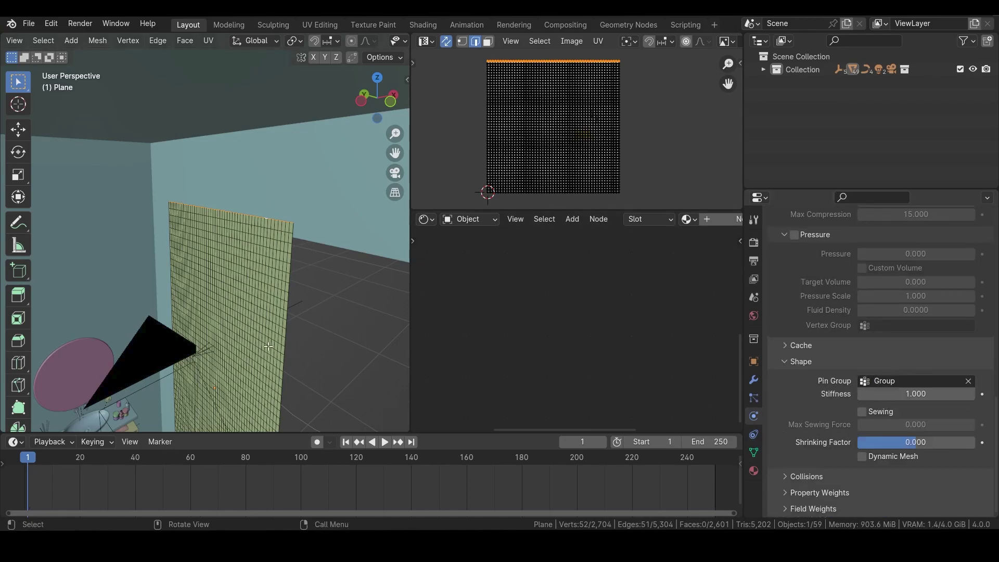
{"action": "scroll", "coordinate": [268, 383], "scroll_direction": "up", "scroll_amount": 5}
{"action": "scroll", "coordinate": [268, 384], "scroll_direction": "down", "scroll_amount": 5}
{"action": "key", "text": "Tab"}
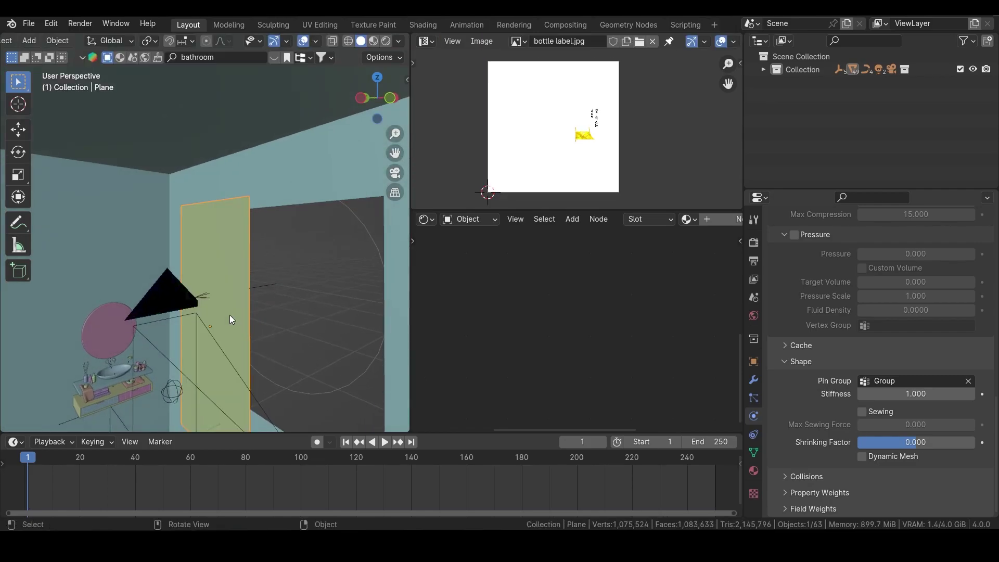
- Test-play the pinned cloth simulation and shade the plane smooth, finishing back at frame 1
{"action": "key", "text": "space"}
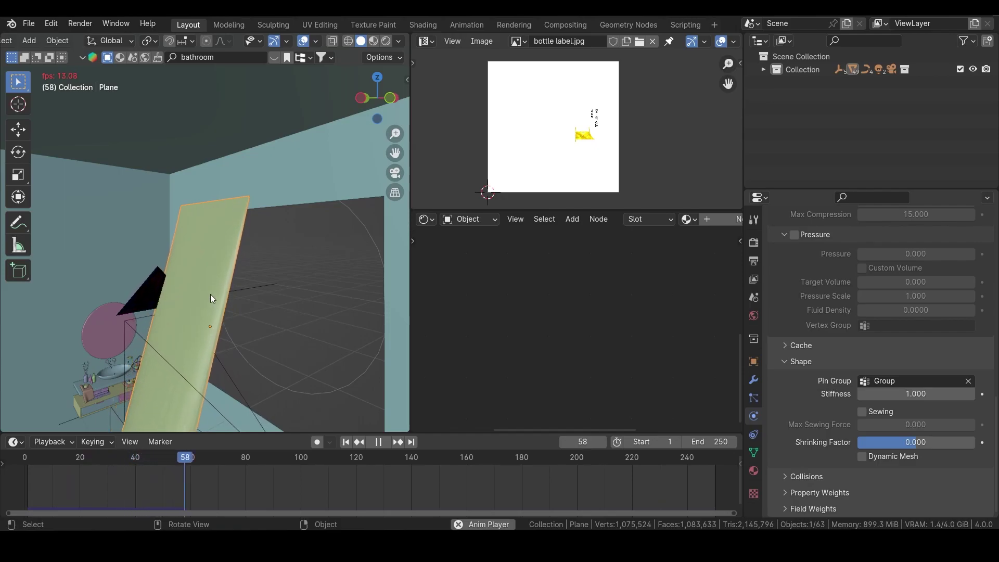
{"action": "key", "text": "space"}
{"action": "right_click", "coordinate": [208, 279]}
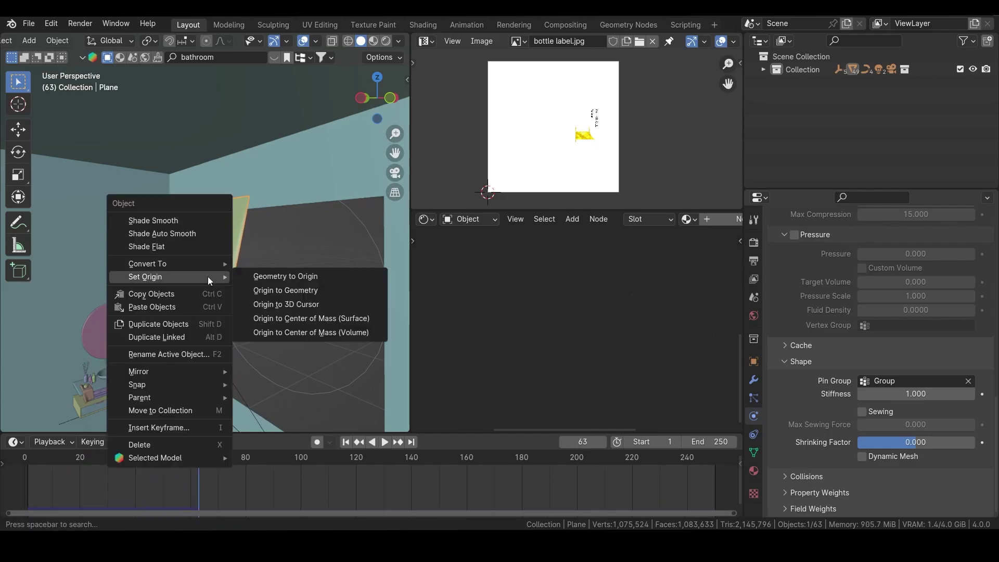
{"action": "left_click", "coordinate": [194, 223]}
{"action": "middle_click_drag", "start_coordinate": [205, 351], "coordinate": [269, 349]}
{"action": "left_click", "coordinate": [345, 443]}
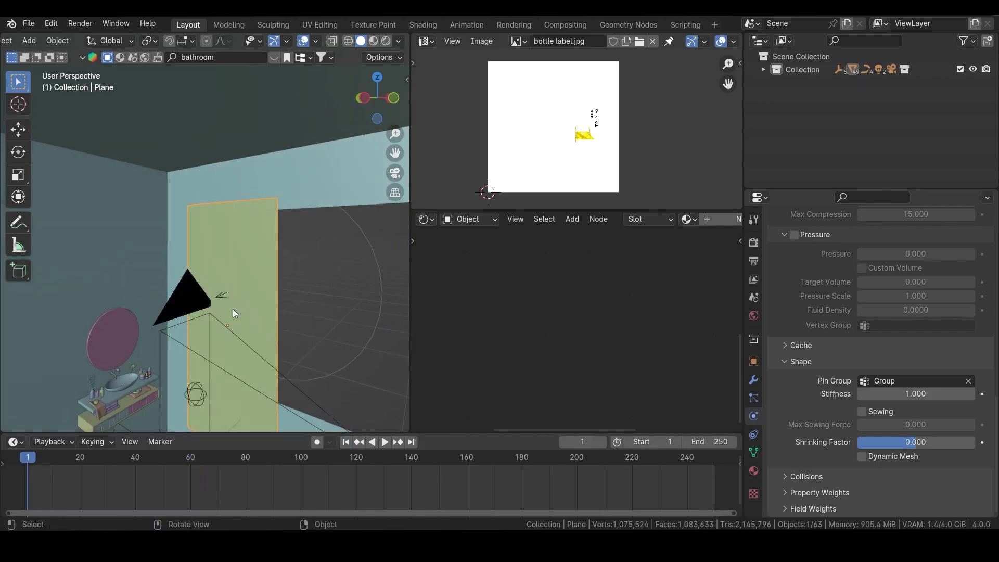
- Snap the 3D cursor to the plane's selected upper edge loop and return to Object Mode
{"action": "key", "text": "Tab"}
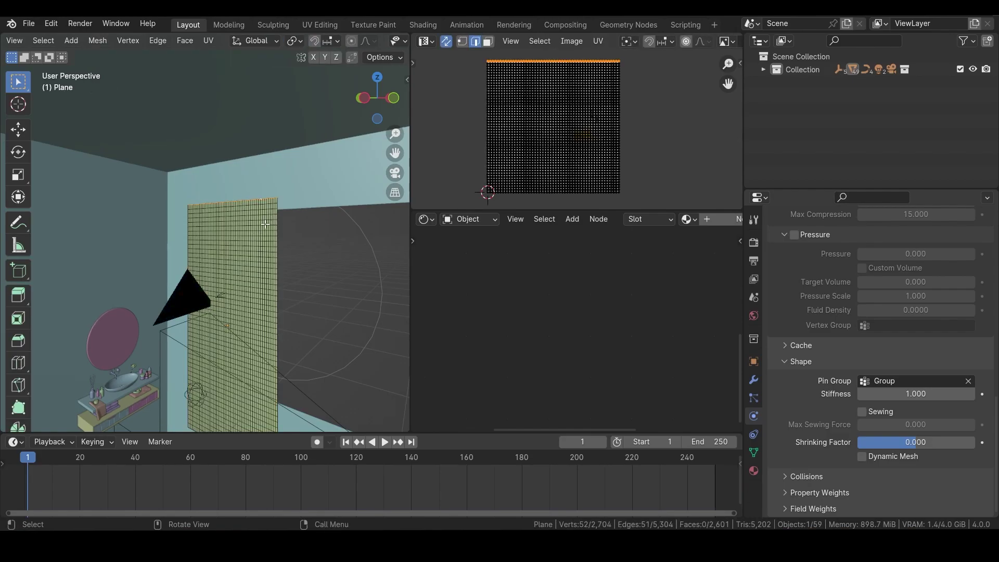
{"action": "key", "text": "shift+s"}
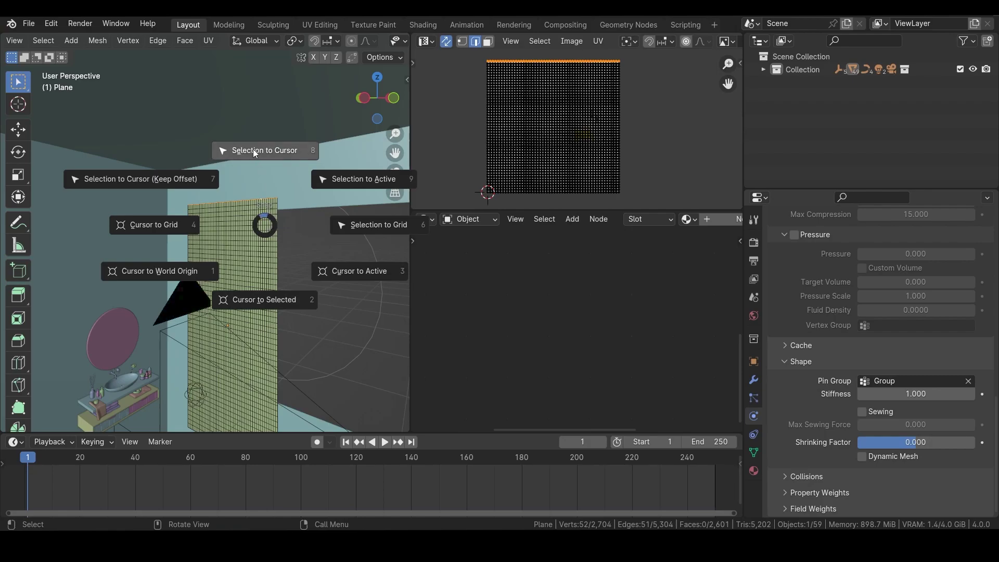
{"action": "left_click", "coordinate": [262, 299]}
{"action": "key", "text": "Tab"}
- Add a cube at the 3D cursor, shrink it and stretch it about 7.4 times along Y into a bar slightly wider than the curtain
{"action": "key", "text": "shift+a"}
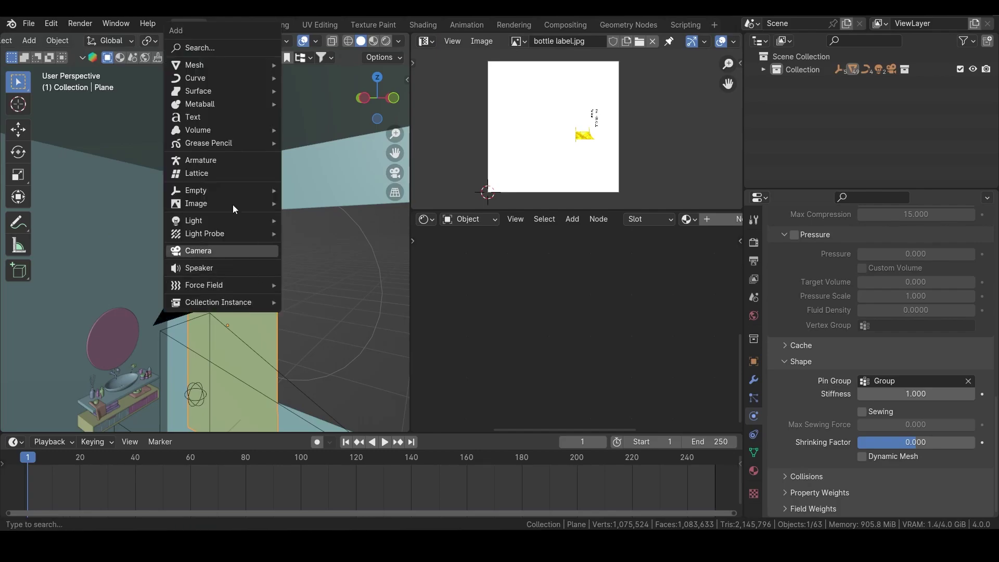
{"action": "mouse_move", "coordinate": [210, 64]}
{"action": "left_click", "coordinate": [307, 80]}
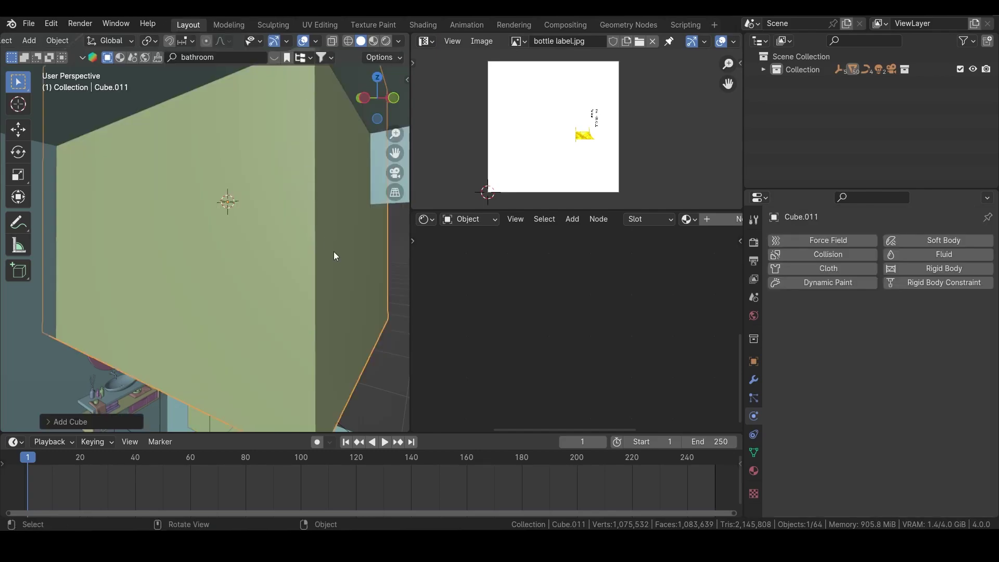
{"action": "key", "text": "s"}
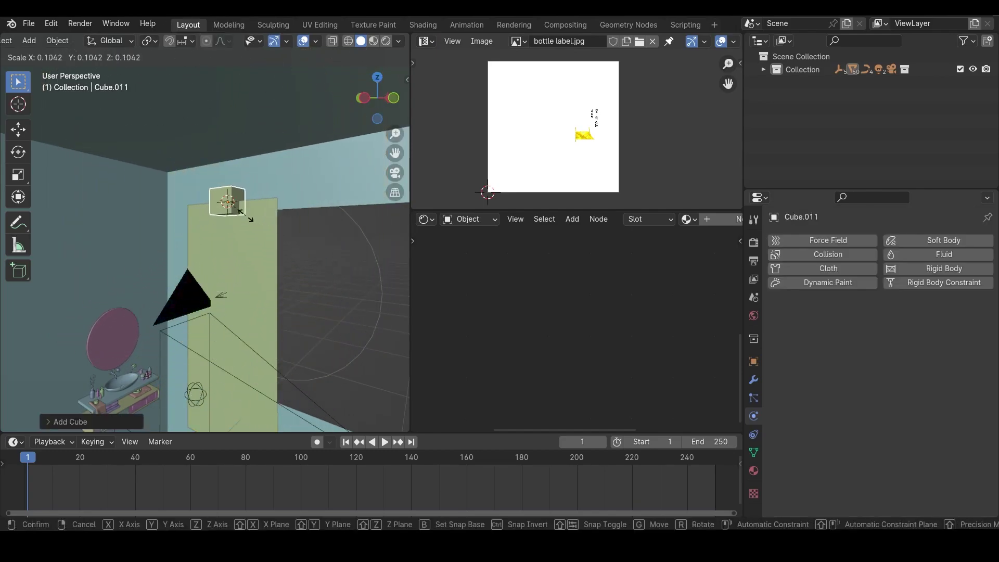
{"action": "key", "text": "y"}
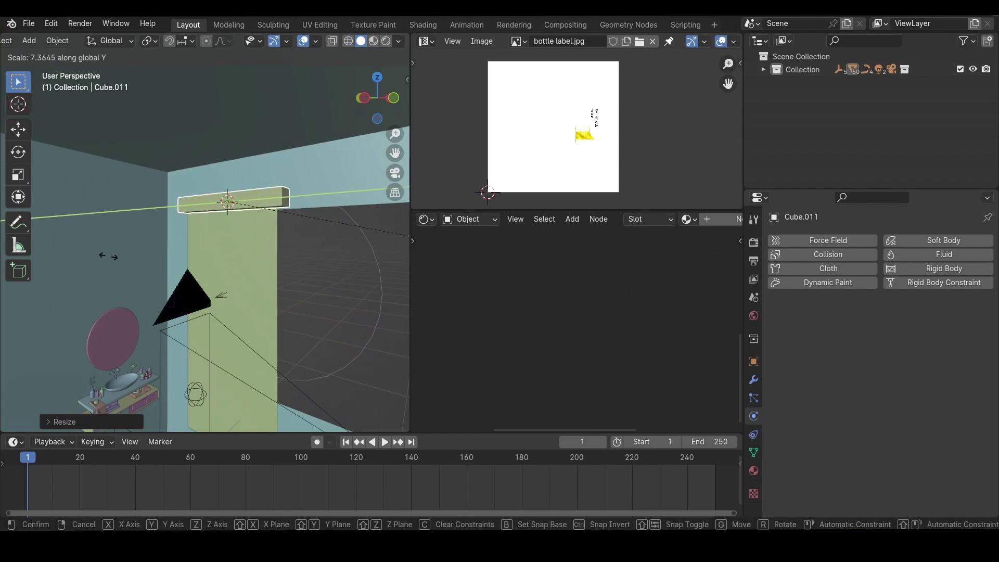
{"action": "left_click", "coordinate": [363, 245]}
{"action": "middle_click_drag", "start_coordinate": [279, 271], "coordinate": [266, 316]}
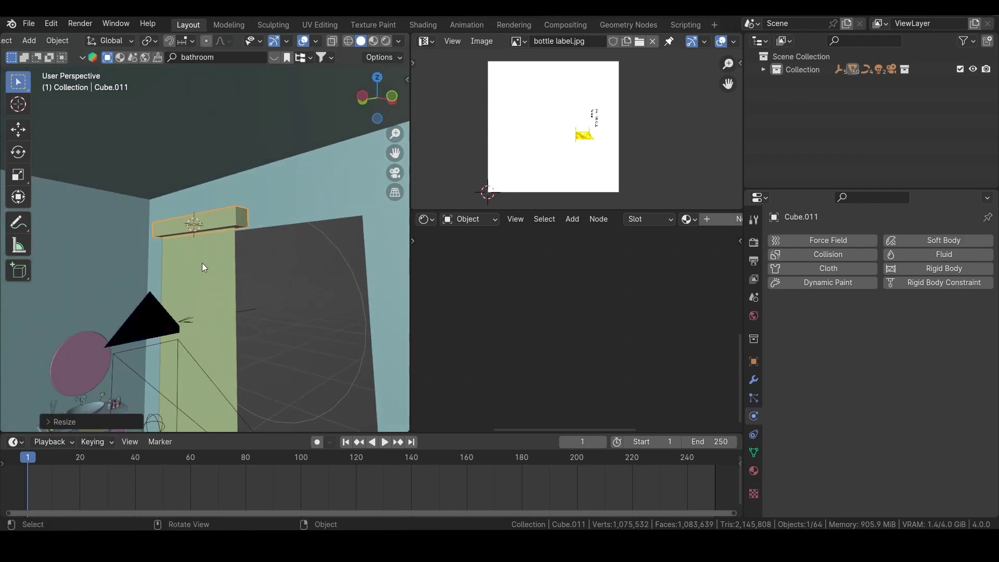
- Add a Copy Scale constraint to the curtain plane and pick the bar-shaped cube above it as the target
{"action": "left_click", "coordinate": [202, 263]}
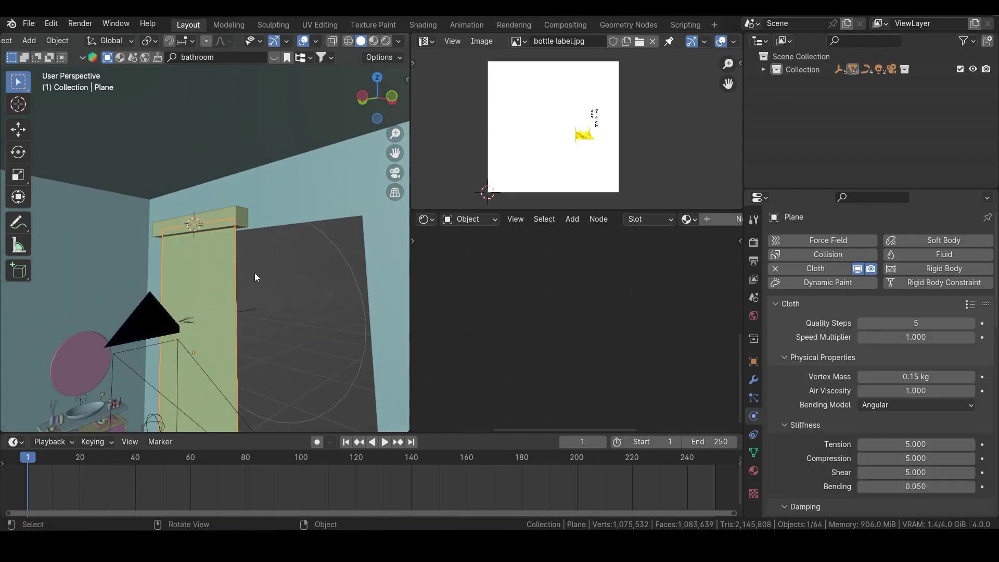
{"action": "left_click", "coordinate": [753, 434]}
{"action": "left_click", "coordinate": [829, 243]}
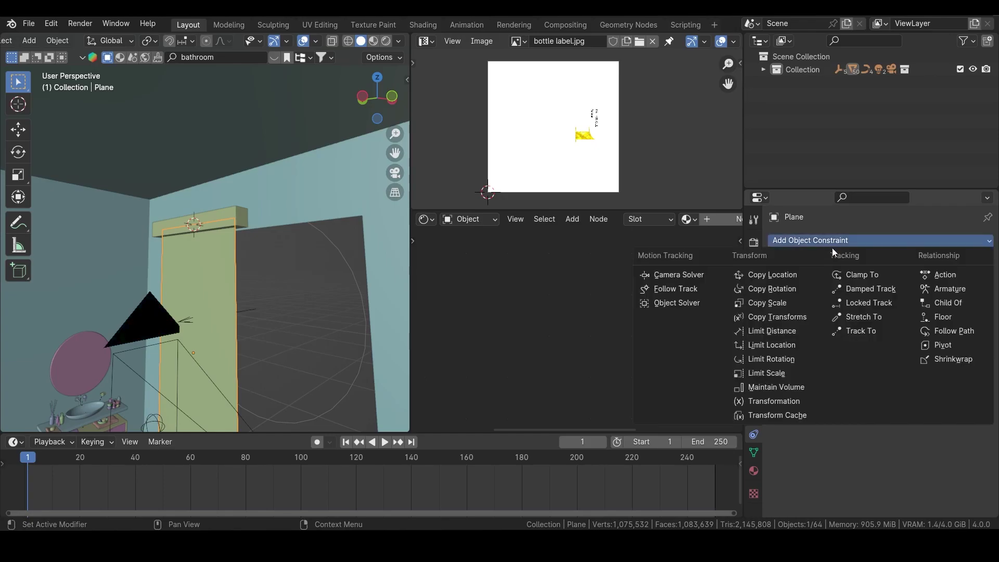
{"action": "left_click", "coordinate": [782, 305]}
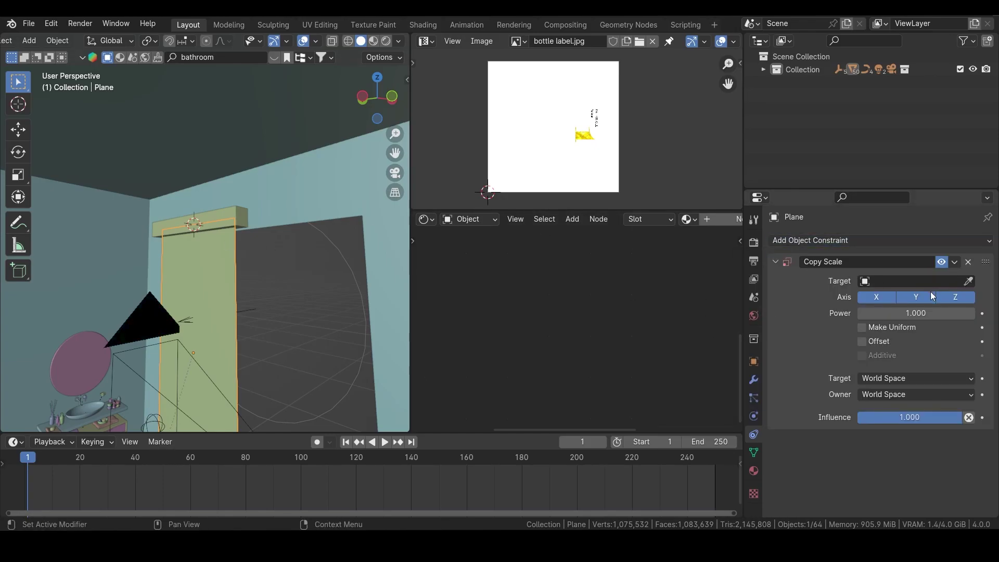
{"action": "left_click", "coordinate": [969, 282]}
{"action": "left_click", "coordinate": [227, 214]}
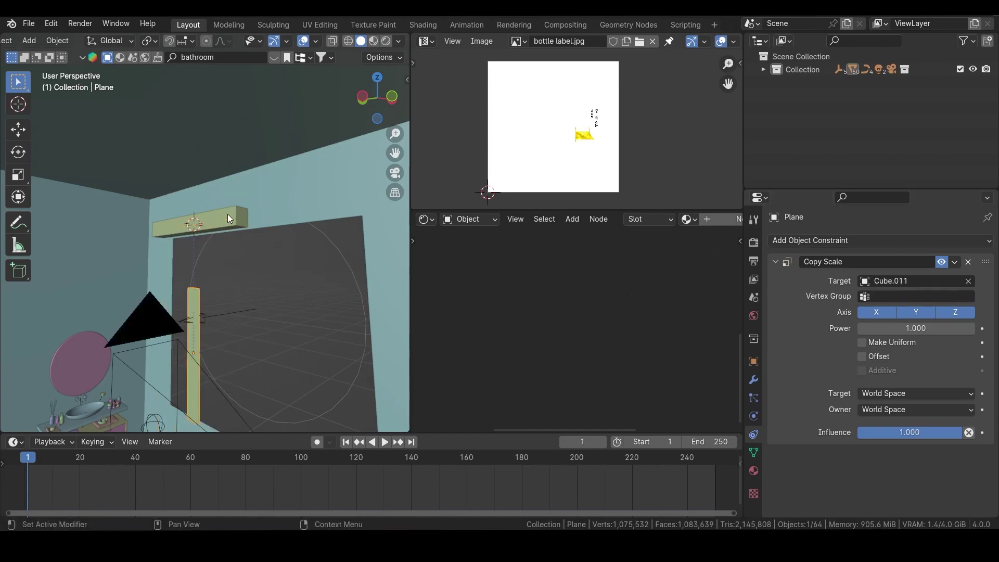
- Apply the scale of the bar-shaped cube and of the curtain plane
{"action": "middle_click_drag", "start_coordinate": [222, 301], "coordinate": [225, 300]}
{"action": "left_click", "coordinate": [247, 225]}
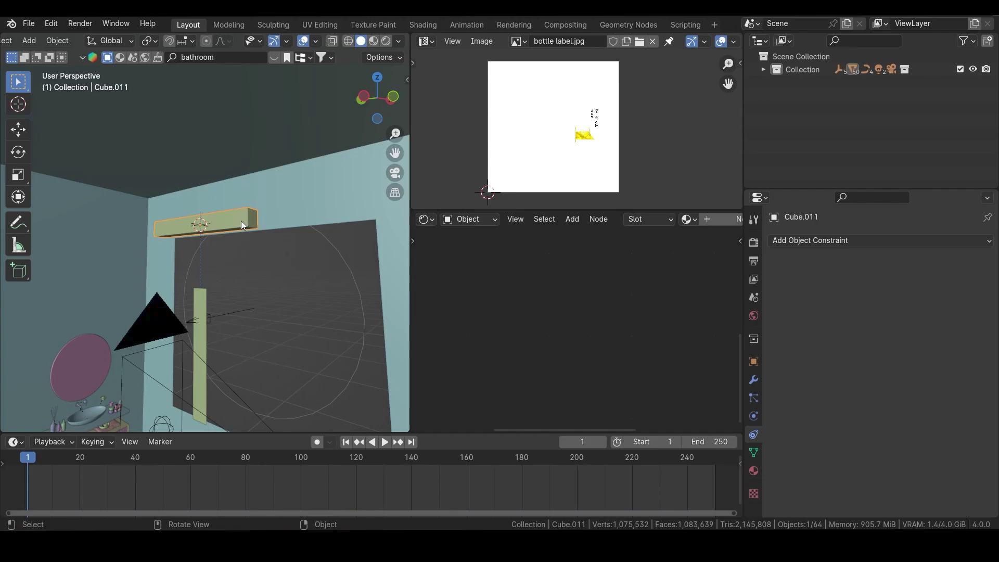
{"action": "key", "text": "ctrl+a"}
{"action": "left_click", "coordinate": [221, 221]}
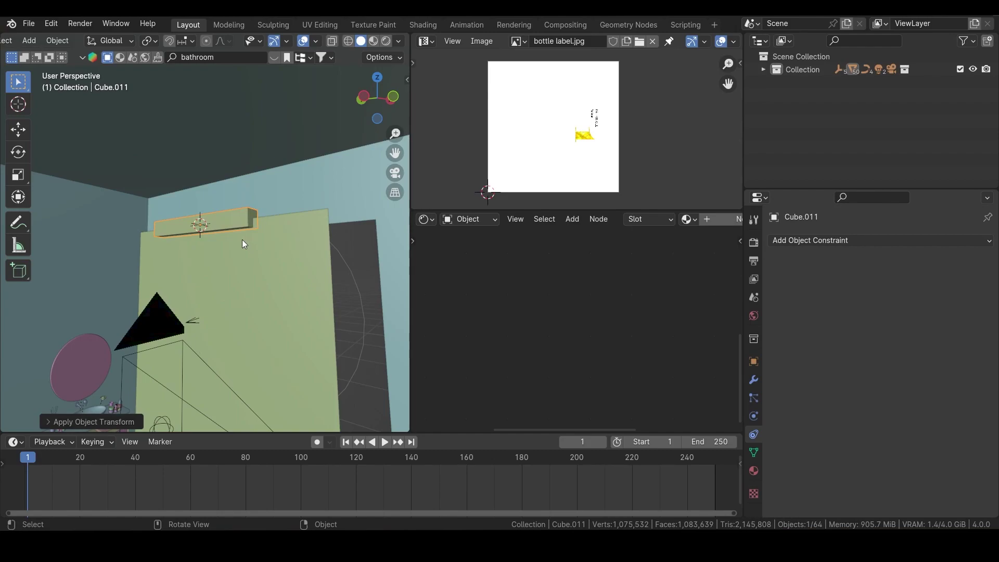
{"action": "left_click", "coordinate": [274, 263]}
{"action": "key", "text": "ctrl+a"}
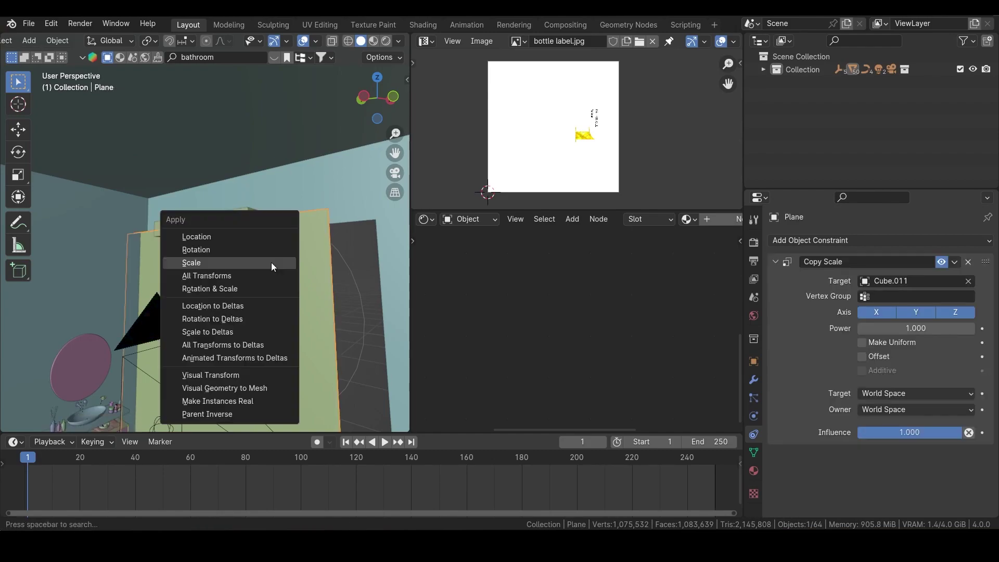
{"action": "left_click", "coordinate": [267, 266]}
{"action": "middle_click_drag", "start_coordinate": [267, 265], "coordinate": [243, 254]}
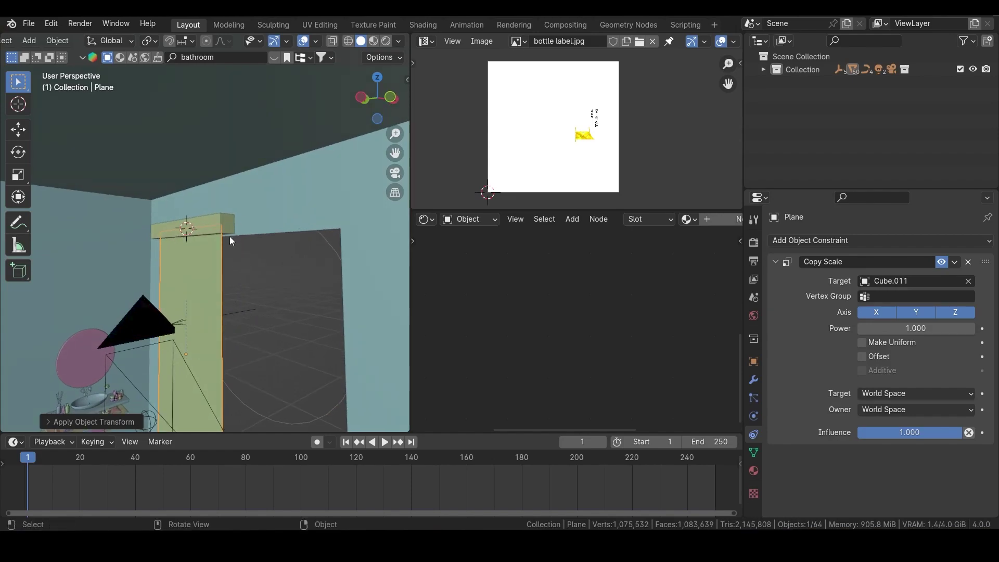
- Try scaling the bar along Y, Z and X while the simulation plays, then restore its size at frame 1
{"action": "left_click", "coordinate": [223, 216]}
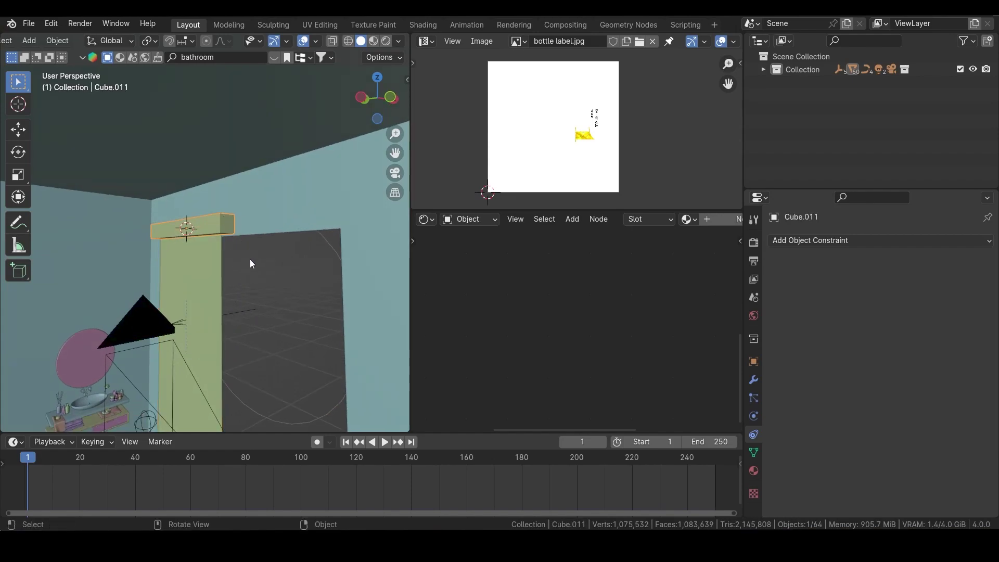
{"action": "key", "text": "space"}
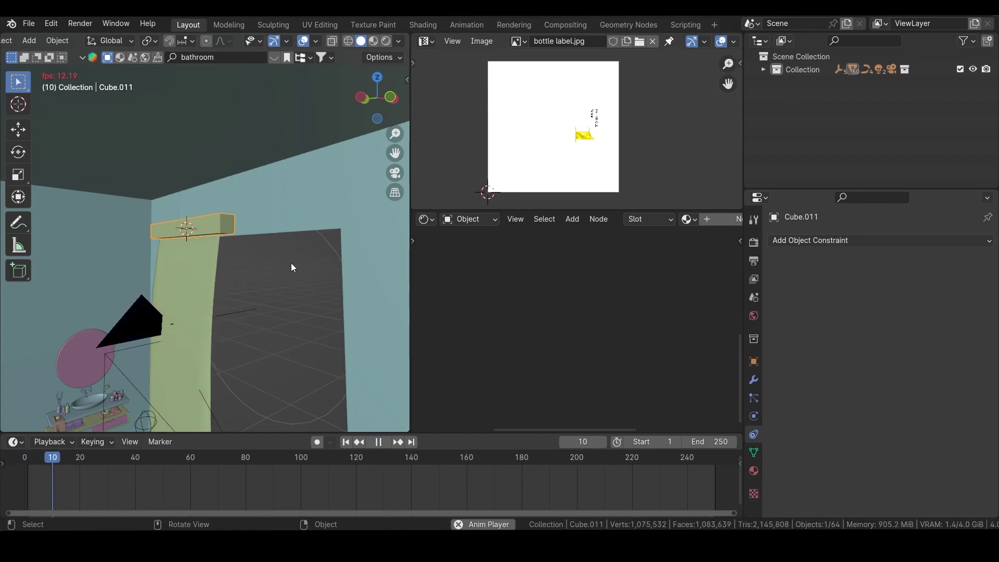
{"action": "key", "text": "s"}
{"action": "key", "text": "y"}
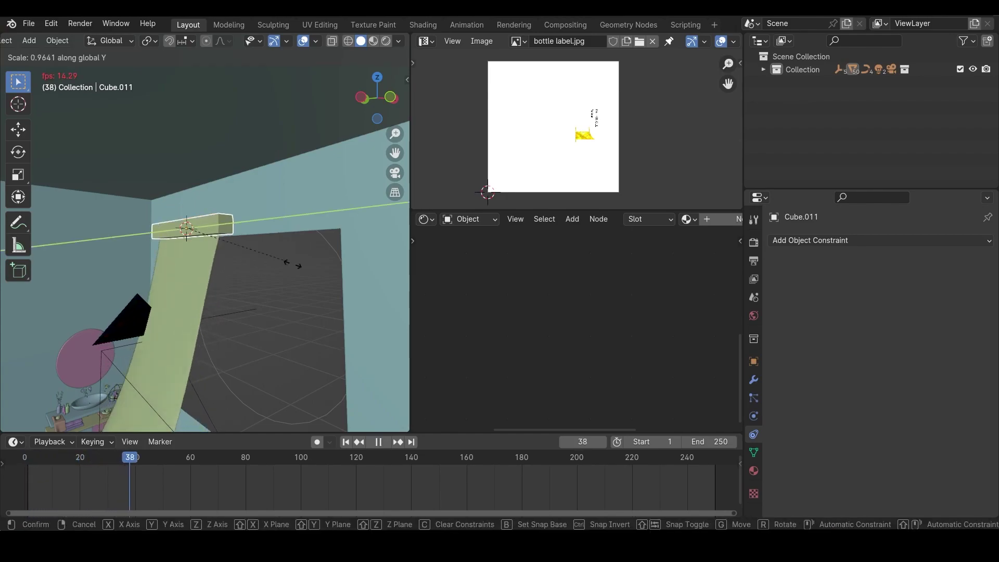
{"action": "key", "text": "z"}
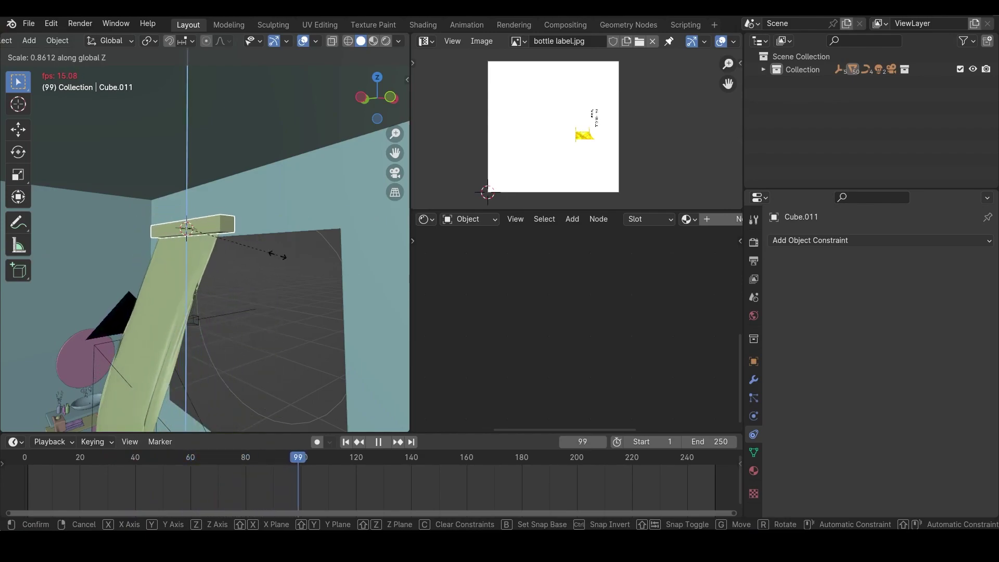
{"action": "key", "text": "x"}
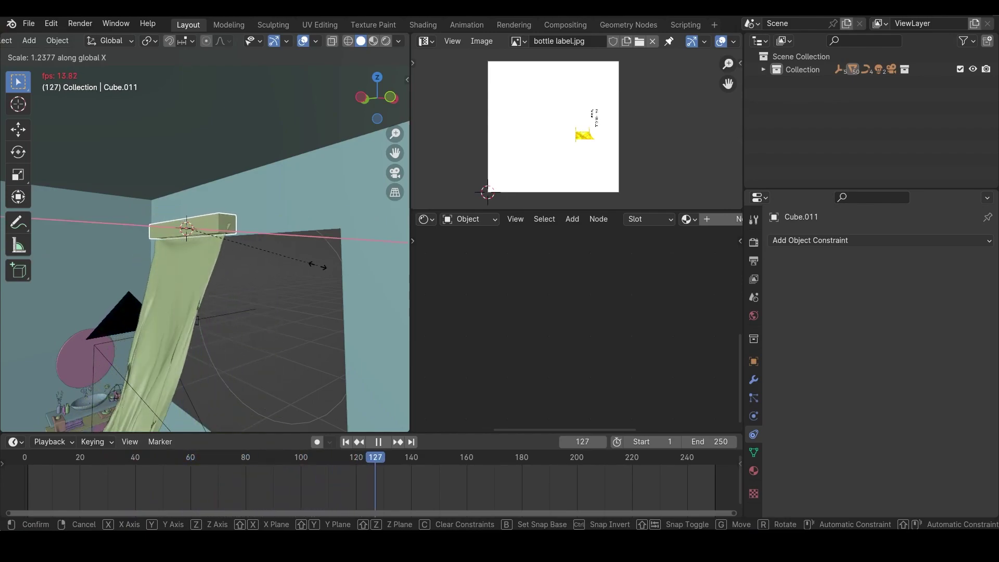
{"action": "left_click", "coordinate": [245, 253]}
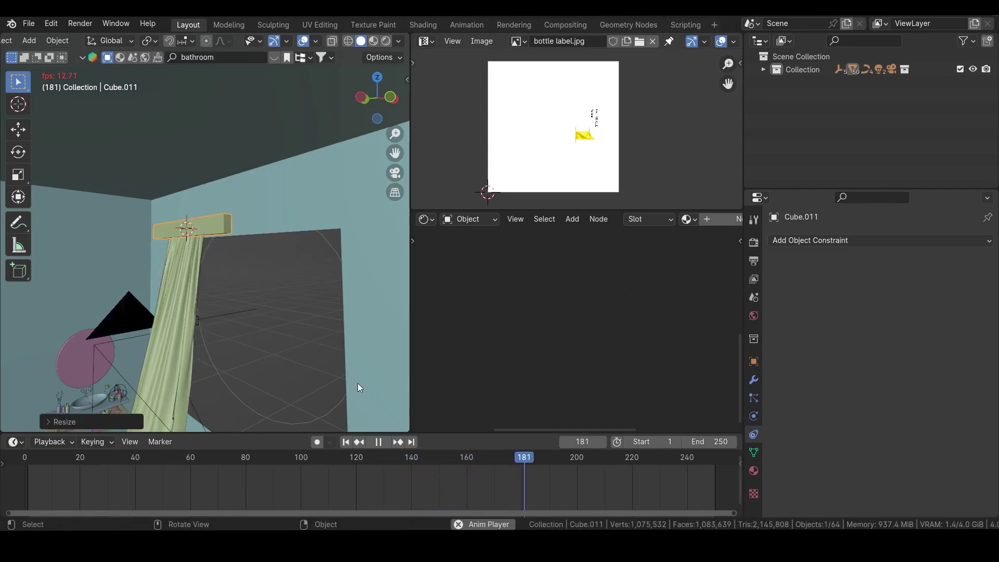
{"action": "key", "text": "space"}
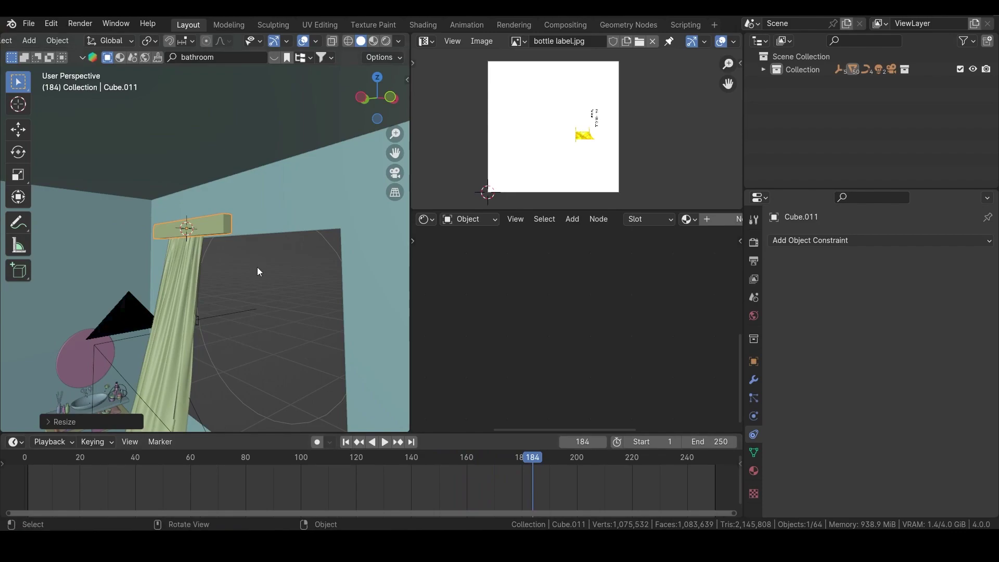
{"action": "key", "text": "shift+Left"}
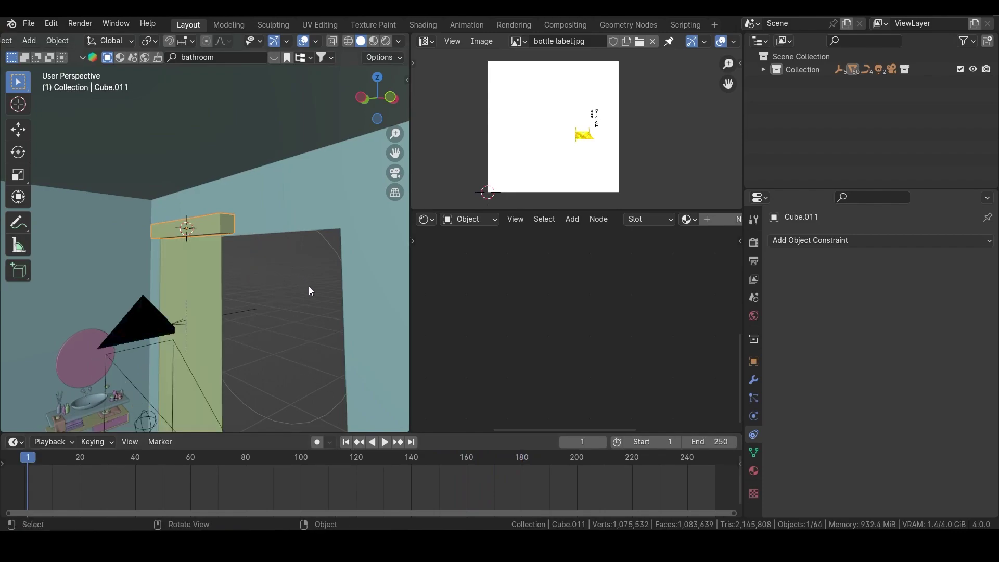
- Play the simulation from frame 1 and scale the bar down along X to gather the curtain into folds
{"action": "key", "text": "space"}
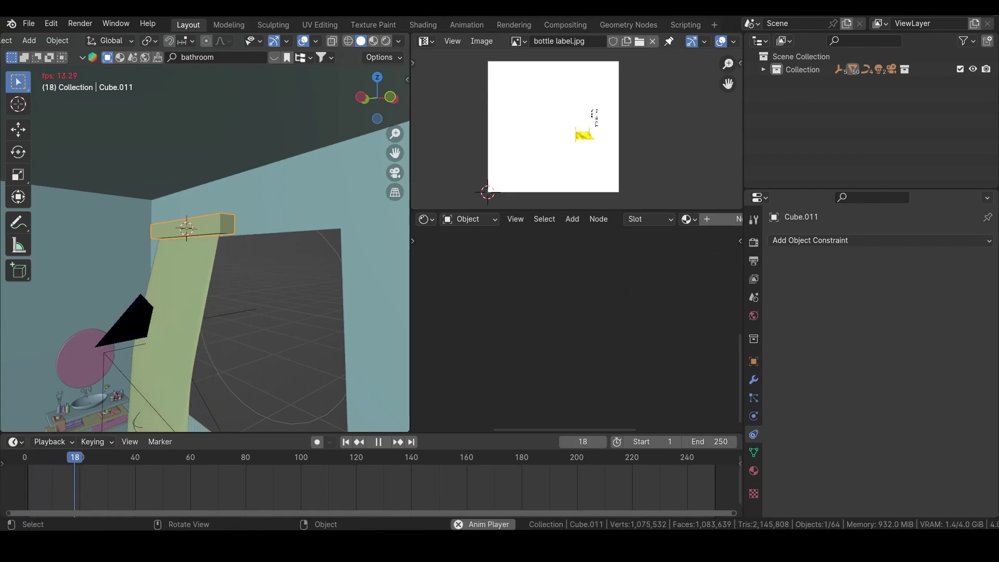
{"action": "key", "text": "s"}
{"action": "key", "text": "x"}
{"action": "left_click", "coordinate": [245, 264]}
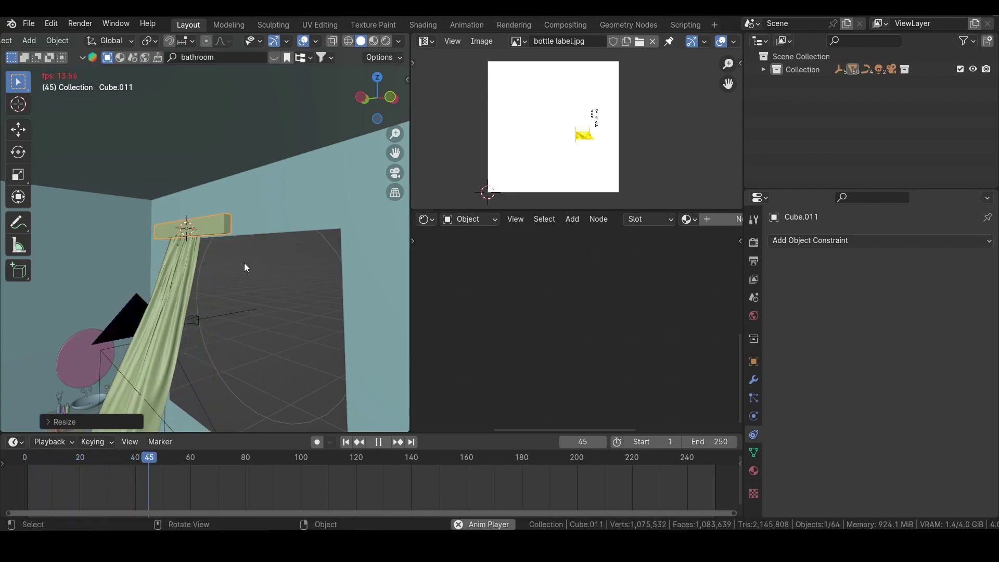
- Watch the gathered curtain settle, pause playback, check it through the camera, and return to frame 1
{"action": "middle_click_drag", "start_coordinate": [217, 359], "coordinate": [211, 317]}
{"action": "key", "text": "space"}
{"action": "middle_click_drag", "start_coordinate": [351, 345], "coordinate": [341, 407]}
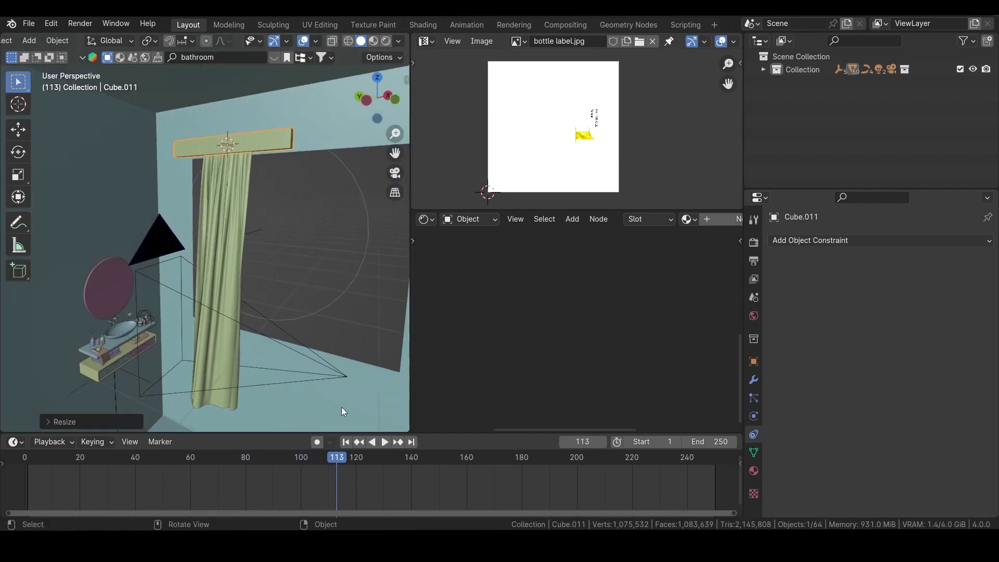
{"action": "key", "text": "KP_0"}
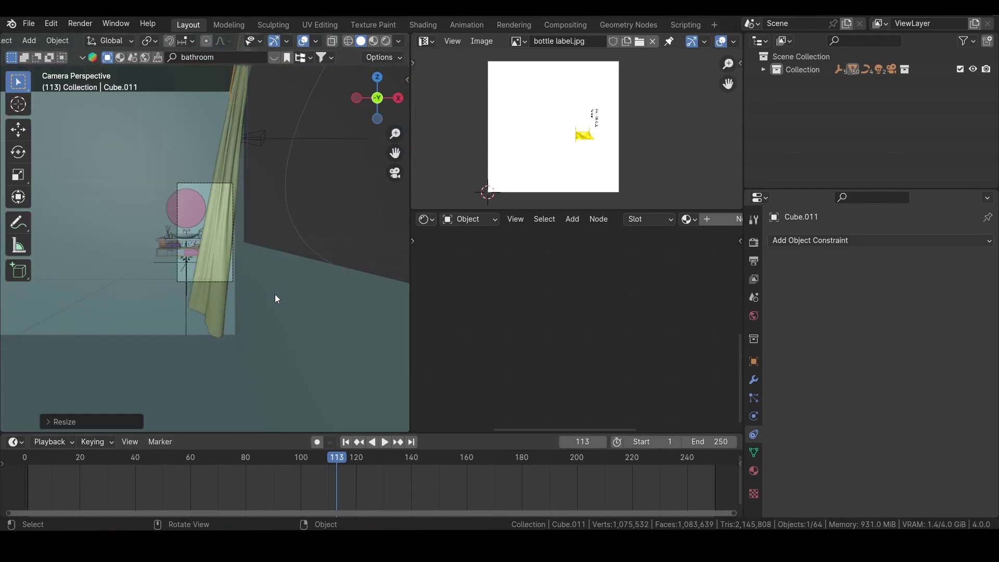
{"action": "key", "text": "shift+Left"}
- Replay the cloth simulation from frame 1 to examine the ungathered curtain blowing in the wind
{"action": "key", "text": "space"}
{"action": "middle_click_drag", "start_coordinate": [282, 282], "coordinate": [254, 229]}
{"action": "key", "text": "shift+Left"}
{"action": "scroll", "coordinate": [270, 202], "scroll_direction": "up", "scroll_amount": 4}
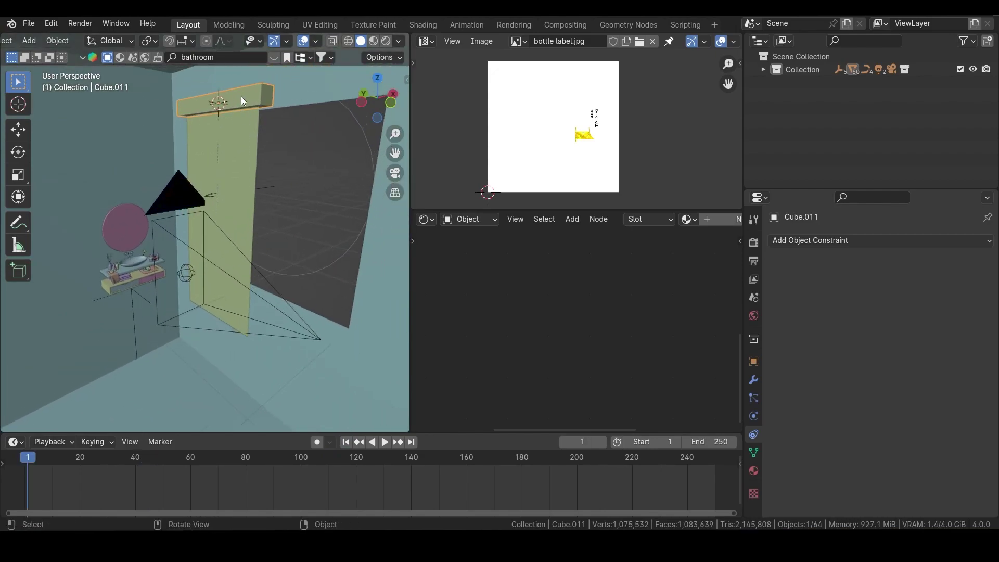
{"action": "key", "text": "space"}
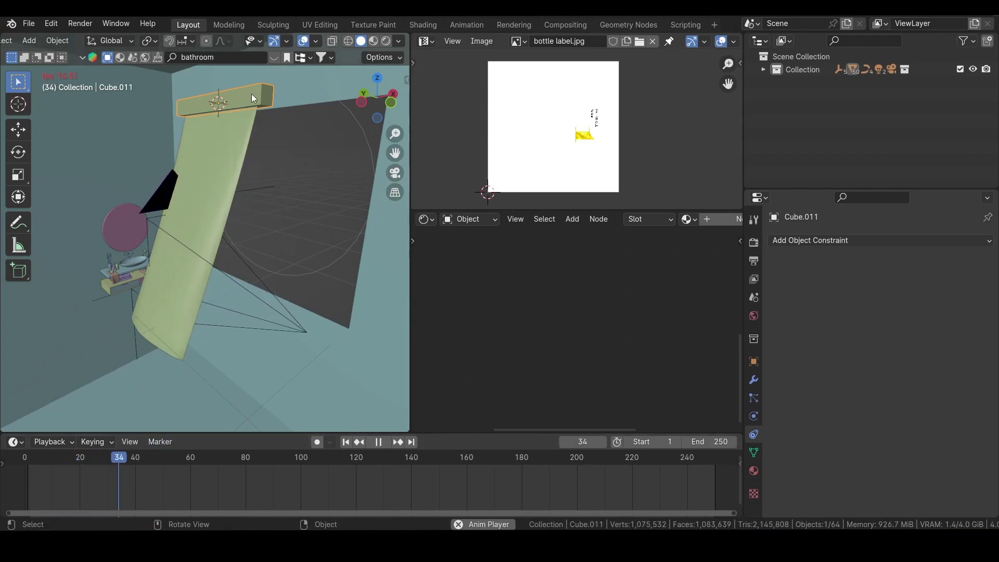
{"action": "key", "text": "space"}
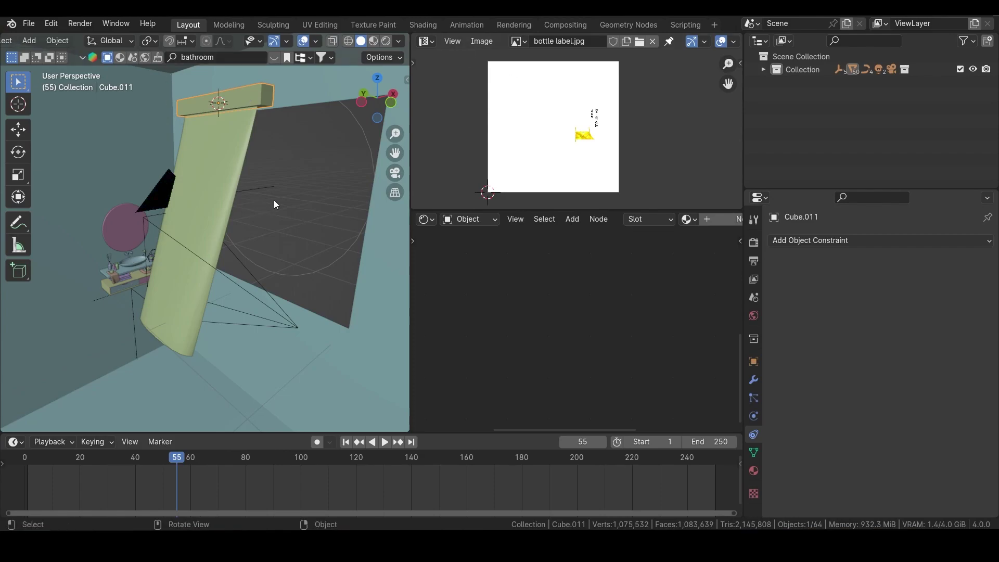
- Return to frame 1 and insert a Scale keyframe for the bar above the curtain
{"action": "left_click", "coordinate": [346, 442]}
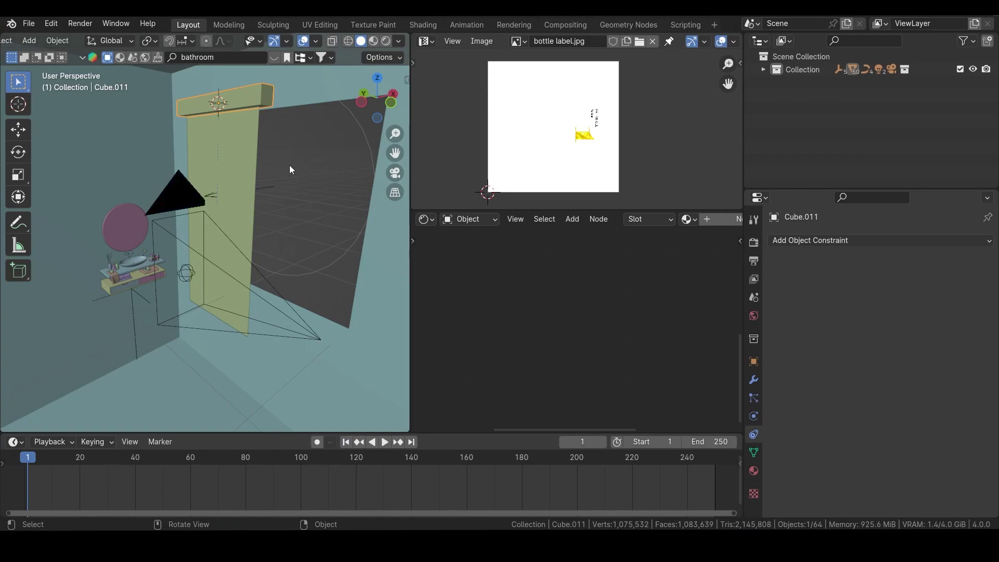
{"action": "key", "text": "i"}
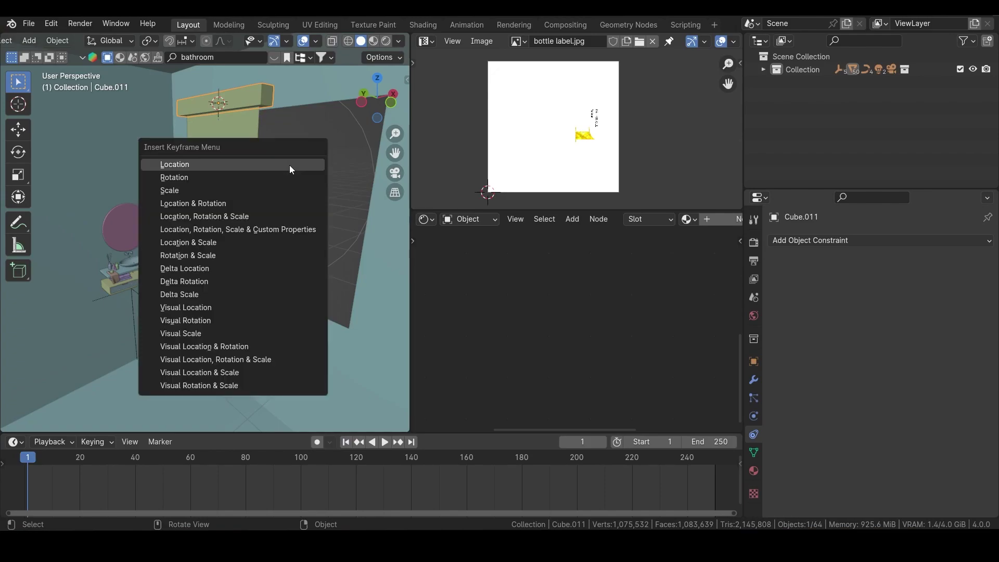
{"action": "left_click", "coordinate": [229, 191]}
- At frame 15, scale the bar to about 0.36 along X and insert a Scale keyframe
{"action": "key", "text": "space"}
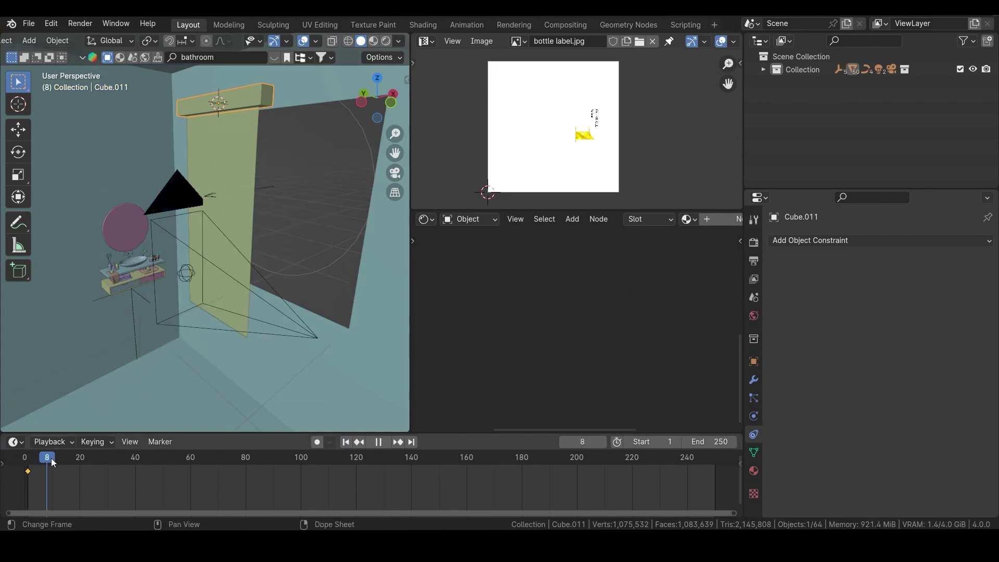
{"action": "mouse_move", "coordinate": [79, 467]}
{"action": "left_mouse_down"}
{"action": "mouse_move", "coordinate": [54, 471]}
{"action": "mouse_move", "coordinate": [65, 476]}
{"action": "left_mouse_up"}
{"action": "key", "text": "space"}
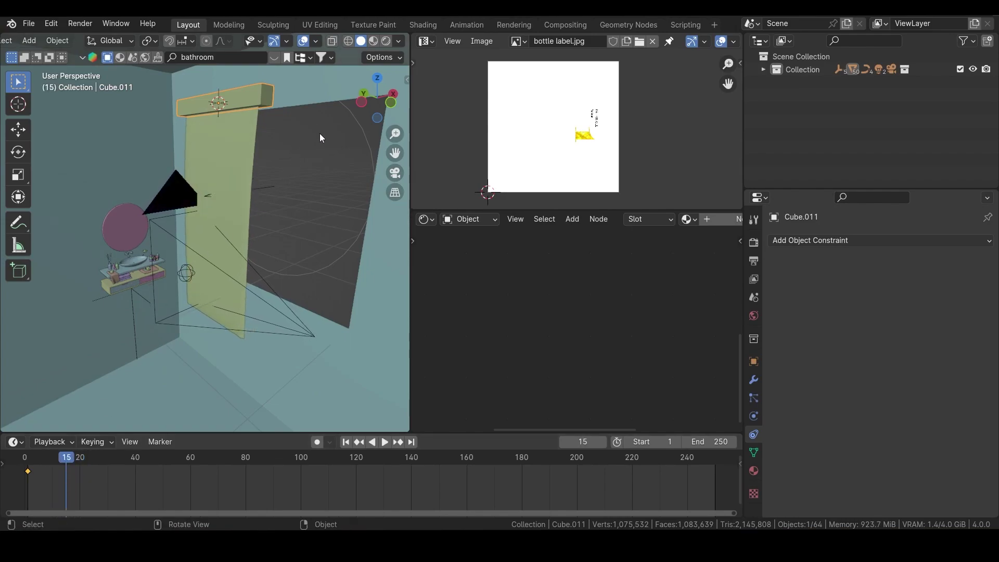
{"action": "key", "text": "s"}
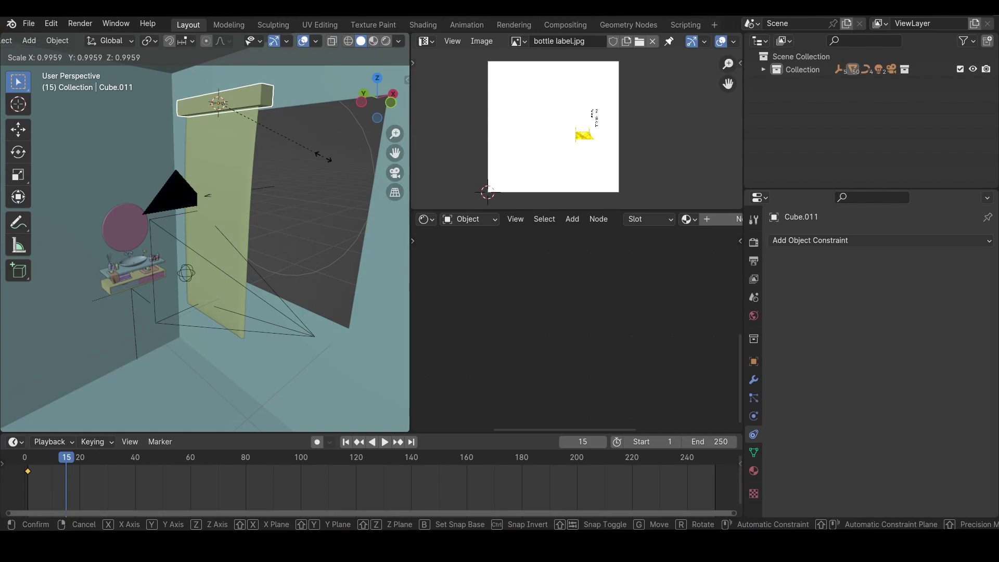
{"action": "key", "text": "x"}
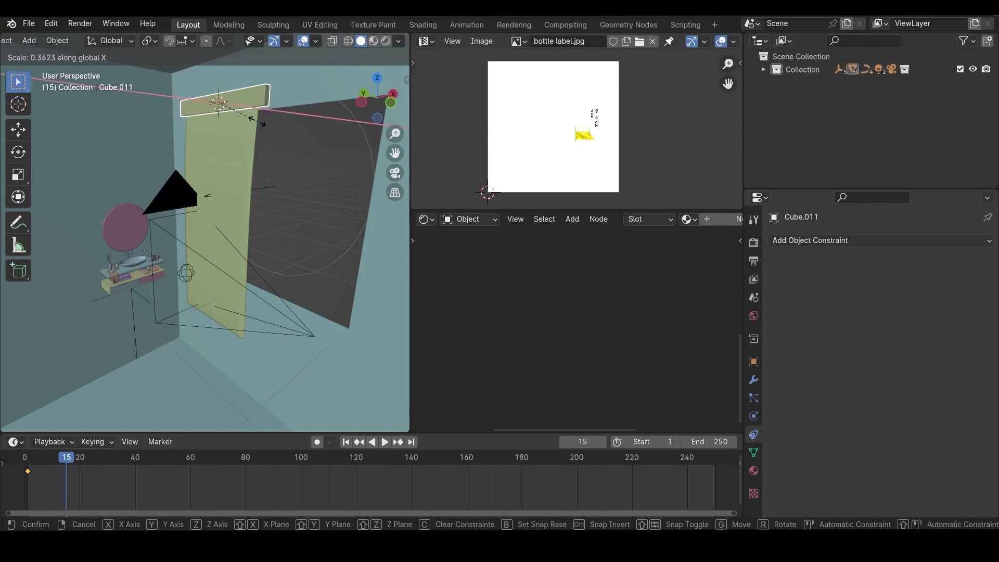
{"action": "left_click", "coordinate": [255, 119]}
{"action": "key", "text": "i"}
{"action": "left_click", "coordinate": [314, 145]}
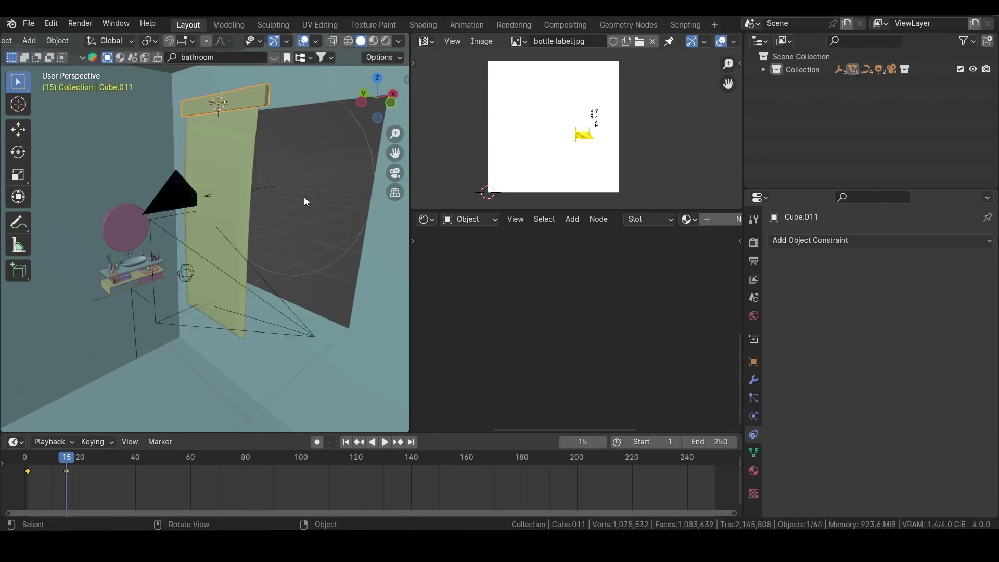
- Try the bar's two scale keyframes 5 frames later, play the simulation, and move them back 5 frames
{"action": "left_click", "coordinate": [346, 440]}
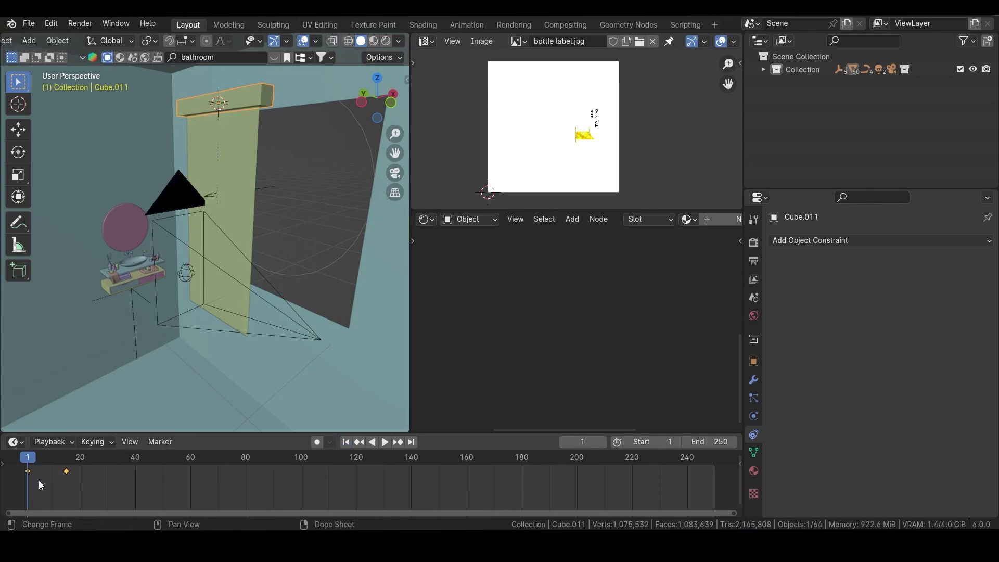
{"action": "key", "text": "g"}
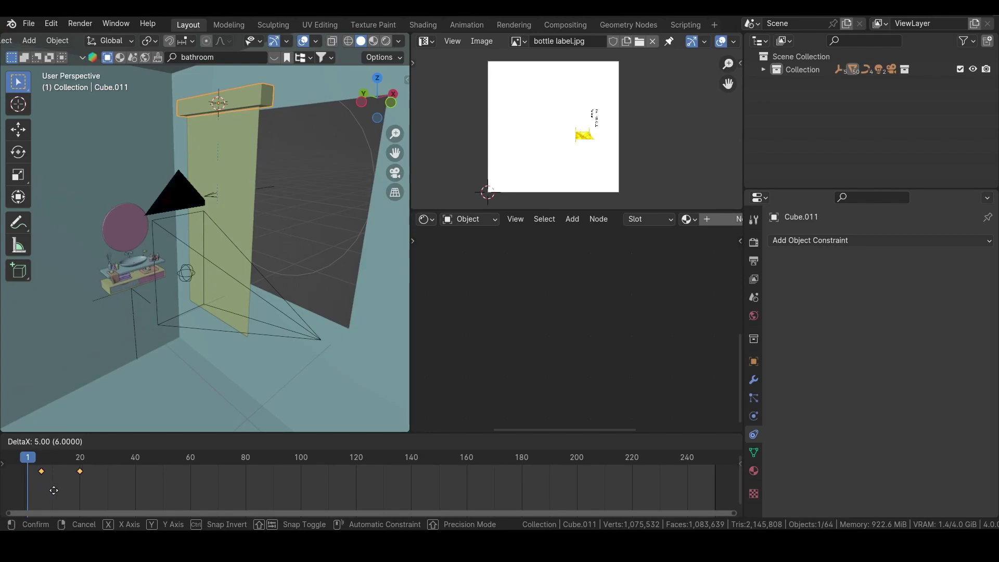
{"action": "left_click", "coordinate": [55, 489]}
{"action": "key", "text": "space"}
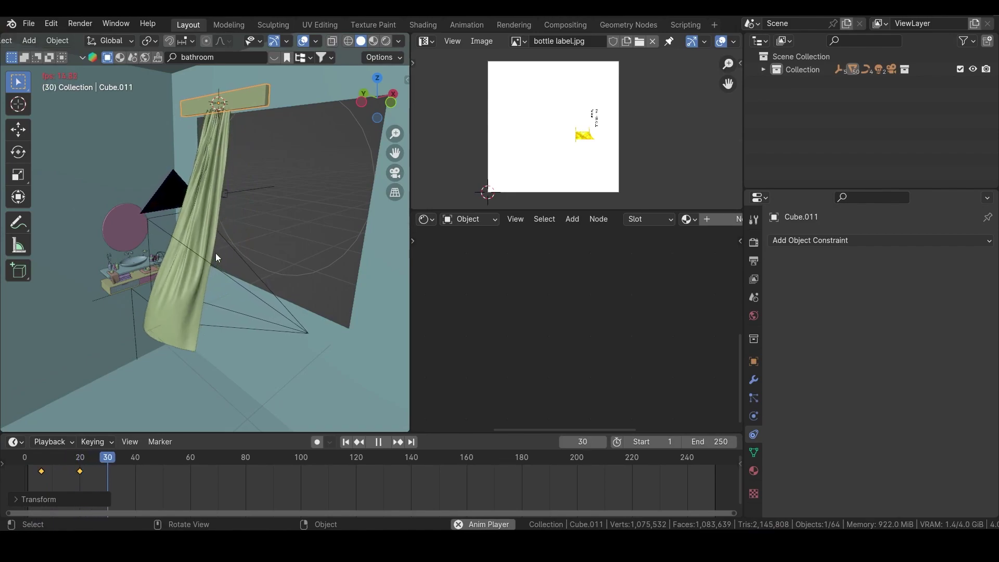
{"action": "key", "text": "space"}
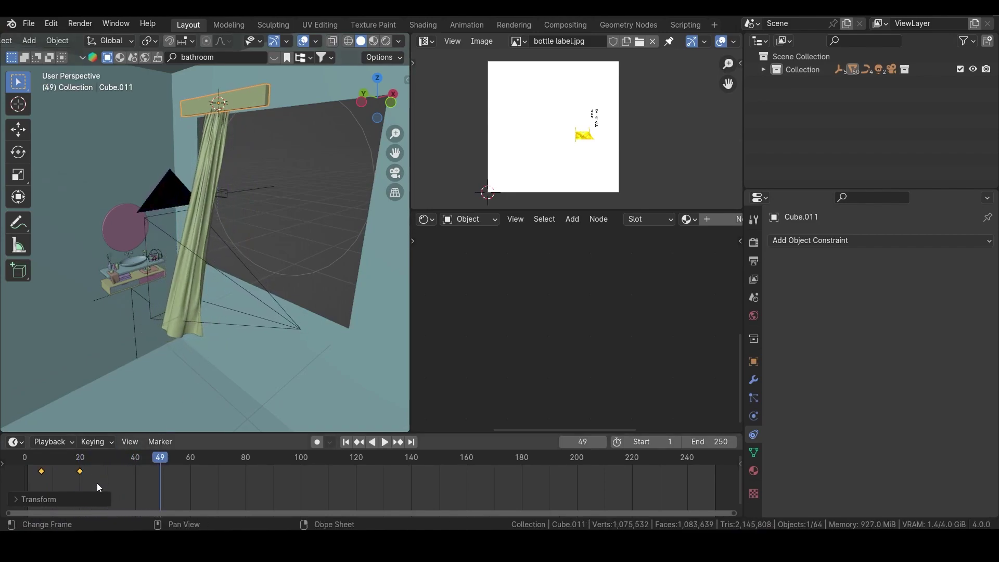
{"action": "key", "text": "g"}
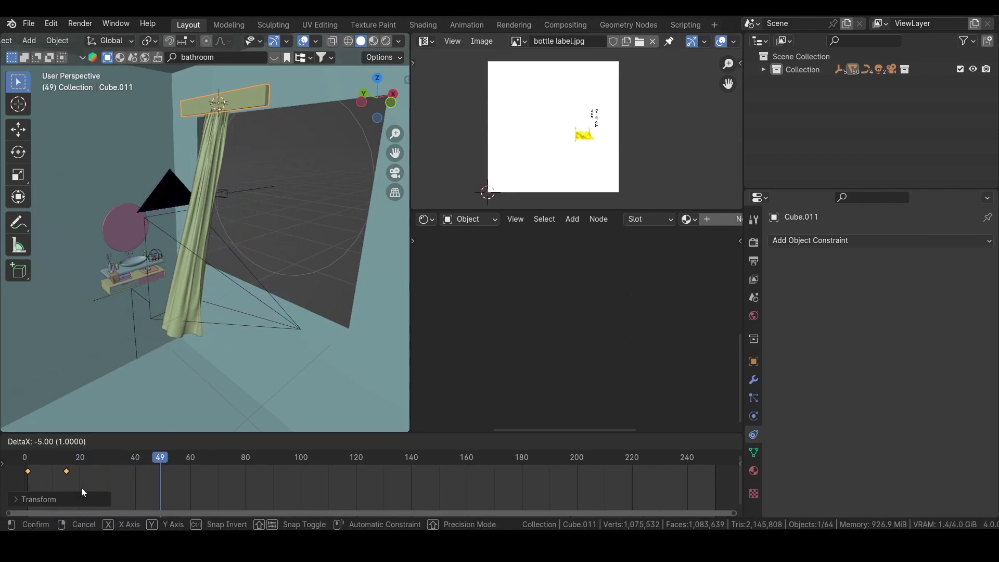
{"action": "left_click", "coordinate": [82, 488]}
- Replay the simulation from frame 1 and examine the gathered curtain through the camera and close up
{"action": "left_click", "coordinate": [348, 442]}
{"action": "key", "text": "space"}
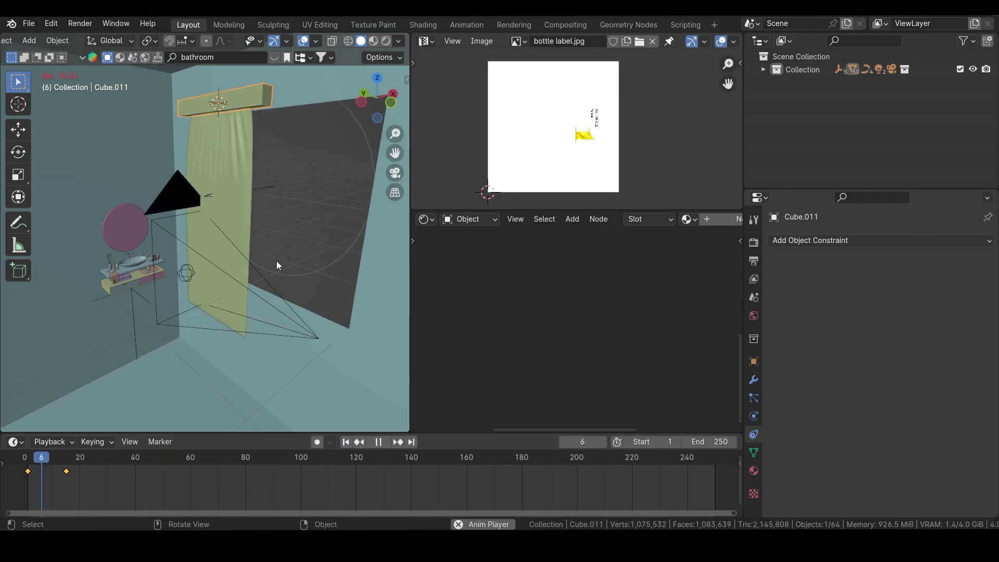
{"action": "key", "text": "KP_0"}
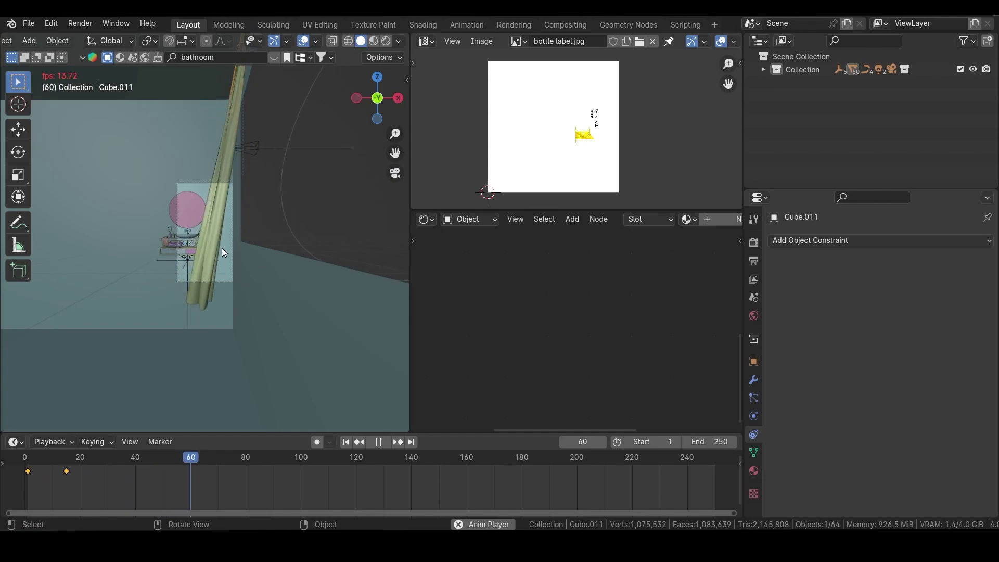
{"action": "key", "text": "space"}
{"action": "middle_click_drag", "start_coordinate": [214, 250], "coordinate": [234, 335]}
{"action": "scroll", "coordinate": [249, 275], "scroll_direction": "down", "scroll_amount": 4}
{"action": "scroll", "coordinate": [250, 273], "scroll_direction": "down", "scroll_amount": 3}
{"action": "scroll", "coordinate": [226, 253], "scroll_direction": "up", "scroll_amount": 6}
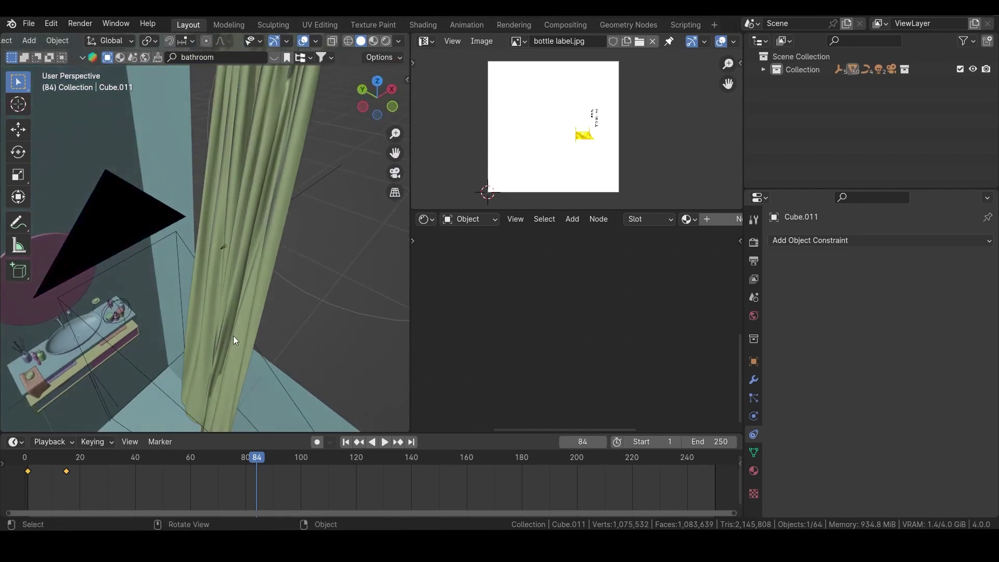
- Select the curtain plane and add a Subdivision Surface modifier
{"action": "left_click", "coordinate": [254, 189]}
{"action": "left_click", "coordinate": [776, 262]}
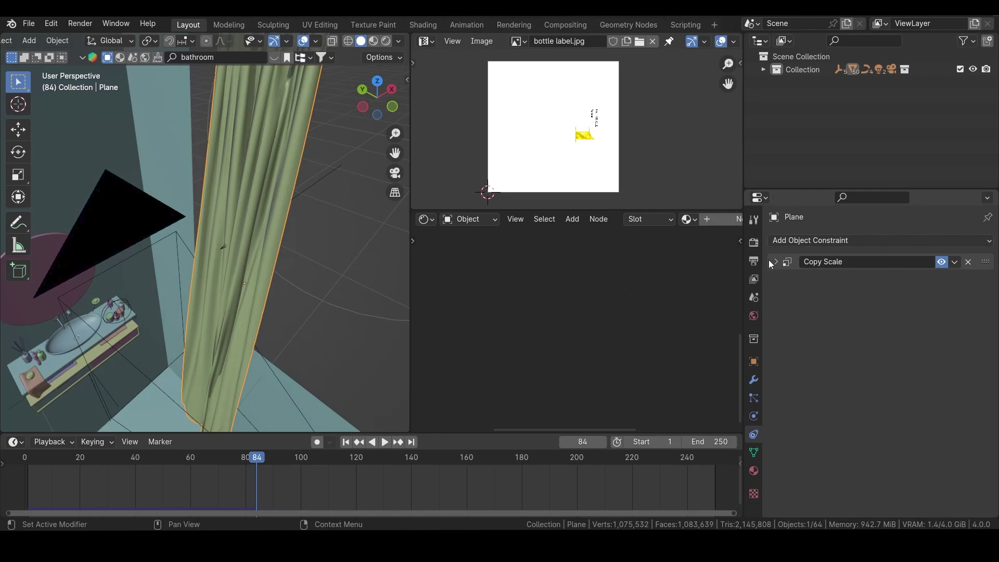
{"action": "left_click", "coordinate": [754, 381]}
{"action": "left_click", "coordinate": [826, 241]}
{"action": "mouse_move", "coordinate": [826, 241]}
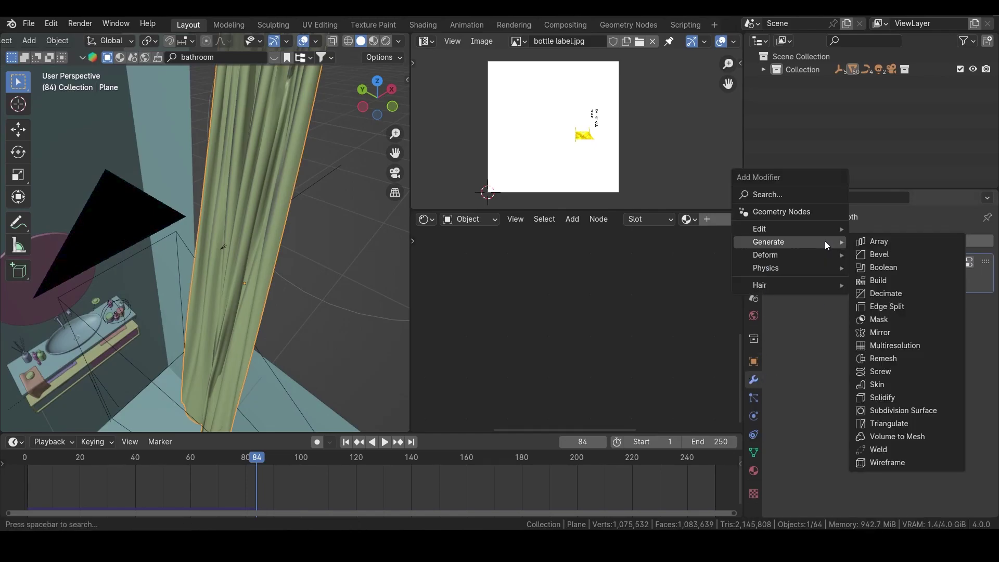
{"action": "left_click", "coordinate": [882, 411]}
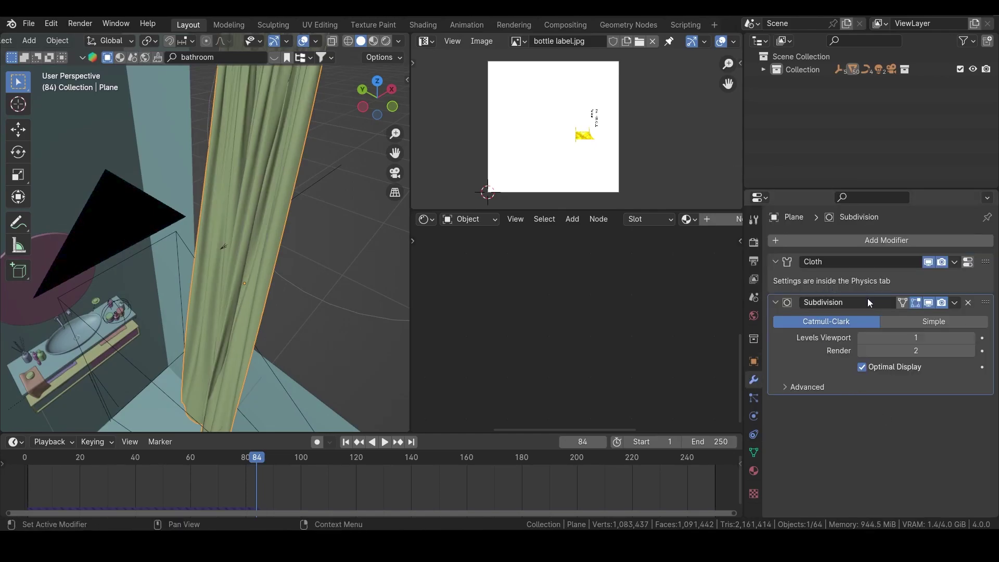
- Add a Solidify modifier to the curtain and set its thickness to -0.001 m
{"action": "left_click", "coordinate": [839, 241]}
{"action": "mouse_move", "coordinate": [801, 241]}
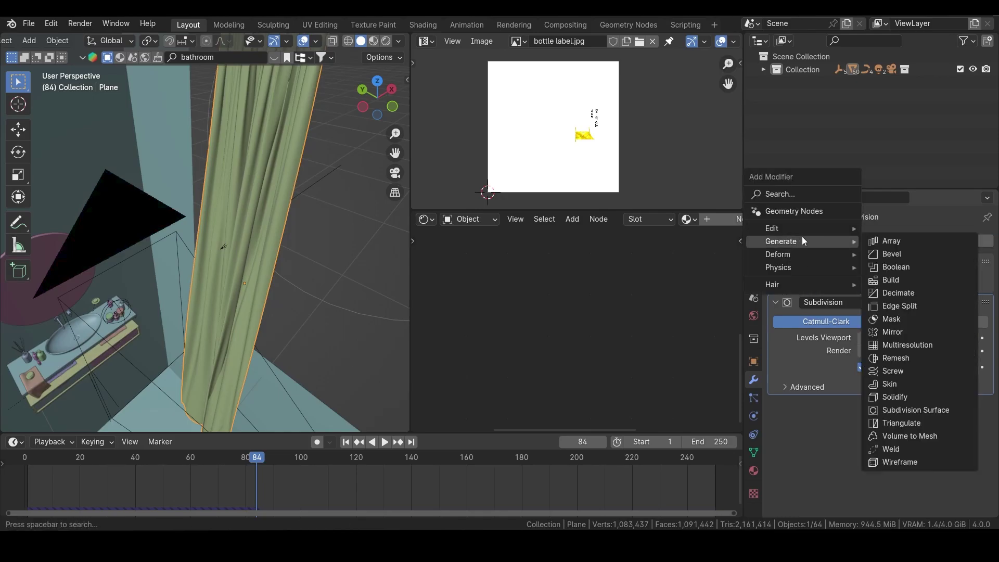
{"action": "left_click", "coordinate": [895, 397]}
{"action": "middle_click_drag", "start_coordinate": [343, 211], "coordinate": [104, 195]}
{"action": "middle_click_drag", "start_coordinate": [101, 192], "coordinate": [161, 201], "text": "shift"}
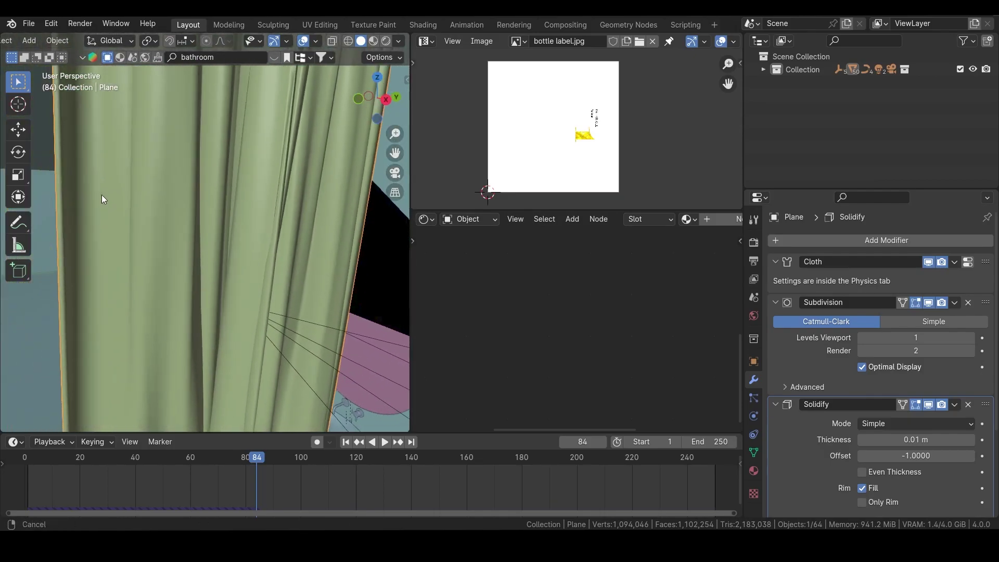
{"action": "left_click_drag", "start_coordinate": [922, 440], "coordinate": [888, 440]}
{"action": "left_click", "coordinate": [899, 440]}
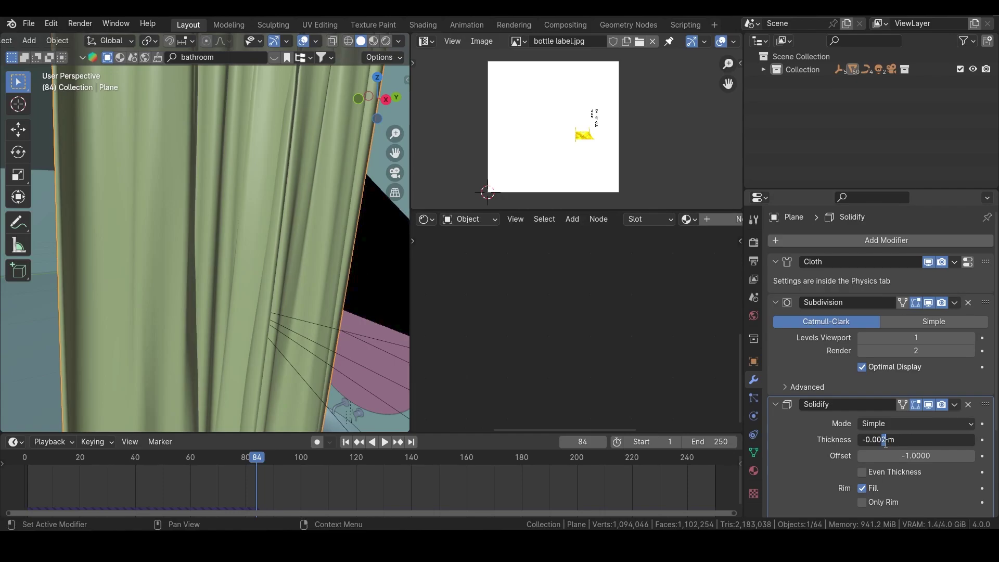
{"action": "type", "text": "1"}
{"action": "key", "text": "Return"}
- Return to frame 1 and bake all dynamics from the curtain's cloth cache for frames 1 to 250
{"action": "middle_click_drag", "start_coordinate": [323, 292], "coordinate": [313, 406]}
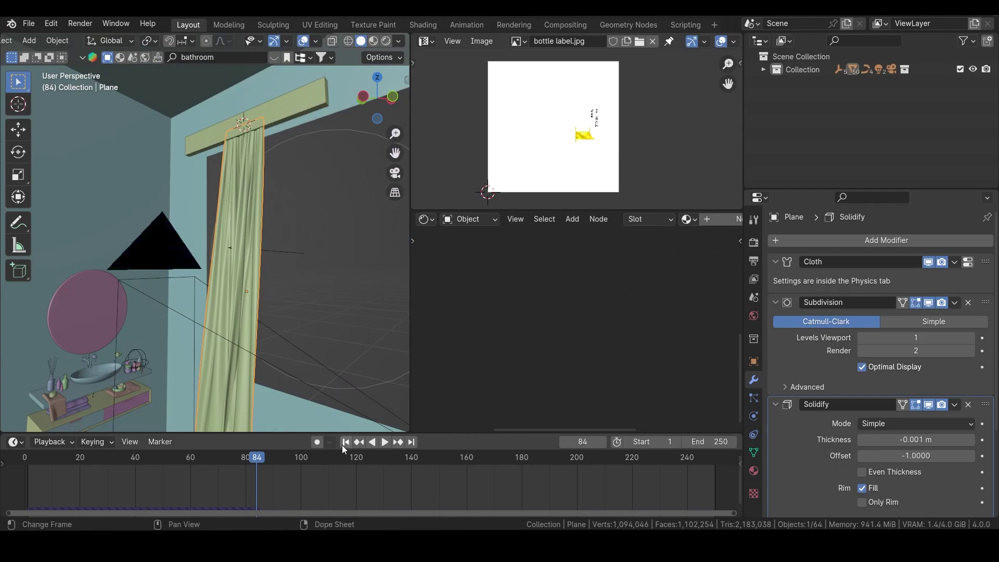
{"action": "left_click", "coordinate": [345, 442]}
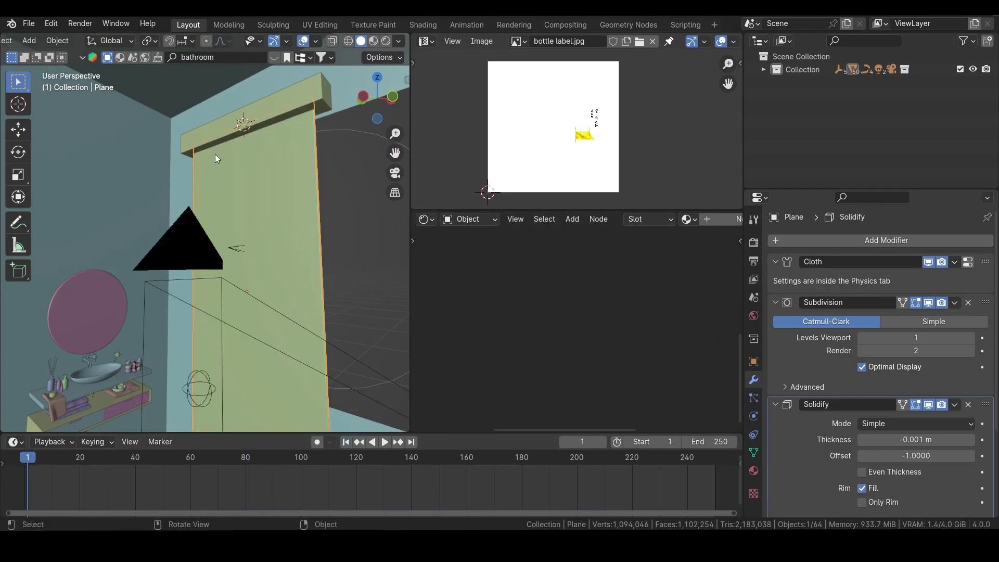
{"action": "left_click", "coordinate": [752, 416]}
{"action": "scroll", "coordinate": [814, 443], "scroll_direction": "down", "scroll_amount": 15}
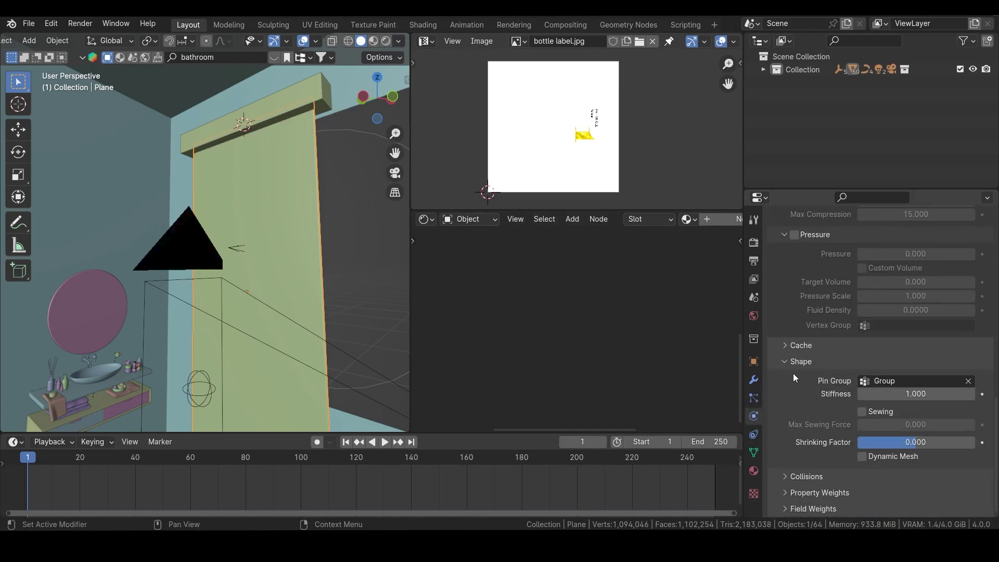
{"action": "left_click", "coordinate": [787, 346]}
{"action": "scroll", "coordinate": [913, 433], "scroll_direction": "down", "scroll_amount": 3}
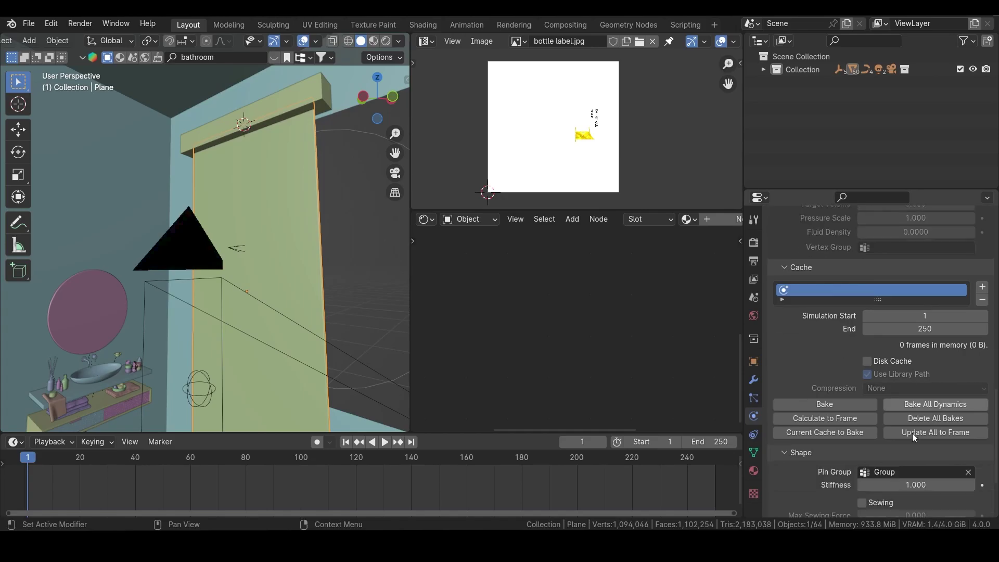
{"action": "left_click", "coordinate": [928, 405]}
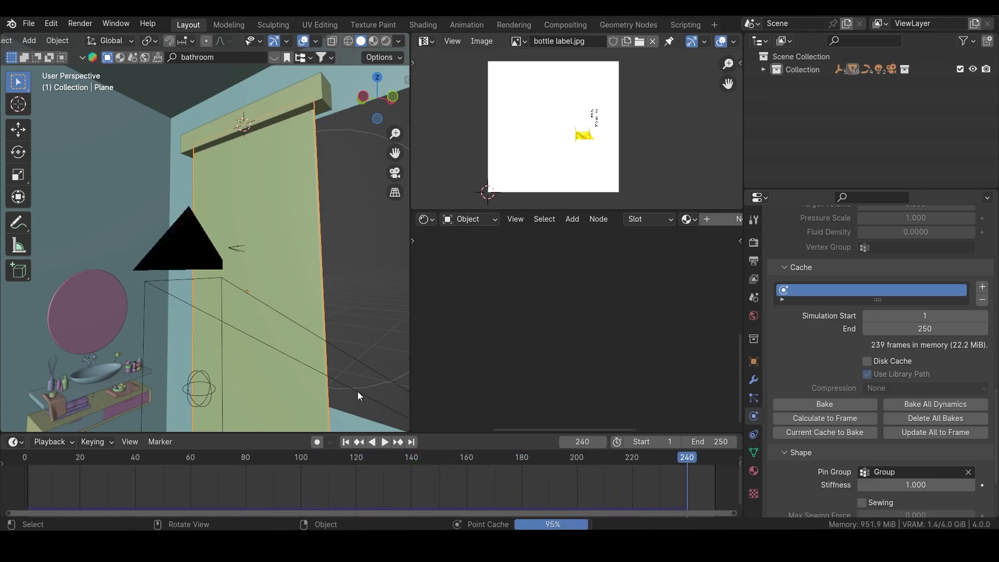
- Play back the baked curtain, check it through the camera, and replay it from frame 1
{"action": "key", "text": "space"}
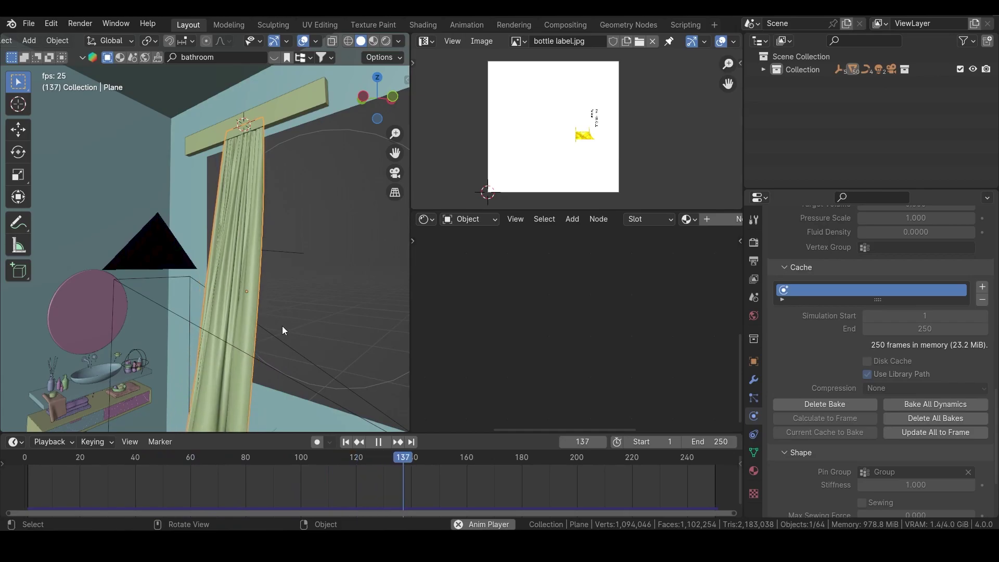
{"action": "key", "text": "space"}
{"action": "middle_click_drag", "start_coordinate": [282, 326], "coordinate": [232, 342]}
{"action": "key", "text": "KP_0"}
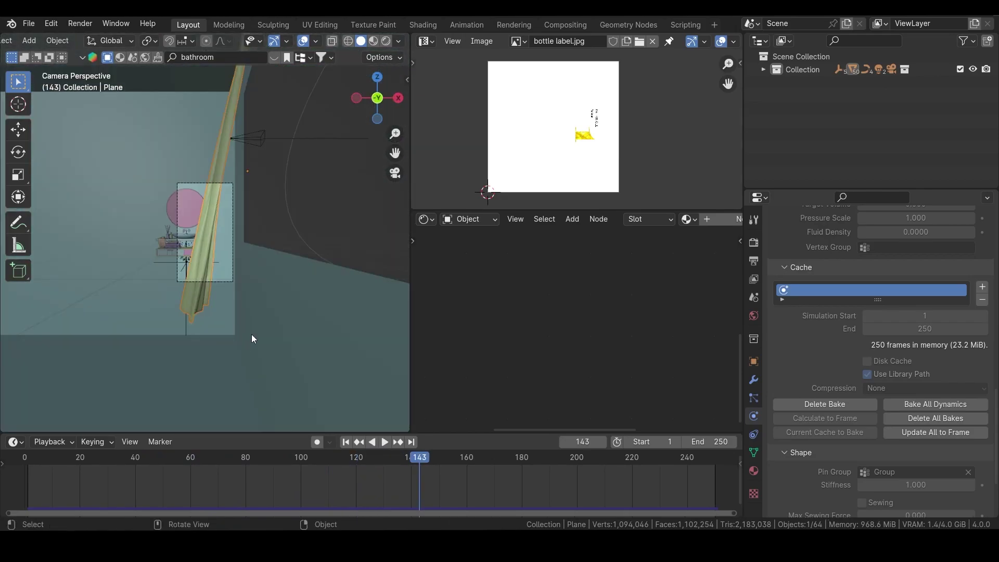
{"action": "left_click", "coordinate": [346, 442]}
{"action": "key", "text": "space"}
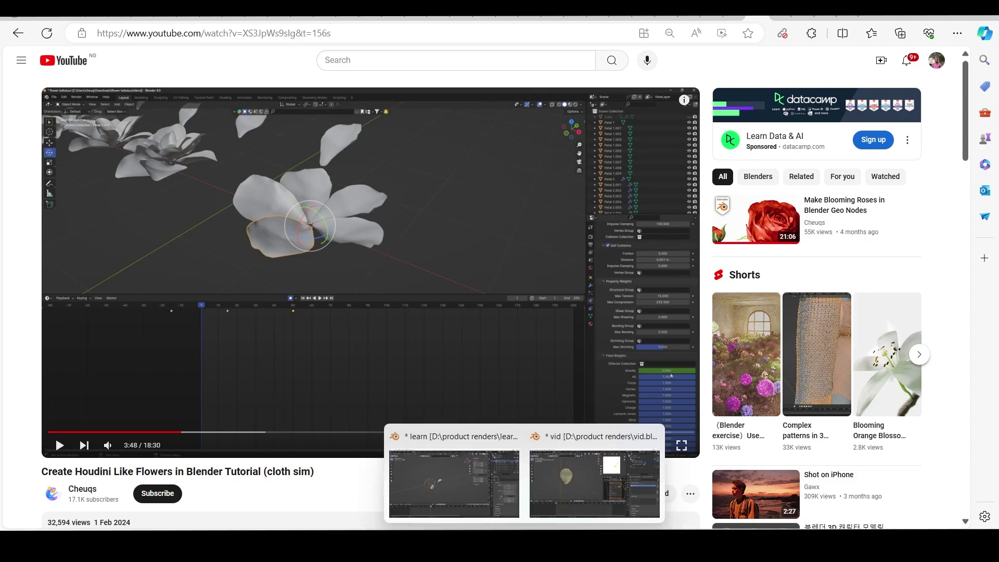
- Switch to the Blender window with the vid file containing the flower petal mesh
{"action": "left_click", "coordinate": [561, 504]}
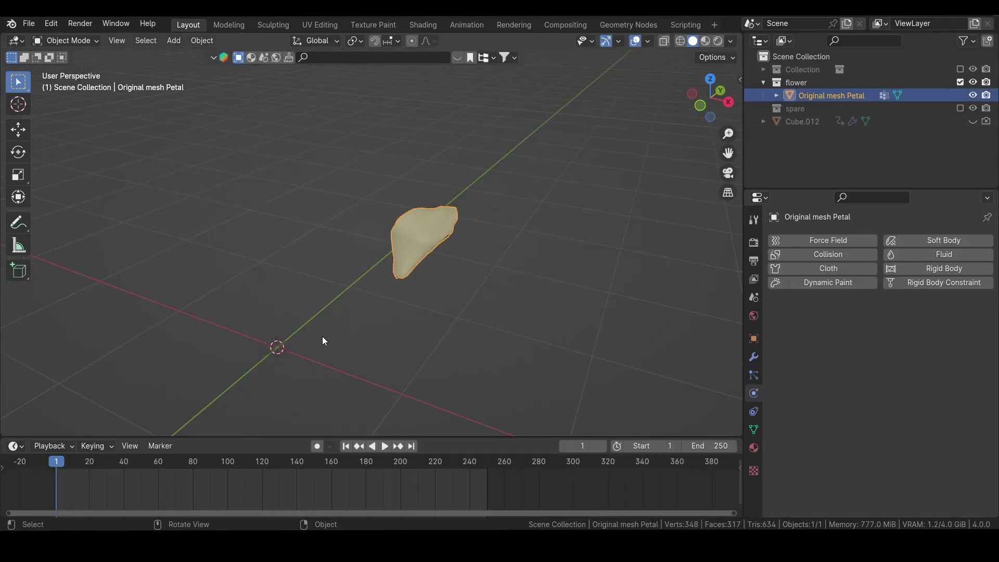
- Select the four vertices along the petal's narrow base in top view and add a vertex group named flower
{"action": "middle_click_drag", "start_coordinate": [326, 332], "coordinate": [344, 330]}
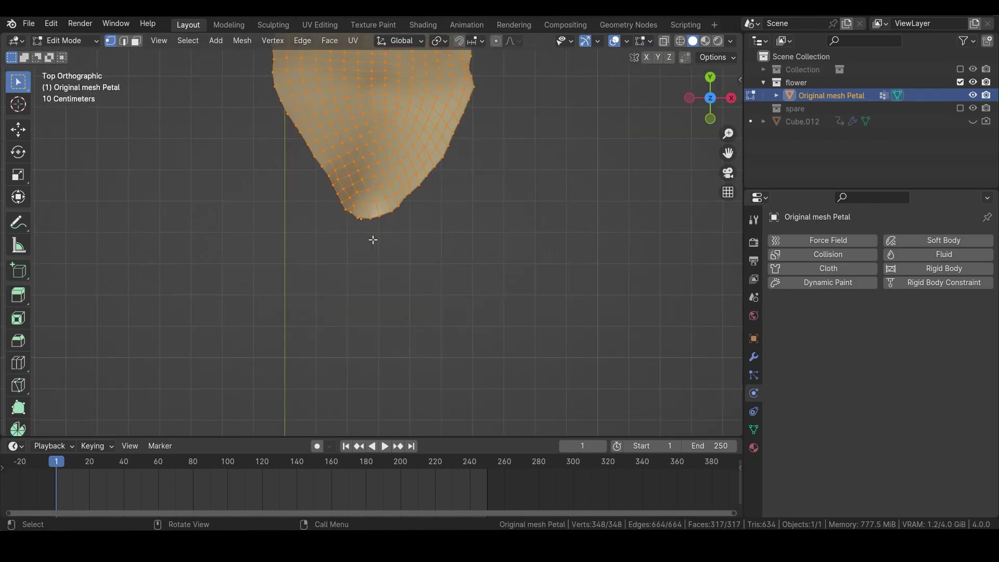
{"action": "left_click_drag", "start_coordinate": [387, 249], "coordinate": [342, 206]}
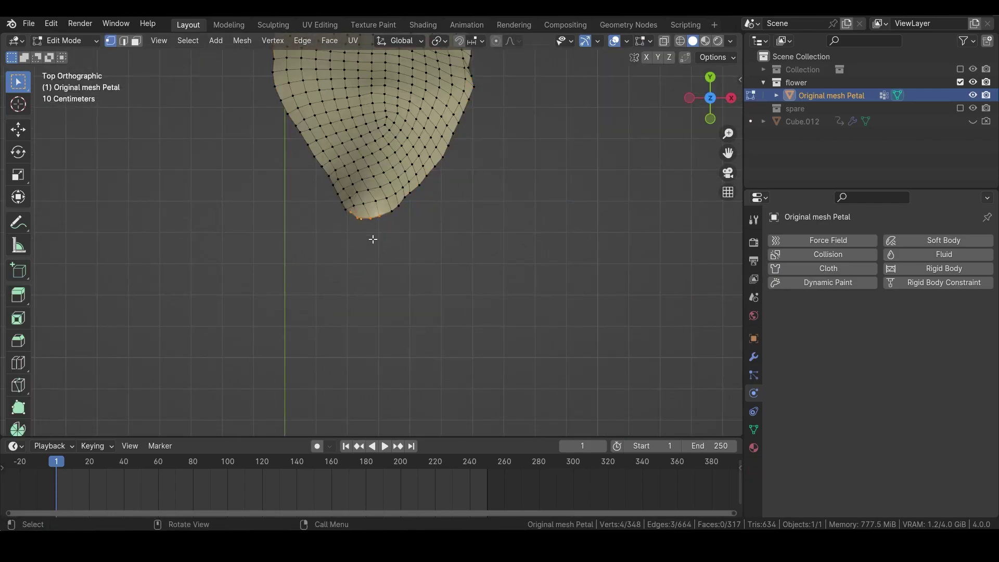
{"action": "left_click", "coordinate": [753, 430]}
{"action": "left_click", "coordinate": [983, 281]}
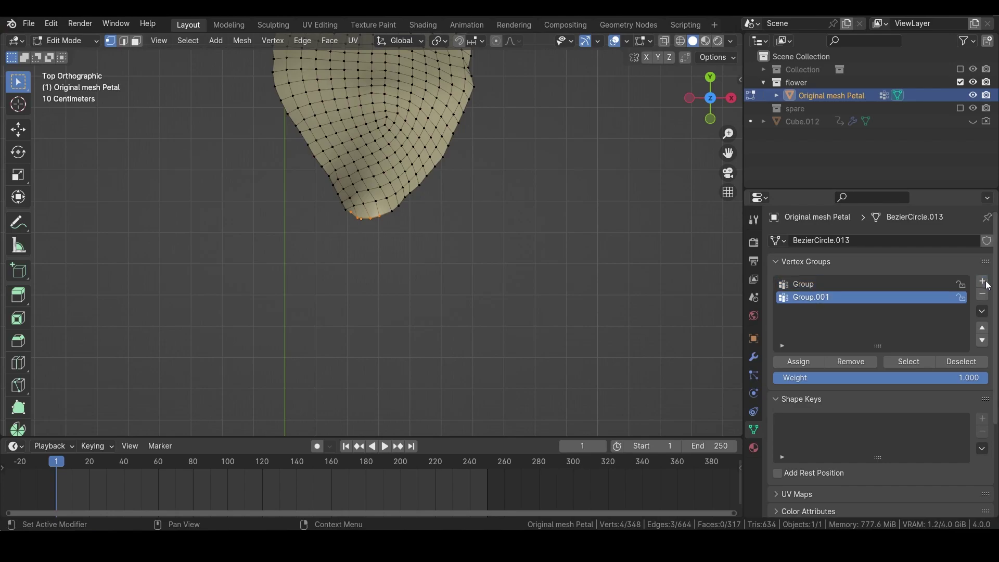
{"action": "double_click", "coordinate": [815, 297]}
{"action": "type", "text": "flower"}
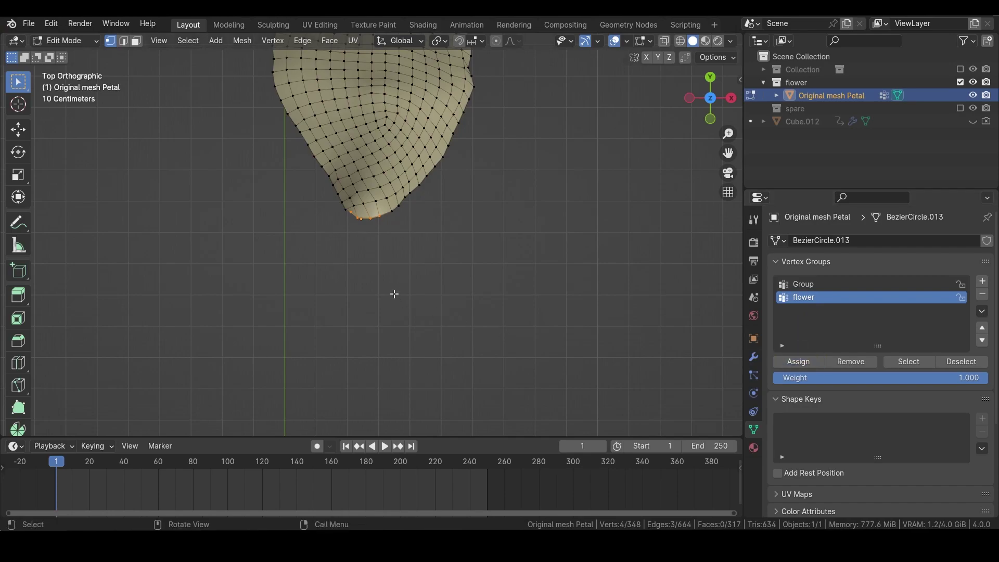
{"action": "key", "text": "Tab"}
- Duplicate the petal and rotate the copy clockwise about its narrow base to form a second petal
{"action": "middle_click_drag", "start_coordinate": [396, 209], "coordinate": [392, 280], "text": "shift"}
{"action": "scroll", "coordinate": [392, 251], "scroll_direction": "down", "scroll_amount": 2}
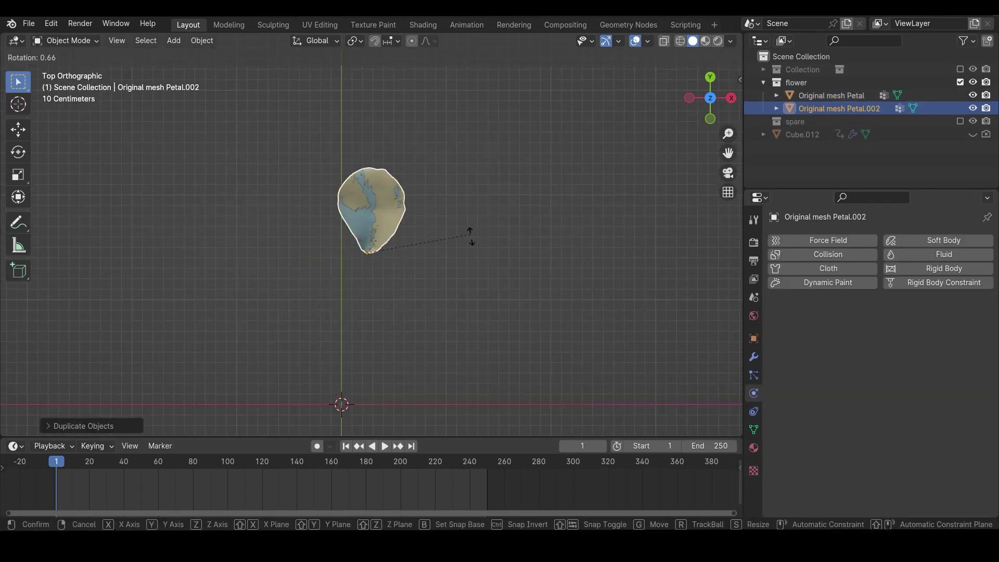
{"action": "middle_click_drag", "start_coordinate": [468, 232], "coordinate": [335, 258]}
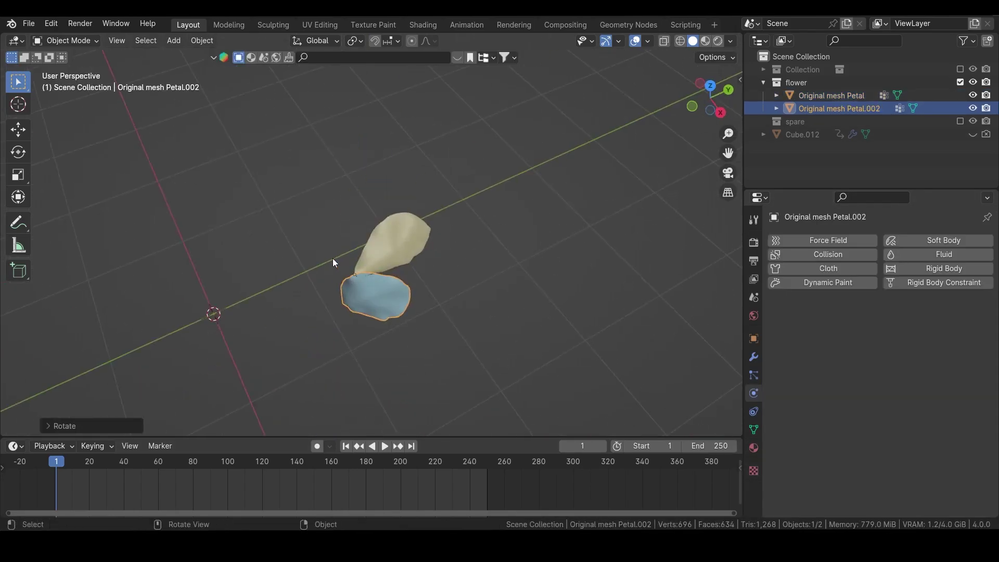
- Turn on proportional editing and move vertices near the petals' shared base to reduce the overlap
{"action": "scroll", "coordinate": [391, 298], "scroll_direction": "up", "scroll_amount": 3}
{"action": "key", "text": "Tab"}
{"action": "scroll", "coordinate": [353, 365], "scroll_direction": "up", "scroll_amount": 2}
{"action": "left_click", "coordinate": [313, 380]}
{"action": "key", "text": "o"}
{"action": "key", "text": "g"}
{"action": "left_click", "coordinate": [318, 384]}
{"action": "left_click", "coordinate": [341, 363]}
{"action": "key", "text": "g"}
{"action": "left_click", "coordinate": [346, 378]}
{"action": "middle_click_drag", "start_coordinate": [346, 379], "coordinate": [432, 364]}
- Move edge vertices of the second petal along Z with proportional editing where it meets the first petal
{"action": "key", "text": "alt+q"}
{"action": "left_click", "coordinate": [379, 346]}
{"action": "key", "text": "g"}
{"action": "key", "text": "z"}
{"action": "left_click", "coordinate": [413, 309]}
{"action": "key", "text": "g"}
{"action": "key", "text": "z"}
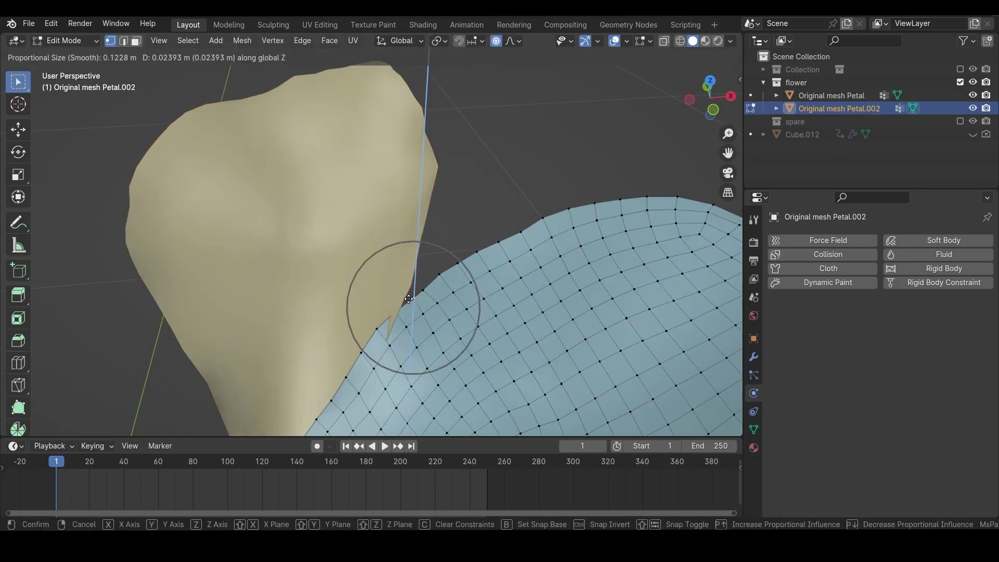
{"action": "left_click", "coordinate": [410, 315]}
{"action": "key", "text": "Tab"}
- Duplicate the second petal in top view and rotate the copy clockwise about its base as the third petal
{"action": "scroll", "coordinate": [375, 338], "scroll_direction": "down", "scroll_amount": 4}
{"action": "key", "text": "grave"}
{"action": "key", "text": "grave"}
{"action": "left_click", "coordinate": [296, 275]}
{"action": "key", "text": "grave"}
{"action": "left_click", "coordinate": [297, 203]}
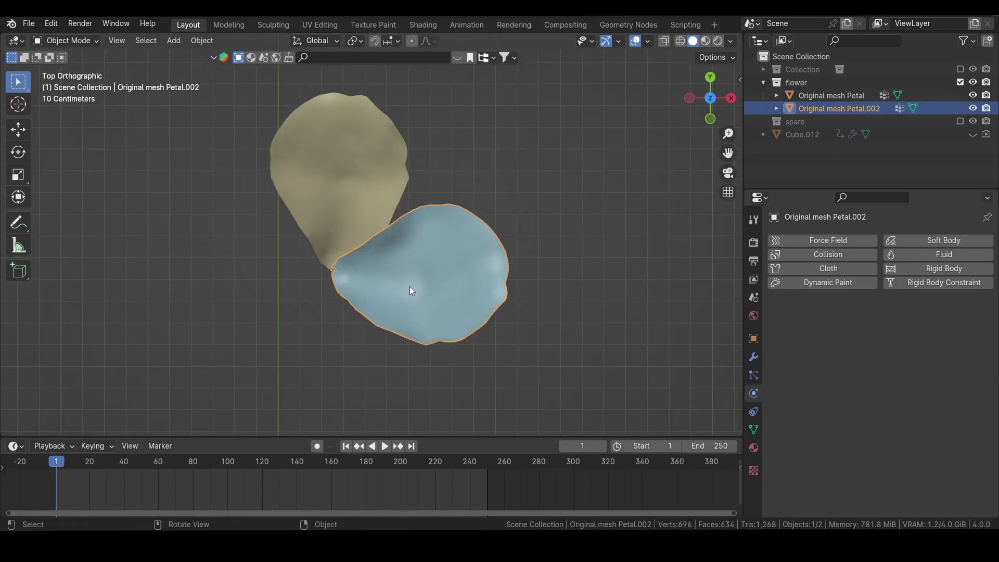
{"action": "key", "text": "shift+d"}
{"action": "right_click", "coordinate": [476, 308]}
{"action": "key", "text": "r"}
{"action": "left_click", "coordinate": [258, 370]}
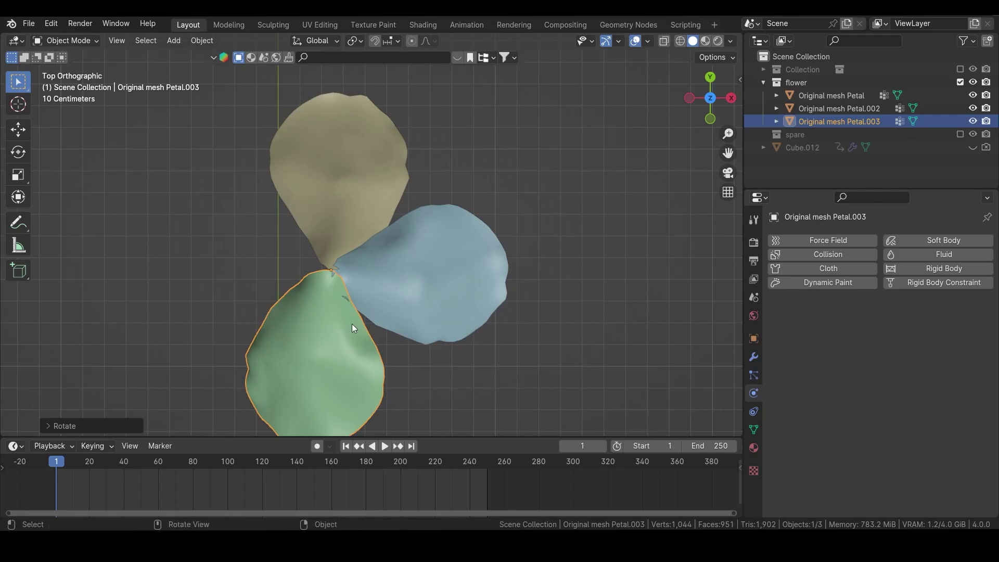
- Move a vertex near the third petal's base along Z with proportional editing where it overlaps the second petal
{"action": "middle_click_drag", "start_coordinate": [313, 343], "coordinate": [418, 251]}
{"action": "left_click", "coordinate": [418, 251]}
{"action": "key", "text": "Tab"}
{"action": "left_click", "coordinate": [370, 287]}
{"action": "key", "text": "g"}
{"action": "key", "text": "z"}
{"action": "left_click", "coordinate": [368, 292]}
{"action": "middle_click_drag", "start_coordinate": [368, 291], "coordinate": [366, 340]}
{"action": "key", "text": "grave"}
{"action": "left_click", "coordinate": [367, 280]}
{"action": "key", "text": "Tab"}
- Duplicate the third petal and rotate the copy clockwise about the flower centre to form a fourth petal
{"action": "left_click", "coordinate": [384, 329]}
{"action": "scroll", "coordinate": [384, 329], "scroll_direction": "down", "scroll_amount": 5}
{"action": "key", "text": "shift+d"}
{"action": "key", "text": "r"}
{"action": "left_click", "coordinate": [271, 275]}
{"action": "scroll", "coordinate": [317, 255], "scroll_direction": "up", "scroll_amount": 2}
{"action": "scroll", "coordinate": [328, 229], "scroll_direction": "down", "scroll_amount": 3}
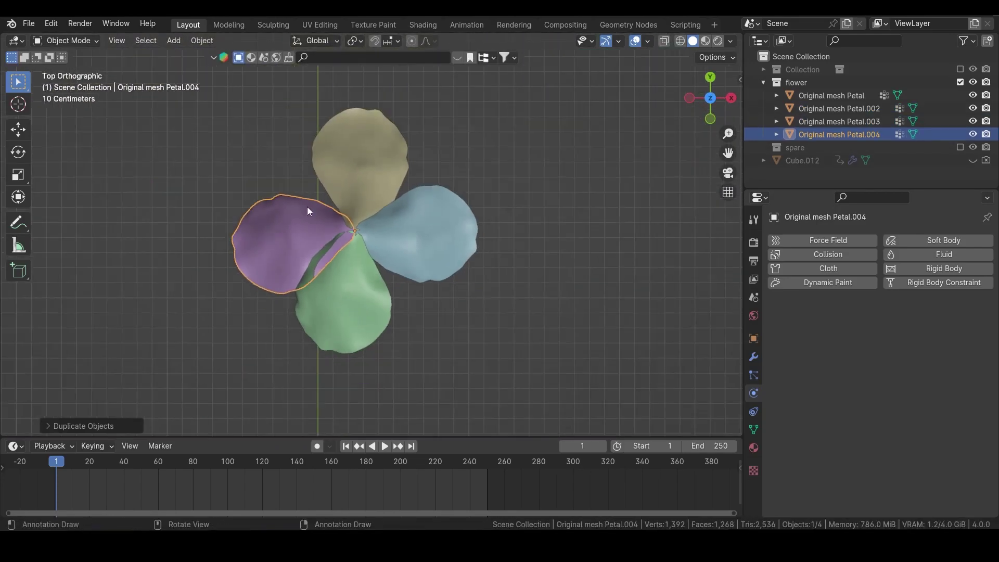
{"action": "key", "text": "shift+d"}
{"action": "key", "text": "r"}
{"action": "left_click", "coordinate": [351, 208]}
{"action": "key", "text": "ctrl+z"}
- Duplicate a petal in place and rotate the copy about its base to form the fifth petal
{"action": "key", "text": "shift+d"}
{"action": "right_click", "coordinate": [413, 252]}
{"action": "key", "text": "r"}
{"action": "left_click", "coordinate": [383, 324]}
- Rotate the green and purple petals to spread them around the flower centre and reposition the purple one
{"action": "left_click", "coordinate": [384, 319]}
{"action": "key", "text": "r"}
{"action": "left_click", "coordinate": [473, 299]}
{"action": "left_click", "coordinate": [309, 258]}
{"action": "key", "text": "r"}
{"action": "left_click", "coordinate": [458, 256]}
{"action": "key", "text": "g"}
{"action": "left_click", "coordinate": [318, 242]}
- Move the remaining petals toward the shared centre and rotate the green petal to even out the gaps
{"action": "left_click", "coordinate": [305, 194]}
{"action": "key", "text": "g"}
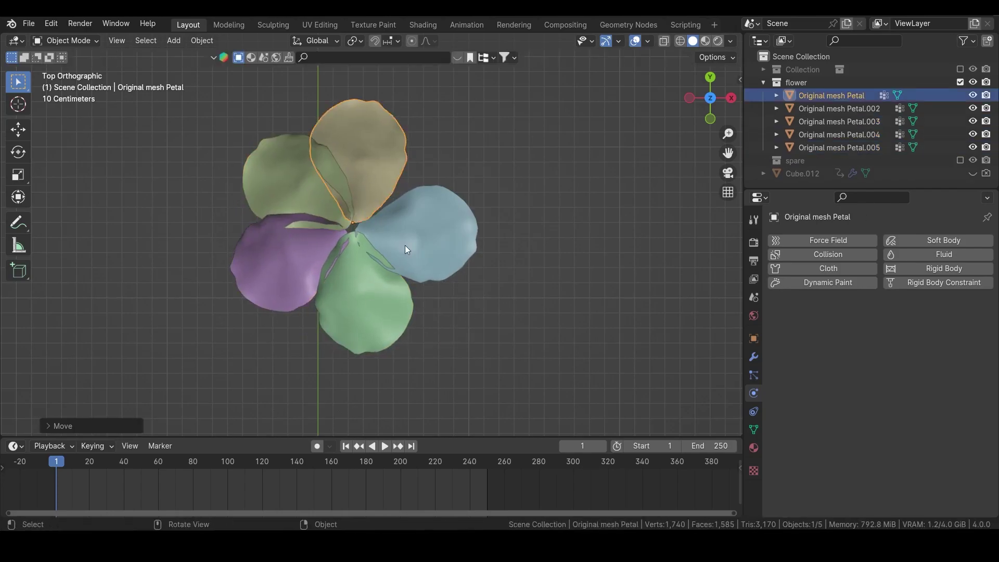
{"action": "left_click", "coordinate": [406, 247]}
{"action": "key", "text": "g"}
{"action": "left_click", "coordinate": [365, 281]}
{"action": "key", "text": "g"}
{"action": "key", "text": "r"}
{"action": "left_click", "coordinate": [464, 304]}
{"action": "key", "text": "g"}
- Move vertices of the fifth petal along Z with proportional editing where it cuts through the purple petal
{"action": "key", "text": "Tab"}
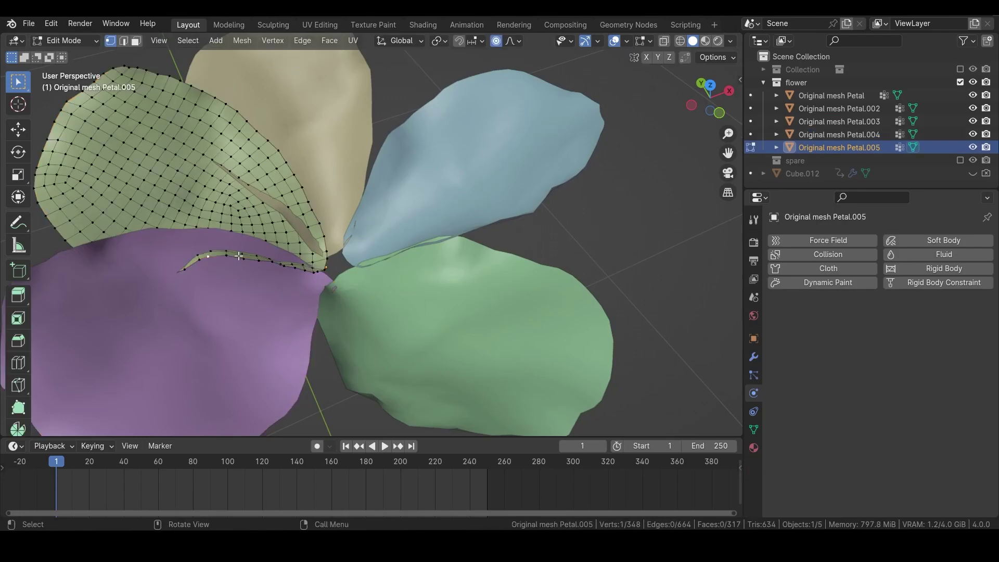
{"action": "middle_click_drag", "start_coordinate": [238, 256], "coordinate": [244, 200]}
{"action": "left_click", "coordinate": [282, 280]}
{"action": "key", "text": "g"}
{"action": "key", "text": "z"}
{"action": "left_click", "coordinate": [271, 265]}
{"action": "key", "text": "KP_1"}
{"action": "left_click", "coordinate": [325, 302]}
{"action": "key", "text": "g"}
{"action": "key", "text": "z"}
{"action": "left_click", "coordinate": [324, 307]}
{"action": "middle_click_drag", "start_coordinate": [322, 291], "coordinate": [307, 370]}
- Switch editing to the original petal and lower its overlapping edge along Z by about 0.06 m with proportional editing
{"action": "key", "text": "alt+q"}
{"action": "middle_click_drag", "start_coordinate": [253, 220], "coordinate": [312, 177]}
{"action": "left_click", "coordinate": [230, 264]}
{"action": "key", "text": "g"}
{"action": "key", "text": "z"}
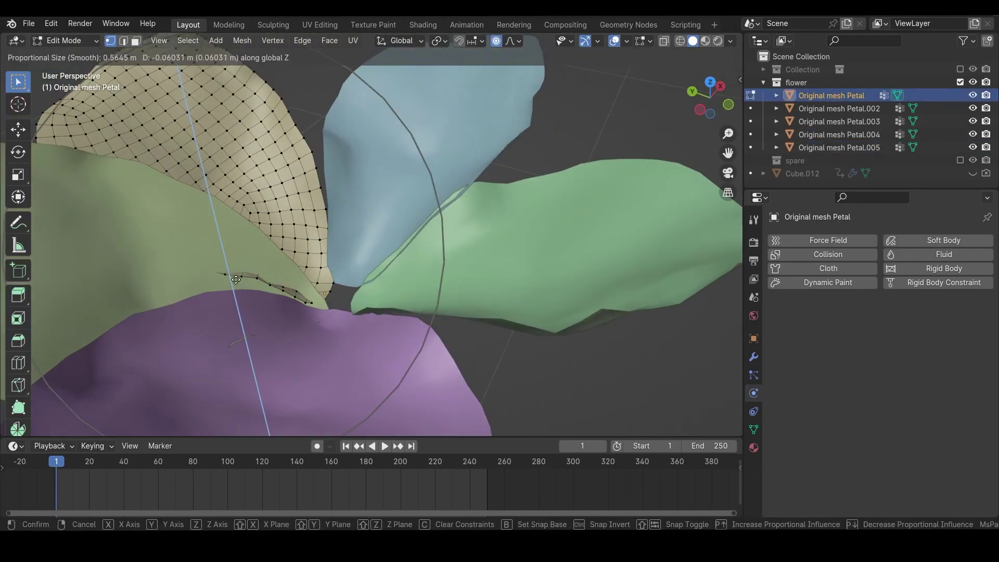
{"action": "left_click", "coordinate": [235, 279]}
- Switch editing to the fifth petal and adjust a vertex near its base along Z
{"action": "key", "text": "alt+q"}
{"action": "left_click", "coordinate": [282, 276]}
{"action": "key", "text": "g"}
{"action": "key", "text": "z"}
{"action": "left_click", "coordinate": [281, 274]}
{"action": "key", "text": "Tab"}
- Move vertices along Z with proportional editing to separate the overlapping edges of the blue and green petals
{"action": "middle_click_drag", "start_coordinate": [445, 206], "coordinate": [411, 251]}
{"action": "scroll", "coordinate": [411, 251], "scroll_direction": "down", "scroll_amount": 2}
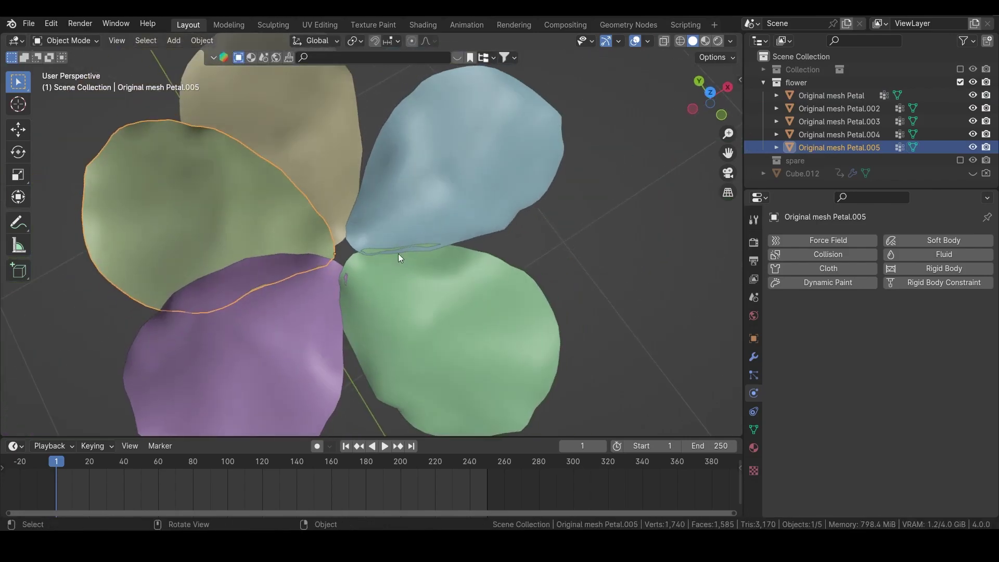
{"action": "key", "text": "Tab"}
{"action": "key", "text": "alt+q"}
{"action": "left_click", "coordinate": [378, 253]}
{"action": "key", "text": "g"}
{"action": "key", "text": "z"}
{"action": "left_click", "coordinate": [380, 256]}
{"action": "left_click", "coordinate": [429, 247]}
{"action": "key", "text": "g"}
{"action": "key", "text": "z"}
{"action": "left_click", "coordinate": [428, 252]}
- Move vertices along Z with proportional editing to clear the overlap between the fifth petal and the purple petal
{"action": "key", "text": "alt+q"}
{"action": "left_click", "coordinate": [267, 284]}
{"action": "key", "text": "g"}
{"action": "key", "text": "z"}
{"action": "left_click", "coordinate": [264, 292]}
{"action": "left_click", "coordinate": [320, 267]}
{"action": "key", "text": "g"}
{"action": "key", "text": "z"}
{"action": "left_click", "coordinate": [326, 269]}
- Switch editing to the original petal and nudge a vertex near its base beneath the neighbouring fifth petal
{"action": "key", "text": "alt+q"}
{"action": "key", "text": "g"}
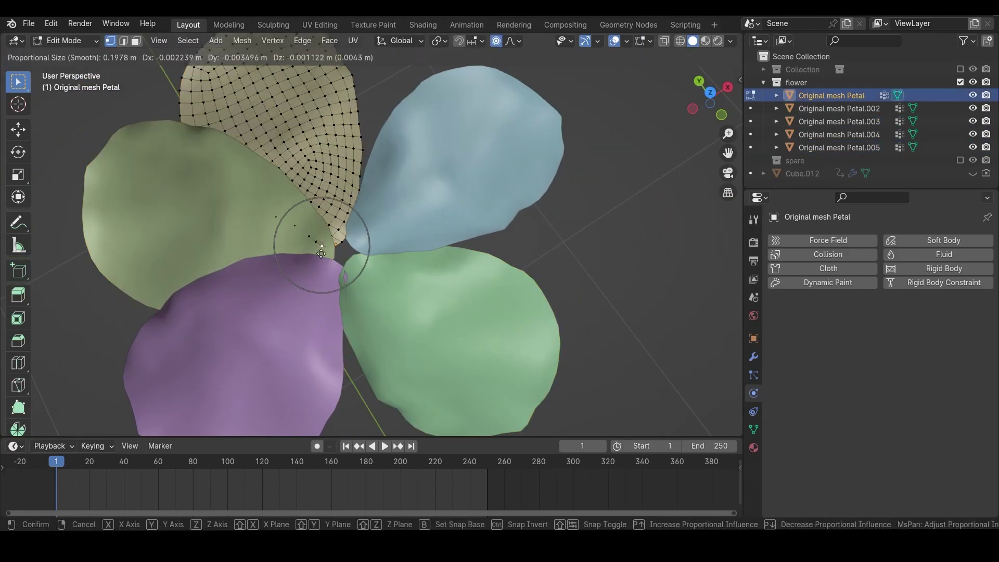
{"action": "left_click", "coordinate": [321, 253]}
{"action": "key", "text": "Tab"}
- Rotate the blue and green petals slightly in top view to even their spacing around the flower
{"action": "key", "text": "KP_7"}
{"action": "left_click", "coordinate": [424, 233]}
{"action": "key", "text": "r"}
{"action": "left_click", "coordinate": [482, 239]}
{"action": "left_click", "coordinate": [405, 277]}
{"action": "key", "text": "r"}
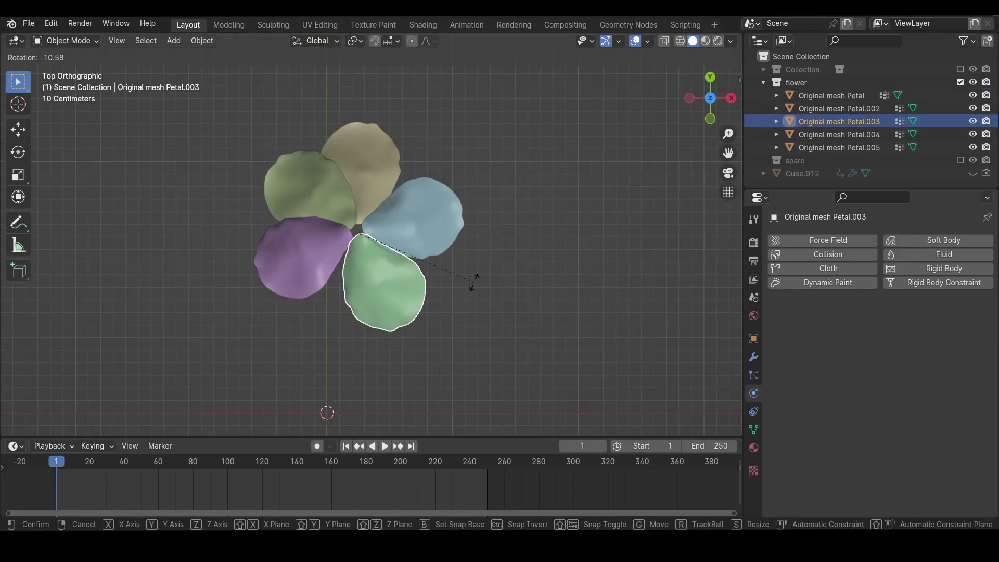
{"action": "left_click", "coordinate": [471, 289]}
- Rotate the purple, fifth and original petals slightly about their bases to balance the five-petal arrangement
{"action": "left_click", "coordinate": [305, 275]}
{"action": "key", "text": "r"}
{"action": "left_click", "coordinate": [310, 290]}
{"action": "left_click", "coordinate": [313, 208]}
{"action": "key", "text": "r"}
{"action": "left_click", "coordinate": [369, 193]}
{"action": "key", "text": "r"}
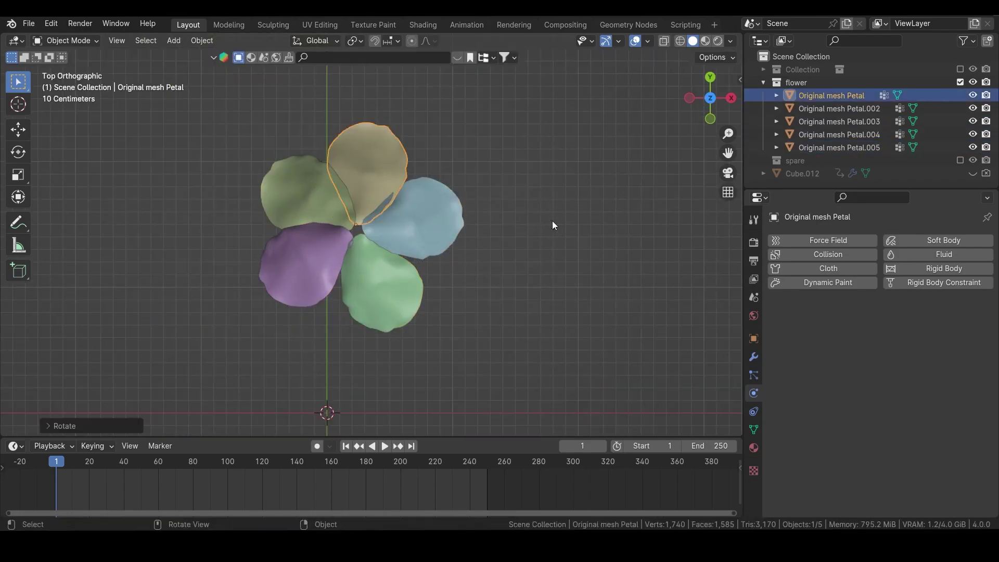
- Raise or lower edge vertices of the blue petal along Z with proportional editing where it overlaps the original petal
{"action": "left_click", "coordinate": [552, 222]}
{"action": "middle_click_drag", "start_coordinate": [458, 250], "coordinate": [427, 203]}
{"action": "scroll", "coordinate": [416, 200], "scroll_direction": "up", "scroll_amount": 4}
{"action": "left_click", "coordinate": [411, 196]}
{"action": "key", "text": "Tab"}
{"action": "left_click", "coordinate": [424, 190]}
{"action": "key", "text": "g"}
{"action": "key", "text": "z"}
{"action": "left_click", "coordinate": [437, 174]}
{"action": "key", "text": "g"}
{"action": "key", "text": "z"}
{"action": "left_click", "coordinate": [441, 165]}
- Switch editing to the original petal, shift its edge vertices along Z to clear the blue petal, and return to Object Mode in top view
{"action": "key", "text": "alt+q"}
{"action": "left_click", "coordinate": [411, 200]}
{"action": "key", "text": "g"}
{"action": "key", "text": "z"}
{"action": "left_click", "coordinate": [411, 206]}
{"action": "left_click", "coordinate": [440, 165]}
{"action": "key", "text": "g"}
{"action": "key", "text": "z"}
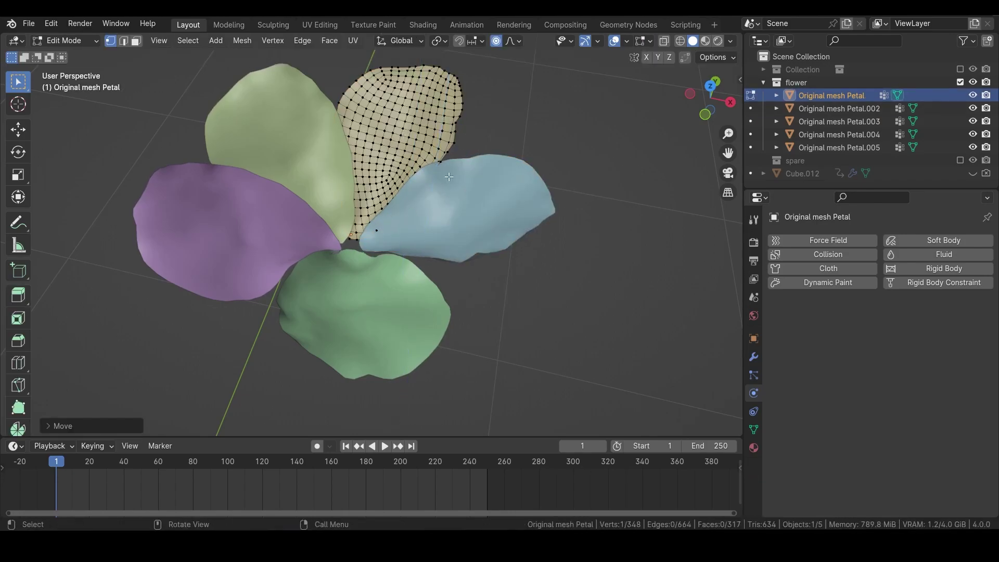
{"action": "key", "text": "Tab"}
{"action": "scroll", "coordinate": [449, 177], "scroll_direction": "down", "scroll_amount": 4}
{"action": "left_click", "coordinate": [447, 177]}
{"action": "middle_click_drag", "start_coordinate": [411, 198], "coordinate": [373, 216]}
{"action": "key", "text": "grave"}
{"action": "left_click", "coordinate": [344, 168]}
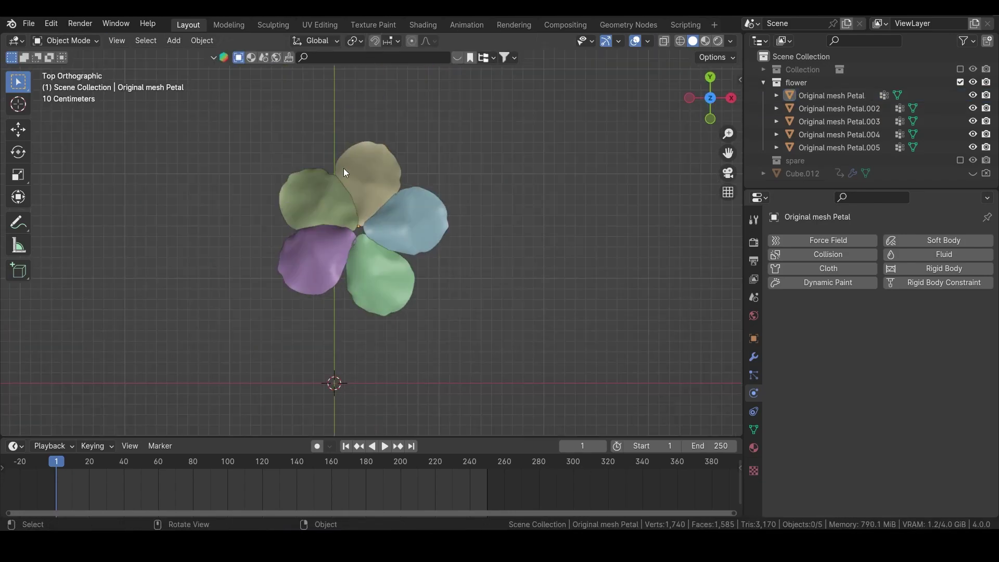
- Add Cloth physics to the original petal with quality steps 8, speed multiplier 2 and vertex mass 5 kg
{"action": "left_click", "coordinate": [371, 165]}
{"action": "left_click", "coordinate": [788, 270]}
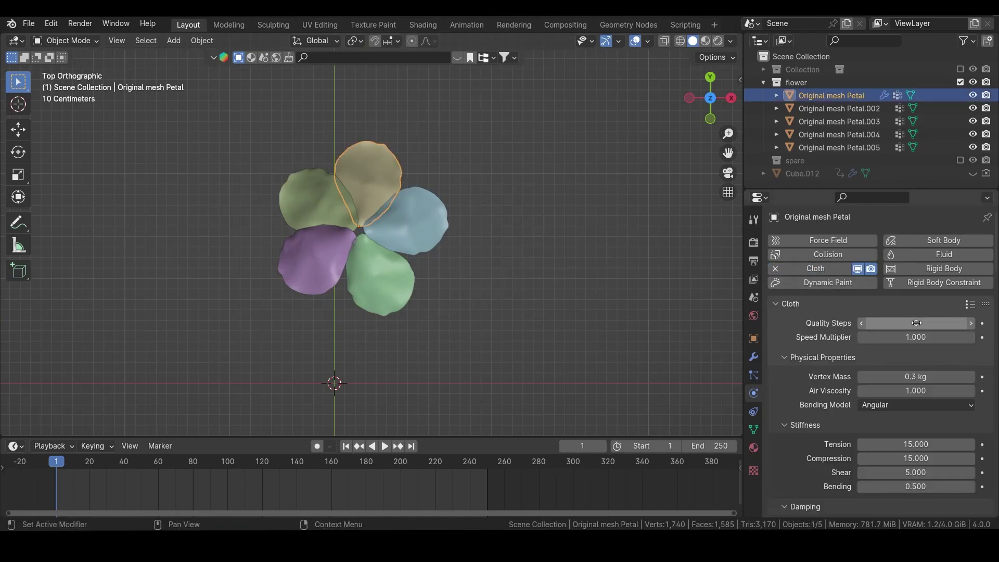
{"action": "left_click", "coordinate": [917, 323]}
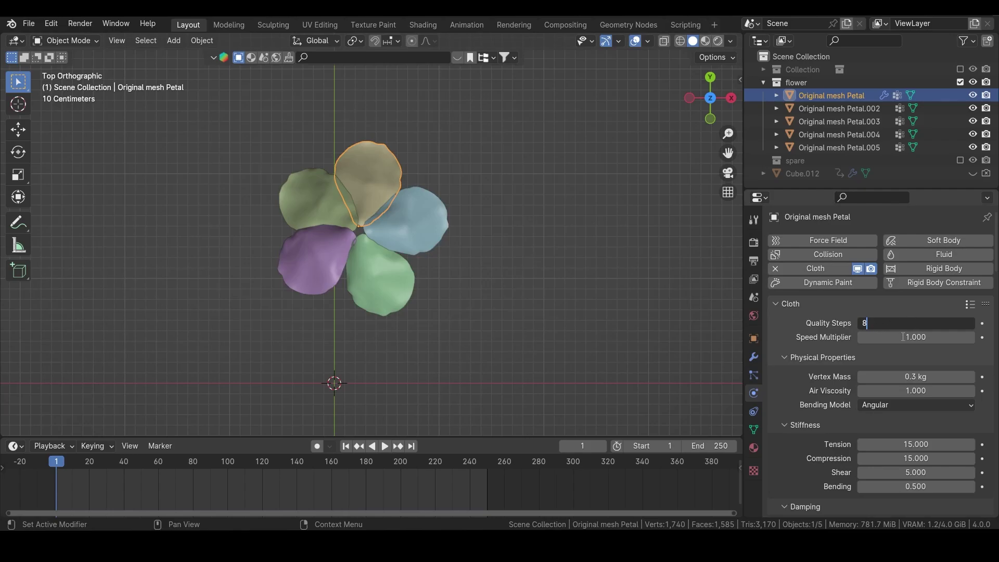
{"action": "key", "text": "Return"}
{"action": "left_click", "coordinate": [917, 337]}
{"action": "type", "text": "2"}
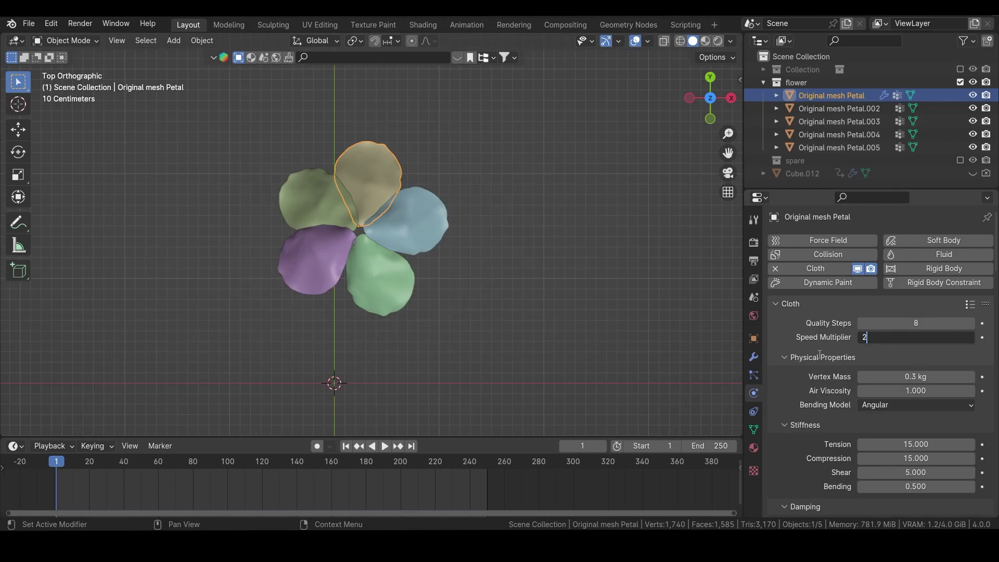
{"action": "key", "text": "Return"}
{"action": "left_click", "coordinate": [911, 377]}
{"action": "type", "text": "5"}
{"action": "key", "text": "Return"}
- Set the petal cloth's stiffness compression to 5
{"action": "scroll", "coordinate": [835, 365], "scroll_direction": "down", "scroll_amount": 5}
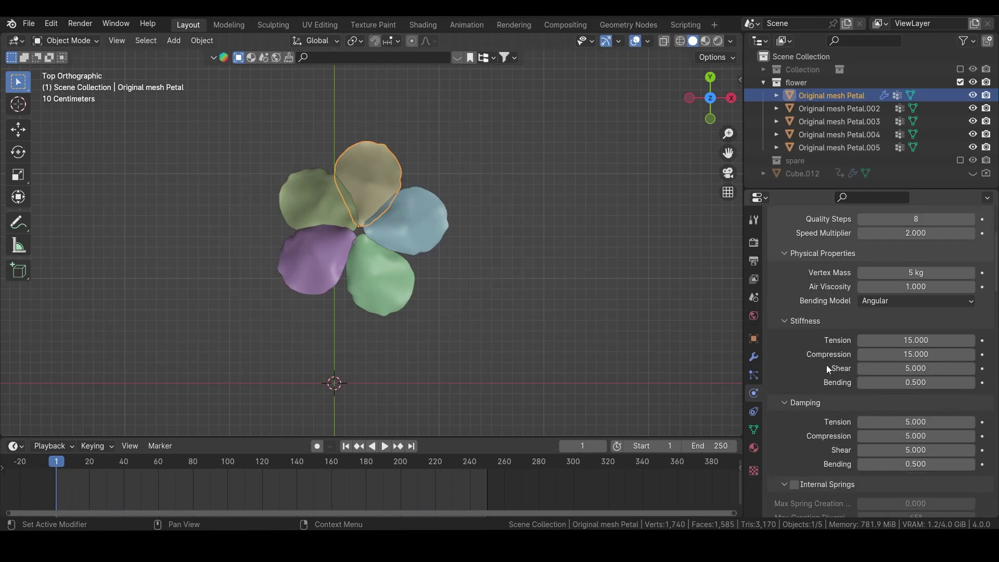
{"action": "left_click", "coordinate": [910, 438]}
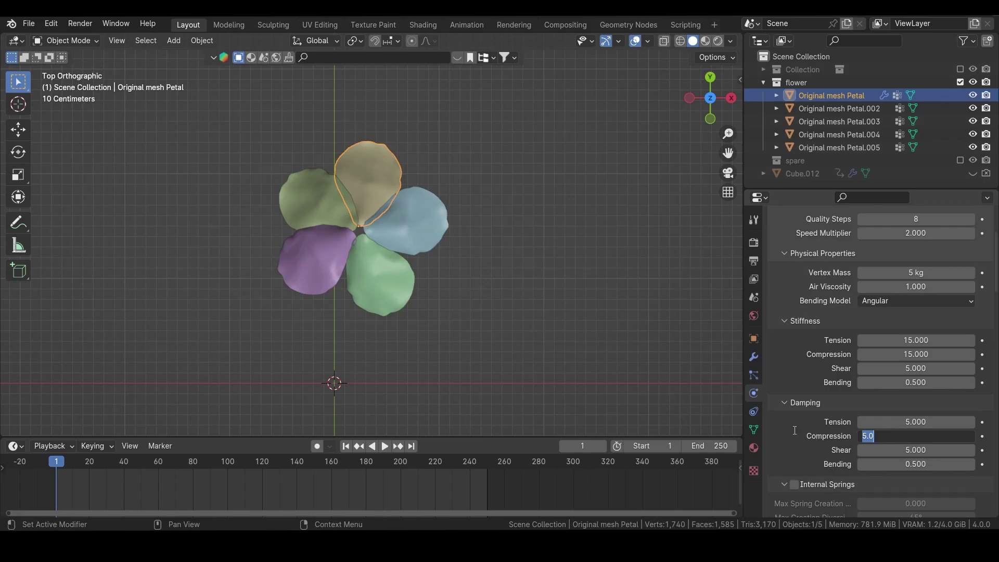
{"action": "key", "text": "Return"}
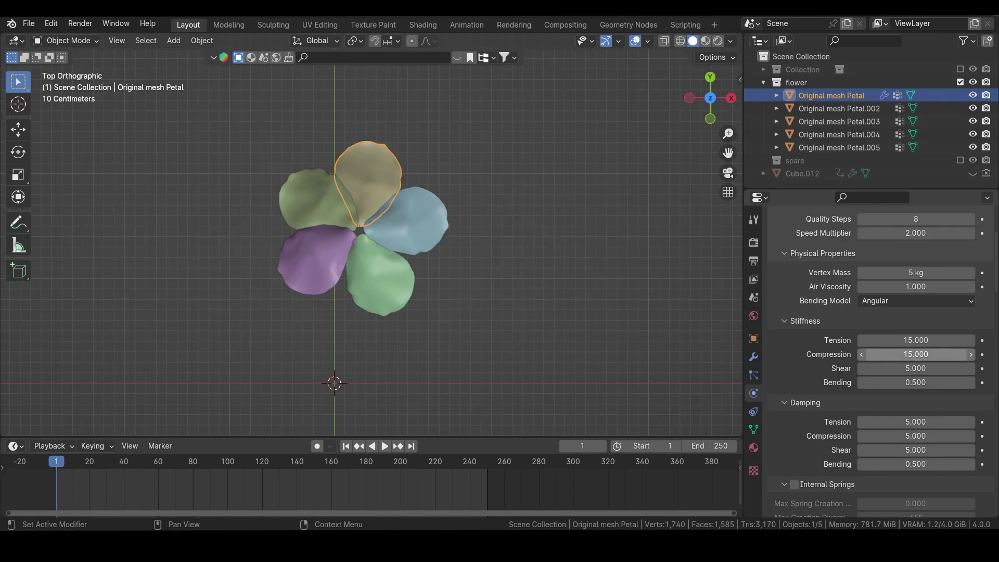
{"action": "left_click", "coordinate": [916, 354]}
{"action": "key", "text": "Return"}
- Assign the flower vertex group as the petal cloth's pin group
{"action": "scroll", "coordinate": [832, 370], "scroll_direction": "down", "scroll_amount": 6}
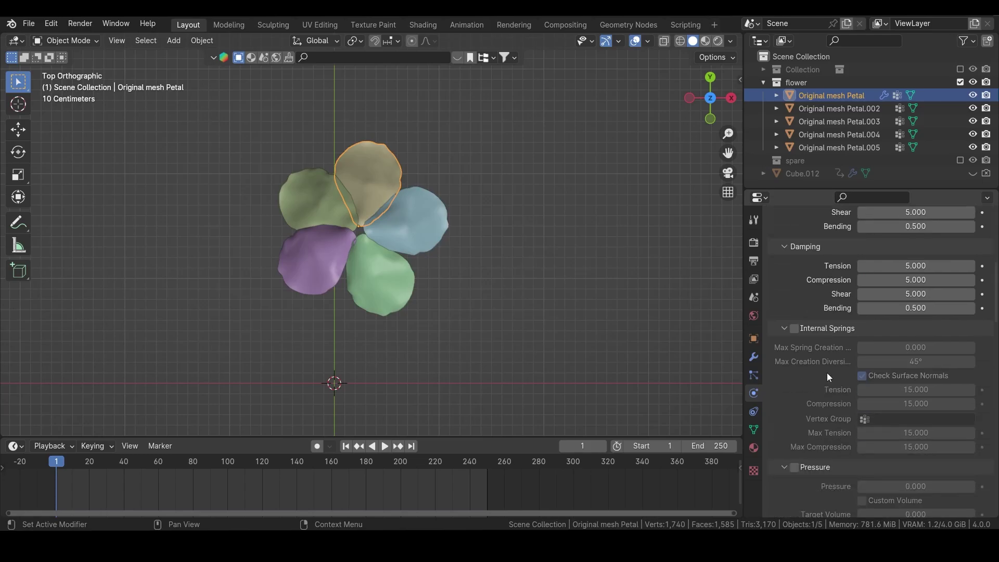
{"action": "scroll", "coordinate": [827, 373], "scroll_direction": "down", "scroll_amount": 5}
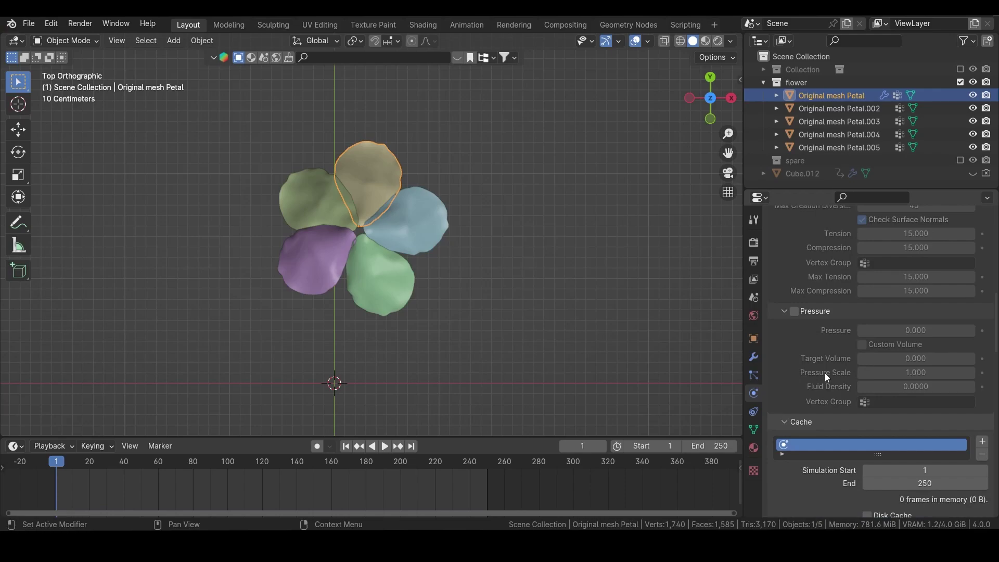
{"action": "scroll", "coordinate": [825, 373], "scroll_direction": "down", "scroll_amount": 12}
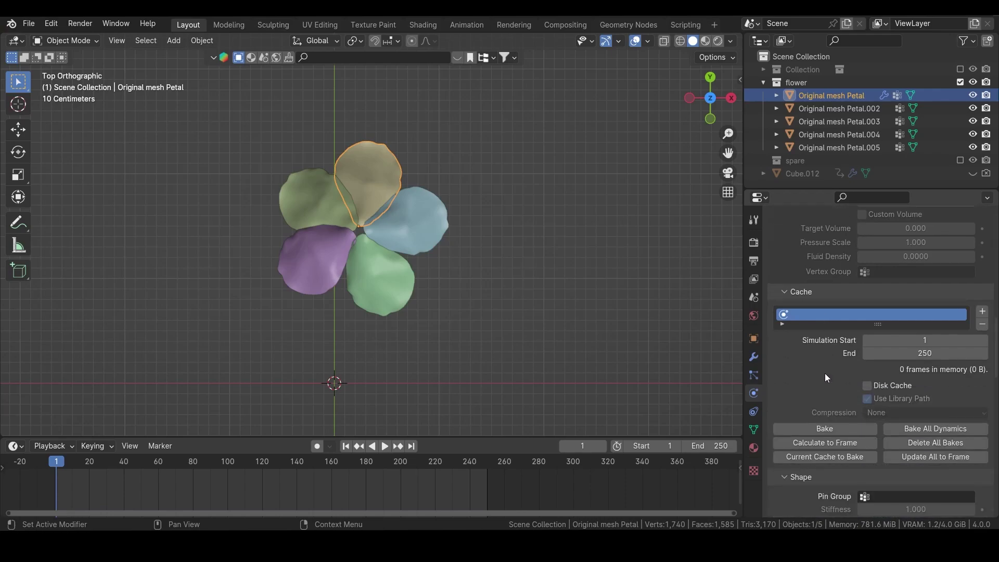
{"action": "scroll", "coordinate": [827, 372], "scroll_direction": "up", "scroll_amount": 2}
{"action": "left_click", "coordinate": [906, 314]}
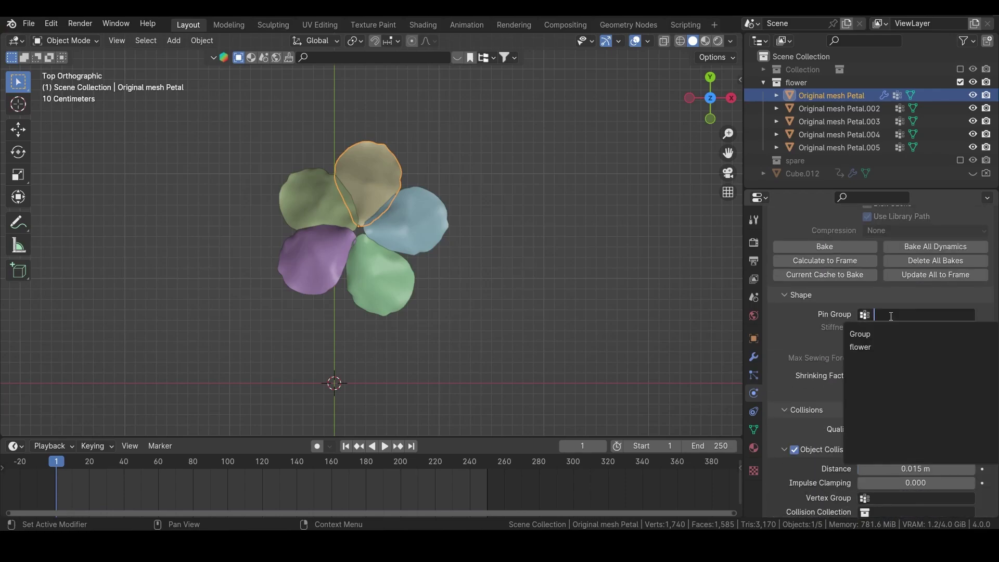
{"action": "left_click", "coordinate": [875, 346]}
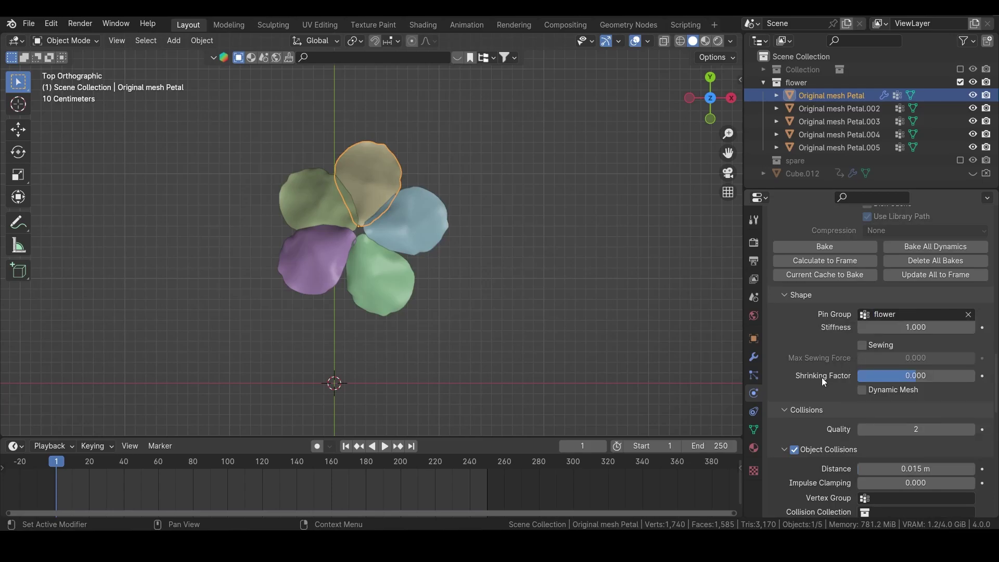
- Set the cloth's collision quality to 6 and its object collision distance to 0.001 m
{"action": "left_click", "coordinate": [916, 429]}
{"action": "type", "text": "6"}
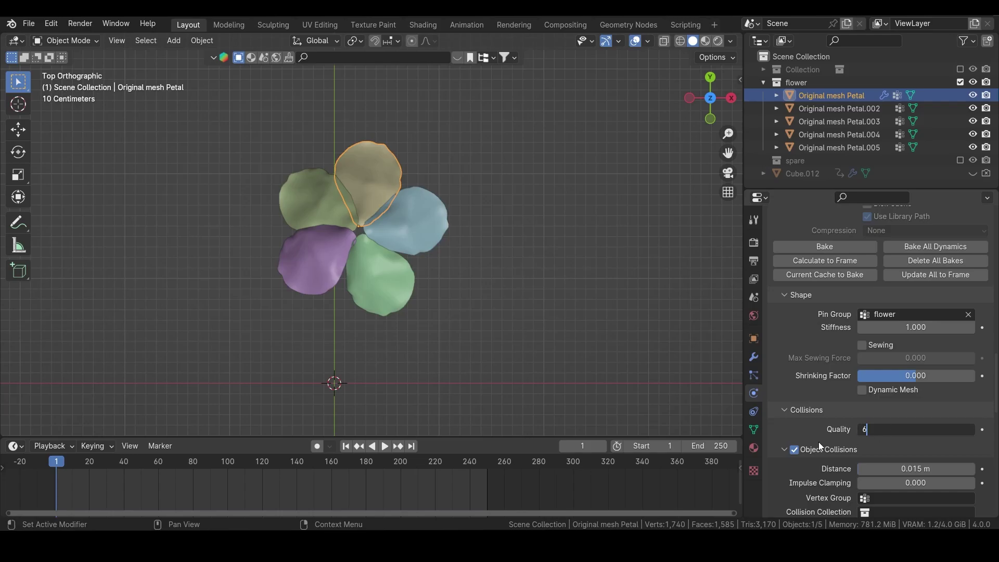
{"action": "key", "text": "Return"}
{"action": "scroll", "coordinate": [829, 440], "scroll_direction": "down", "scroll_amount": 3}
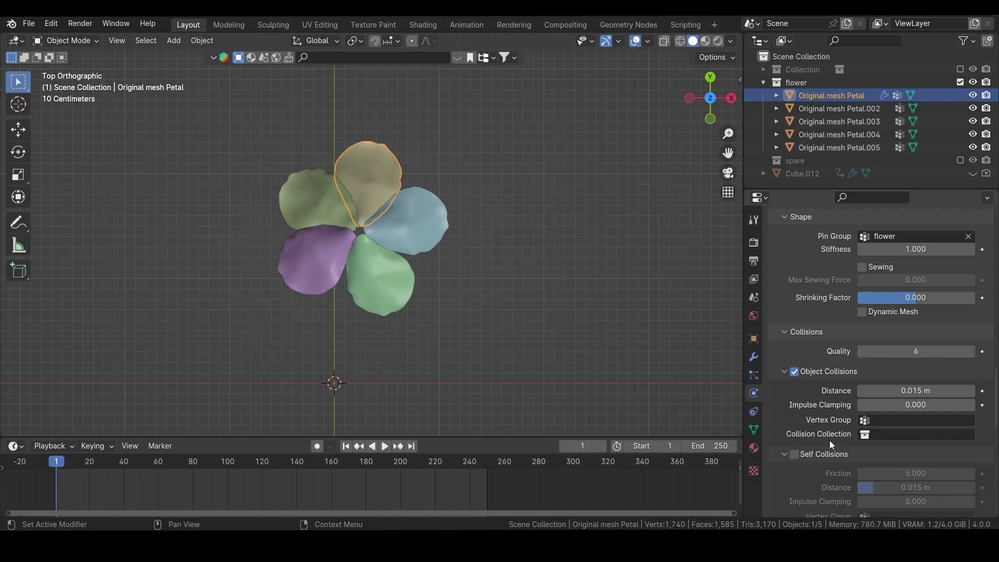
{"action": "left_click_drag", "start_coordinate": [922, 391], "coordinate": [857, 391]}
- Enable self collisions with a distance of 0.001 m and set the object collision impulse clamping to 100
{"action": "scroll", "coordinate": [857, 391], "scroll_direction": "down", "scroll_amount": 1}
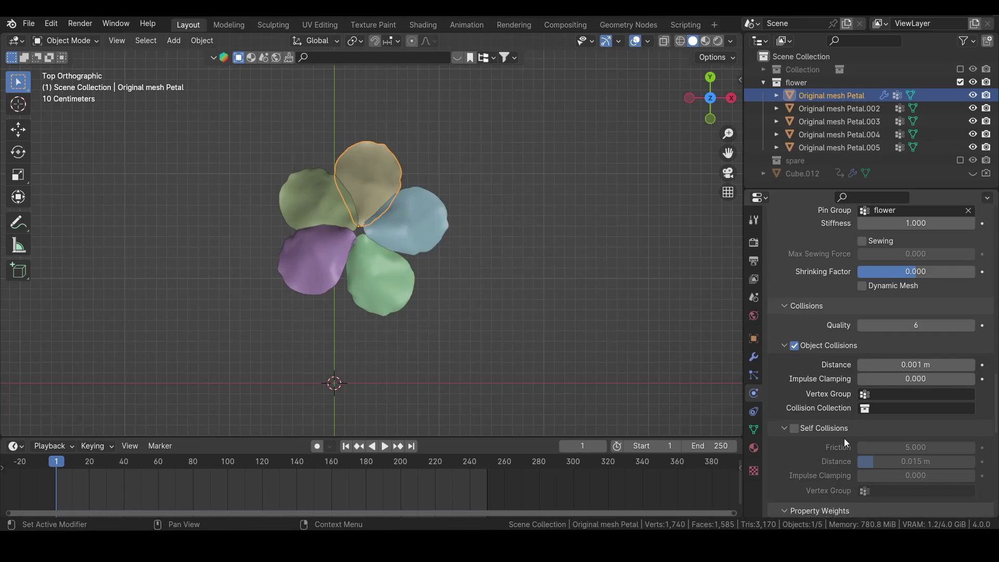
{"action": "left_click", "coordinate": [801, 433]}
{"action": "left_click_drag", "start_coordinate": [916, 462], "coordinate": [858, 461]}
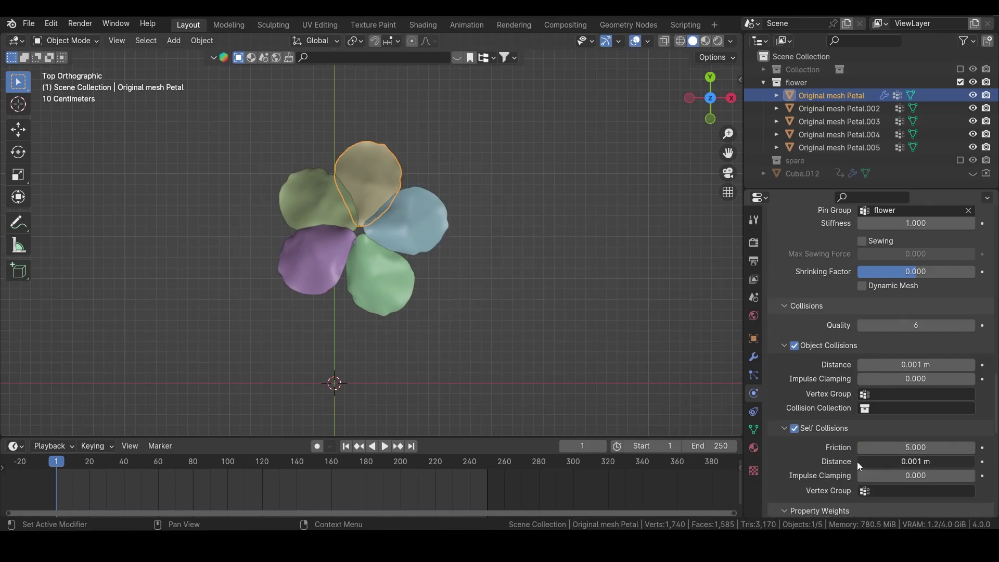
{"action": "left_click", "coordinate": [905, 379]}
{"action": "type", "text": "100"}
{"action": "key", "text": "Return"}
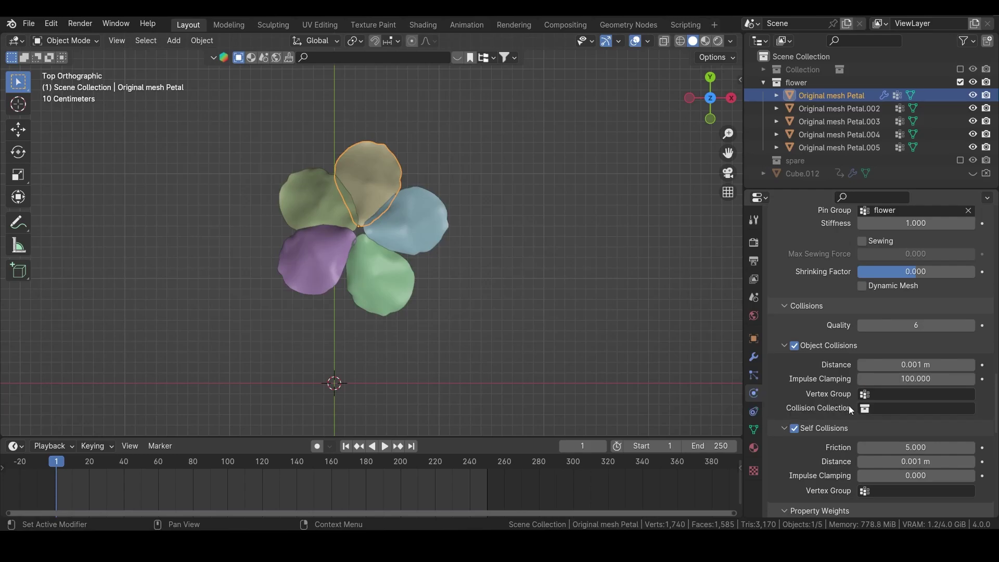
- Set the maximum compression in the cloth's property weights to 250
{"action": "scroll", "coordinate": [841, 403], "scroll_direction": "down", "scroll_amount": 5}
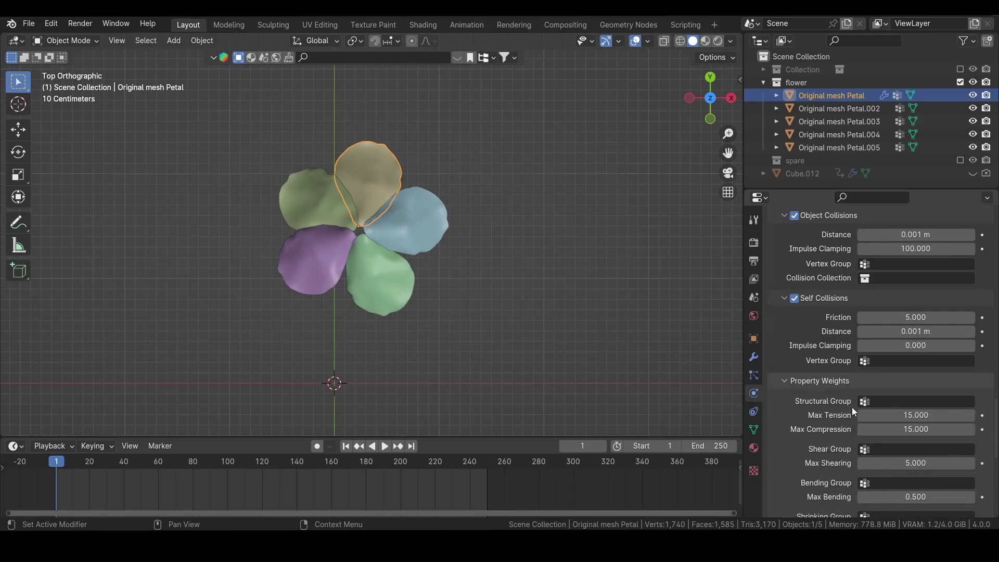
{"action": "left_click", "coordinate": [918, 429]}
{"action": "type", "text": "250"}
{"action": "key", "text": "Return"}
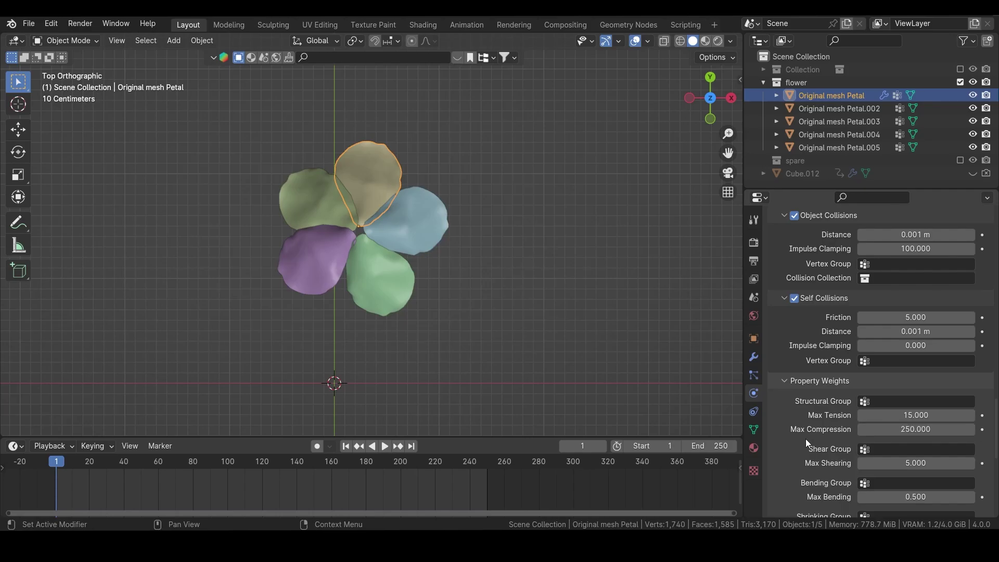
- Set the cloth's gravity field weight to 0.001 and keyframe it at frame 1
{"action": "scroll", "coordinate": [805, 445], "scroll_direction": "down", "scroll_amount": 8}
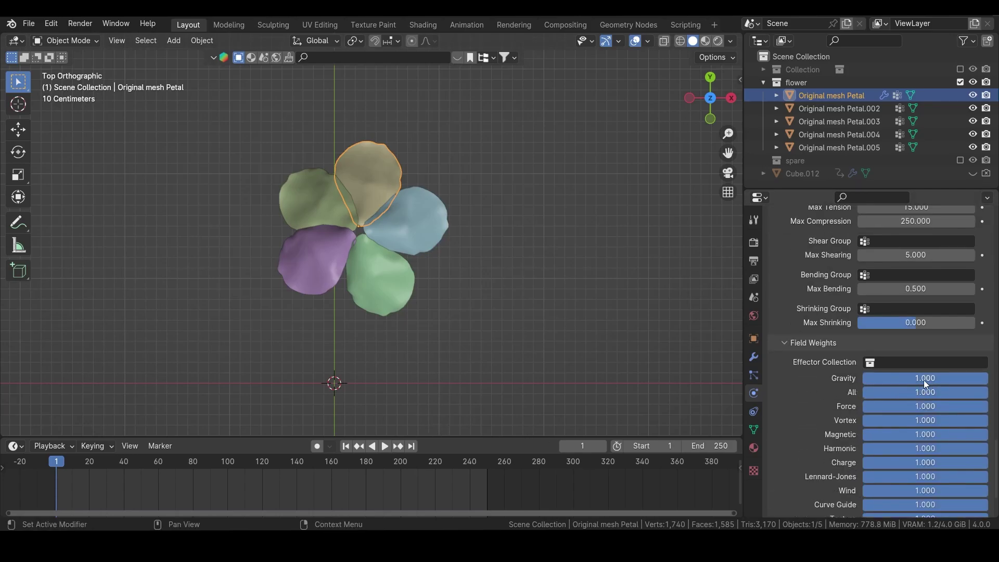
{"action": "left_click", "coordinate": [925, 383]}
{"action": "type", "text": "0.001"}
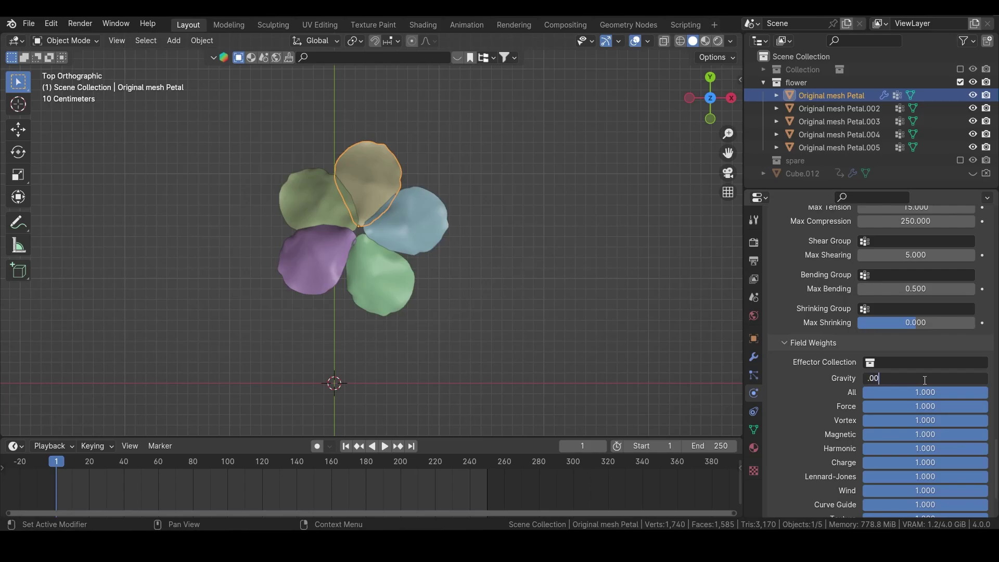
{"action": "key", "text": "Return"}
{"action": "key", "text": "i"}
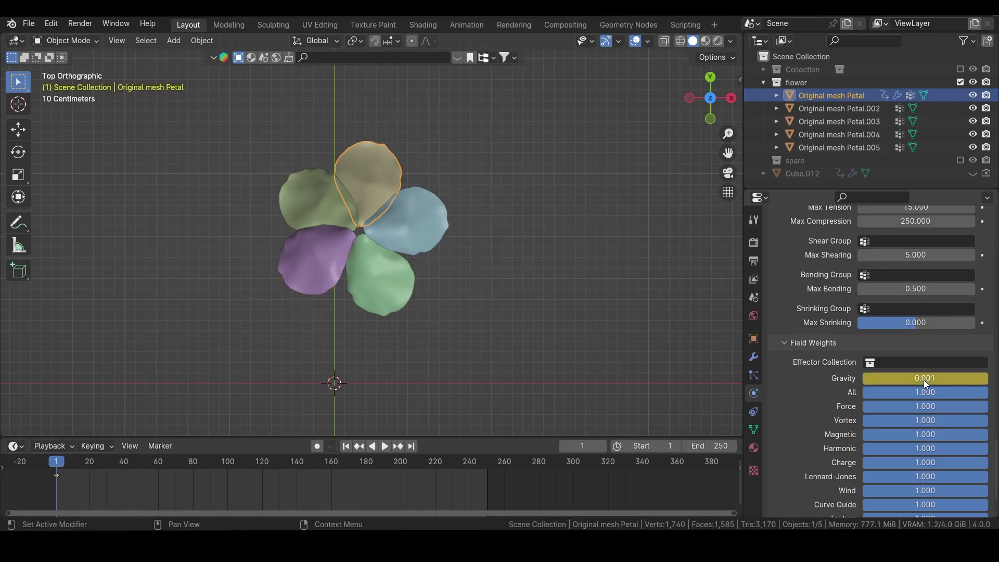
- Keyframe the cloth's gravity field weight at 0 on frame 20
{"action": "left_click", "coordinate": [92, 464]}
{"action": "key", "text": "space"}
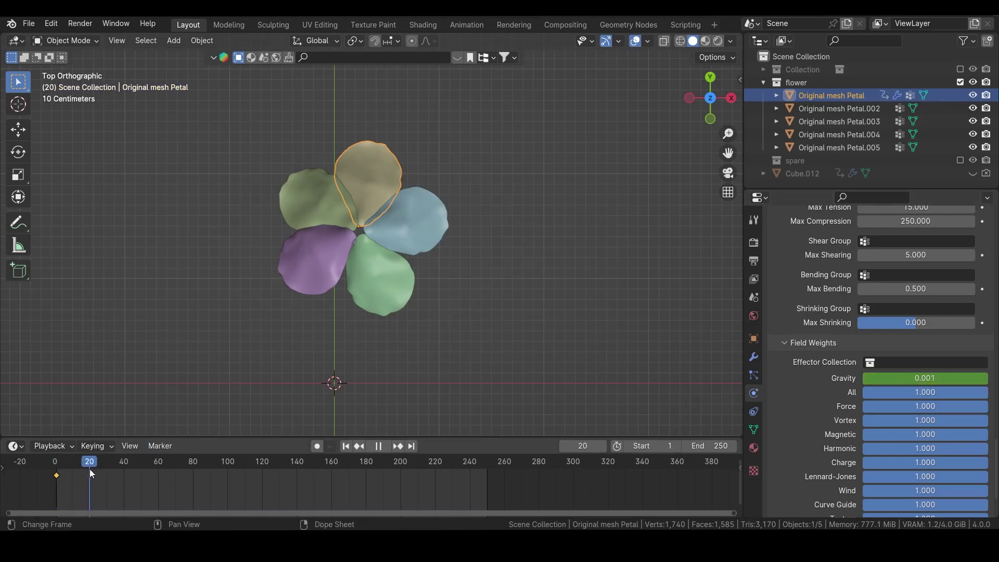
{"action": "key", "text": "space"}
{"action": "left_click", "coordinate": [896, 379]}
{"action": "type", "text": "0"}
{"action": "key", "text": "Return"}
{"action": "key", "text": "i"}
- Keyframe the cloth's gravity field weight at -0.005 on frame 40
{"action": "key", "text": "space"}
{"action": "key", "text": "space"}
{"action": "left_click", "coordinate": [923, 378]}
{"action": "type", "text": "0.0-.005"}
{"action": "key", "text": "Return"}
{"action": "key", "text": "i"}
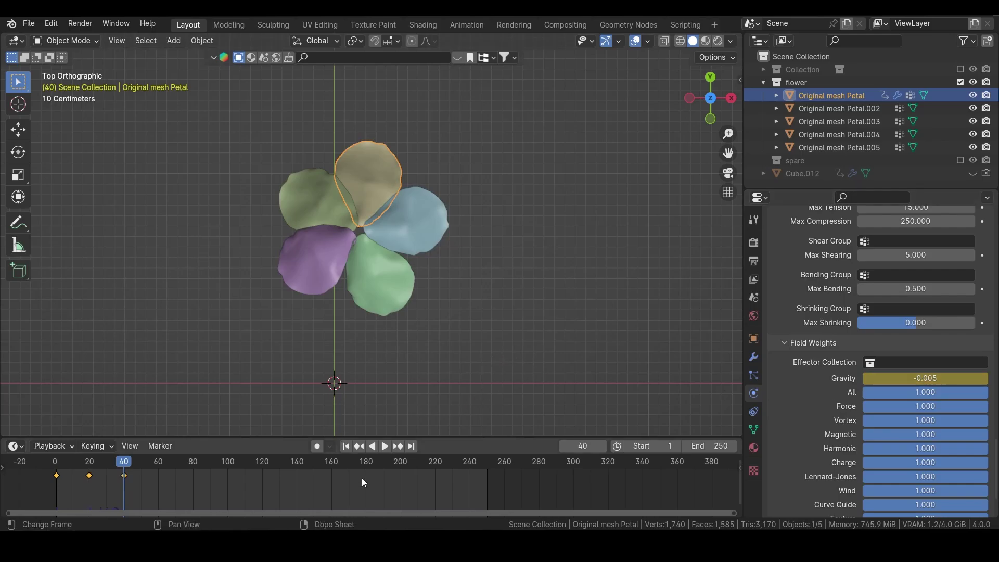
- Play the cloth simulation from frame 1 to check how the original petal moves, and return to the first frame
{"action": "key", "text": "shift+Left"}
{"action": "middle_click_drag", "start_coordinate": [358, 426], "coordinate": [361, 231]}
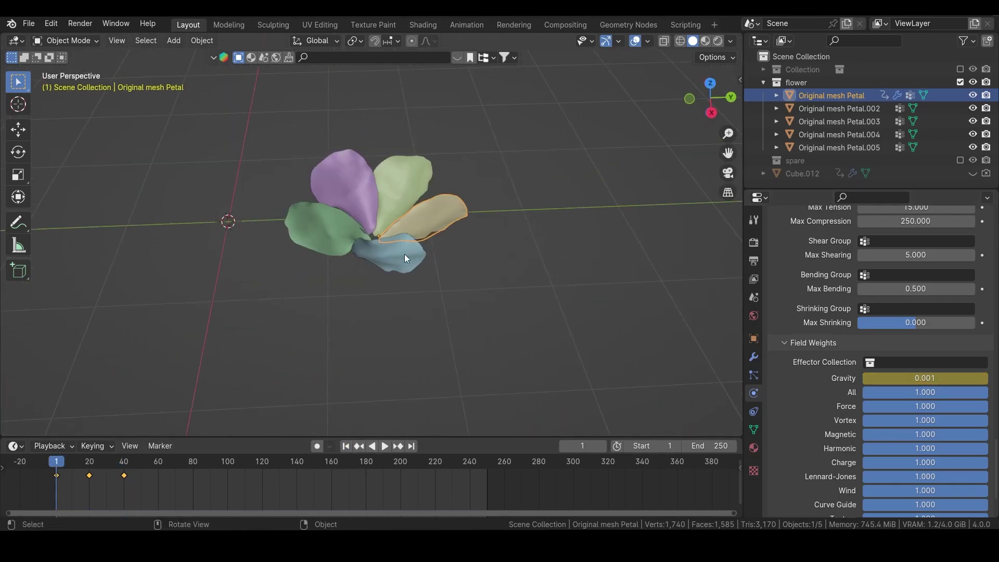
{"action": "key", "text": "space"}
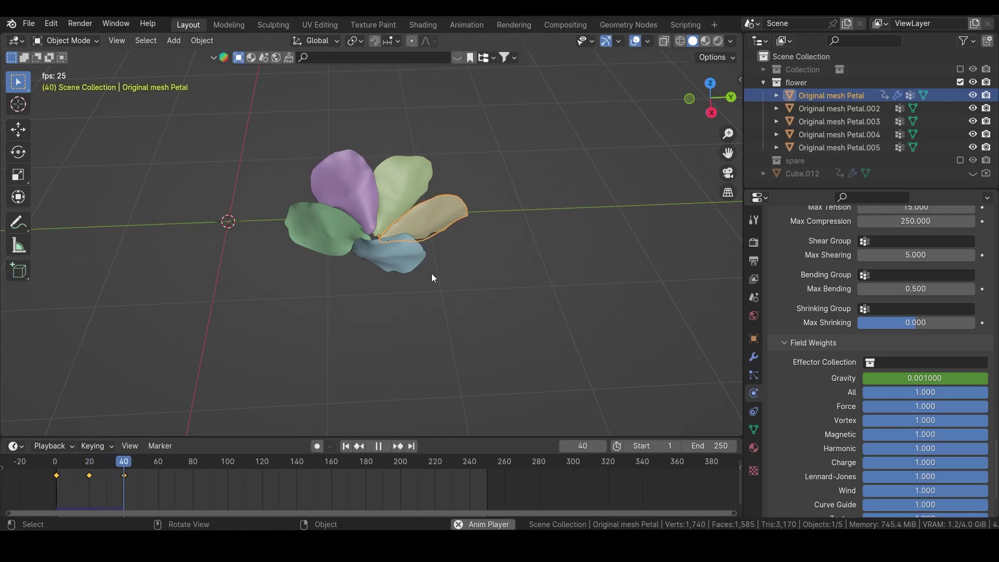
{"action": "middle_click_drag", "start_coordinate": [408, 283], "coordinate": [407, 257]}
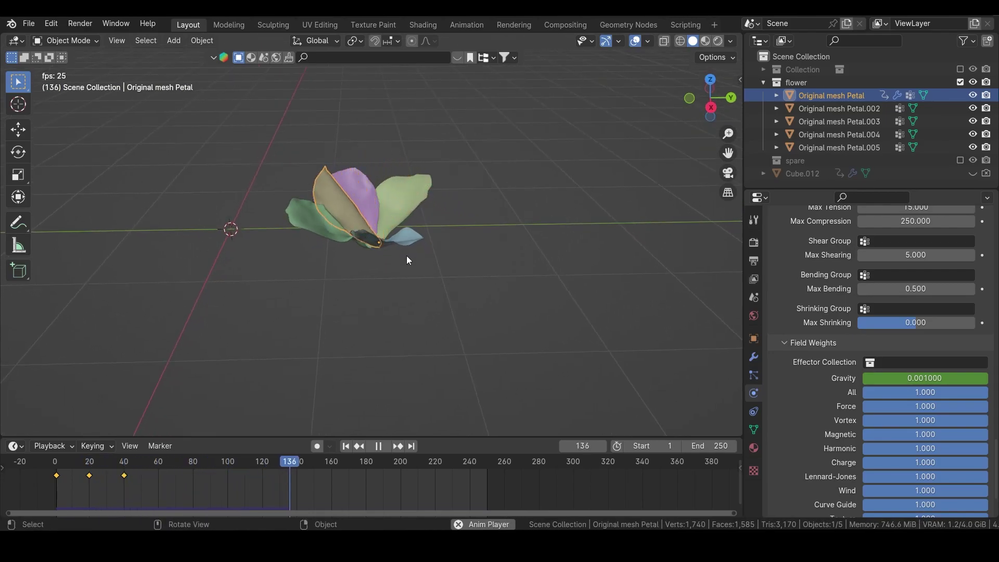
{"action": "key", "text": "space"}
{"action": "left_click", "coordinate": [345, 447]}
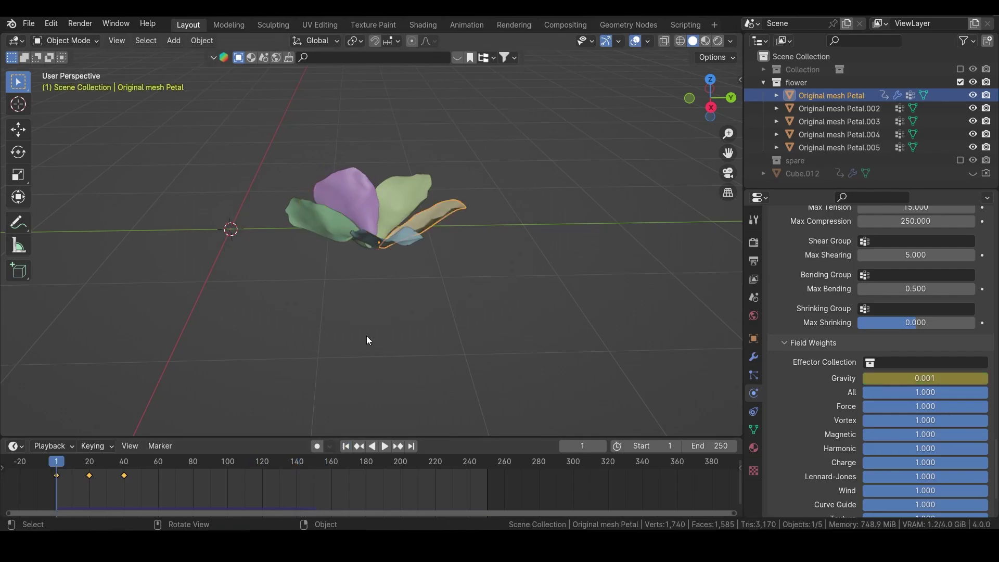
{"action": "middle_click_drag", "start_coordinate": [370, 248], "coordinate": [312, 383]}
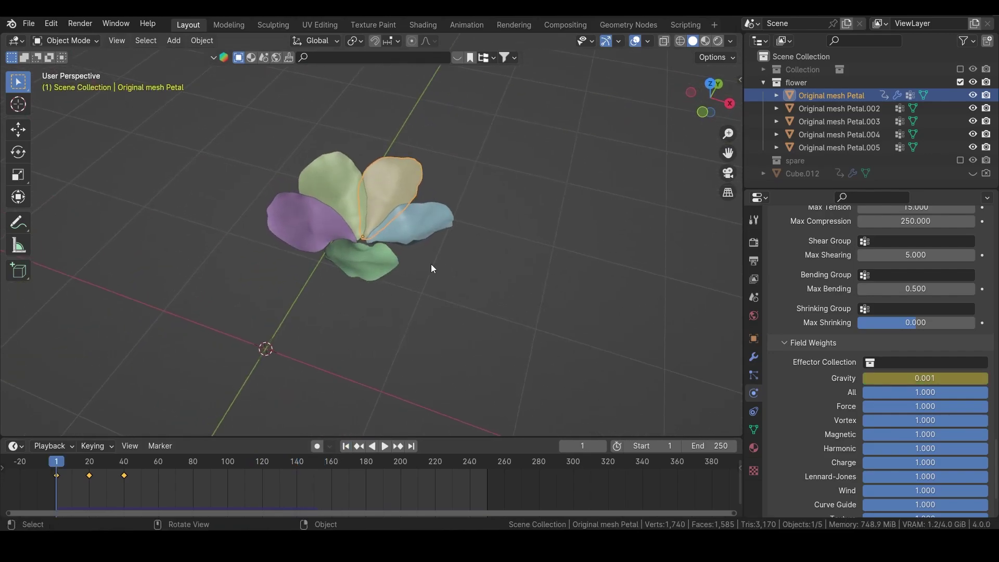
- Collapse the cloth settings and add Collision physics to the original petal with outer and inner softbody and cloth thickness of 0.001
{"action": "scroll", "coordinate": [810, 308], "scroll_direction": "up", "scroll_amount": 15}
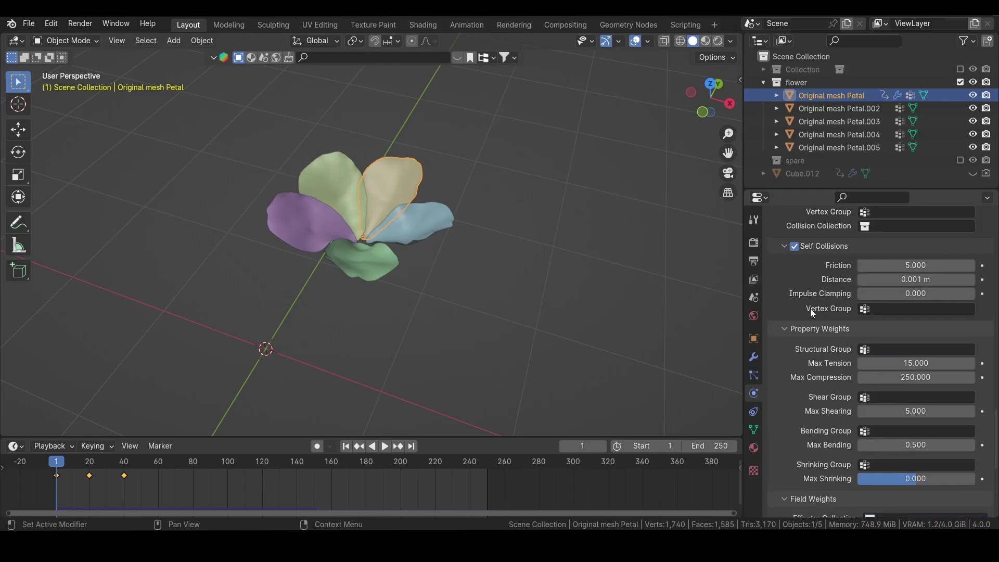
{"action": "scroll", "coordinate": [966, 373], "scroll_direction": "up", "scroll_amount": 15}
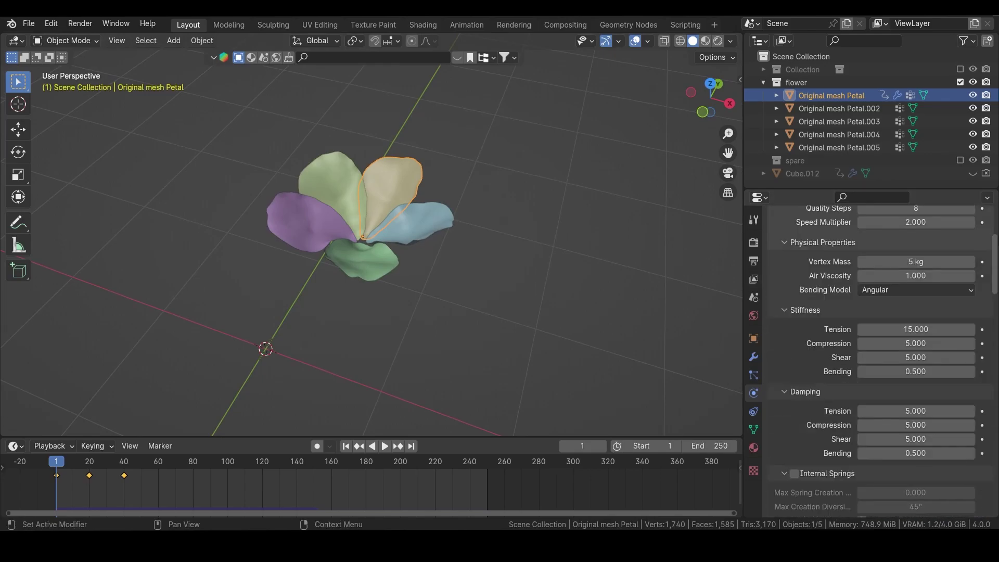
{"action": "left_click", "coordinate": [779, 304]}
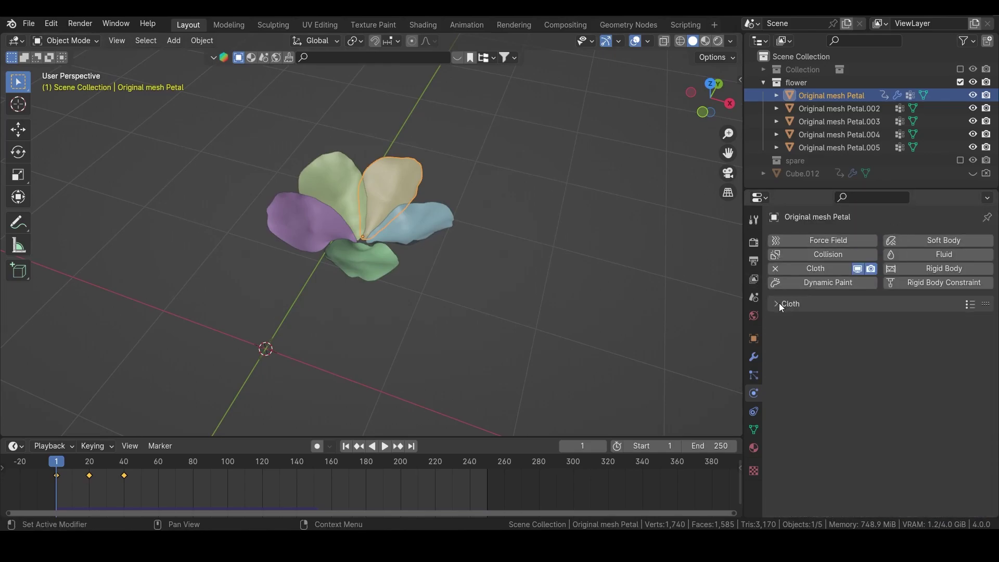
{"action": "left_click", "coordinate": [814, 255]}
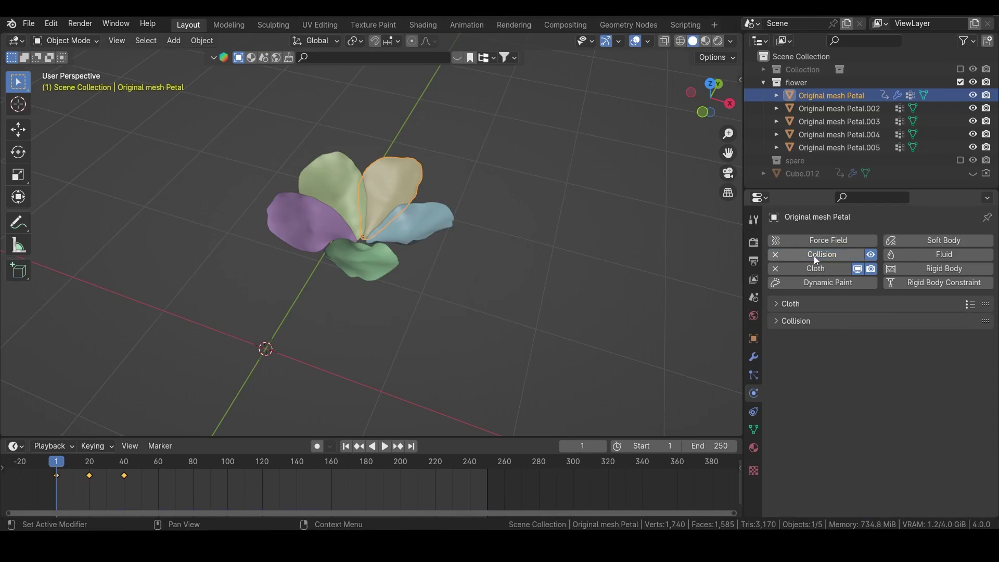
{"action": "left_click", "coordinate": [787, 321]}
{"action": "scroll", "coordinate": [835, 406], "scroll_direction": "down", "scroll_amount": 3}
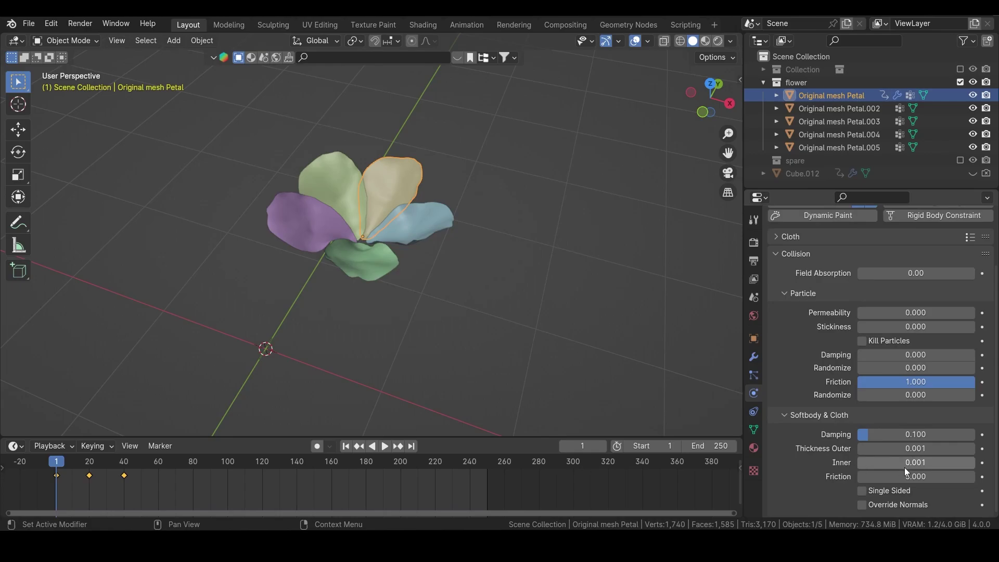
- Collapse the collision settings and copy the original petal's modifiers to the other four petals
{"action": "left_click", "coordinate": [779, 253]}
{"action": "middle_click_drag", "start_coordinate": [408, 261], "coordinate": [277, 184]}
{"action": "left_click_drag", "start_coordinate": [276, 184], "coordinate": [463, 336]}
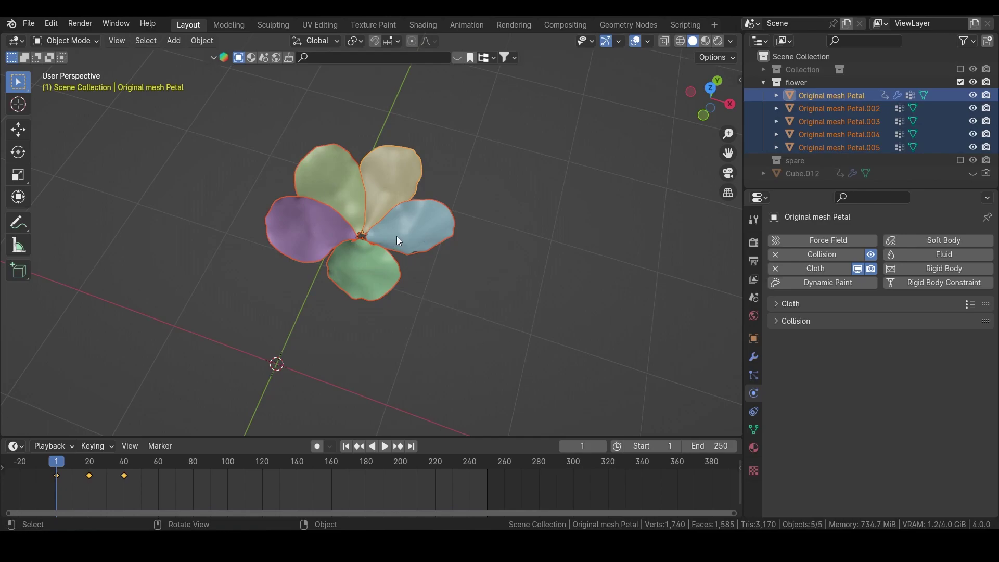
{"action": "key", "text": "F3"}
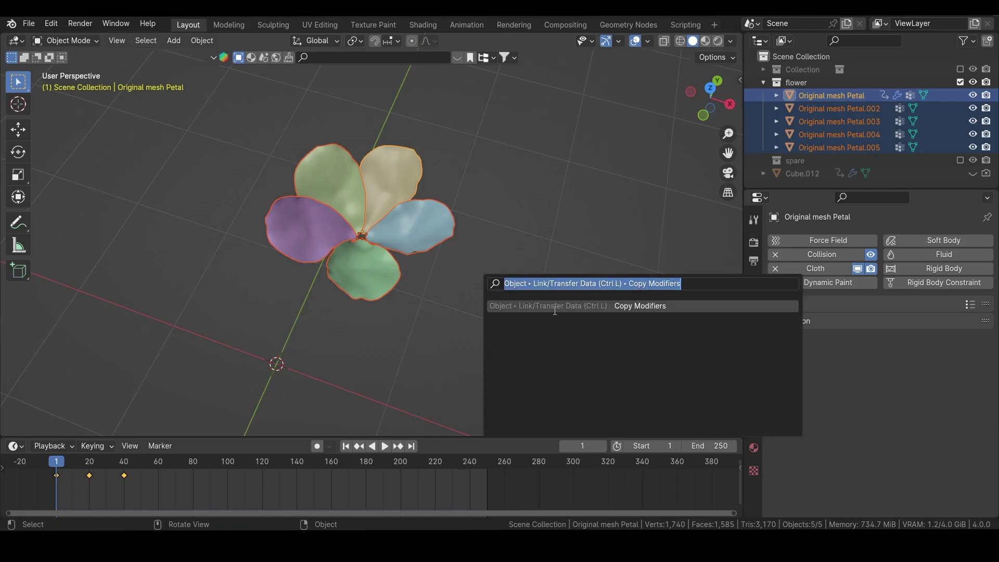
{"action": "left_click", "coordinate": [573, 306]}
- Add Collision physics to each of the four copied petals
{"action": "left_click", "coordinate": [421, 234]}
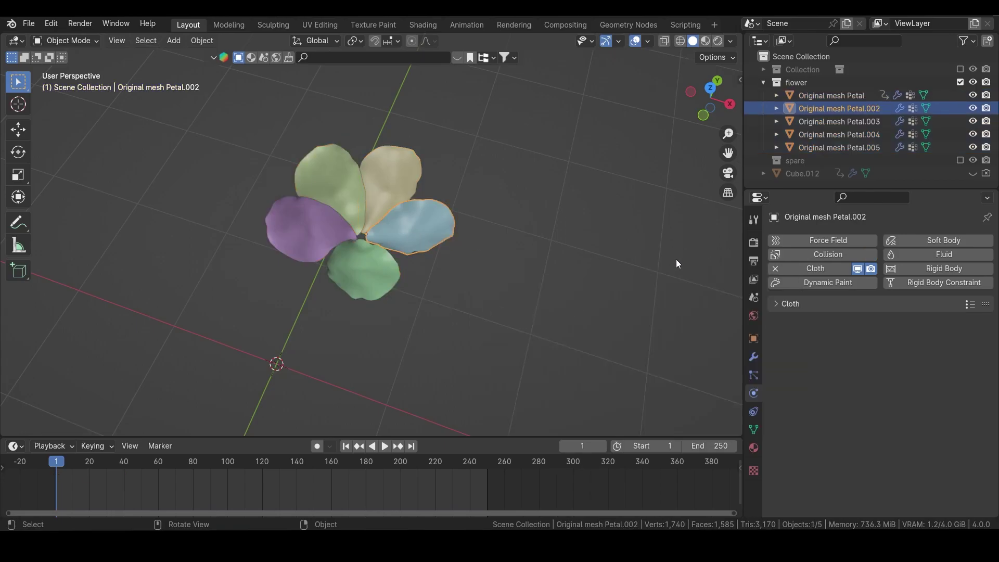
{"action": "left_click", "coordinate": [817, 254]}
{"action": "left_click", "coordinate": [377, 268]}
{"action": "left_click", "coordinate": [793, 252]}
{"action": "left_click", "coordinate": [331, 224]}
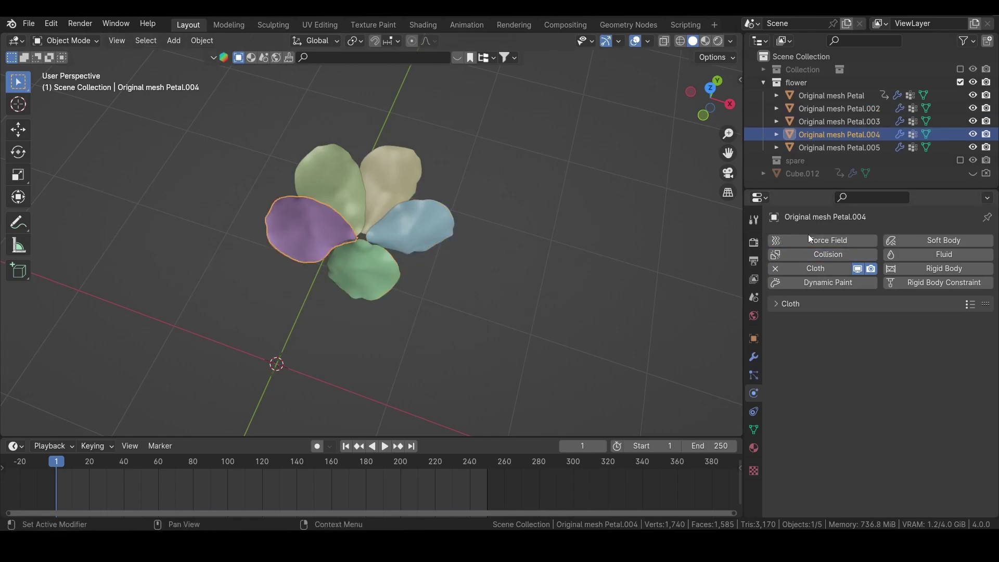
{"action": "left_click", "coordinate": [803, 254]}
{"action": "left_click", "coordinate": [316, 182]}
{"action": "left_click", "coordinate": [804, 254]}
- Keyframe the blue petal's cloth gravity field weight on frame 1, and at 0 on frame 20
{"action": "left_click", "coordinate": [403, 190]}
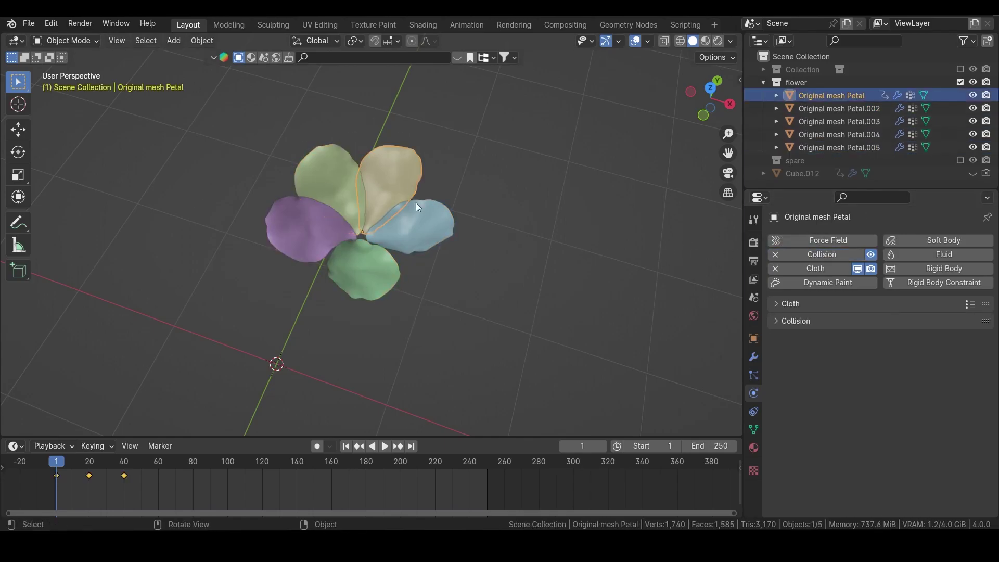
{"action": "left_click", "coordinate": [429, 230]}
{"action": "scroll", "coordinate": [817, 364], "scroll_direction": "down", "scroll_amount": 20}
{"action": "key", "text": "i"}
{"action": "left_click_drag", "start_coordinate": [86, 464], "coordinate": [90, 464]}
{"action": "double_click", "coordinate": [901, 289]}
{"action": "type", "text": "0"}
{"action": "key", "text": "Return"}
{"action": "key", "text": "i"}
- Keyframe the blue petal's cloth gravity field weight at -0.005 on frame 40
{"action": "left_click", "coordinate": [124, 463]}
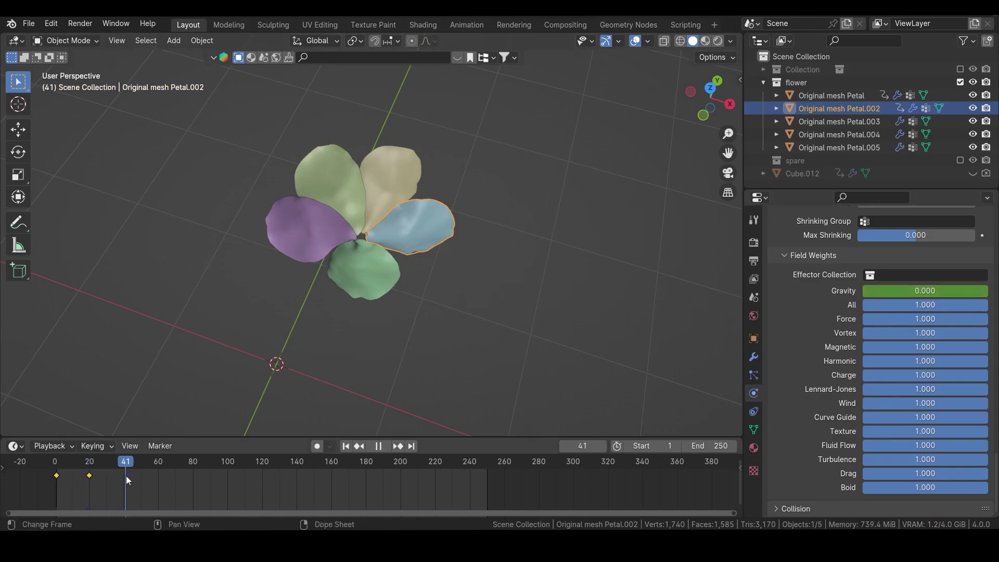
{"action": "double_click", "coordinate": [921, 290]}
{"action": "type", "text": "-.005"}
{"action": "key", "text": "Return"}
{"action": "double_click", "coordinate": [921, 287]}
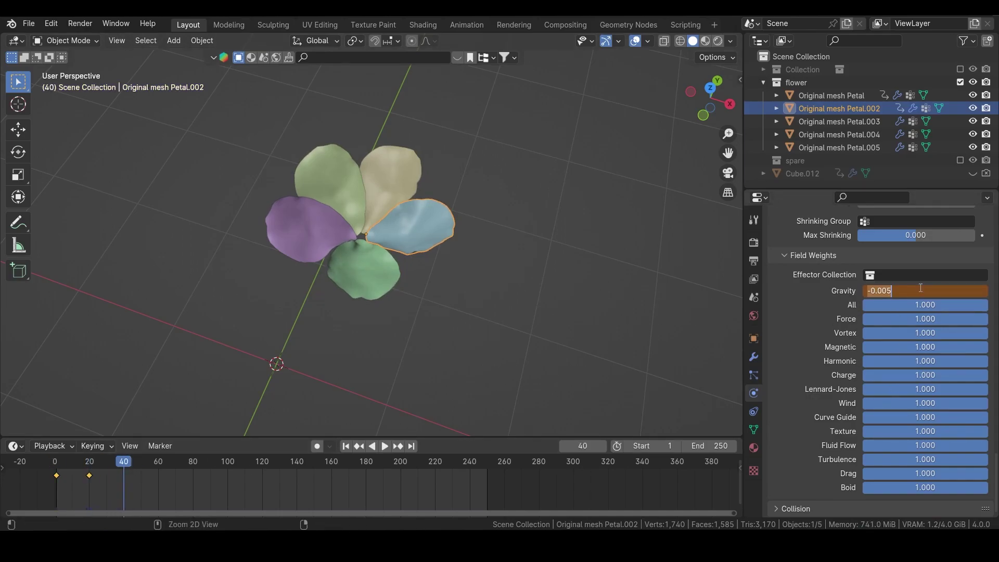
{"action": "key", "text": "Return"}
{"action": "key", "text": "i"}
- Keyframe the bright green petal's cloth gravity field weight on frame 1, and at 0 on frame 20
{"action": "left_click", "coordinate": [346, 446]}
{"action": "left_click", "coordinate": [364, 271]}
{"action": "key", "text": "i"}
{"action": "left_click", "coordinate": [90, 463]}
{"action": "double_click", "coordinate": [914, 292]}
{"action": "type", "text": "0"}
{"action": "key", "text": "Return"}
{"action": "key", "text": "i"}
- Keyframe the bright green petal's cloth gravity field weight at -0.005 on frame 40
{"action": "left_click", "coordinate": [124, 465]}
{"action": "double_click", "coordinate": [921, 289]}
{"action": "type", "text": "-.005"}
{"action": "key", "text": "Return"}
{"action": "key", "text": "i"}
- Keyframe the purple petal's cloth gravity field weight on frame 1, and at 0 on frame 20
{"action": "left_click", "coordinate": [307, 241]}
{"action": "left_click", "coordinate": [346, 446]}
{"action": "key", "text": "i"}
{"action": "left_click_drag", "start_coordinate": [84, 467], "coordinate": [90, 465]}
{"action": "double_click", "coordinate": [928, 288]}
{"action": "type", "text": "0"}
{"action": "key", "text": "Return"}
{"action": "key", "text": "i"}
- Keyframe the purple petal's cloth gravity field weight at -0.005 on frame 40
{"action": "left_click", "coordinate": [124, 463]}
{"action": "double_click", "coordinate": [920, 290]}
{"action": "type", "text": "-.005"}
{"action": "key", "text": "Return"}
{"action": "key", "text": "i"}
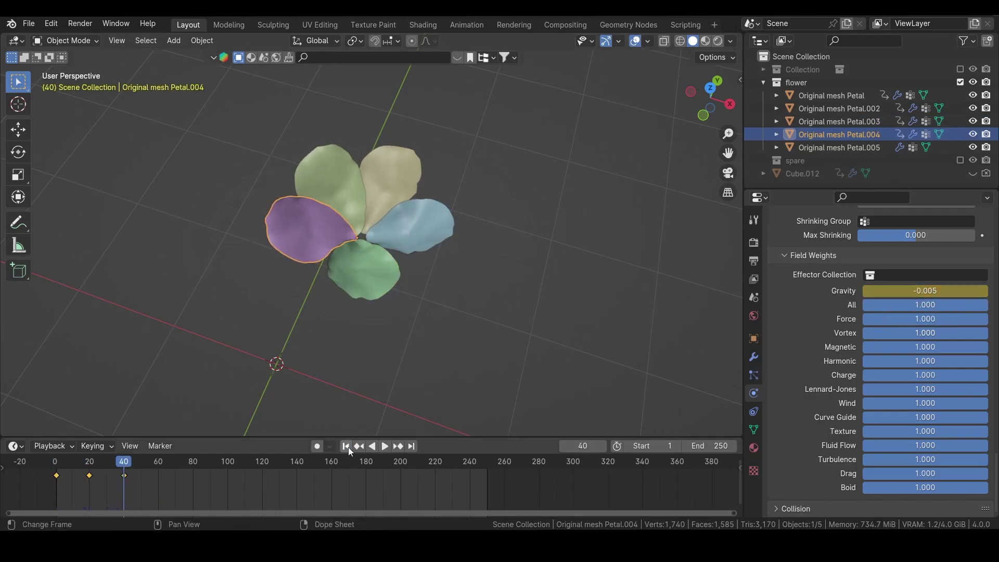
- Keyframe the olive green petal's cloth gravity field weight on frame 1, and at 0 on frame 20
{"action": "left_click", "coordinate": [346, 447]}
{"action": "left_click", "coordinate": [330, 196]}
{"action": "key", "text": "i"}
{"action": "left_click_drag", "start_coordinate": [86, 467], "coordinate": [89, 468]}
{"action": "double_click", "coordinate": [899, 292]}
{"action": "type", "text": "0"}
{"action": "key", "text": "Return"}
{"action": "key", "text": "i"}
- Keyframe the olive green petal's cloth gravity field weight at -0.005 on frame 40
{"action": "left_click", "coordinate": [123, 463]}
{"action": "double_click", "coordinate": [911, 290]}
{"action": "type", "text": "-.005"}
{"action": "key", "text": "Return"}
{"action": "key", "text": "i"}
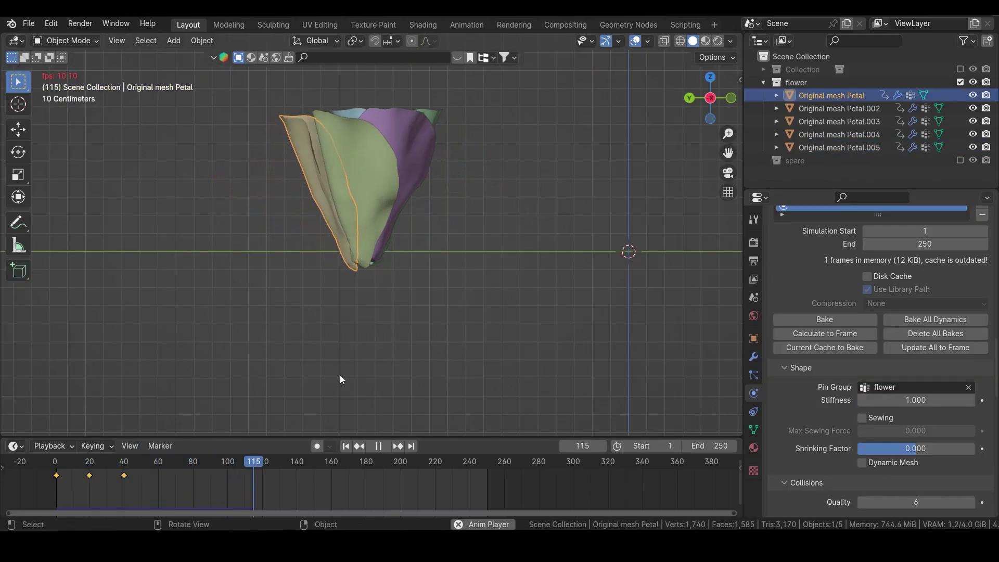
- Watch the cloth simulation play on all five petals, then stop it and return to the first frame
{"action": "middle_click_drag", "start_coordinate": [393, 224], "coordinate": [407, 306], "text": "shift"}
{"action": "key", "text": "Escape"}
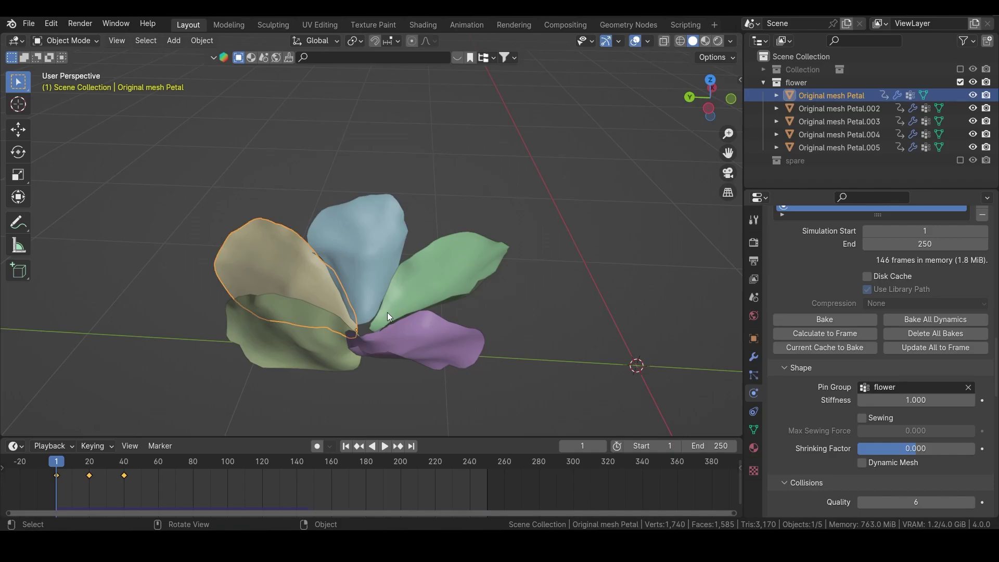
{"action": "mouse_move", "coordinate": [379, 320]}
{"action": "middle_mouse_down"}
{"action": "mouse_move", "coordinate": [389, 304]}
{"action": "mouse_move", "coordinate": [379, 319]}
{"action": "middle_mouse_up"}
- Add a cube and move it over the flower's centre in the top view
{"action": "key", "text": "shift+a"}
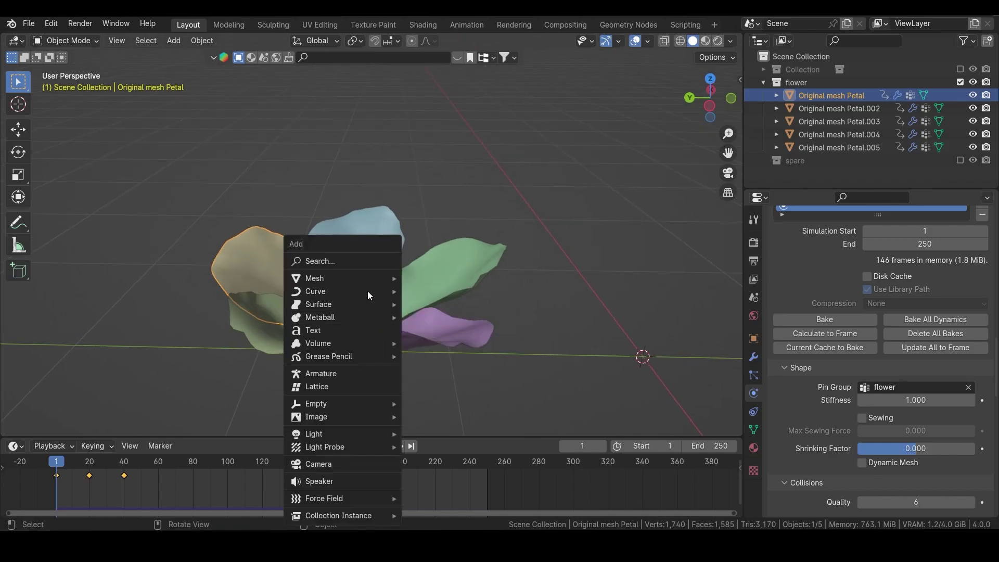
{"action": "mouse_move", "coordinate": [365, 279]}
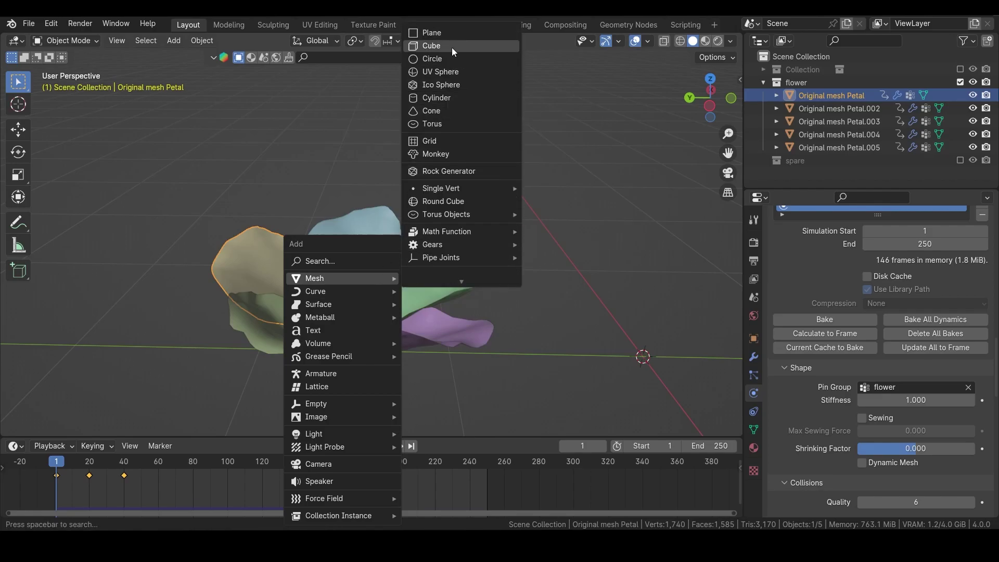
{"action": "left_click", "coordinate": [452, 47]}
{"action": "scroll", "coordinate": [431, 238], "scroll_direction": "down", "scroll_amount": 3}
{"action": "key", "text": "grave"}
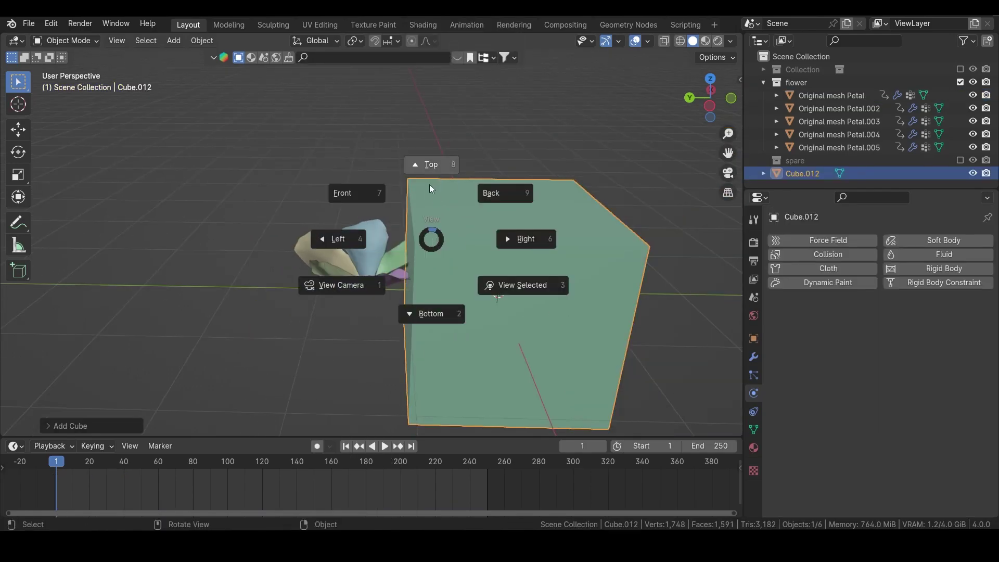
{"action": "left_click", "coordinate": [429, 179]}
{"action": "key", "text": "g"}
{"action": "left_click", "coordinate": [364, 352]}
{"action": "key", "text": "g"}
{"action": "left_click", "coordinate": [353, 231]}
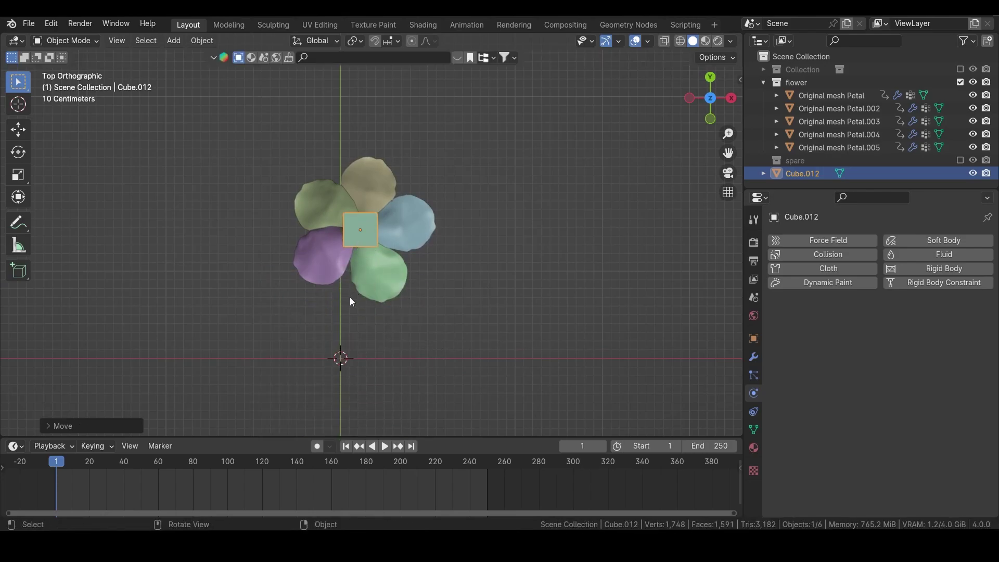
- Raise the cube along Z in the left view so it sits above the flower's base between the petals
{"action": "key", "text": "grave"}
{"action": "left_click", "coordinate": [261, 292]}
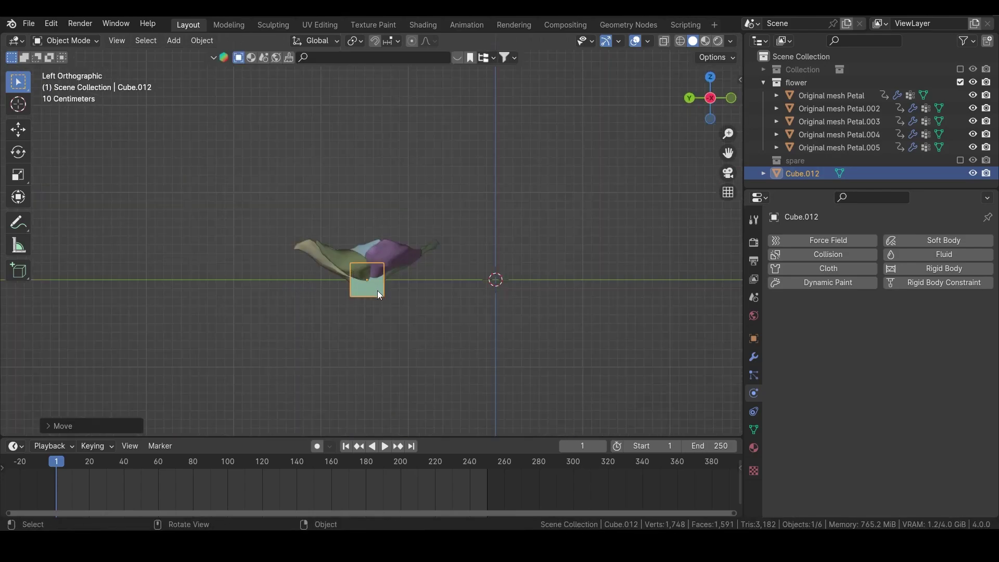
{"action": "key", "text": "g"}
{"action": "key", "text": "z"}
{"action": "left_click", "coordinate": [379, 245]}
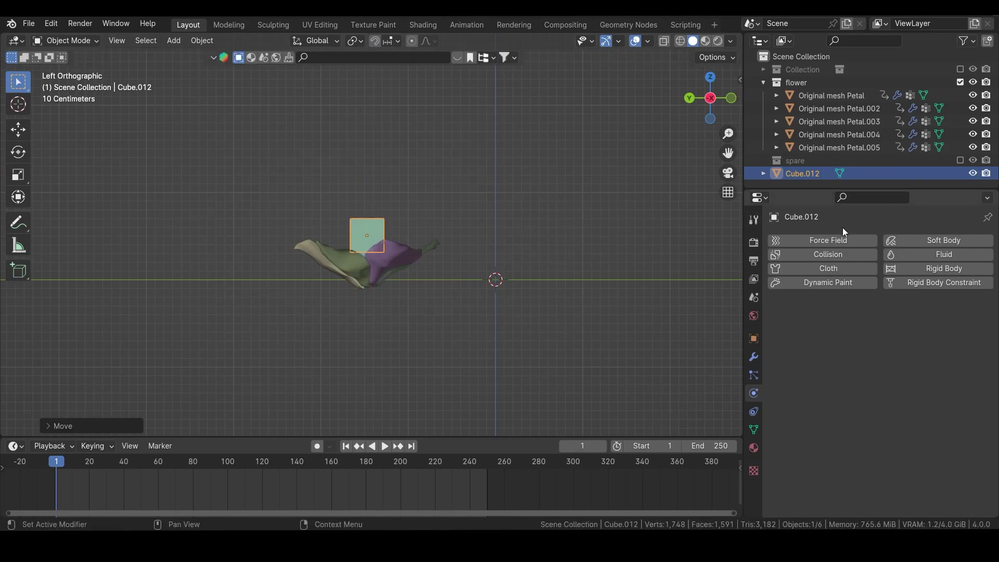
- Add a Subdivision Surface modifier to the cube with viewport and render levels of 3
{"action": "left_click", "coordinate": [753, 357]}
{"action": "left_click", "coordinate": [869, 241]}
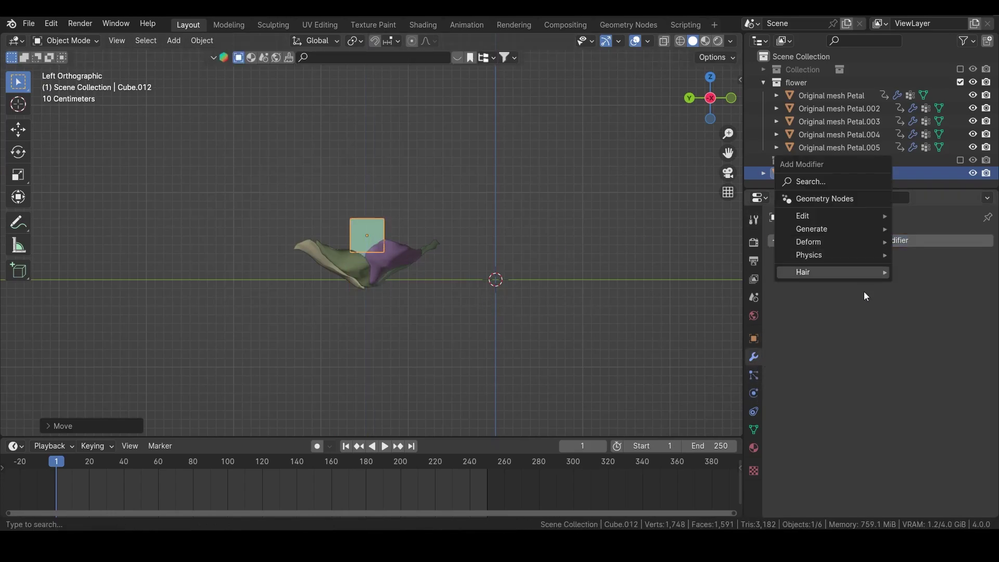
{"action": "mouse_move", "coordinate": [832, 232]}
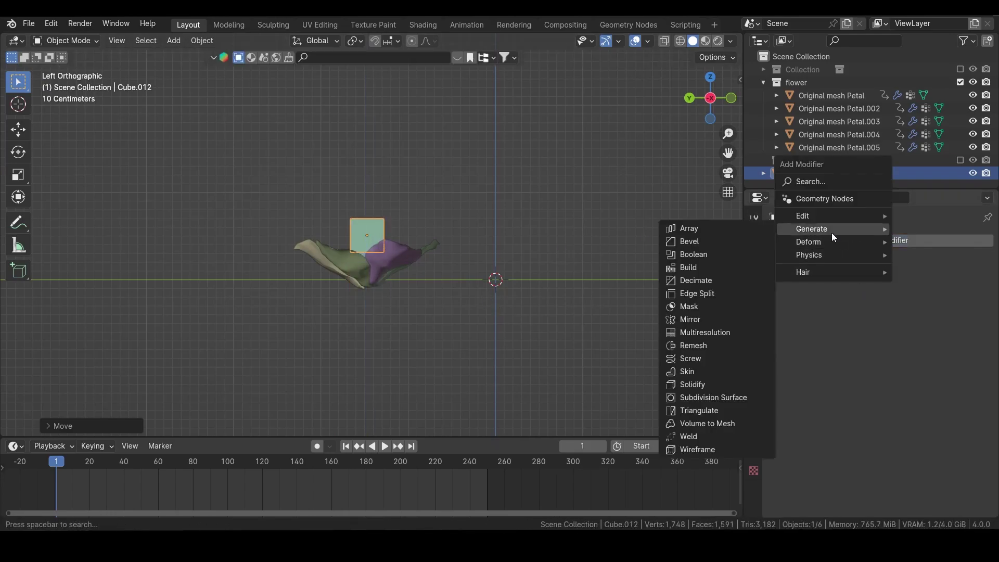
{"action": "left_click", "coordinate": [723, 399]}
{"action": "left_click", "coordinate": [971, 296]}
{"action": "left_click", "coordinate": [972, 296]}
{"action": "left_click", "coordinate": [973, 309]}
- Stretch the rounded cube along Z into an egg shape and lower it partly between the petals
{"action": "scroll", "coordinate": [338, 271], "scroll_direction": "up", "scroll_amount": 4}
{"action": "key", "text": "s"}
{"action": "key", "text": "z"}
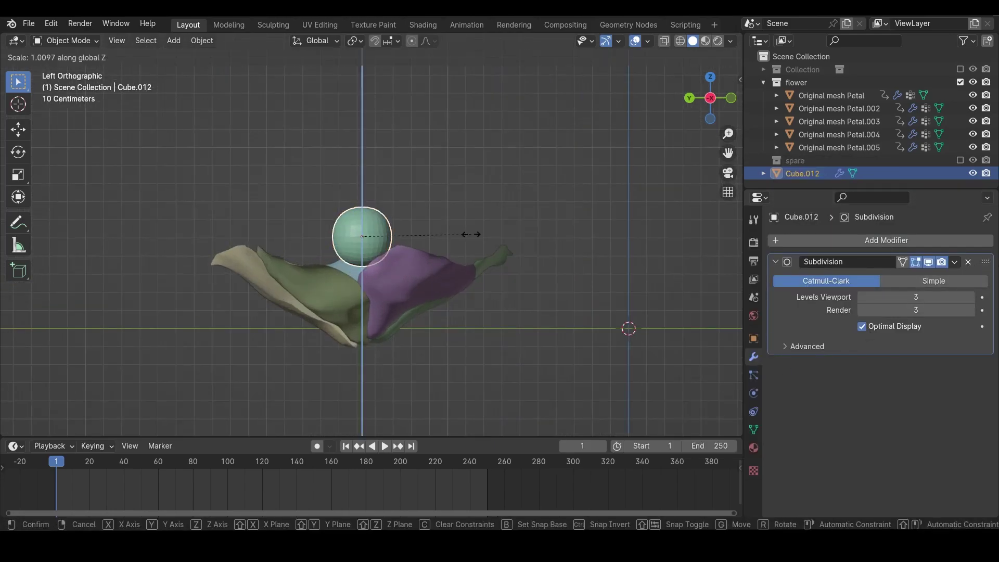
{"action": "left_click", "coordinate": [494, 233]}
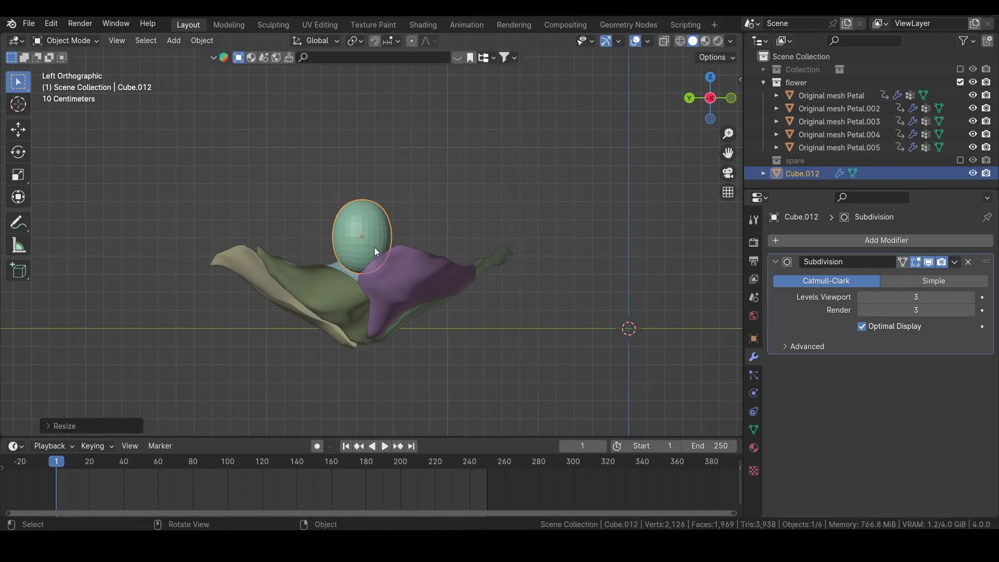
{"action": "key", "text": "g"}
{"action": "key", "text": "z"}
{"action": "left_click", "coordinate": [370, 270]}
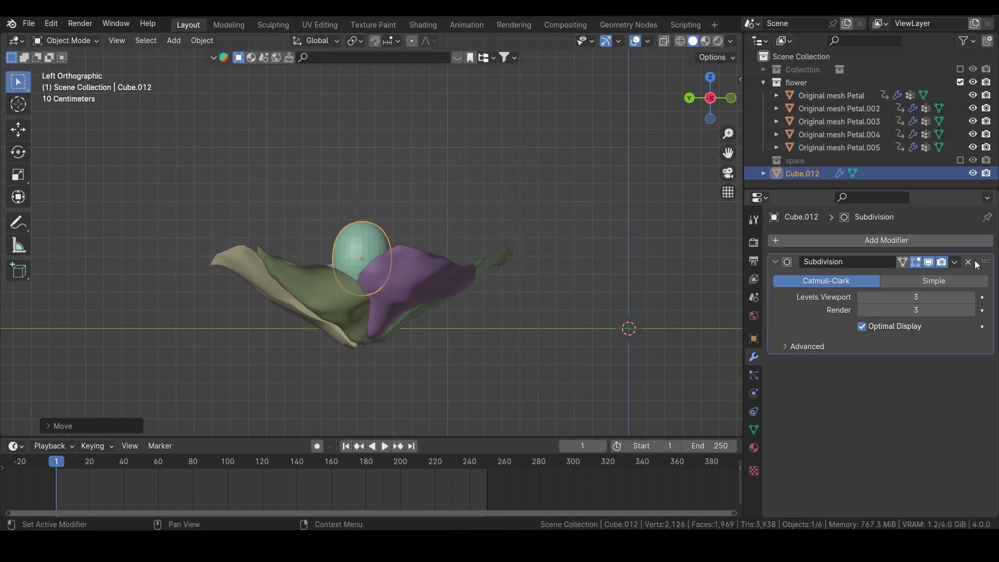
- Apply the egg's Subdivision modifier and shade the egg smooth
{"action": "left_click", "coordinate": [955, 262]}
{"action": "left_click", "coordinate": [932, 285]}
{"action": "right_click", "coordinate": [376, 238]}
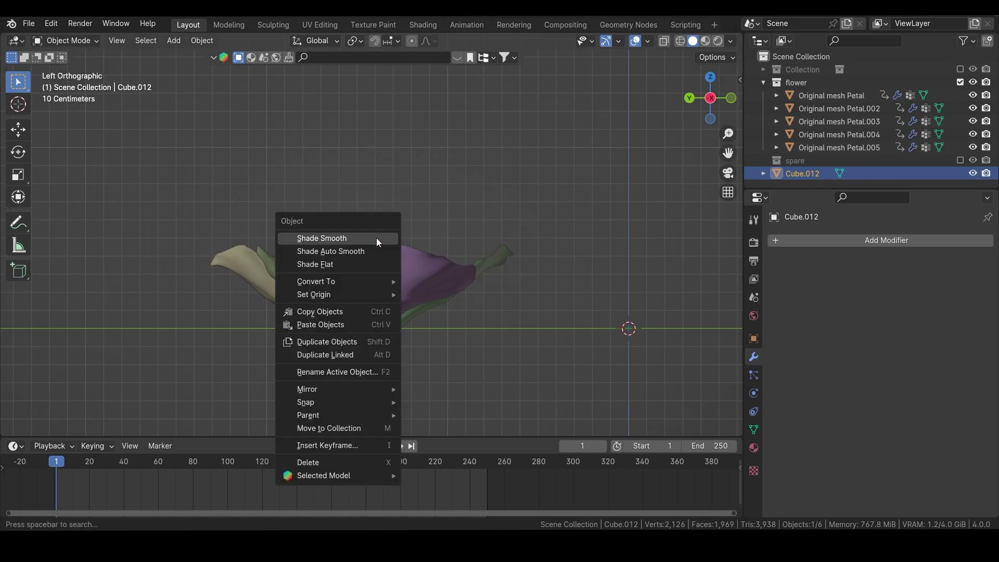
{"action": "left_click", "coordinate": [377, 239]}
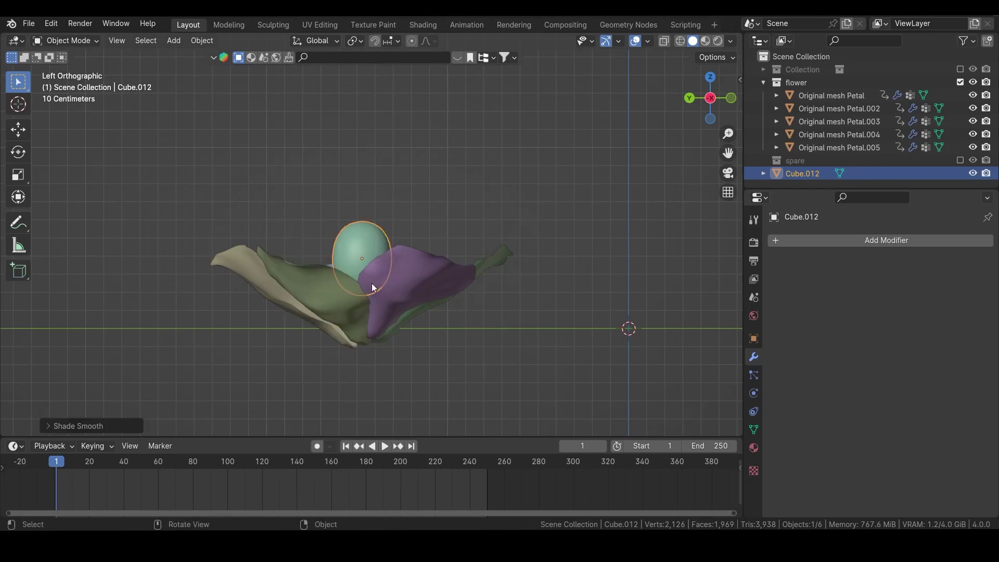
- Add Collision and Force Field physics to the egg
{"action": "left_click", "coordinate": [754, 394]}
{"action": "left_click", "coordinate": [823, 251]}
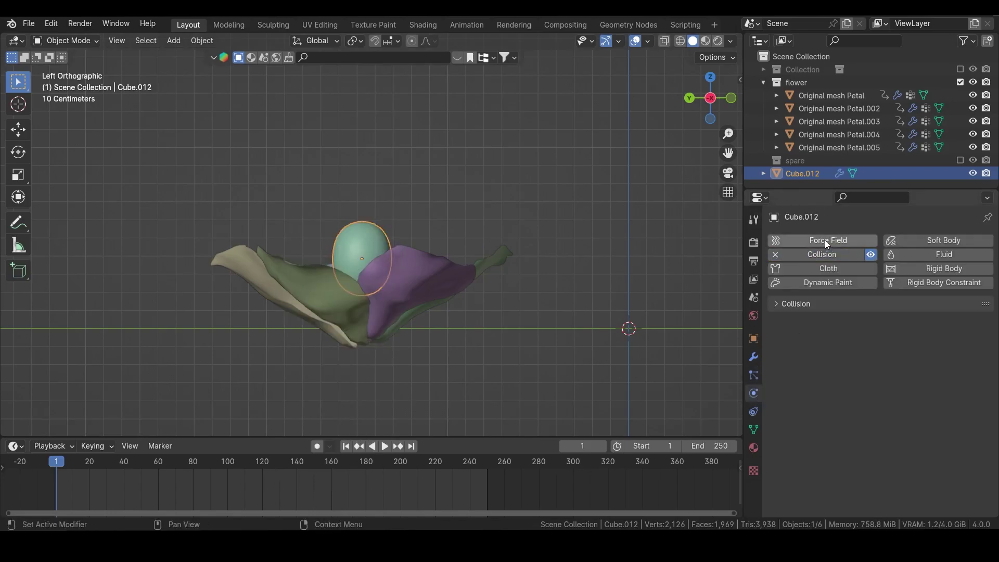
{"action": "left_click", "coordinate": [826, 239]}
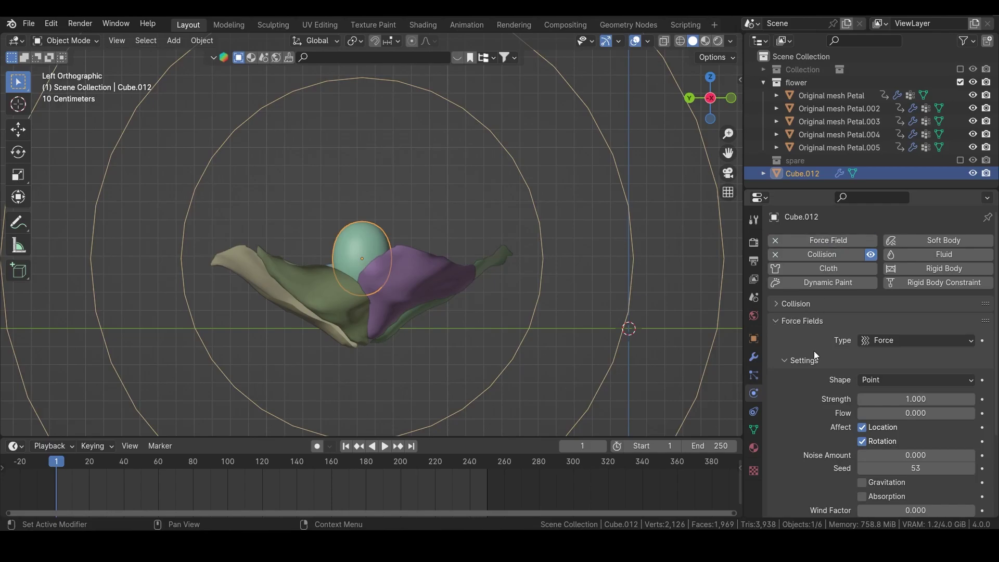
- Keyframe the egg's force field strength at 0 on frame 1
{"action": "scroll", "coordinate": [814, 351], "scroll_direction": "down", "scroll_amount": 5}
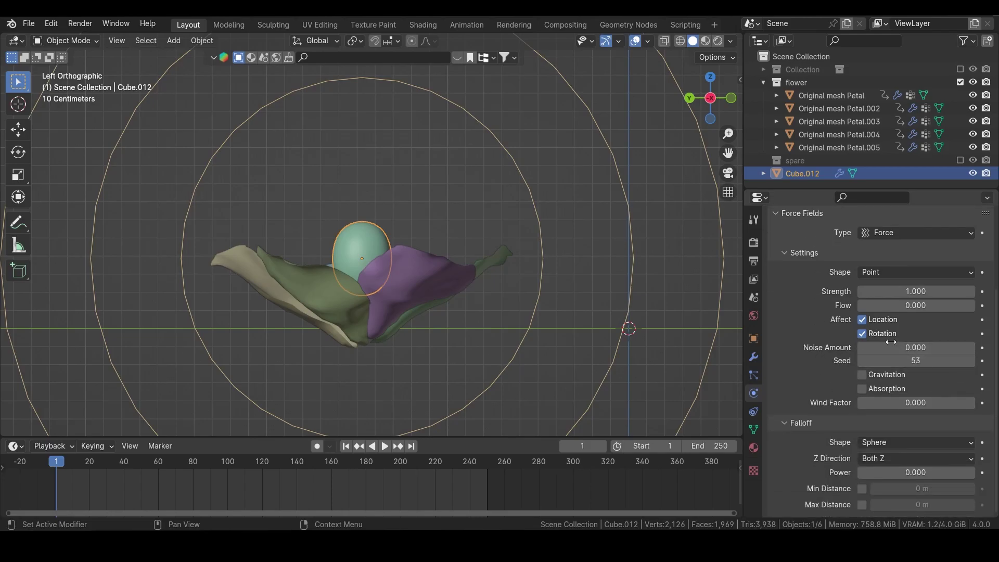
{"action": "left_click", "coordinate": [924, 292]}
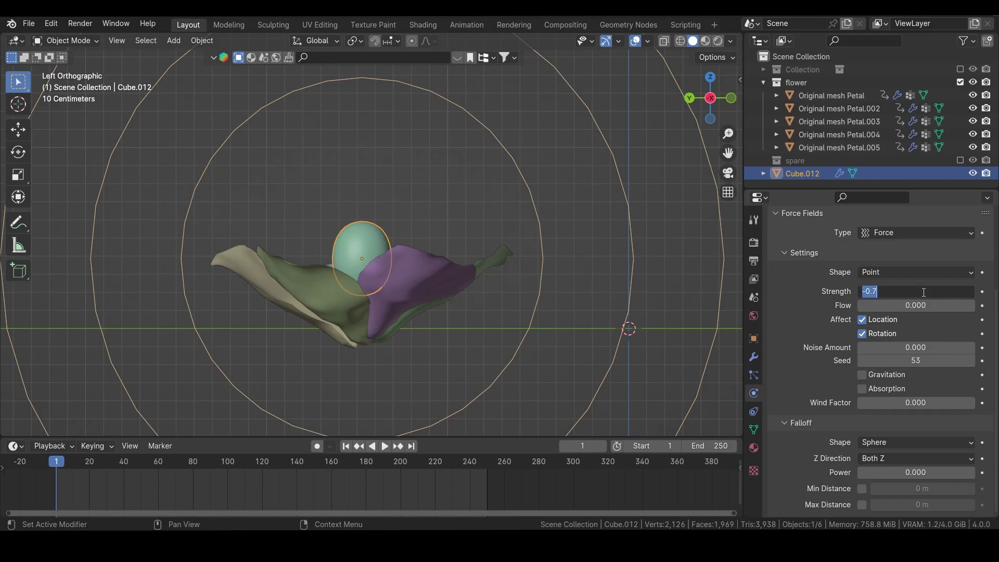
{"action": "type", "text": "0"}
{"action": "key", "text": "Return"}
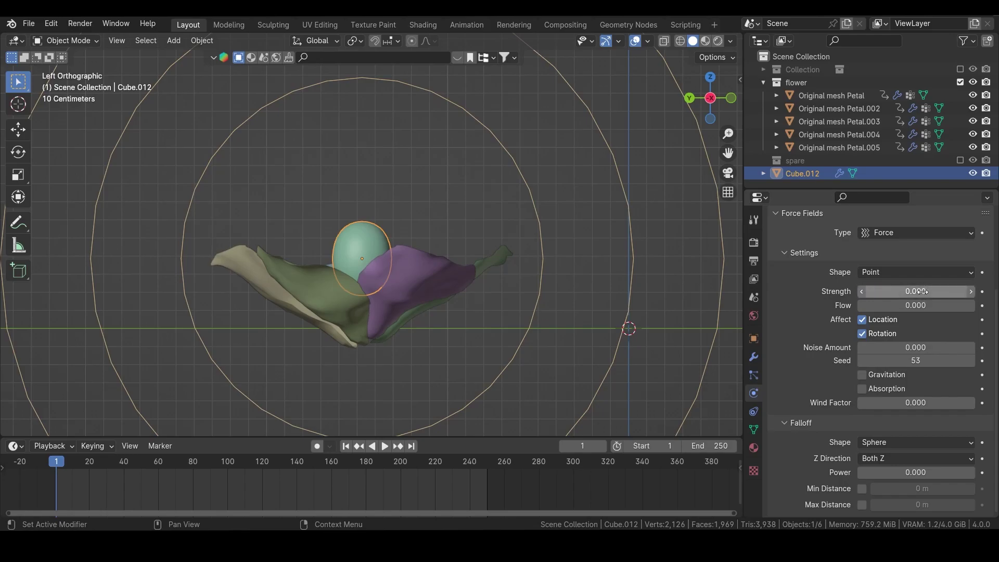
{"action": "key", "text": "i"}
- Keyframe the egg's force field strength at 5 on frame 40
{"action": "mouse_move", "coordinate": [110, 460]}
{"action": "left_mouse_down"}
{"action": "mouse_move", "coordinate": [140, 471]}
{"action": "mouse_move", "coordinate": [124, 473]}
{"action": "left_mouse_up"}
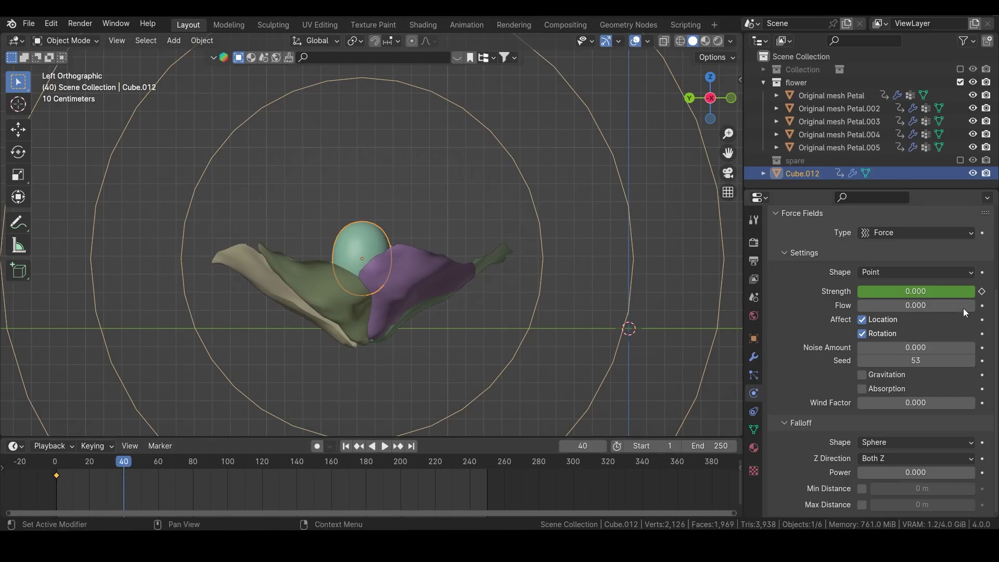
{"action": "left_click", "coordinate": [939, 292]}
{"action": "type", "text": "5"}
{"action": "key", "text": "Return"}
{"action": "left_click", "coordinate": [982, 291]}
- Keyframe the egg's force field strength at -50 on frame 50
{"action": "left_click_drag", "start_coordinate": [70, 460], "coordinate": [142, 469]}
{"action": "key", "text": "Left"}
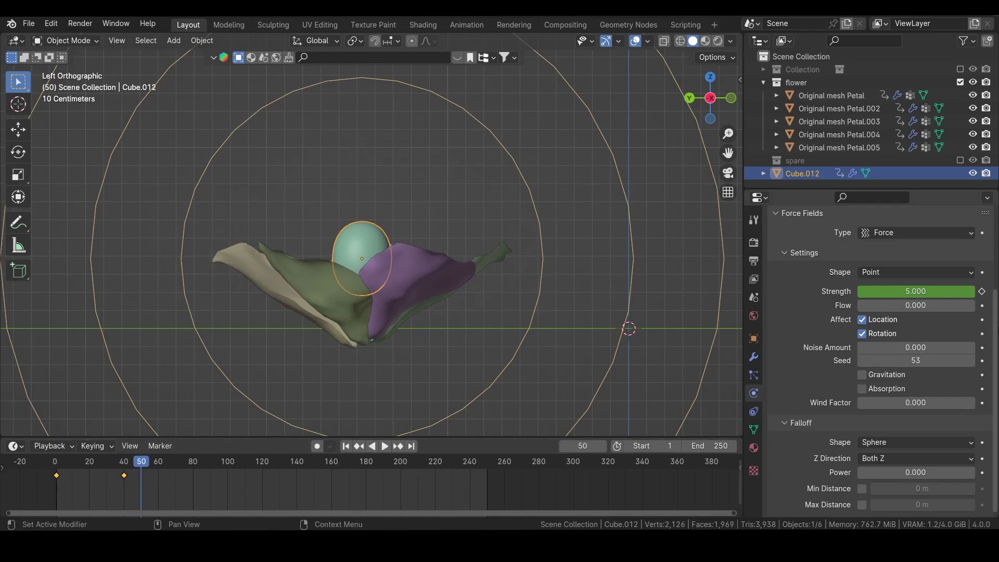
{"action": "left_click", "coordinate": [911, 293]}
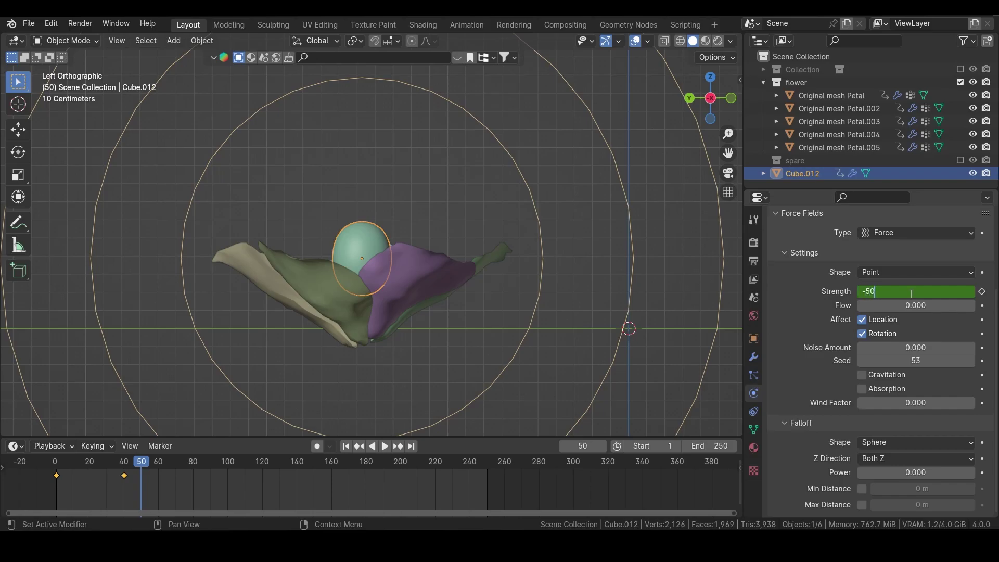
{"action": "key", "text": "Return"}
{"action": "key", "text": "i"}
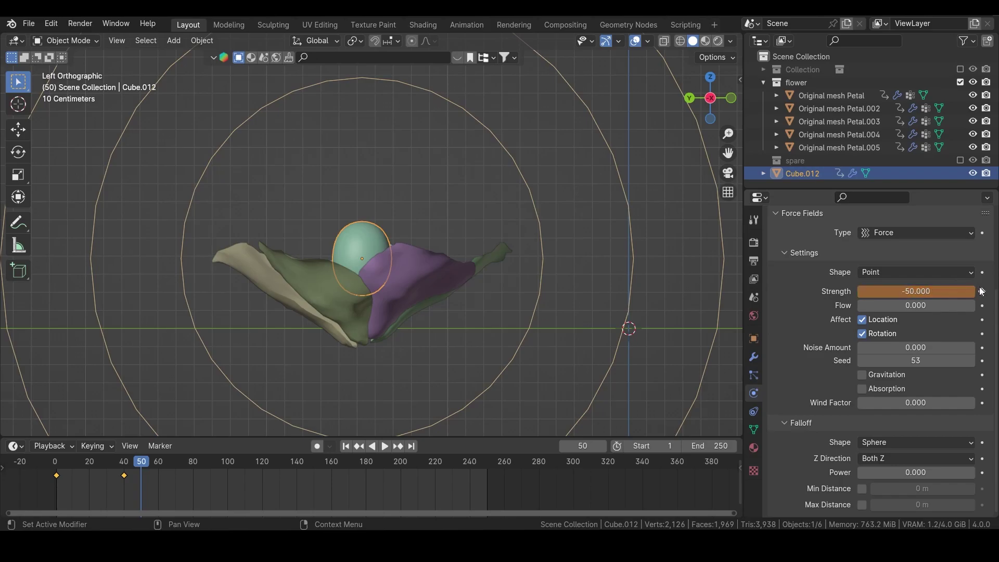
- Keyframe the egg's force field strength at -300 on frame 90
{"action": "key", "text": "space"}
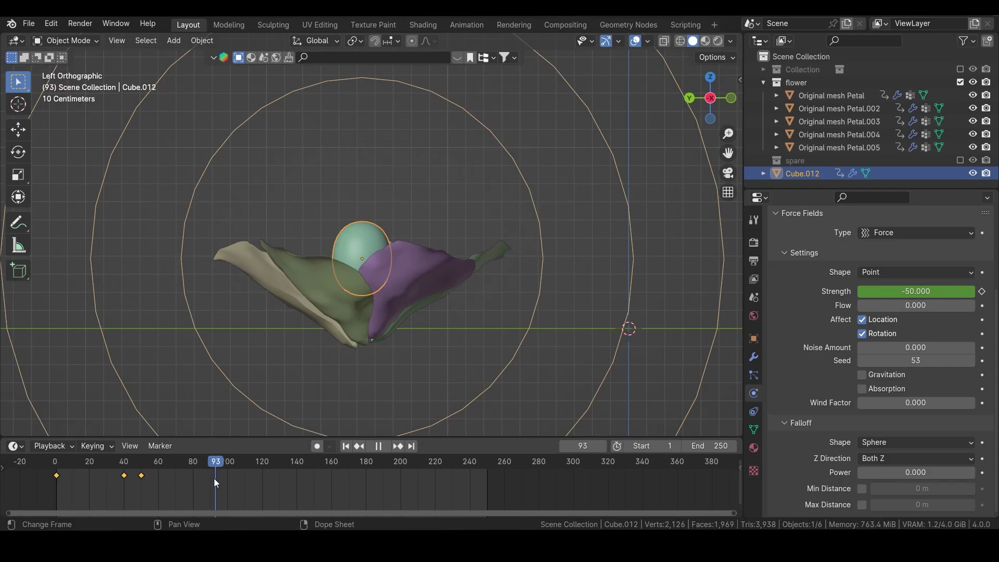
{"action": "left_click_drag", "start_coordinate": [211, 480], "coordinate": [211, 480]}
{"action": "key", "text": "space"}
{"action": "left_click", "coordinate": [924, 291]}
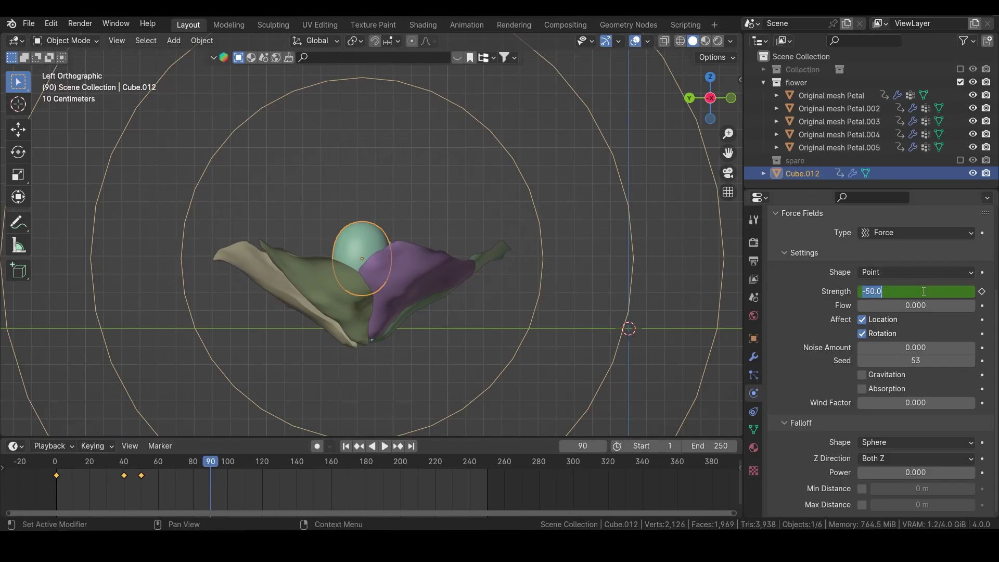
{"action": "type", "text": "-30"}
{"action": "key", "text": "Return"}
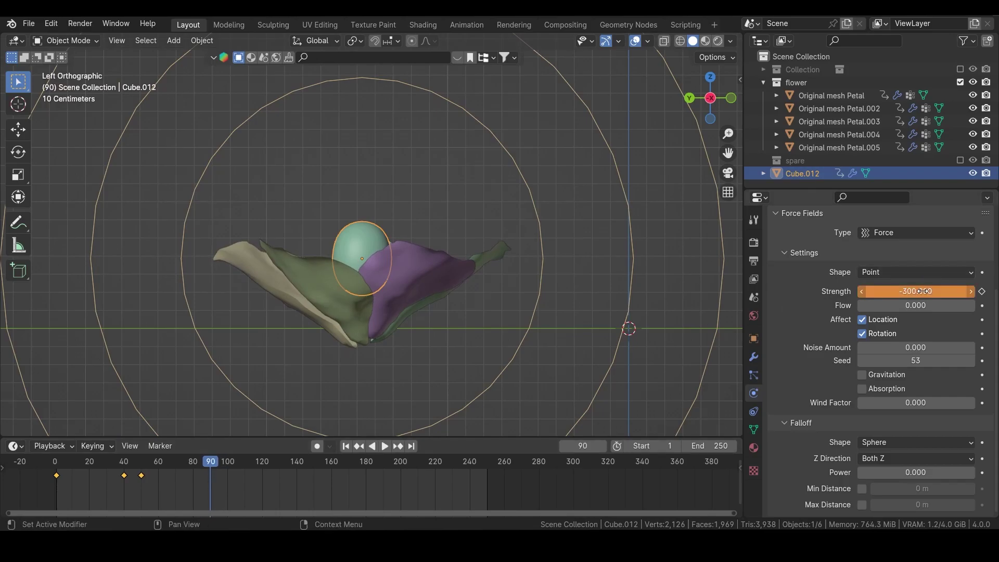
{"action": "left_click", "coordinate": [982, 291]}
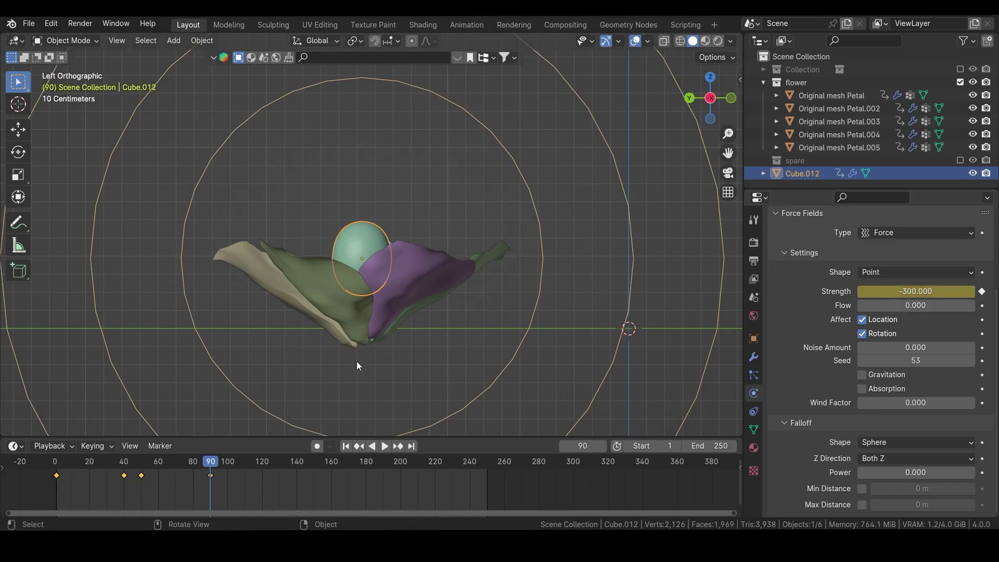
- Play the petal simulation from frame 1, then view the flower from above and look through the available export formats
{"action": "left_click", "coordinate": [346, 446]}
{"action": "key", "text": "space"}
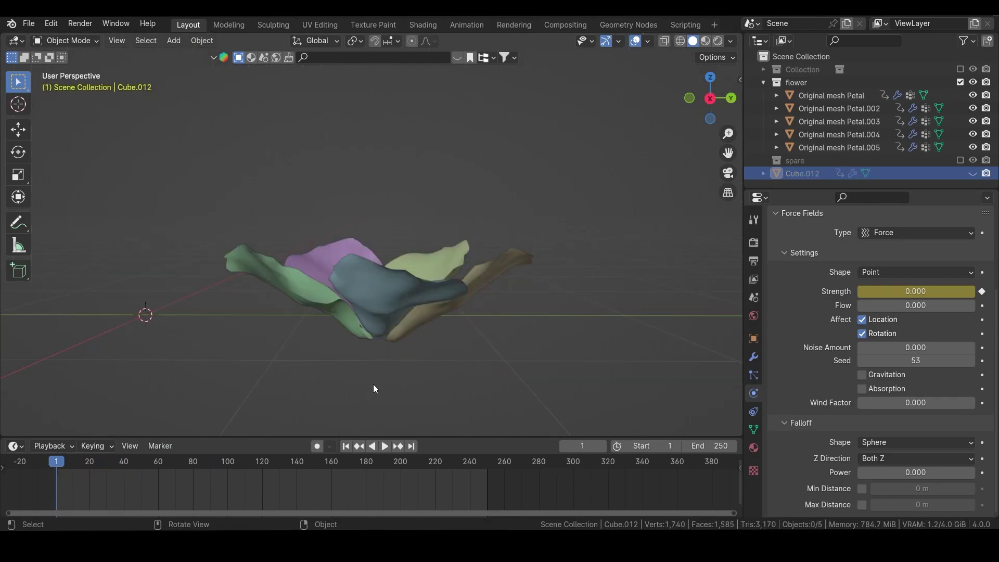
{"action": "middle_click_drag", "start_coordinate": [562, 429], "coordinate": [382, 335]}
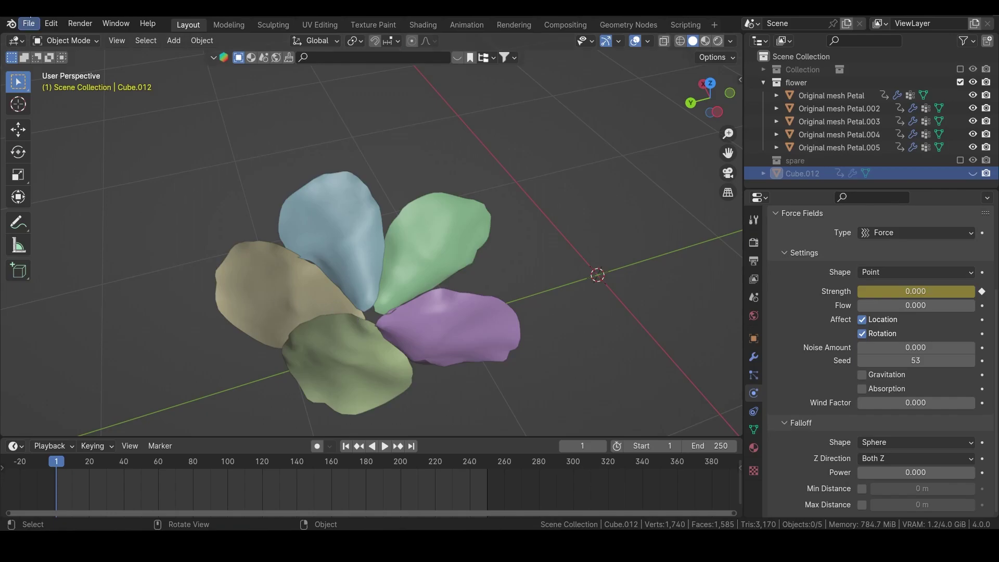
{"action": "left_click", "coordinate": [29, 23]}
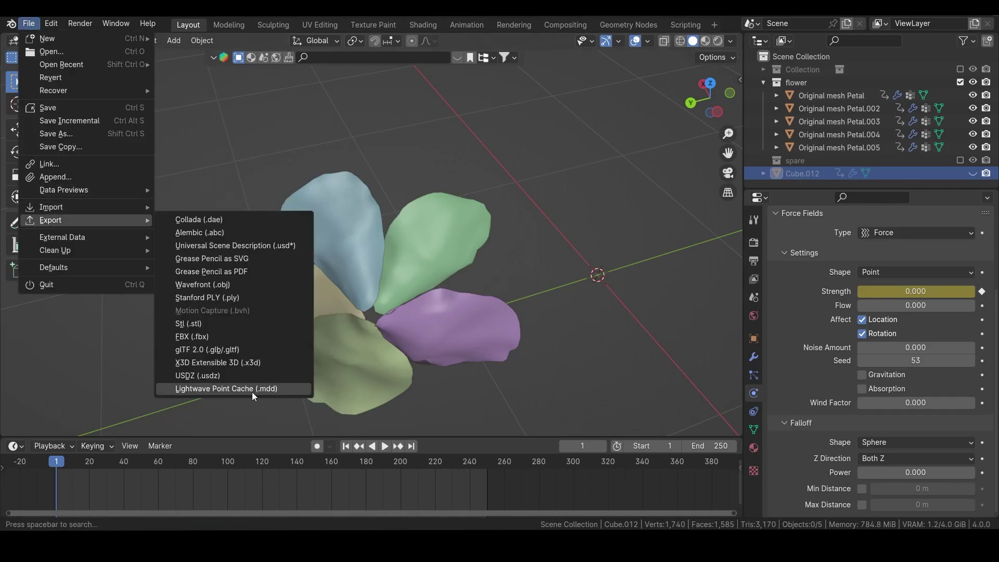
{"action": "middle_click_drag", "start_coordinate": [661, 223], "coordinate": [470, 252]}
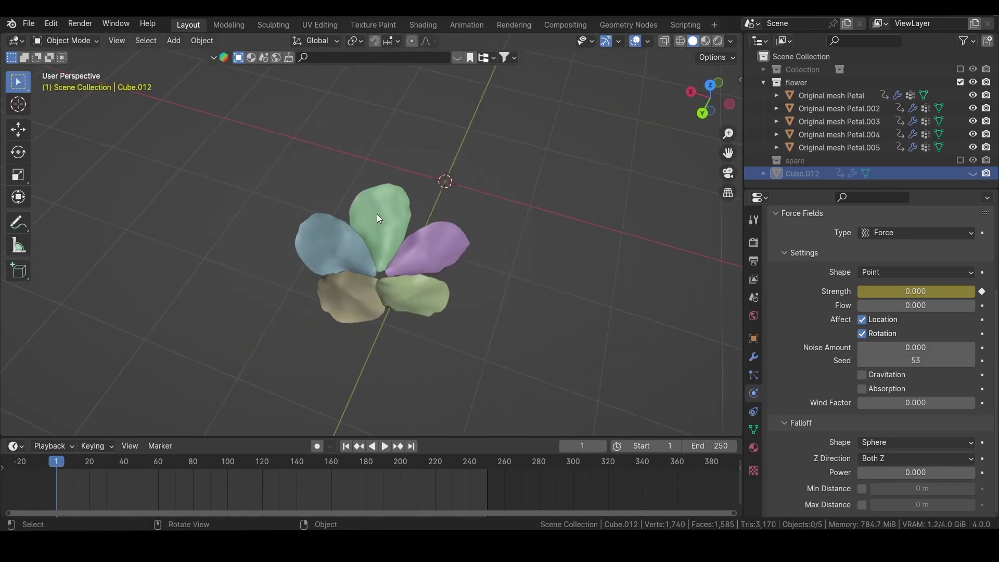
- Bake all dynamics from the first petal's cloth cache over frames 1 to 250
{"action": "left_click", "coordinate": [359, 311]}
{"action": "scroll", "coordinate": [789, 329], "scroll_direction": "down", "scroll_amount": 15}
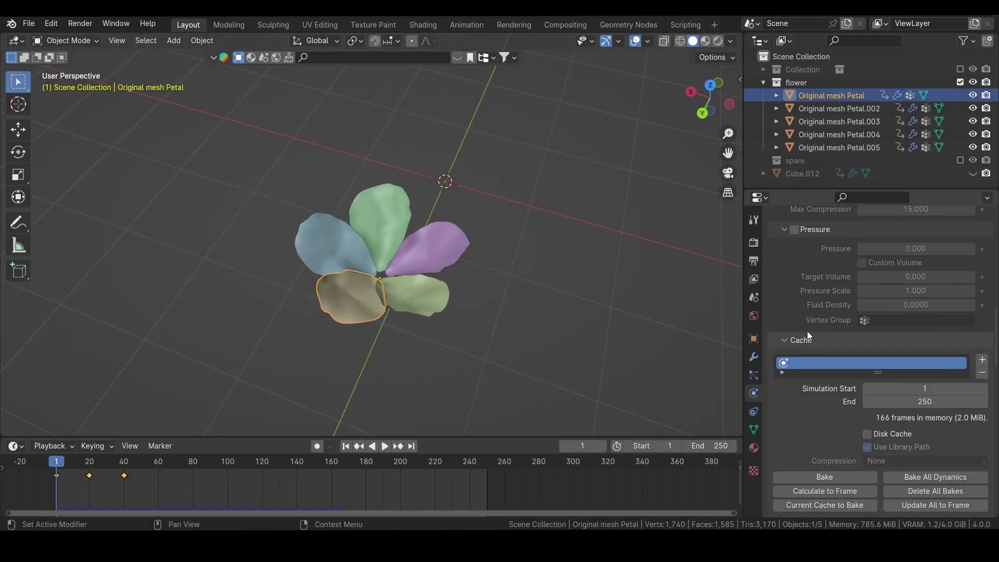
{"action": "left_click", "coordinate": [941, 426]}
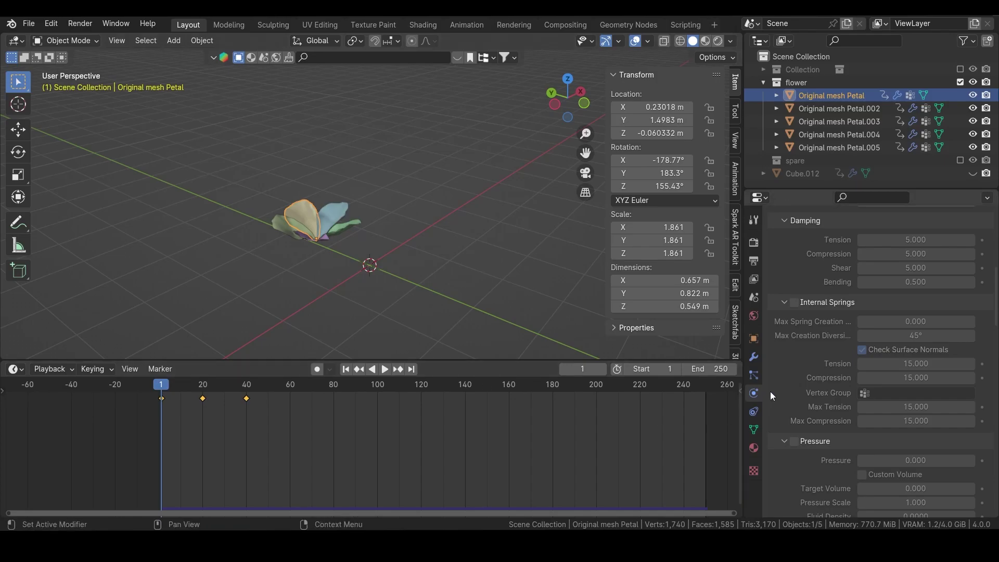
- Examine the first petal's modifier stack and the Lightwave Point Cache (.mdd) export option
{"action": "left_click", "coordinate": [754, 357]}
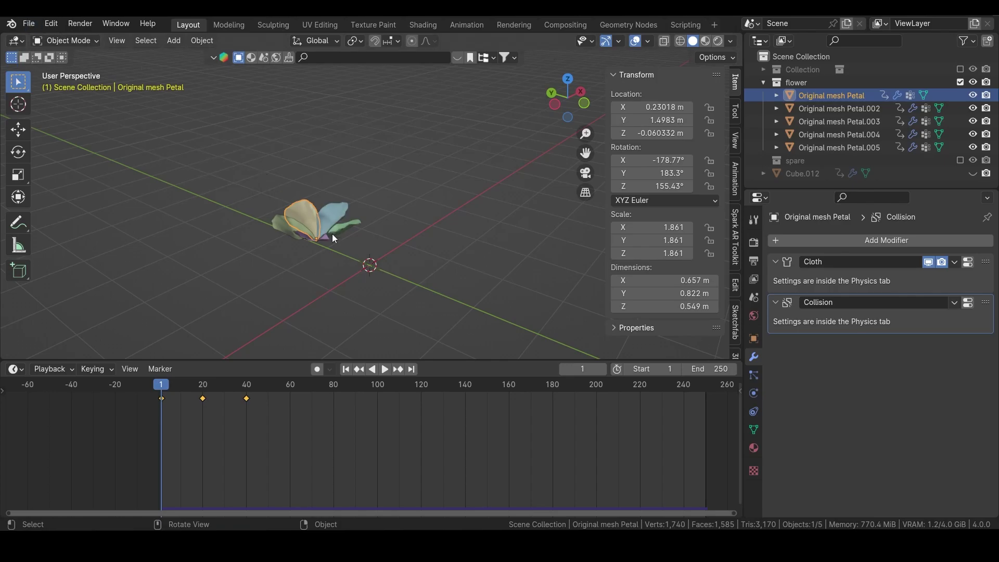
{"action": "left_click", "coordinate": [28, 23]}
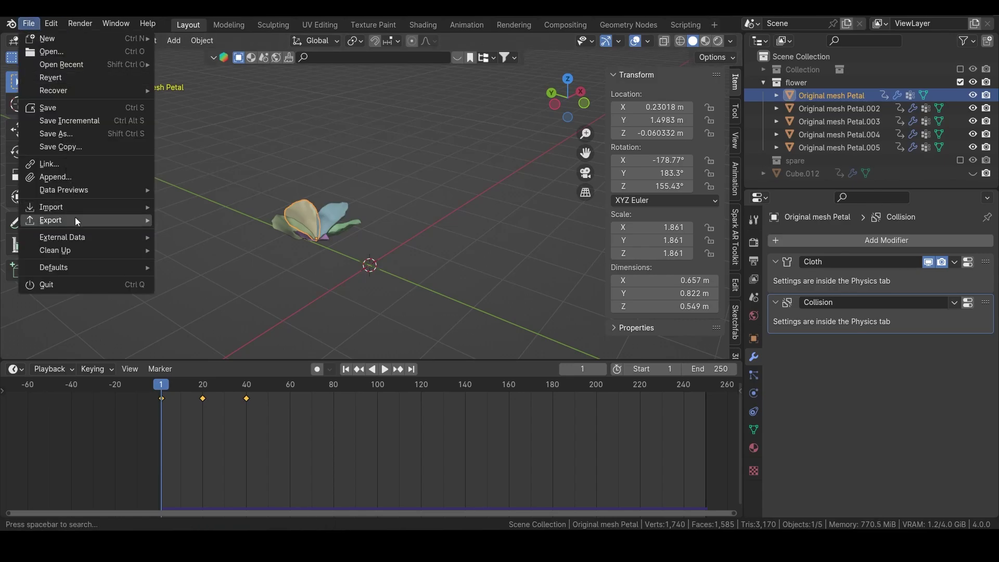
{"action": "mouse_move", "coordinate": [75, 217]}
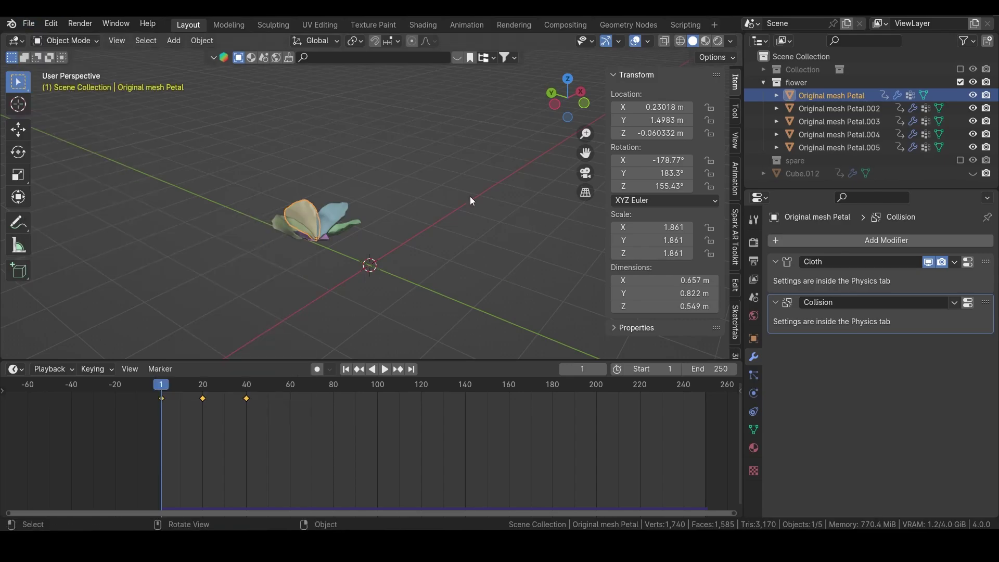
{"action": "left_click", "coordinate": [29, 24]}
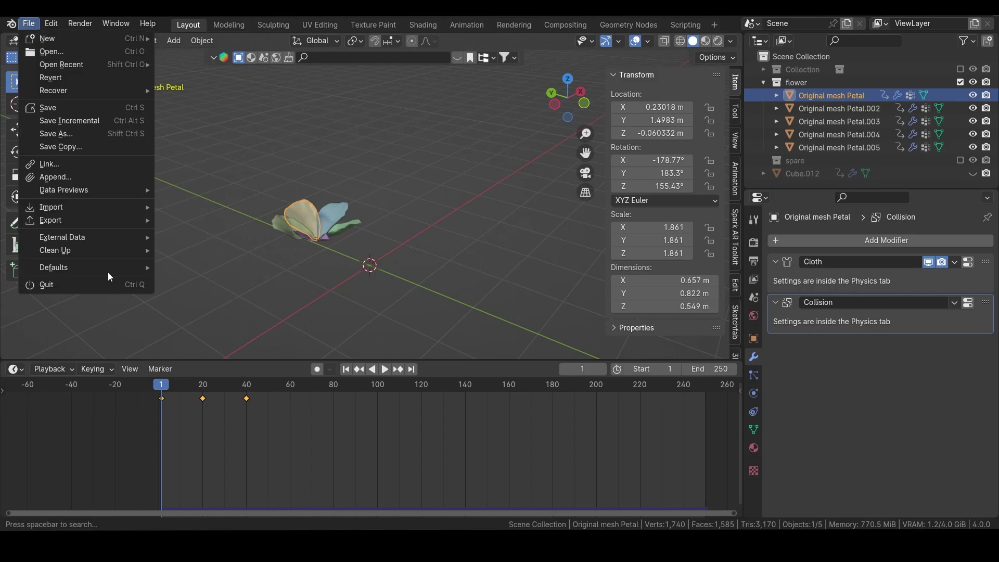
{"action": "mouse_move", "coordinate": [98, 221]}
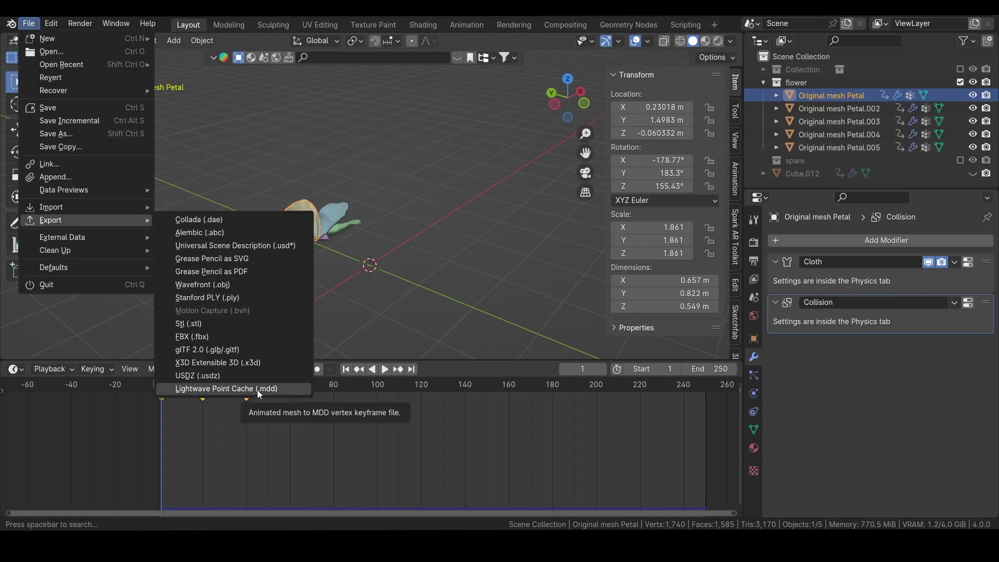
- Check the Import-Export: NewTek MDD format add-on in the preferences
{"action": "left_click", "coordinate": [47, 22]}
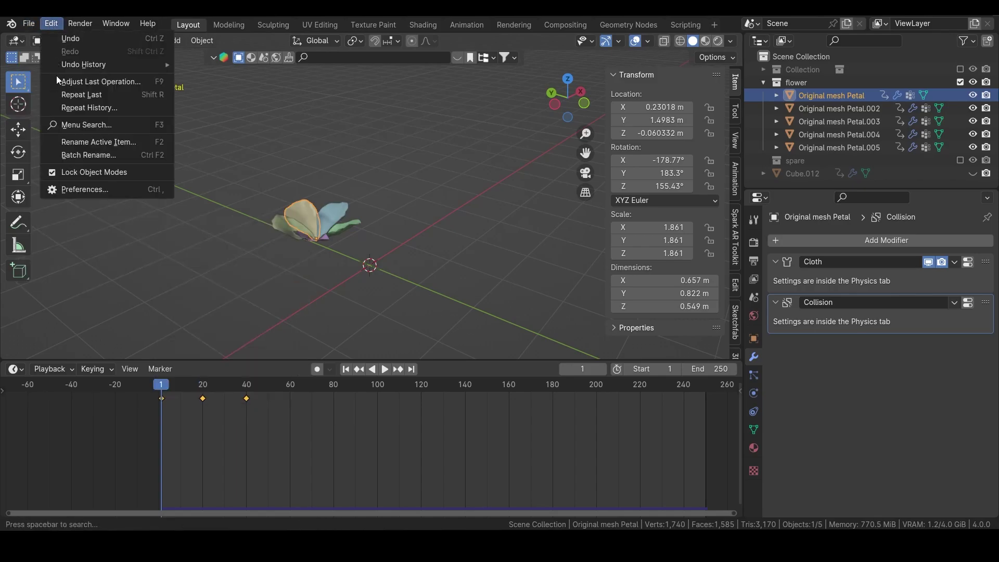
{"action": "left_click", "coordinate": [79, 188]}
{"action": "left_click", "coordinate": [355, 47]}
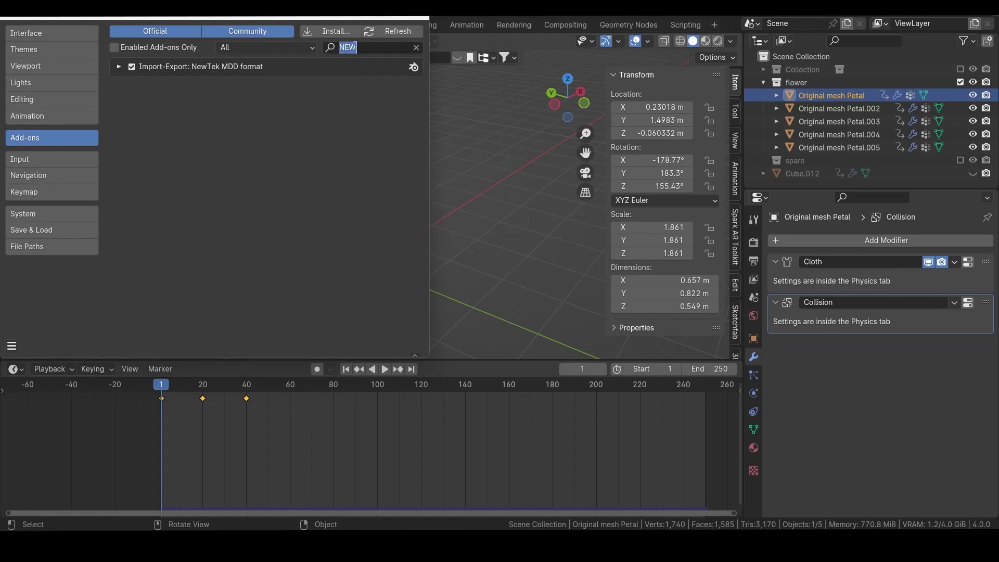
{"action": "left_click", "coordinate": [417, 17]}
- Export the baked animations of the first petals, up to Original mesh Petal.003, as separate Lightwave Point Cache (.mdd) files
{"action": "left_click", "coordinate": [29, 22]}
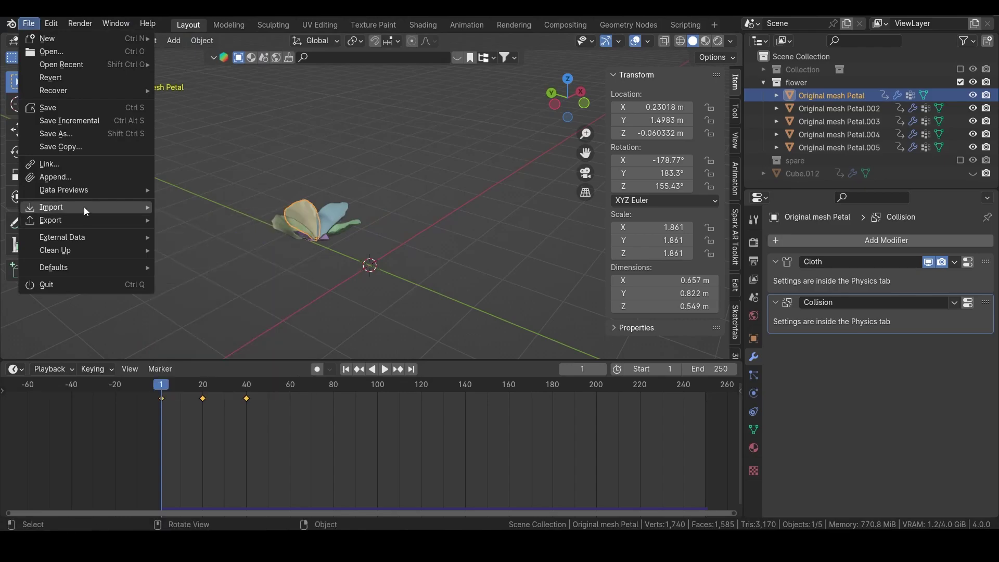
{"action": "mouse_move", "coordinate": [83, 207]}
{"action": "left_click", "coordinate": [239, 386]}
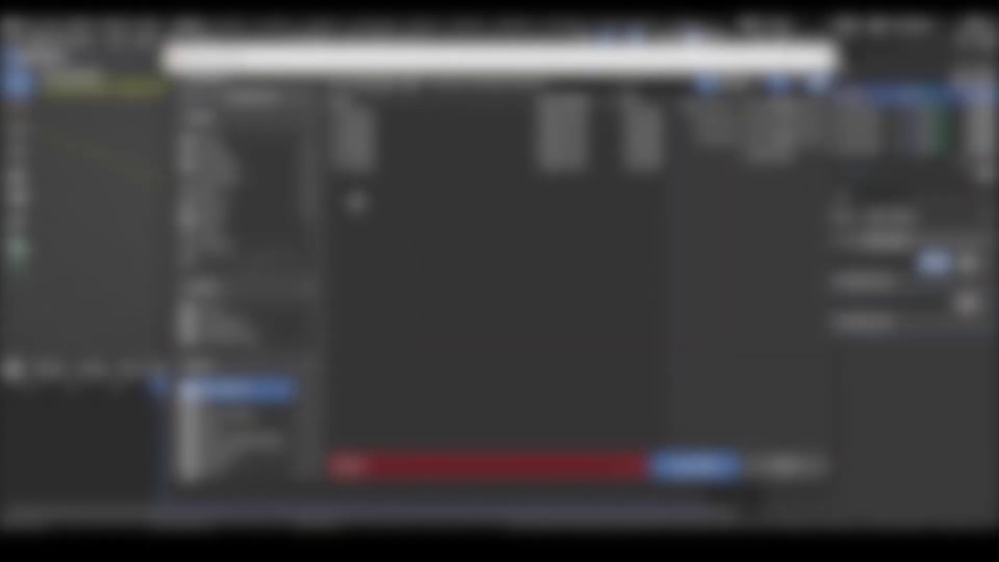
{"action": "double_click", "coordinate": [355, 166]}
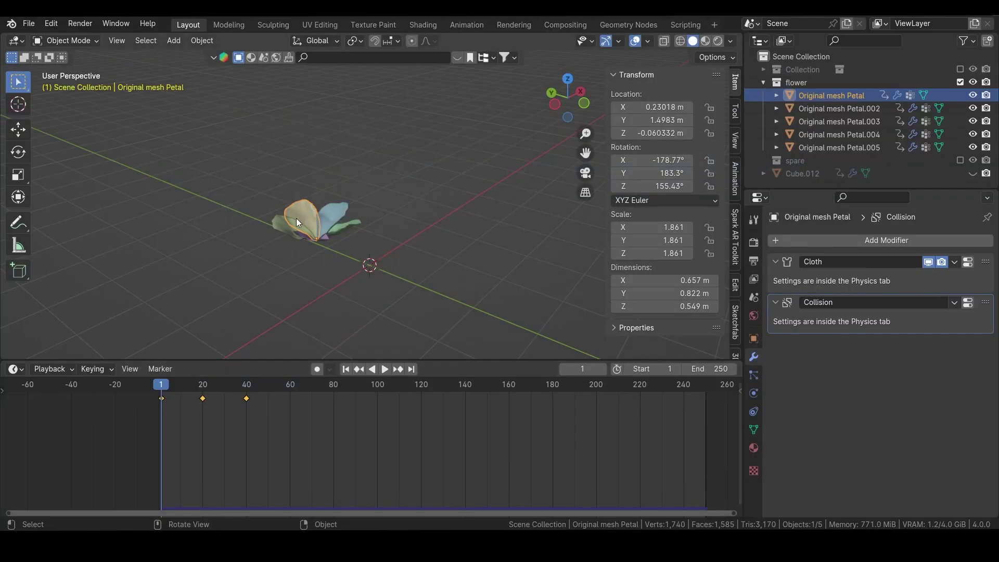
{"action": "left_click", "coordinate": [29, 23]}
{"action": "mouse_move", "coordinate": [58, 221]}
{"action": "left_click", "coordinate": [181, 389]}
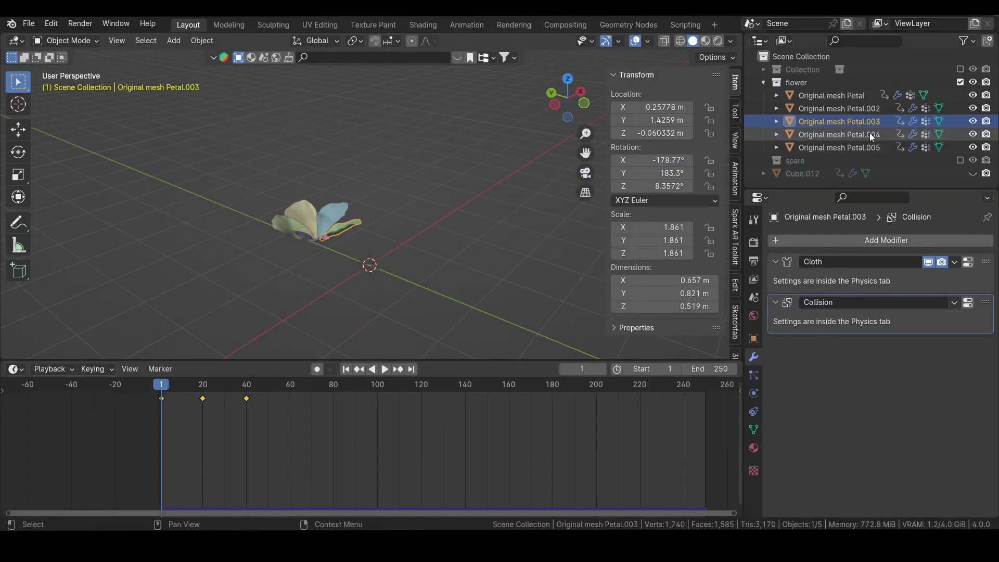
- Export the baked animation of Original mesh Petal.004 as a Lightwave Point Cache (.mdd) file
{"action": "left_click", "coordinate": [839, 134]}
{"action": "left_click", "coordinate": [29, 23]}
{"action": "mouse_move", "coordinate": [97, 220]}
{"action": "left_click", "coordinate": [187, 386]}
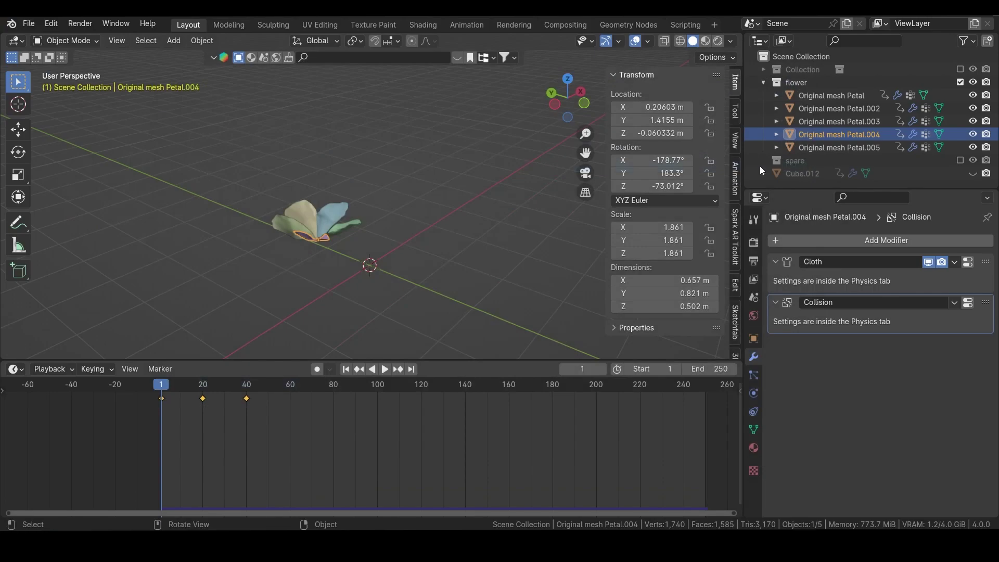
- Export the baked animation of Original mesh Petal.005 as a Lightwave Point Cache (.mdd) file
{"action": "left_click", "coordinate": [843, 147]}
{"action": "left_click", "coordinate": [28, 24]}
{"action": "mouse_move", "coordinate": [92, 220]}
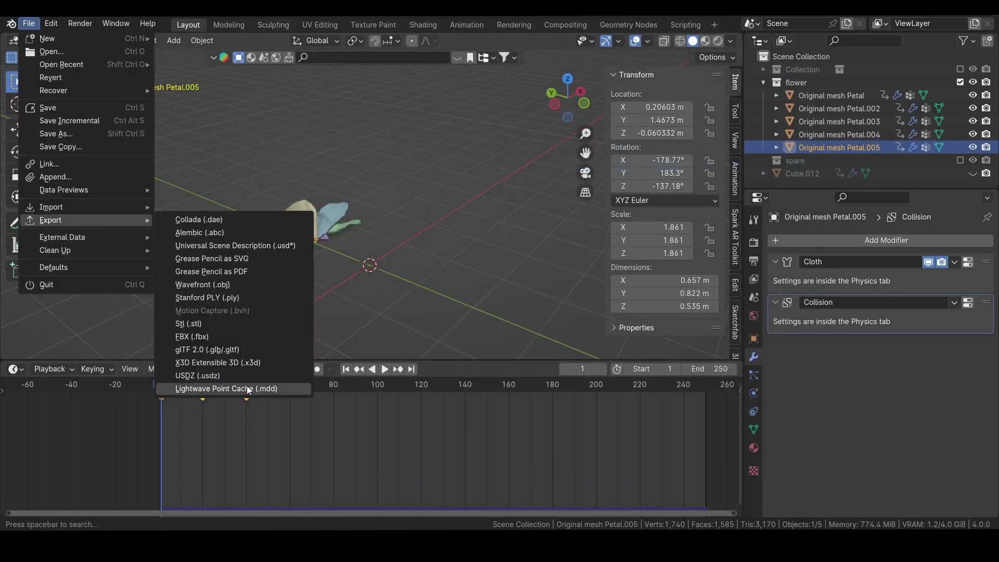
{"action": "left_click", "coordinate": [226, 388]}
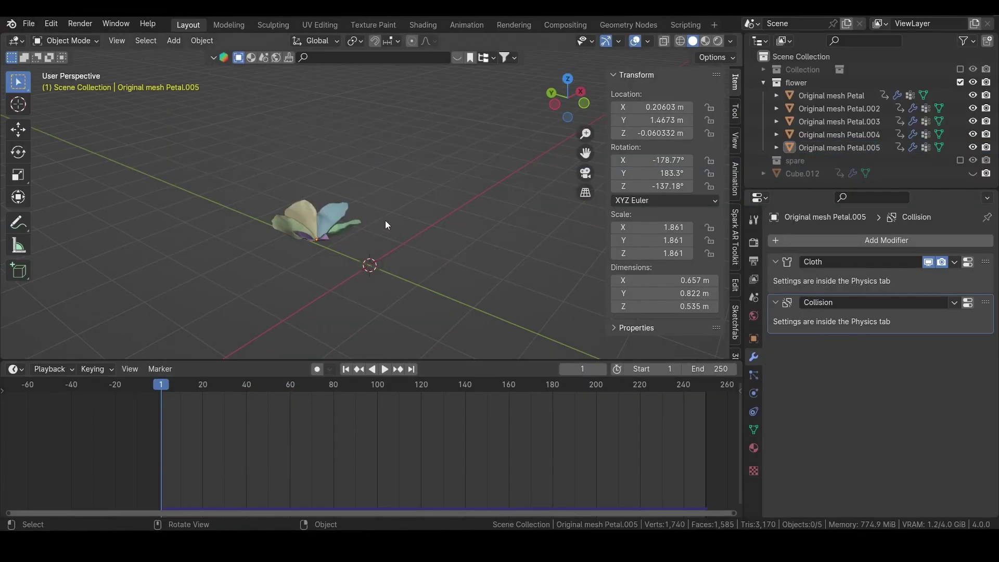
- Duplicate all five petals in place and move the duplicates to the spare collection
{"action": "left_click", "coordinate": [823, 98]}
{"action": "left_click", "coordinate": [827, 147], "text": "shift"}
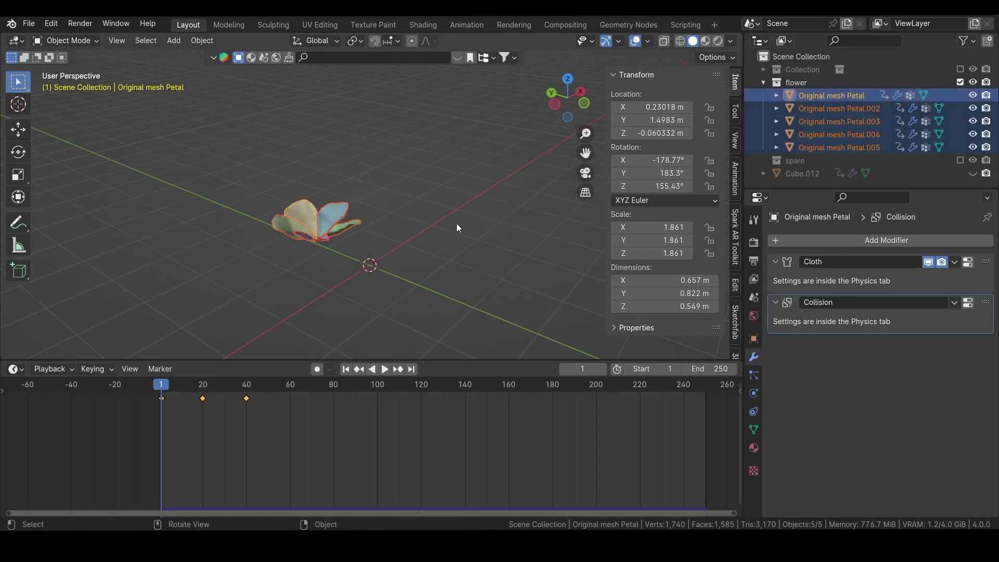
{"action": "key", "text": "shift+d"}
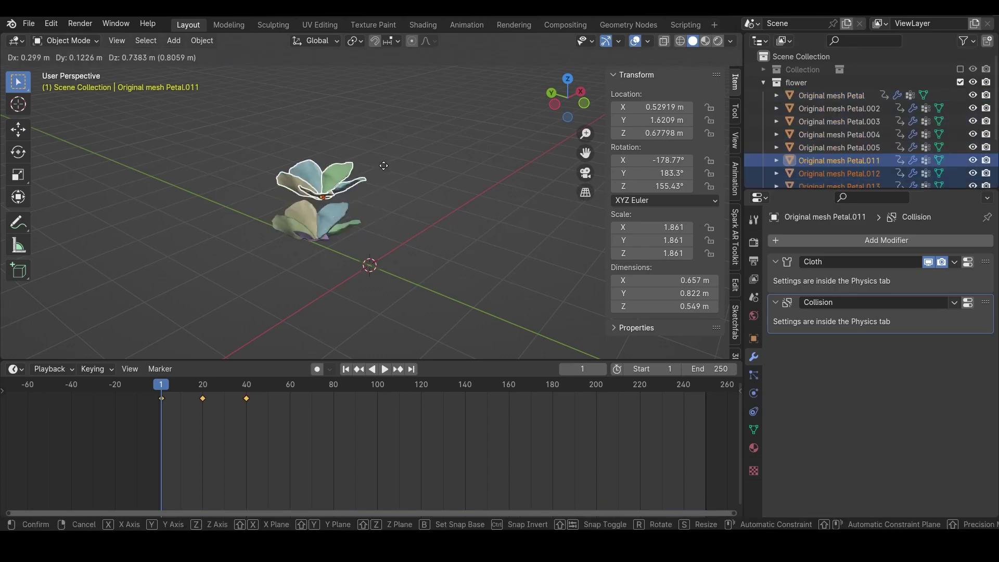
{"action": "right_click", "coordinate": [378, 179]}
{"action": "key", "text": "m"}
{"action": "left_click", "coordinate": [355, 203]}
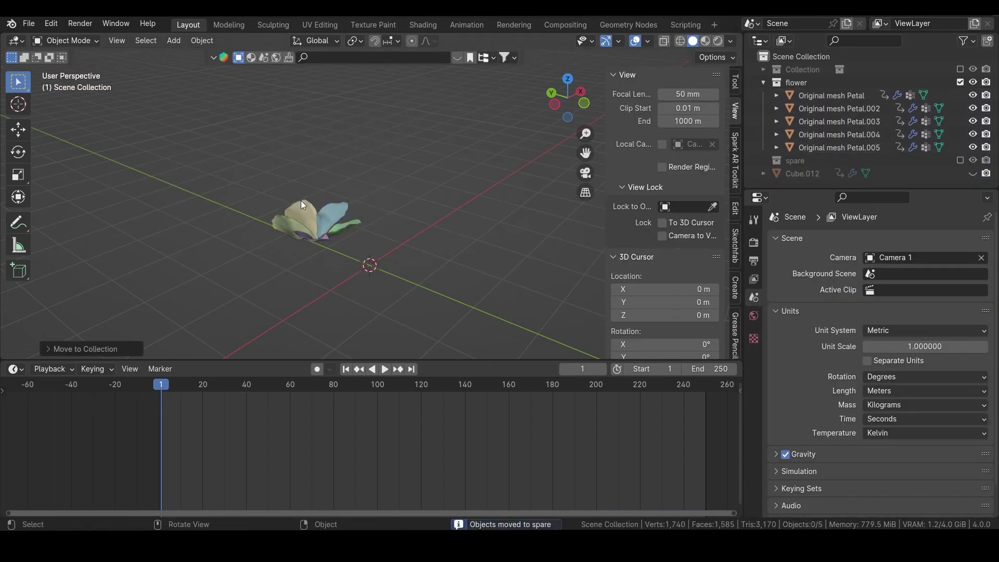
- Delete the keyframes of the first petal, Original mesh Petal, in the flower collection
{"action": "left_click", "coordinate": [309, 229]}
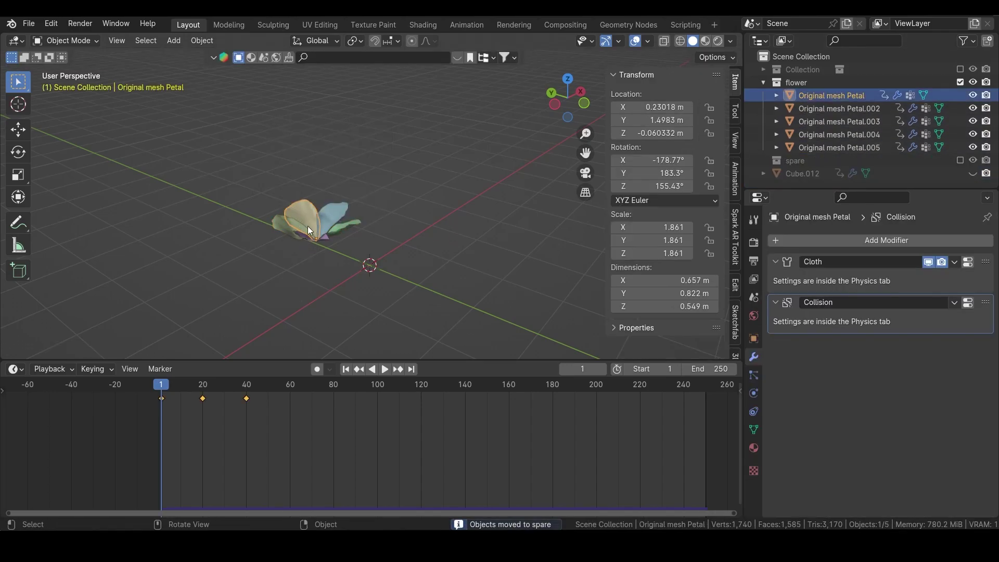
{"action": "key", "text": "x"}
{"action": "left_click", "coordinate": [333, 433]}
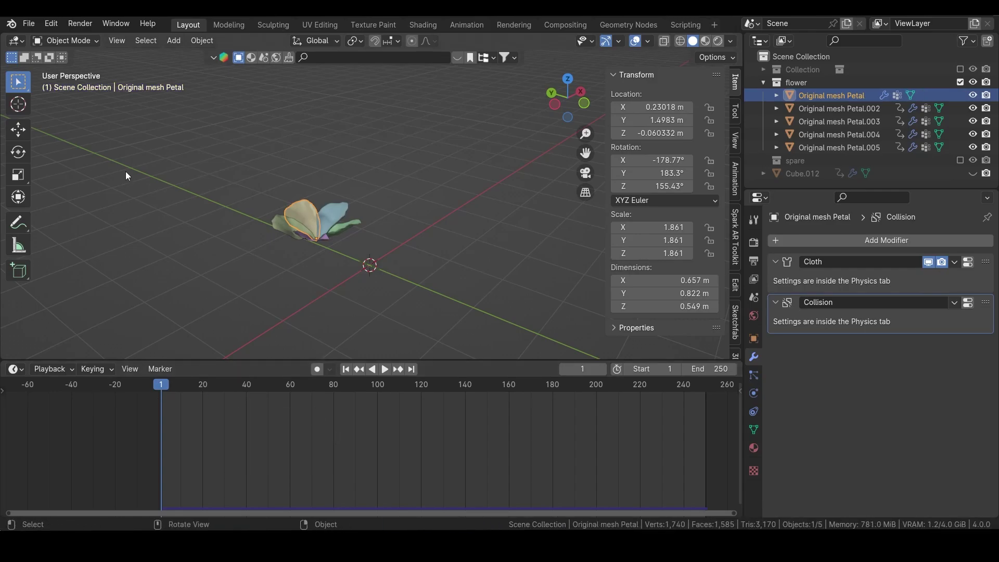
- Import the first petal's Lightwave Point Cache (.mdd) file onto Original mesh Petal
{"action": "left_click", "coordinate": [28, 24]}
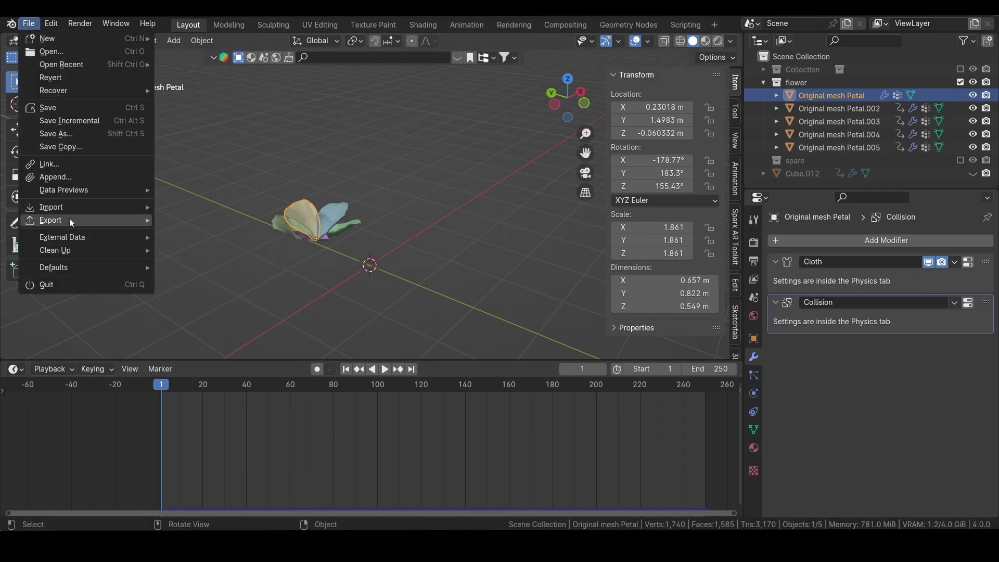
{"action": "mouse_move", "coordinate": [70, 211]}
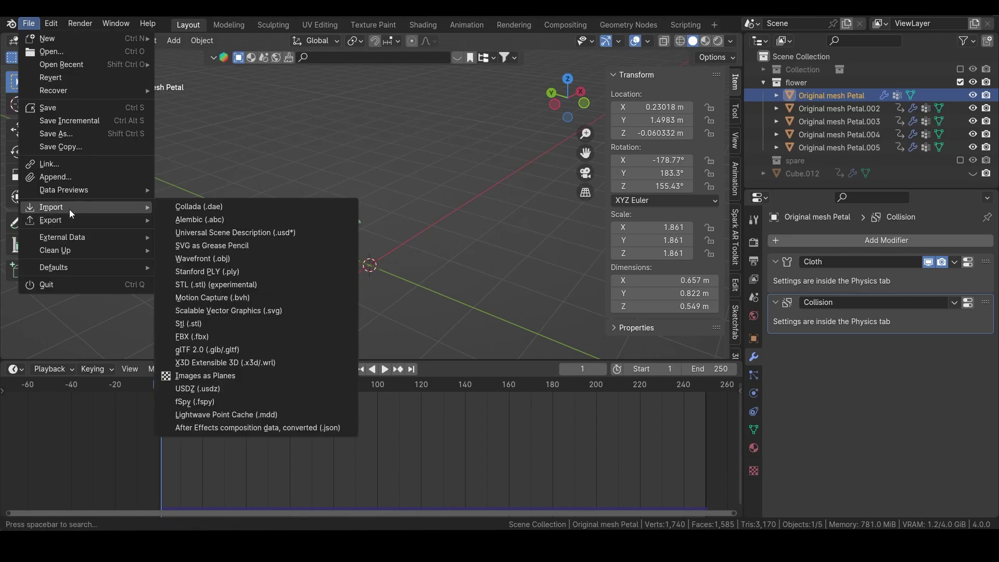
{"action": "left_click", "coordinate": [228, 414]}
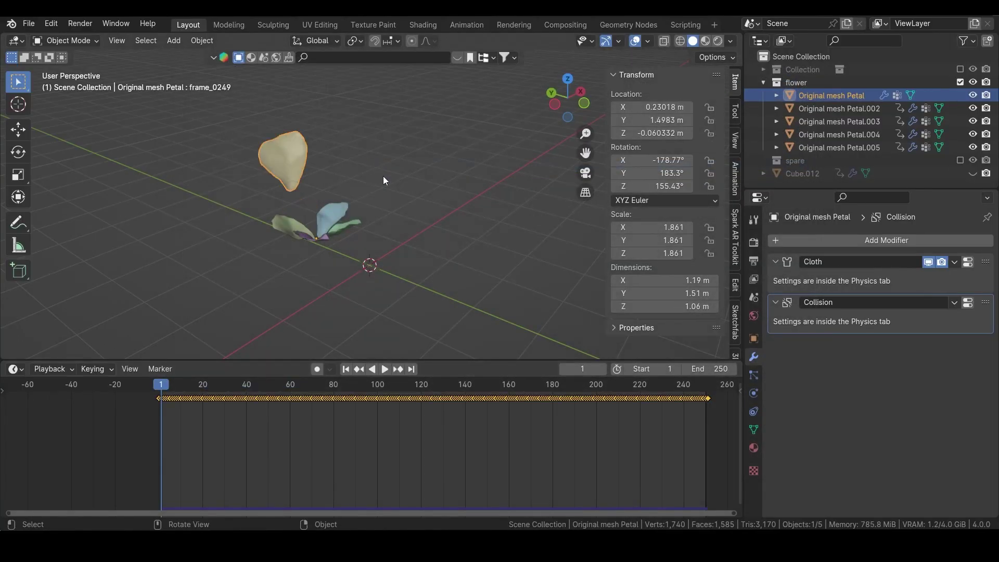
- Delete the first petal's imported keyframe that lies just past frame 250
{"action": "scroll", "coordinate": [591, 461], "scroll_direction": "down", "scroll_amount": 7}
{"action": "middle_click_drag", "start_coordinate": [553, 460], "coordinate": [179, 440]}
{"action": "key", "text": "Delete"}
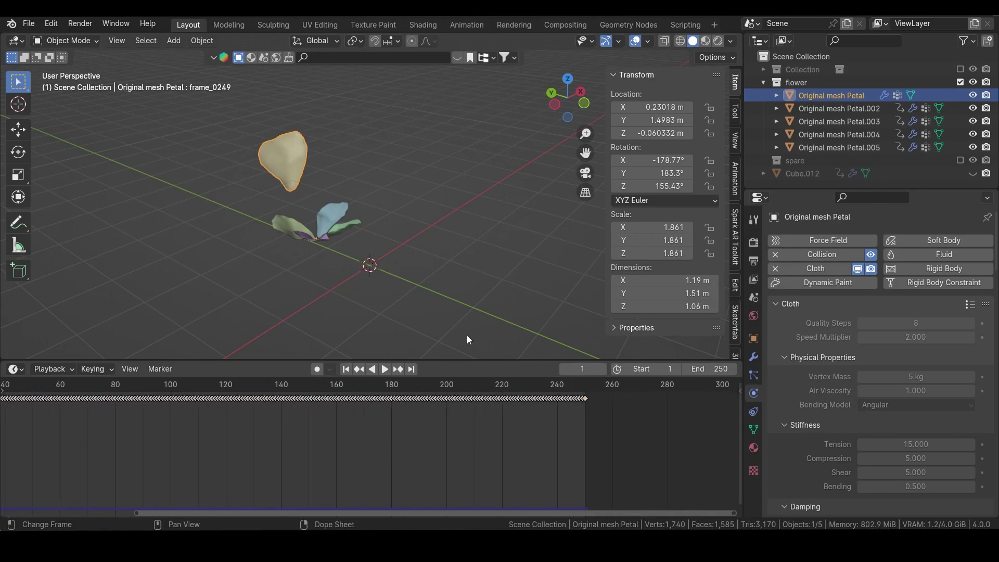
- Remove the Collision and Cloth physics from Original mesh Petal, then select Original mesh Petal.002
{"action": "left_click", "coordinate": [776, 256]}
{"action": "left_click", "coordinate": [776, 269]}
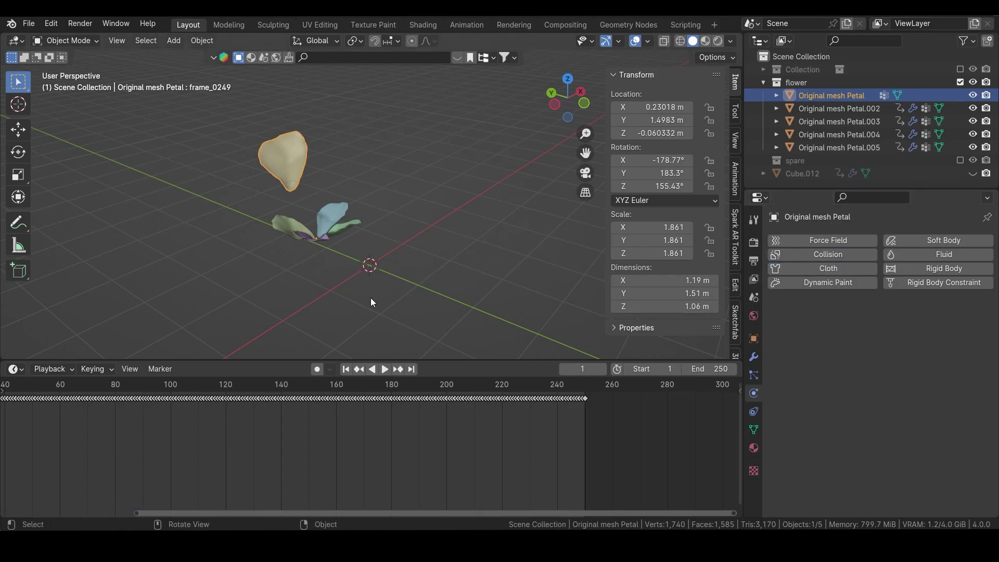
{"action": "left_click", "coordinate": [336, 214]}
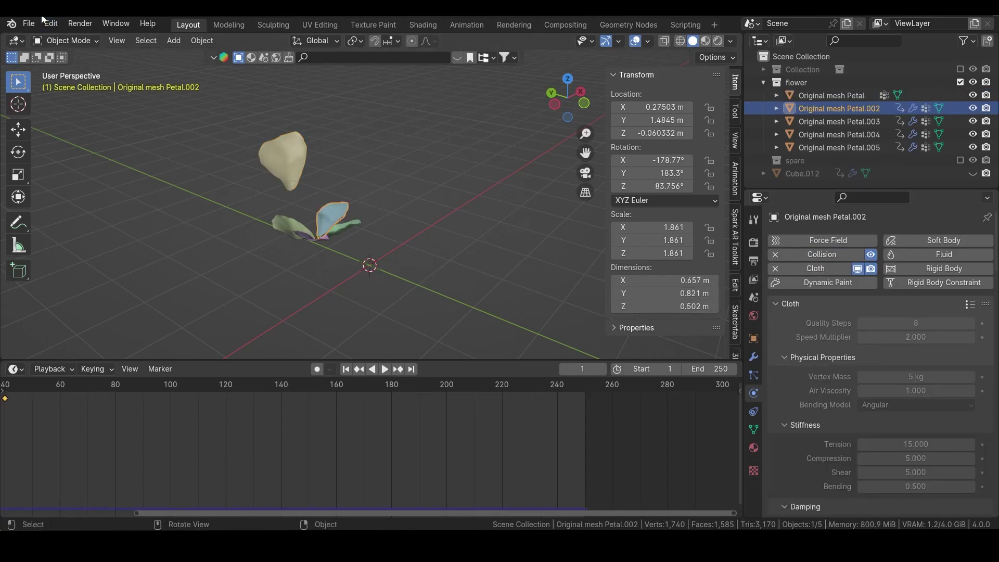
- Delete the keyframes of Original mesh Petal.002 in the flower collection
{"action": "scroll", "coordinate": [357, 447], "scroll_direction": "left", "scroll_amount": 8, "text": "ctrl"}
{"action": "key", "text": "x"}
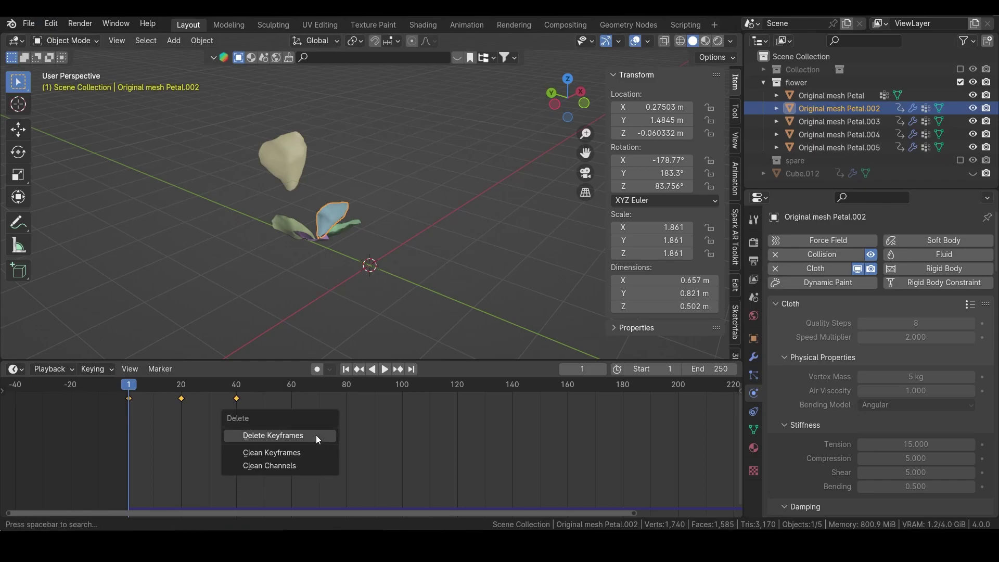
{"action": "left_click", "coordinate": [317, 439]}
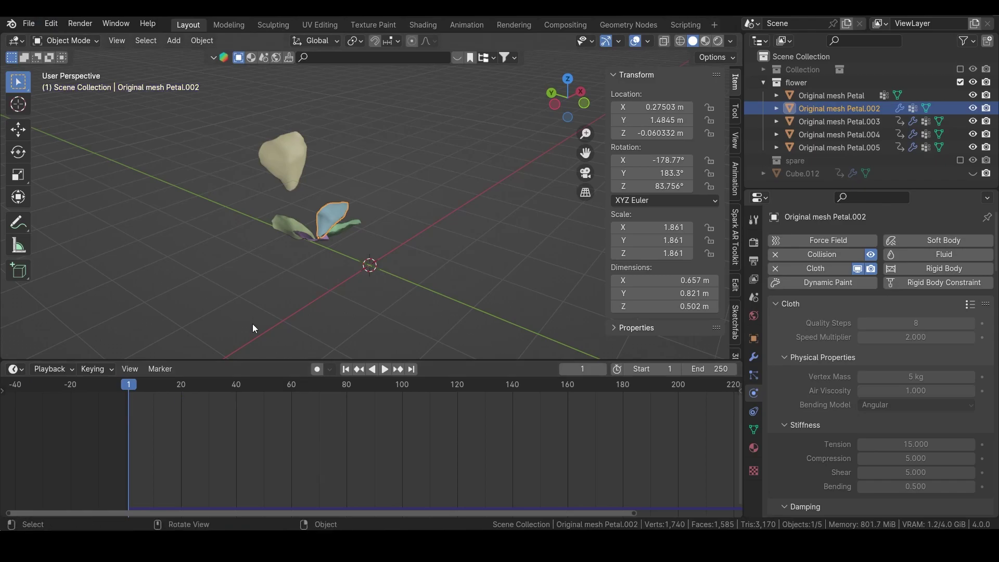
- Import the matching Lightwave Point Cache (.mdd) file onto Original mesh Petal.002
{"action": "left_click", "coordinate": [29, 23]}
{"action": "mouse_move", "coordinate": [61, 208]}
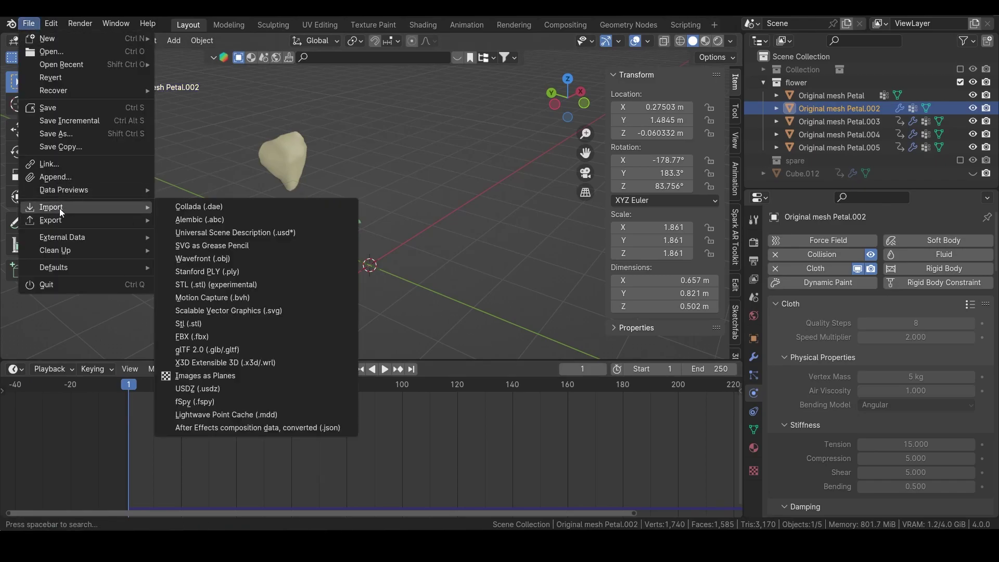
{"action": "left_click", "coordinate": [278, 416]}
{"action": "double_click", "coordinate": [354, 152]}
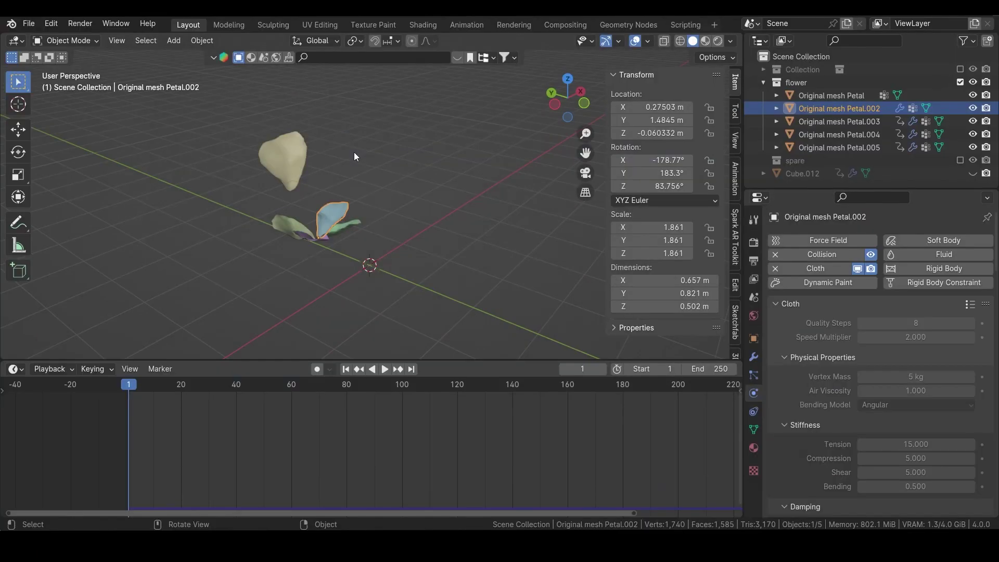
- Delete the surplus imported keyframe of Original mesh Petal.002 and check its keyframes up to frame 250
{"action": "scroll", "coordinate": [101, 414], "scroll_direction": "up", "scroll_amount": 3}
{"action": "middle_click_drag", "start_coordinate": [63, 414], "coordinate": [135, 414]}
{"action": "scroll", "coordinate": [130, 412], "scroll_direction": "up", "scroll_amount": 4}
{"action": "left_click", "coordinate": [47, 399]}
{"action": "key", "text": "Delete"}
{"action": "scroll", "coordinate": [406, 446], "scroll_direction": "down", "scroll_amount": 2}
{"action": "middle_click_drag", "start_coordinate": [541, 443], "coordinate": [156, 432]}
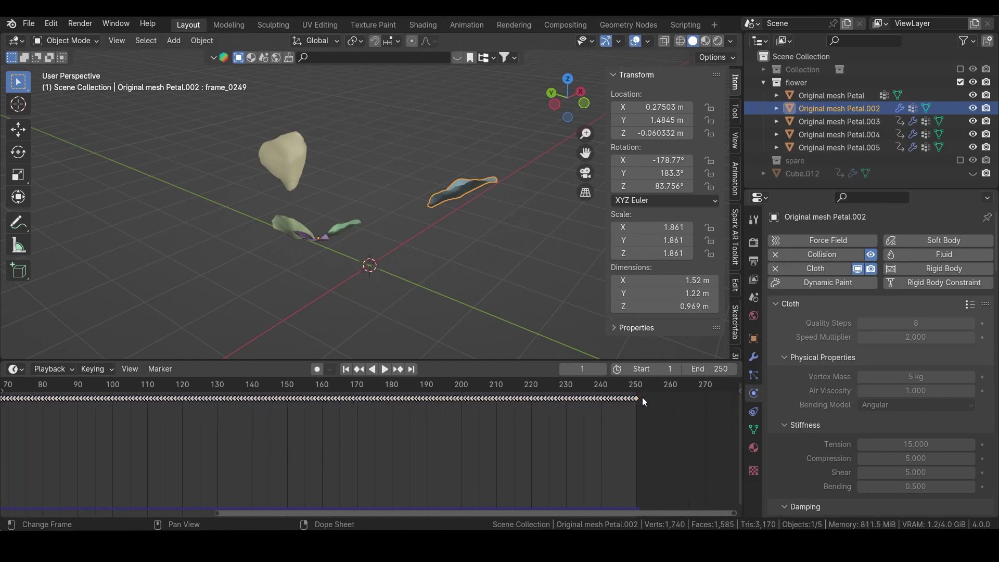
- Remove the Collision and Cloth physics from Original mesh Petal.002, then select Original mesh Petal.003 for its import
{"action": "left_click", "coordinate": [776, 254]}
{"action": "left_click", "coordinate": [777, 269]}
{"action": "left_click", "coordinate": [351, 229]}
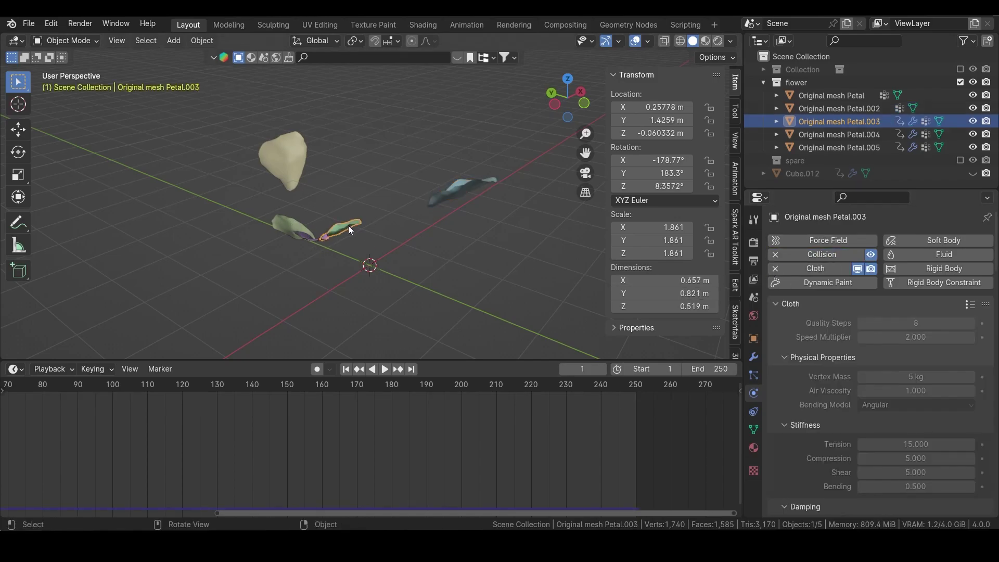
{"action": "left_click", "coordinate": [29, 23]}
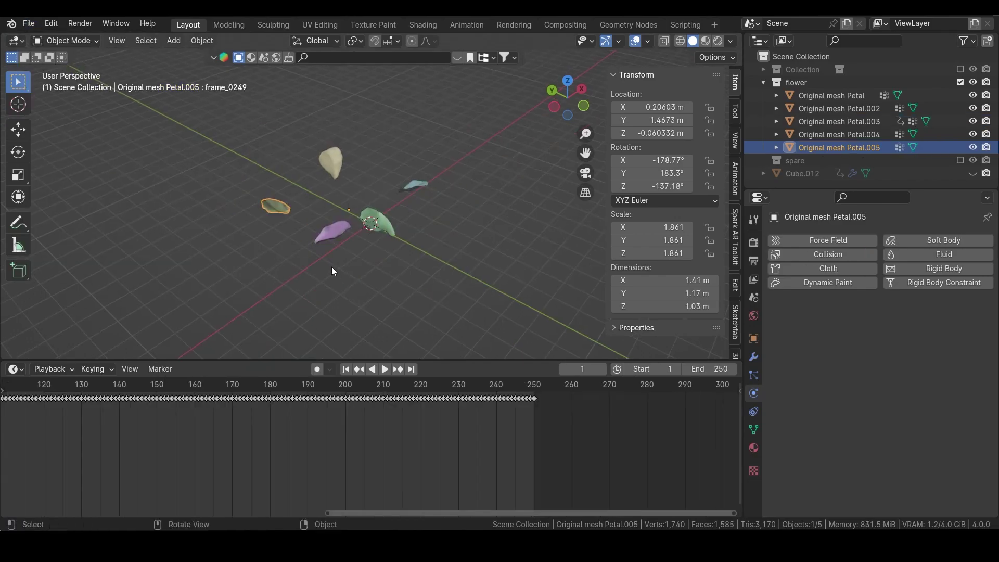
- Play the imported petal animation, orbiting around the five petals, and stop at frame 122
{"action": "key", "text": "space"}
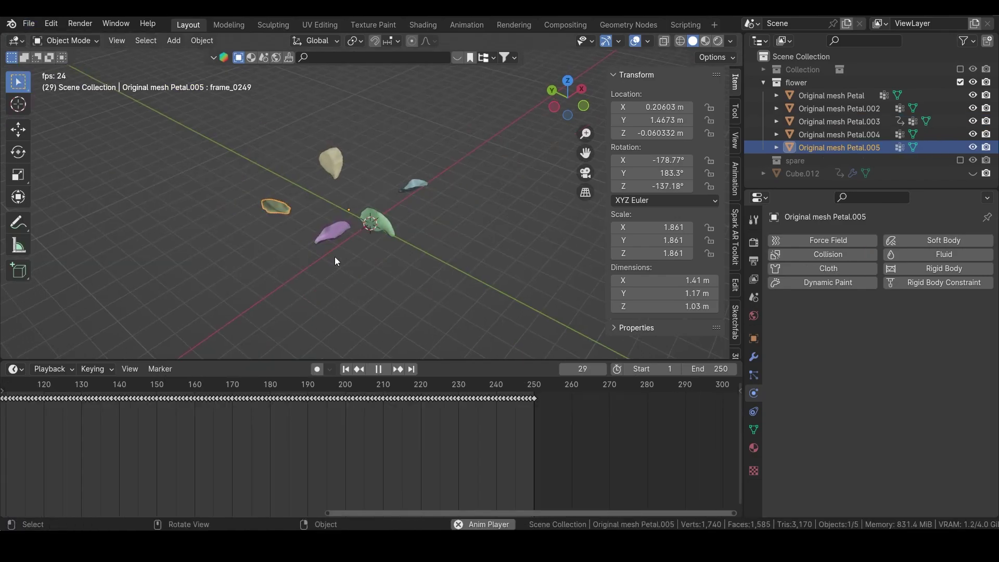
{"action": "middle_click_drag", "start_coordinate": [357, 254], "coordinate": [349, 277]}
{"action": "key", "text": "space"}
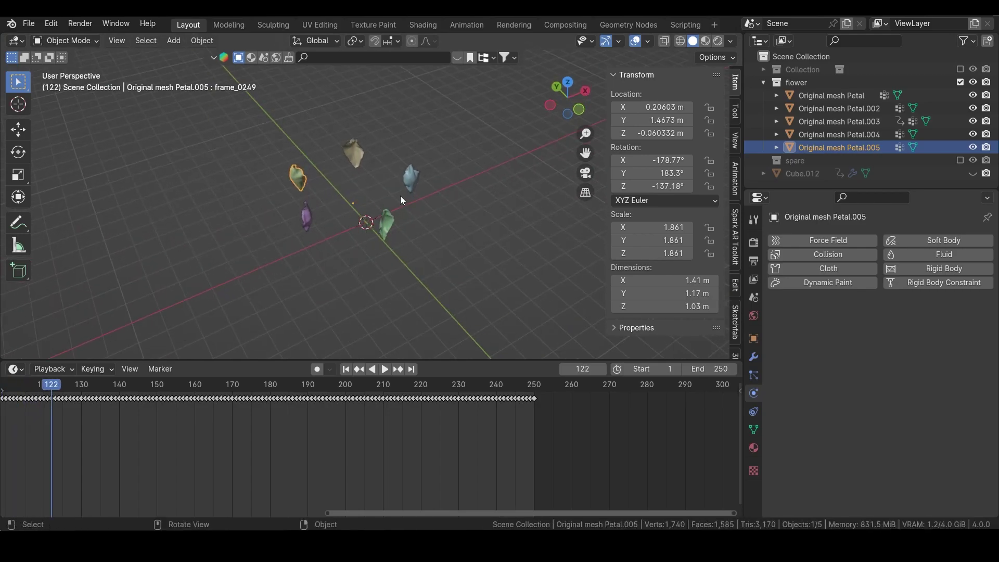
- Reset Original mesh Petal.005 to location 0, rotation 0 and scale 1 on all axes
{"action": "left_click_drag", "start_coordinate": [655, 106], "coordinate": [655, 186]}
{"action": "type", "text": "0"}
{"action": "key", "text": "Return"}
{"action": "type", "text": "0"}
{"action": "key", "text": "Return"}
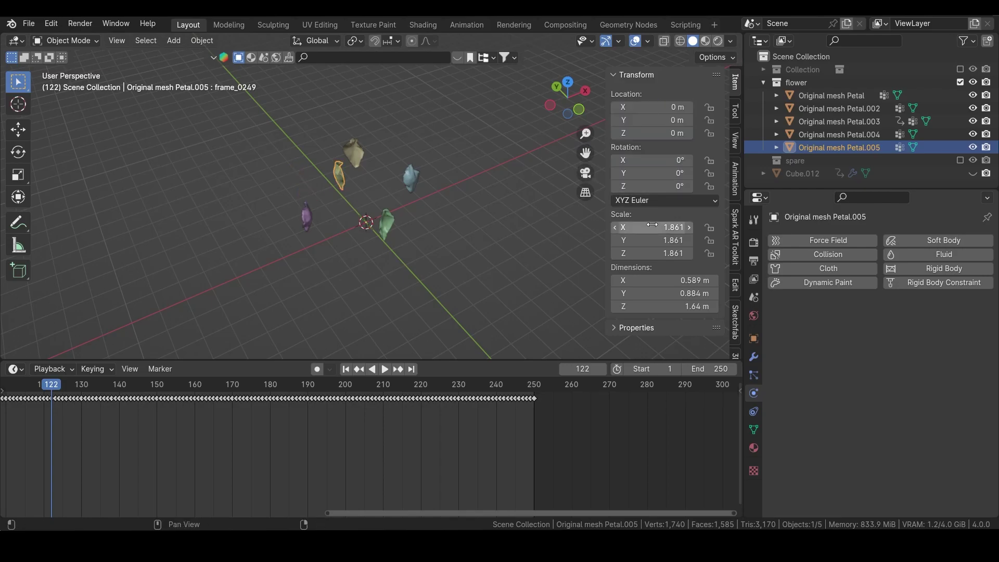
{"action": "left_click_drag", "start_coordinate": [655, 227], "coordinate": [655, 253]}
{"action": "type", "text": "1"}
{"action": "key", "text": "Return"}
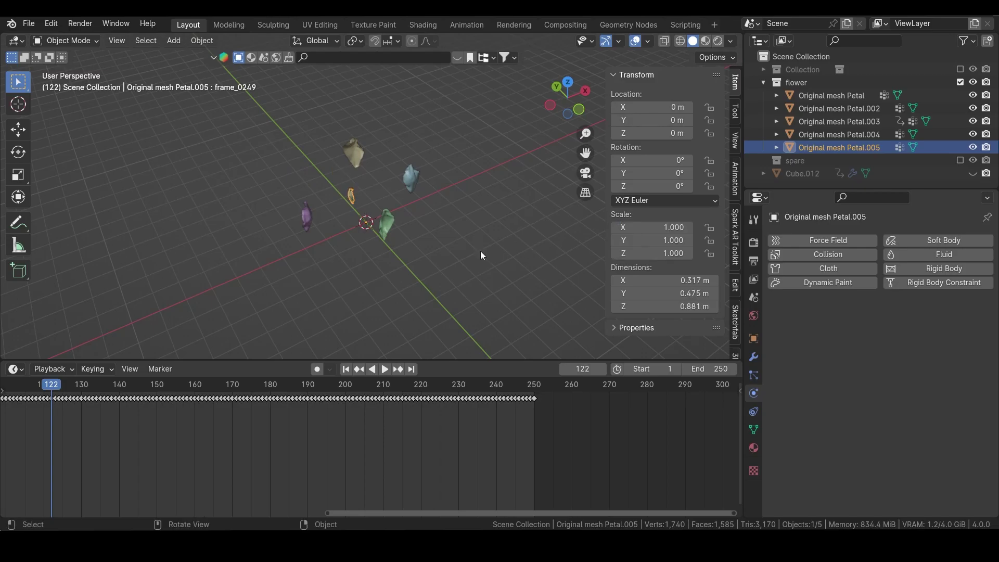
- Reset the purple petal, Original mesh Petal.004, to location 0, rotation 0 and scale 1 on all axes
{"action": "left_click", "coordinate": [314, 216]}
{"action": "left_click_drag", "start_coordinate": [635, 106], "coordinate": [654, 186]}
{"action": "type", "text": "0"}
{"action": "key", "text": "Return"}
{"action": "type", "text": "0"}
{"action": "key", "text": "Return"}
{"action": "left_click_drag", "start_coordinate": [655, 226], "coordinate": [654, 253]}
{"action": "type", "text": "1"}
{"action": "key", "text": "Return"}
- Reset the cream petal, Original mesh Petal, to location 0, rotation 0 and scale 1 on all axes
{"action": "left_click", "coordinate": [354, 153]}
{"action": "type", "text": "0"}
{"action": "left_click_drag", "start_coordinate": [659, 110], "coordinate": [655, 186]}
{"action": "key", "text": "Return"}
{"action": "type", "text": "0"}
{"action": "key", "text": "Return"}
{"action": "left_click_drag", "start_coordinate": [654, 226], "coordinate": [655, 253]}
{"action": "type", "text": "1"}
{"action": "key", "text": "Return"}
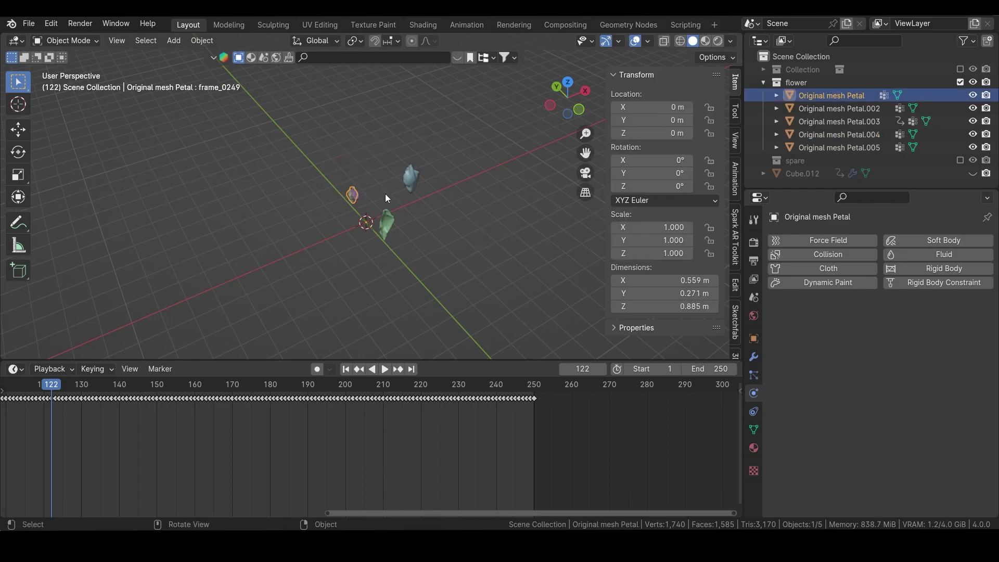
- Reset the green petal, Original mesh Petal.003, to location 0, rotation 0 and scale 1 on all axes
{"action": "left_click", "coordinate": [386, 223]}
{"action": "type", "text": "0"}
{"action": "left_click_drag", "start_coordinate": [655, 108], "coordinate": [655, 186]}
{"action": "key", "text": "Return"}
{"action": "type", "text": "0"}
{"action": "key", "text": "Return"}
{"action": "left_click_drag", "start_coordinate": [669, 228], "coordinate": [655, 253]}
{"action": "type", "text": "1"}
{"action": "key", "text": "Return"}
- Reset the blue petal, Original mesh Petal.002, to location 0, rotation 0 and scale 1 on all axes
{"action": "left_click", "coordinate": [411, 177]}
{"action": "type", "text": "0"}
{"action": "left_click_drag", "start_coordinate": [655, 107], "coordinate": [655, 186]}
{"action": "key", "text": "Return"}
{"action": "type", "text": "0"}
{"action": "key", "text": "Return"}
{"action": "left_click_drag", "start_coordinate": [655, 227], "coordinate": [655, 253]}
{"action": "type", "text": "1"}
{"action": "key", "text": "Return"}
- Add a Path curve at the world origin and rotate it 90° about the Y axis so it stands vertically
{"action": "middle_click_drag", "start_coordinate": [508, 252], "coordinate": [360, 264]}
{"action": "key", "text": "grave"}
{"action": "left_click", "coordinate": [359, 202]}
{"action": "key", "text": "shift+a"}
{"action": "mouse_move", "coordinate": [359, 263]}
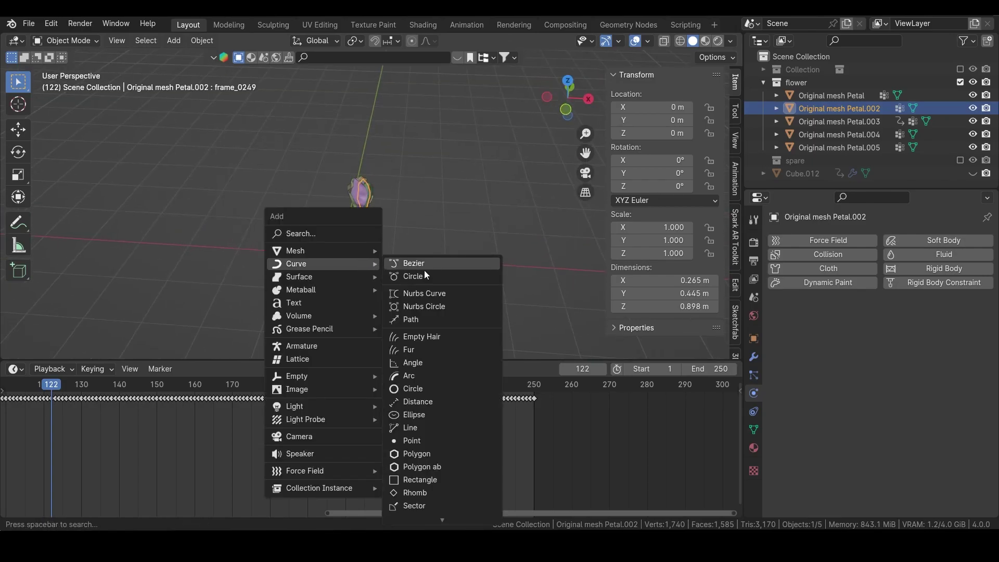
{"action": "left_click", "coordinate": [425, 319]}
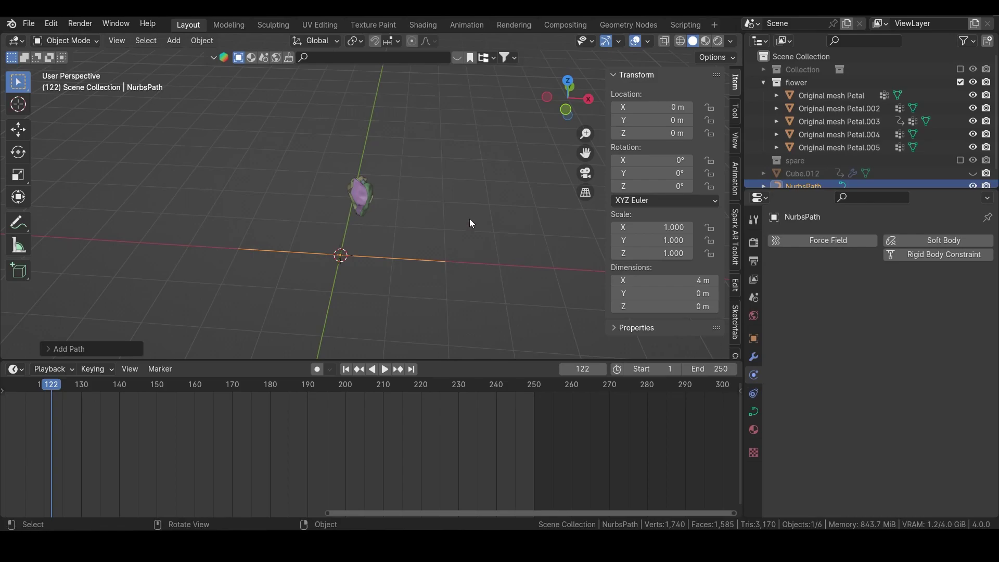
{"action": "type", "text": "ry90"}
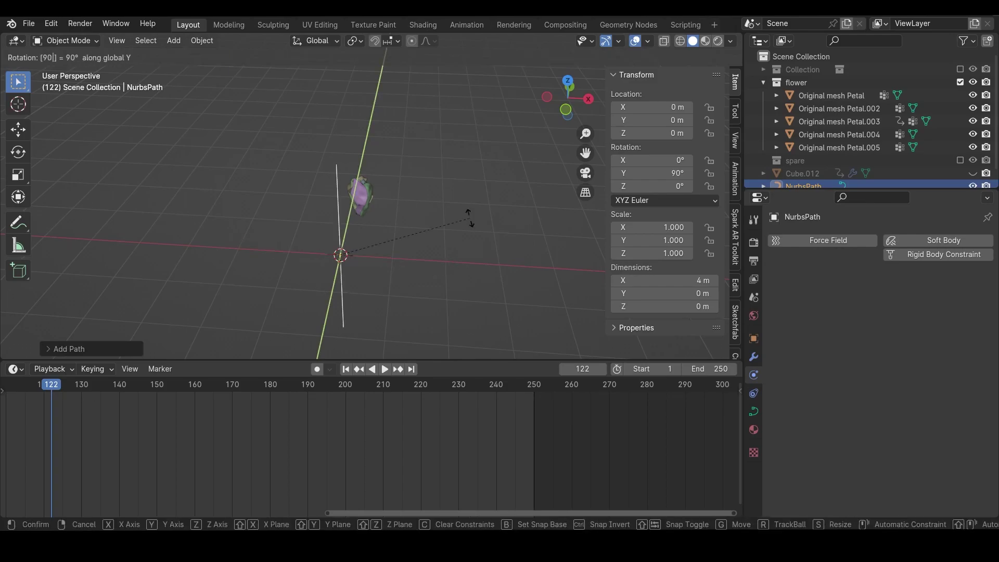
{"action": "key", "text": "Return"}
- Add a Curve modifier to Original mesh Petal with NurbsPath as its curve object
{"action": "middle_click_drag", "start_coordinate": [468, 222], "coordinate": [350, 195]}
{"action": "left_click", "coordinate": [351, 194]}
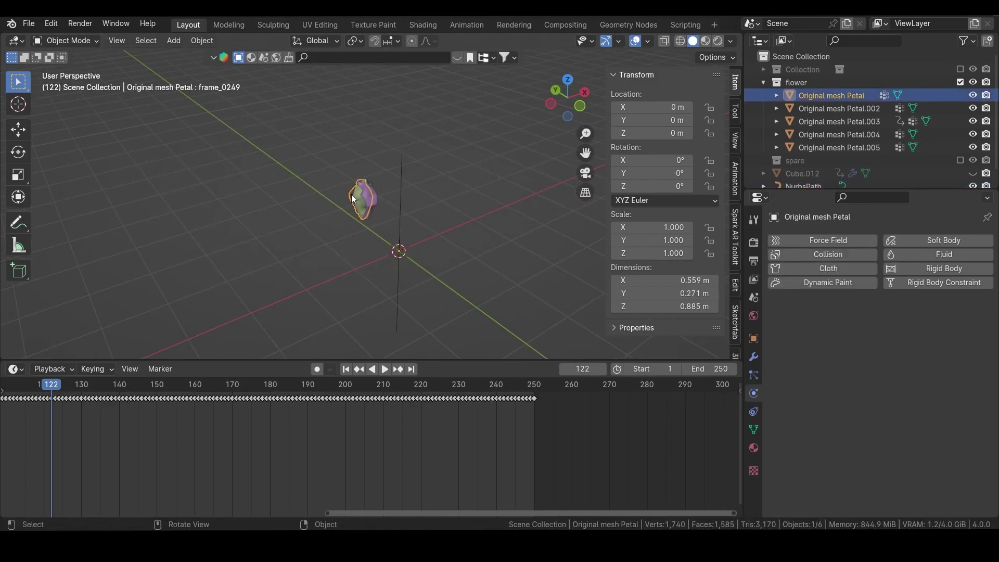
{"action": "left_click", "coordinate": [752, 359]}
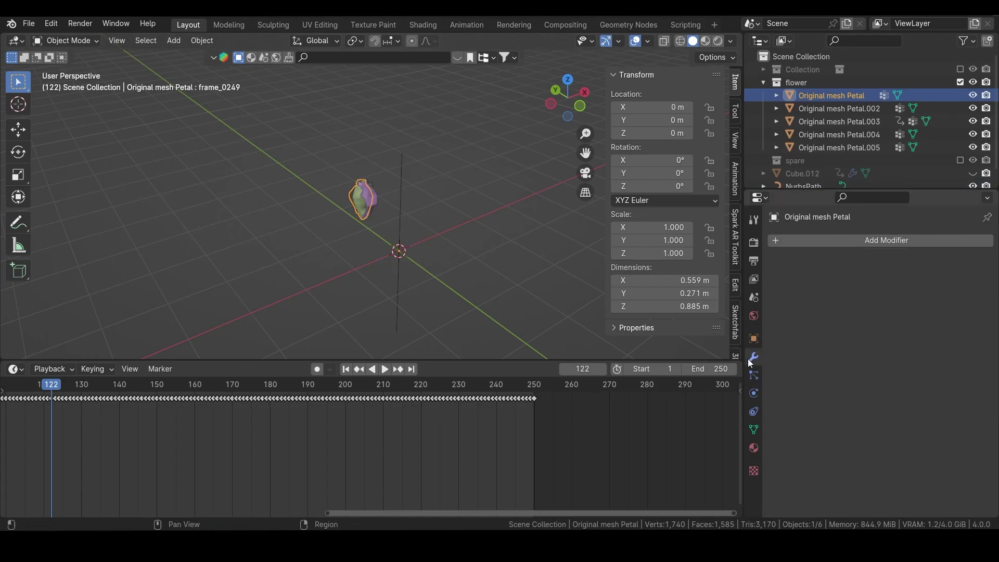
{"action": "left_click", "coordinate": [897, 242]}
{"action": "mouse_move", "coordinate": [837, 249]}
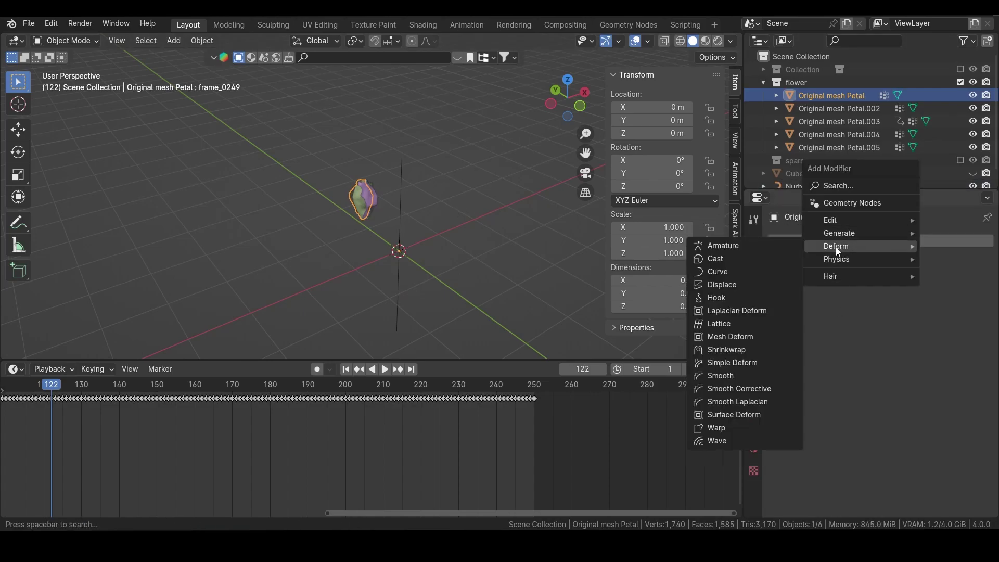
{"action": "left_click", "coordinate": [739, 273]}
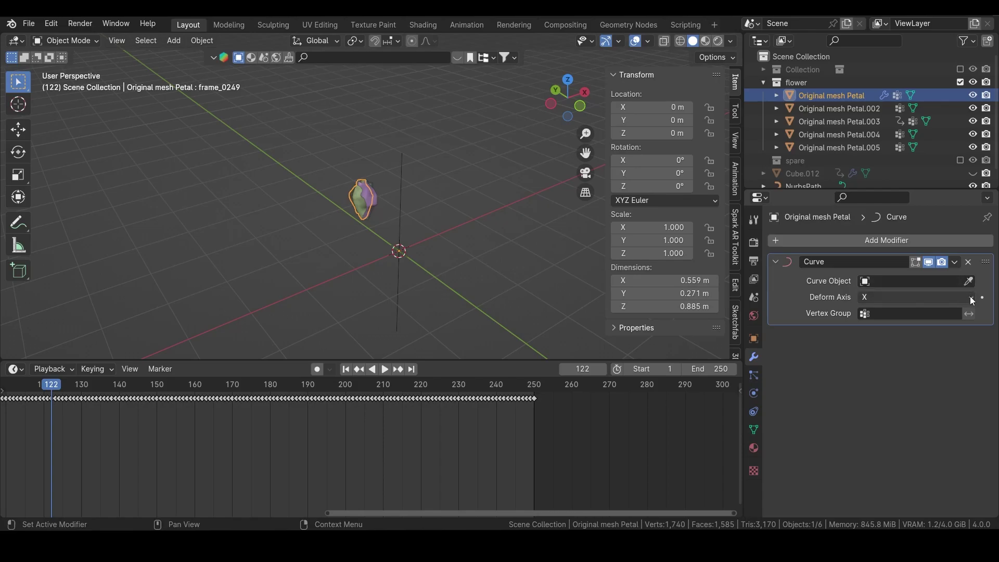
{"action": "left_click", "coordinate": [967, 281]}
{"action": "left_click", "coordinate": [399, 207]}
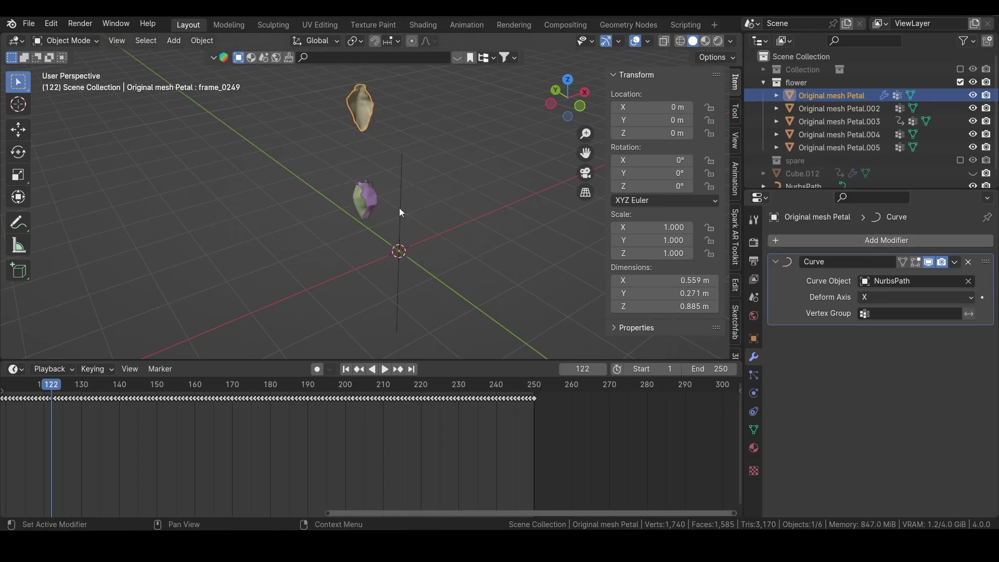
- Move NurbsPath in top view to the centre of the petals, at about X 0.232 m, Y 1.452 m
{"action": "key", "text": "KP_1"}
{"action": "left_click", "coordinate": [351, 141]}
{"action": "key", "text": "grave"}
{"action": "left_click", "coordinate": [349, 97]}
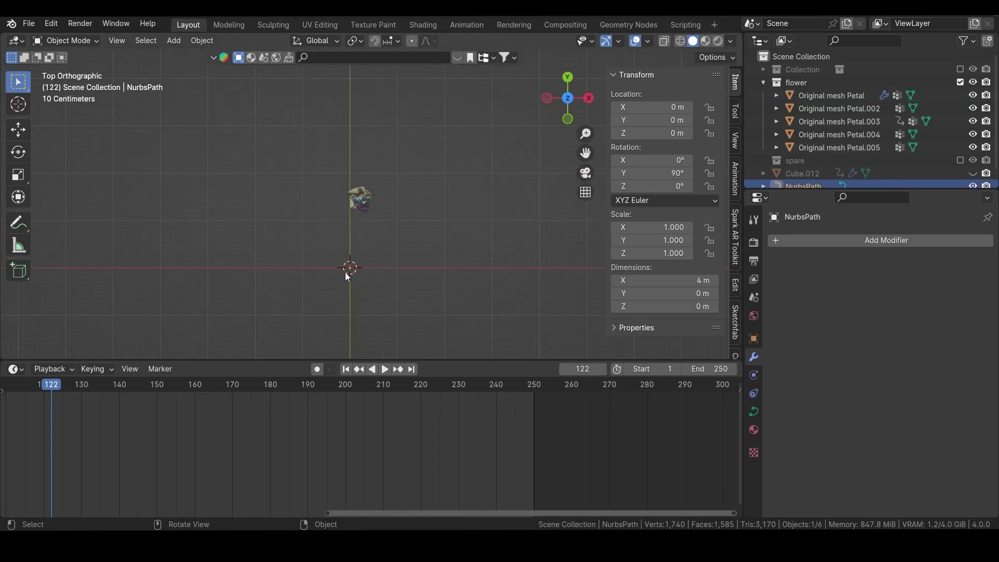
{"action": "key", "text": "g"}
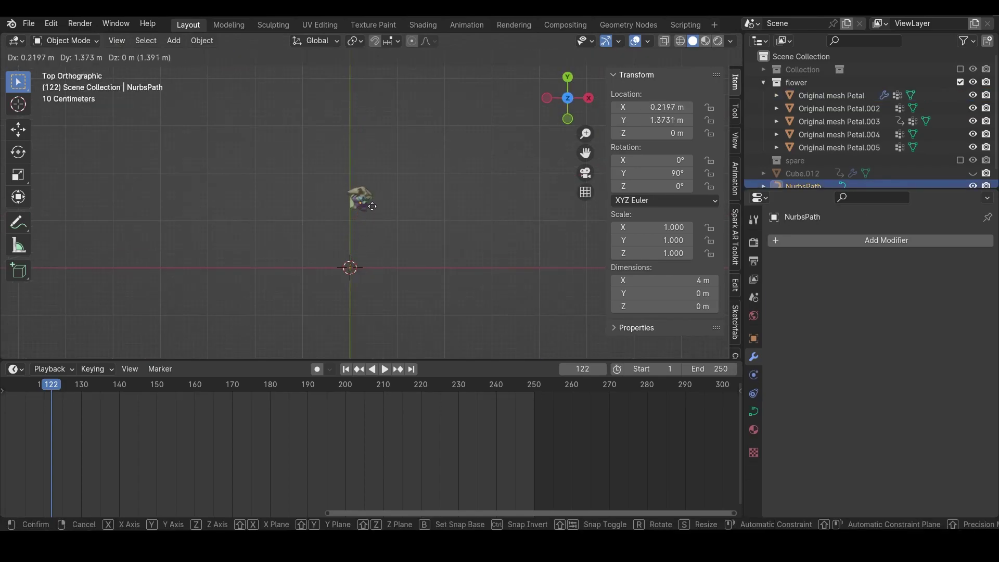
{"action": "left_click", "coordinate": [375, 202]}
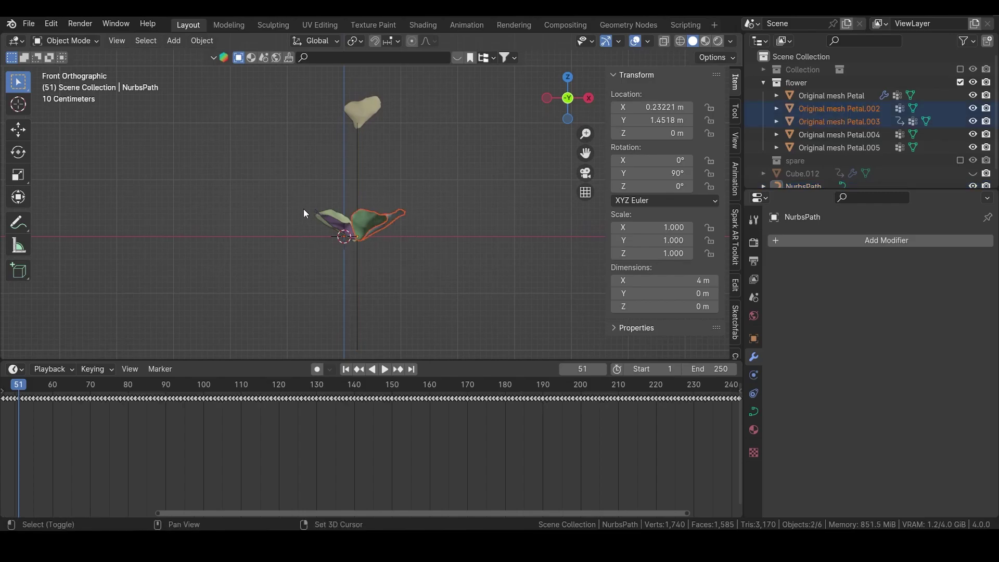
- Select all five petals with Original mesh Petal active and copy its Curve modifier to the others
{"action": "left_click", "coordinate": [331, 226], "text": "shift"}
{"action": "left_click", "coordinate": [371, 104], "text": "shift"}
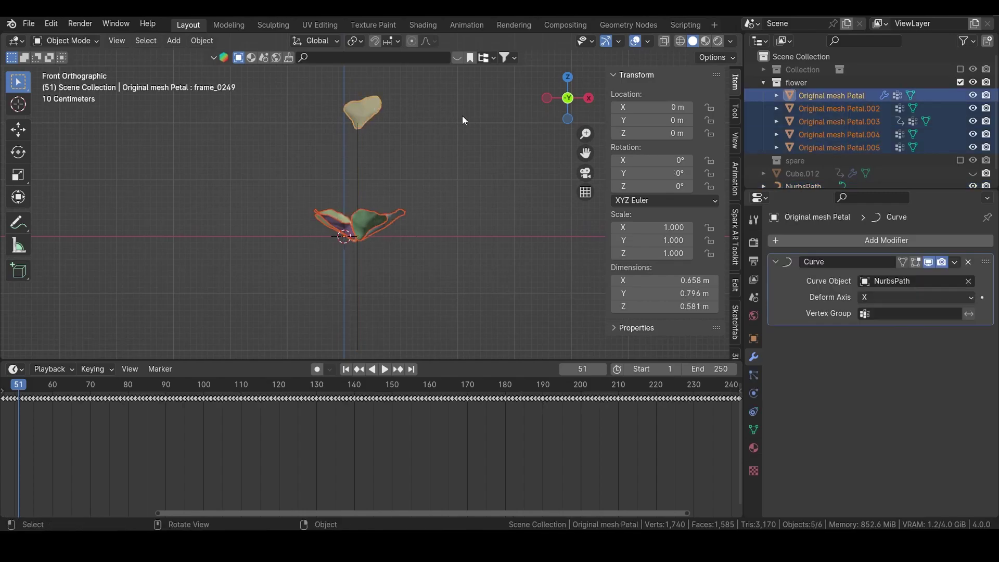
{"action": "left_click", "coordinate": [954, 263]}
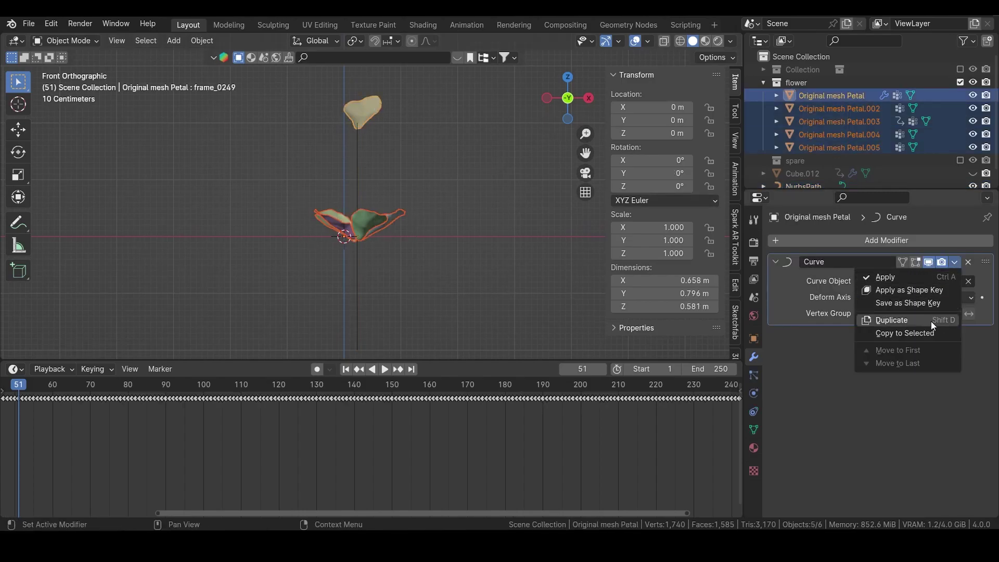
{"action": "left_click", "coordinate": [923, 337]}
- Give the NurbsPath stem thickness with a round bevel depth of 0.012 m
{"action": "key", "text": "KP_5"}
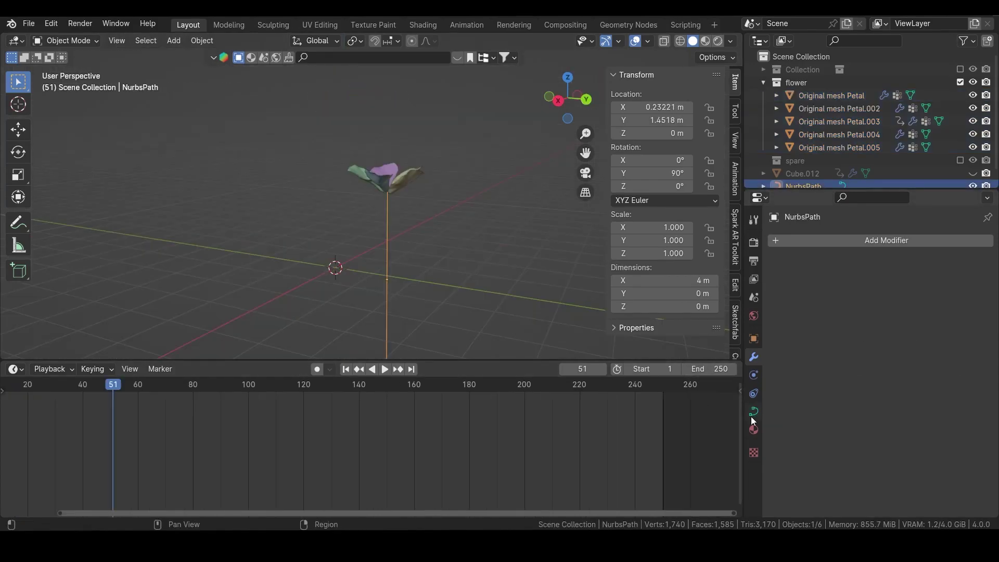
{"action": "left_click", "coordinate": [752, 411]}
{"action": "scroll", "coordinate": [878, 458], "scroll_direction": "down", "scroll_amount": 8}
{"action": "left_click_drag", "start_coordinate": [930, 374], "coordinate": [954, 373]}
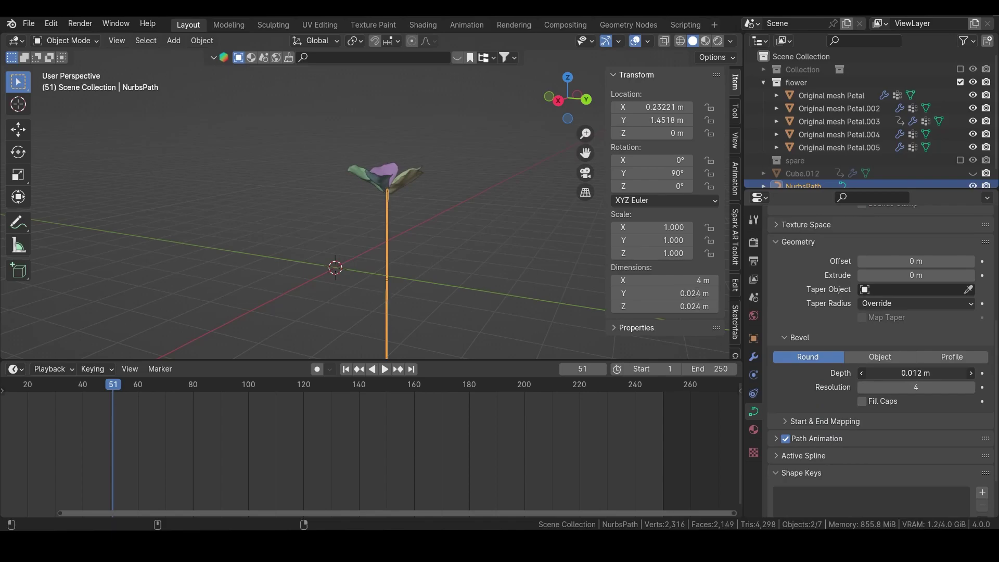
{"action": "left_click", "coordinate": [406, 182]}
{"action": "scroll", "coordinate": [406, 239], "scroll_direction": "up", "scroll_amount": 5}
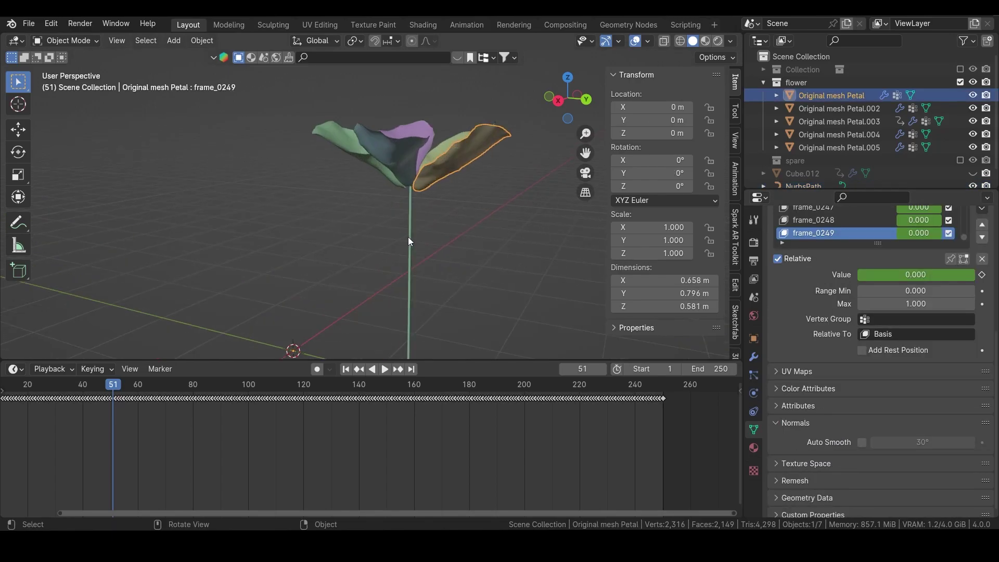
{"action": "key", "text": "ctrl+z"}
{"action": "scroll", "coordinate": [408, 236], "scroll_direction": "down", "scroll_amount": 4}
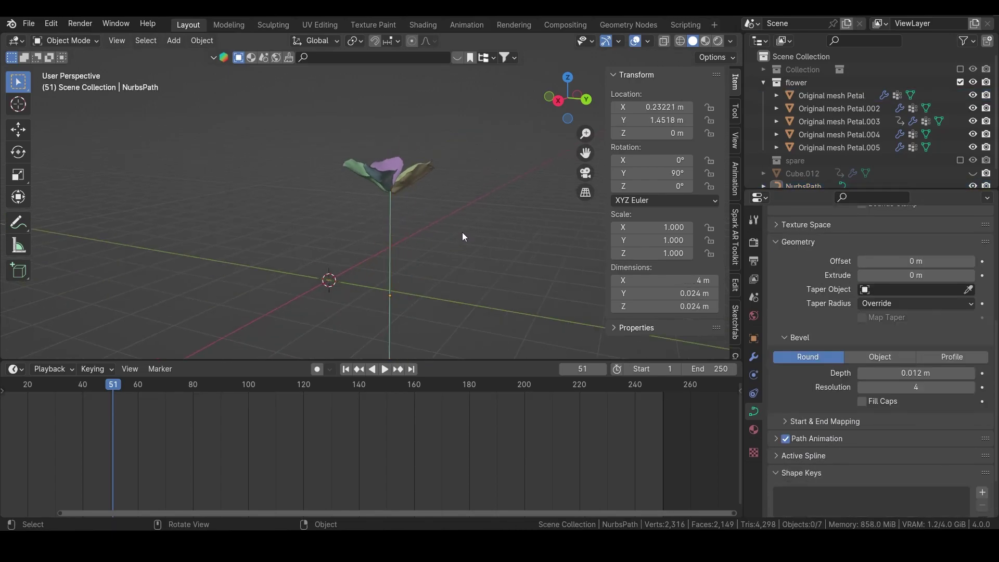
- Check the AnimAll add-on by searching "anim" in the add-on preferences, and enable point Location keying in AnimAll
{"action": "left_click", "coordinate": [51, 23]}
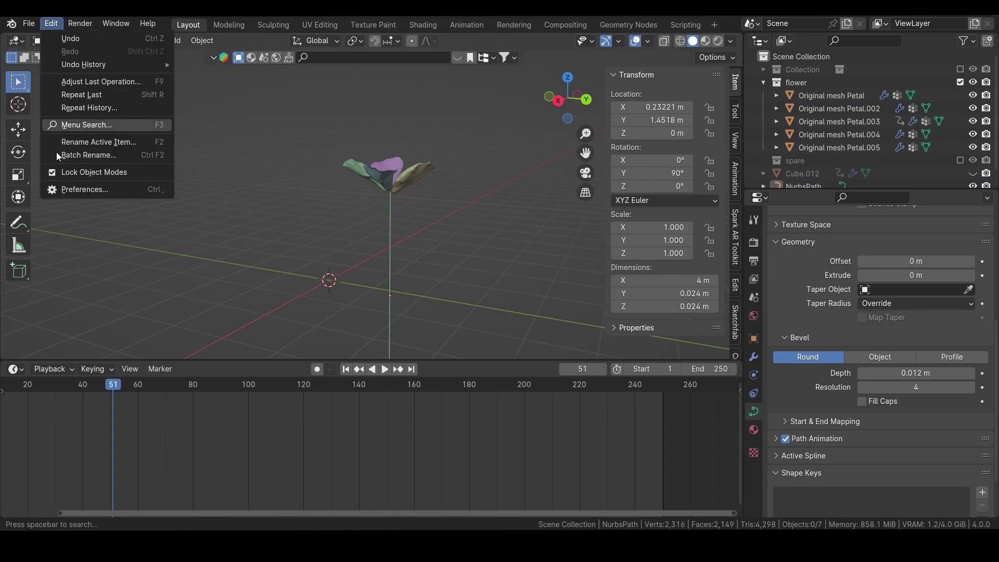
{"action": "left_click", "coordinate": [67, 189]}
{"action": "type", "text": "anim"}
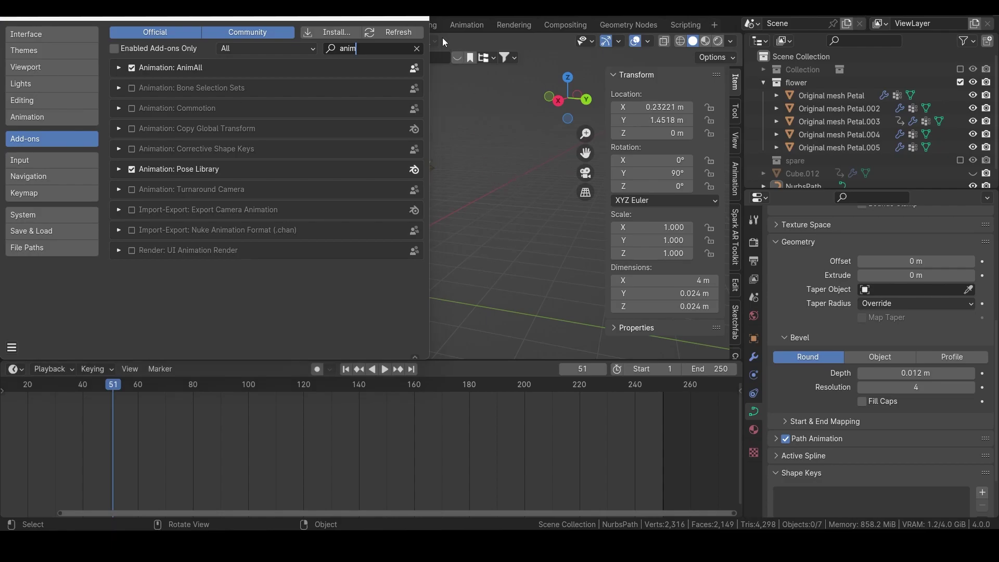
{"action": "left_click", "coordinate": [423, 18]}
{"action": "left_click", "coordinate": [734, 180]}
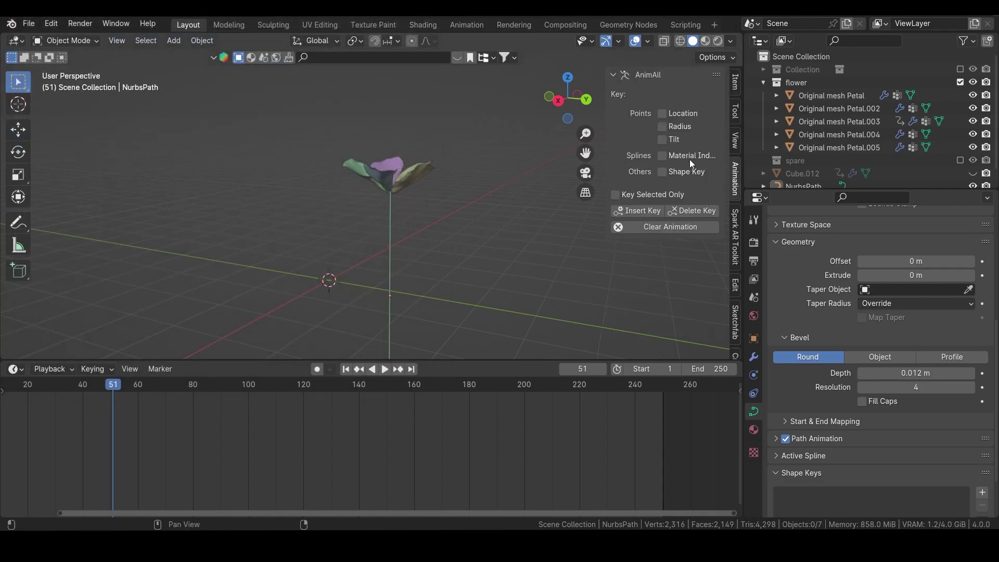
{"action": "left_click", "coordinate": [664, 115]}
- Select all five petals and reverse their shape-key animation by scaling the keyframes by -1 and shifting them back to start at frame 1
{"action": "left_click_drag", "start_coordinate": [442, 166], "coordinate": [357, 185]}
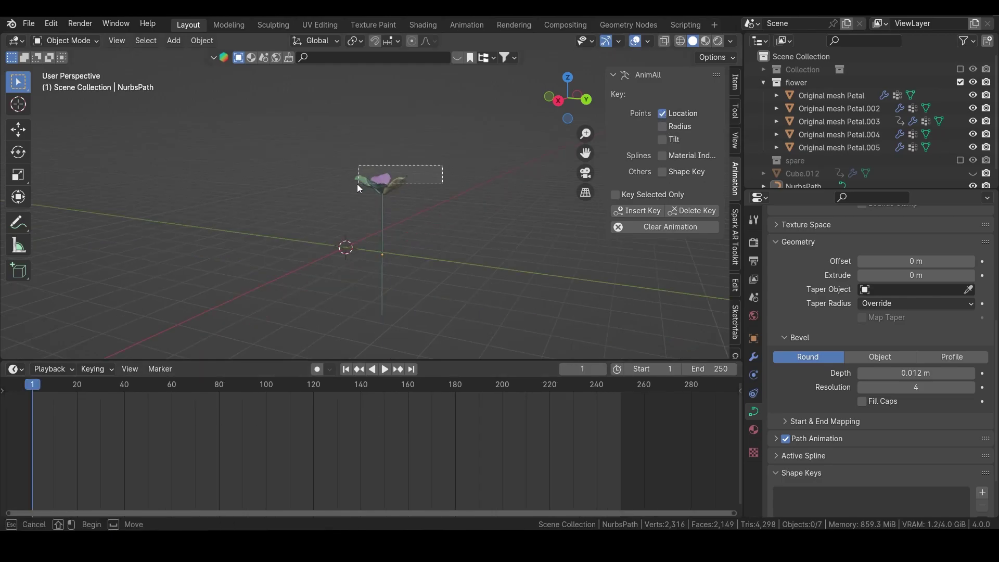
{"action": "scroll", "coordinate": [401, 185], "scroll_direction": "up", "scroll_amount": 4}
{"action": "left_click", "coordinate": [429, 173], "text": "shift"}
{"action": "mouse_move", "coordinate": [429, 215]}
{"action": "middle_mouse_down"}
{"action": "mouse_move", "coordinate": [424, 275]}
{"action": "mouse_move", "coordinate": [417, 201]}
{"action": "middle_mouse_up"}
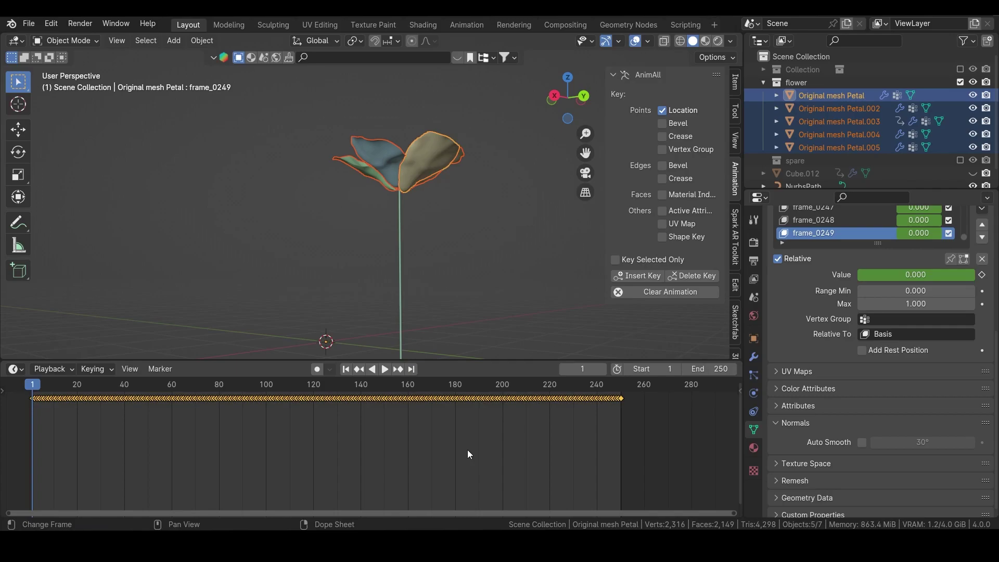
{"action": "type", "text": "s-1"}
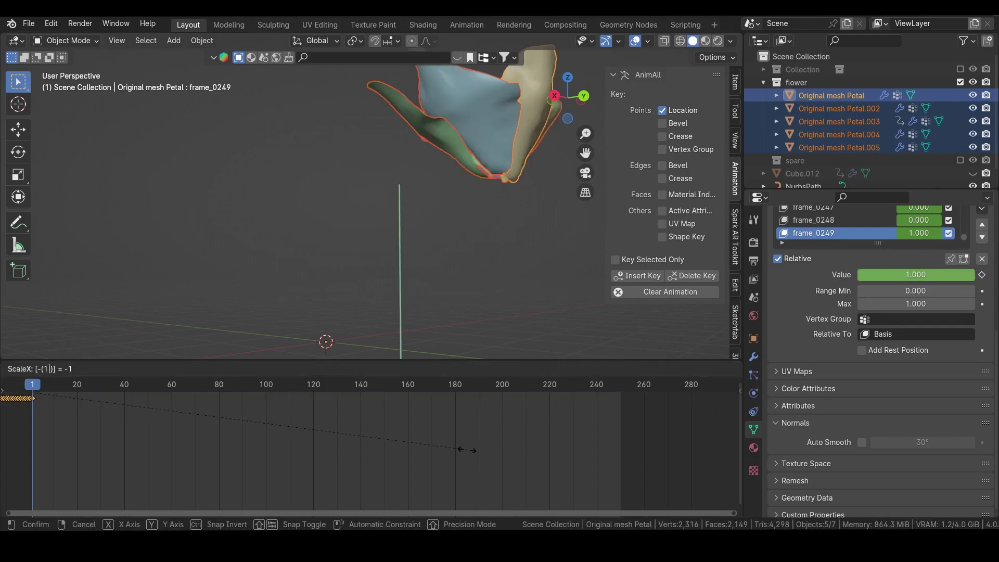
{"action": "key", "text": "Return"}
{"action": "key", "text": "g"}
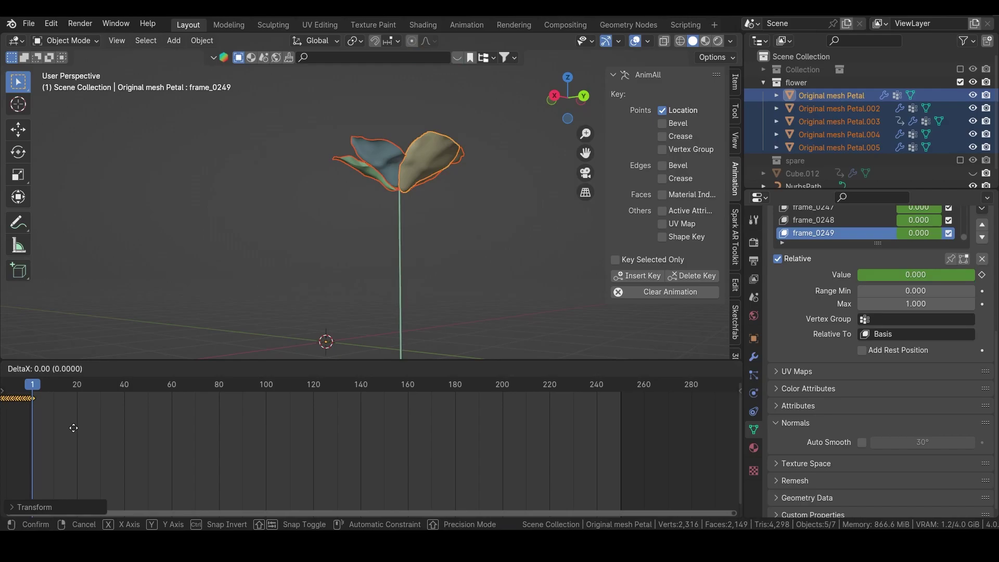
{"action": "left_click", "coordinate": [660, 433]}
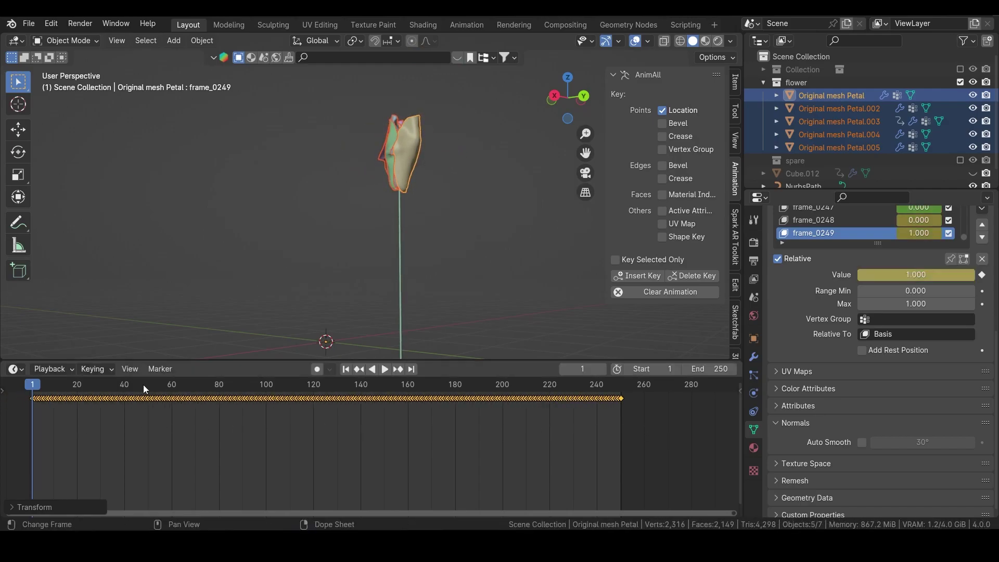
- Open the NurbsPath stem in Edit Mode at frame 135 and insert an AnimAll location key for its straight shape
{"action": "left_click_drag", "start_coordinate": [145, 383], "coordinate": [348, 392]}
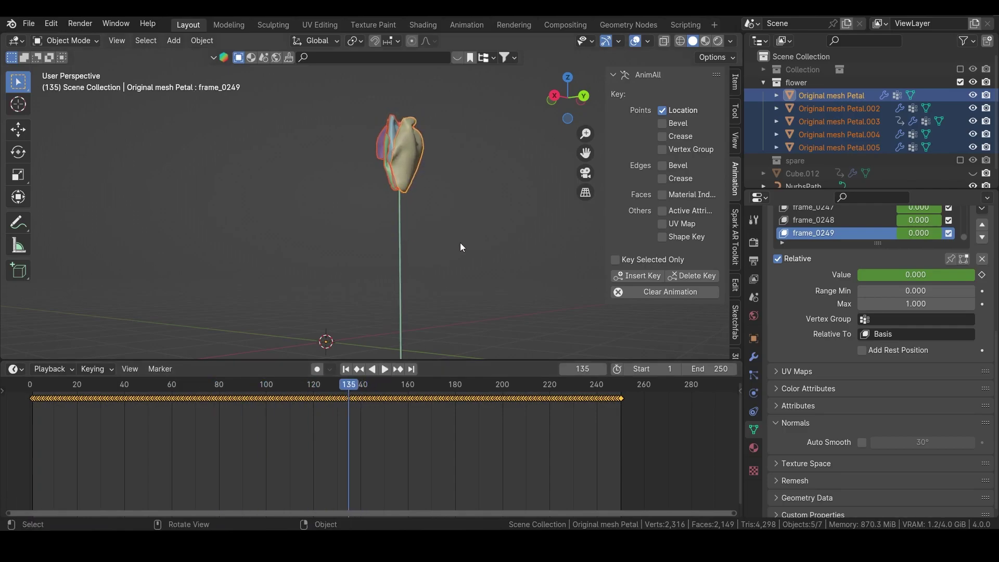
{"action": "left_click", "coordinate": [402, 224]}
{"action": "key", "text": "grave"}
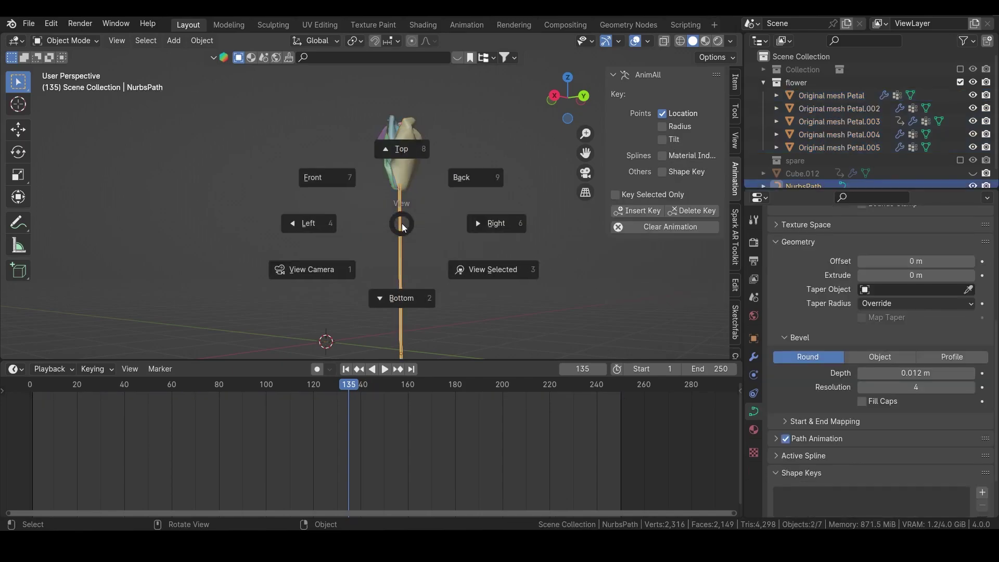
{"action": "key", "text": "Tab"}
{"action": "middle_click_drag", "start_coordinate": [403, 222], "coordinate": [681, 189]}
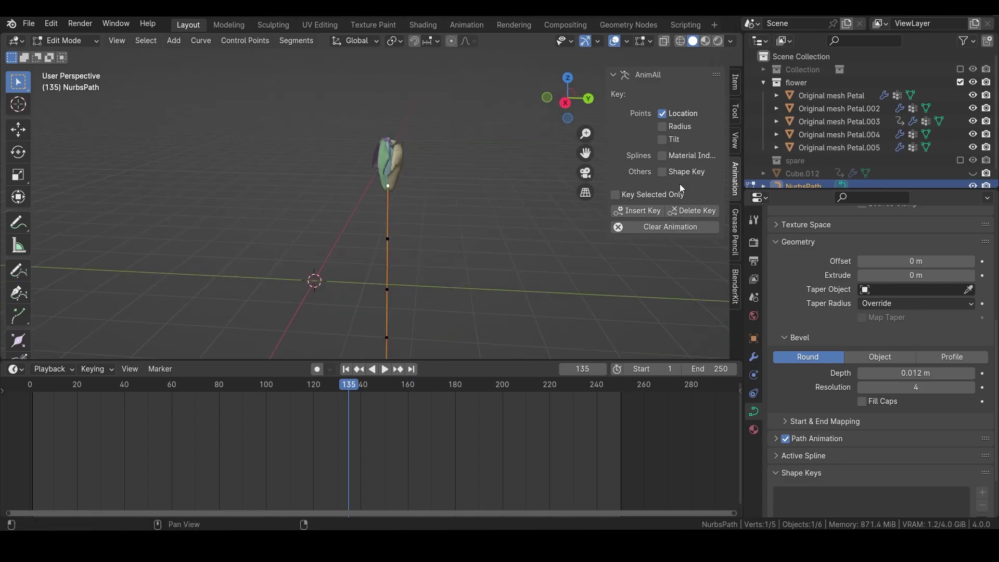
{"action": "left_click", "coordinate": [650, 210]}
- Advance to frame 155 and insert another location key for the straight stem
{"action": "key", "text": "space"}
{"action": "left_click_drag", "start_coordinate": [382, 389], "coordinate": [398, 419]}
{"action": "key", "text": "space"}
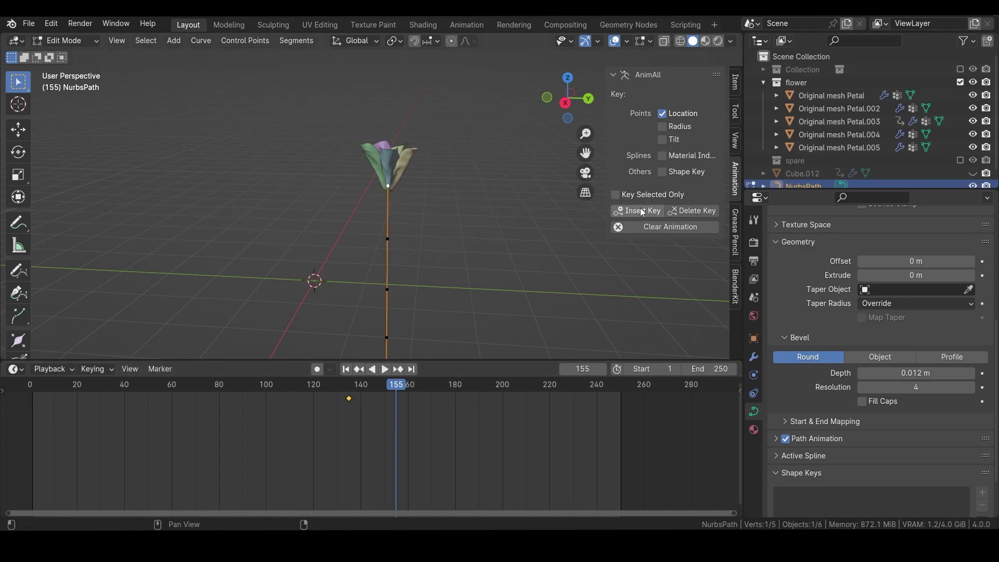
- Return to frame 135 and bend the stem over by moving its tip point along negative Y and down along Z
{"action": "left_click", "coordinate": [364, 369]}
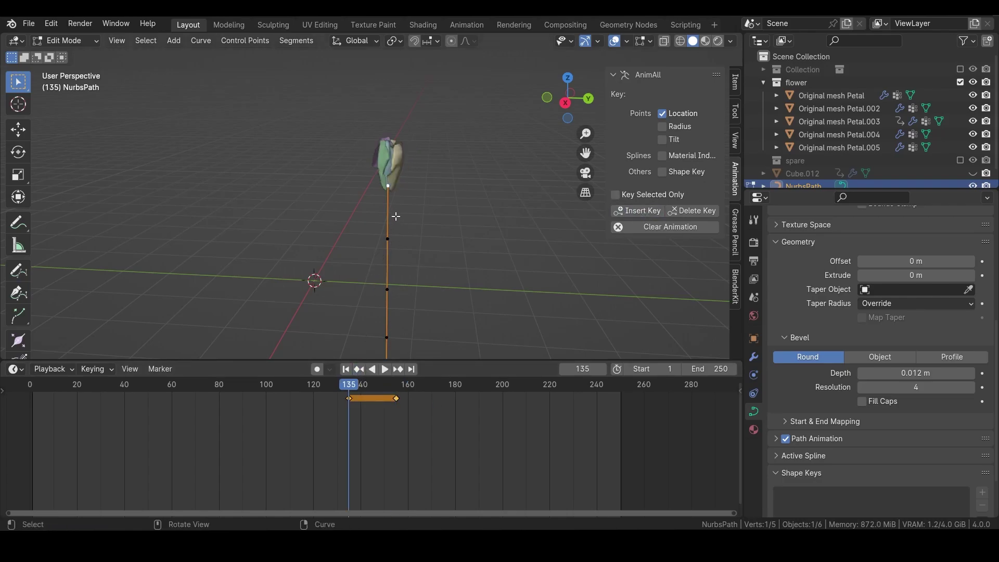
{"action": "key", "text": "g"}
{"action": "key", "text": "y"}
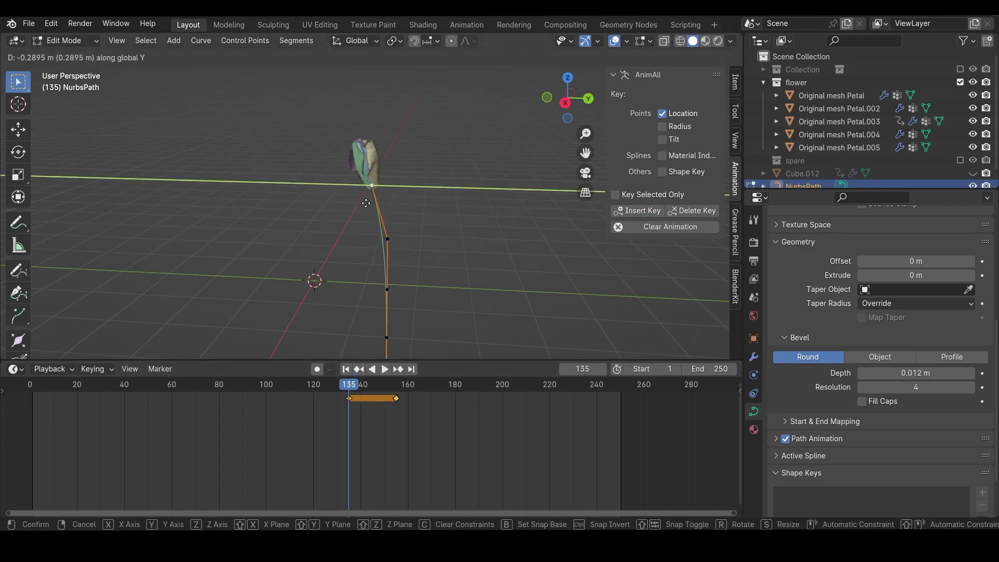
{"action": "left_click", "coordinate": [330, 211]}
{"action": "key", "text": "g"}
{"action": "key", "text": "z"}
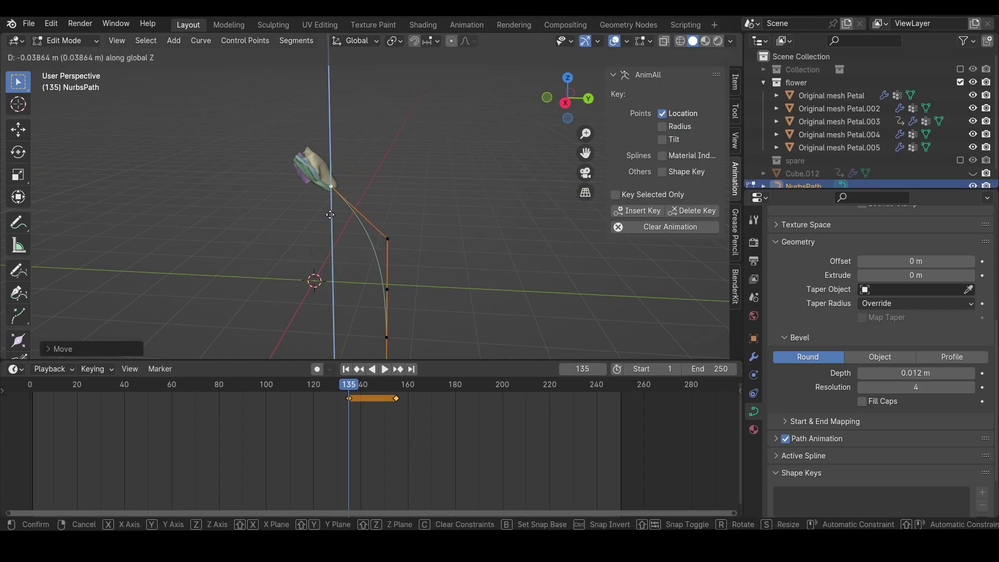
{"action": "left_click", "coordinate": [350, 320]}
- In left view, refine the drooping tip and shift the point before it to arch the stem, and key the shape at frame 135
{"action": "key", "text": "grave"}
{"action": "left_click", "coordinate": [273, 269]}
{"action": "key", "text": "grave"}
{"action": "left_click", "coordinate": [186, 269]}
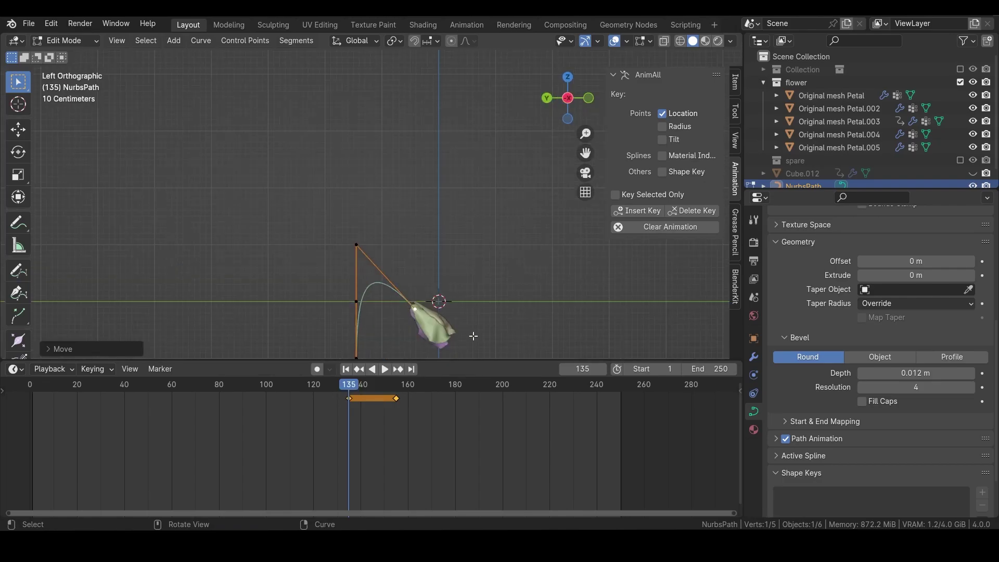
{"action": "key", "text": "g"}
{"action": "left_click", "coordinate": [412, 347]}
{"action": "middle_click_drag", "start_coordinate": [413, 347], "coordinate": [428, 289], "text": "shift"}
{"action": "left_click_drag", "start_coordinate": [370, 187], "coordinate": [397, 200]}
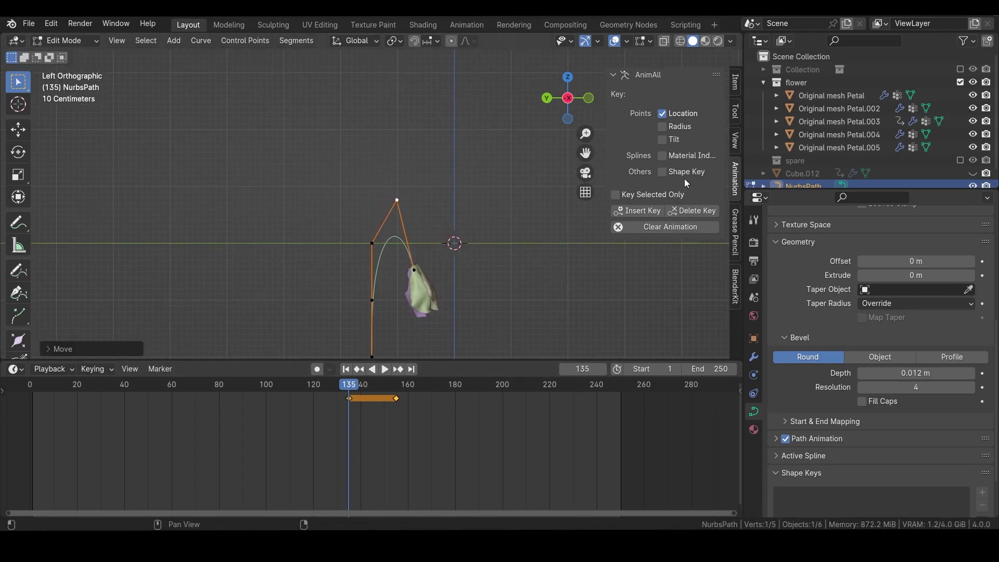
{"action": "left_click", "coordinate": [644, 212]}
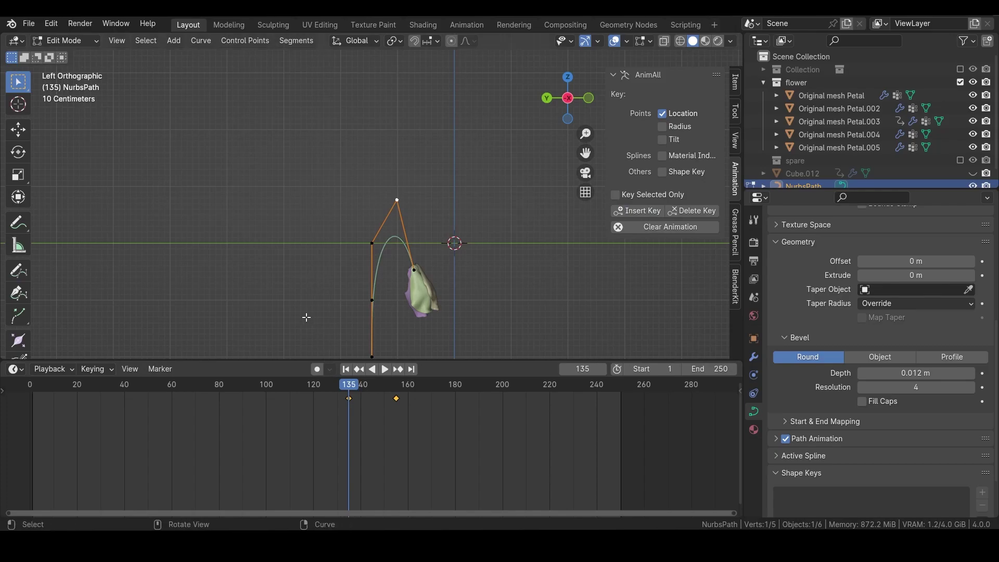
- Delay the straight-stem key to about frame 201, move the drooping tip outward about 0.49 m in negative Y, and re-key it at frame 135
{"action": "key", "text": "space"}
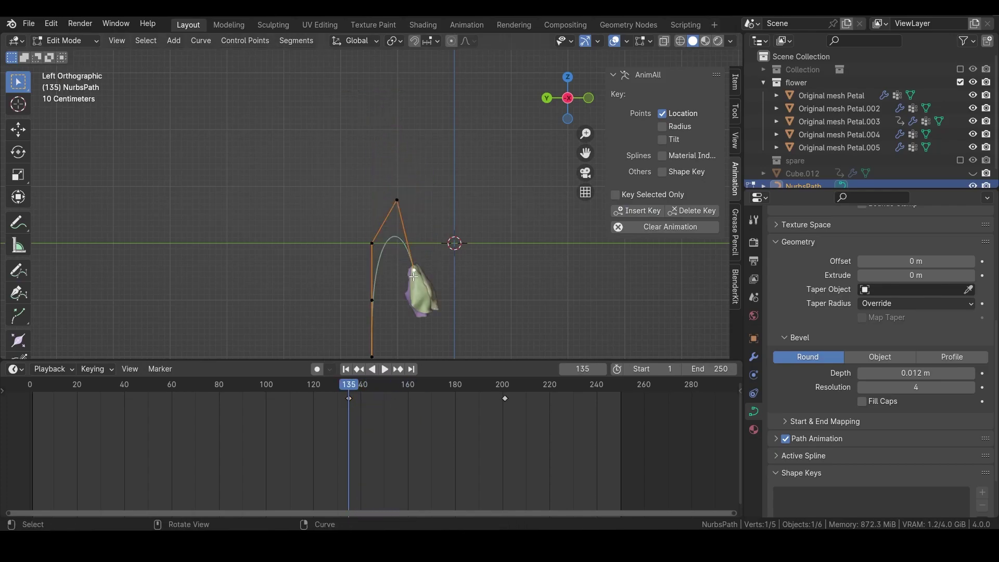
{"action": "key", "text": "g"}
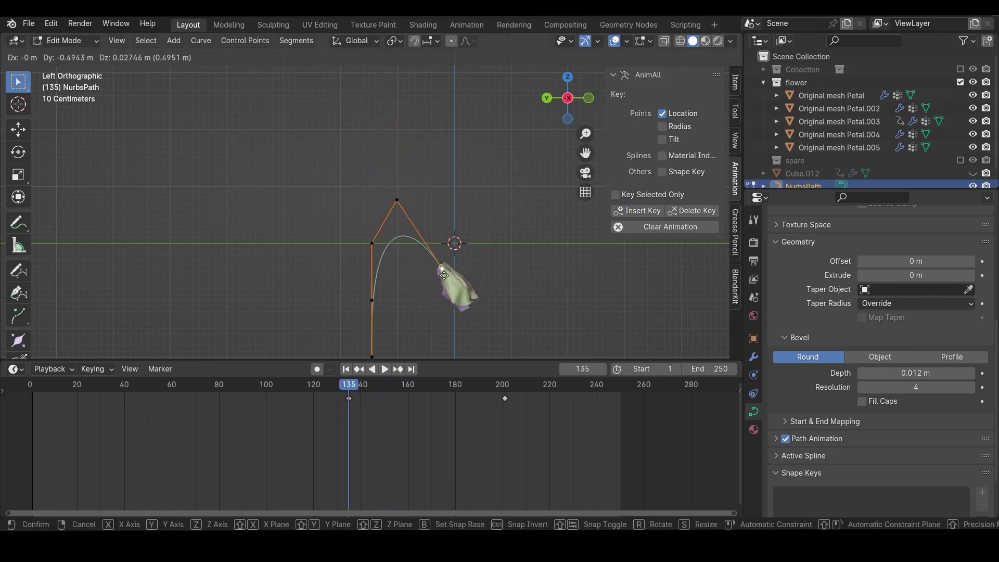
{"action": "left_click", "coordinate": [446, 277]}
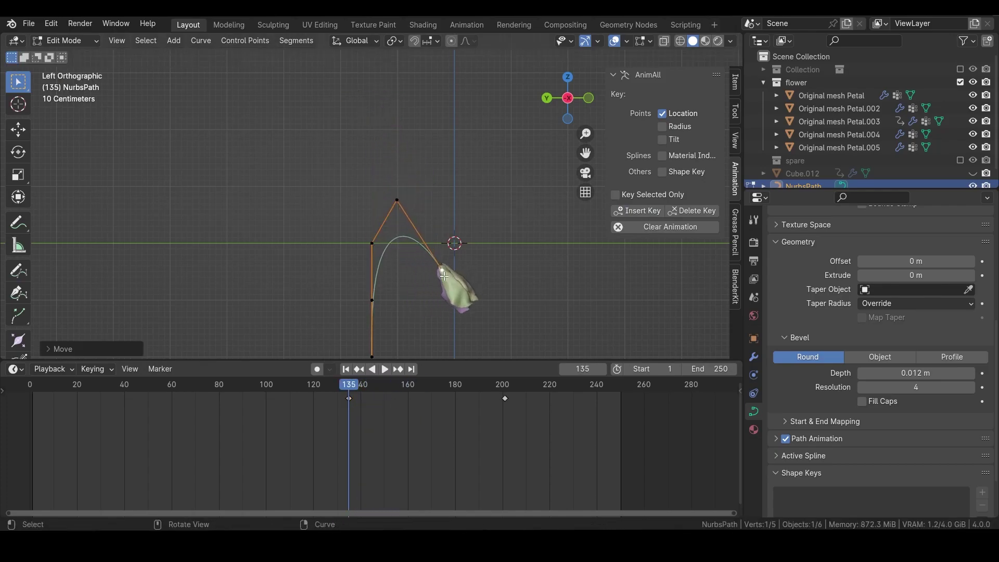
{"action": "left_click", "coordinate": [647, 211]}
- Play back the stem straightening and petals blooming between frames 135 and 201, in and out of Edit Mode, and inspect the flower
{"action": "key", "text": "space"}
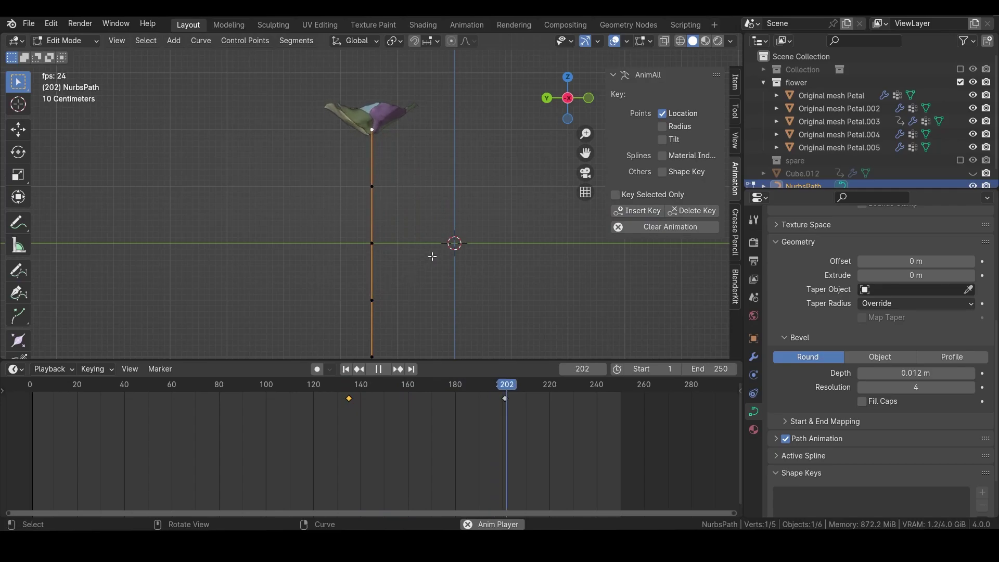
{"action": "key", "text": "space"}
{"action": "key", "text": "Tab"}
{"action": "scroll", "coordinate": [338, 296], "scroll_direction": "down", "scroll_amount": 3}
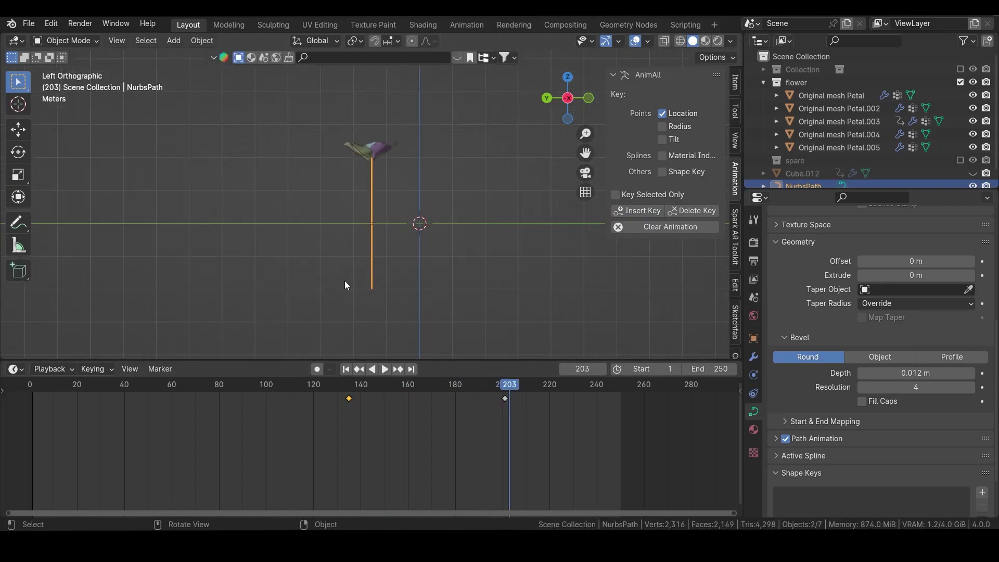
{"action": "left_click", "coordinate": [329, 388]}
{"action": "key", "text": "space"}
{"action": "scroll", "coordinate": [372, 253], "scroll_direction": "up", "scroll_amount": 3}
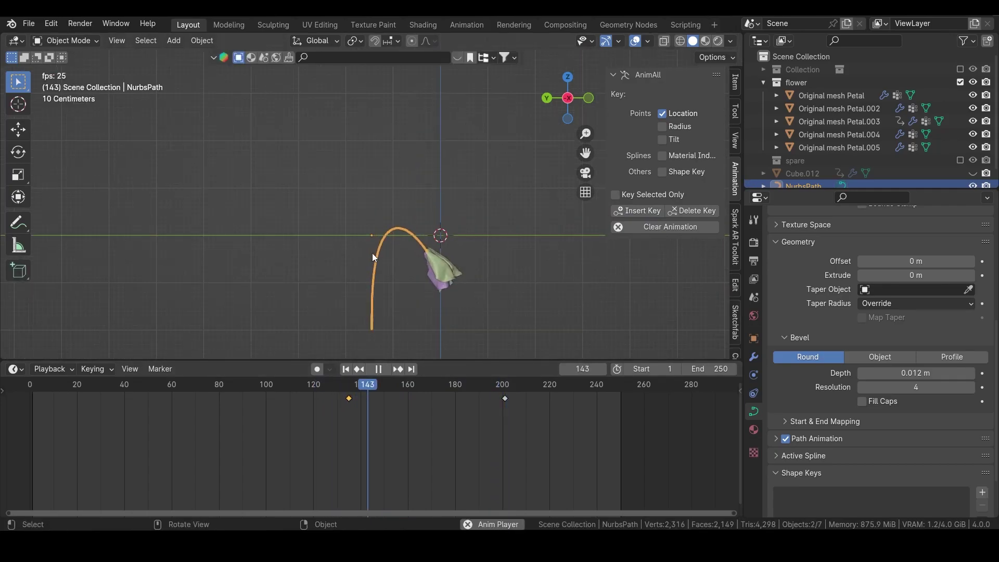
{"action": "key", "text": "space"}
{"action": "middle_click_drag", "start_coordinate": [410, 195], "coordinate": [342, 226]}
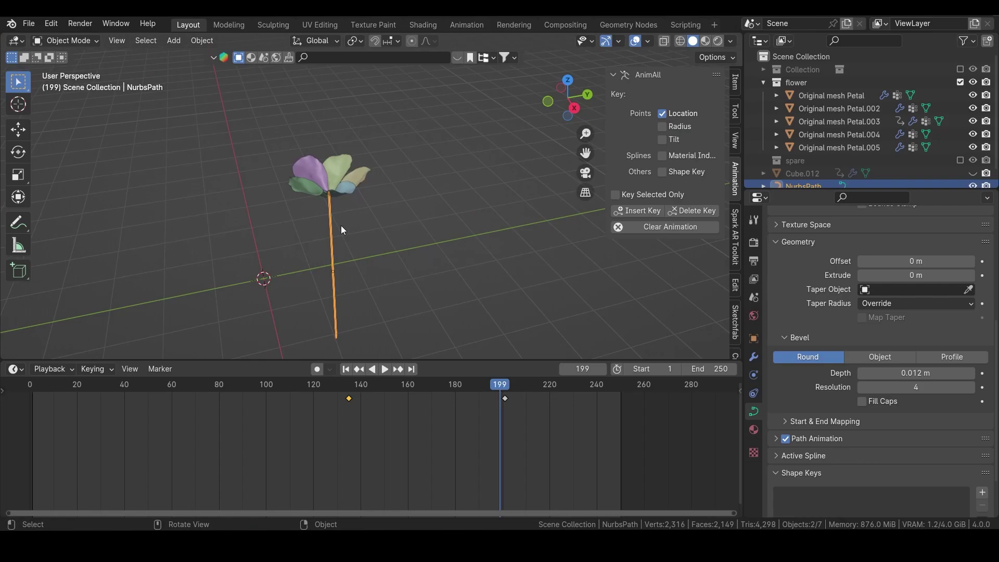